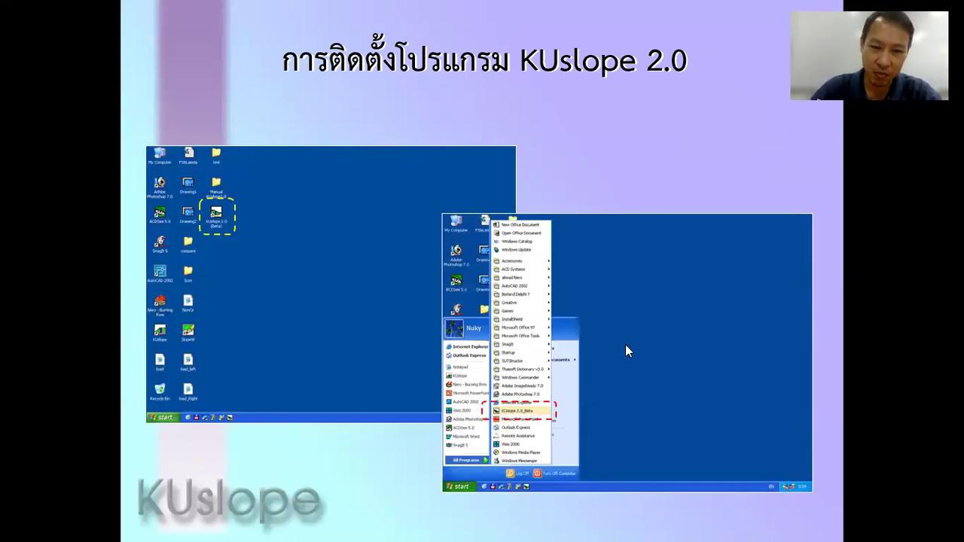
Step: Exit the slide show and open the KUslope 2.1_Setup folder inside the desktop folder "สอน KUslope ม.เกษตร 200363"
{"action": "left_click", "coordinate": [625, 344]}
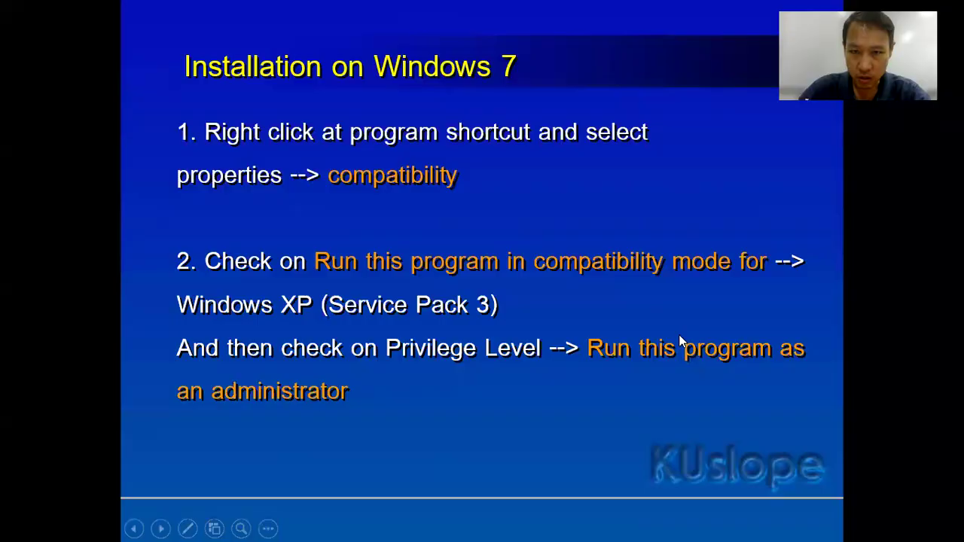
{"action": "key", "text": "Escape"}
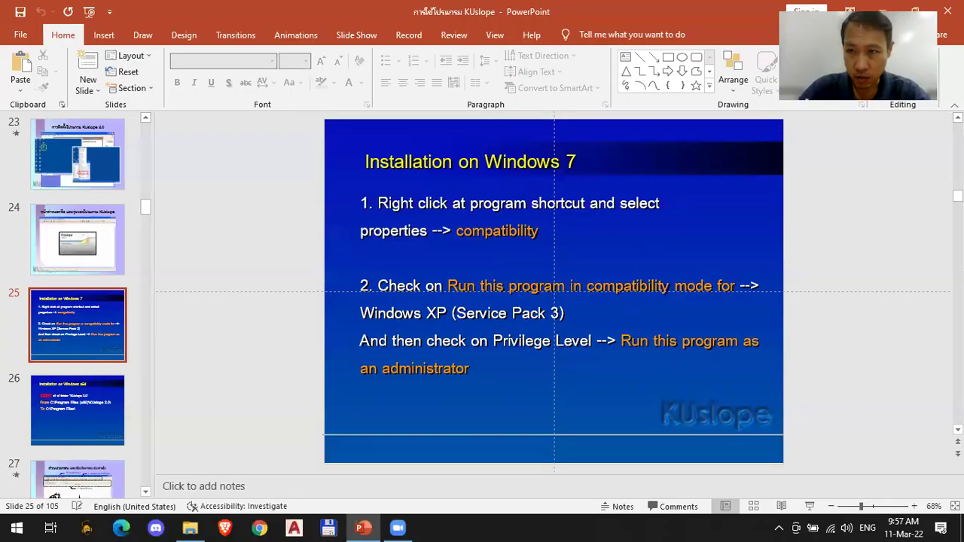
{"action": "key", "text": "super+d"}
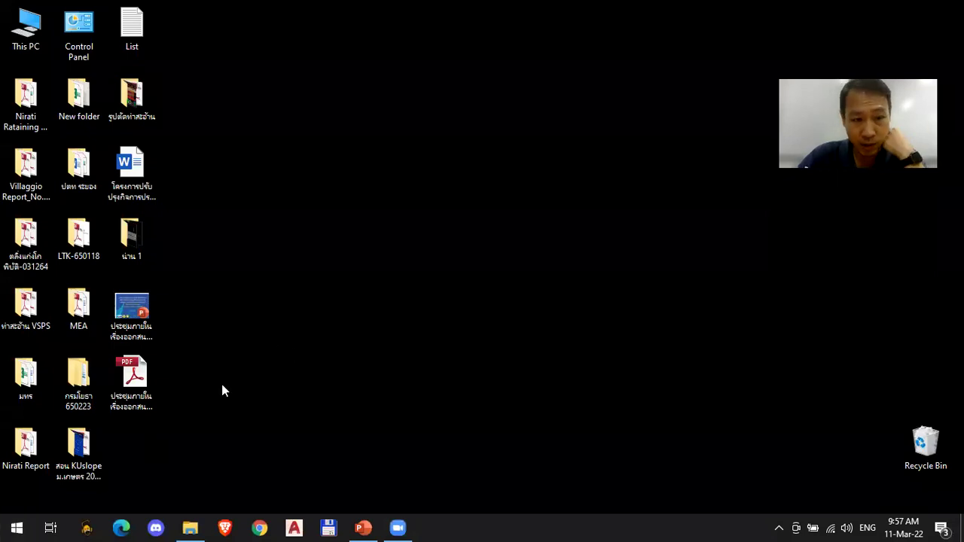
{"action": "double_click", "coordinate": [81, 444]}
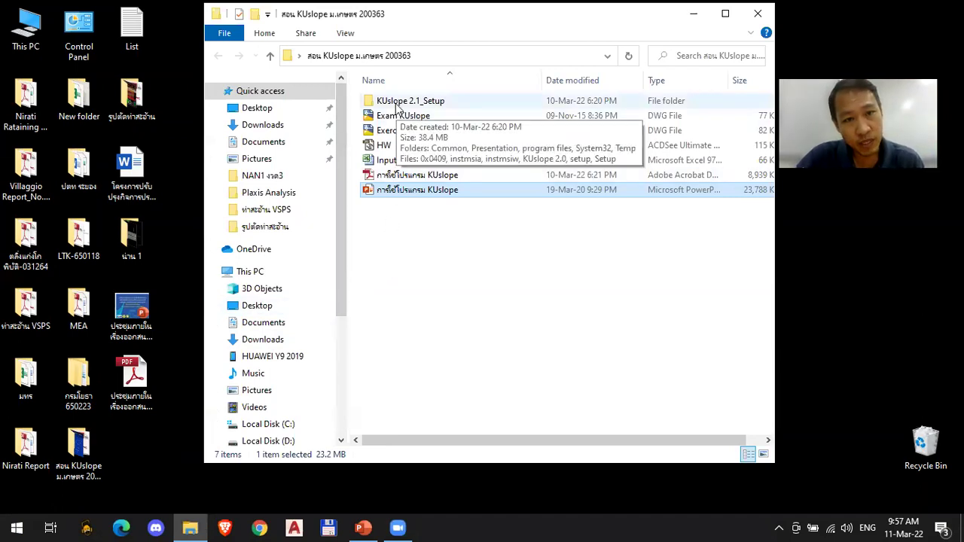
{"action": "double_click", "coordinate": [397, 102]}
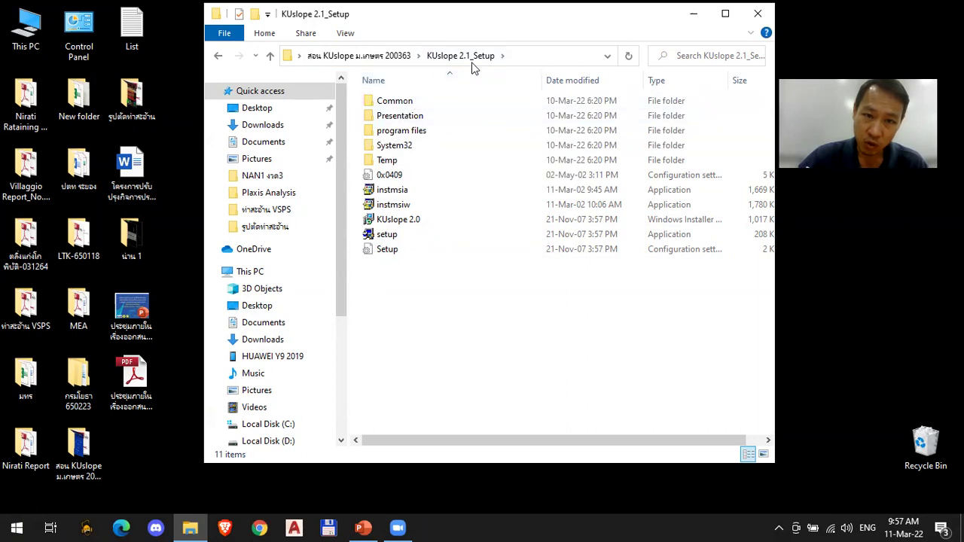
Step: Run the setup application as administrator and close the file window behind the installer
{"action": "left_click", "coordinate": [395, 236]}
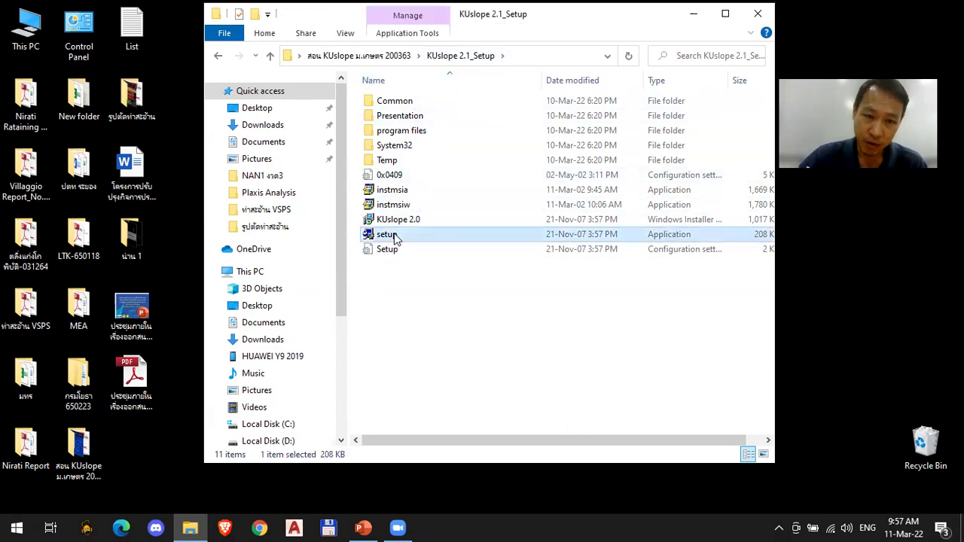
{"action": "double_click", "coordinate": [395, 236]}
{"action": "right_click", "coordinate": [393, 234]}
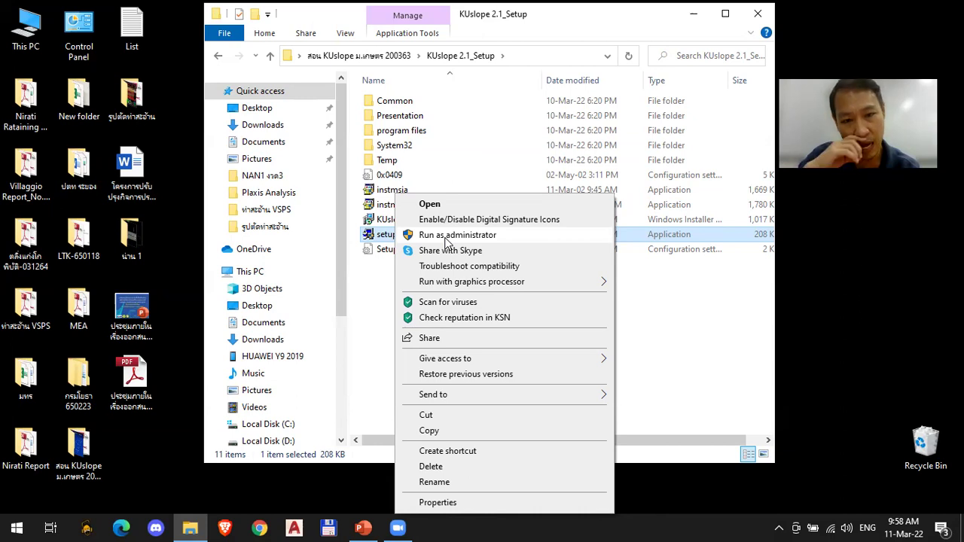
{"action": "left_click", "coordinate": [424, 236]}
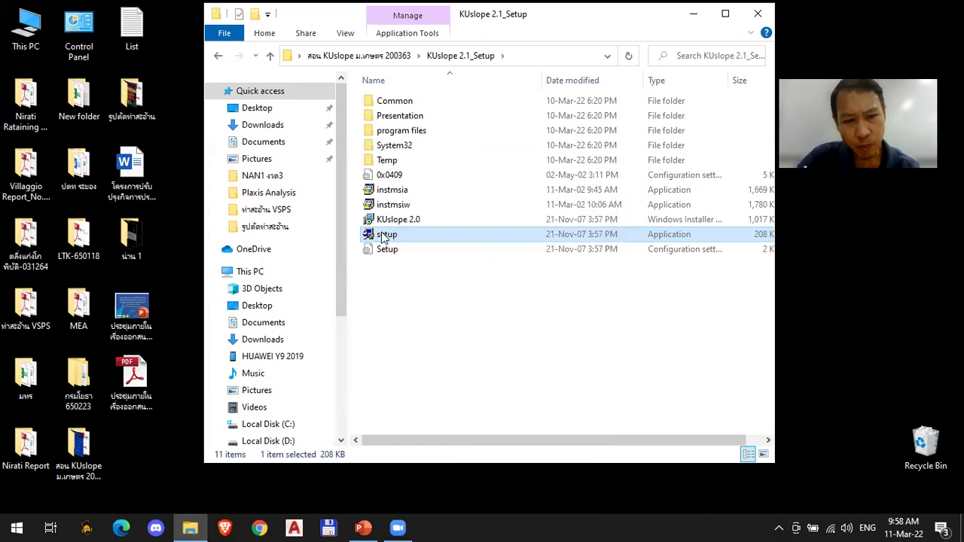
{"action": "right_click", "coordinate": [382, 234]}
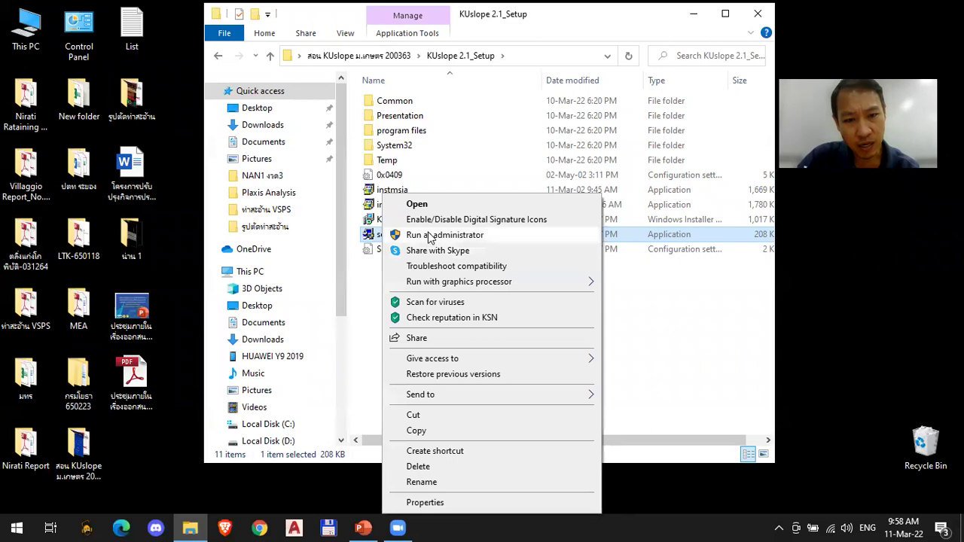
{"action": "left_click", "coordinate": [427, 235]}
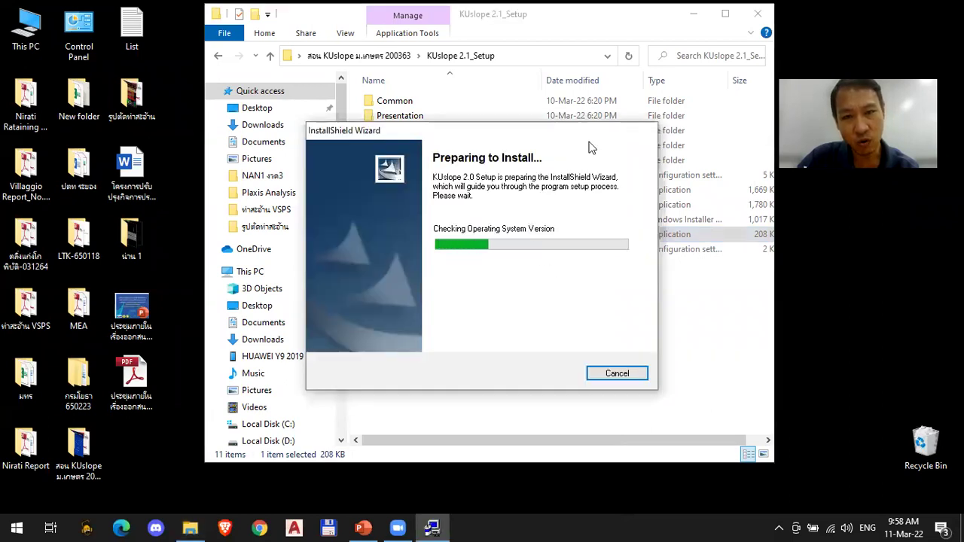
{"action": "left_click", "coordinate": [723, 22]}
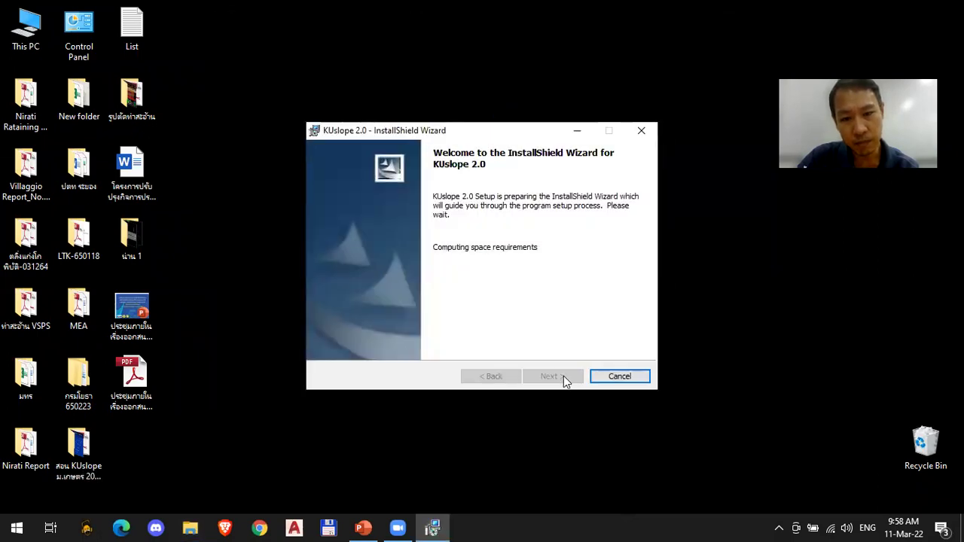
Step: Go through the KUslope 2.0 InstallShield Wizard to install the program, finish it and select the new KUslope 2.1 desktop shortcut
{"action": "left_click", "coordinate": [561, 375]}
{"action": "left_click", "coordinate": [345, 325]}
{"action": "left_click", "coordinate": [556, 378]}
{"action": "left_click", "coordinate": [561, 381]}
{"action": "left_click", "coordinate": [562, 376]}
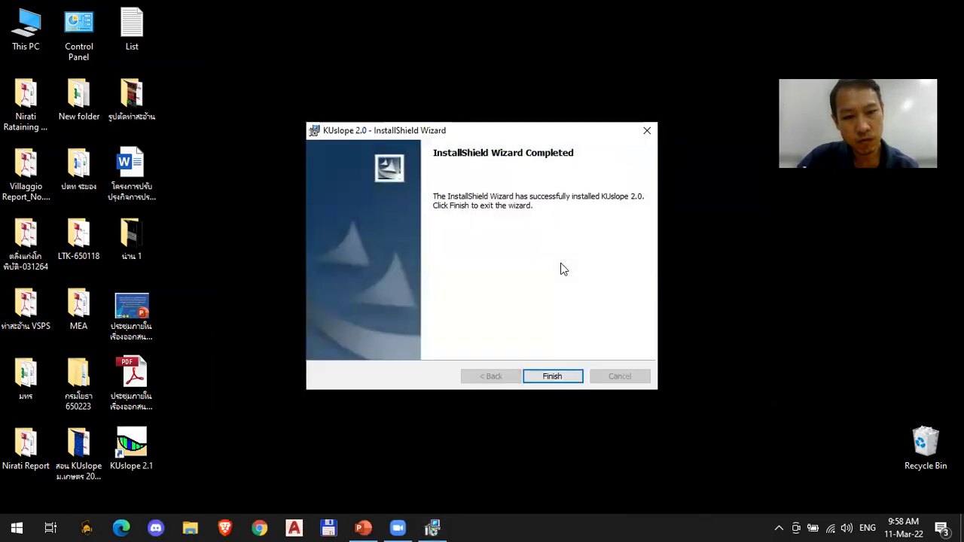
{"action": "left_click", "coordinate": [551, 380]}
{"action": "left_click", "coordinate": [127, 454]}
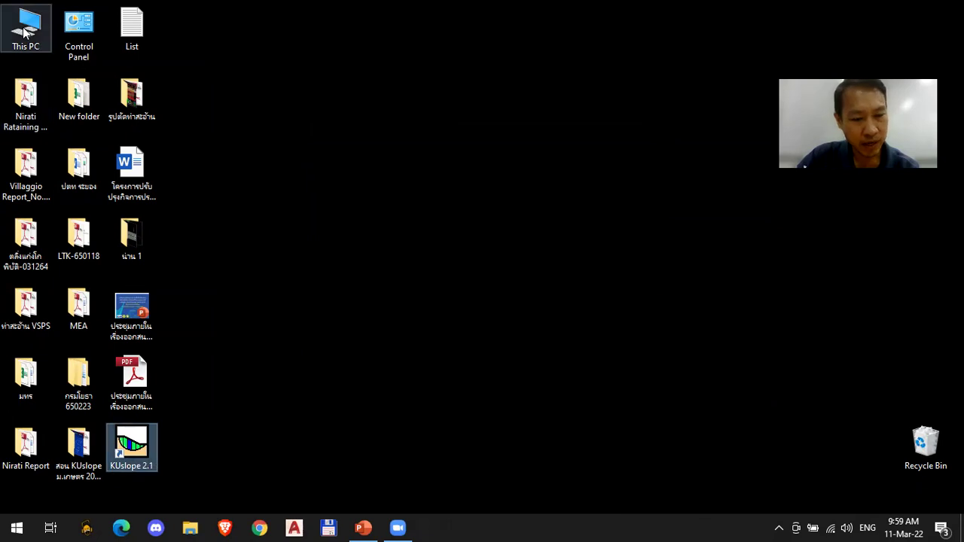
Step: Switch to Total Commander and browse up from the Desktop folder to c:\Program Files
{"action": "left_click", "coordinate": [327, 527]}
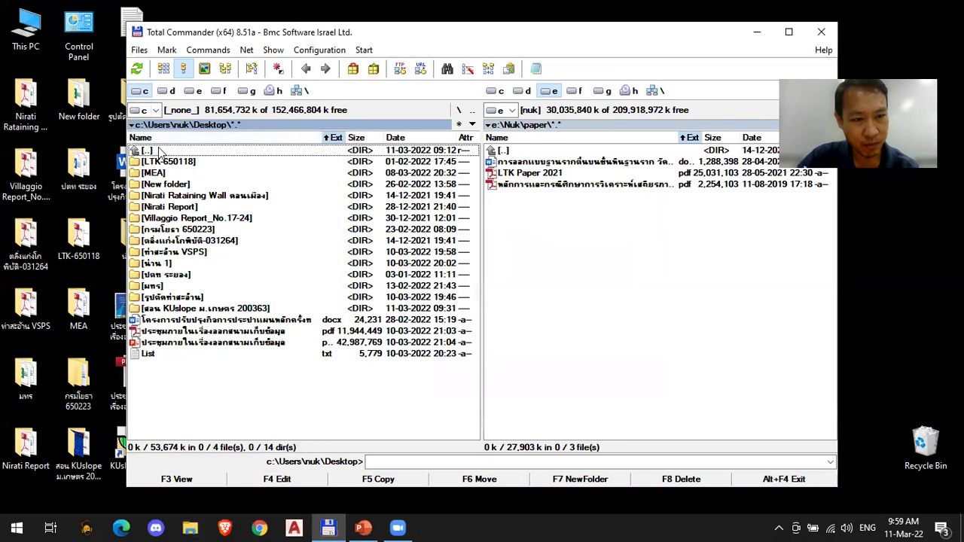
{"action": "double_click", "coordinate": [160, 150]}
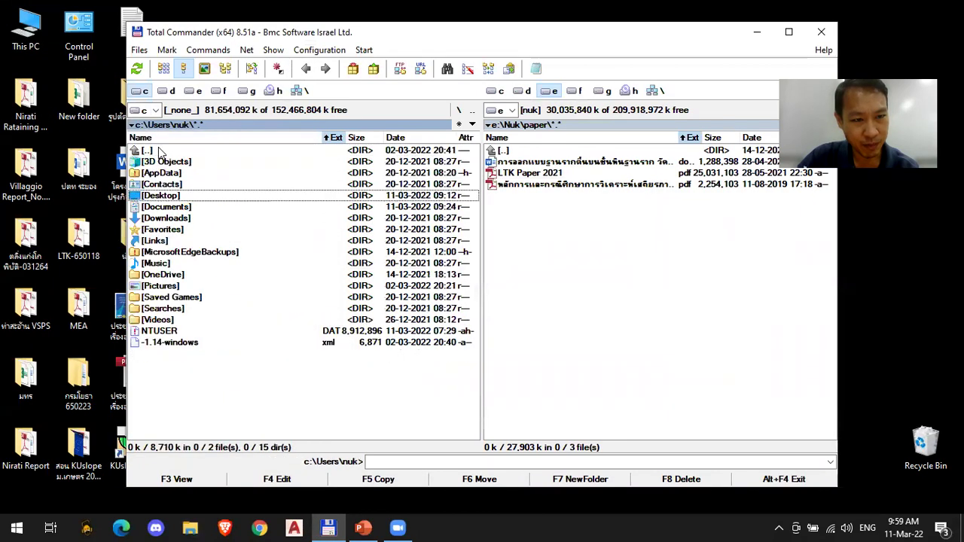
{"action": "double_click", "coordinate": [160, 151]}
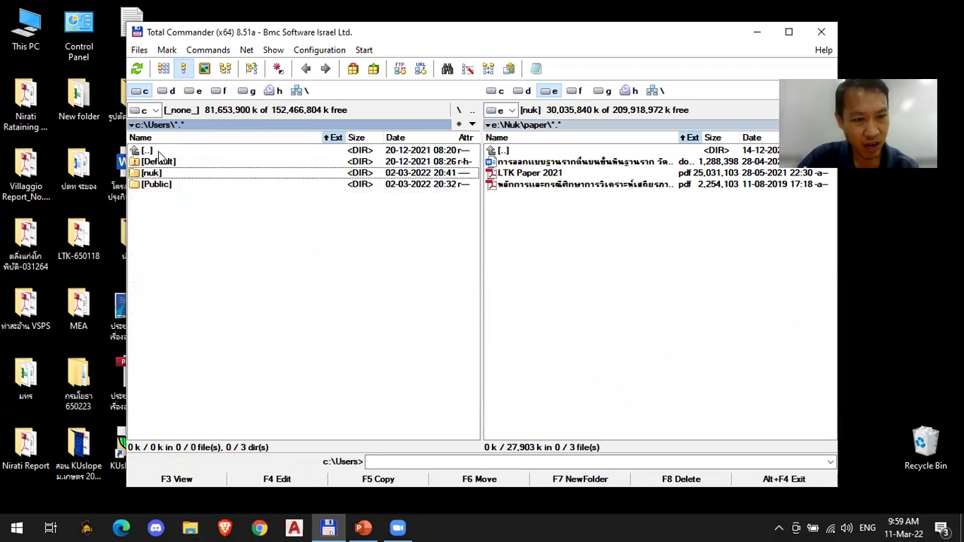
{"action": "double_click", "coordinate": [159, 153]}
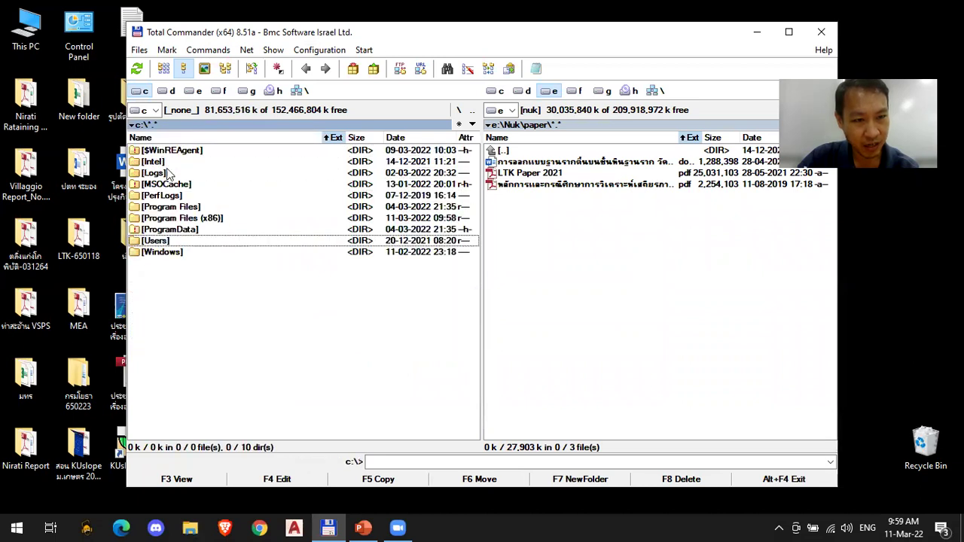
{"action": "double_click", "coordinate": [174, 207]}
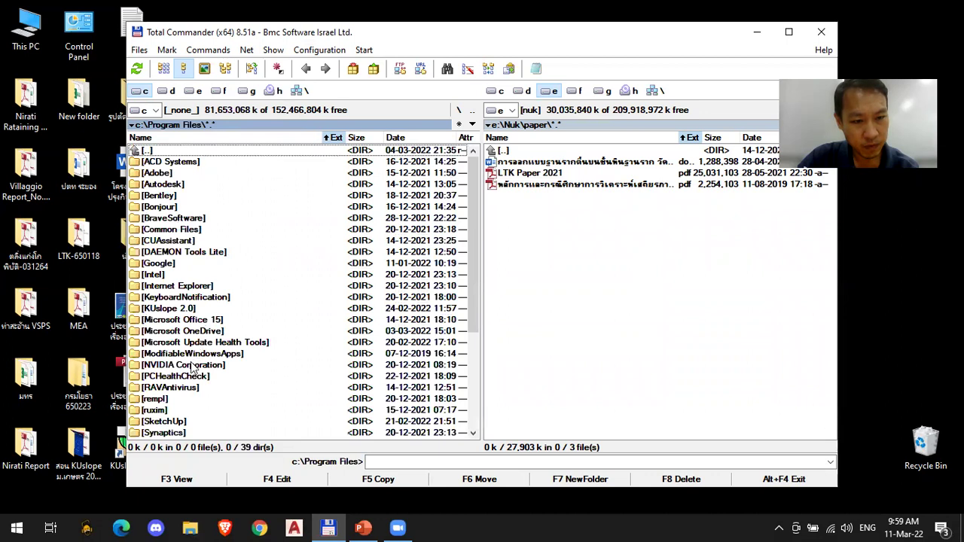
Step: Delete the KUslope 2.0 folder from c:\Program Files with all its files and subdirectories
{"action": "left_click", "coordinate": [191, 310]}
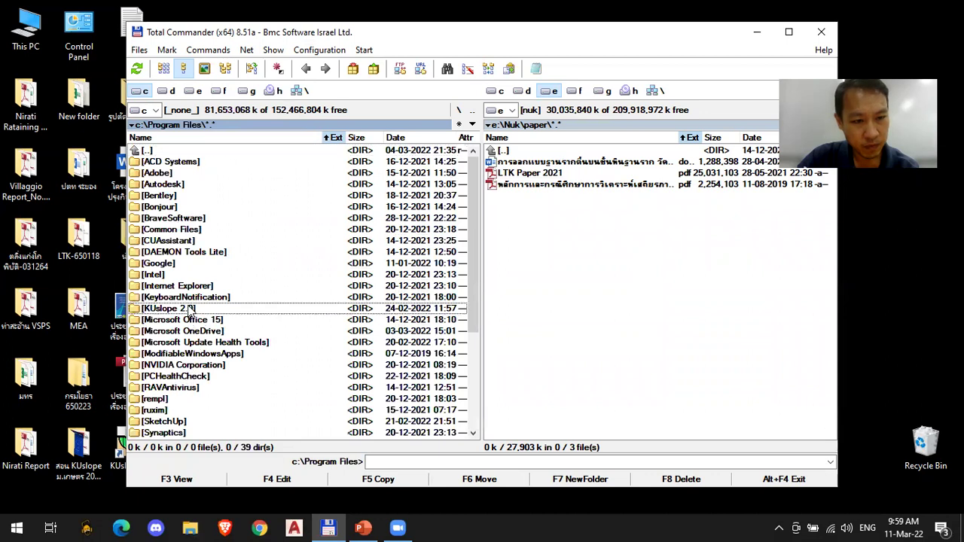
{"action": "key", "text": "Delete"}
{"action": "key", "text": "Return"}
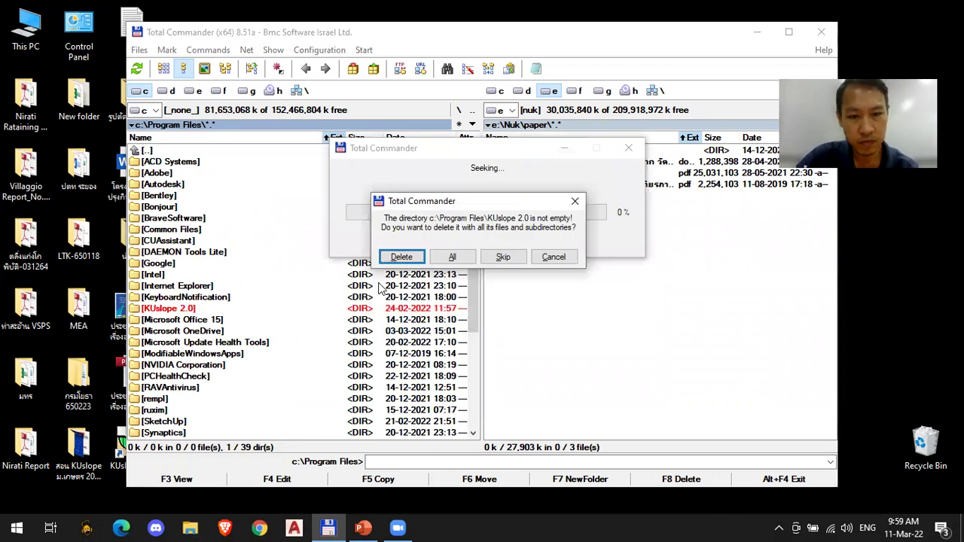
{"action": "left_click", "coordinate": [451, 257]}
{"action": "left_click", "coordinate": [452, 319]}
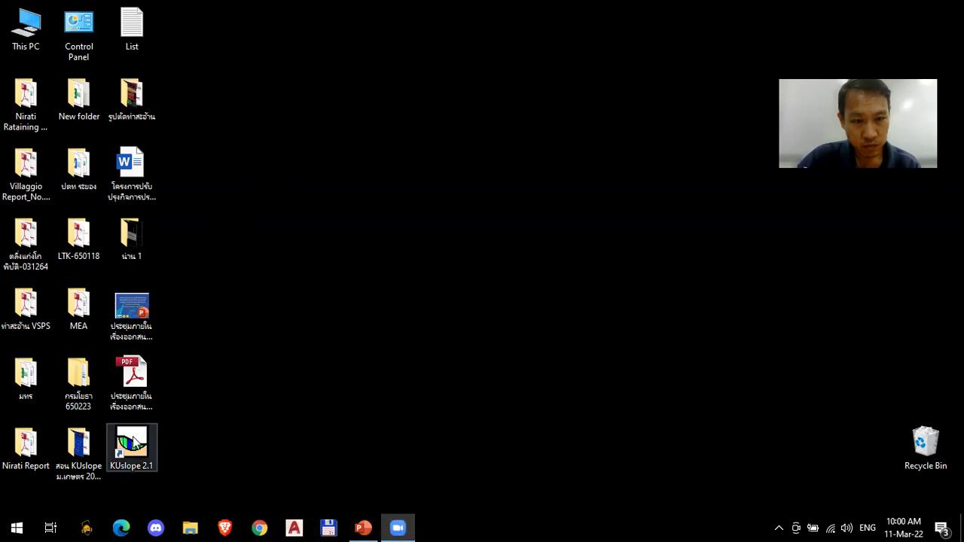
Step: Try to launch KUslope 2.1 from its desktop shortcut and dismiss the application error
{"action": "mouse_move", "coordinate": [401, 526]}
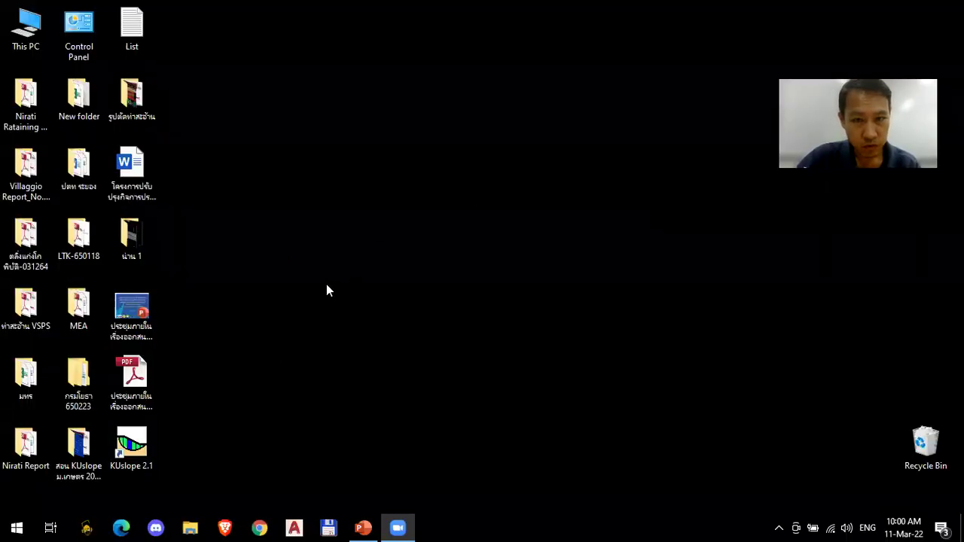
{"action": "double_click", "coordinate": [151, 445]}
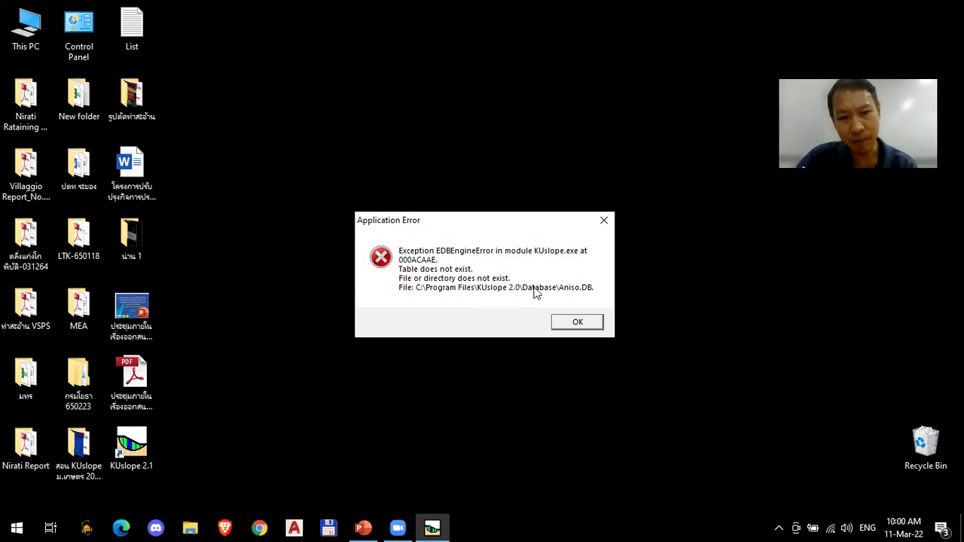
{"action": "left_click", "coordinate": [570, 324]}
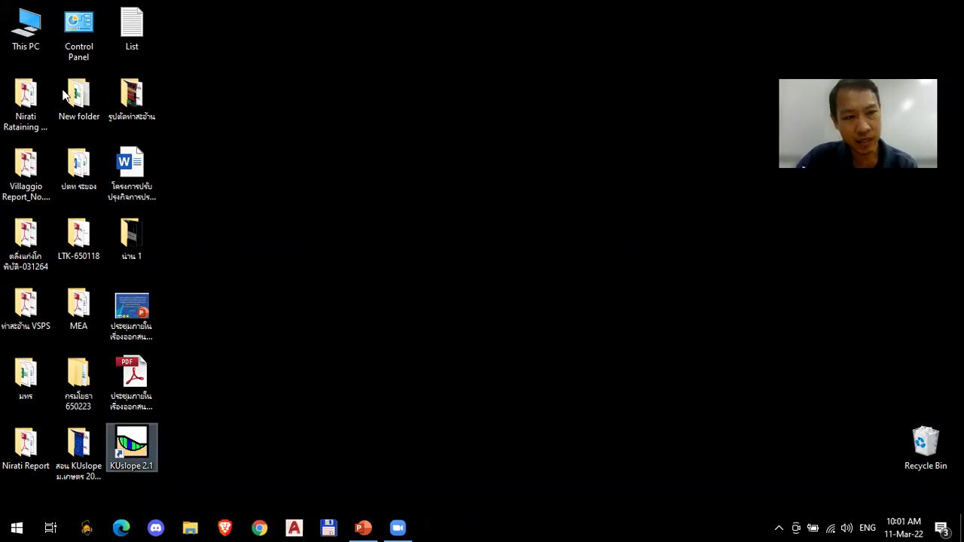
Step: Open the Program Files (x86) folder on Local Disk (C:) from This PC
{"action": "left_click", "coordinate": [22, 30]}
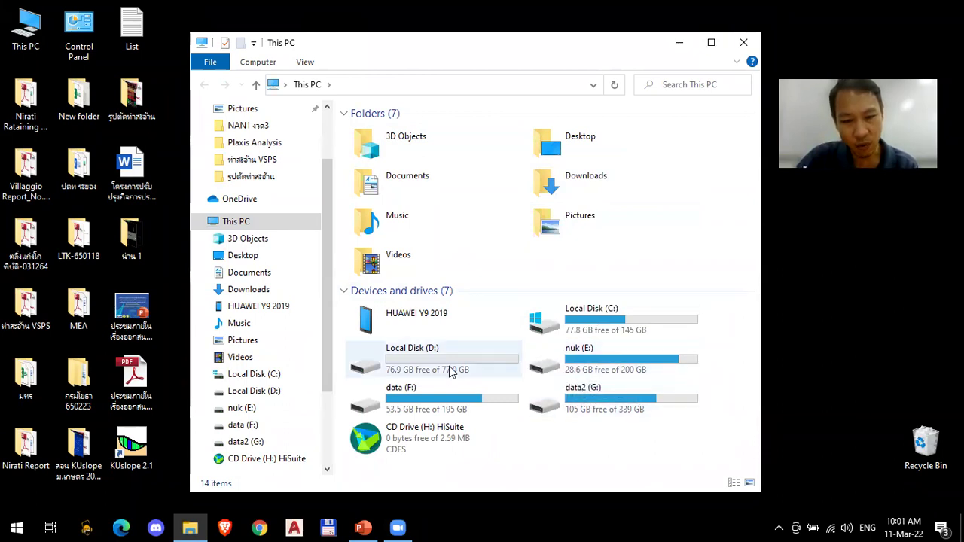
{"action": "left_click", "coordinate": [588, 317]}
{"action": "double_click", "coordinate": [588, 316]}
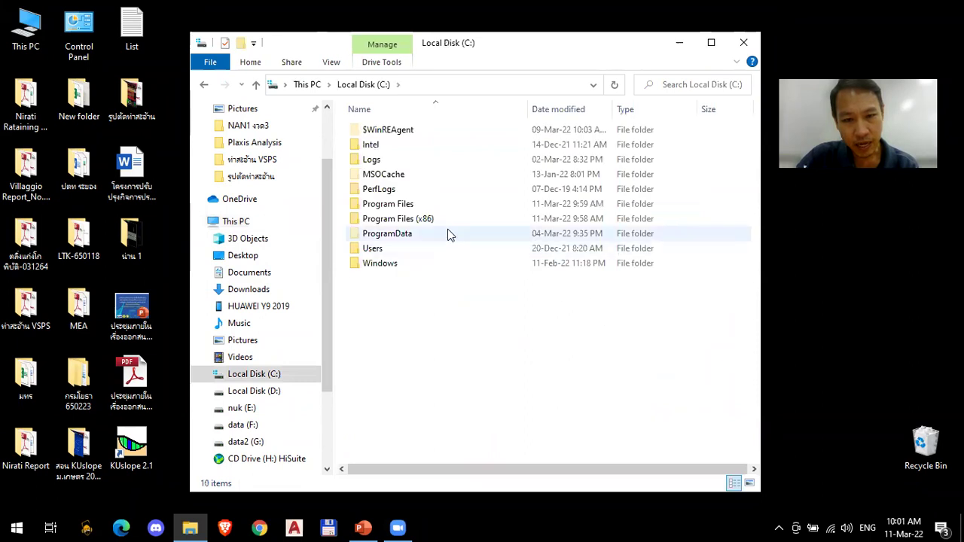
{"action": "left_click", "coordinate": [398, 204]}
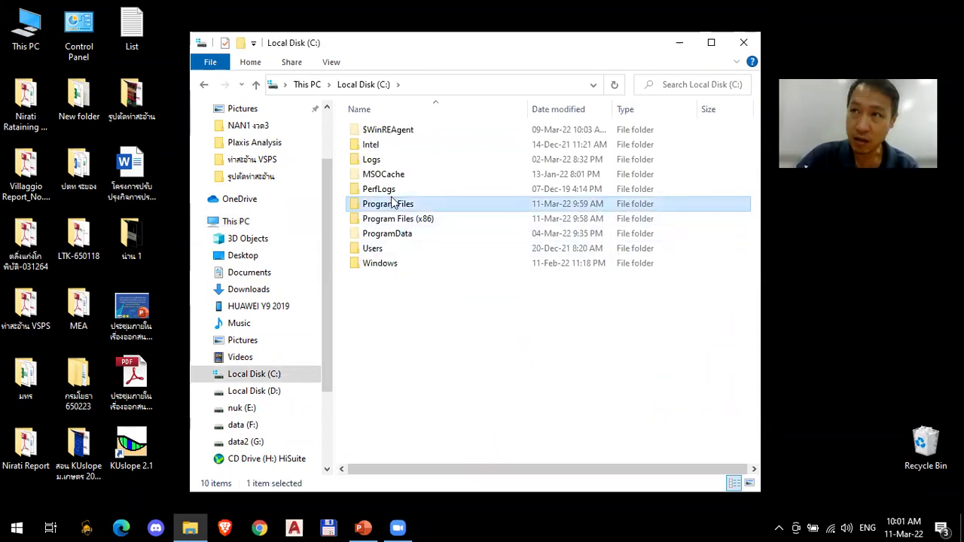
{"action": "left_click", "coordinate": [386, 225]}
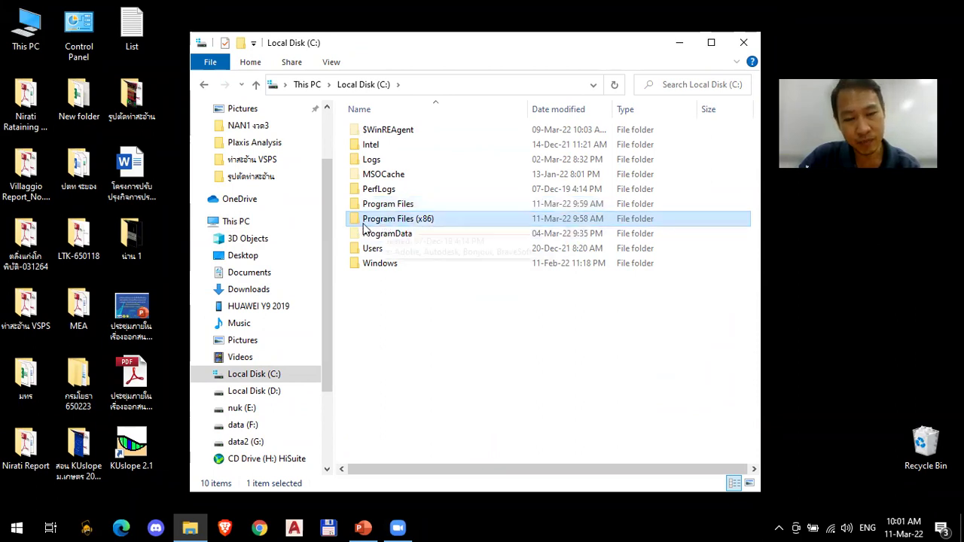
{"action": "left_click", "coordinate": [384, 206]}
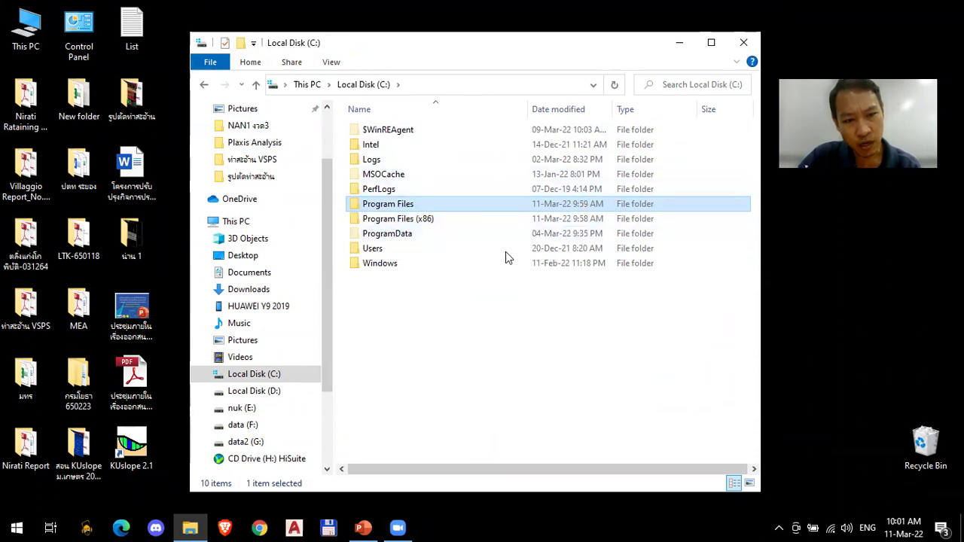
{"action": "double_click", "coordinate": [377, 219]}
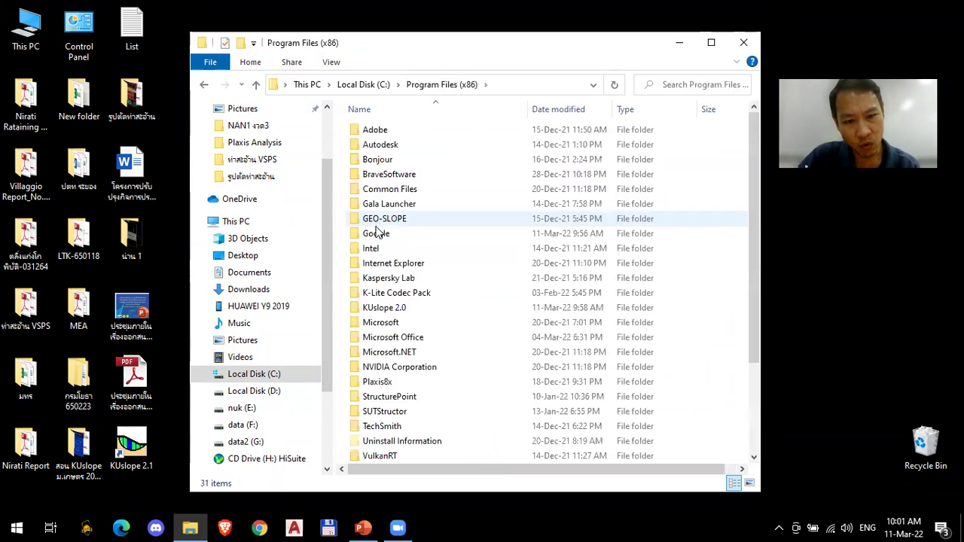
Step: Copy the KUslope 2.0 folder in Program Files (x86) after a brief look inside it
{"action": "left_click", "coordinate": [383, 311]}
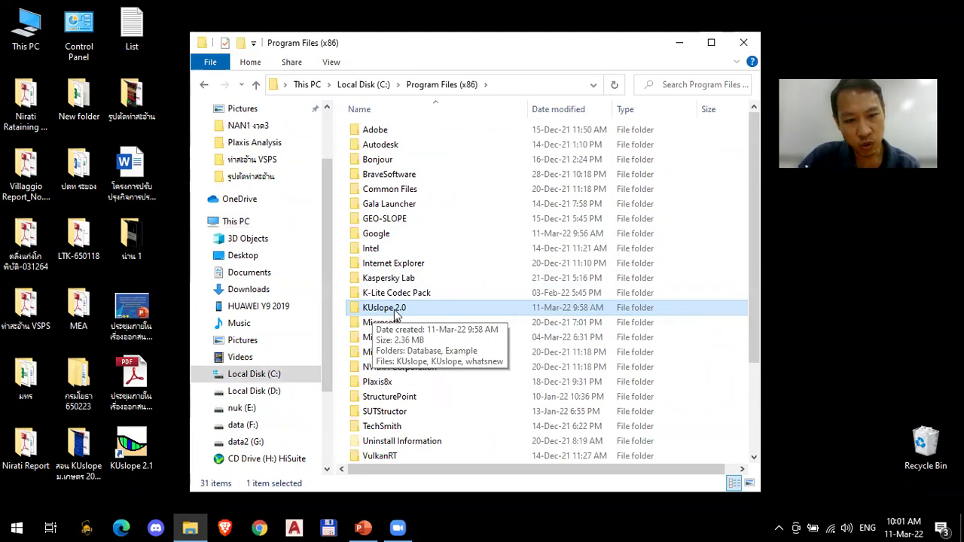
{"action": "double_click", "coordinate": [394, 309]}
{"action": "left_click", "coordinate": [420, 87]}
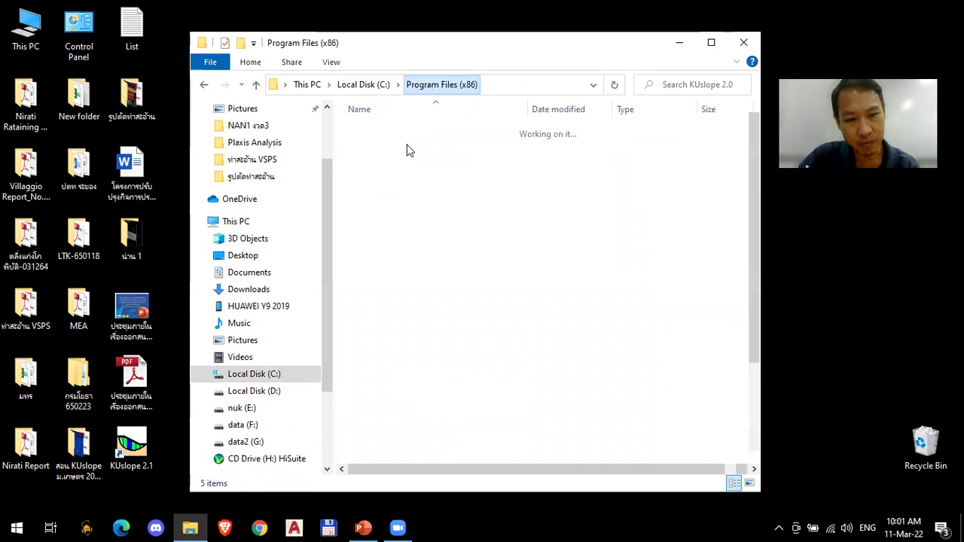
{"action": "right_click", "coordinate": [404, 315]}
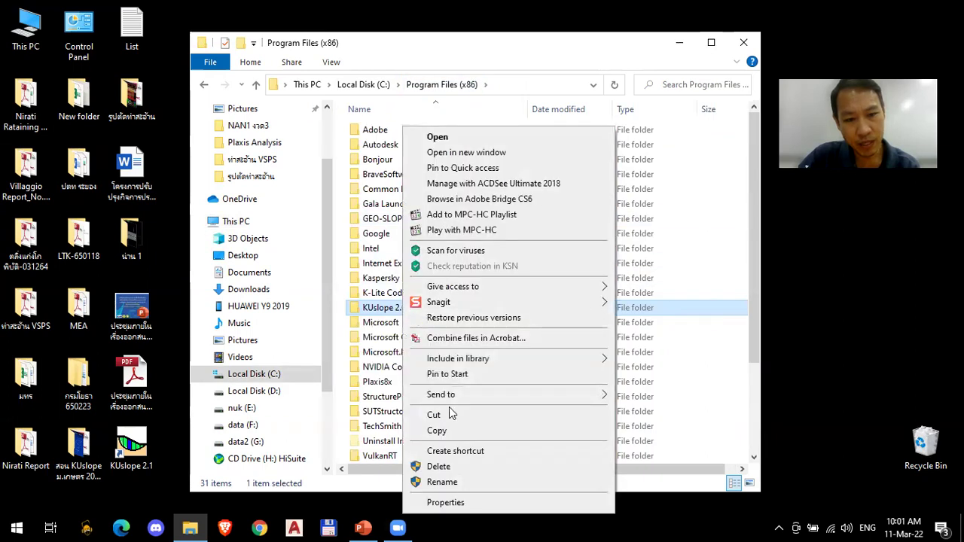
{"action": "left_click", "coordinate": [436, 430]}
Step: Paste the copied KUslope 2.0 folder into Program Files on Local Disk (C:) with administrator permission and close File Explorer
{"action": "left_click", "coordinate": [364, 84]}
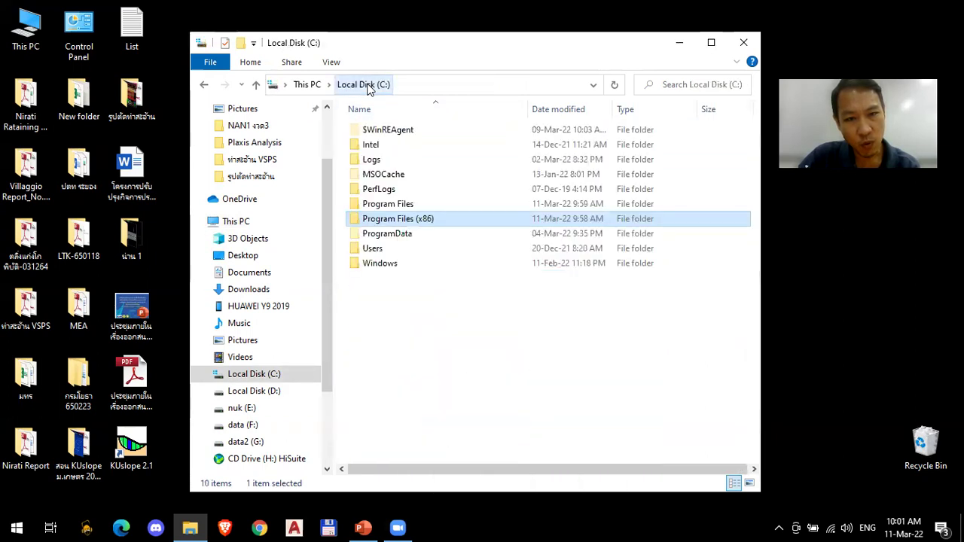
{"action": "double_click", "coordinate": [391, 204]}
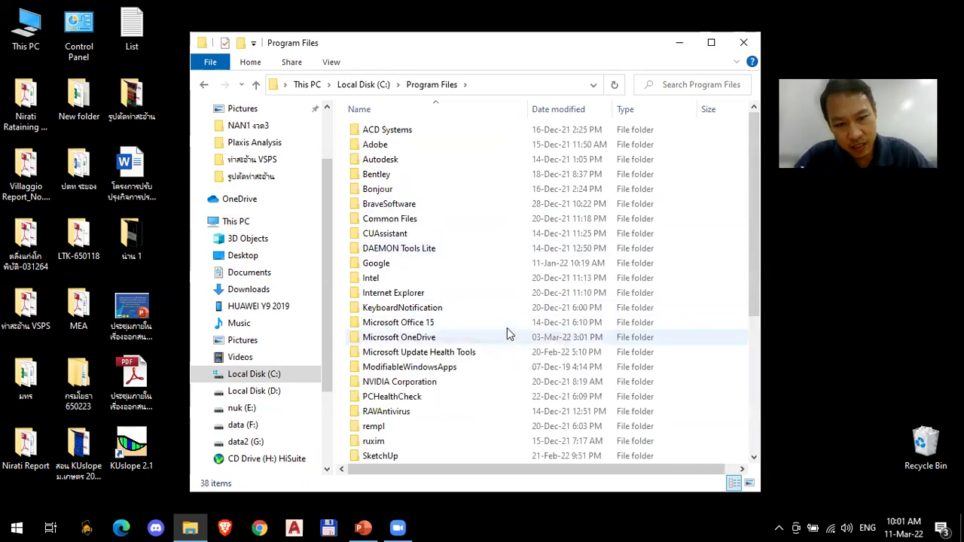
{"action": "key", "text": "ctrl+v"}
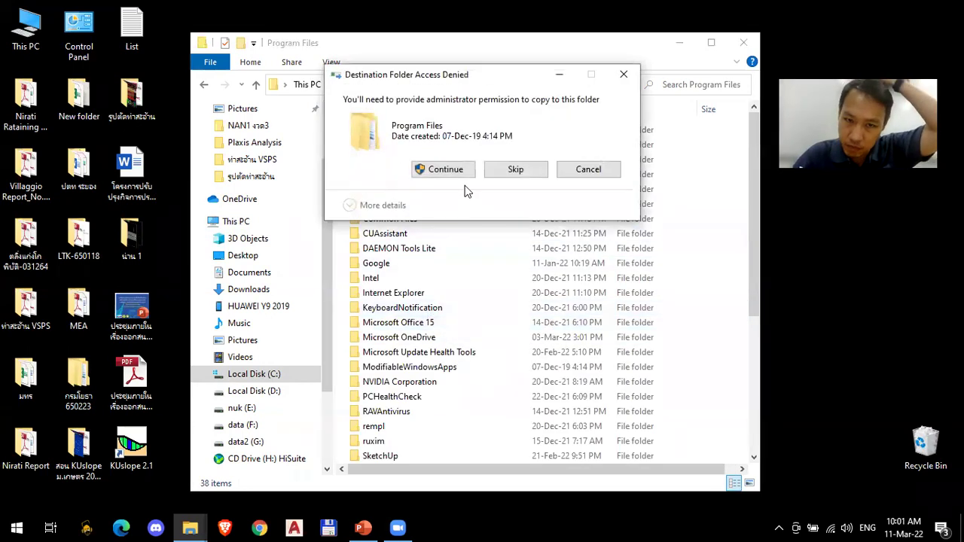
{"action": "left_click", "coordinate": [445, 169]}
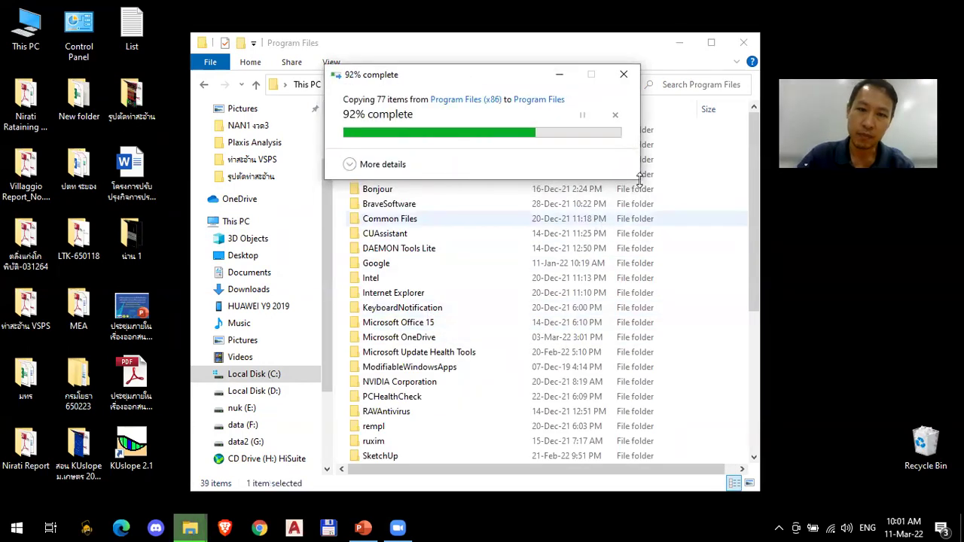
{"action": "key", "text": "alt+F4"}
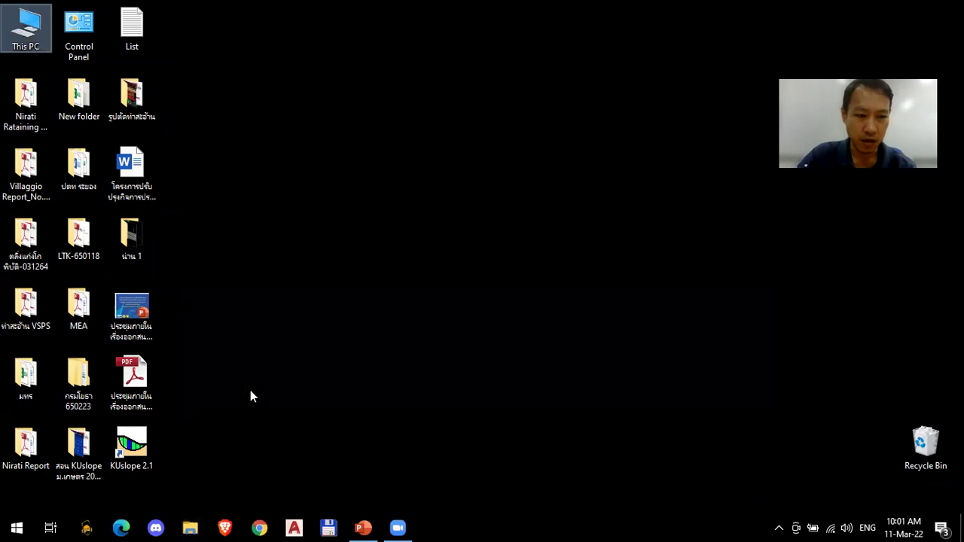
Step: Launch KUslope 2.1 from its desktop shortcut and create a new project
{"action": "double_click", "coordinate": [131, 444]}
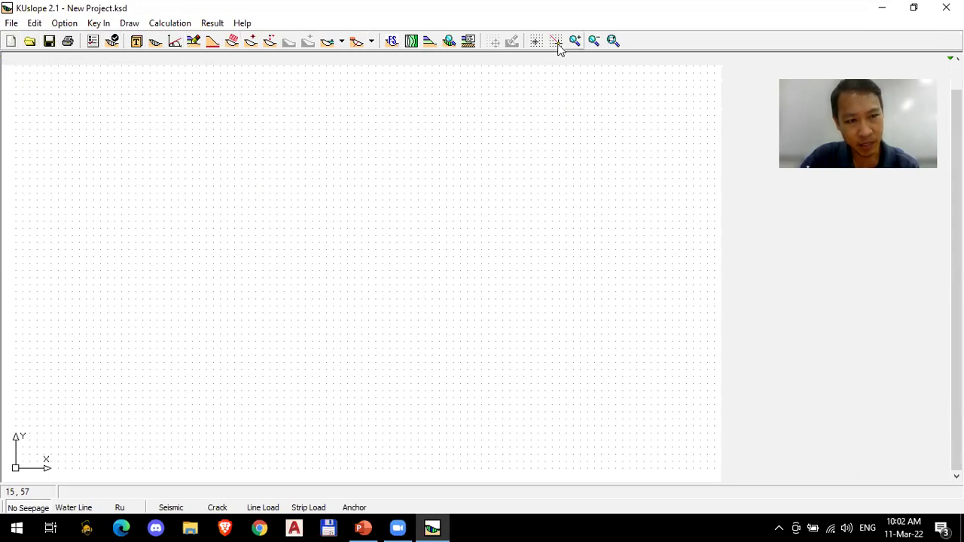
{"action": "left_click", "coordinate": [9, 43]}
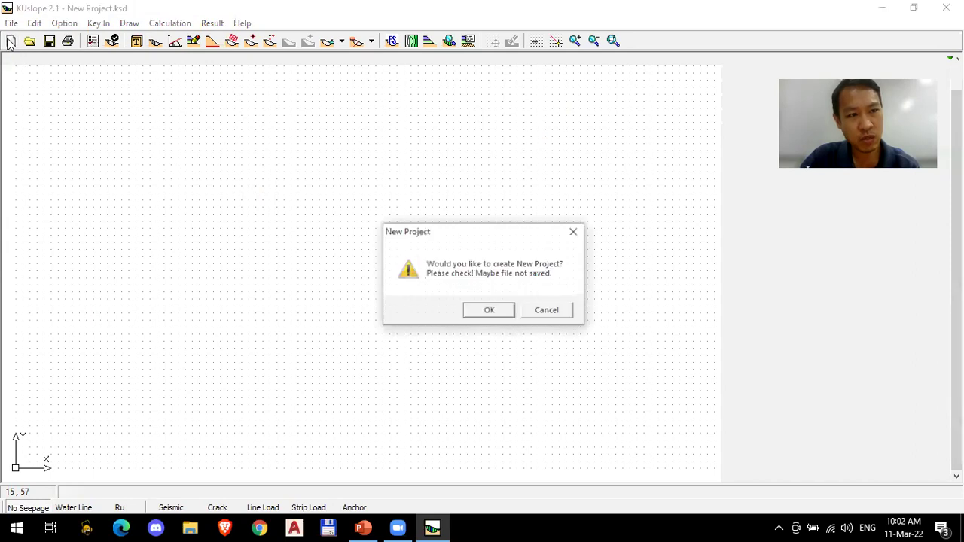
{"action": "left_click", "coordinate": [484, 311]}
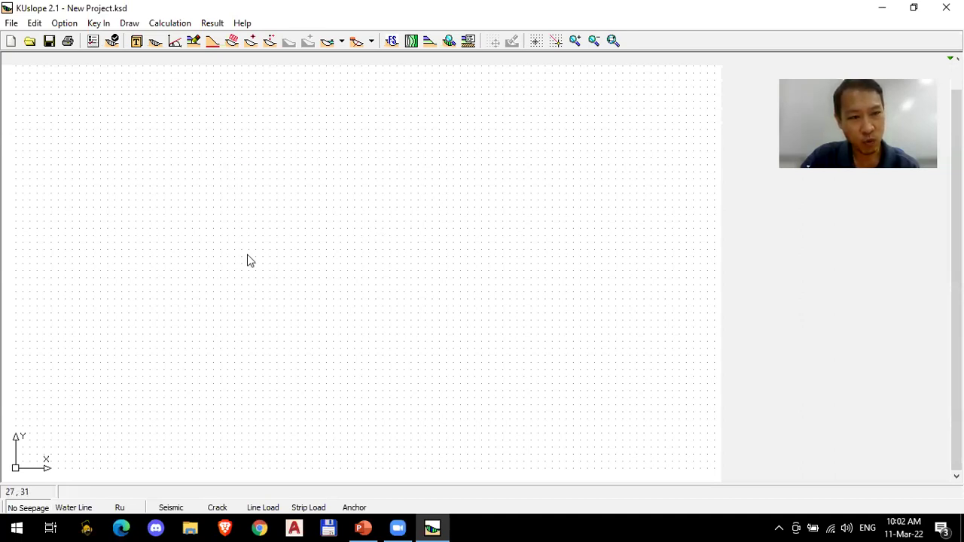
Step: Review the working area, scale and grid options in the Setting dialog, leaving them as they are
{"action": "left_click", "coordinate": [93, 43]}
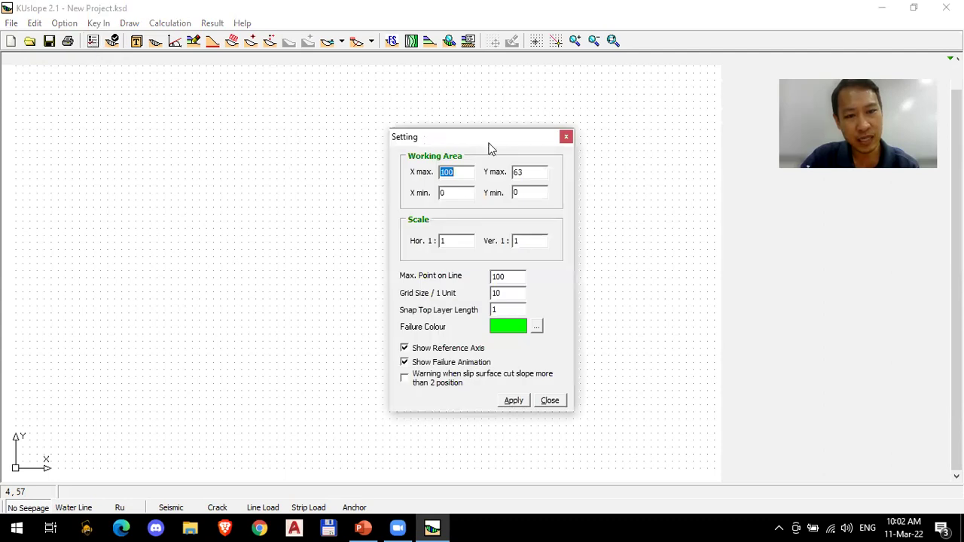
{"action": "left_click_drag", "start_coordinate": [467, 129], "coordinate": [410, 106]}
{"action": "left_click", "coordinate": [508, 112]}
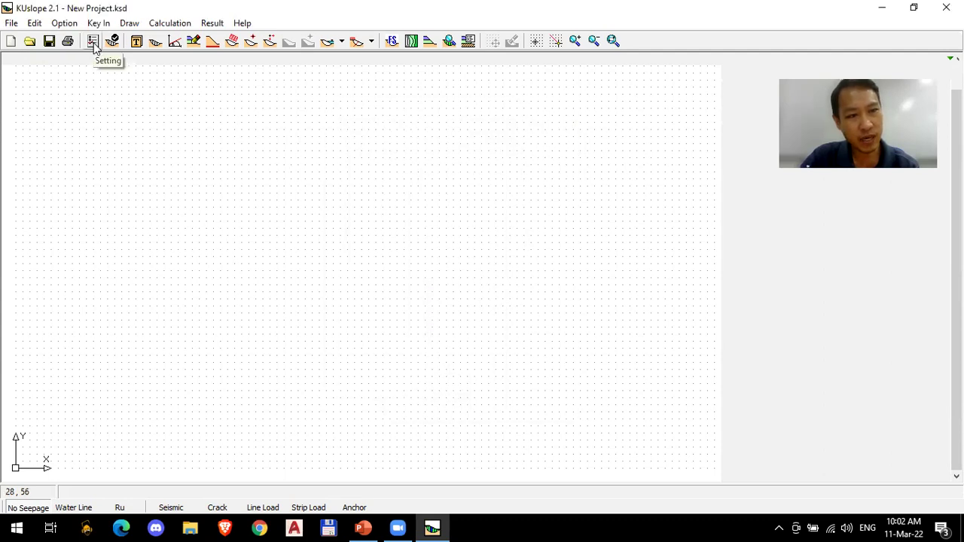
{"action": "left_click", "coordinate": [93, 42]}
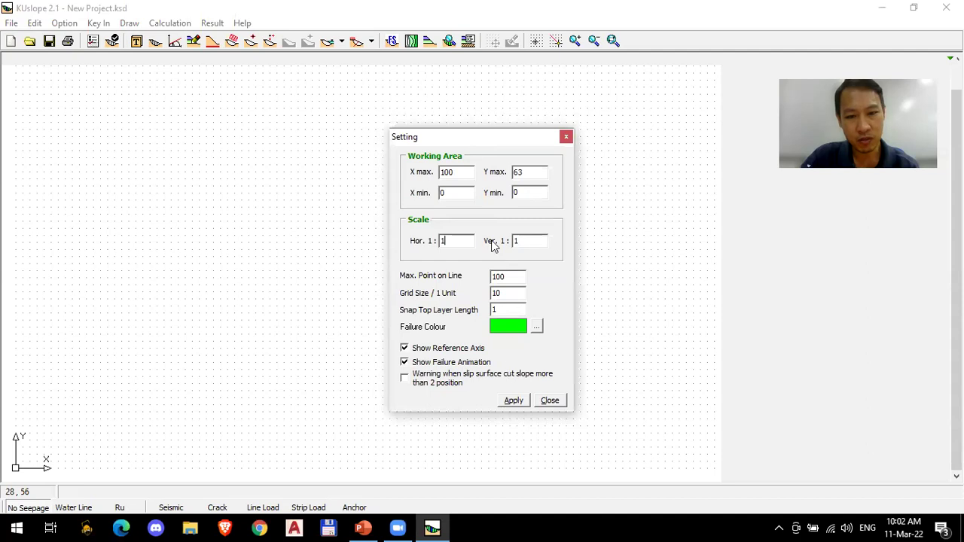
{"action": "left_click", "coordinate": [549, 402]}
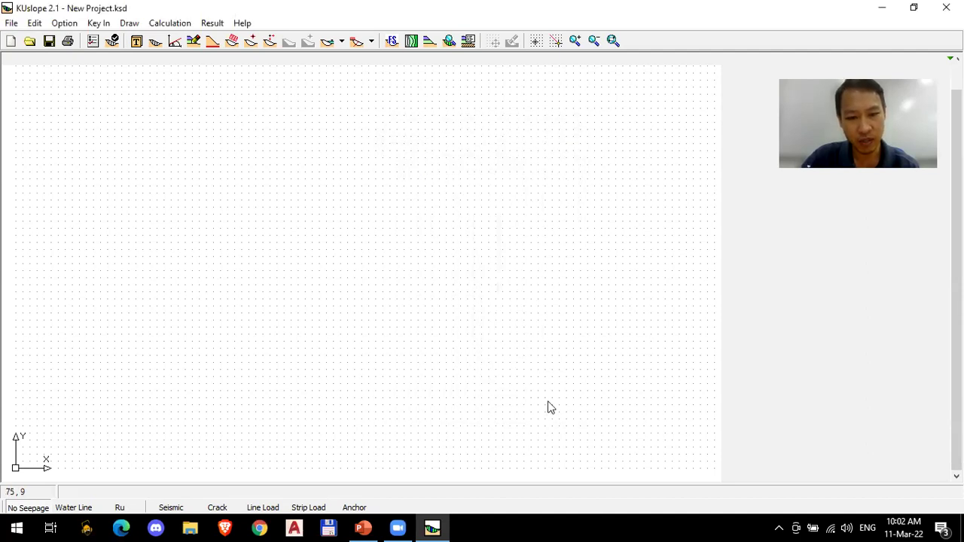
Step: Review the circle properties, failure surface properties and pass criteria in the Analysis Setting dialog
{"action": "left_click", "coordinate": [112, 41]}
{"action": "left_click_drag", "start_coordinate": [472, 133], "coordinate": [367, 87]}
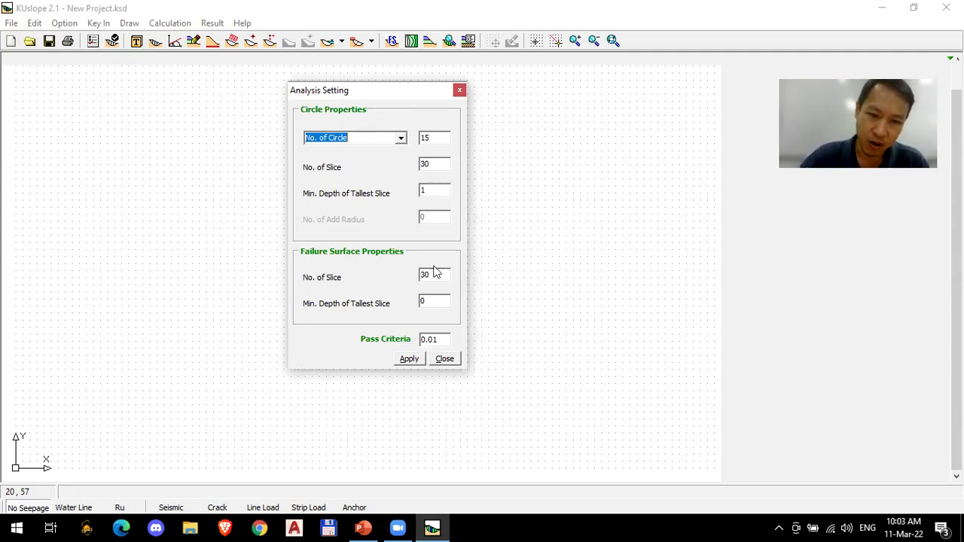
{"action": "left_click", "coordinate": [443, 359]}
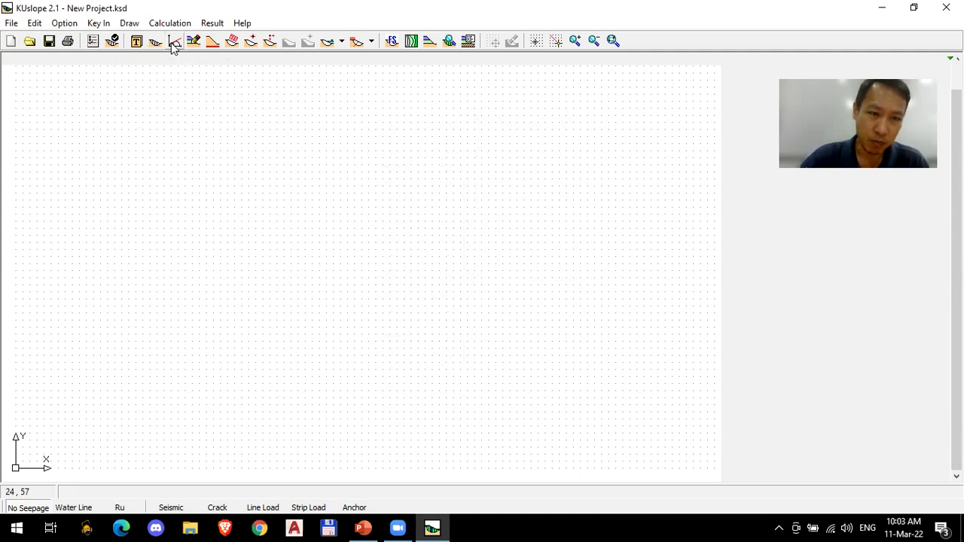
Step: Open Soil Properties and go through the Cohesion, Phi, Unit Weight and Description columns of the Mohr-Culomb Material table
{"action": "left_click", "coordinate": [173, 44]}
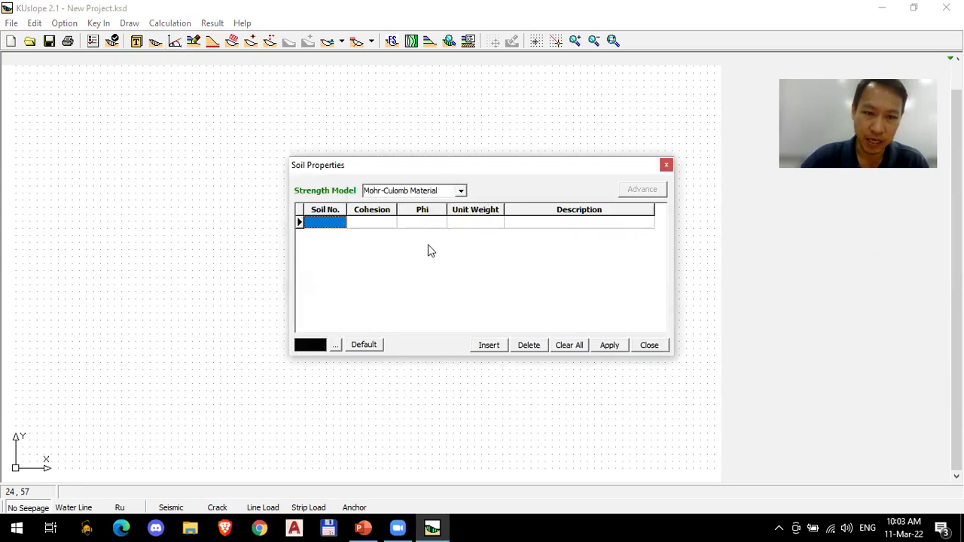
{"action": "left_click", "coordinate": [667, 165]}
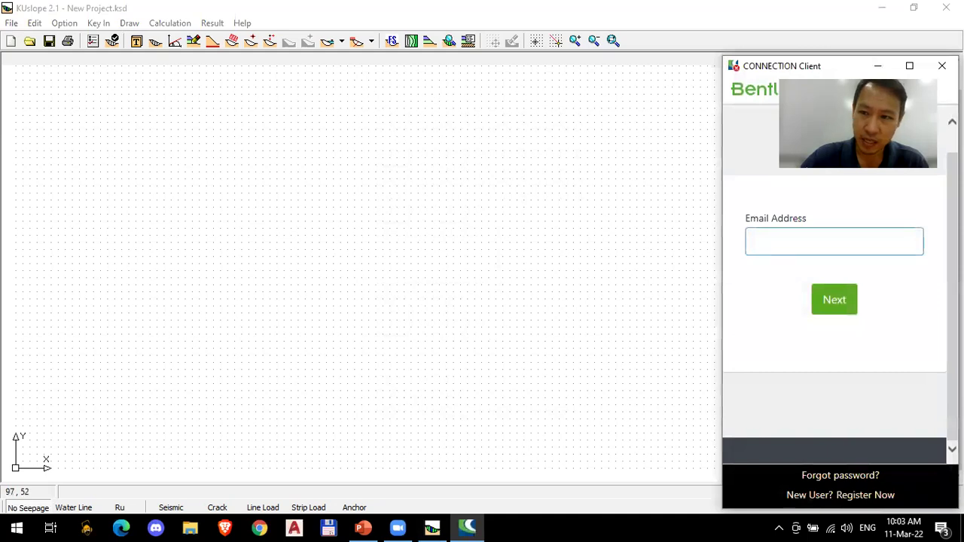
{"action": "left_click", "coordinate": [174, 42]}
{"action": "left_click", "coordinate": [183, 43]}
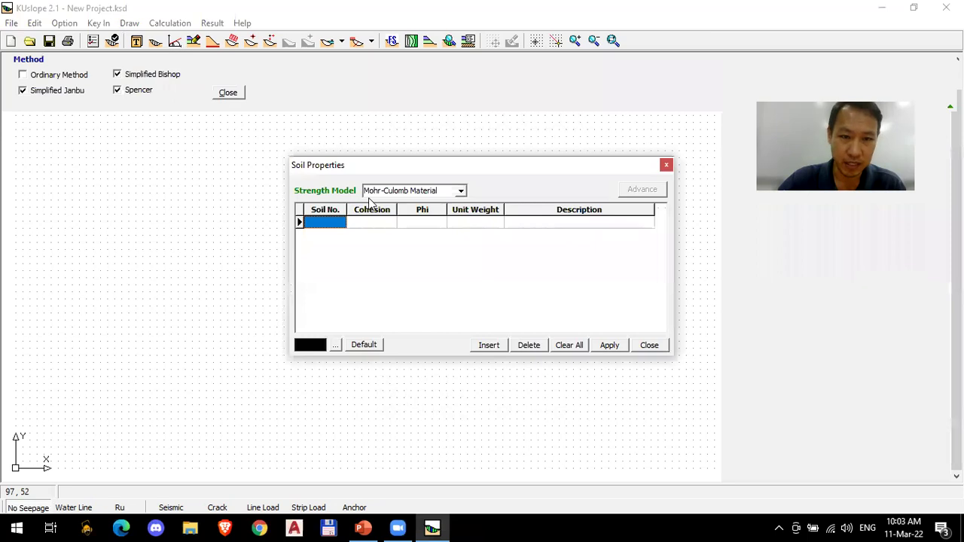
{"action": "left_click", "coordinate": [336, 223]}
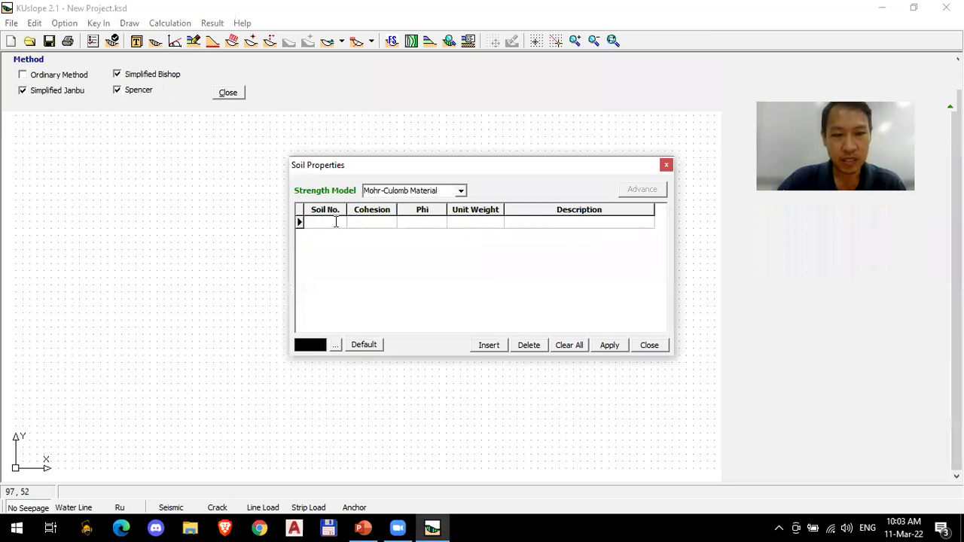
{"action": "left_click", "coordinate": [369, 224]}
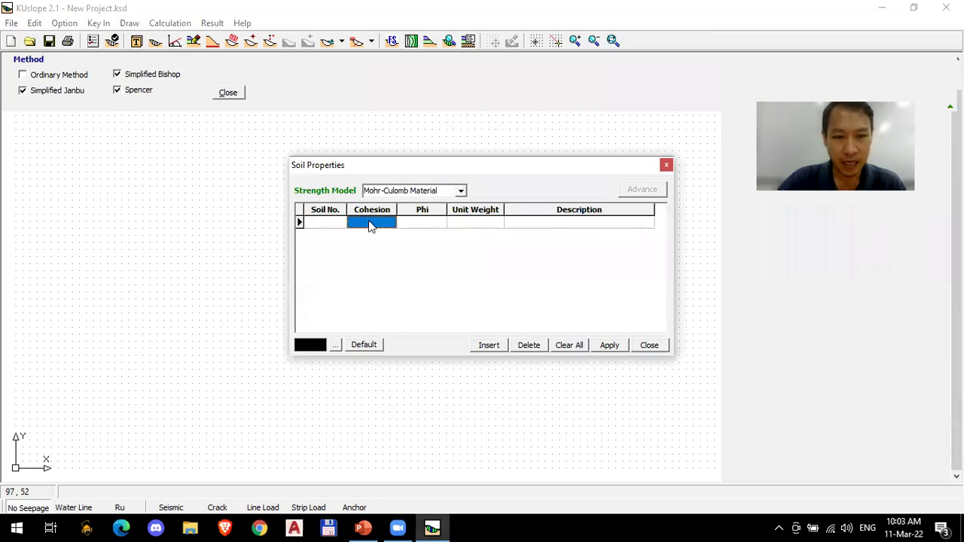
{"action": "left_click", "coordinate": [429, 226]}
{"action": "left_click", "coordinate": [473, 223]}
{"action": "left_click", "coordinate": [521, 226]}
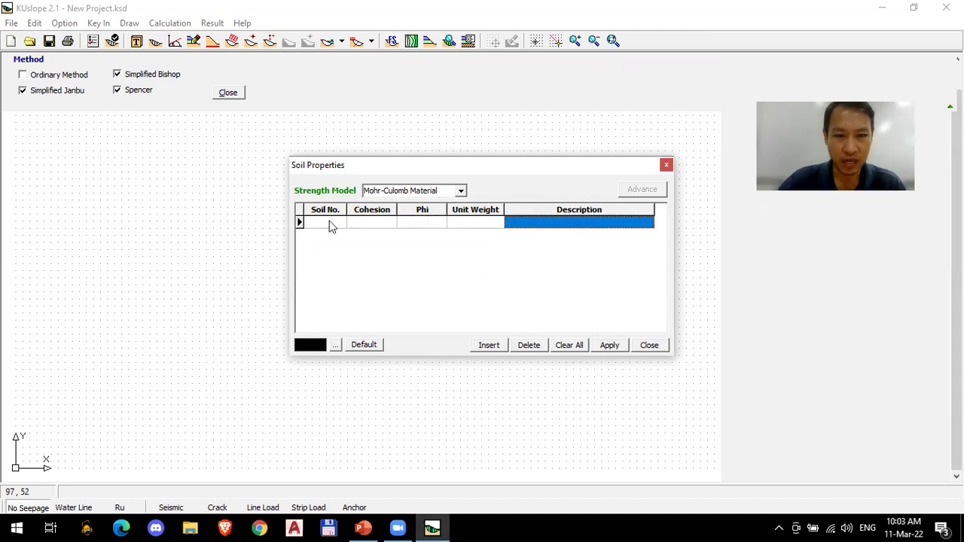
Step: Define soil 1 with cohesion 2, phi 30 and unit weight 1.8
{"action": "left_click", "coordinate": [329, 224]}
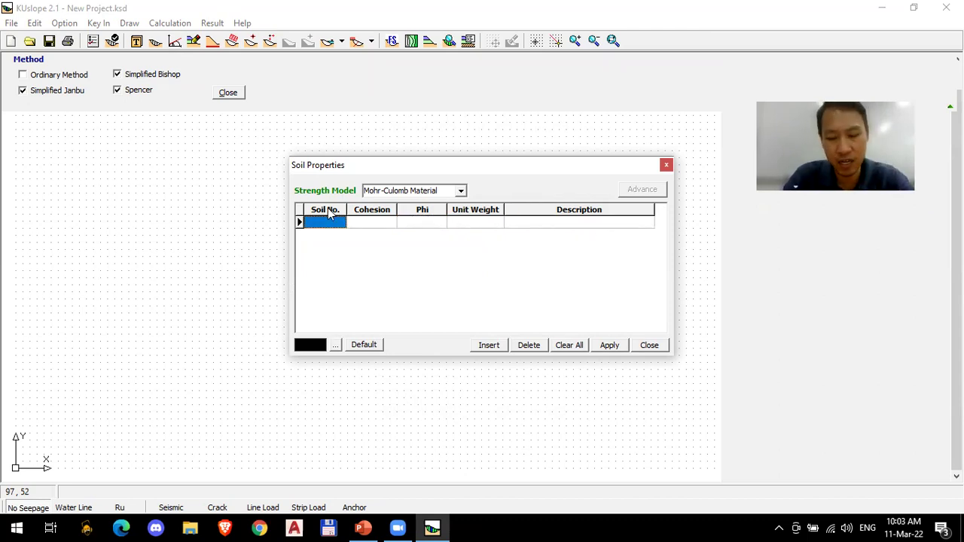
{"action": "type", "text": "1"}
{"action": "key", "text": "Tab"}
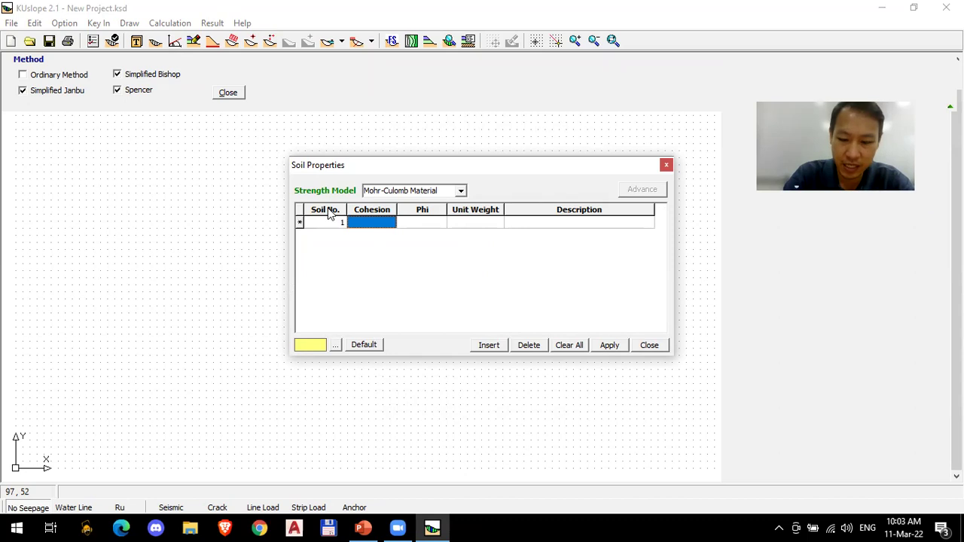
{"action": "type", "text": "2"}
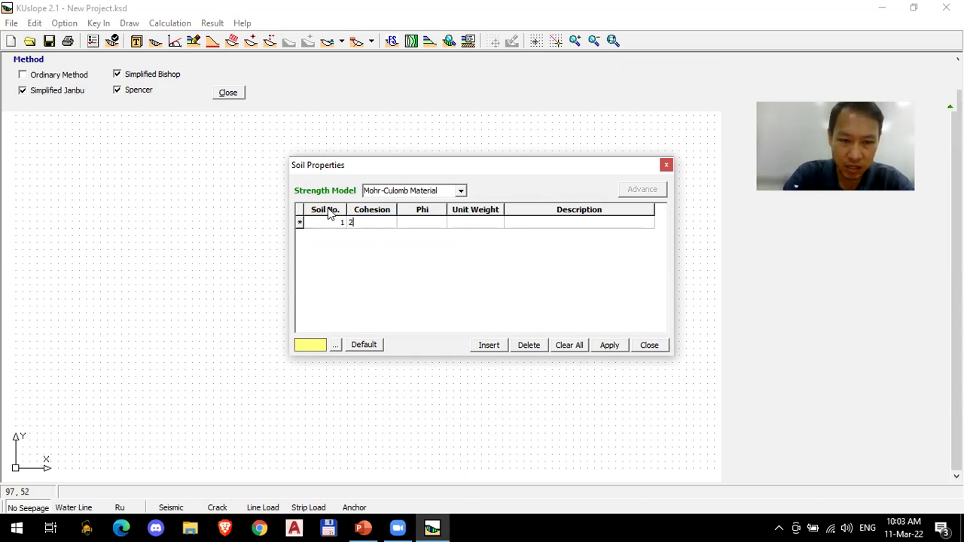
{"action": "key", "text": "Tab"}
{"action": "type", "text": "30"}
{"action": "key", "text": "Tab"}
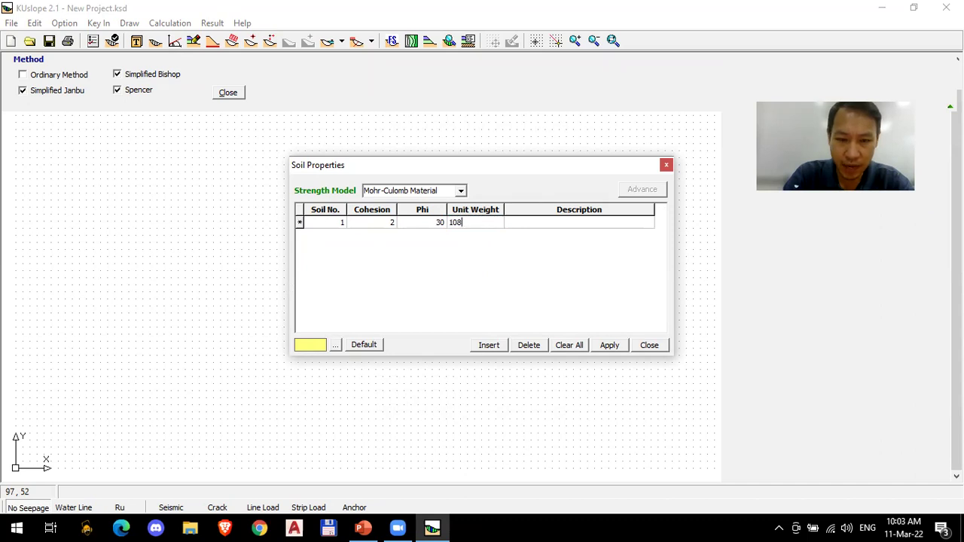
{"action": "key", "text": "Tab"}
{"action": "left_click", "coordinate": [493, 224]}
{"action": "type", "text": "1.8"}
{"action": "key", "text": "Tab"}
Step: Add soil 2 with cohesion 5, phi 0 and unit weight 1.6
{"action": "key", "text": "Tab"}
{"action": "type", "text": "2"}
{"action": "key", "text": "Tab"}
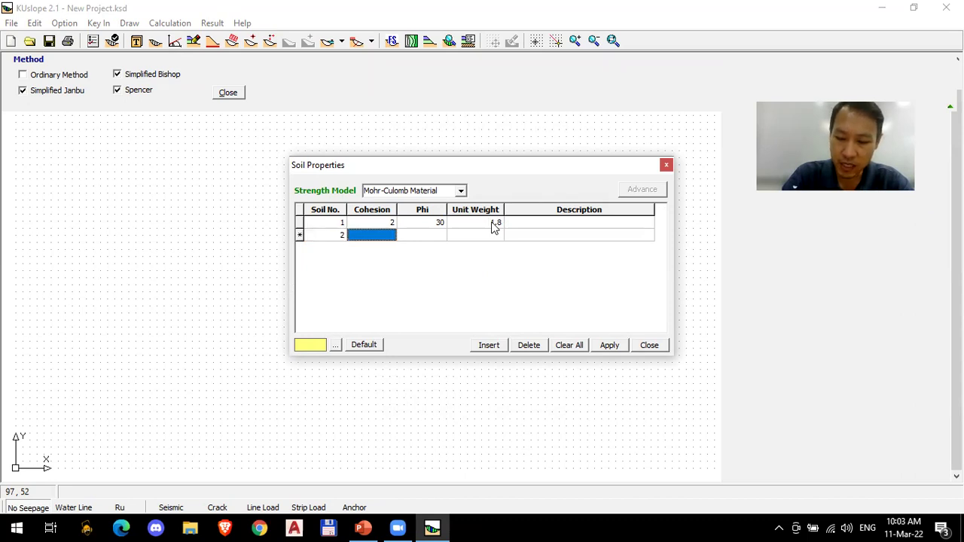
{"action": "type", "text": "5"}
{"action": "key", "text": "Tab"}
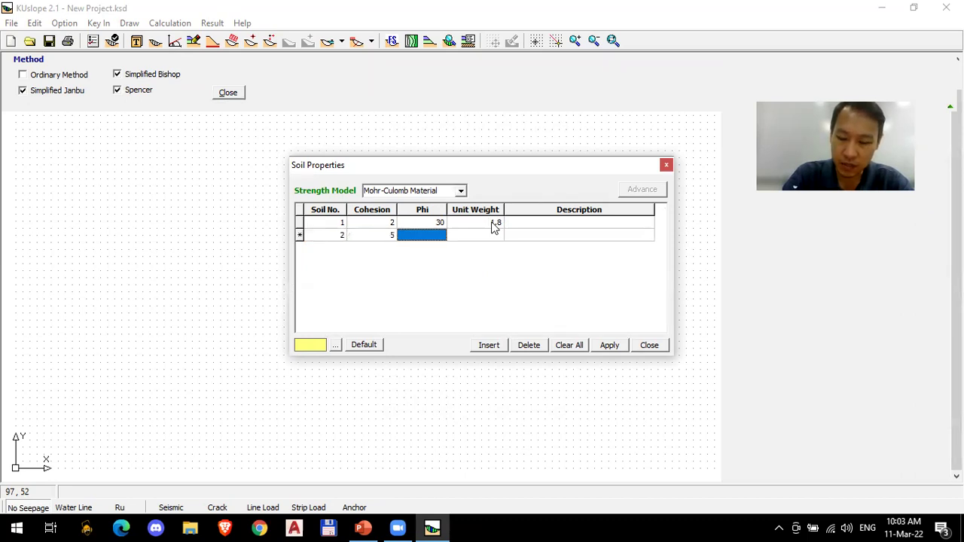
{"action": "type", "text": "0"}
{"action": "key", "text": "Tab"}
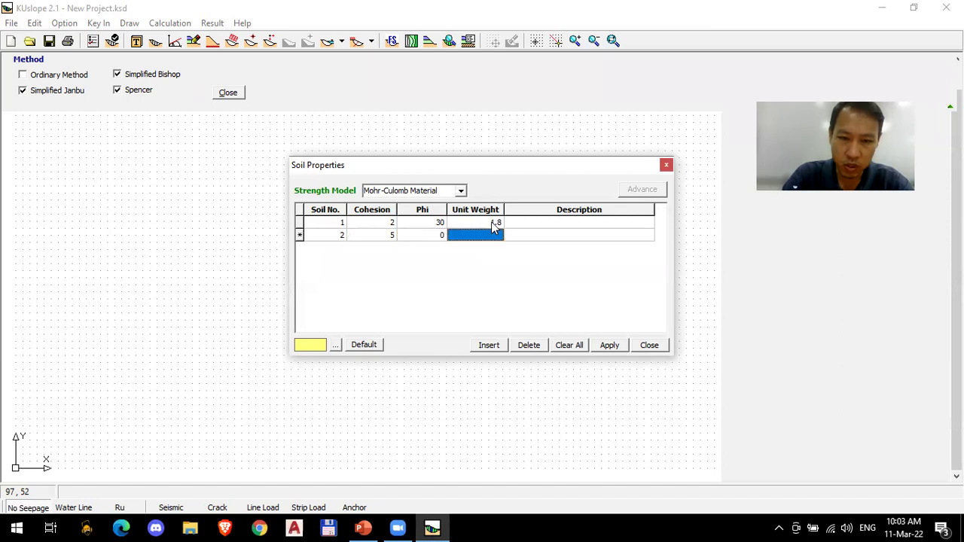
{"action": "type", "text": "1.6"}
{"action": "key", "text": "Tab"}
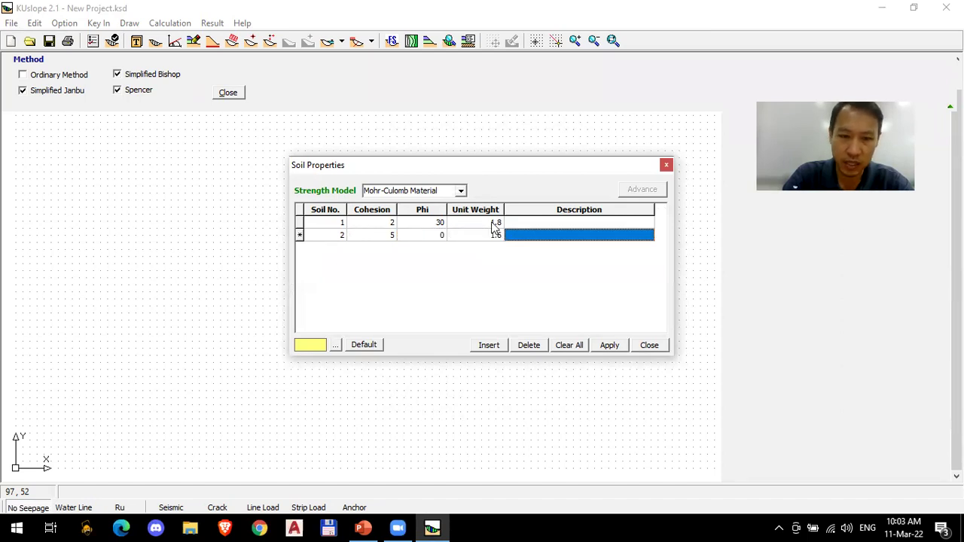
Step: Add soil 3 with cohesion, phi and unit weight all 0
{"action": "key", "text": "Tab"}
{"action": "type", "text": "3"}
{"action": "key", "text": "Tab"}
{"action": "key", "text": "Tab"}
{"action": "key", "text": "Tab"}
{"action": "key", "text": "Tab"}
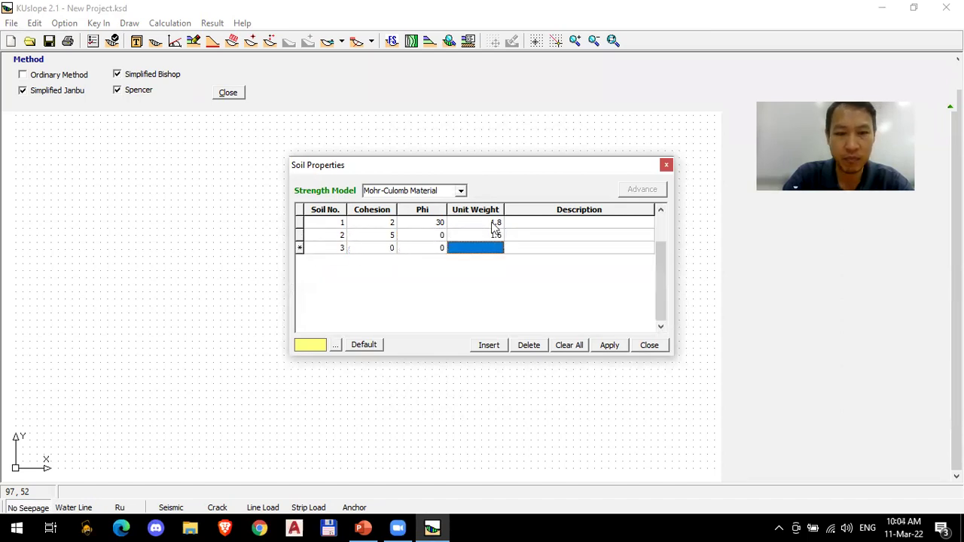
Step: Describe soil 1 as Soft Soil, soil 2 as Stiff Clay and soil 3 as Air
{"action": "left_click", "coordinate": [516, 222]}
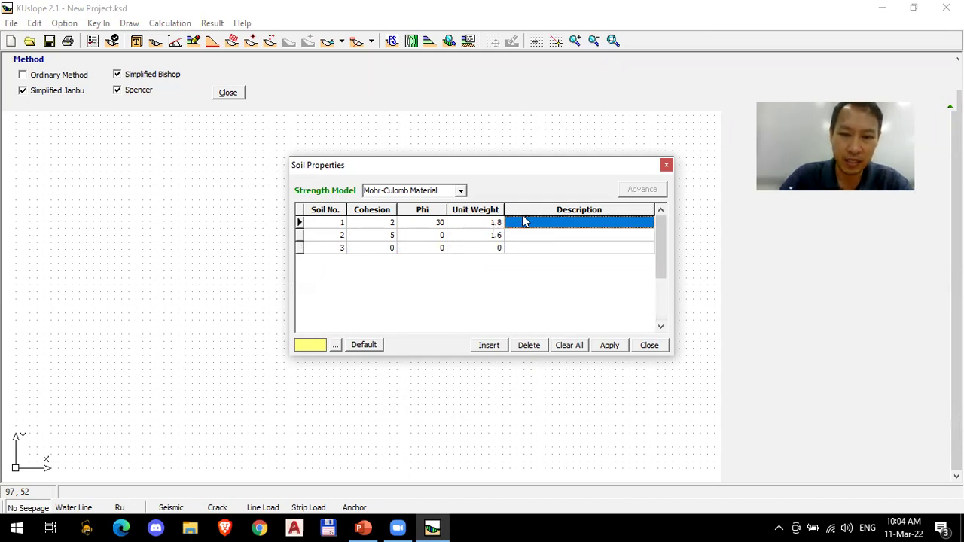
{"action": "left_click", "coordinate": [531, 223]}
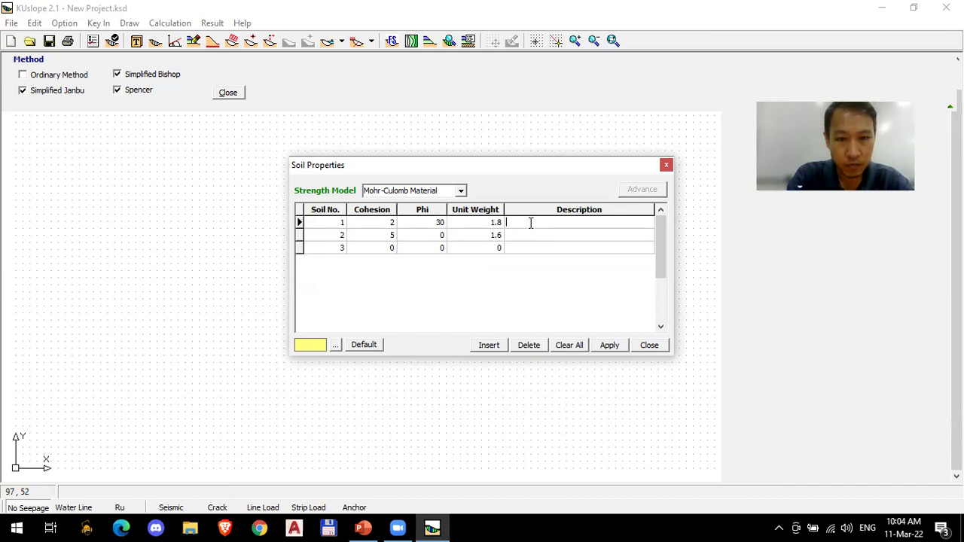
{"action": "type", "text": "M"}
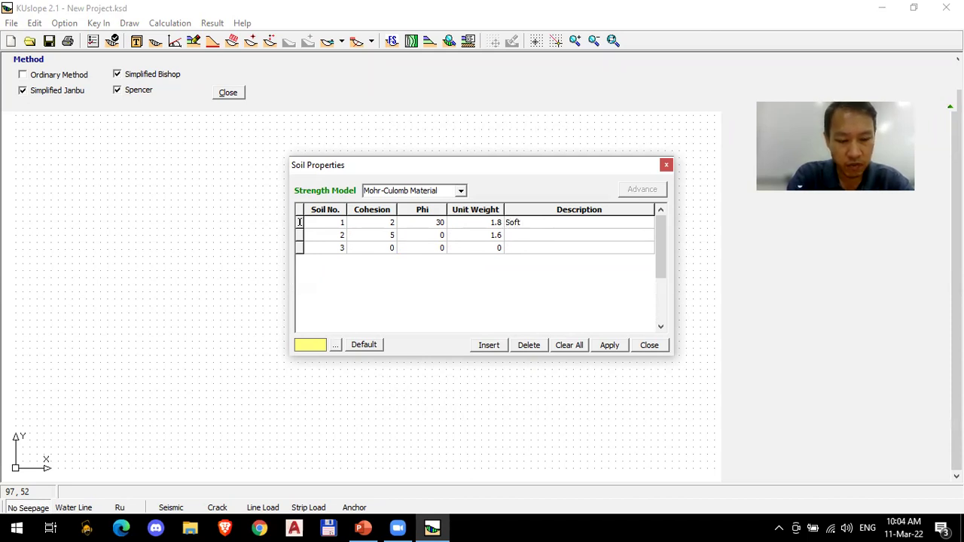
{"action": "key", "text": "Return"}
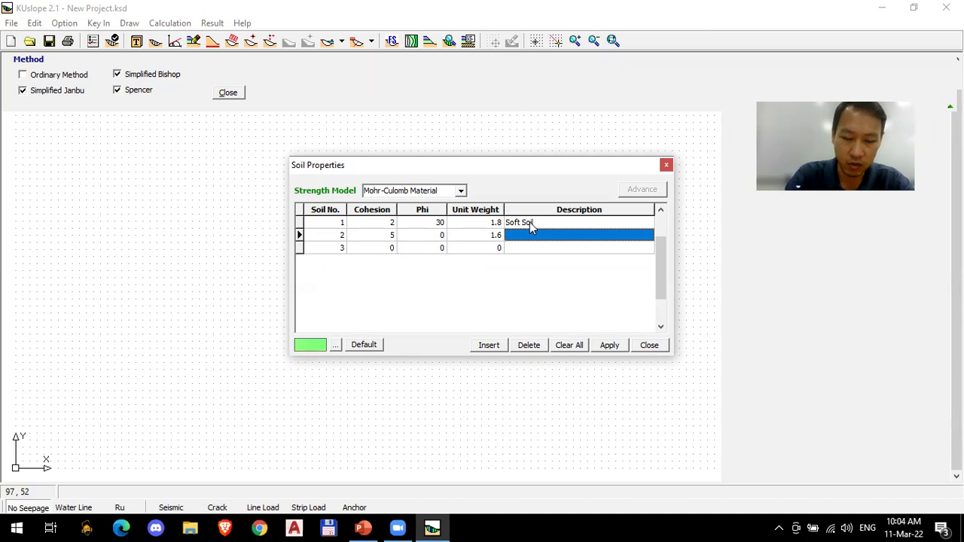
{"action": "type", "text": "Stiff Clay"}
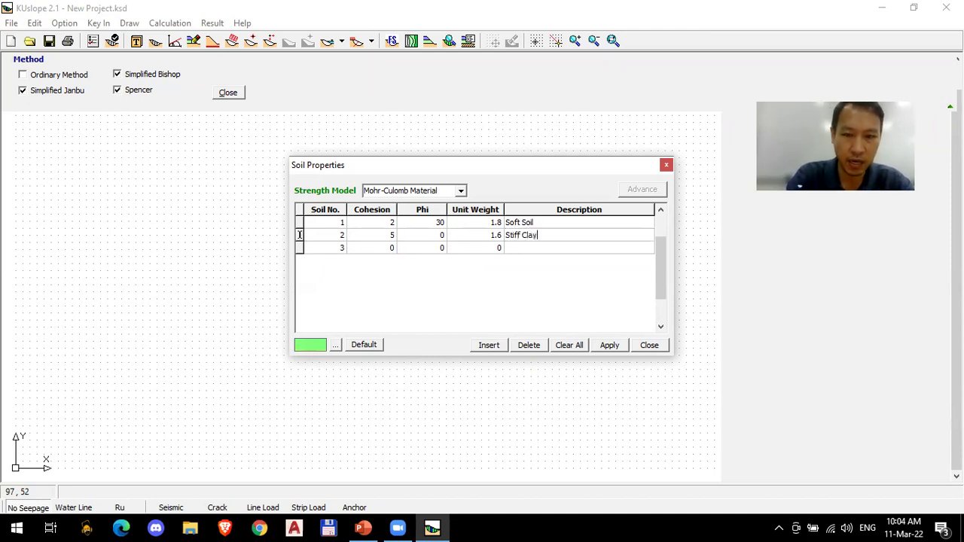
{"action": "left_click", "coordinate": [531, 253]}
{"action": "left_click", "coordinate": [539, 246]}
{"action": "type", "text": "Air"}
{"action": "key", "text": "Tab"}
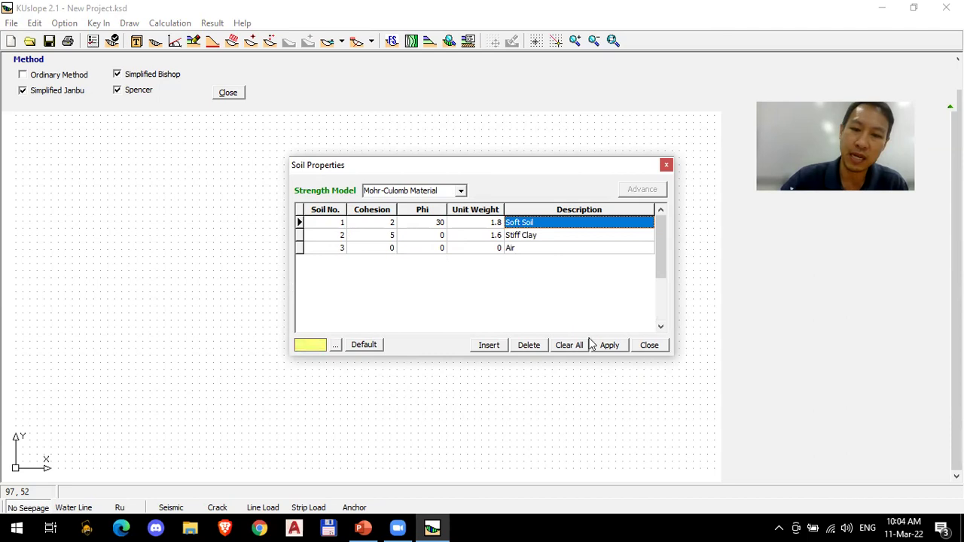
Step: Draw the base line for soil 1 : Soft Soil horizontally from x 0 to about 65 at y about 3
{"action": "left_click", "coordinate": [647, 346]}
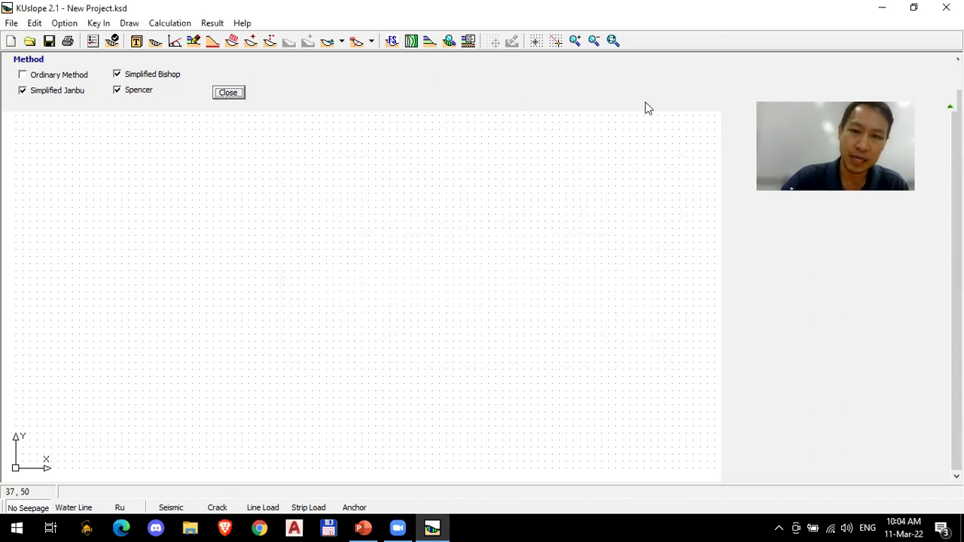
{"action": "left_click", "coordinate": [193, 40]}
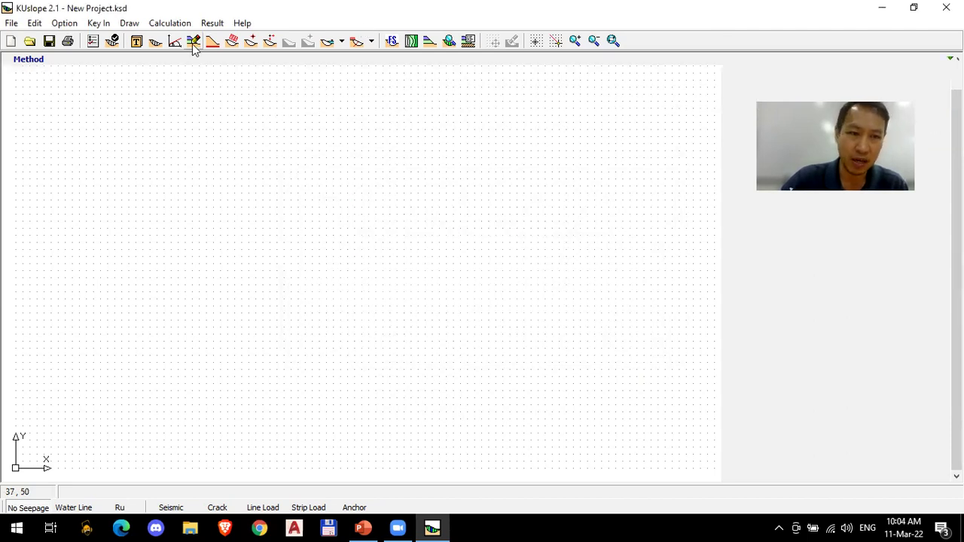
{"action": "left_click", "coordinate": [158, 80]}
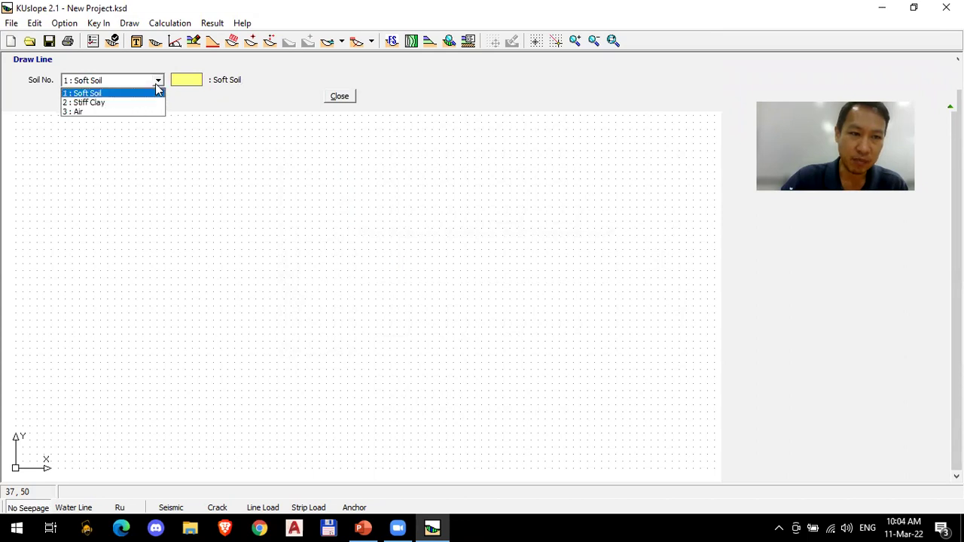
{"action": "left_click", "coordinate": [136, 93]}
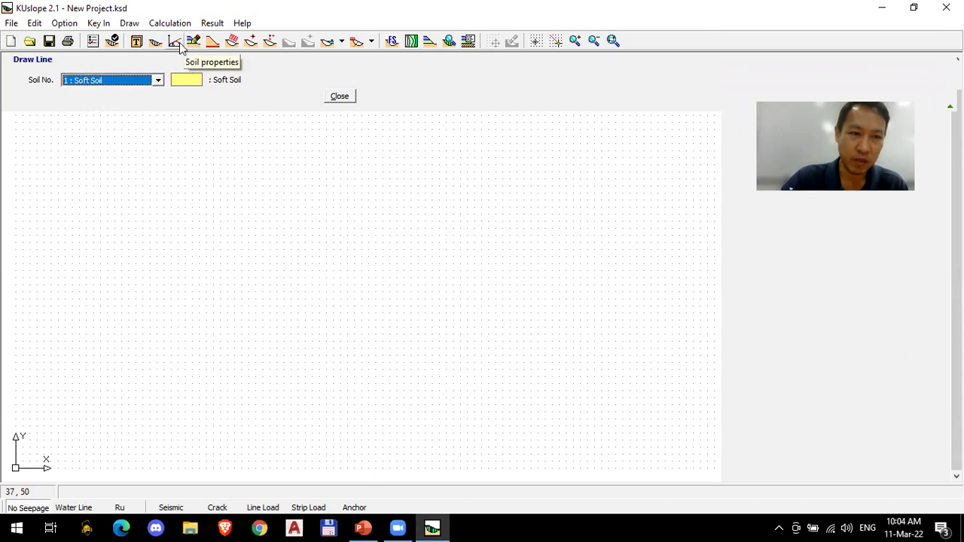
{"action": "left_click", "coordinate": [158, 80]}
{"action": "left_click", "coordinate": [118, 96]}
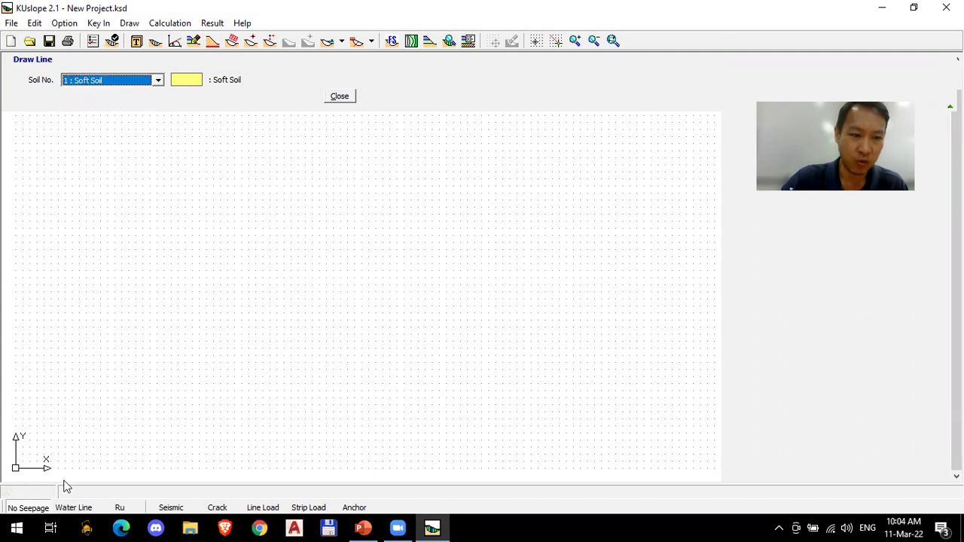
{"action": "left_click", "coordinate": [147, 80]}
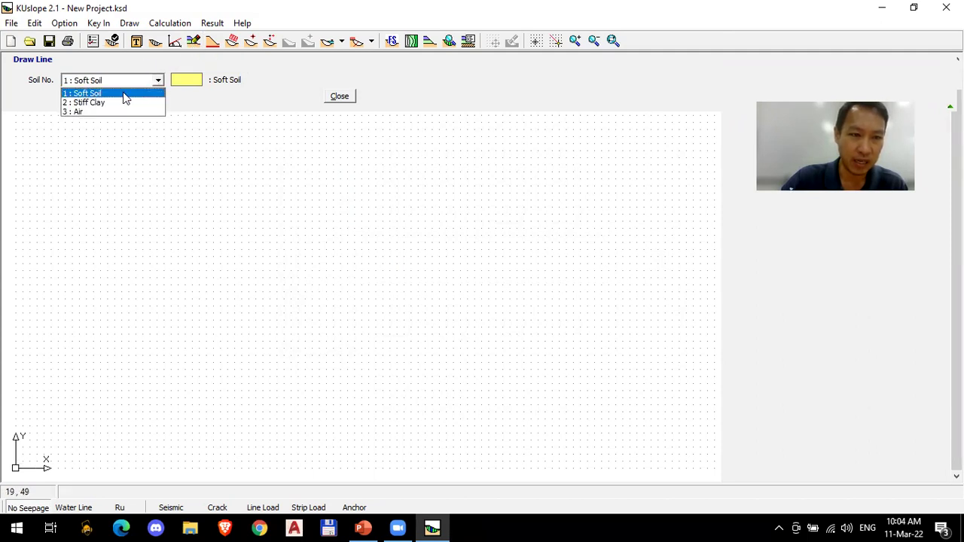
{"action": "left_click", "coordinate": [126, 97]}
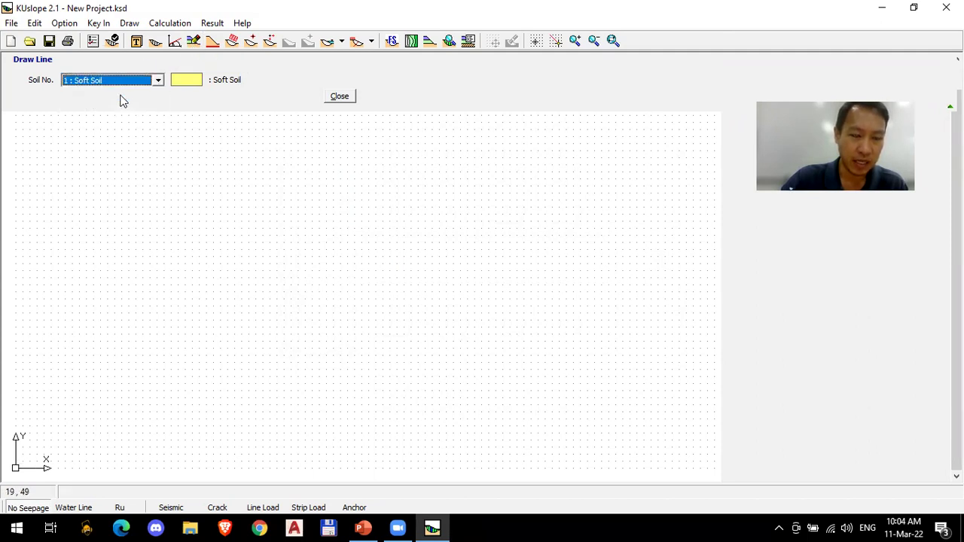
{"action": "left_click", "coordinate": [18, 454]}
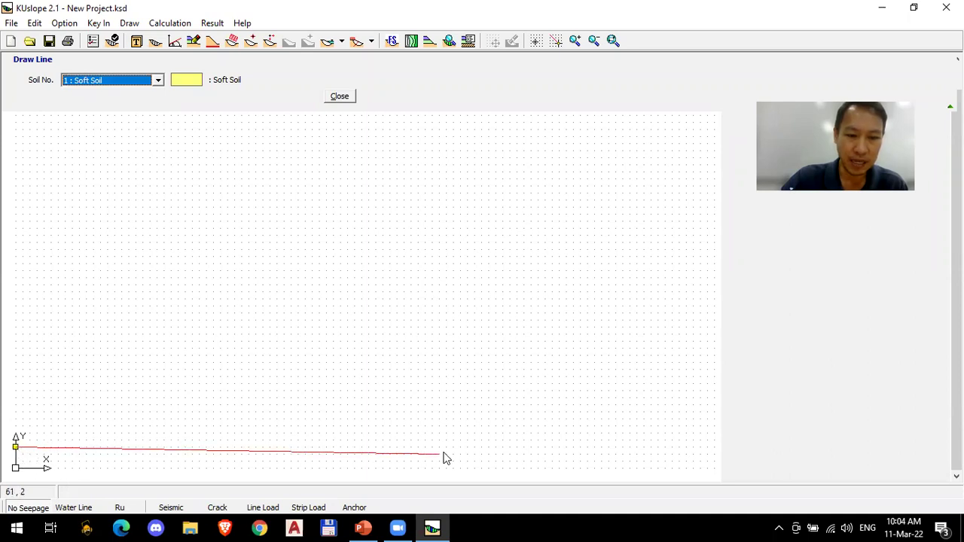
{"action": "left_click", "coordinate": [475, 447]}
{"action": "right_click", "coordinate": [531, 323]}
Step: Draw the line for soil 2 : Stiff Clay horizontally from x 0 to about 65 at y about 13
{"action": "left_click", "coordinate": [157, 80]}
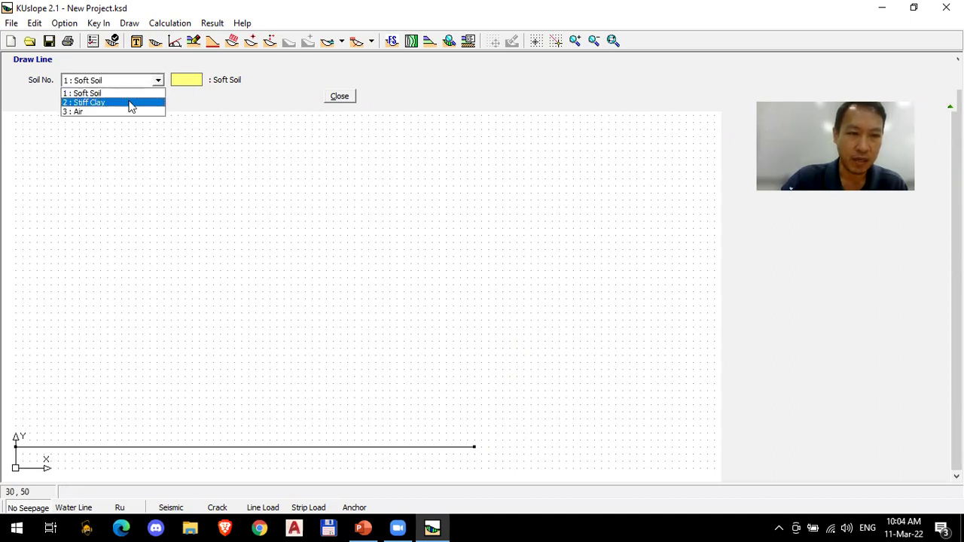
{"action": "left_click", "coordinate": [131, 104]}
{"action": "left_click", "coordinate": [15, 376]}
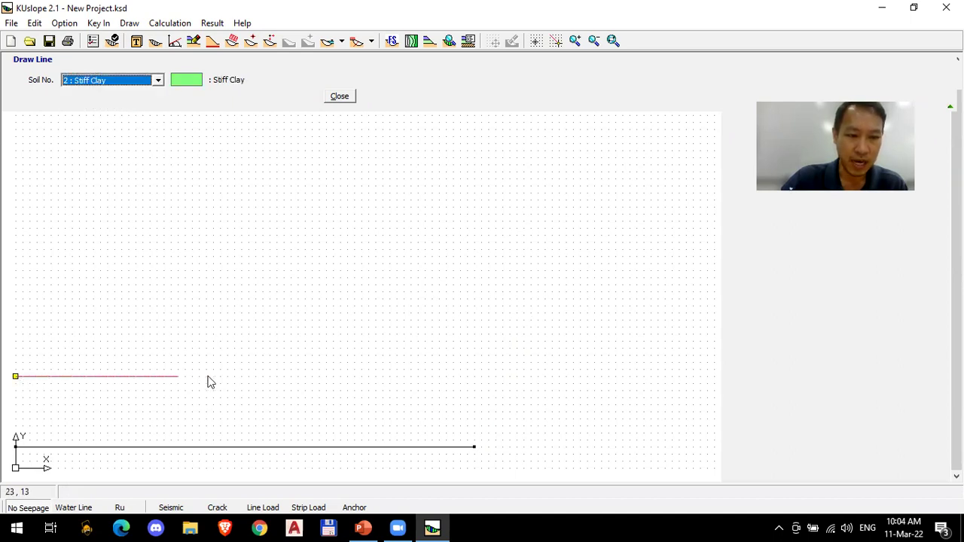
{"action": "left_click", "coordinate": [473, 377]}
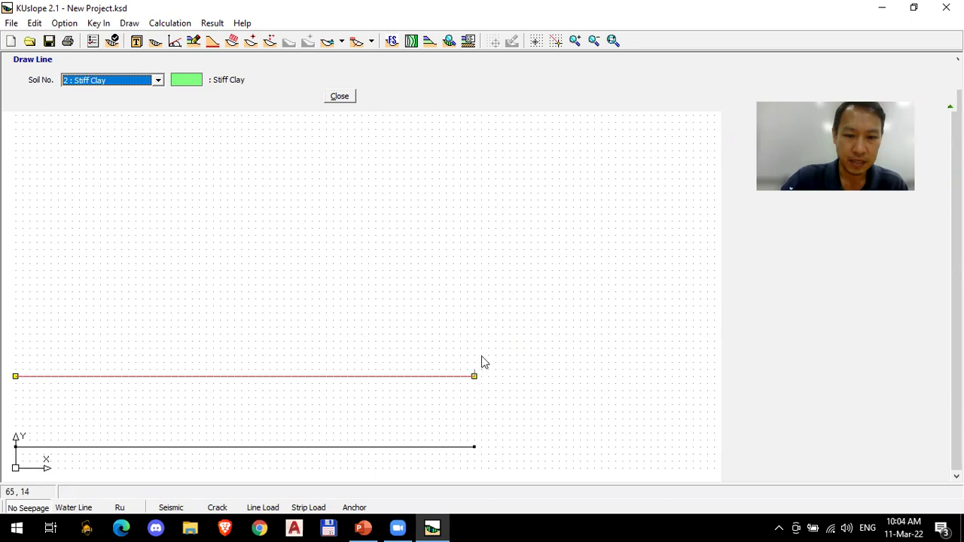
{"action": "right_click", "coordinate": [484, 363]}
Step: Draw the ground surface as a 3 : Air line through about (0, 27), (20, 27), (36, 19) and (65, 18)
{"action": "left_click", "coordinate": [158, 80]}
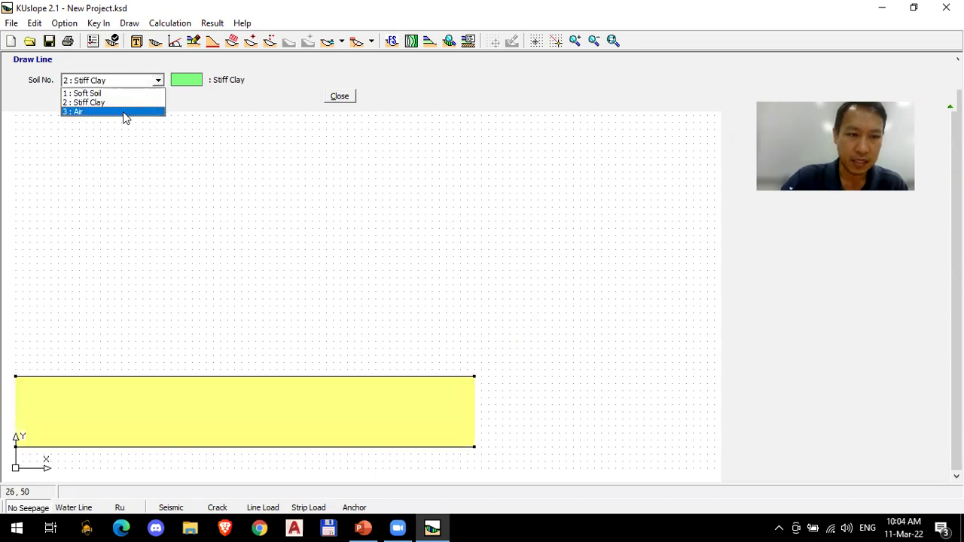
{"action": "left_click", "coordinate": [124, 112]}
{"action": "left_click", "coordinate": [16, 278]}
{"action": "left_click", "coordinate": [157, 277]}
{"action": "left_click", "coordinate": [269, 334]}
{"action": "left_click", "coordinate": [474, 341]}
{"action": "right_click", "coordinate": [482, 287]}
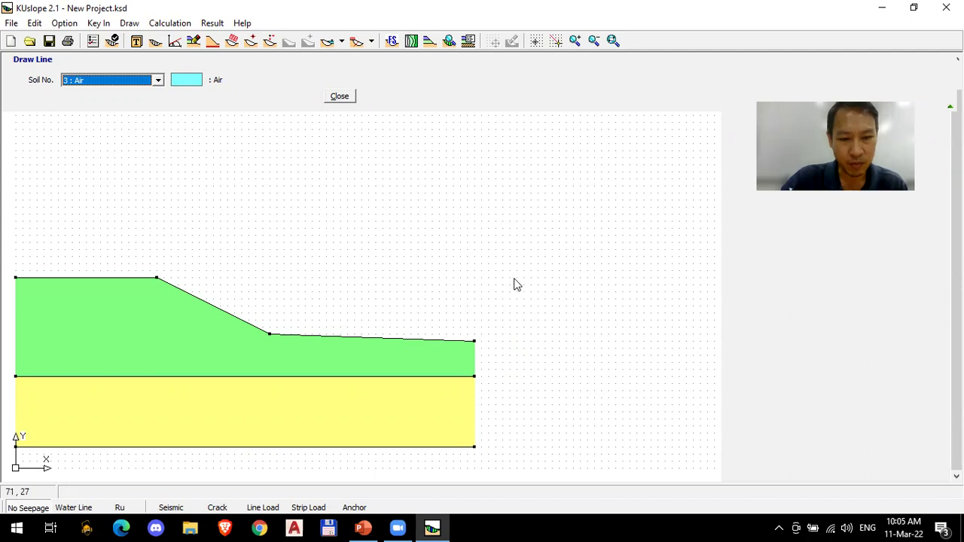
{"action": "left_click", "coordinate": [345, 97]}
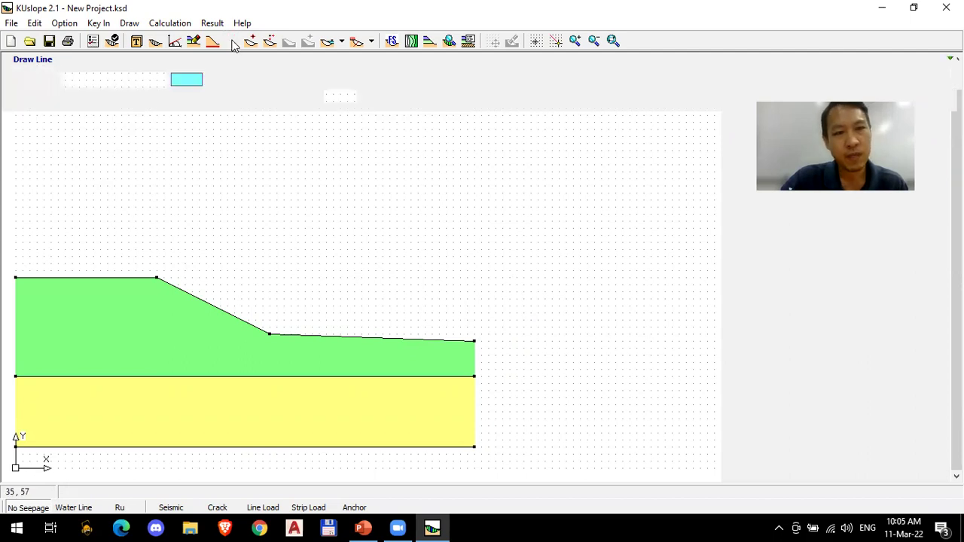
Step: Draw a tilted 5 by 5 search grid above the slope through about (18, 36), (41, 24) and (52, 46)
{"action": "left_click", "coordinate": [232, 41]}
{"action": "left_click", "coordinate": [142, 214]}
{"action": "left_click", "coordinate": [304, 298]}
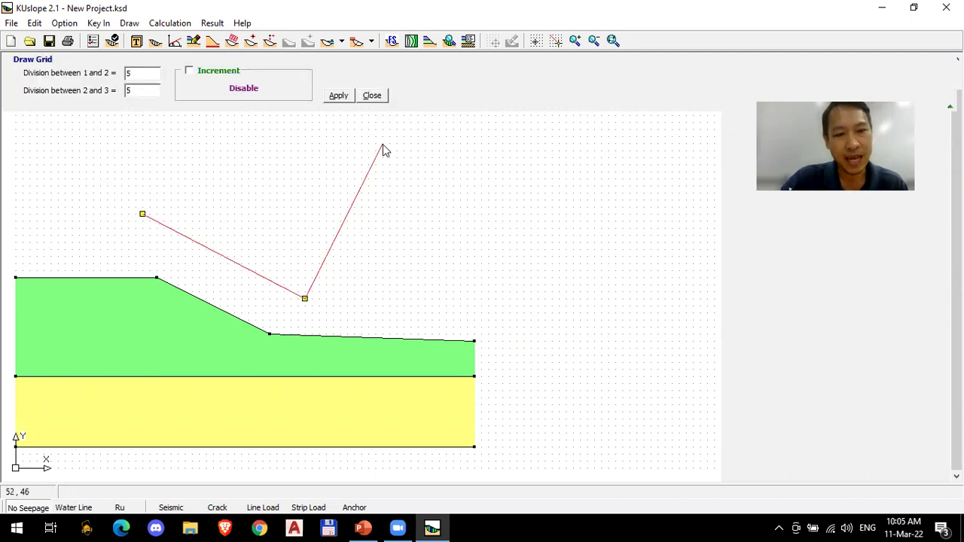
{"action": "left_click", "coordinate": [382, 145]}
{"action": "left_click", "coordinate": [371, 96]}
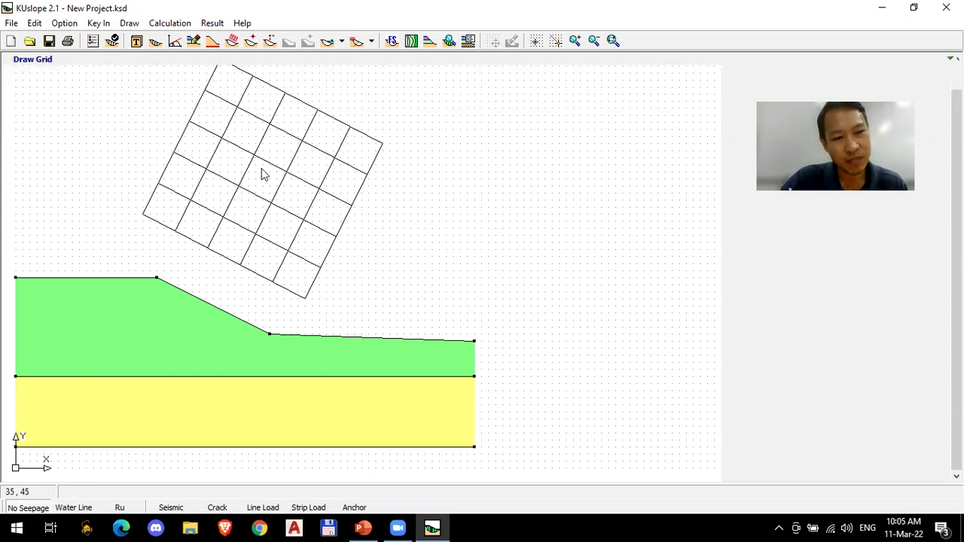
Step: Calculate the minimum safety factor with the Simplified Janbu, Simplified Bishop and Spencer methods
{"action": "left_click", "coordinate": [391, 43]}
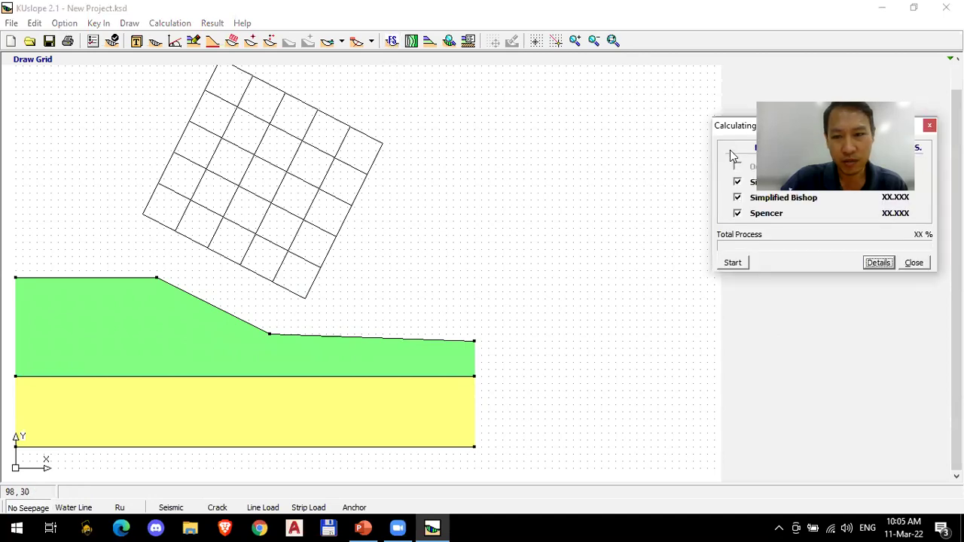
{"action": "left_click_drag", "start_coordinate": [775, 125], "coordinate": [567, 116]}
{"action": "left_click", "coordinate": [522, 253]}
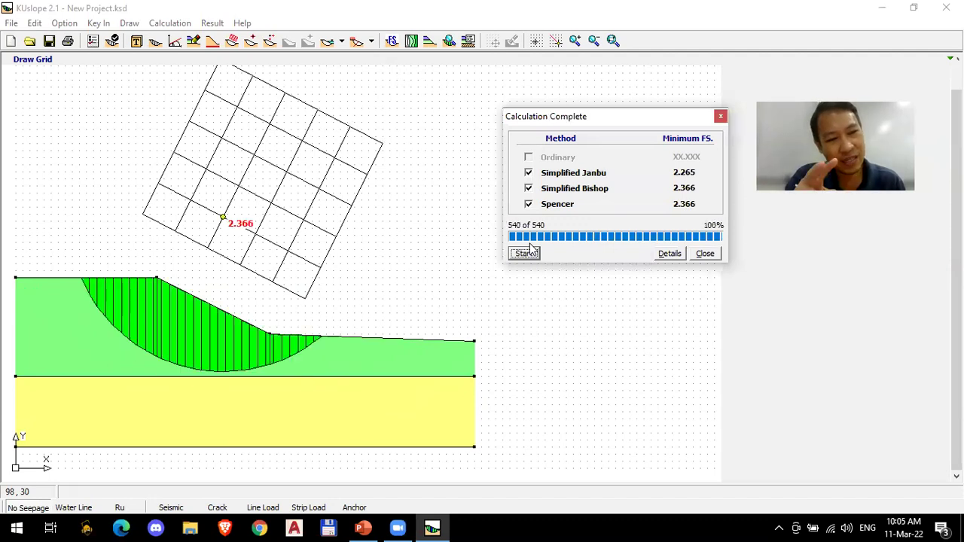
{"action": "left_click", "coordinate": [706, 253]}
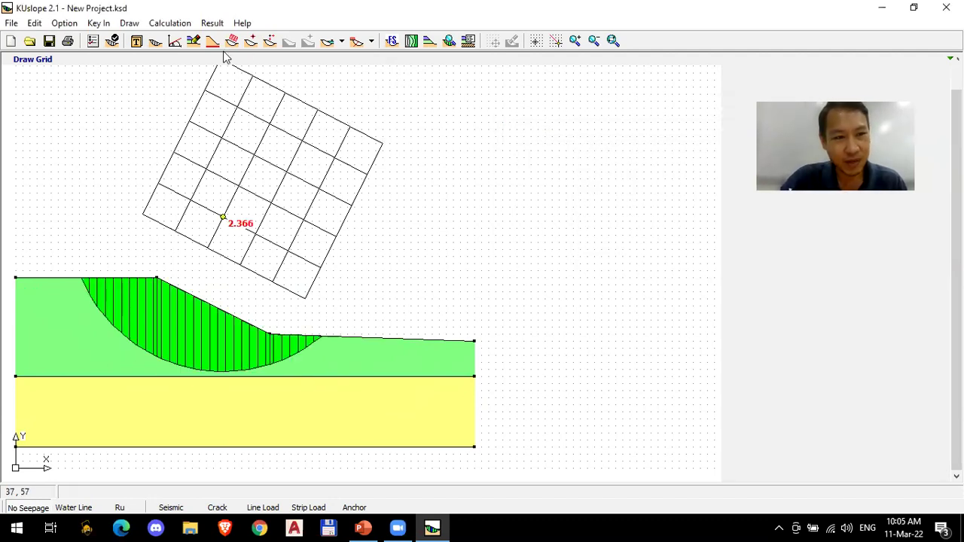
{"action": "left_click", "coordinate": [175, 43]}
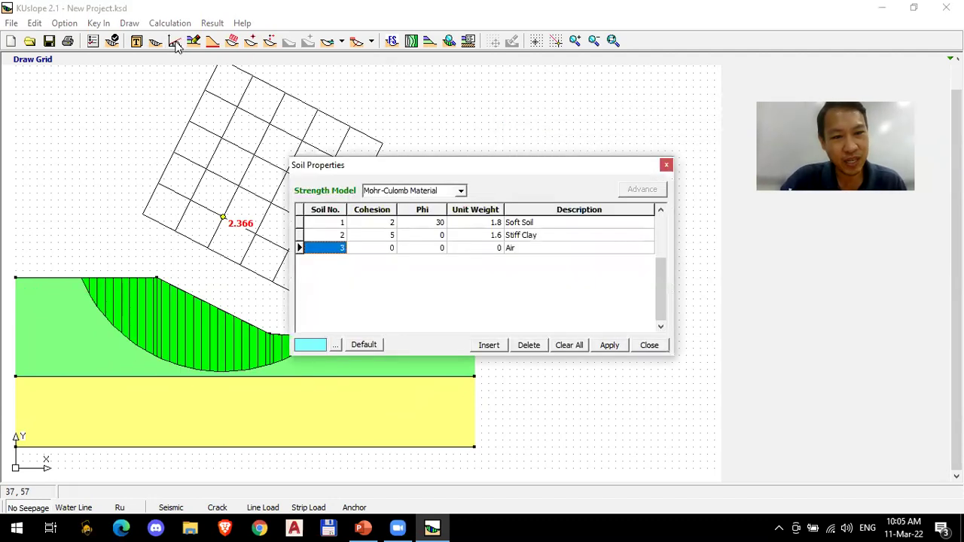
{"action": "left_click", "coordinate": [665, 161]}
{"action": "left_click", "coordinate": [192, 41]}
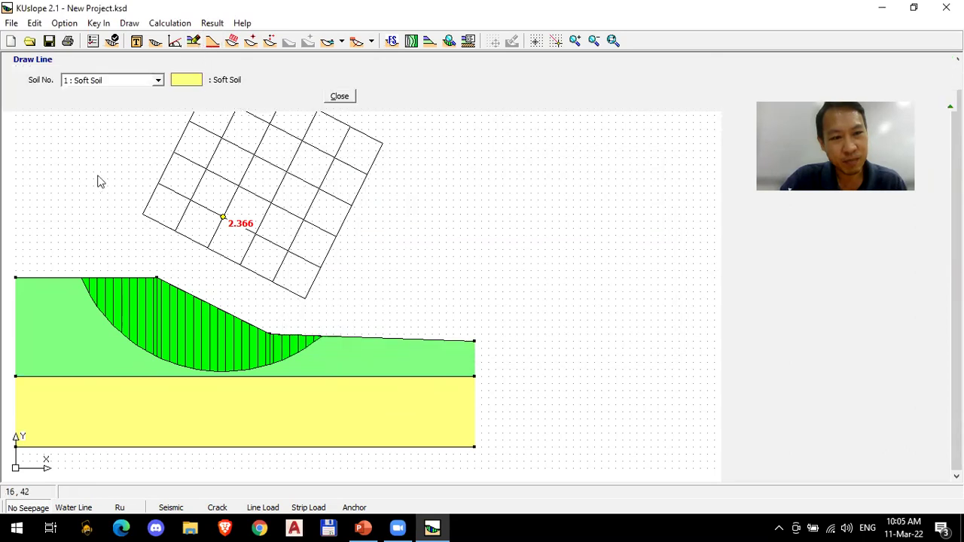
{"action": "left_click", "coordinate": [338, 95]}
Step: Redraw the 5 by 5 search grid above the slope through about (19, 33), (41, 24) and (51, 46)
{"action": "left_click", "coordinate": [232, 41]}
{"action": "left_click", "coordinate": [149, 235]}
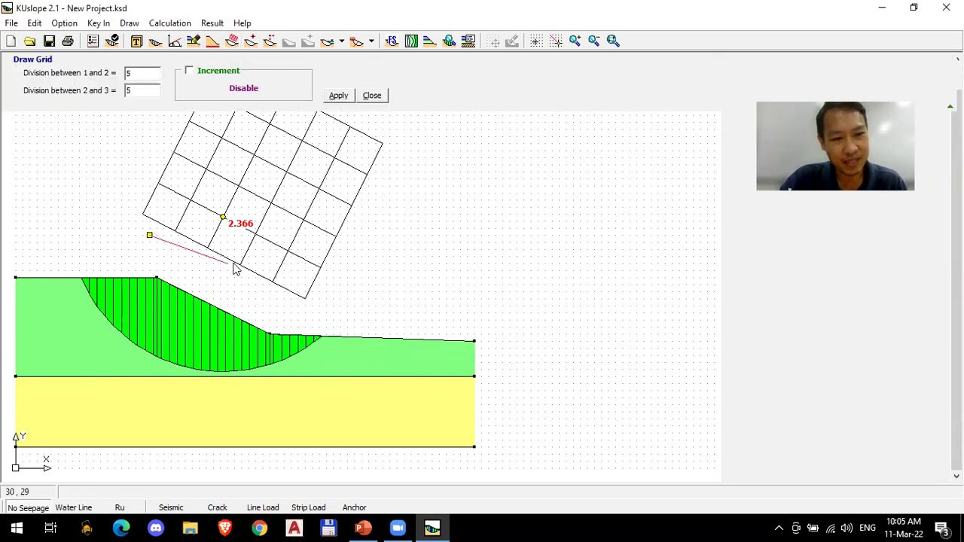
{"action": "left_click", "coordinate": [378, 156]}
{"action": "left_click", "coordinate": [371, 95]}
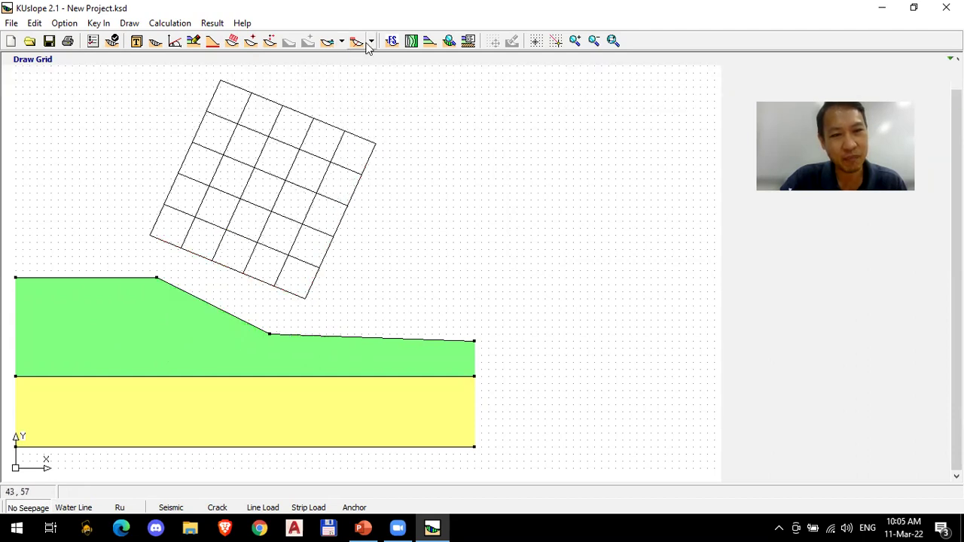
Step: Run the safety factor calculation for the redrawn grid with Simplified Janbu, Simplified Bishop and Spencer
{"action": "left_click", "coordinate": [392, 42]}
{"action": "left_click", "coordinate": [524, 253]}
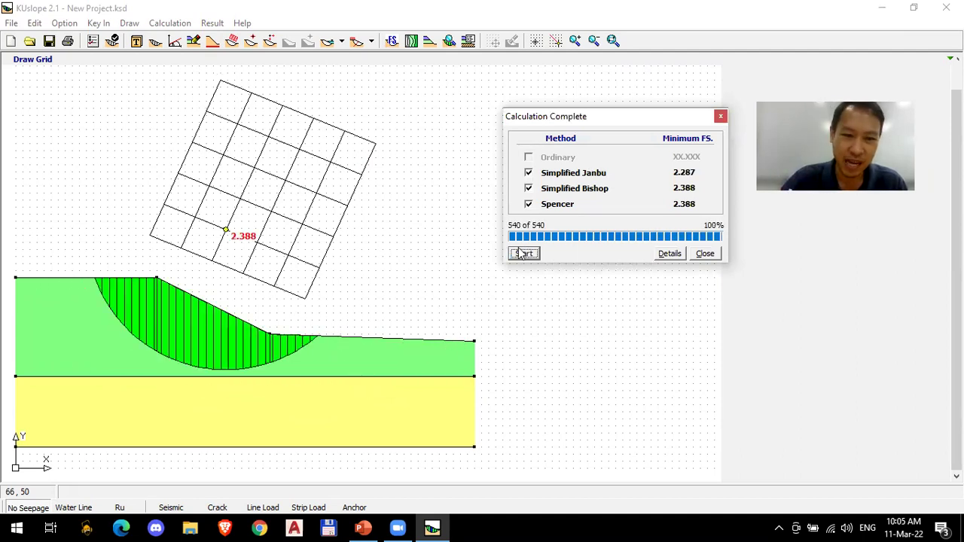
{"action": "left_click", "coordinate": [705, 255]}
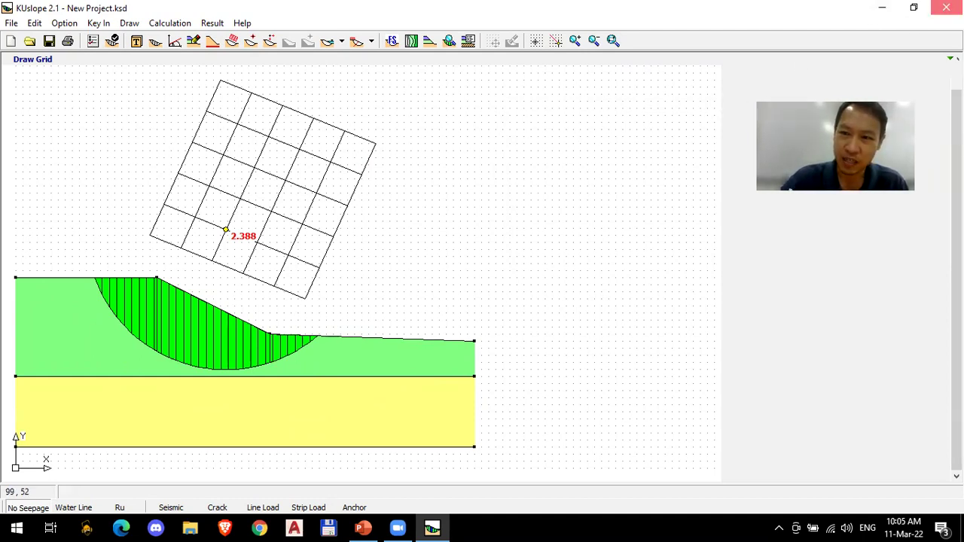
Step: Exit KUslope and start the PowerPoint slide show from the "Installation on Windows 7" slide
{"action": "left_click", "coordinate": [945, 8]}
{"action": "left_click", "coordinate": [487, 310]}
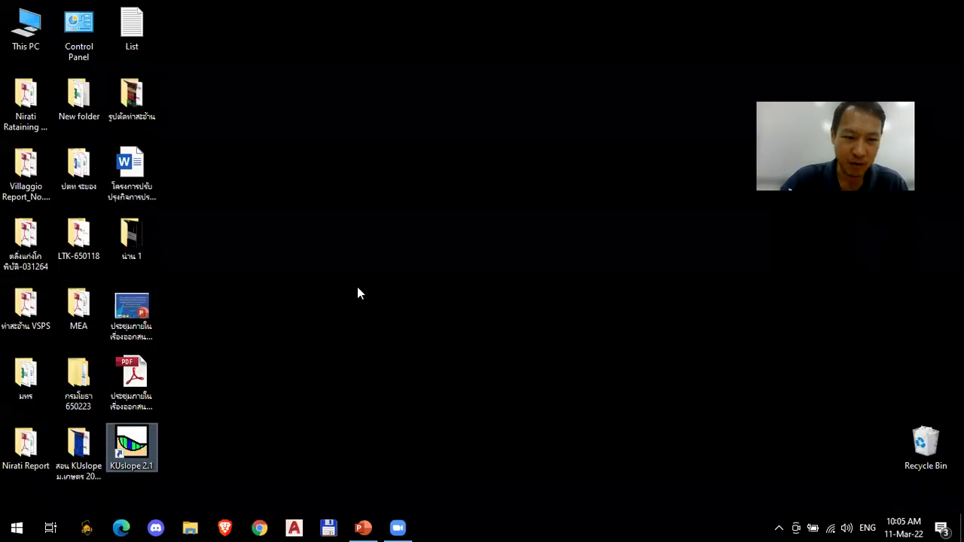
{"action": "left_click", "coordinate": [365, 527]}
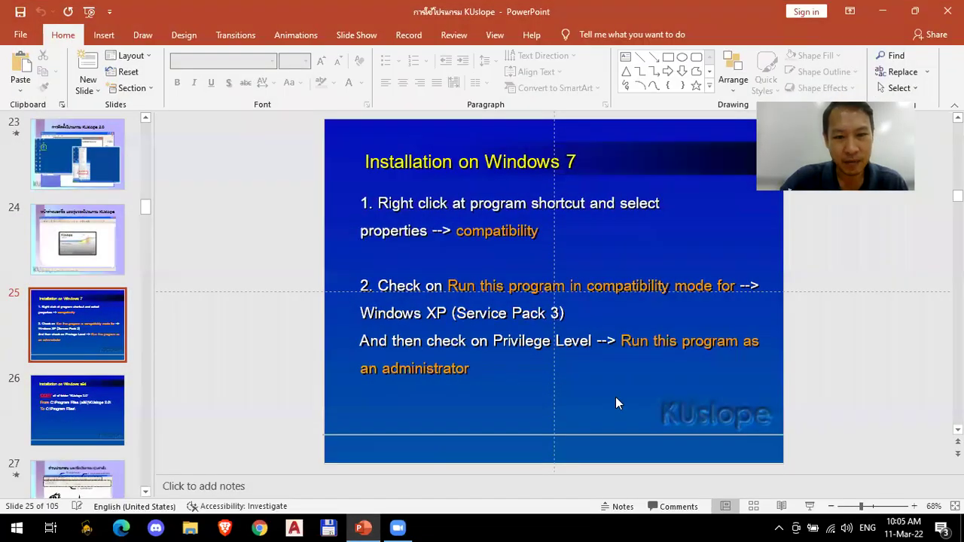
{"action": "left_click", "coordinate": [809, 506]}
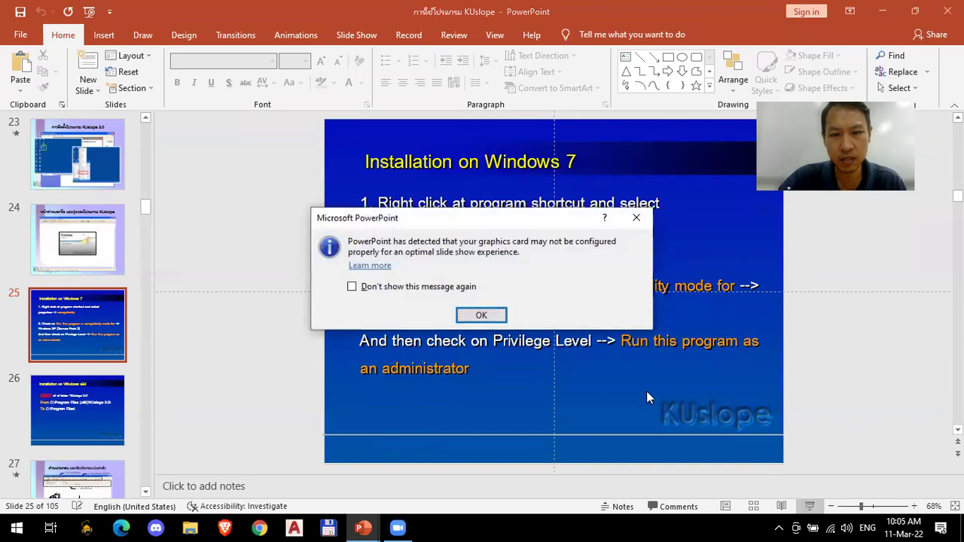
{"action": "left_click", "coordinate": [483, 315]}
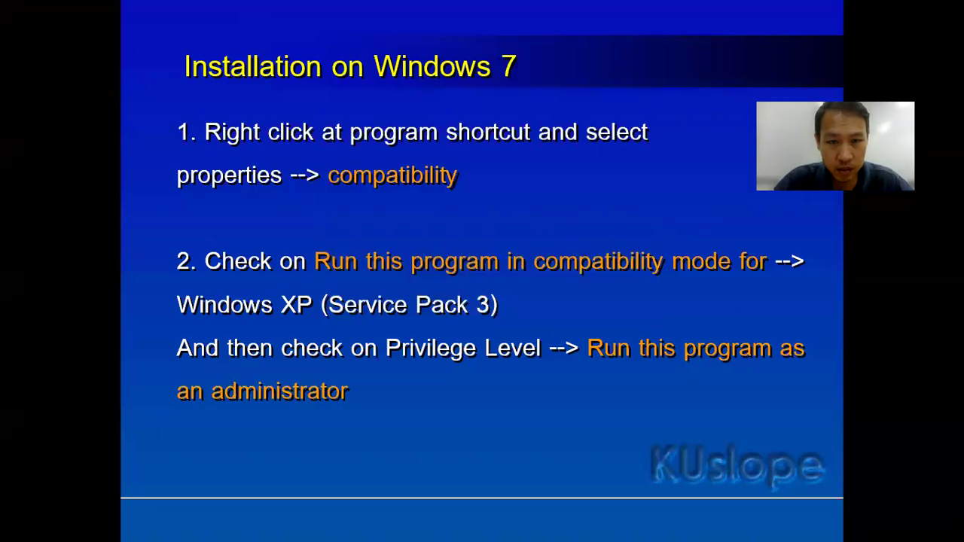
Step: Go through the Windows 7 and x64 installation slides and reveal the labelled parts of the KUslope window on the interface slide
{"action": "key", "text": "Right"}
{"action": "key", "text": "Left"}
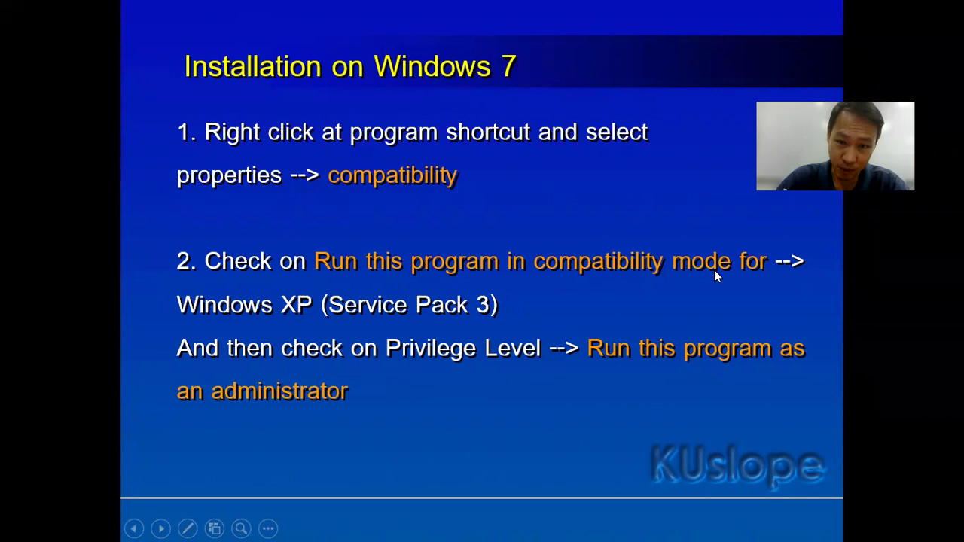
{"action": "left_click", "coordinate": [514, 329]}
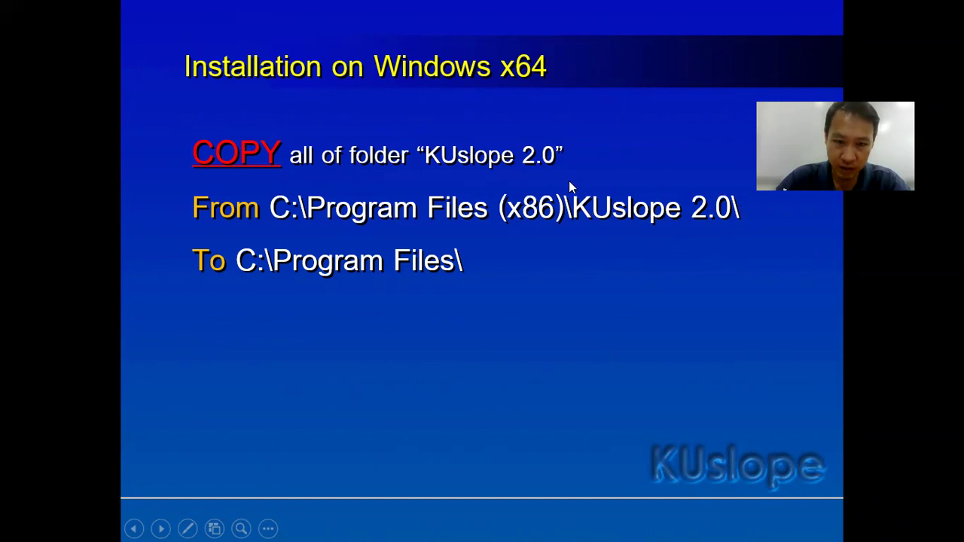
{"action": "left_click", "coordinate": [500, 311]}
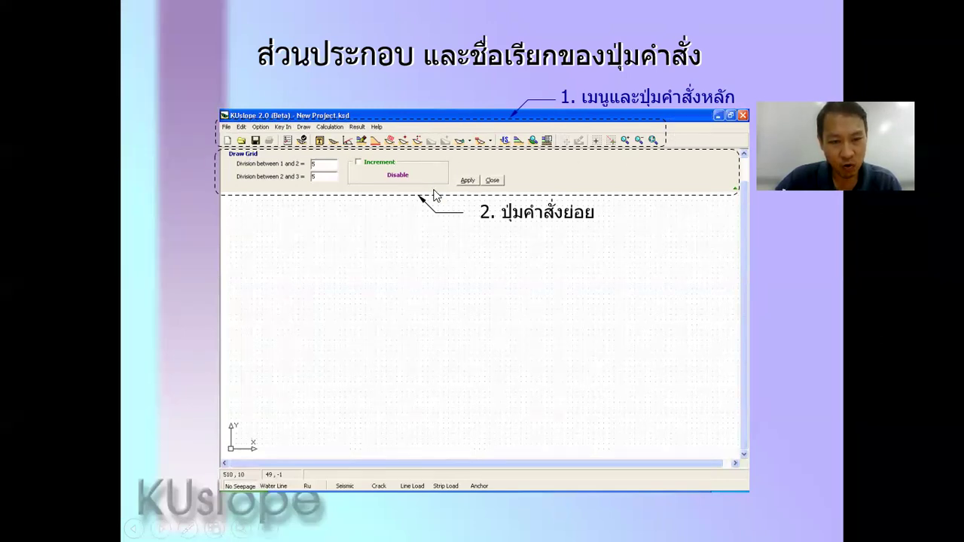
{"action": "left_click", "coordinate": [380, 251]}
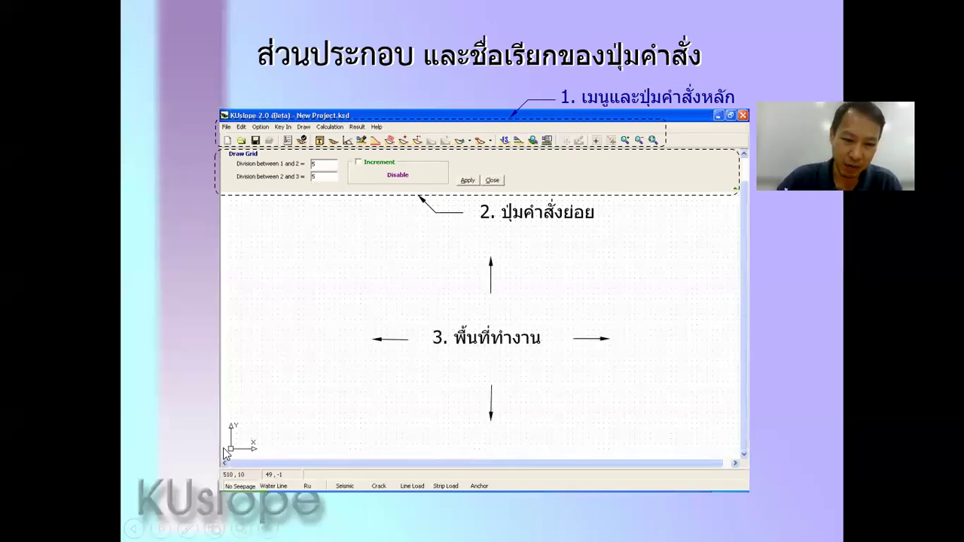
{"action": "left_click", "coordinate": [253, 490]}
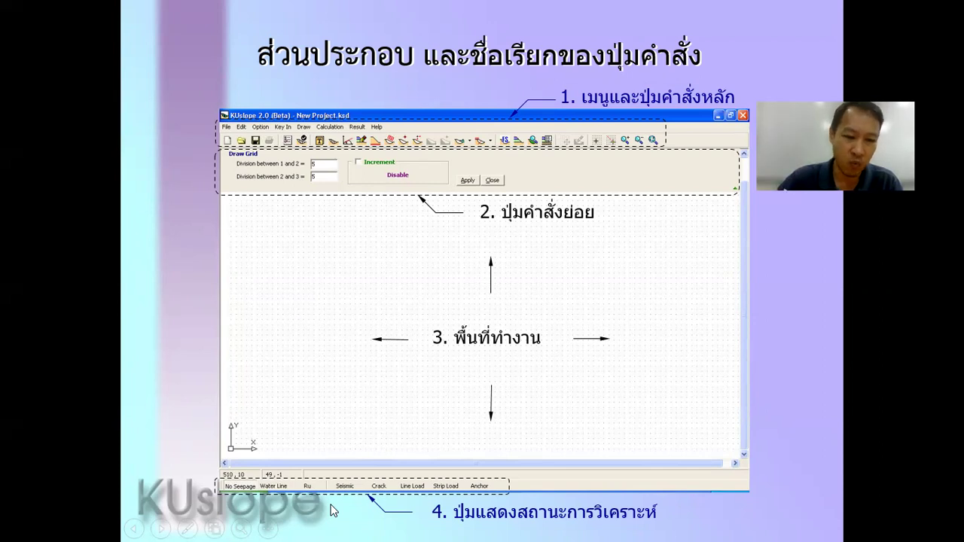
{"action": "left_click", "coordinate": [424, 462]}
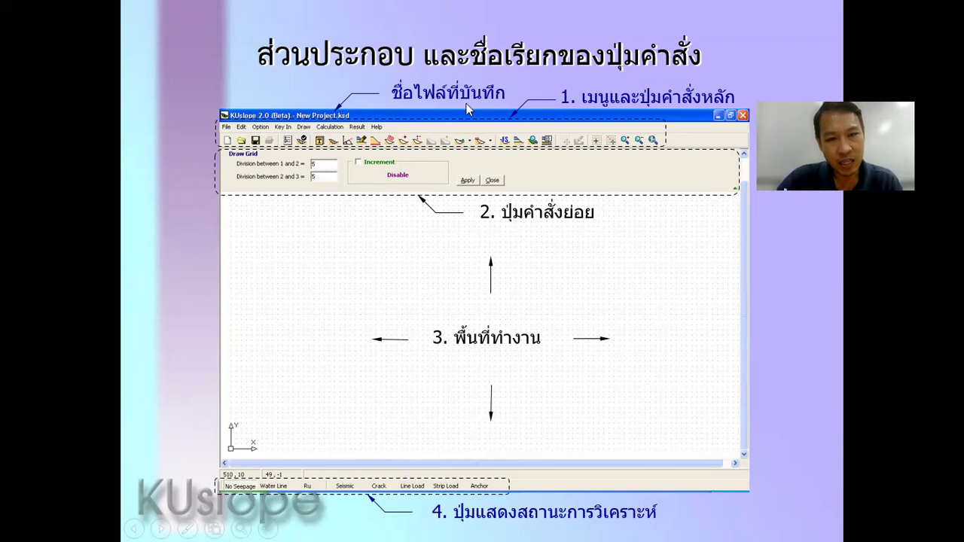
Step: Reveal the x, y reference coordinates label on the interface slide and advance past the program default settings slide
{"action": "left_click", "coordinate": [426, 206]}
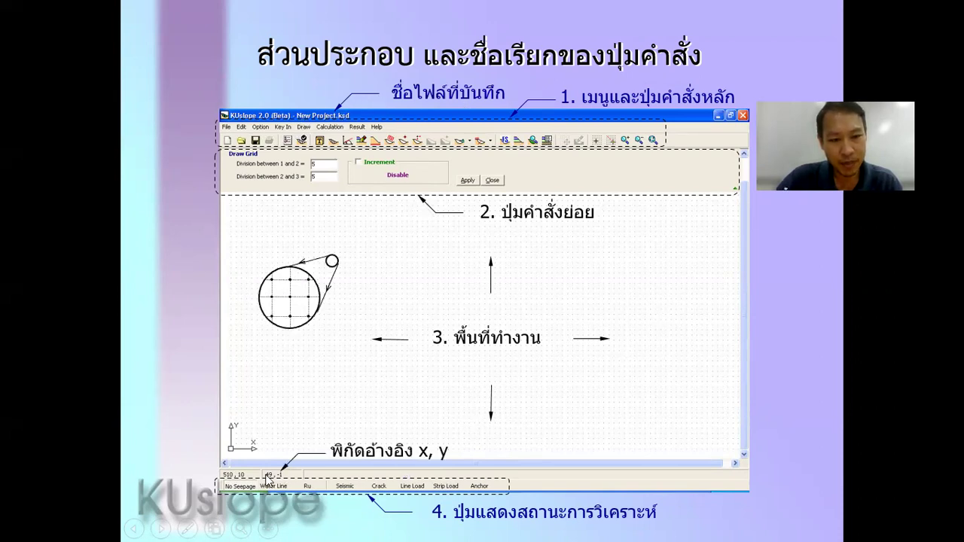
{"action": "left_click", "coordinate": [569, 335]}
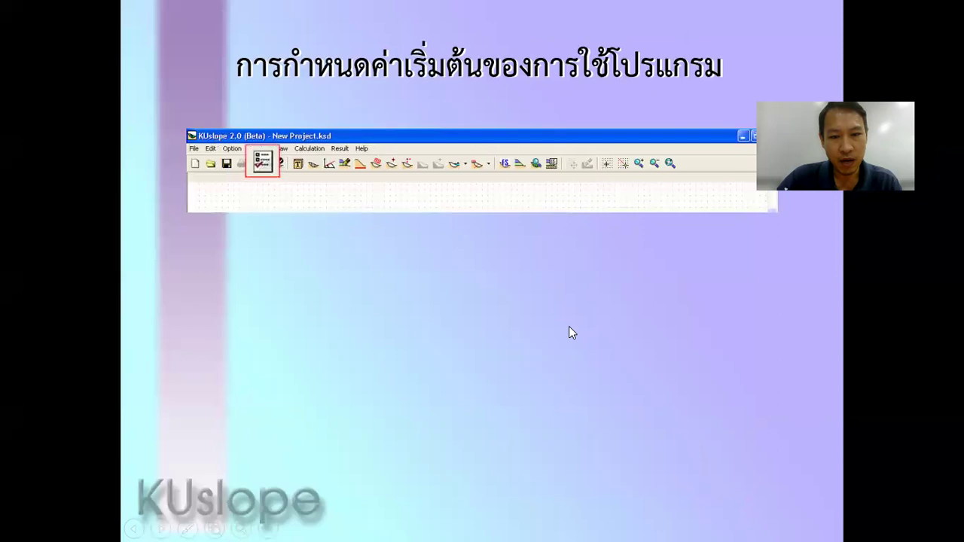
{"action": "left_click", "coordinate": [569, 333]}
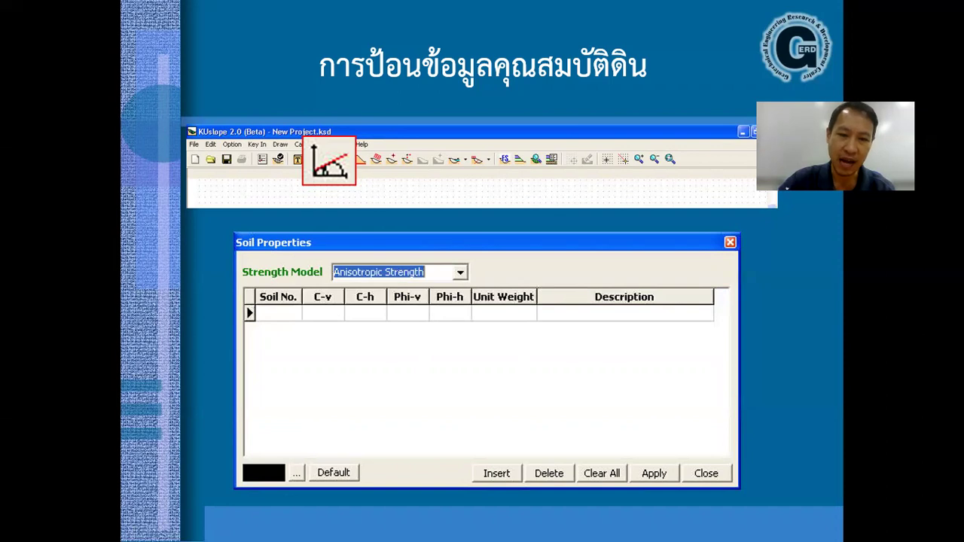
Step: Play the soil property input slide through the Mohr-Coulomb material table and the soil colour selection, up to the soil layer input slide
{"action": "left_click", "coordinate": [456, 303]}
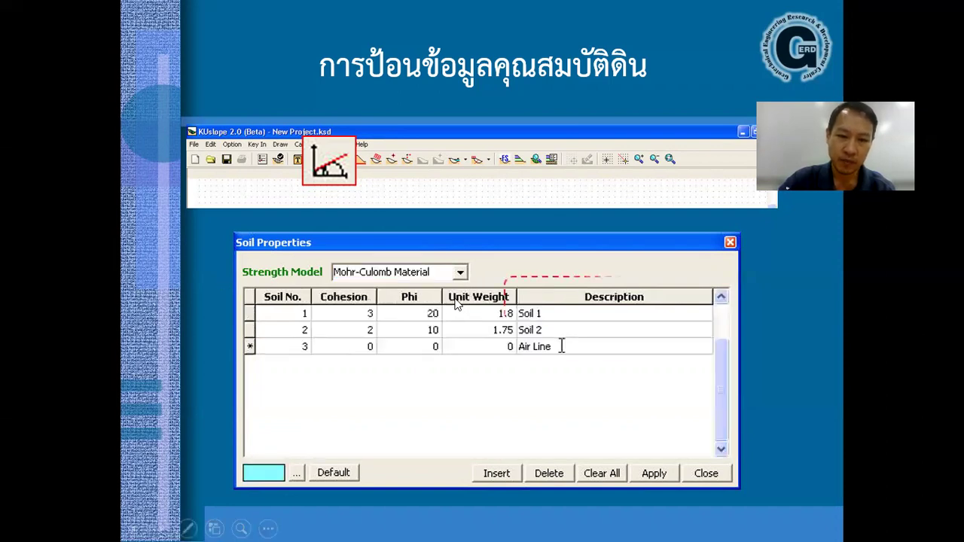
{"action": "left_click", "coordinate": [602, 354]}
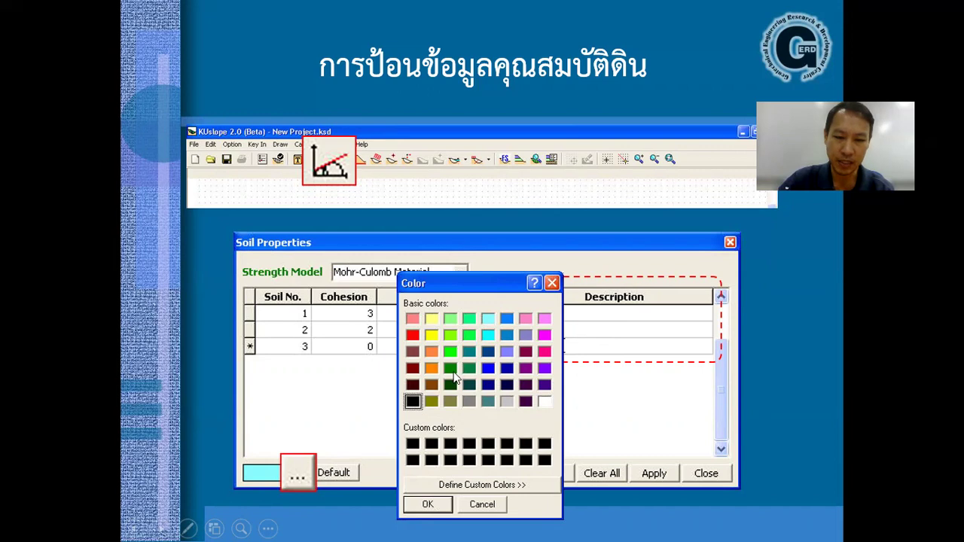
{"action": "left_click", "coordinate": [608, 372]}
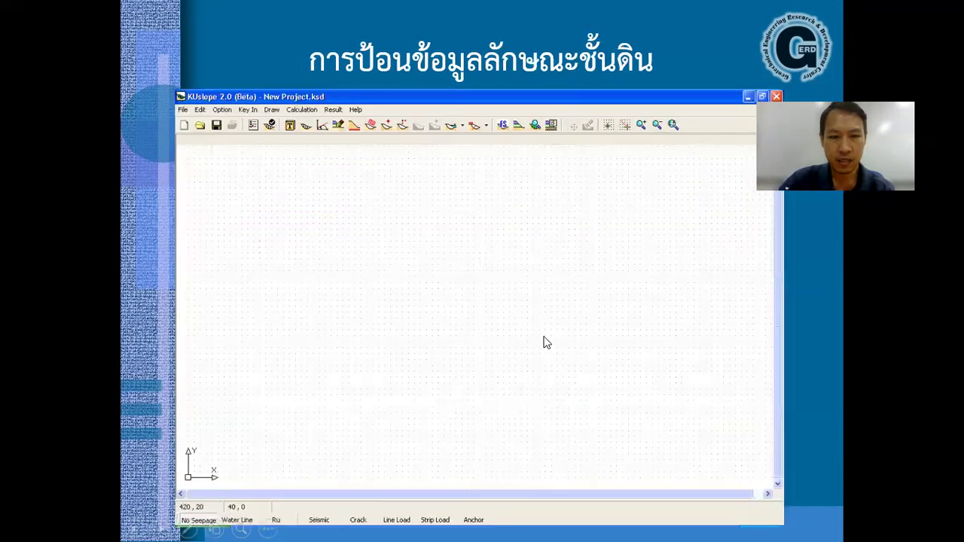
Step: Play the soil layer drawing demonstration and advance to the slide on soil properties and layer coordinates
{"action": "left_click", "coordinate": [482, 316]}
{"action": "left_click", "coordinate": [294, 215]}
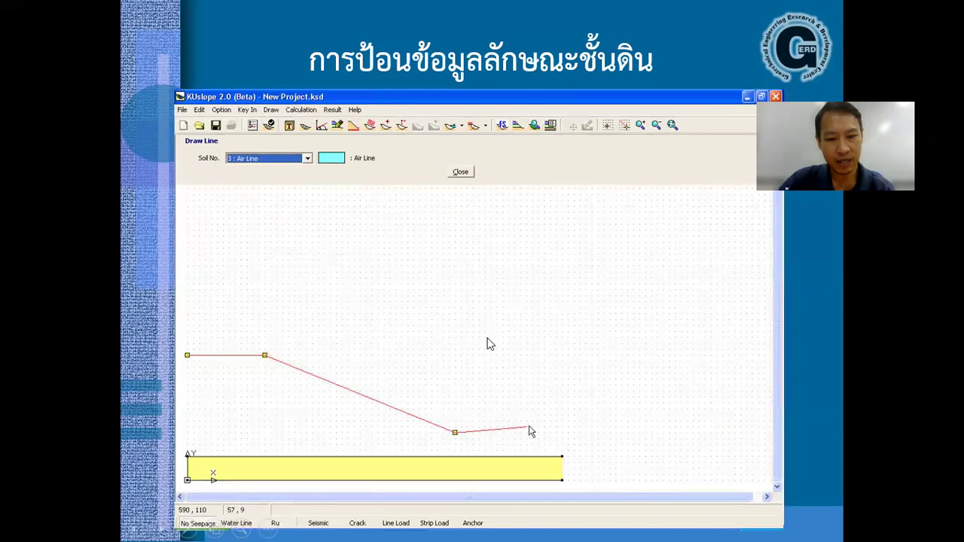
{"action": "left_click", "coordinate": [403, 319]}
{"action": "left_click", "coordinate": [404, 318]}
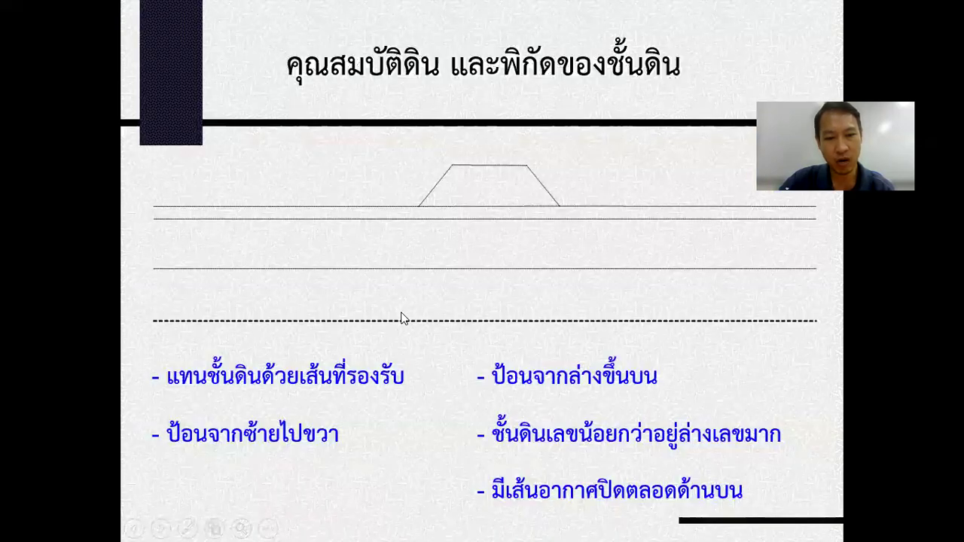
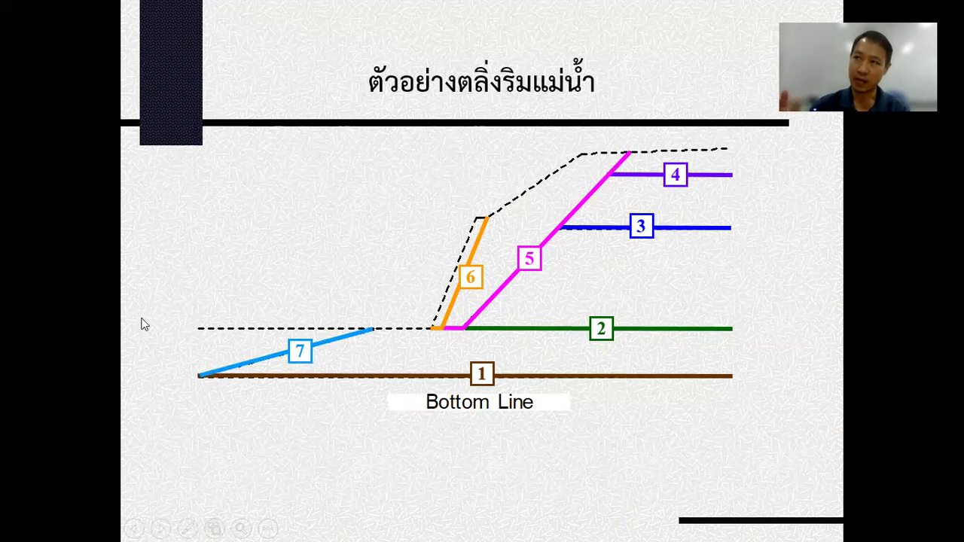
Step: Reveal layer line 8 on the riverbank example and hatch the area between lines 8 and 7 with the red pen
{"action": "left_click", "coordinate": [249, 362]}
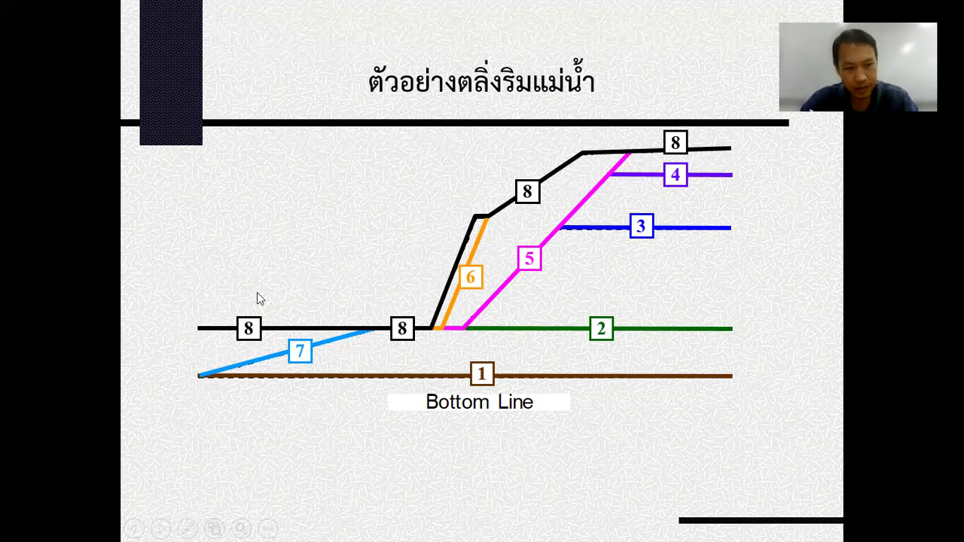
{"action": "right_click", "coordinate": [413, 179]}
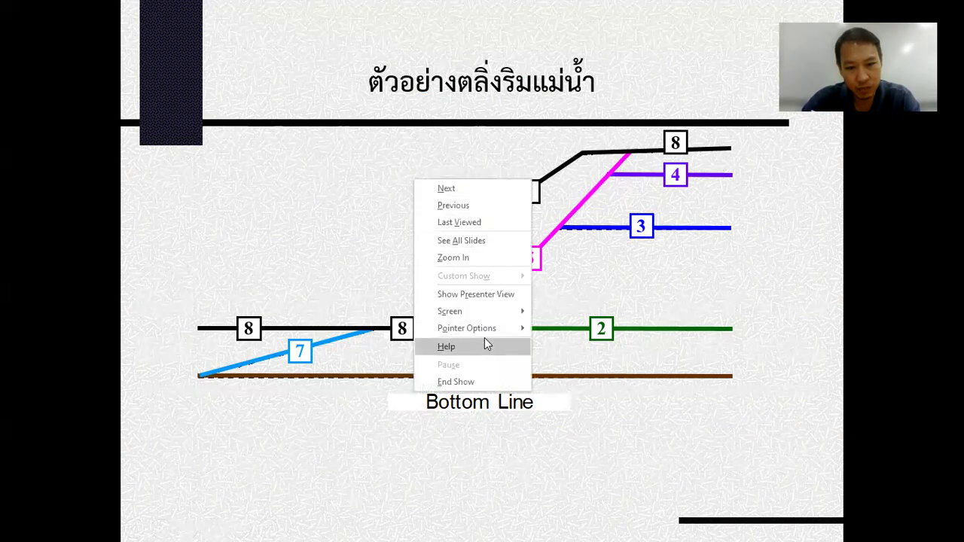
{"action": "mouse_move", "coordinate": [486, 329]}
{"action": "left_click", "coordinate": [575, 343]}
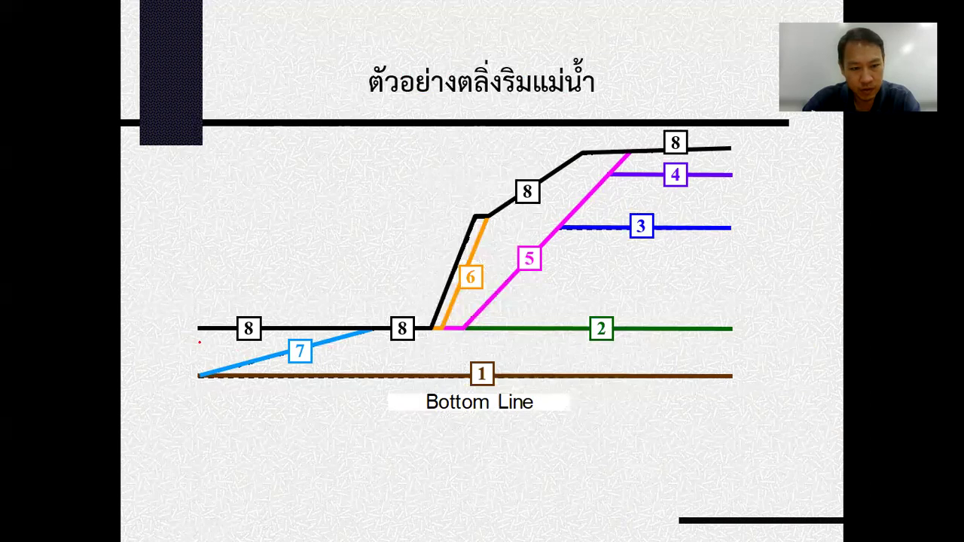
{"action": "left_click_drag", "start_coordinate": [197, 353], "coordinate": [239, 335]}
{"action": "left_click_drag", "start_coordinate": [220, 357], "coordinate": [256, 339]}
{"action": "mouse_move", "coordinate": [255, 340]}
{"action": "left_mouse_down"}
{"action": "mouse_move", "coordinate": [277, 329]}
{"action": "mouse_move", "coordinate": [246, 353]}
{"action": "mouse_move", "coordinate": [293, 333]}
{"action": "mouse_move", "coordinate": [316, 334]}
{"action": "left_mouse_up"}
{"action": "left_click_drag", "start_coordinate": [312, 340], "coordinate": [336, 327]}
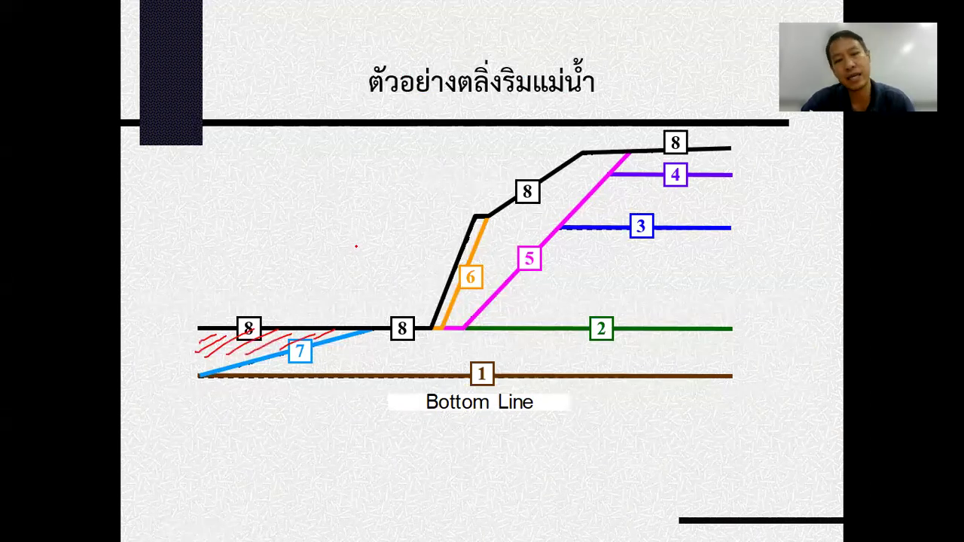
Step: Switch off the pen, reveal section line A–A on the riverbank example and advance to the Program Error slide
{"action": "right_click", "coordinate": [423, 208]}
{"action": "mouse_move", "coordinate": [490, 361]}
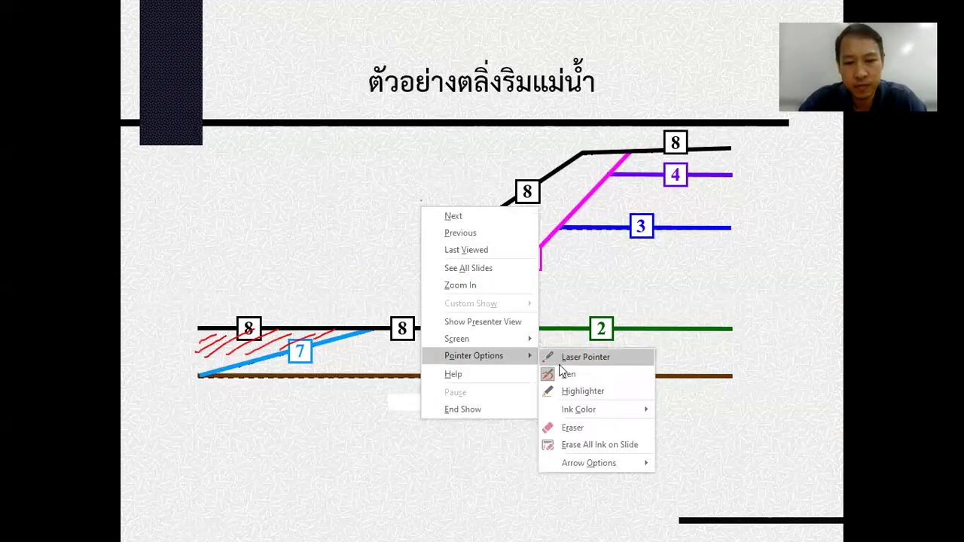
{"action": "left_click", "coordinate": [564, 372]}
{"action": "left_click", "coordinate": [698, 299]}
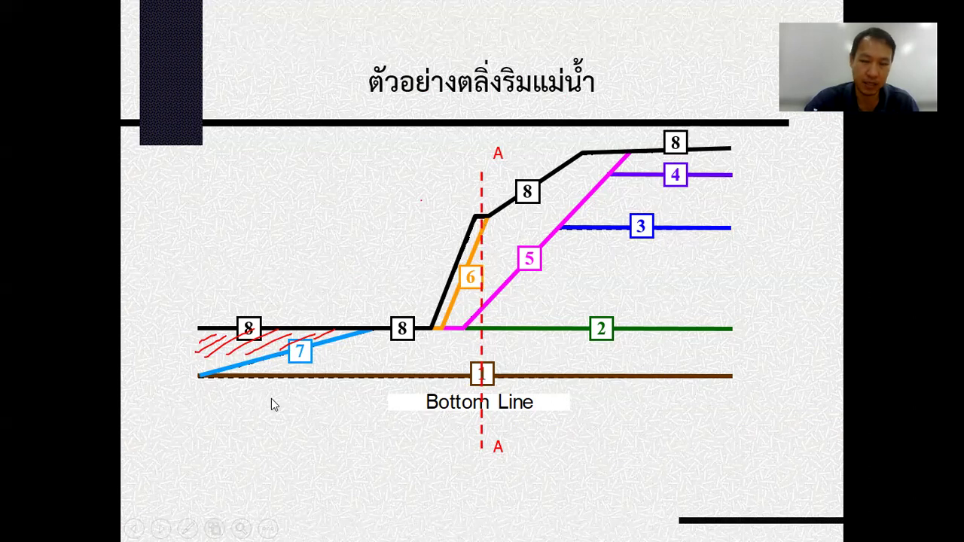
{"action": "left_click", "coordinate": [671, 332]}
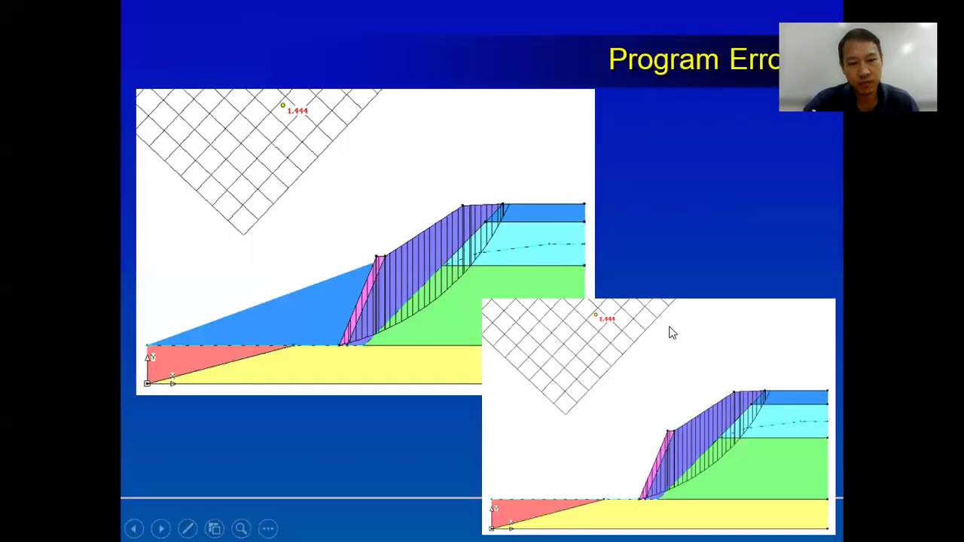
Step: Switch back and forth between the riverbank example and the Program Error slide to compare the layer lines with the faulty fill
{"action": "key", "text": "Left"}
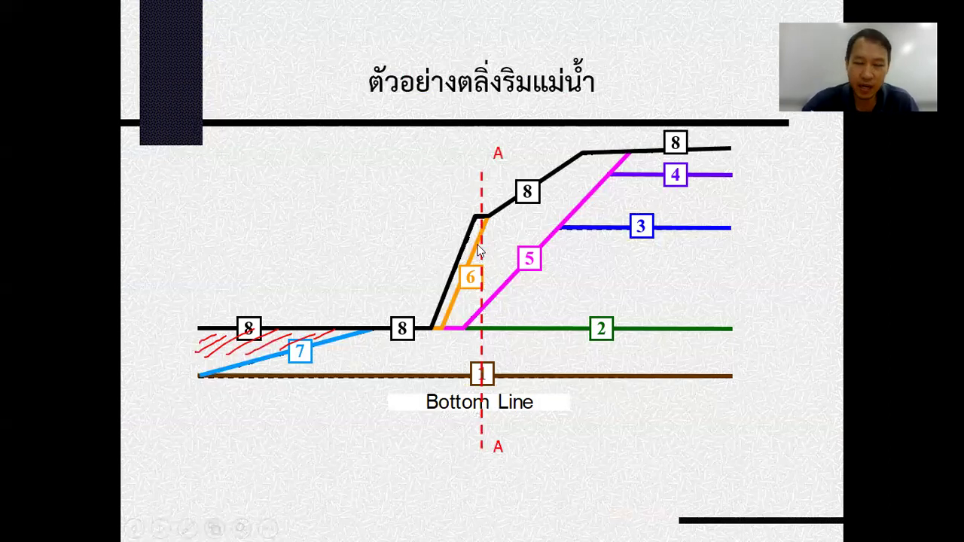
{"action": "key", "text": "Right"}
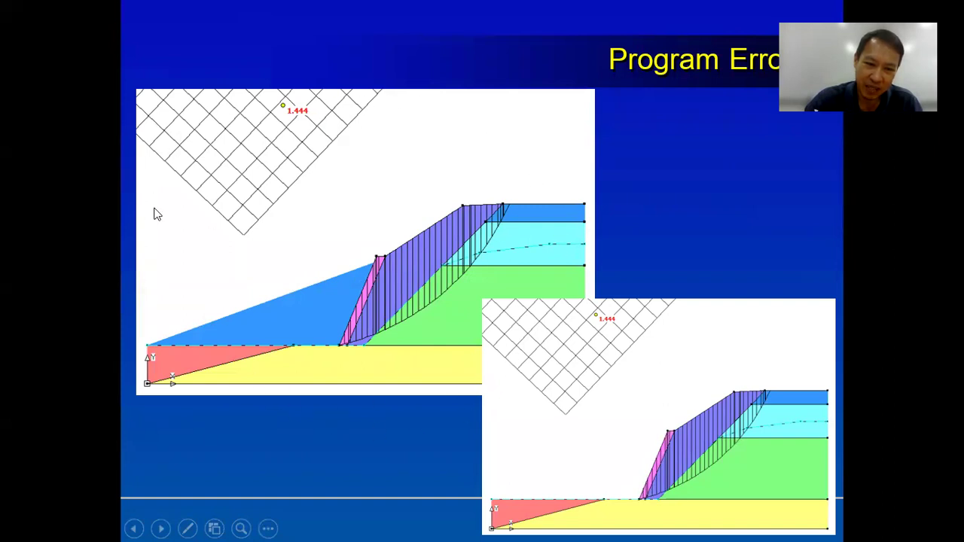
{"action": "left_click", "coordinate": [332, 314]}
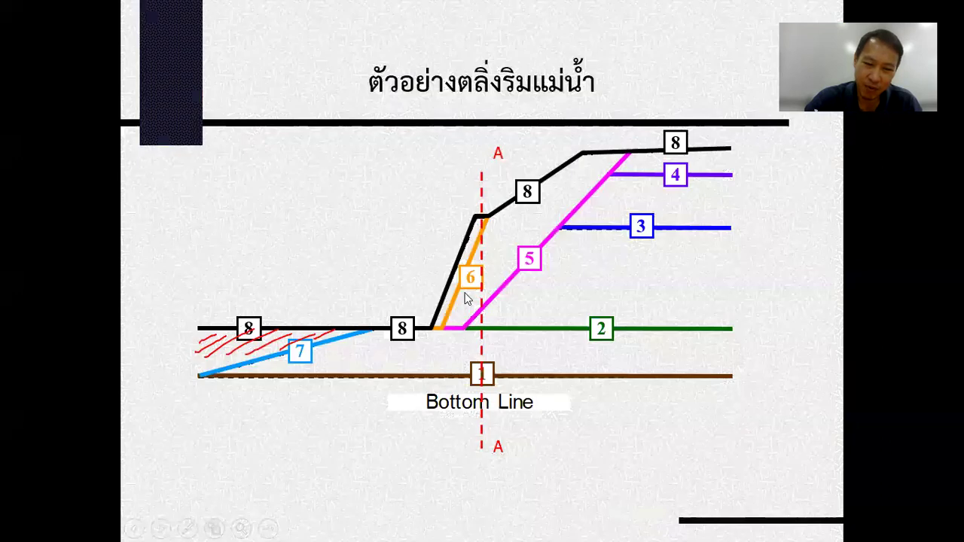
{"action": "key", "text": "Left"}
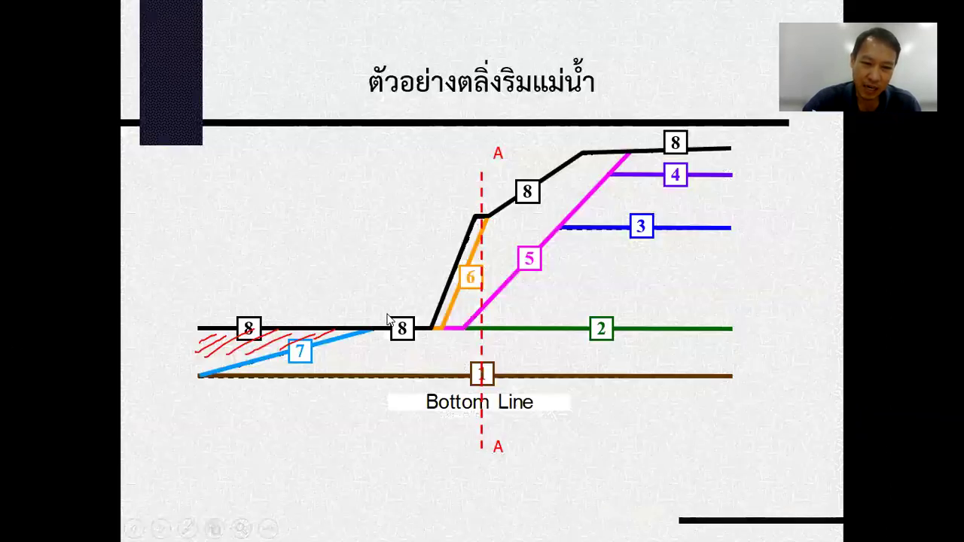
{"action": "left_click", "coordinate": [614, 239]}
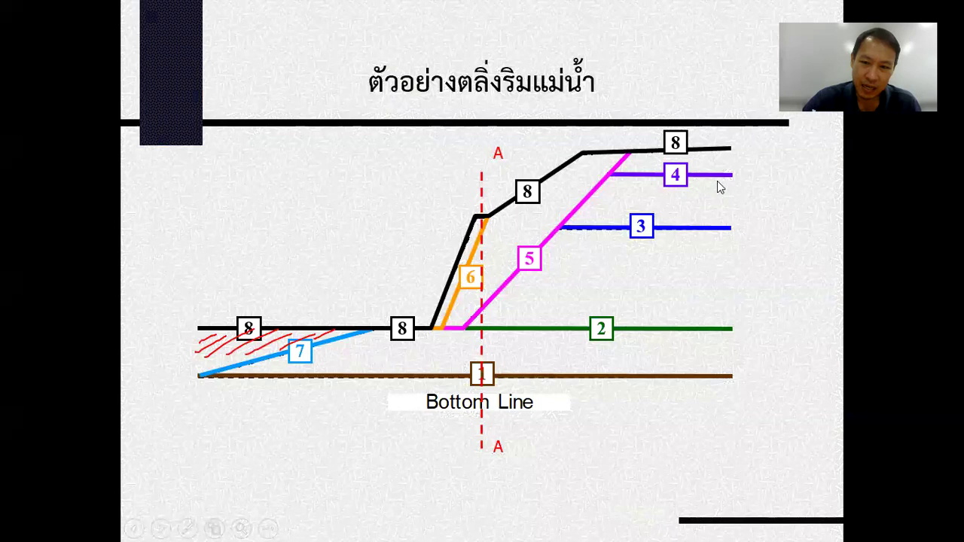
Step: Replay the riverbank layer lines in numerical order up to line 8 and return to the Program Error slide
{"action": "left_click", "coordinate": [630, 185]}
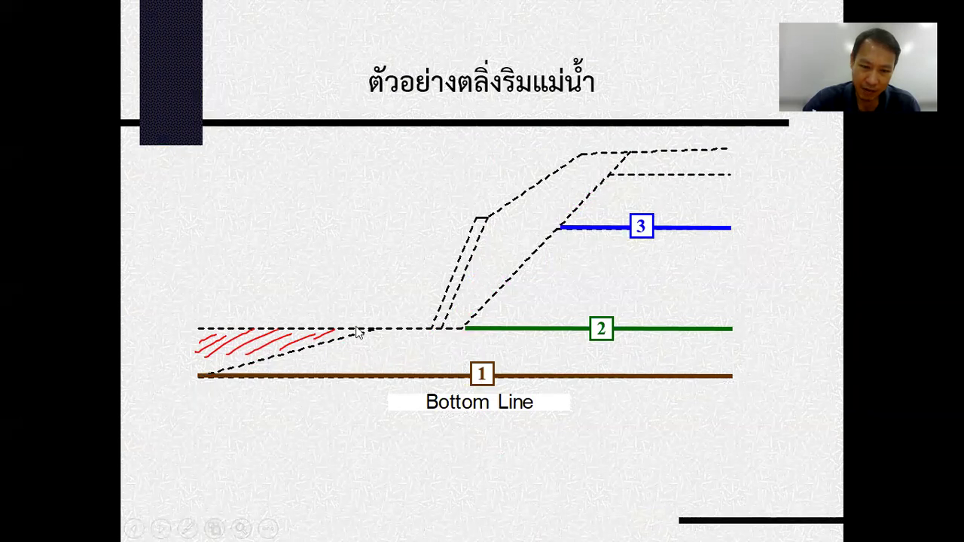
{"action": "left_click", "coordinate": [682, 205]}
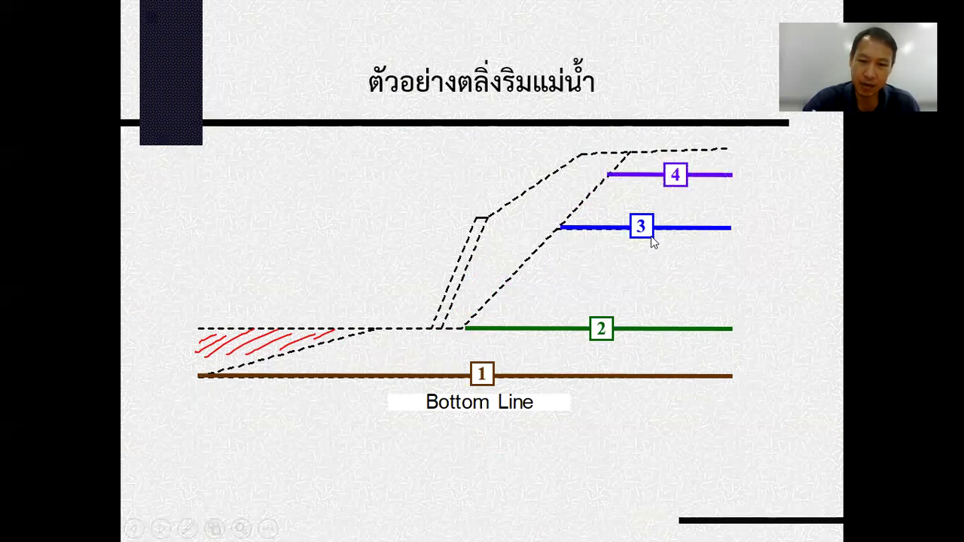
{"action": "left_click", "coordinate": [652, 241]}
{"action": "left_click", "coordinate": [633, 265]}
{"action": "left_click", "coordinate": [623, 271]}
{"action": "left_click", "coordinate": [624, 272]}
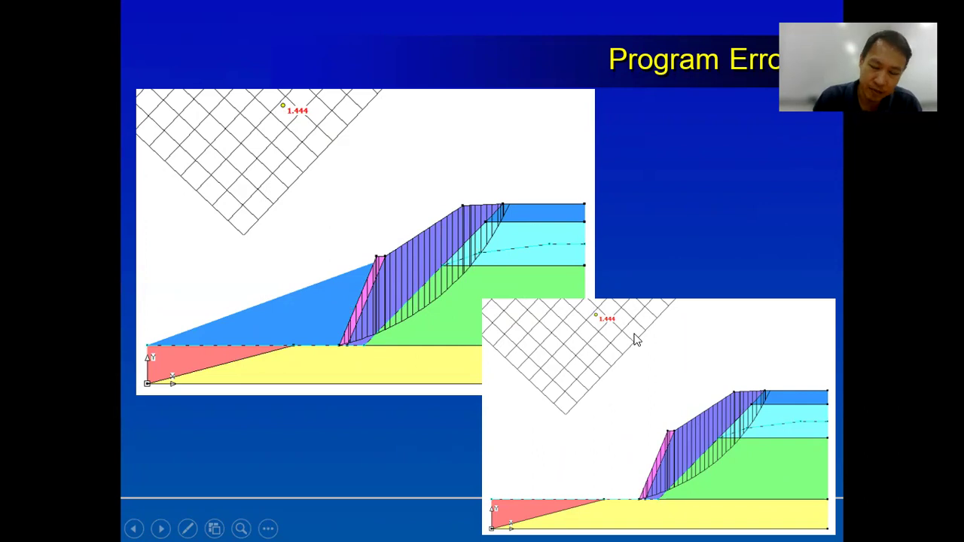
Step: Advance to the reservoir dam slide and reveal its layer lines 1 to 10 in drawing order
{"action": "key", "text": "Right"}
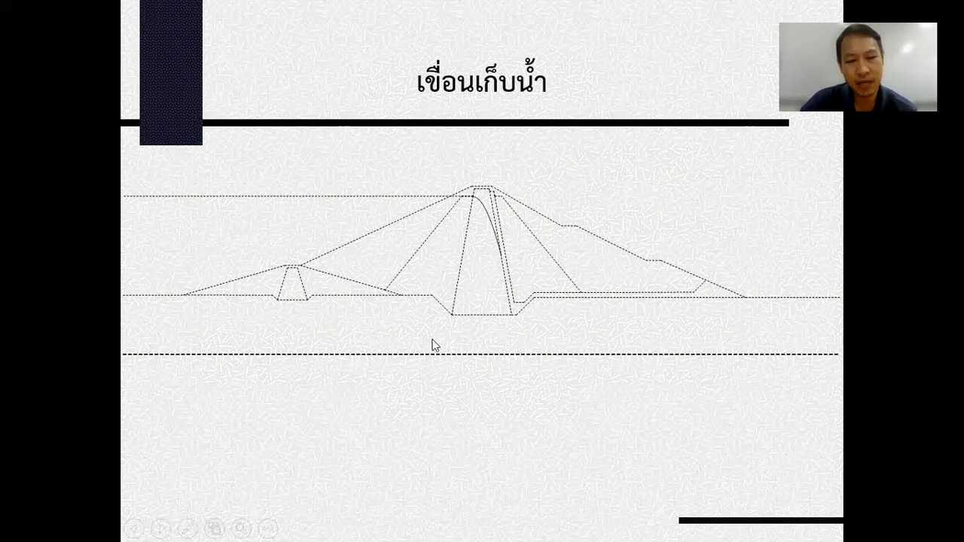
{"action": "left_click", "coordinate": [554, 378]}
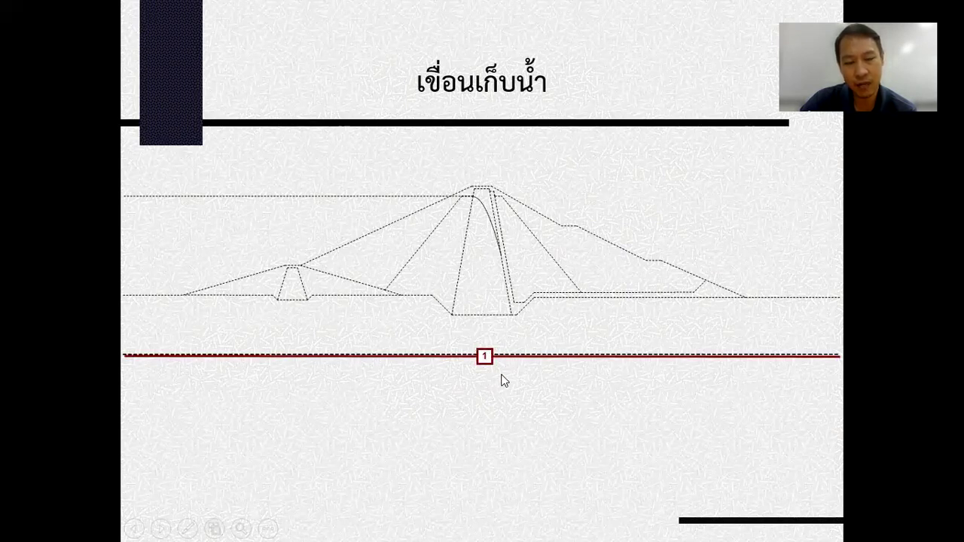
{"action": "left_click", "coordinate": [556, 378]}
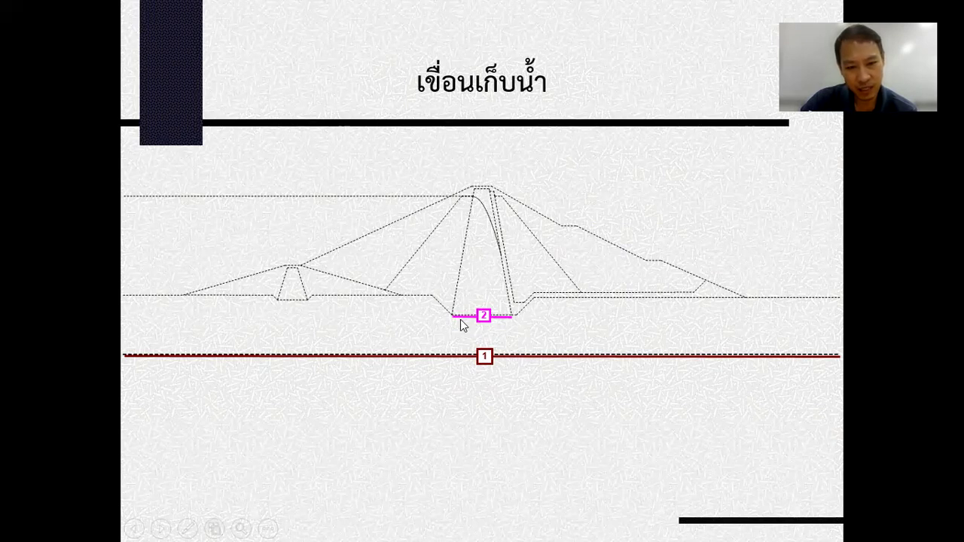
{"action": "left_click", "coordinate": [548, 339]}
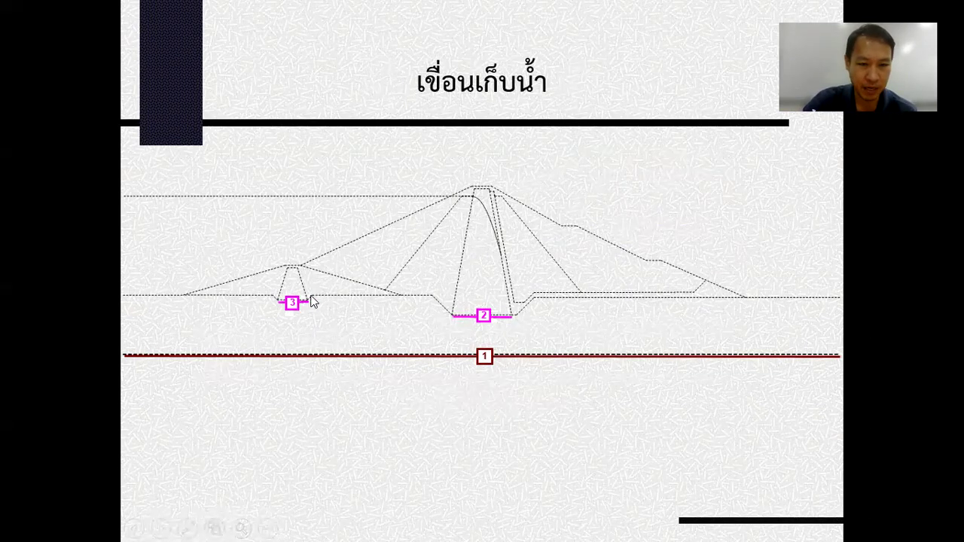
{"action": "left_click", "coordinate": [338, 317]}
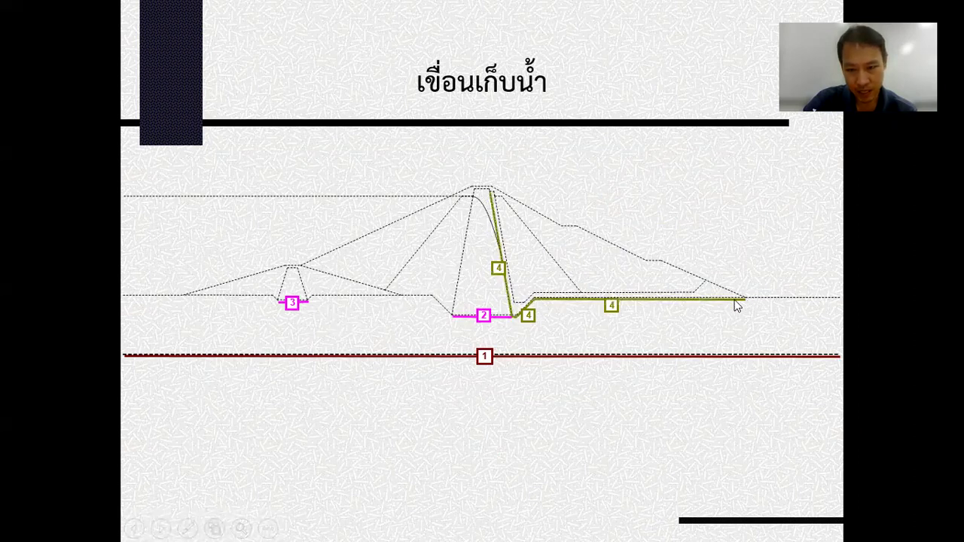
{"action": "left_click", "coordinate": [568, 338]}
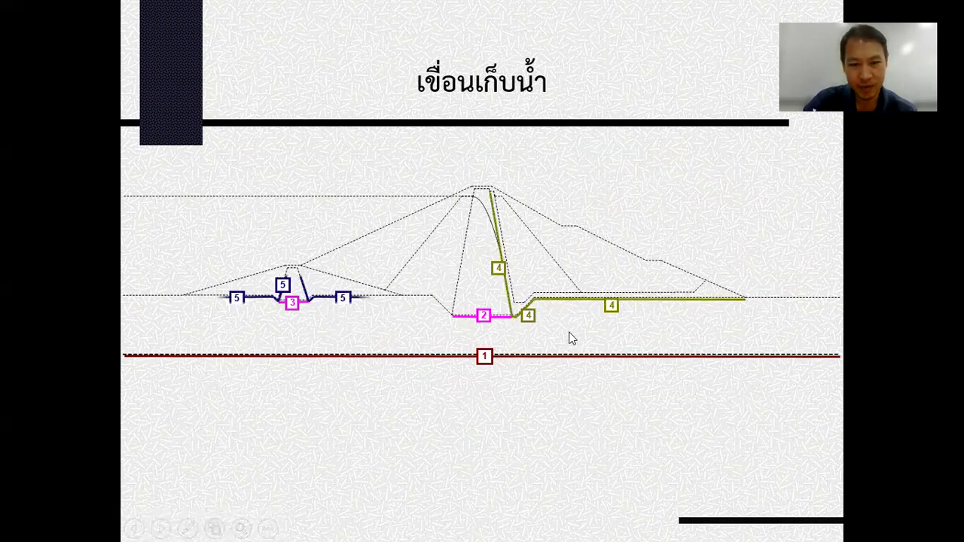
{"action": "left_click", "coordinate": [420, 334]}
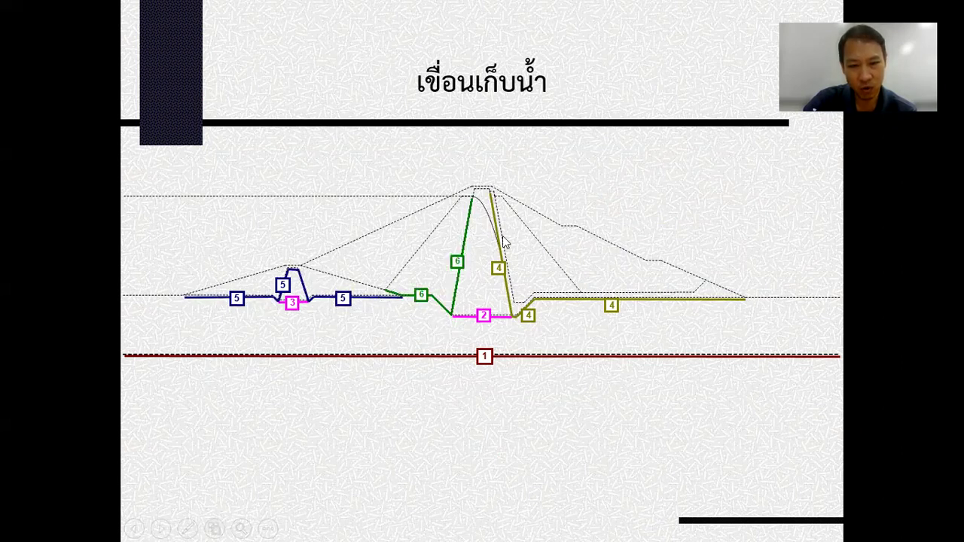
{"action": "left_click", "coordinate": [479, 310]}
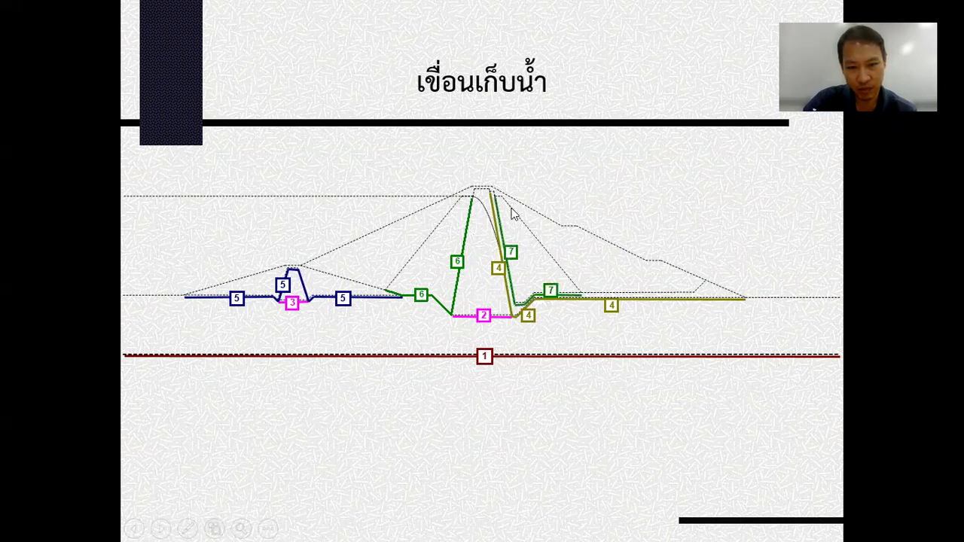
{"action": "left_click", "coordinate": [378, 291]}
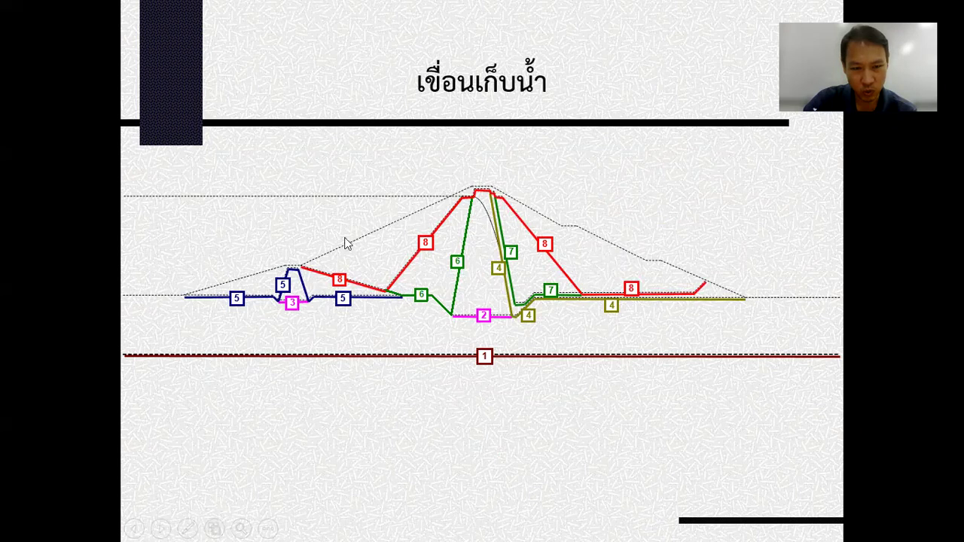
{"action": "left_click", "coordinate": [389, 372]}
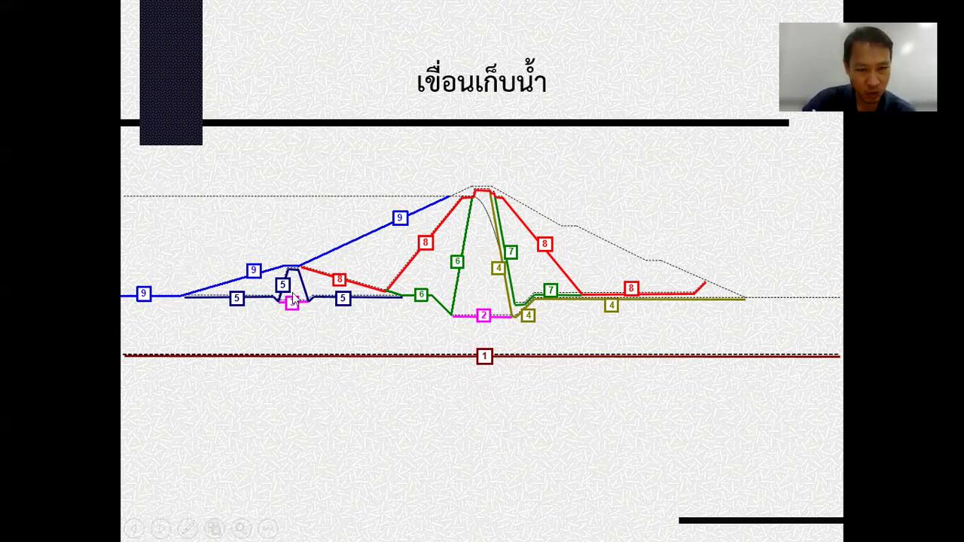
{"action": "left_click", "coordinate": [328, 308]}
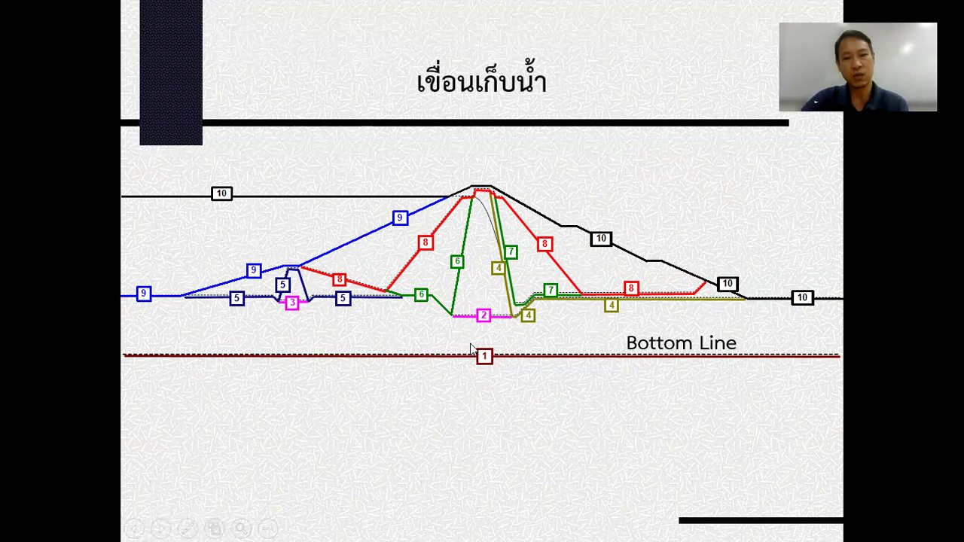
Step: Advance to the bottom soil layer slide, reveal the Bottom Line dialog and Bottom Line No. example, and return to the dam slide
{"action": "left_click", "coordinate": [482, 301]}
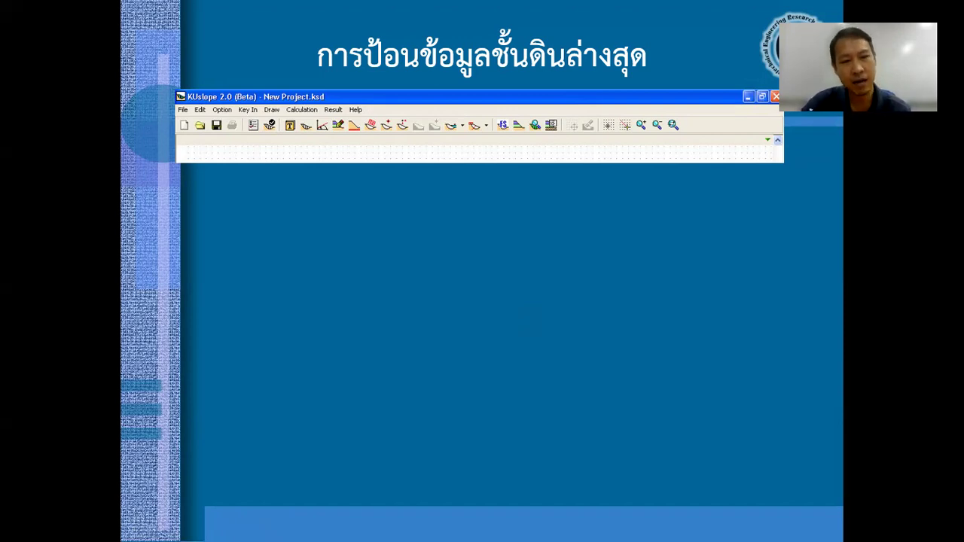
{"action": "key", "text": "space"}
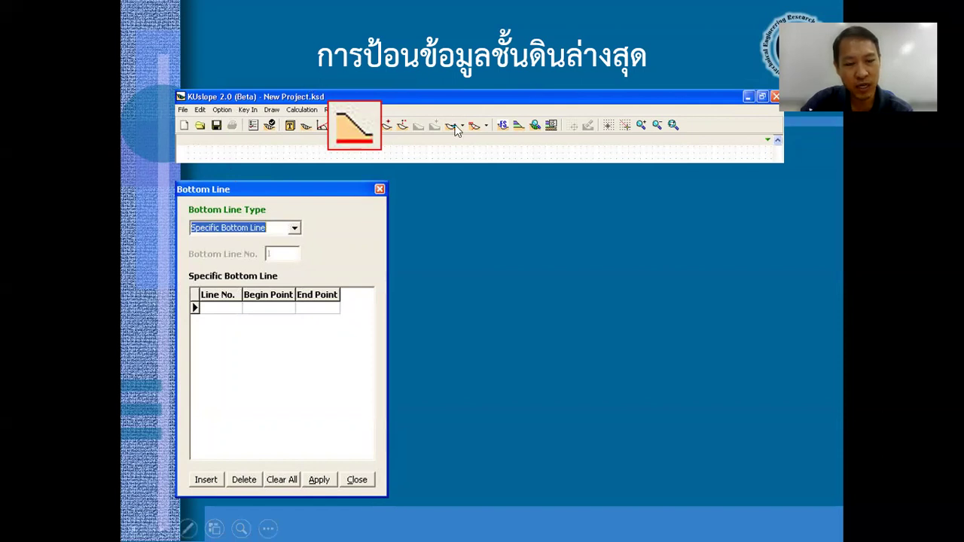
{"action": "left_click", "coordinate": [419, 237]}
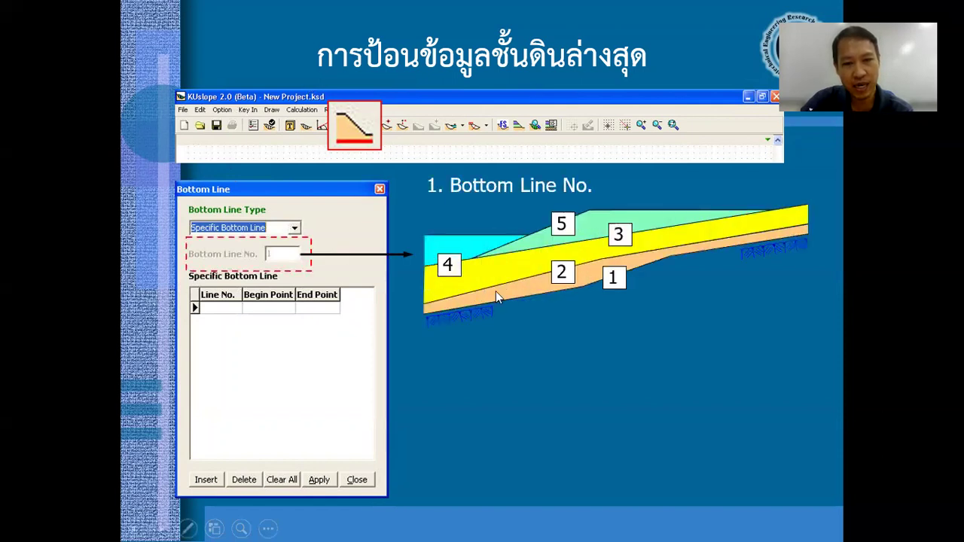
{"action": "left_click", "coordinate": [505, 258]}
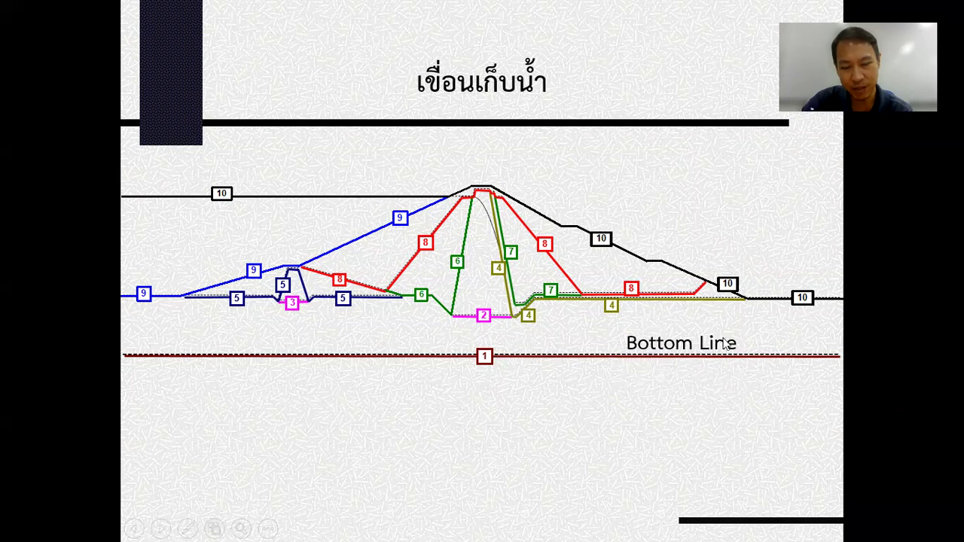
Step: With the Pen, draw three trial slip arcs through the dam and cross out the dashed part beneath the Bottom Line
{"action": "right_click", "coordinate": [698, 155]}
{"action": "mouse_move", "coordinate": [760, 303]}
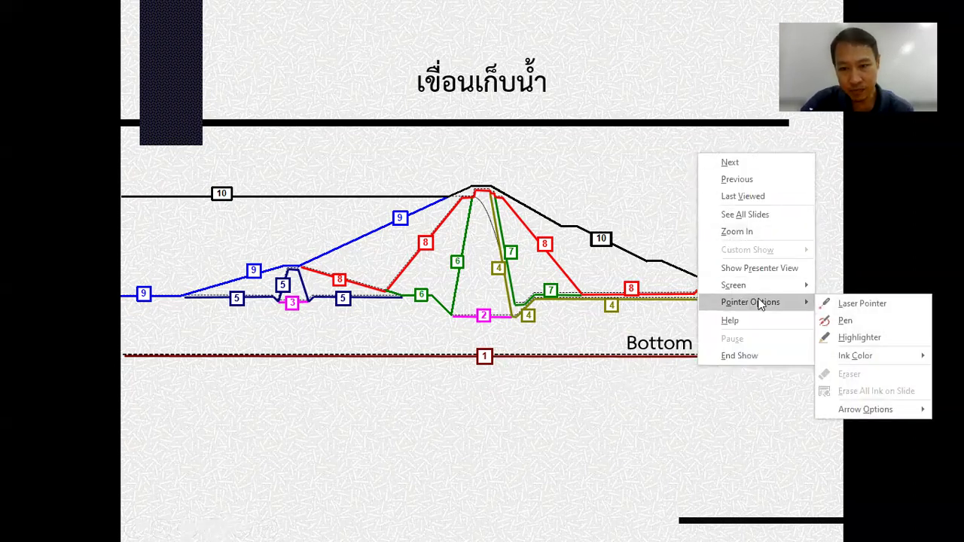
{"action": "left_click", "coordinate": [832, 320]}
{"action": "mouse_move", "coordinate": [461, 193]}
{"action": "left_mouse_down"}
{"action": "mouse_move", "coordinate": [608, 288]}
{"action": "mouse_move", "coordinate": [721, 295]}
{"action": "mouse_move", "coordinate": [732, 285]}
{"action": "left_mouse_up"}
{"action": "mouse_move", "coordinate": [437, 198]}
{"action": "left_mouse_down"}
{"action": "mouse_move", "coordinate": [471, 260]}
{"action": "mouse_move", "coordinate": [557, 324]}
{"action": "mouse_move", "coordinate": [620, 342]}
{"action": "mouse_move", "coordinate": [693, 350]}
{"action": "mouse_move", "coordinate": [770, 329]}
{"action": "mouse_move", "coordinate": [808, 298]}
{"action": "left_mouse_up"}
{"action": "mouse_move", "coordinate": [412, 200]}
{"action": "left_mouse_down"}
{"action": "mouse_move", "coordinate": [451, 296]}
{"action": "mouse_move", "coordinate": [521, 361]}
{"action": "mouse_move", "coordinate": [620, 387]}
{"action": "mouse_move", "coordinate": [685, 389]}
{"action": "mouse_move", "coordinate": [814, 360]}
{"action": "left_mouse_up"}
{"action": "left_click_drag", "start_coordinate": [618, 364], "coordinate": [669, 404]}
{"action": "left_click_drag", "start_coordinate": [662, 371], "coordinate": [574, 404]}
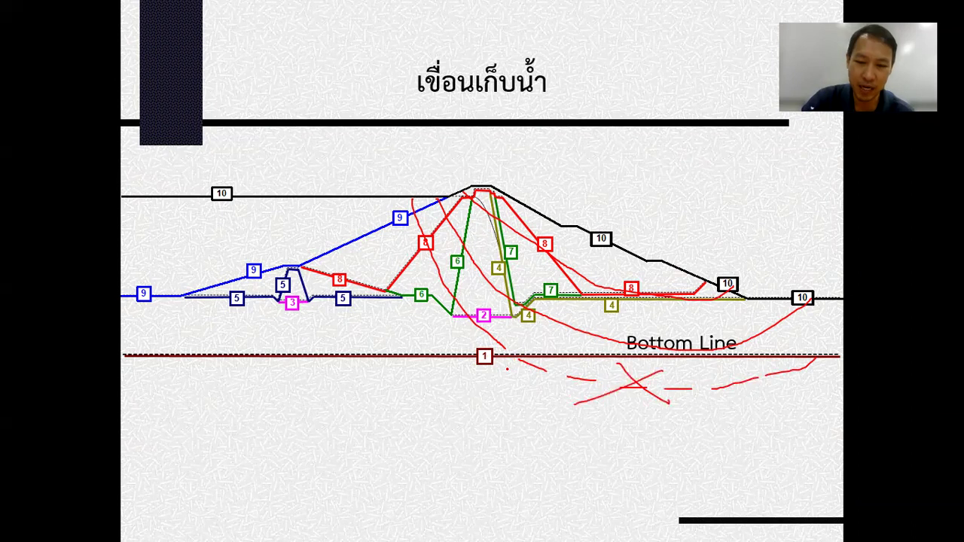
Step: Put the pen away, return to the bottom soil layer slide and reveal the Specific Bottom Line example
{"action": "right_click", "coordinate": [472, 183]}
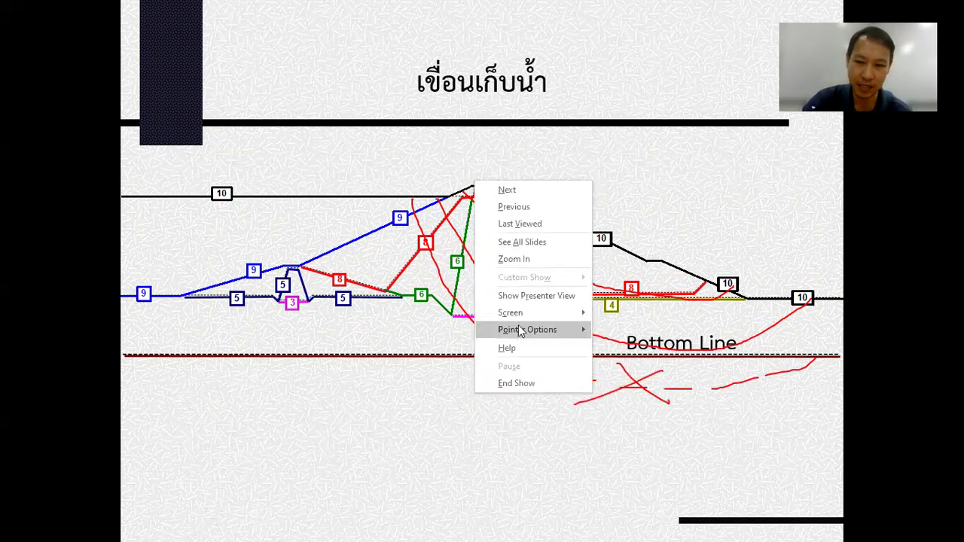
{"action": "mouse_move", "coordinate": [519, 313]}
{"action": "mouse_move", "coordinate": [524, 332]}
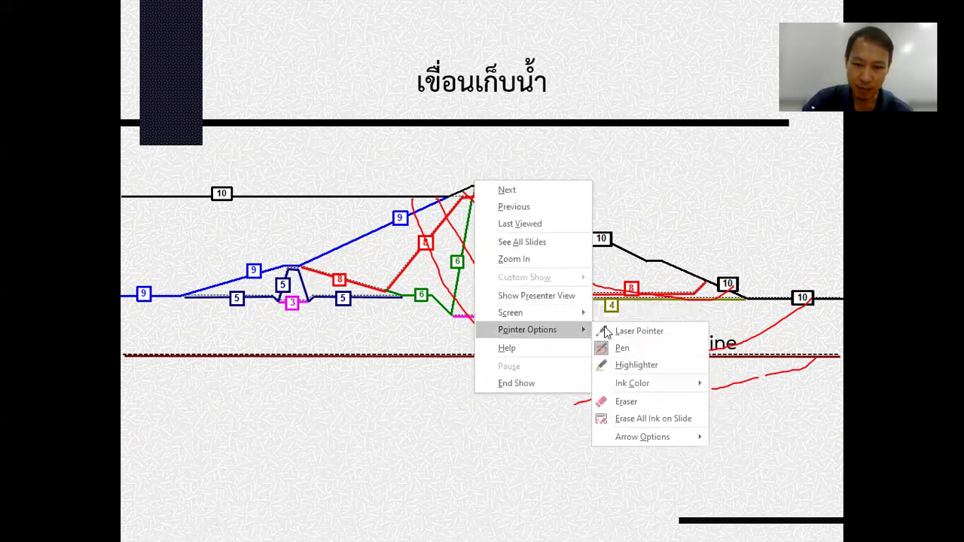
{"action": "left_click", "coordinate": [618, 346]}
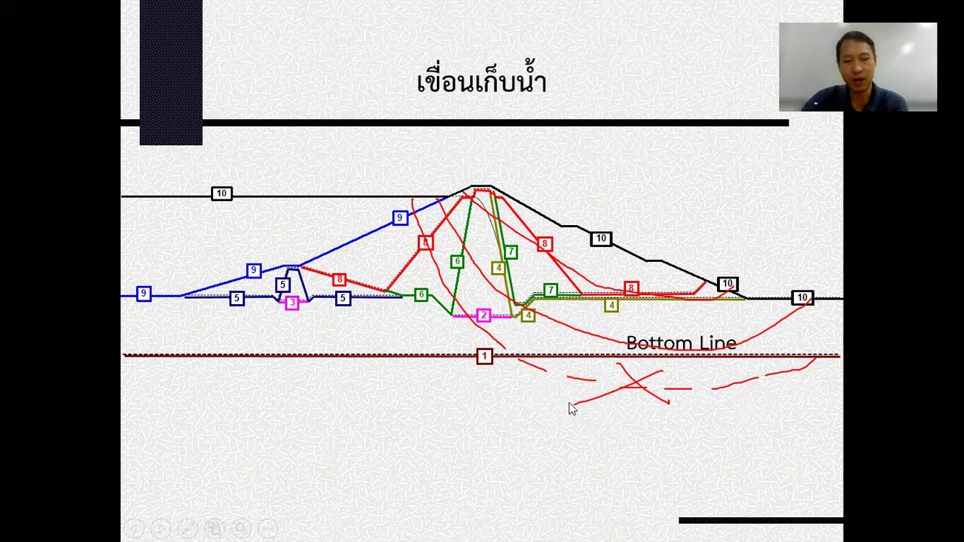
{"action": "left_click", "coordinate": [554, 353]}
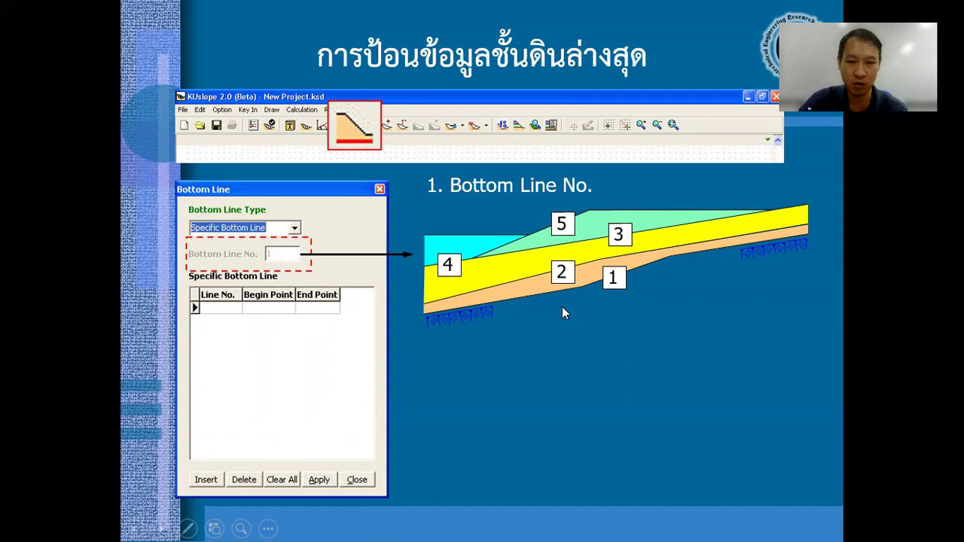
{"action": "left_click", "coordinate": [544, 388]}
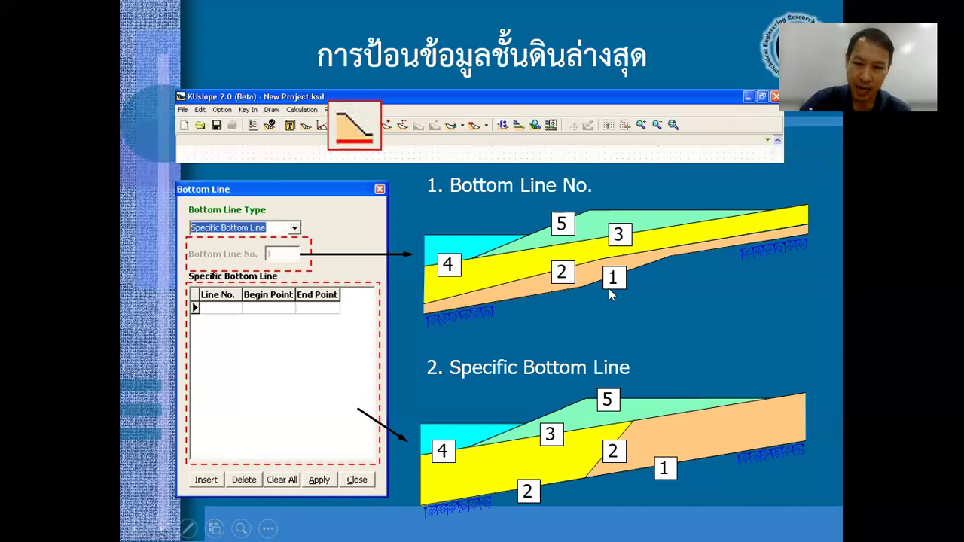
Step: Advance to the theory and method slide and step through its Circular Search, Non-Circular Search and Method illustrations
{"action": "left_click", "coordinate": [638, 344]}
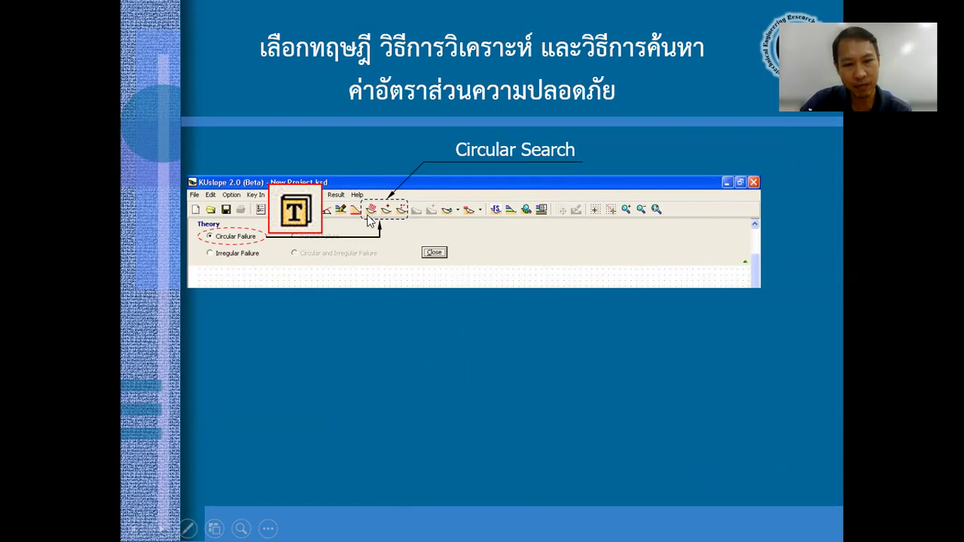
{"action": "left_click", "coordinate": [346, 256]}
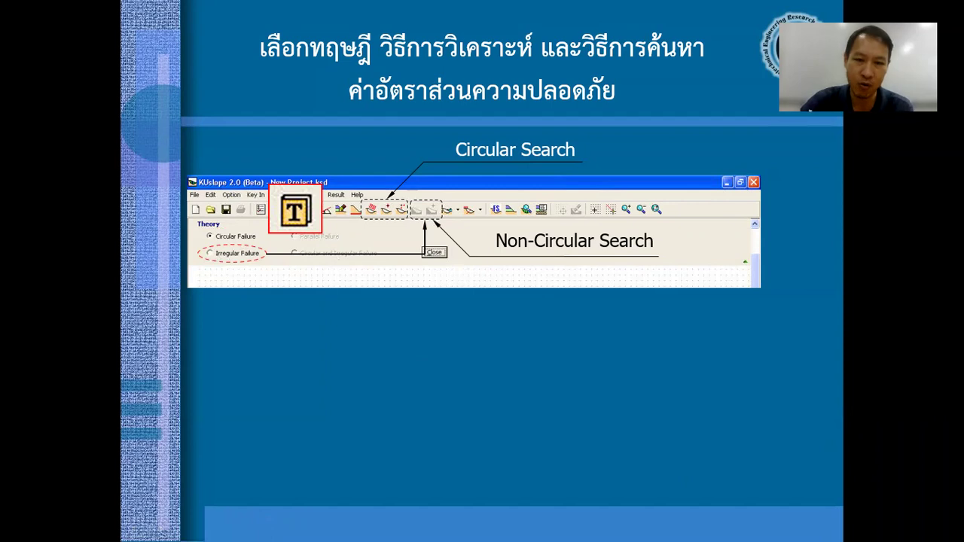
{"action": "key", "text": "Right"}
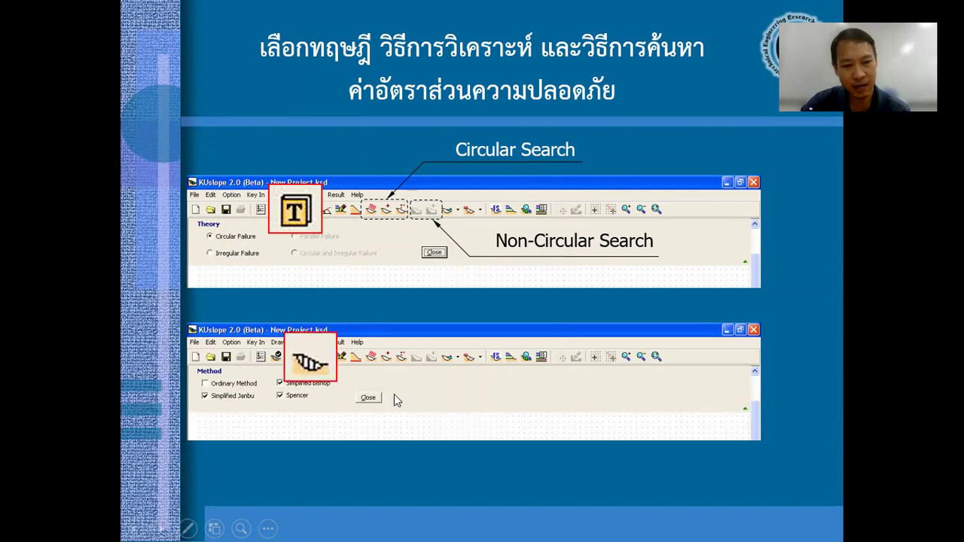
{"action": "key", "text": "Right"}
{"action": "key", "text": "Left"}
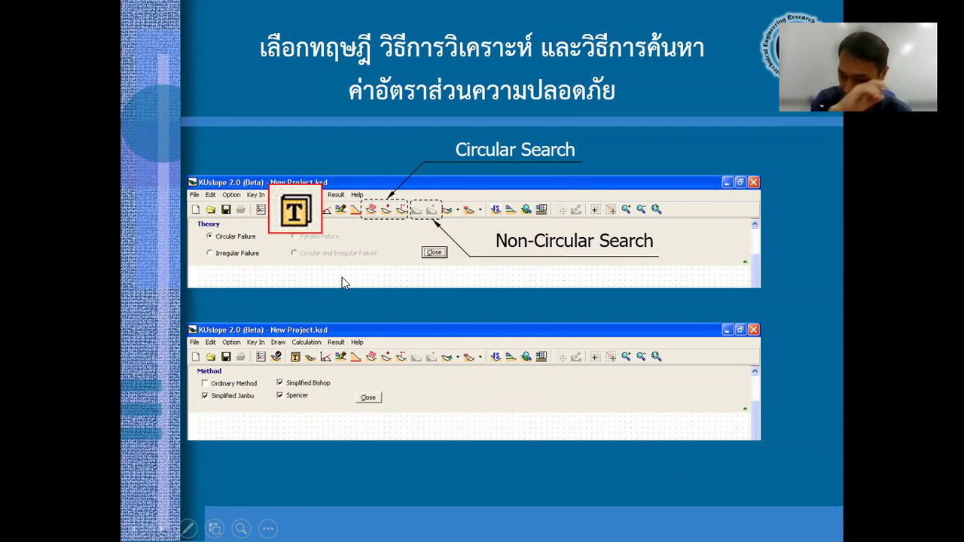
Step: Advance to the Grid Search slide and play the drawing of the 5 by 5 grid above the slope
{"action": "left_click", "coordinate": [465, 273]}
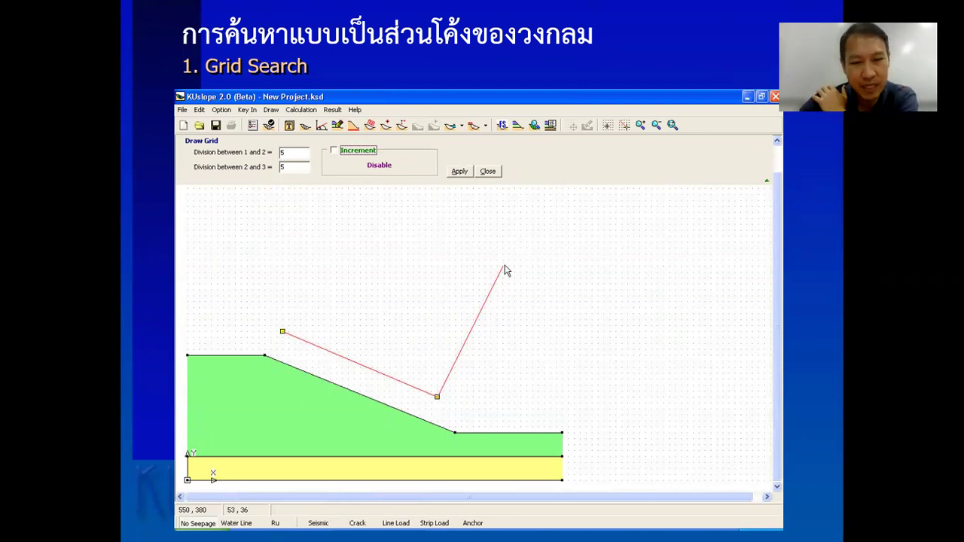
{"action": "left_click", "coordinate": [506, 271]}
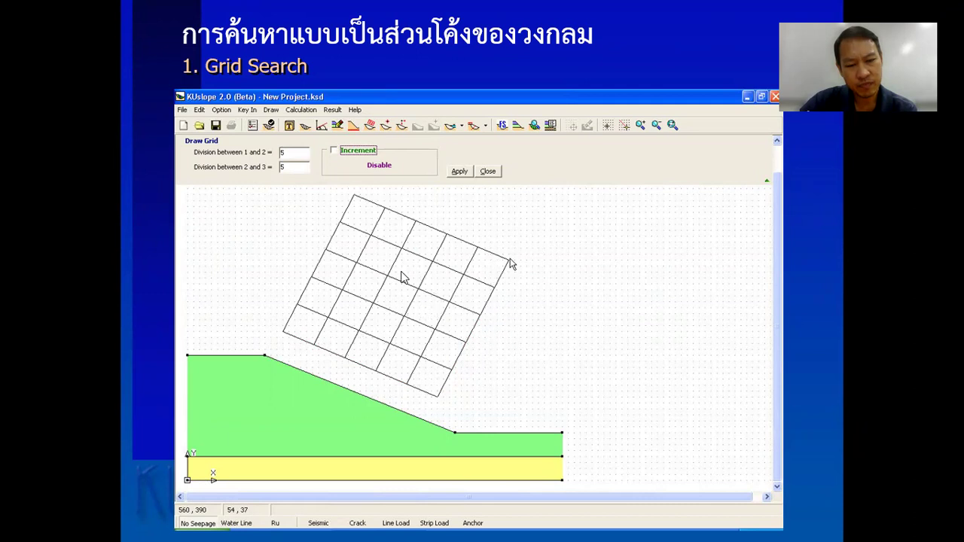
{"action": "left_click", "coordinate": [399, 322]}
{"action": "left_click", "coordinate": [400, 322]}
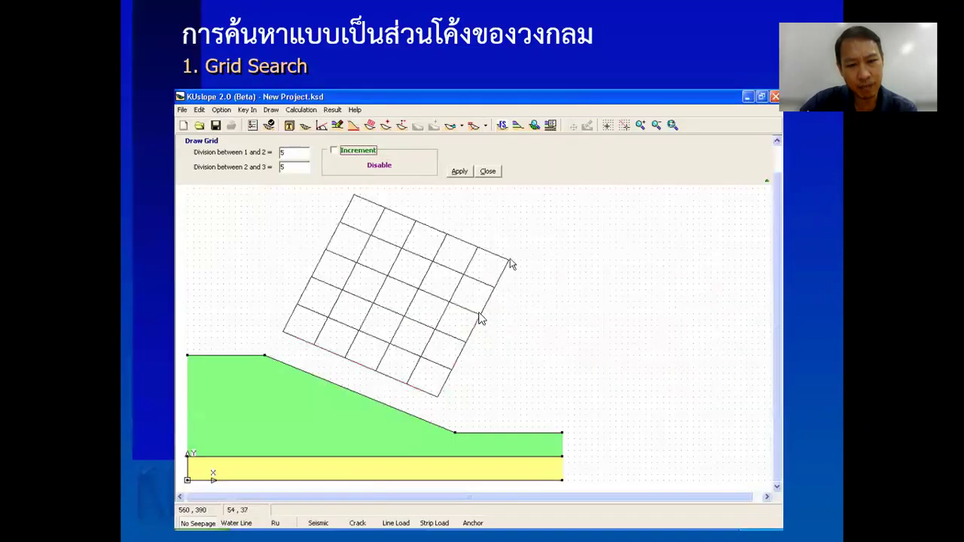
Step: With the Pen, mark an inner grid node and draw a slip arc down to the yellow layer with its two radii
{"action": "right_click", "coordinate": [653, 239]}
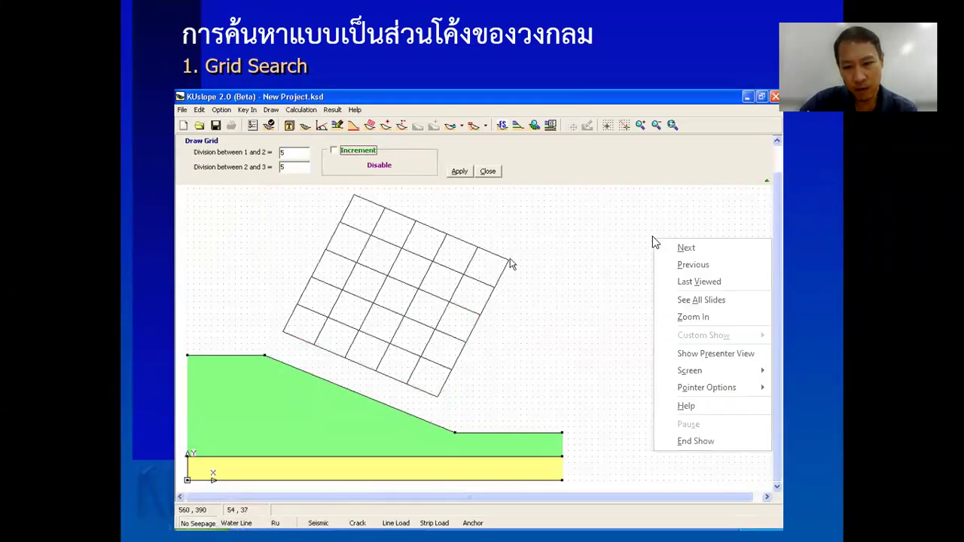
{"action": "mouse_move", "coordinate": [705, 391]}
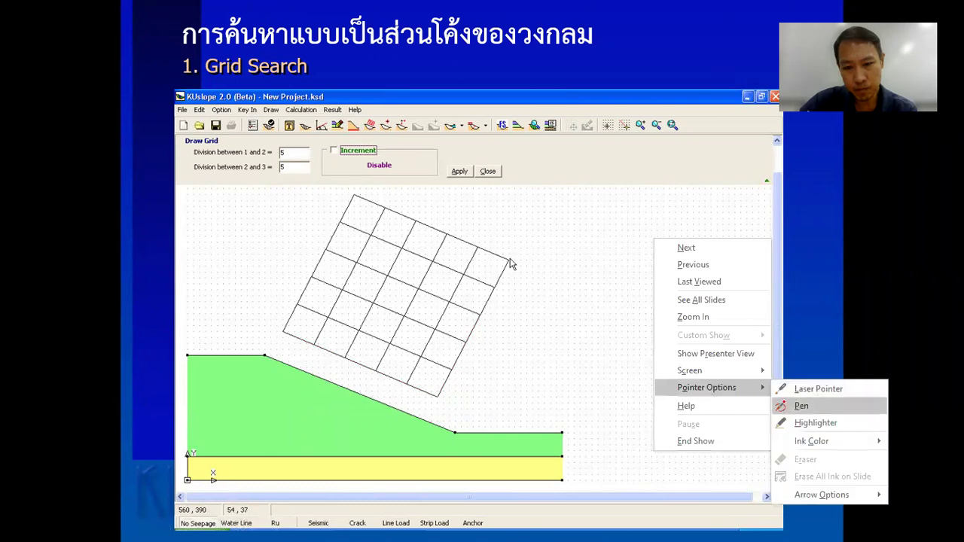
{"action": "left_click", "coordinate": [795, 408]}
{"action": "left_click_drag", "start_coordinate": [370, 302], "coordinate": [373, 303]}
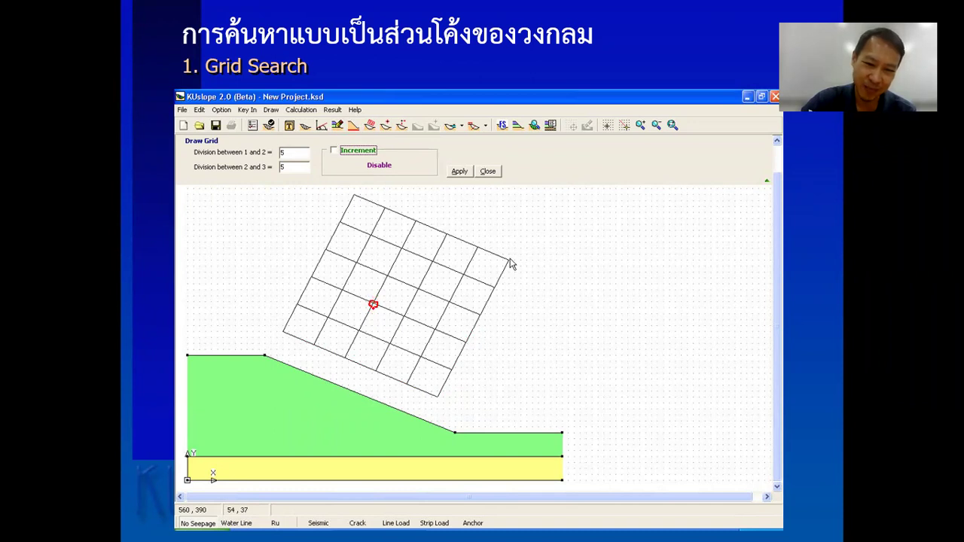
{"action": "mouse_move", "coordinate": [373, 304]}
{"action": "left_mouse_down"}
{"action": "mouse_move", "coordinate": [214, 349]}
{"action": "mouse_move", "coordinate": [214, 370]}
{"action": "mouse_move", "coordinate": [244, 423]}
{"action": "mouse_move", "coordinate": [293, 448]}
{"action": "mouse_move", "coordinate": [374, 457]}
{"action": "mouse_move", "coordinate": [449, 432]}
{"action": "left_mouse_up"}
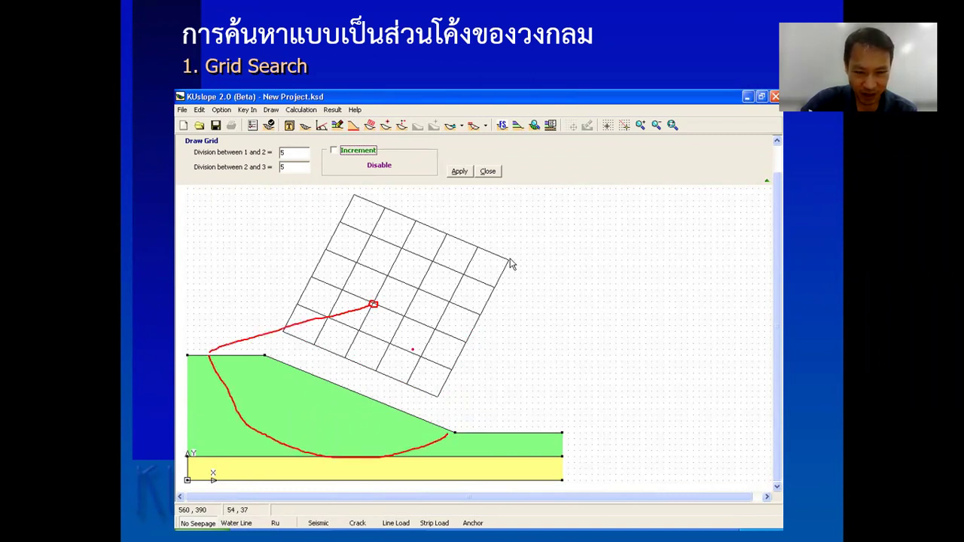
{"action": "left_click_drag", "start_coordinate": [390, 331], "coordinate": [449, 431]}
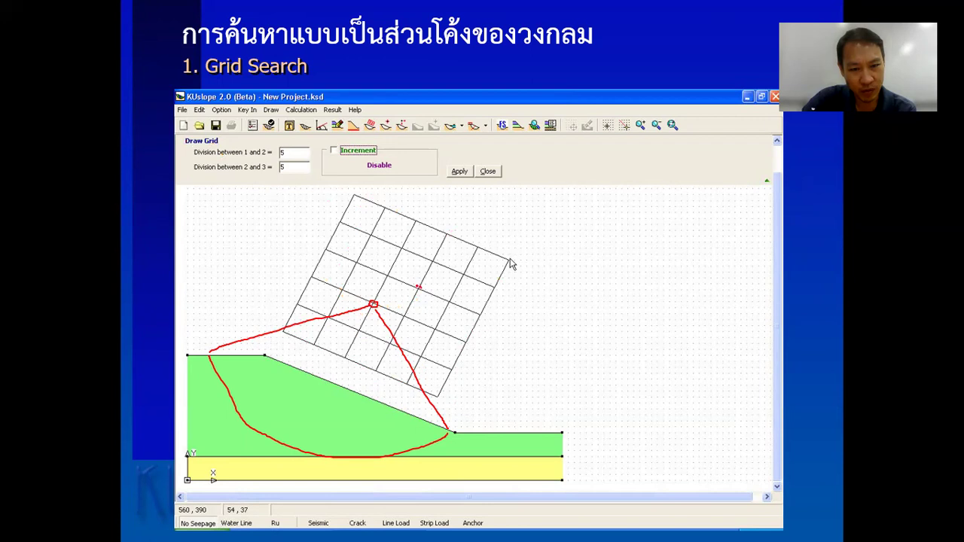
Step: Draw two more slip arcs with their radii from two other marked grid nodes
{"action": "left_click_drag", "start_coordinate": [420, 287], "coordinate": [292, 366]}
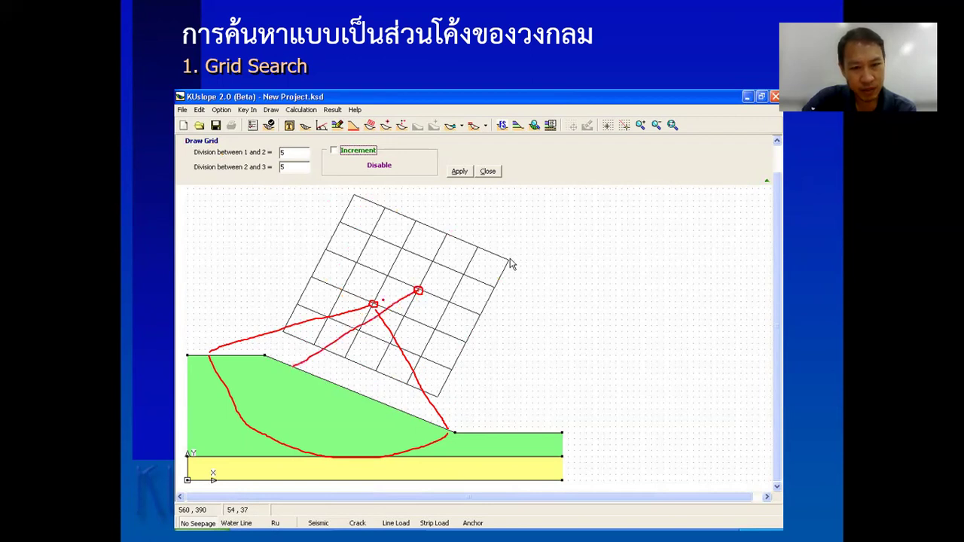
{"action": "mouse_move", "coordinate": [292, 374]}
{"action": "left_mouse_down"}
{"action": "mouse_move", "coordinate": [319, 425]}
{"action": "mouse_move", "coordinate": [393, 459]}
{"action": "mouse_move", "coordinate": [464, 455]}
{"action": "mouse_move", "coordinate": [484, 435]}
{"action": "left_mouse_up"}
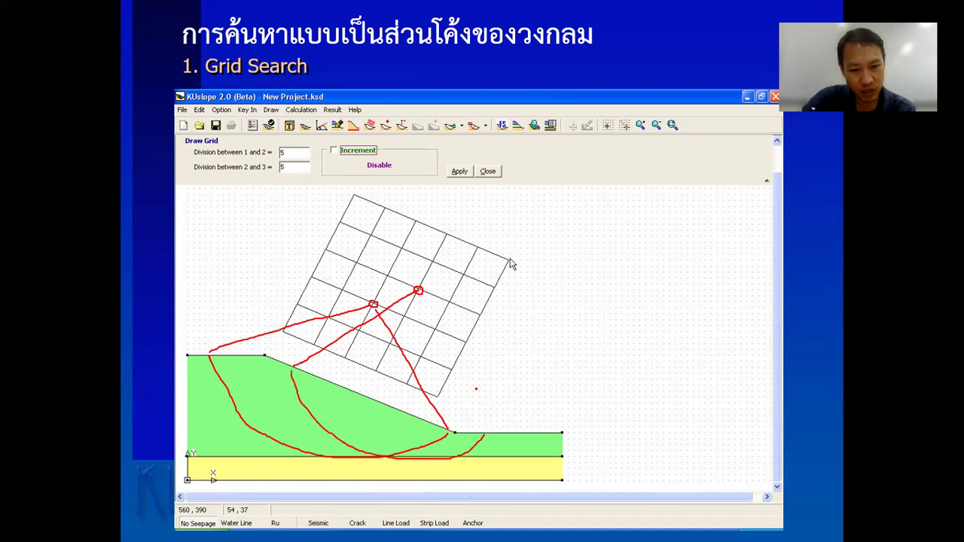
{"action": "left_click_drag", "start_coordinate": [425, 296], "coordinate": [486, 425]}
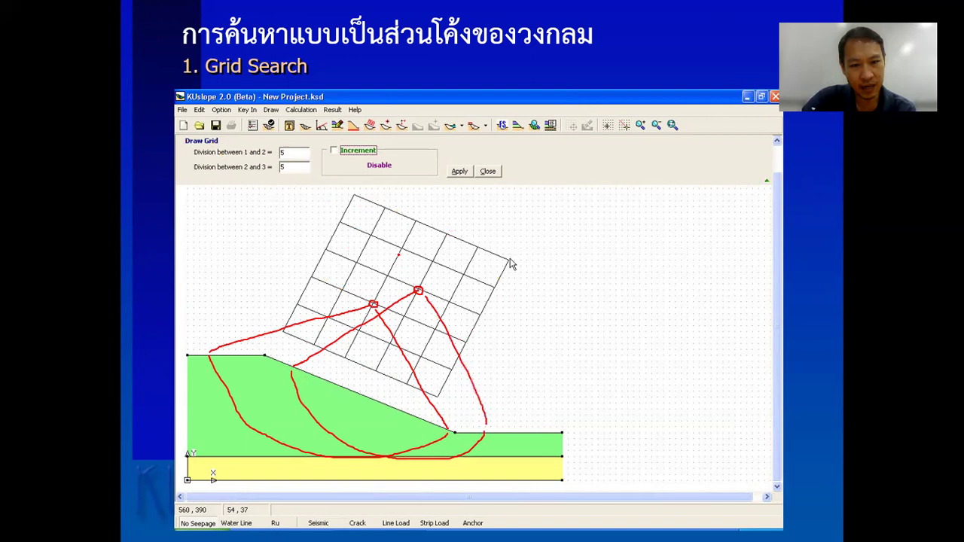
{"action": "mouse_move", "coordinate": [374, 231]}
{"action": "left_mouse_down"}
{"action": "mouse_move", "coordinate": [372, 243]}
{"action": "mouse_move", "coordinate": [188, 343]}
{"action": "left_mouse_up"}
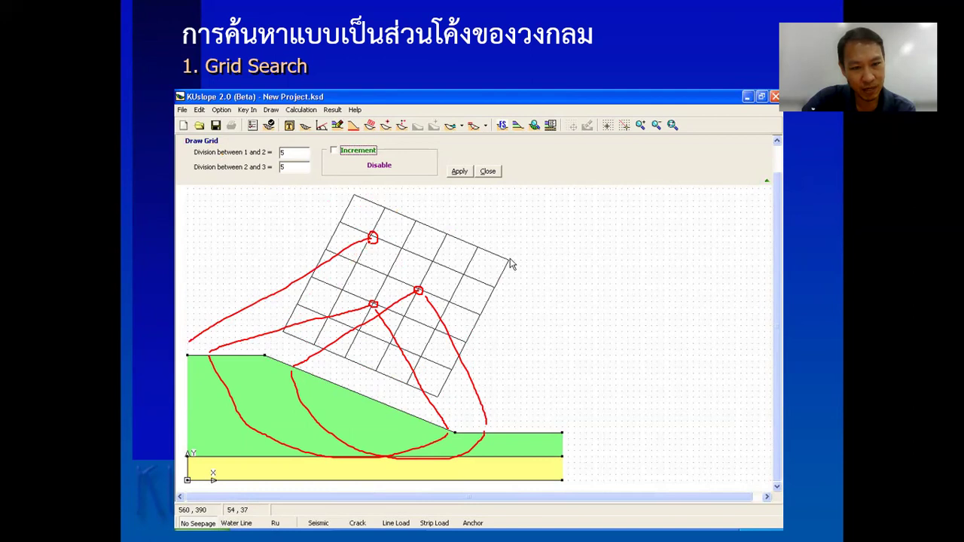
{"action": "mouse_move", "coordinate": [371, 241]}
{"action": "left_mouse_down"}
{"action": "mouse_move", "coordinate": [249, 351]}
{"action": "mouse_move", "coordinate": [280, 395]}
{"action": "mouse_move", "coordinate": [398, 419]}
{"action": "mouse_move", "coordinate": [374, 274]}
{"action": "mouse_move", "coordinate": [396, 400]}
{"action": "left_mouse_up"}
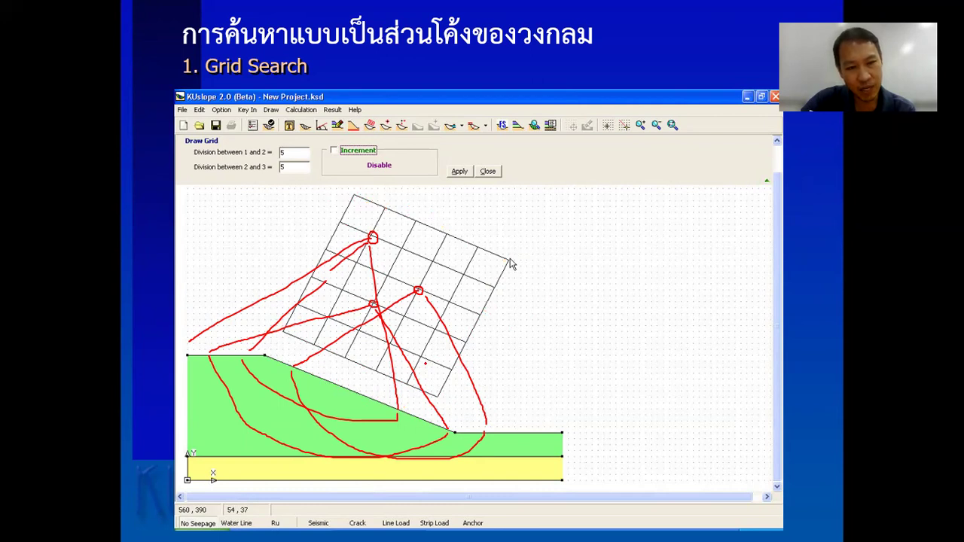
Step: Write "F.S." beside the search grid and put the pen away
{"action": "mouse_move", "coordinate": [528, 280]}
{"action": "left_mouse_down"}
{"action": "mouse_move", "coordinate": [527, 319]}
{"action": "mouse_move", "coordinate": [528, 281]}
{"action": "mouse_move", "coordinate": [568, 280]}
{"action": "mouse_move", "coordinate": [528, 298]}
{"action": "mouse_move", "coordinate": [564, 316]}
{"action": "left_mouse_up"}
{"action": "mouse_move", "coordinate": [612, 288]}
{"action": "left_mouse_down"}
{"action": "mouse_move", "coordinate": [581, 280]}
{"action": "mouse_move", "coordinate": [601, 317]}
{"action": "mouse_move", "coordinate": [623, 323]}
{"action": "left_mouse_up"}
{"action": "left_click", "coordinate": [640, 332]}
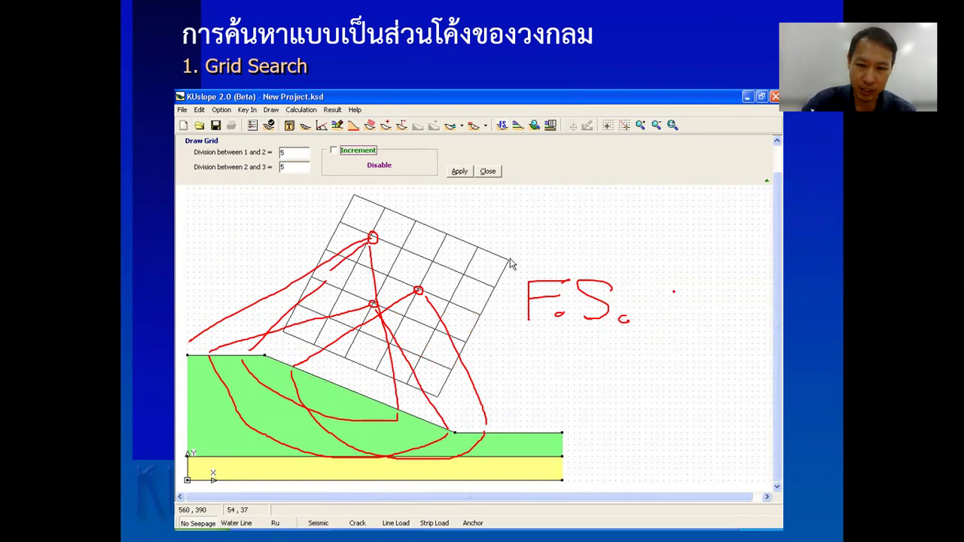
{"action": "right_click", "coordinate": [674, 291]}
{"action": "mouse_move", "coordinate": [729, 440]}
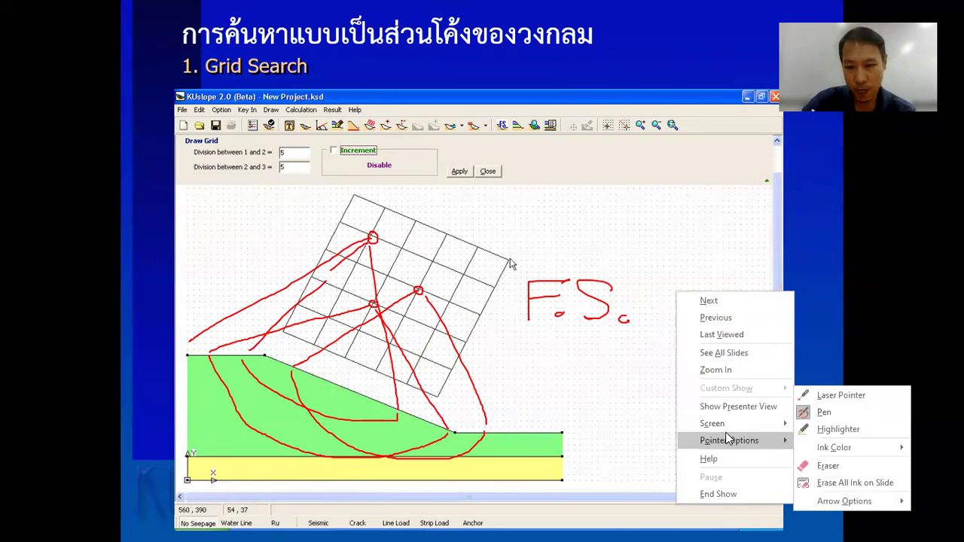
{"action": "left_click", "coordinate": [820, 412]}
Step: Advance to the circular analysis example, end the slide show discarding the ink annotations, and go to slide 44
{"action": "key", "text": "Right"}
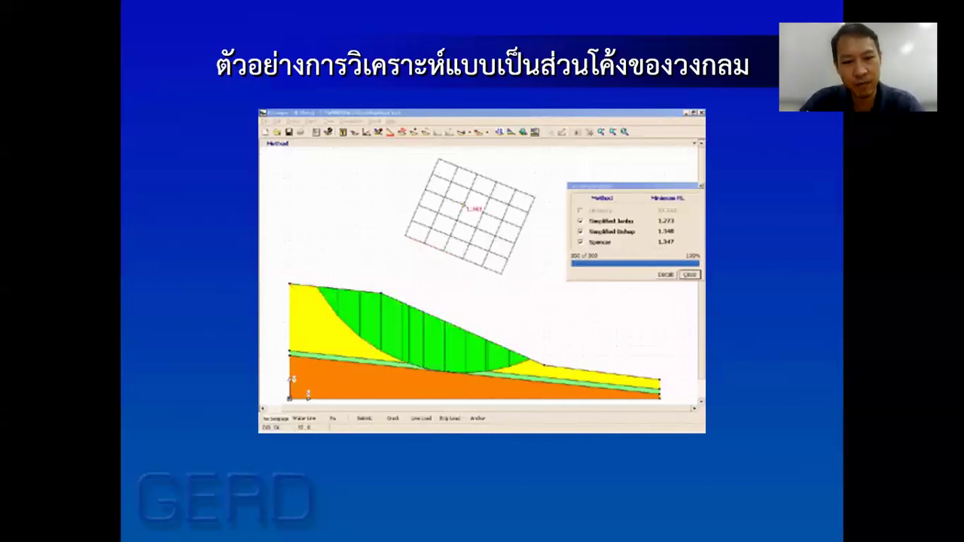
{"action": "key", "text": "Escape"}
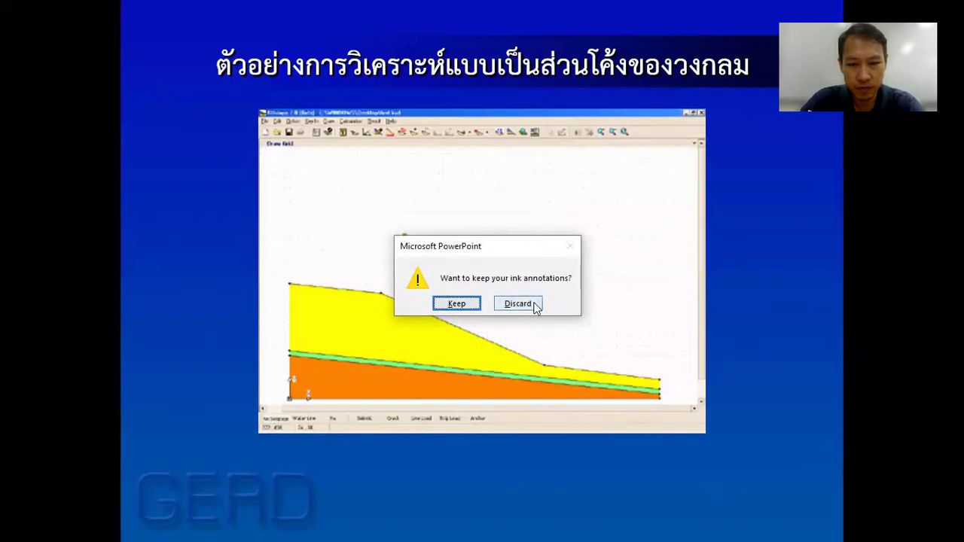
{"action": "left_click", "coordinate": [518, 304]}
{"action": "key", "text": "Page_Down"}
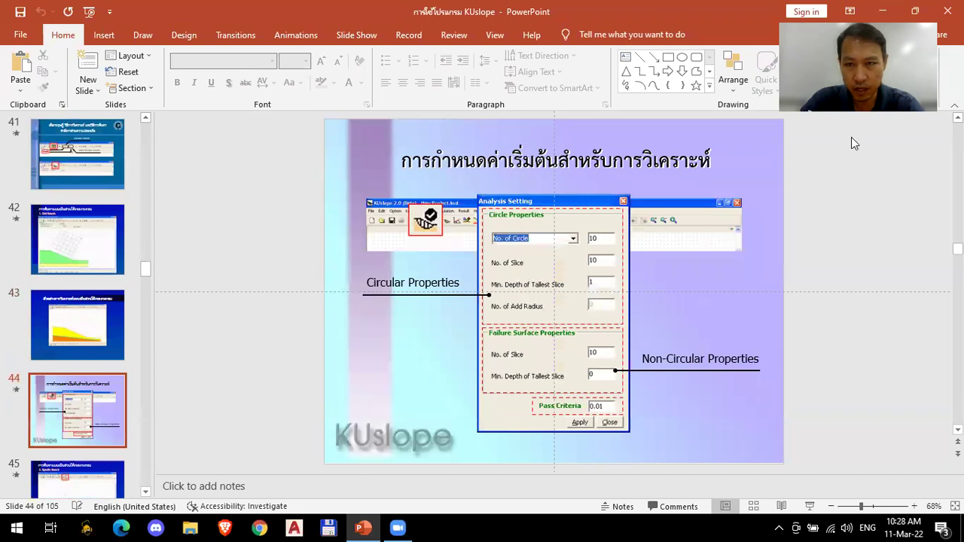
Step: Show the desktop and launch KUslope 2.1
{"action": "key", "text": "super+d"}
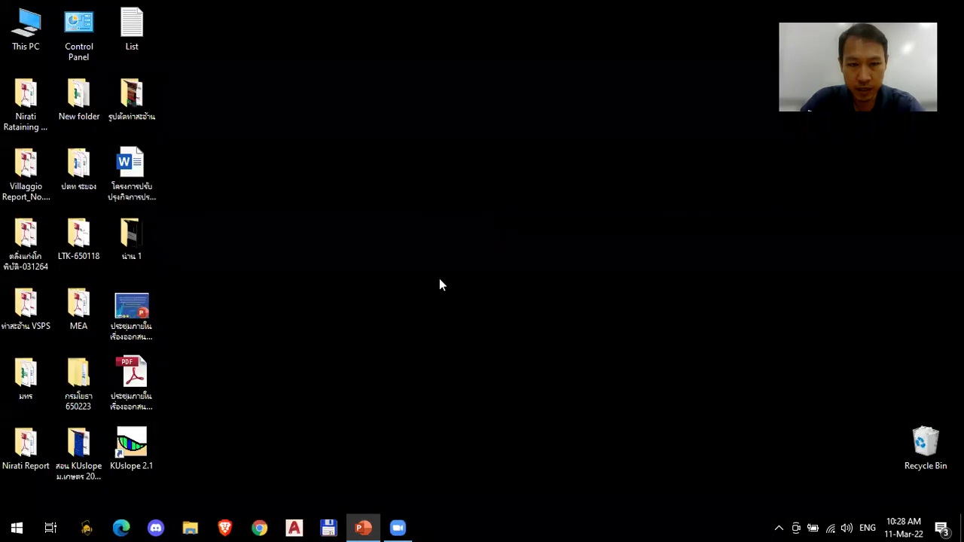
{"action": "double_click", "coordinate": [126, 429]}
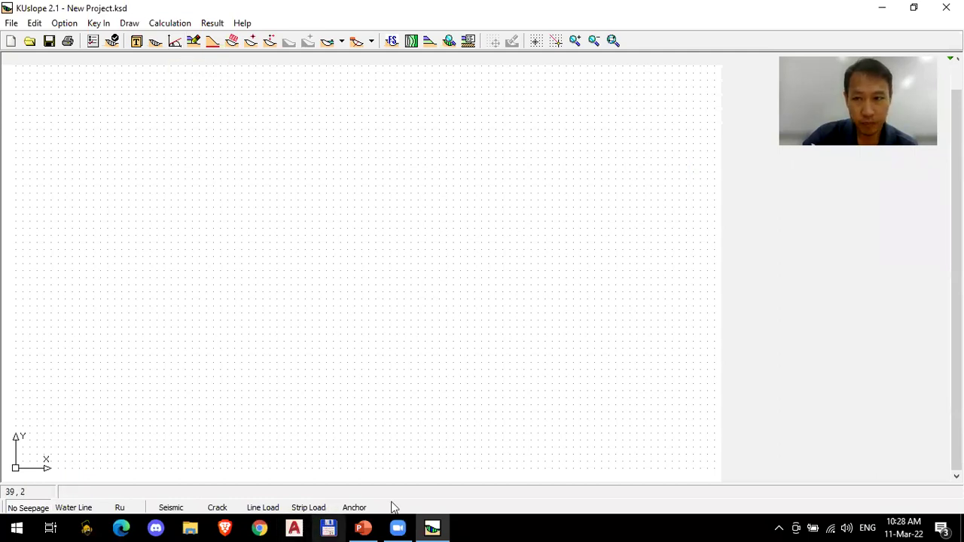
Step: Minimize KUslope, open the Exercise drawing from the KUslope course folder on the desktop in AutoCAD, and switch it to model space
{"action": "left_click", "coordinate": [891, 8]}
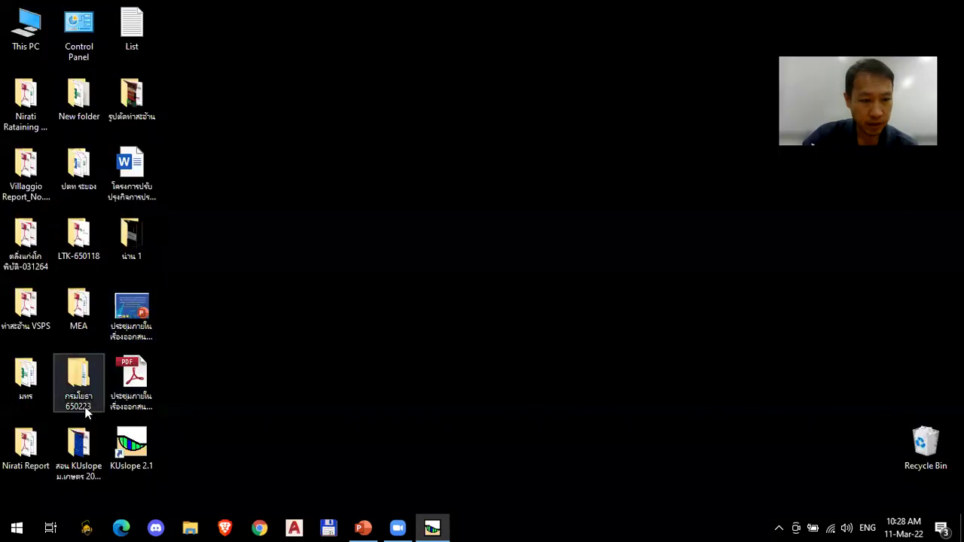
{"action": "left_click", "coordinate": [85, 440]}
{"action": "double_click", "coordinate": [85, 440]}
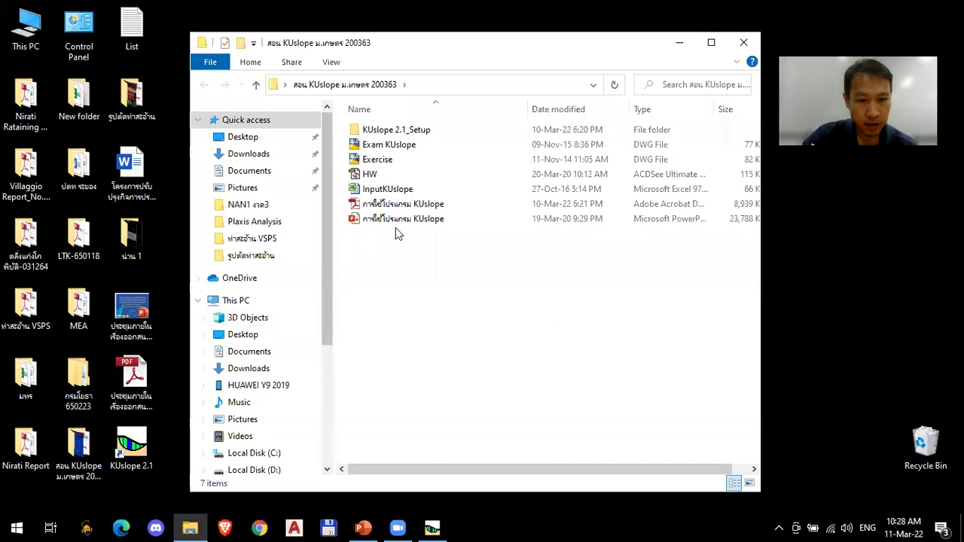
{"action": "double_click", "coordinate": [380, 160]}
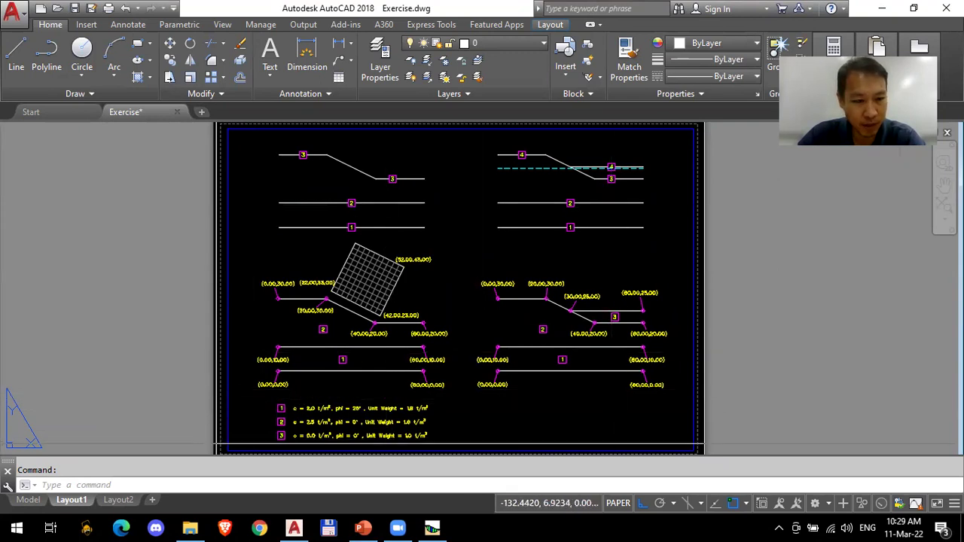
{"action": "left_click", "coordinate": [28, 500]}
Step: Recolour the surface, middle and base boundary lines of the coordinate-labelled section beside the search grid red
{"action": "mouse_move", "coordinate": [353, 351]}
{"action": "left_mouse_down"}
{"action": "mouse_move", "coordinate": [437, 323]}
{"action": "mouse_move", "coordinate": [412, 399]}
{"action": "mouse_move", "coordinate": [430, 228]}
{"action": "mouse_move", "coordinate": [414, 304]}
{"action": "left_mouse_up"}
{"action": "scroll", "coordinate": [441, 228], "scroll_direction": "up", "scroll_amount": 2}
{"action": "scroll", "coordinate": [517, 279], "scroll_direction": "up", "scroll_amount": 1}
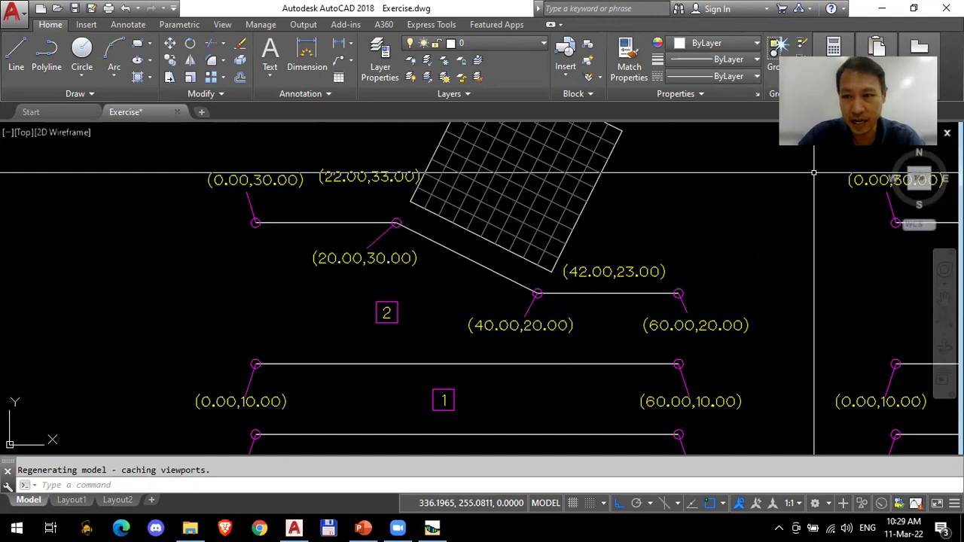
{"action": "mouse_move", "coordinate": [555, 260]}
{"action": "left_mouse_down"}
{"action": "mouse_move", "coordinate": [568, 215]}
{"action": "mouse_move", "coordinate": [561, 220]}
{"action": "left_mouse_up"}
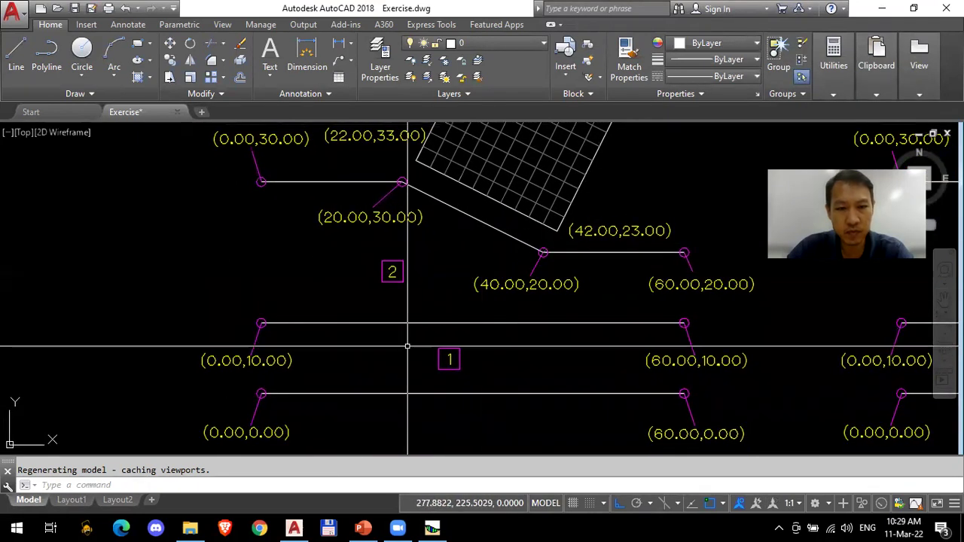
{"action": "left_click", "coordinate": [301, 182]}
{"action": "left_click", "coordinate": [473, 217]}
{"action": "left_click", "coordinate": [586, 249]}
{"action": "left_click", "coordinate": [576, 402]}
{"action": "left_click", "coordinate": [542, 317]}
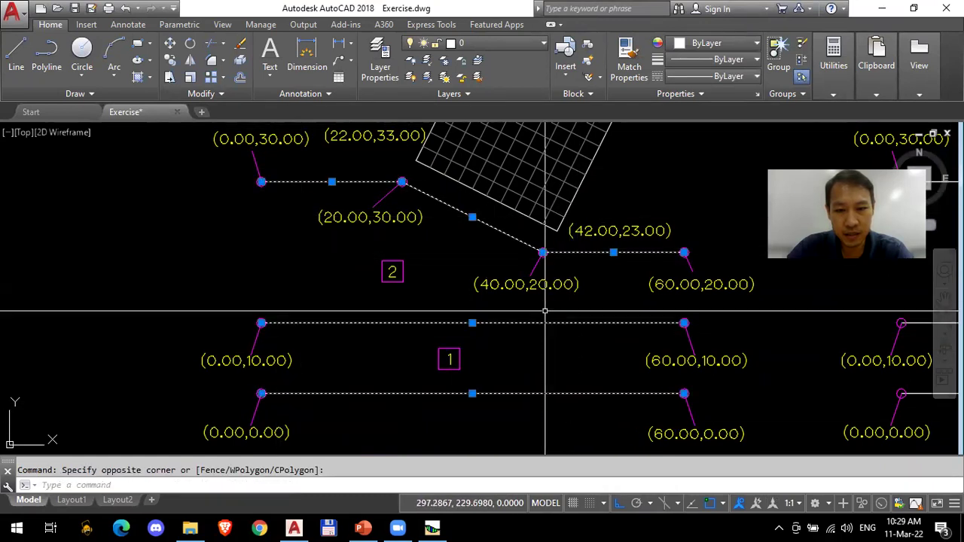
{"action": "left_click", "coordinate": [715, 43]}
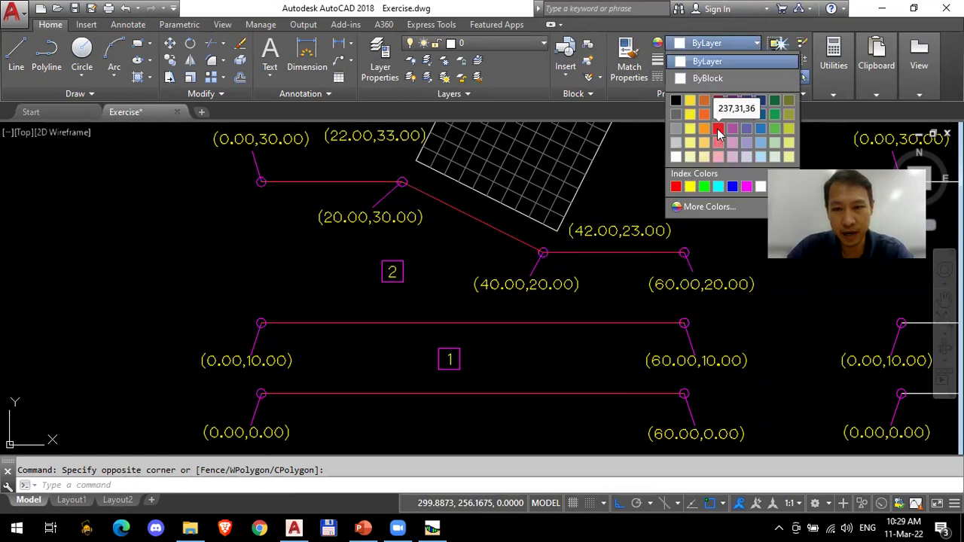
{"action": "left_click", "coordinate": [676, 186]}
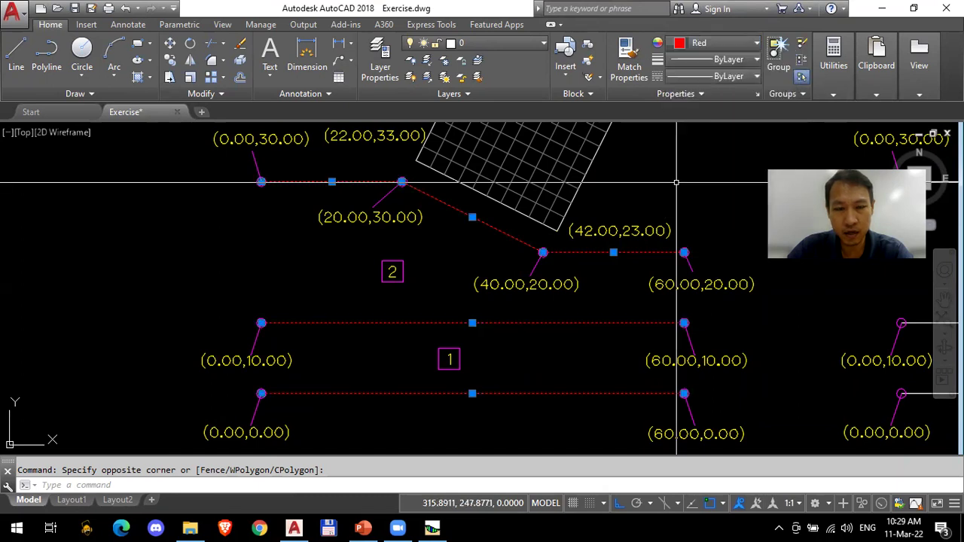
{"action": "key", "text": "Escape"}
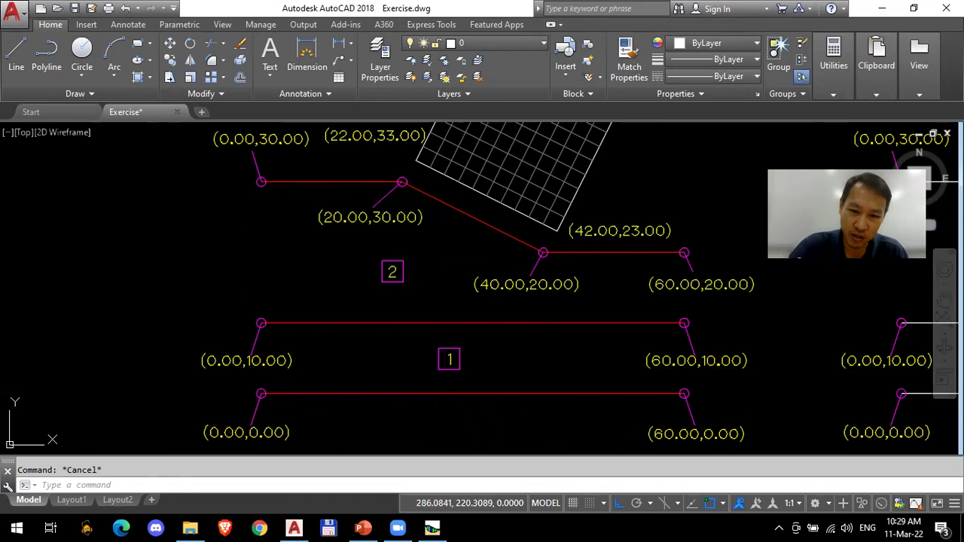
Step: Move the boxed label 2 down onto the middle boundary line and label 1 down onto the base line
{"action": "left_click", "coordinate": [366, 258]}
{"action": "left_click", "coordinate": [429, 290]}
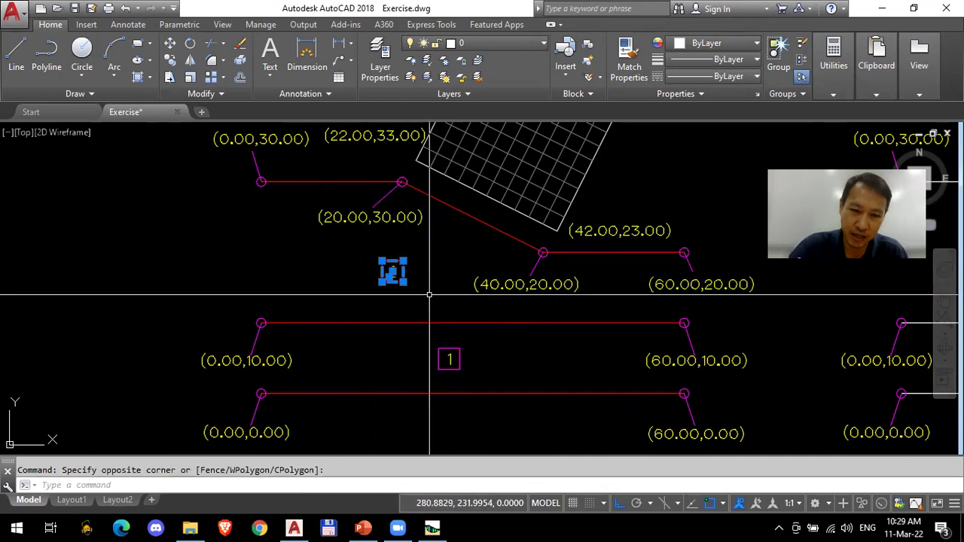
{"action": "left_click", "coordinate": [170, 43]}
{"action": "left_click", "coordinate": [126, 165]}
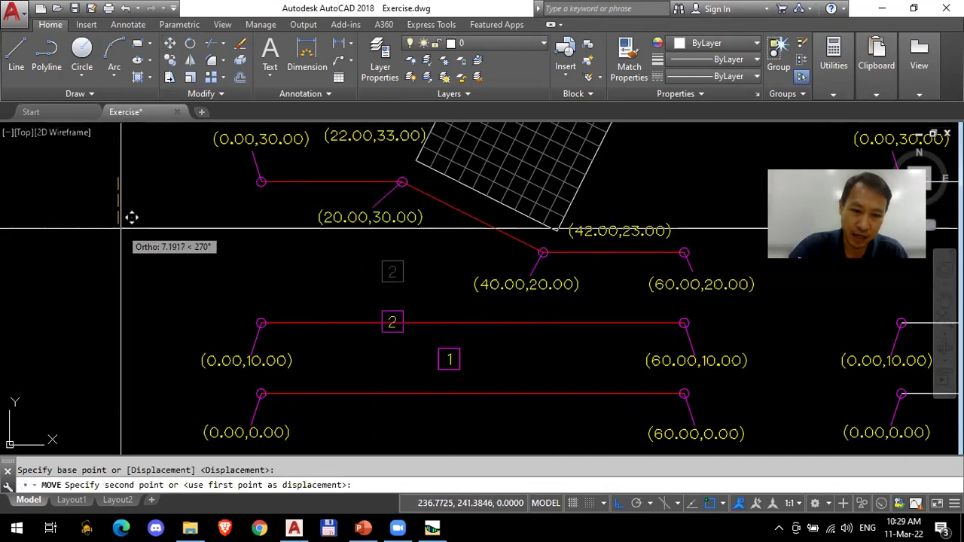
{"action": "left_click", "coordinate": [476, 380]}
{"action": "left_click", "coordinate": [424, 336]}
{"action": "key", "text": "space"}
{"action": "left_click", "coordinate": [139, 257]}
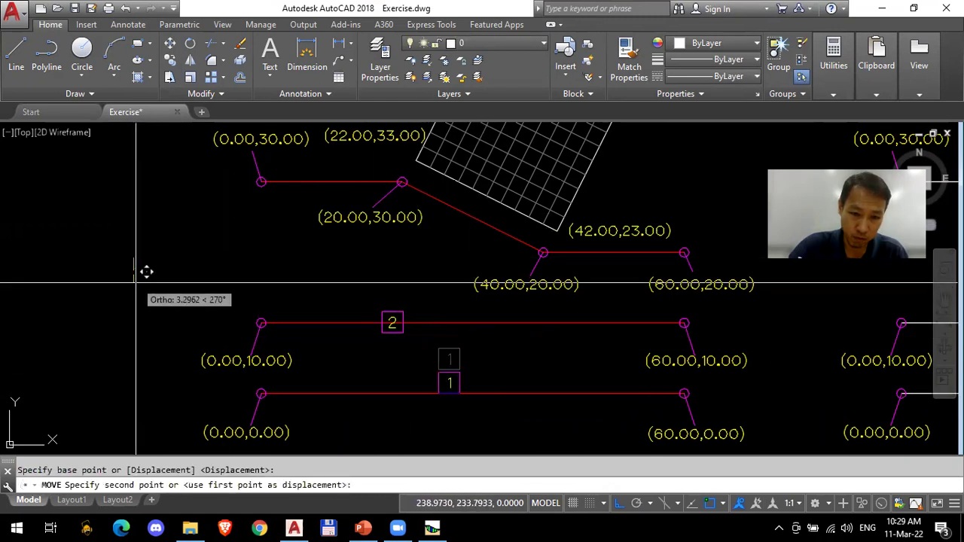
{"action": "left_click", "coordinate": [394, 297]}
Step: Copy the boxed label 2 onto the sloping surface line with ortho off, and change the copy's number to 3
{"action": "left_click", "coordinate": [394, 323]}
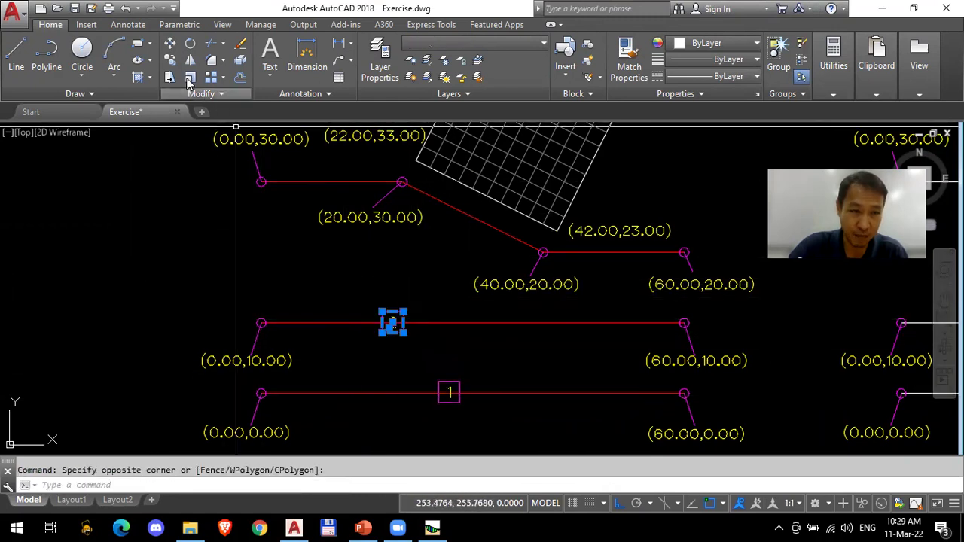
{"action": "left_click", "coordinate": [237, 332]}
{"action": "left_click", "coordinate": [170, 61]}
{"action": "left_click", "coordinate": [371, 334]}
{"action": "key", "text": "F8"}
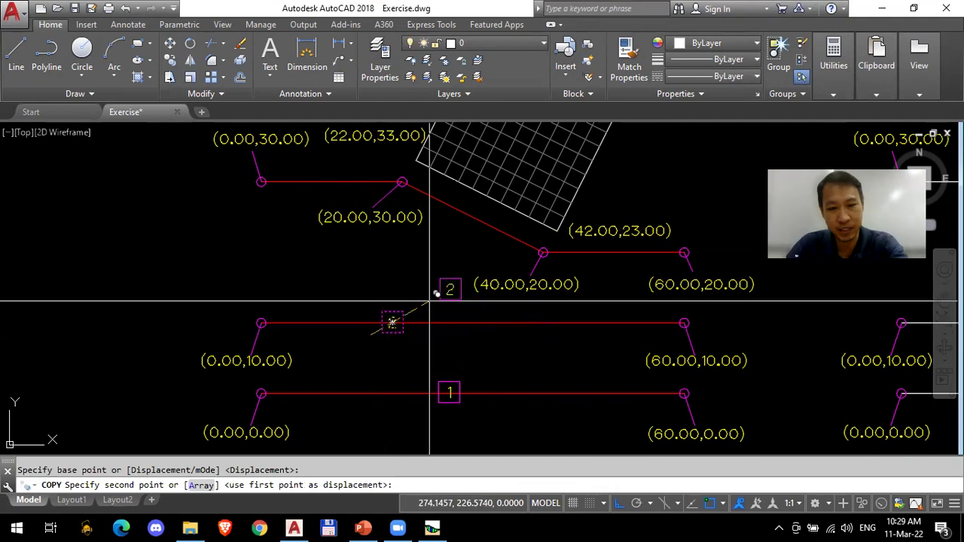
{"action": "left_click", "coordinate": [457, 228]}
{"action": "key", "text": "Escape"}
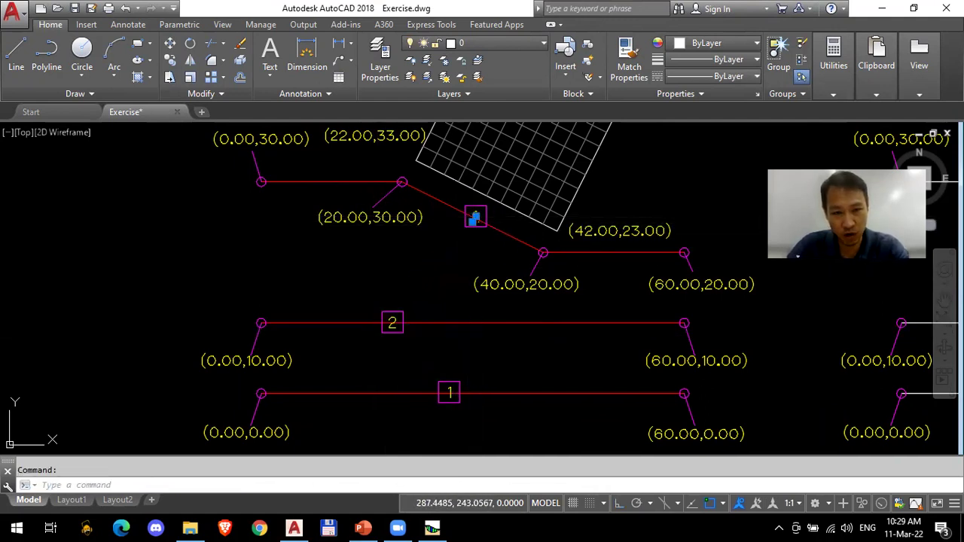
{"action": "double_click", "coordinate": [475, 217]}
{"action": "type", "text": "3"}
{"action": "key", "text": "Return"}
{"action": "key", "text": "Escape"}
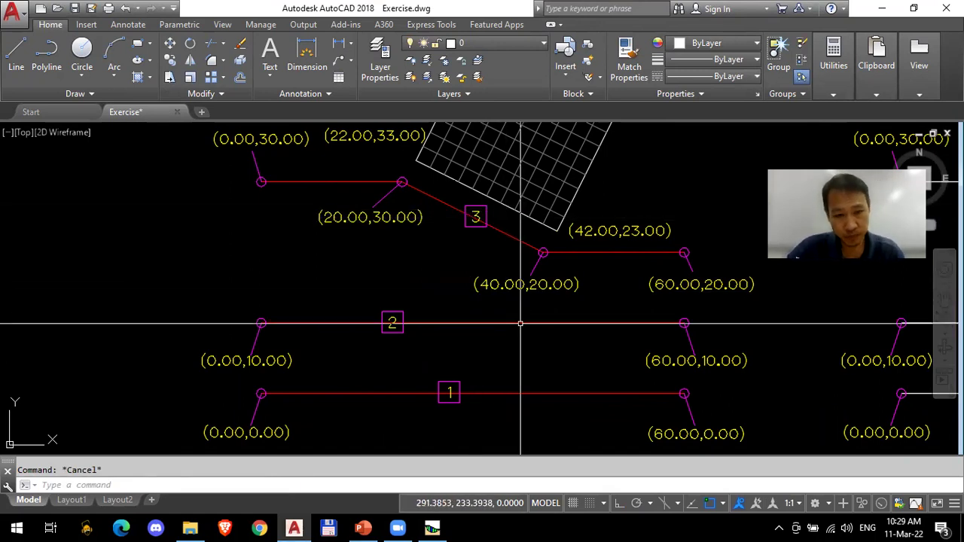
Step: Examine the endpoint coordinates of boundary lines 1 to 3 and the soil properties listed below the section
{"action": "left_click_drag", "start_coordinate": [308, 363], "coordinate": [306, 322]}
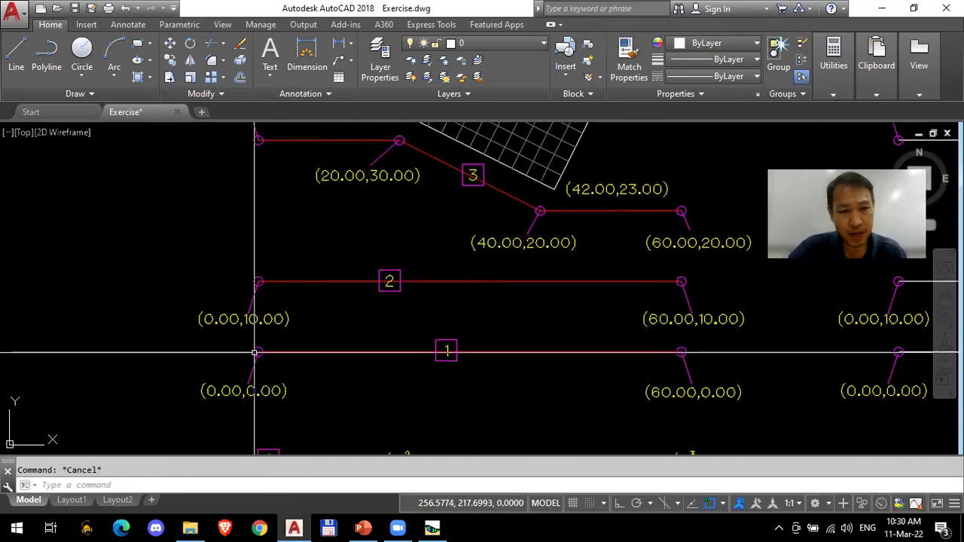
{"action": "left_click_drag", "start_coordinate": [583, 273], "coordinate": [595, 334]}
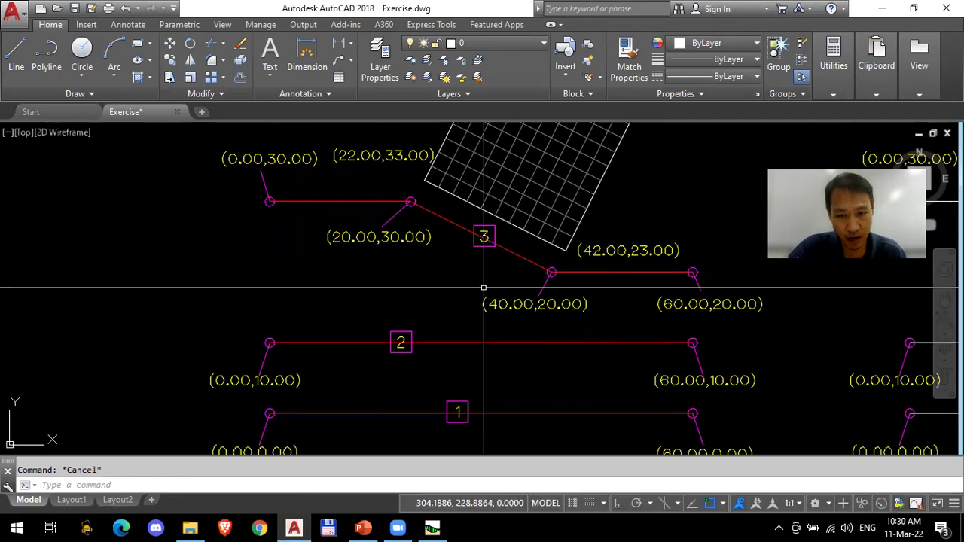
{"action": "mouse_move", "coordinate": [676, 292]}
{"action": "left_mouse_down"}
{"action": "mouse_move", "coordinate": [585, 276]}
{"action": "mouse_move", "coordinate": [314, 406]}
{"action": "left_mouse_up"}
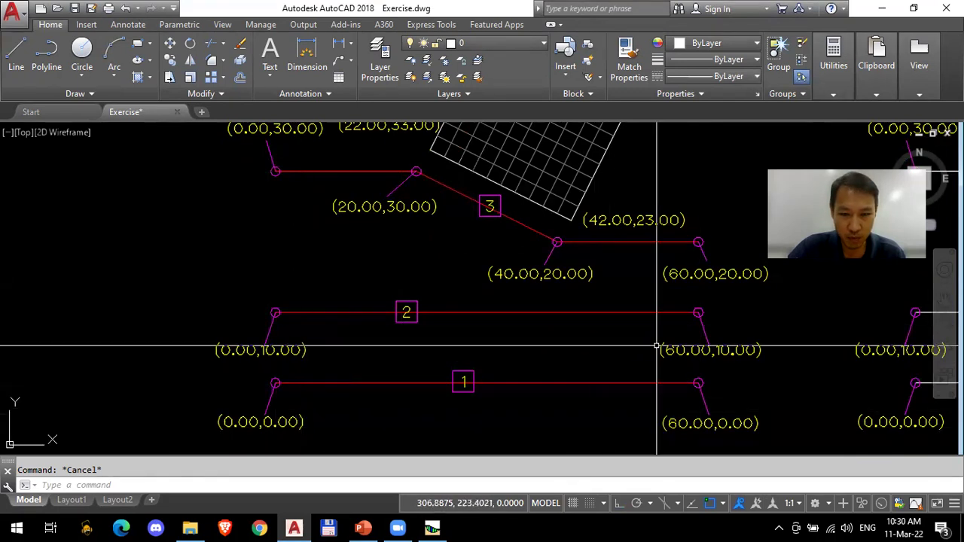
{"action": "left_click_drag", "start_coordinate": [618, 319], "coordinate": [622, 381]}
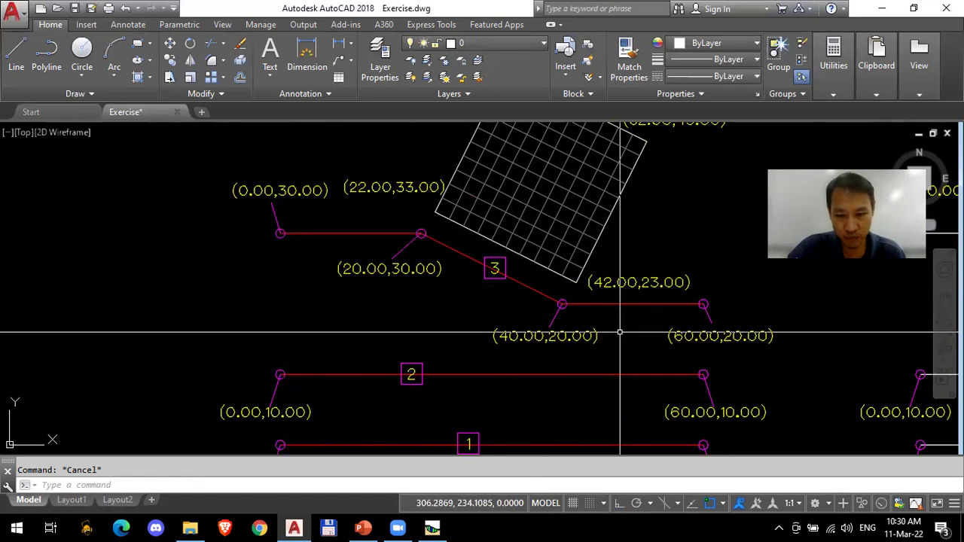
{"action": "left_click_drag", "start_coordinate": [619, 329], "coordinate": [599, 284]}
{"action": "left_click_drag", "start_coordinate": [417, 287], "coordinate": [393, 265]}
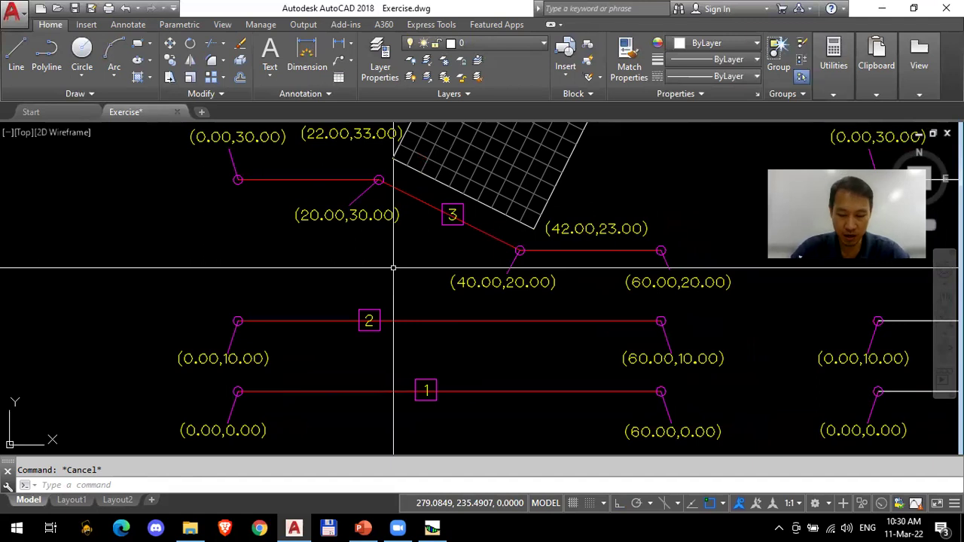
{"action": "mouse_move", "coordinate": [448, 294]}
{"action": "left_mouse_down"}
{"action": "mouse_move", "coordinate": [517, 230]}
{"action": "mouse_move", "coordinate": [497, 289]}
{"action": "left_mouse_up"}
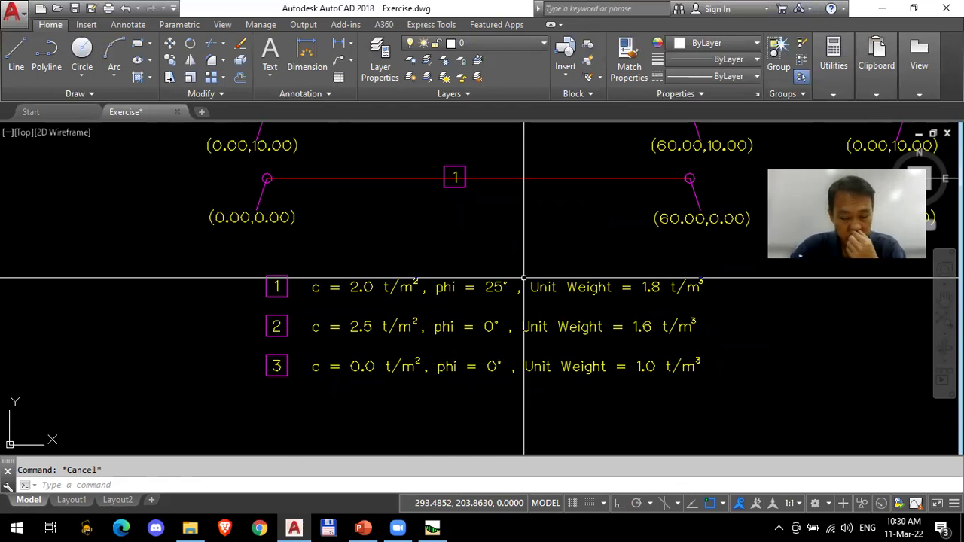
{"action": "scroll", "coordinate": [447, 248], "scroll_direction": "up", "scroll_amount": 3}
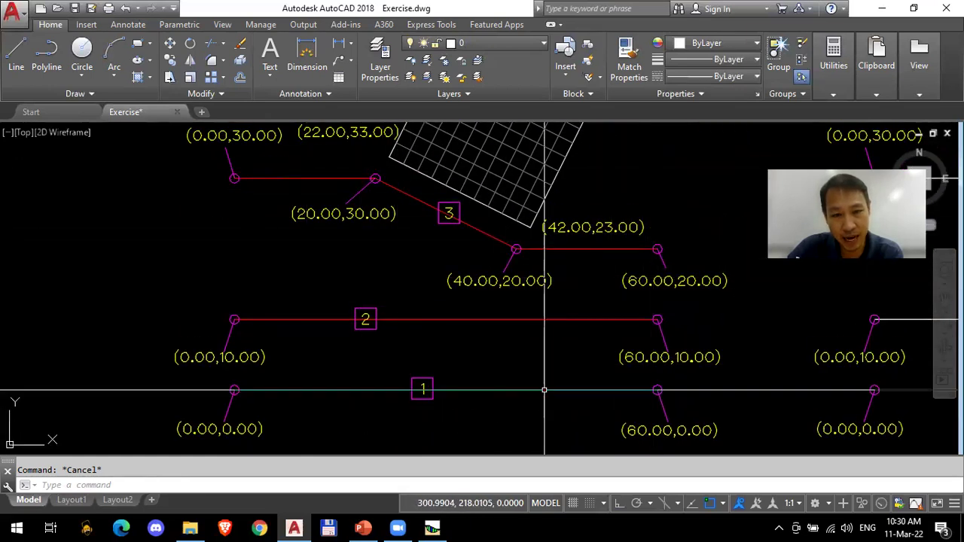
{"action": "scroll", "coordinate": [375, 338], "scroll_direction": "up", "scroll_amount": 5}
{"action": "left_click_drag", "start_coordinate": [375, 337], "coordinate": [275, 359]}
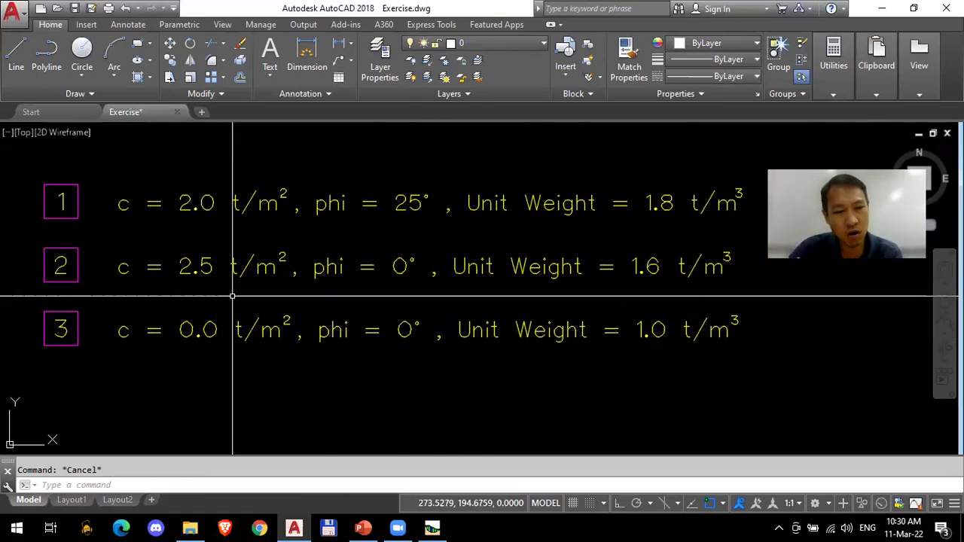
{"action": "left_click_drag", "start_coordinate": [190, 330], "coordinate": [208, 348]}
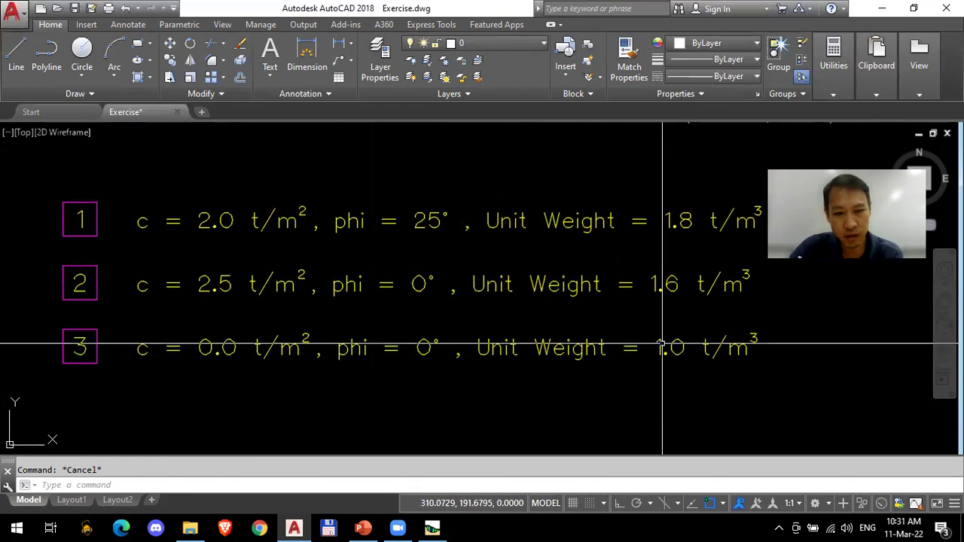
Step: Change the unit weight in soil 3's property text to 0.0 t/m³
{"action": "scroll", "coordinate": [521, 329], "scroll_direction": "down", "scroll_amount": 6}
{"action": "scroll", "coordinate": [496, 289], "scroll_direction": "up", "scroll_amount": 2}
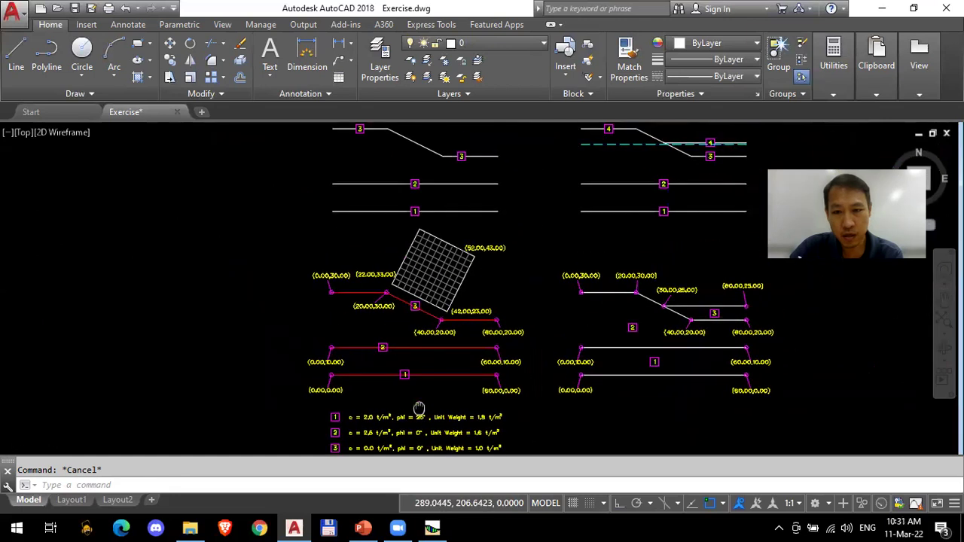
{"action": "scroll", "coordinate": [495, 301], "scroll_direction": "down", "scroll_amount": 2}
{"action": "scroll", "coordinate": [534, 323], "scroll_direction": "up", "scroll_amount": 3}
{"action": "scroll", "coordinate": [535, 324], "scroll_direction": "up", "scroll_amount": 8}
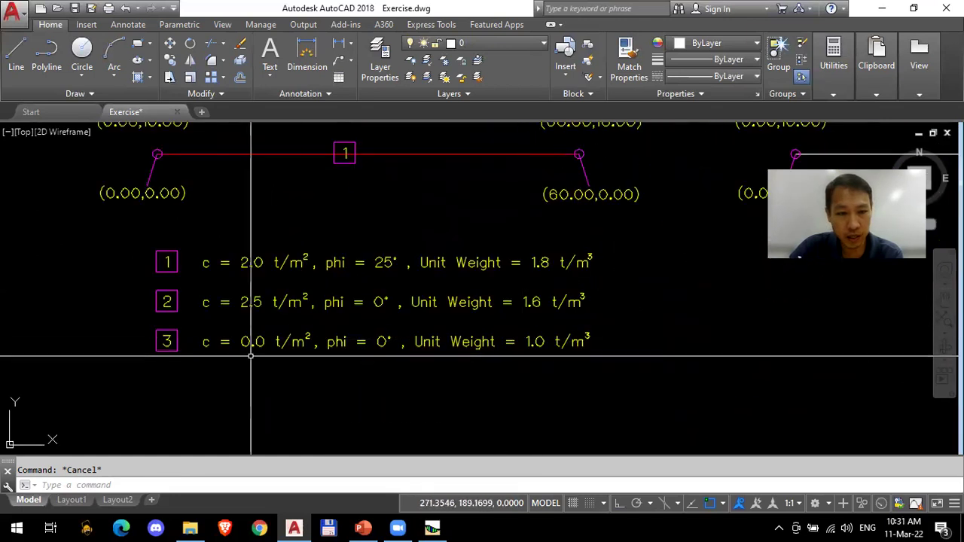
{"action": "scroll", "coordinate": [725, 349], "scroll_direction": "right", "scroll_amount": 5}
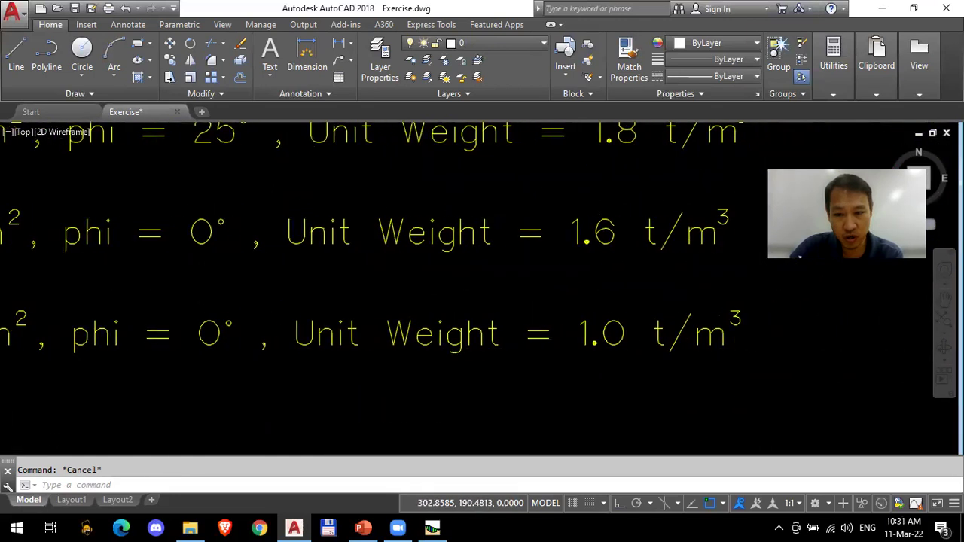
{"action": "left_click", "coordinate": [583, 332]}
{"action": "double_click", "coordinate": [582, 338]}
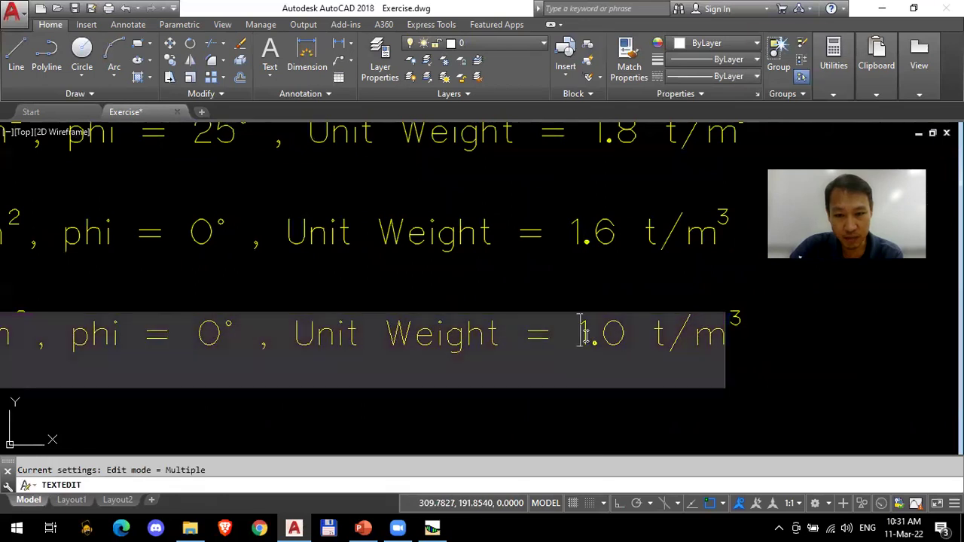
{"action": "left_click_drag", "start_coordinate": [578, 331], "coordinate": [590, 332]}
{"action": "type", "text": "0"}
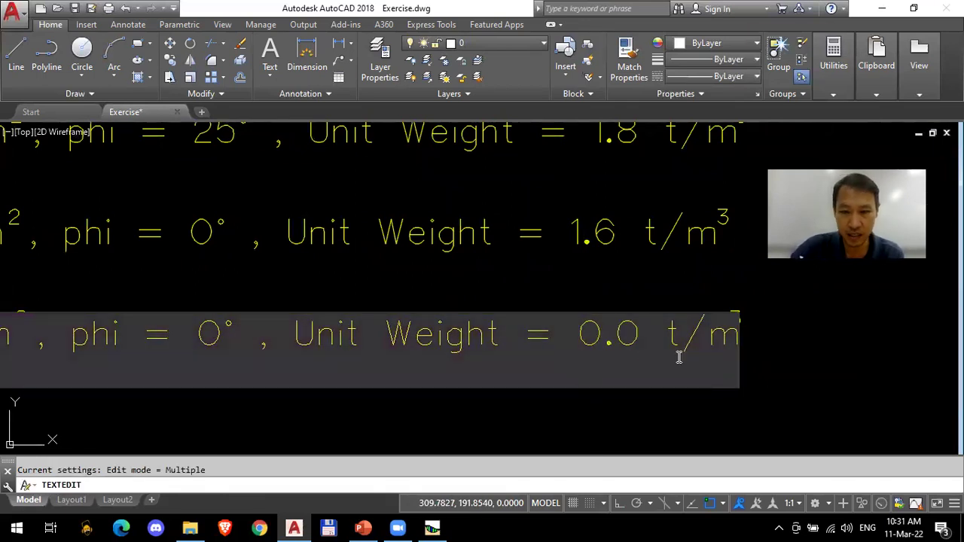
{"action": "left_click", "coordinate": [618, 407]}
{"action": "scroll", "coordinate": [618, 407], "scroll_direction": "down", "scroll_amount": 4}
{"action": "scroll", "coordinate": [527, 377], "scroll_direction": "left", "scroll_amount": 3}
{"action": "key", "text": "Escape"}
Step: Review the numbered boundary lines and the corner coordinates of the search grid above the slope
{"action": "scroll", "coordinate": [259, 357], "scroll_direction": "up", "scroll_amount": 3}
{"action": "scroll", "coordinate": [361, 238], "scroll_direction": "up", "scroll_amount": 5}
{"action": "scroll", "coordinate": [360, 239], "scroll_direction": "down", "scroll_amount": 2}
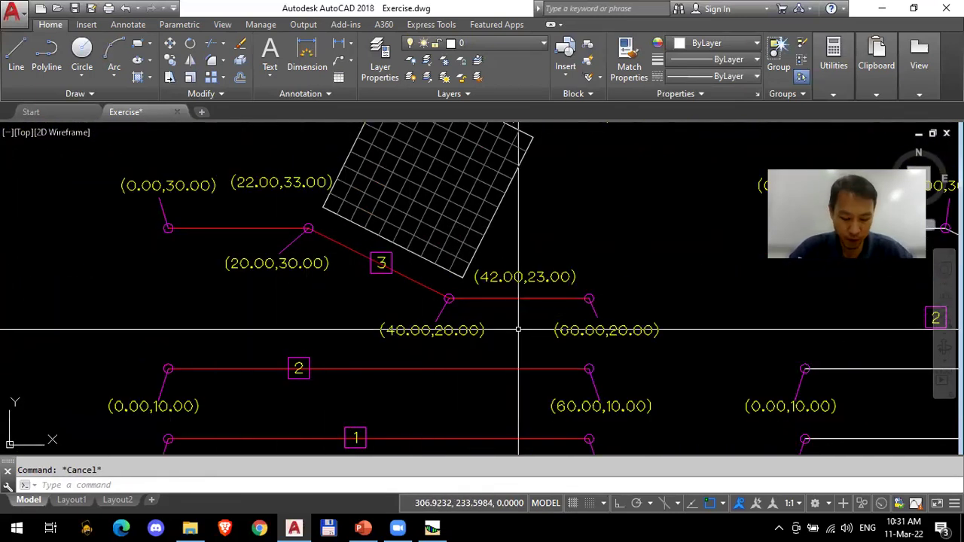
{"action": "left_click_drag", "start_coordinate": [466, 372], "coordinate": [509, 297]}
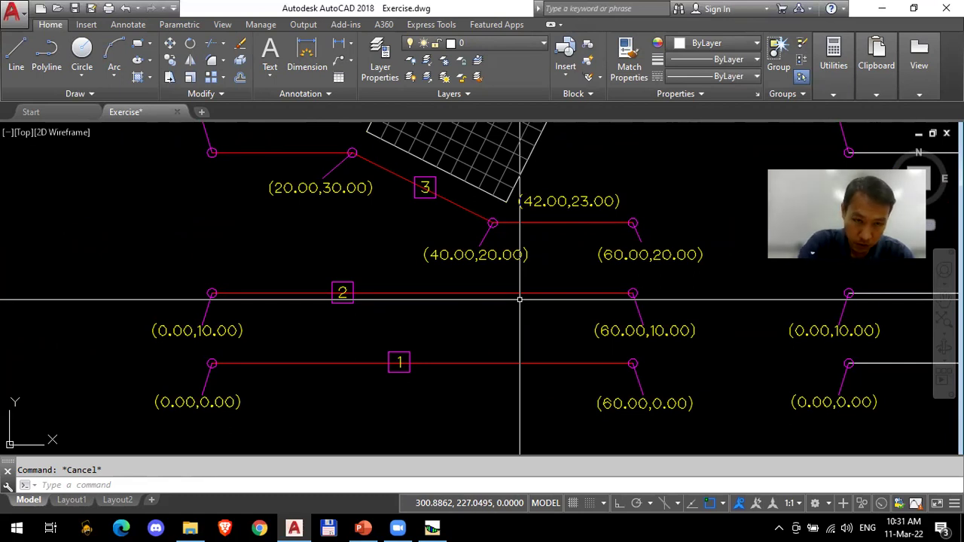
{"action": "mouse_move", "coordinate": [519, 299]}
{"action": "left_mouse_down"}
{"action": "mouse_move", "coordinate": [494, 312]}
{"action": "mouse_move", "coordinate": [497, 386]}
{"action": "left_mouse_up"}
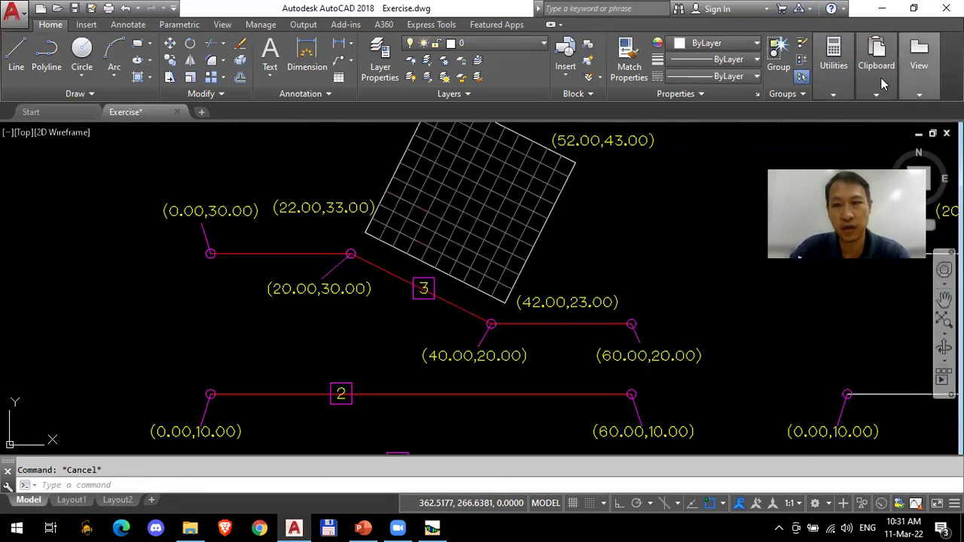
Step: Minimize the drawing and the course folder, and switch back to the new project in KUslope
{"action": "left_click", "coordinate": [881, 9]}
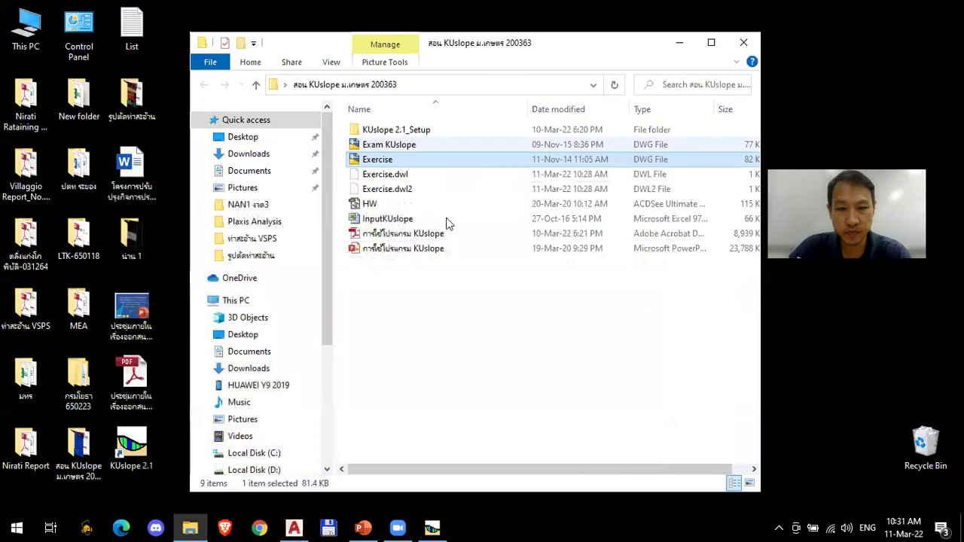
{"action": "left_click", "coordinate": [677, 43]}
{"action": "left_click", "coordinate": [431, 527]}
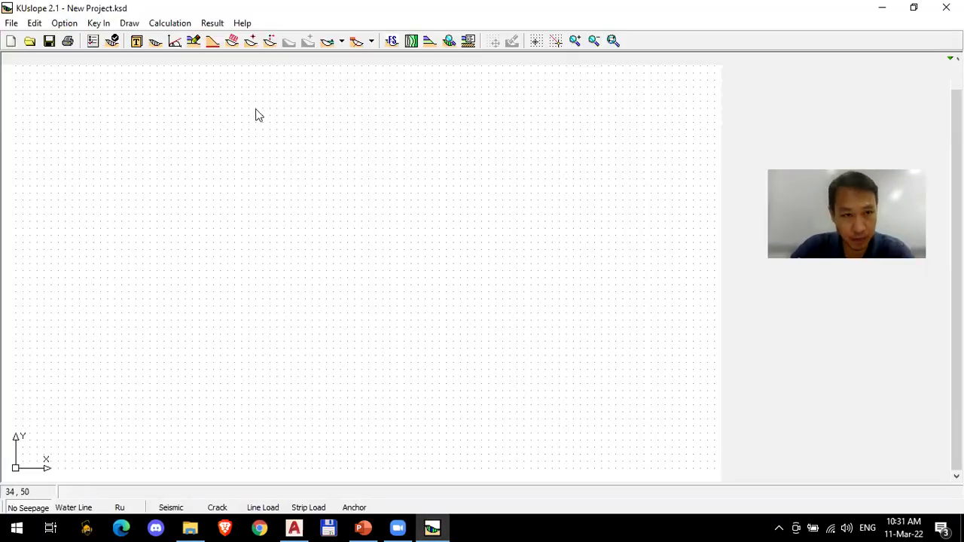
Step: Start a new, empty slope project
{"action": "left_click", "coordinate": [11, 41]}
{"action": "left_click", "coordinate": [481, 310]}
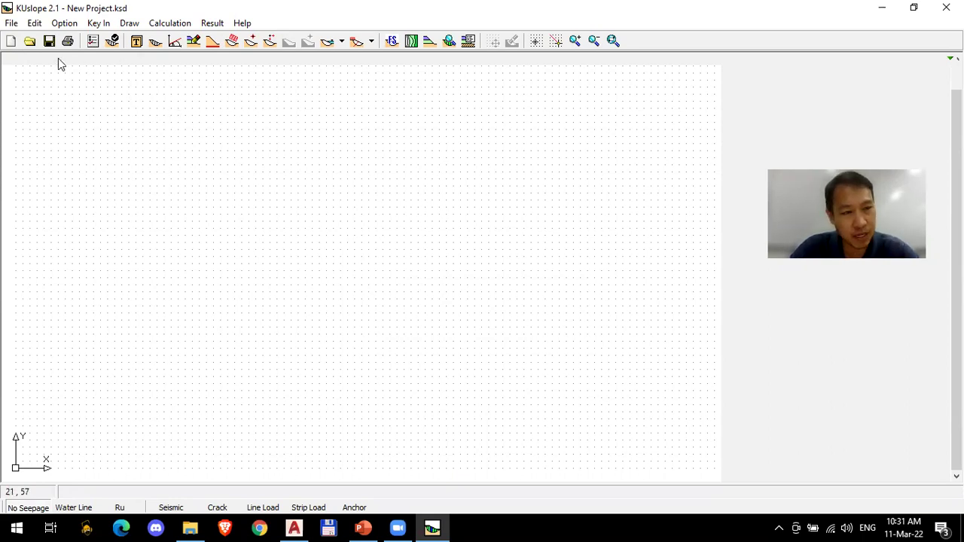
{"action": "left_click", "coordinate": [10, 42]}
{"action": "left_click", "coordinate": [484, 311]}
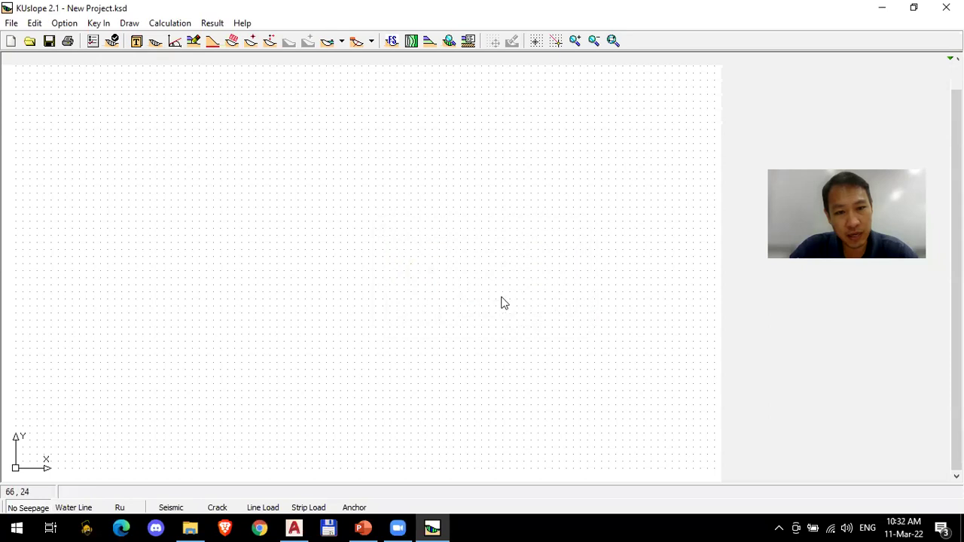
Step: Set the analysis to use the Ordinary, Simplified Bishop, Simplified Janbu and Spencer methods
{"action": "left_click", "coordinate": [136, 42]}
{"action": "left_click", "coordinate": [34, 77]}
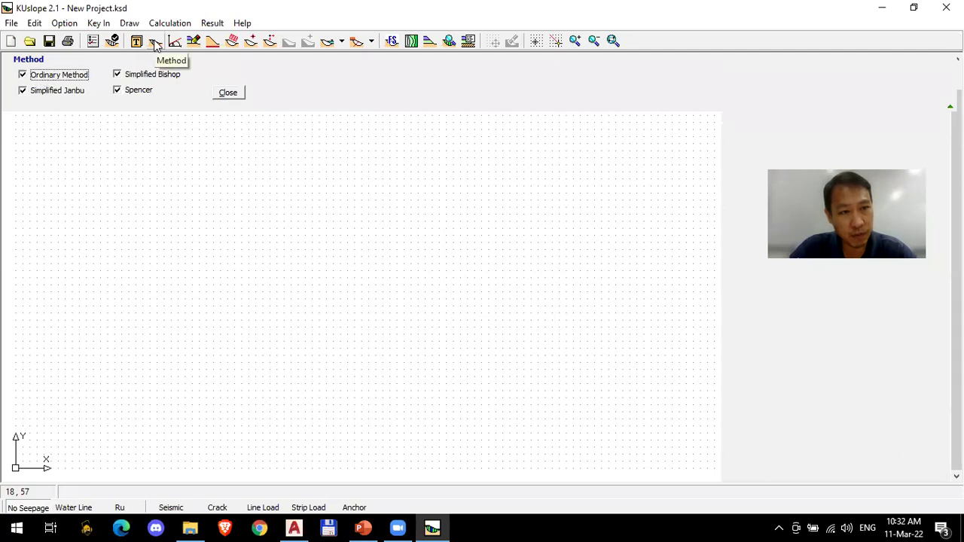
{"action": "left_click", "coordinate": [218, 91]}
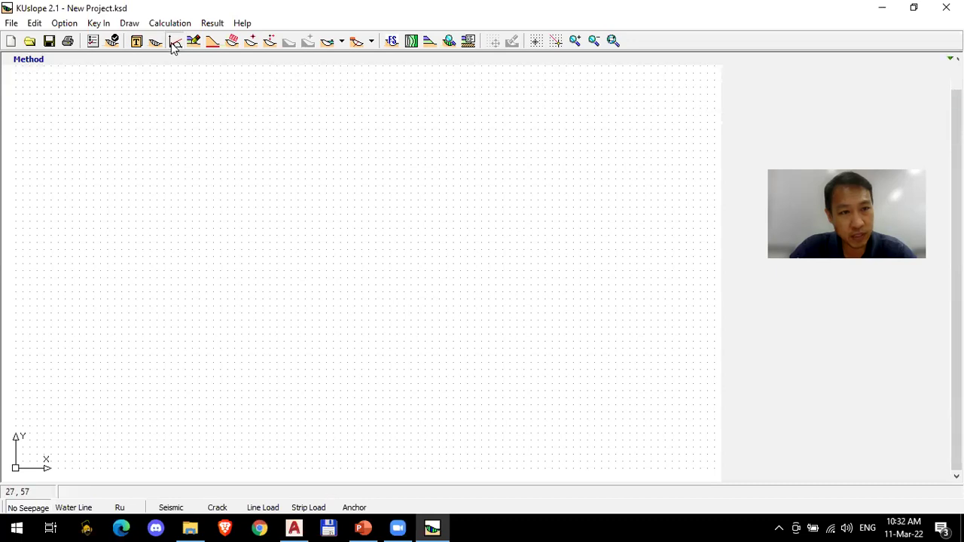
Step: Define soil 1 as Mohr-Coulomb material with cohesion 2, phi 25, unit weight 1.8 and description Soil 1
{"action": "left_click", "coordinate": [174, 42]}
{"action": "left_click_drag", "start_coordinate": [421, 168], "coordinate": [417, 107]}
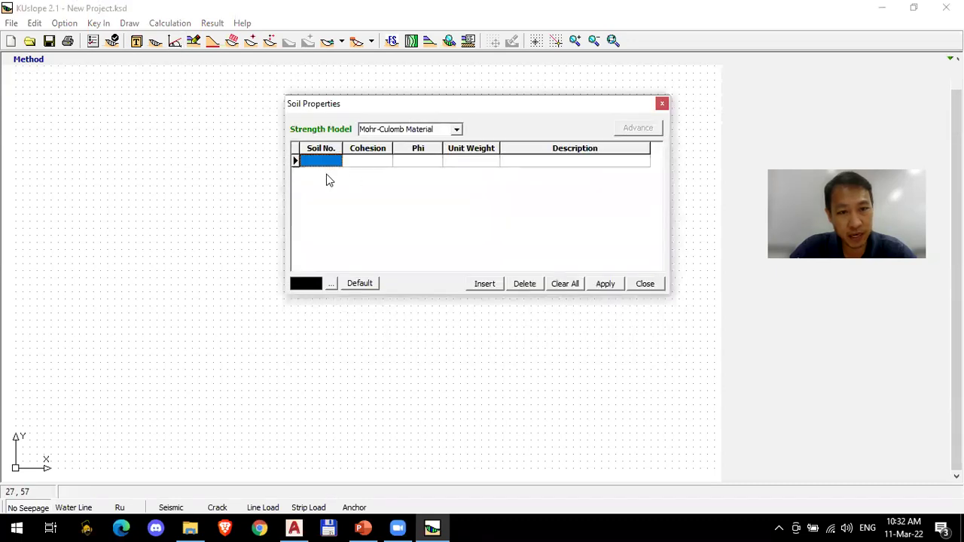
{"action": "type", "text": "1"}
{"action": "key", "text": "Tab"}
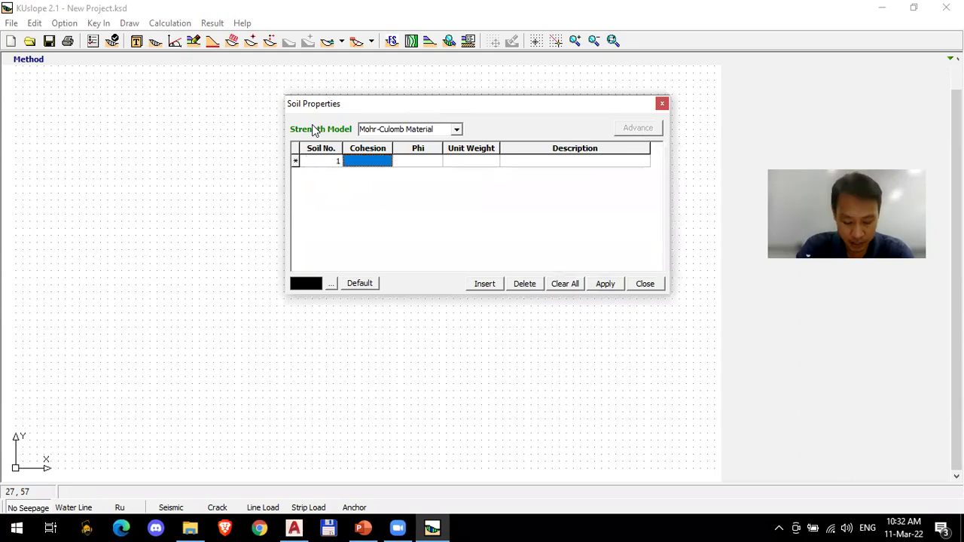
{"action": "type", "text": "2"}
{"action": "key", "text": "Tab"}
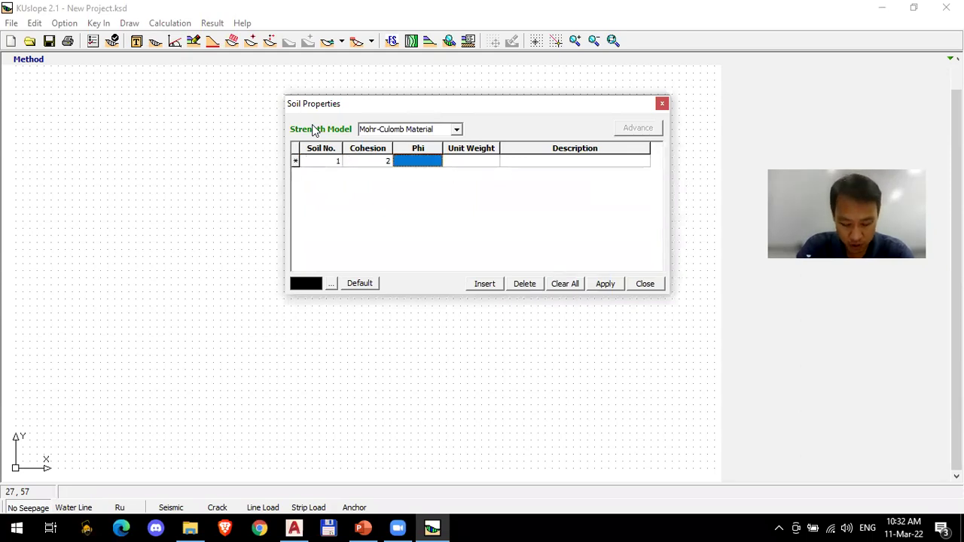
{"action": "type", "text": "25"}
{"action": "key", "text": "Tab"}
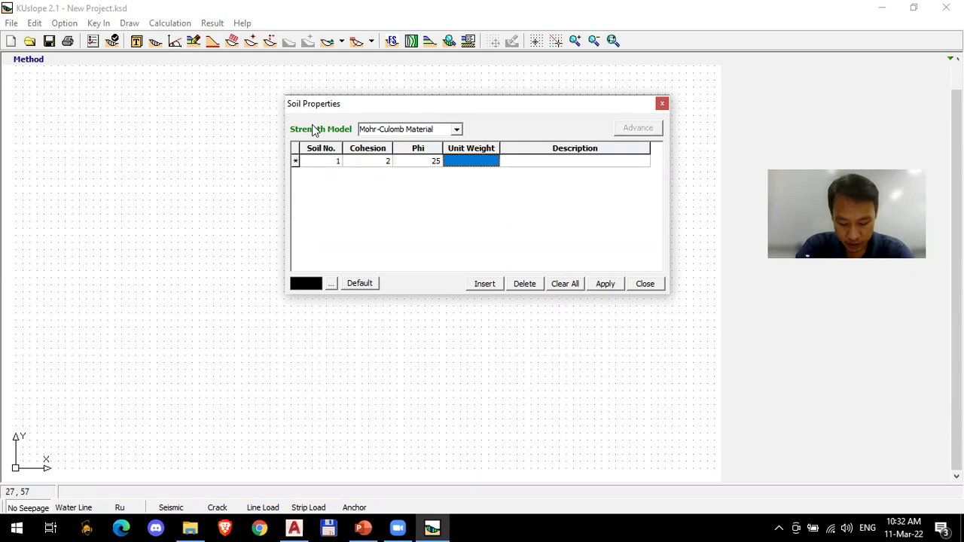
{"action": "type", "text": "1.8"}
{"action": "key", "text": "Tab"}
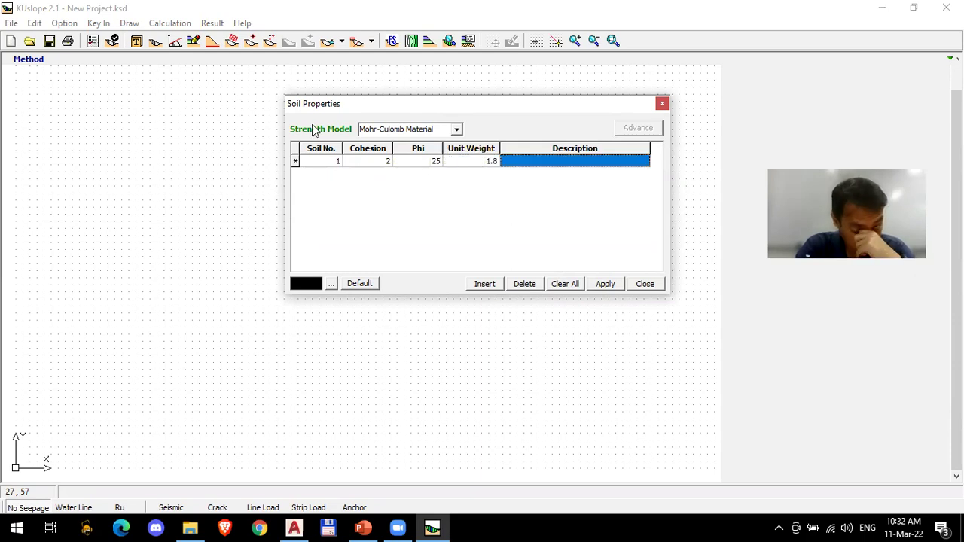
{"action": "type", "text": "Soil 1"}
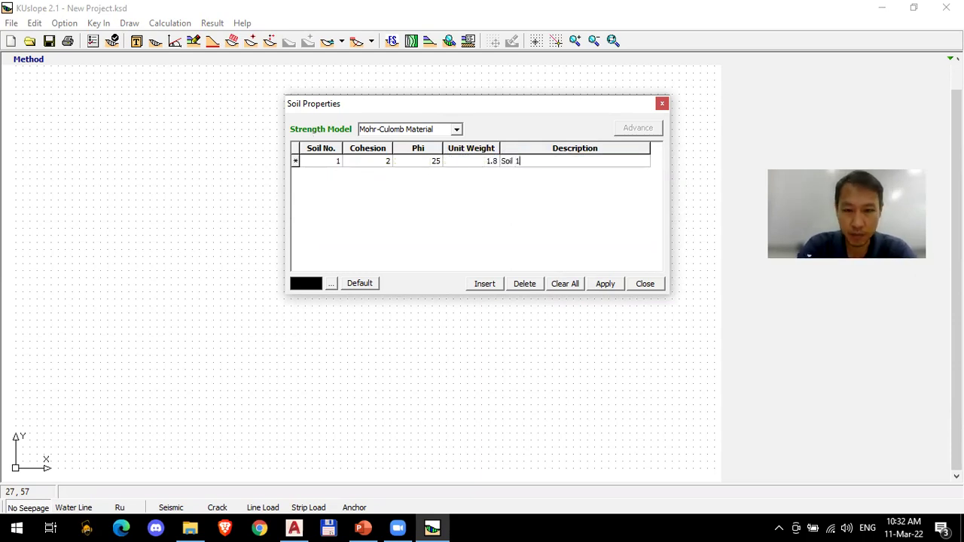
Step: Add soil 2 with cohesion 2.5, phi 0, unit weight 1.6 and description Soil 2
{"action": "key", "text": "Tab"}
{"action": "type", "text": "2"}
{"action": "key", "text": "Tab"}
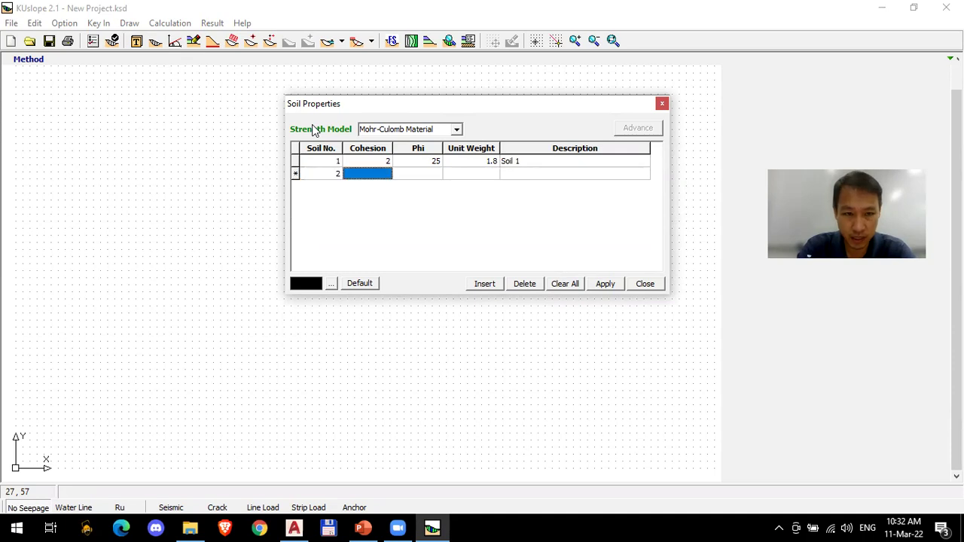
{"action": "type", "text": "2.5"}
{"action": "key", "text": "Tab"}
{"action": "type", "text": "0"}
{"action": "key", "text": "Tab"}
{"action": "type", "text": "1.6"}
{"action": "key", "text": "Tab"}
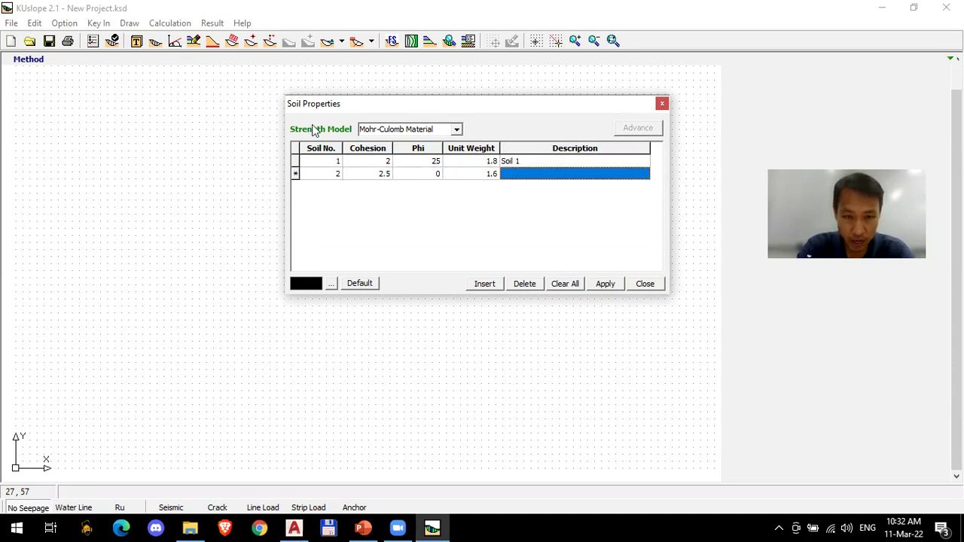
{"action": "type", "text": "Soil 2"}
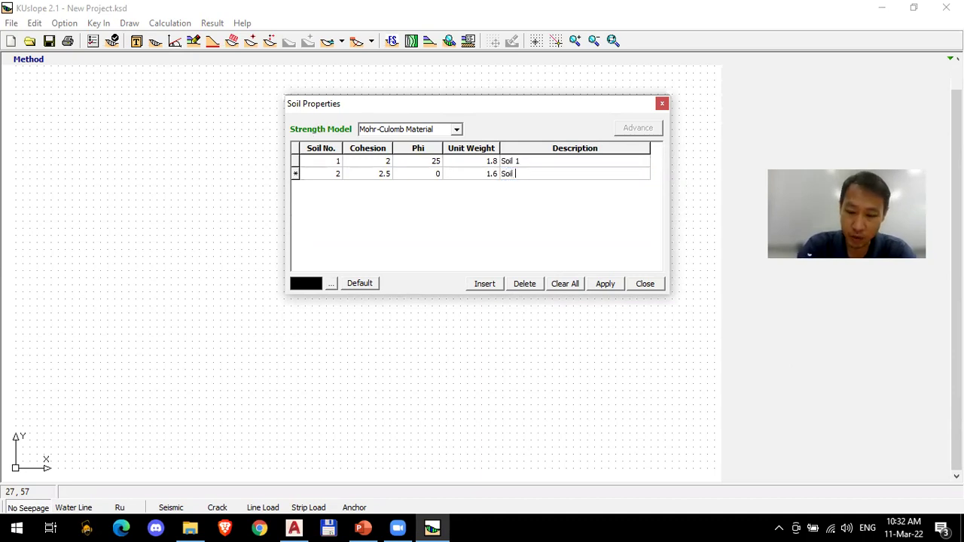
Step: Add soil 3 with cohesion, phi and unit weight all 0 and description Air
{"action": "key", "text": "Tab"}
{"action": "type", "text": "3"}
{"action": "key", "text": "Tab"}
{"action": "type", "text": "0"}
{"action": "key", "text": "Tab"}
{"action": "type", "text": "0"}
{"action": "key", "text": "Tab"}
{"action": "type", "text": "0"}
{"action": "key", "text": "Tab"}
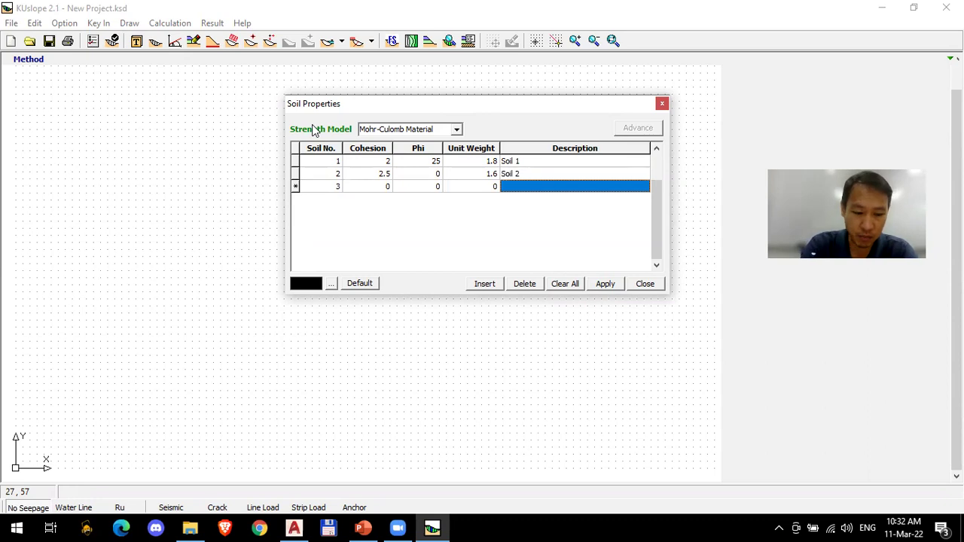
{"action": "type", "text": "Air"}
{"action": "key", "text": "Tab"}
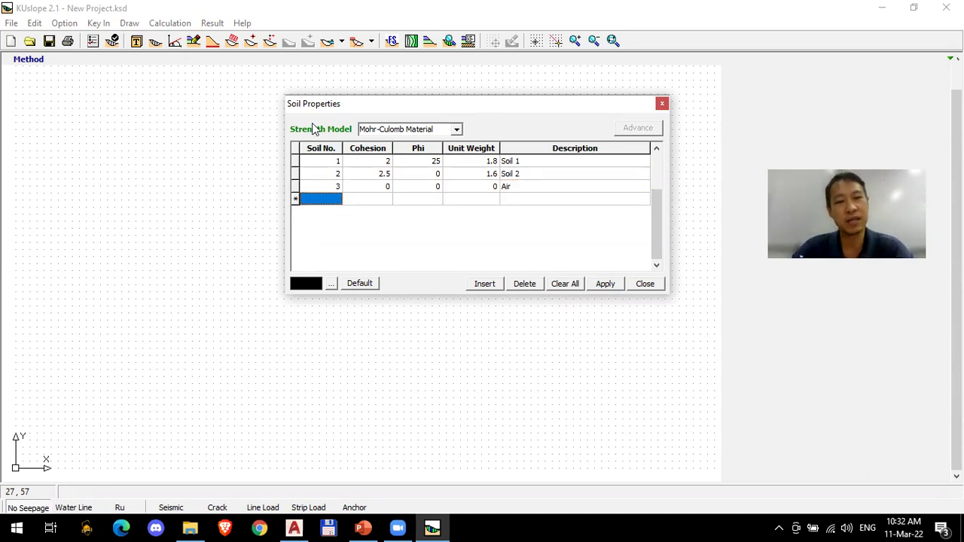
Step: Review the cohesion, phi and unit weight values entered for the three soils
{"action": "left_click", "coordinate": [386, 186]}
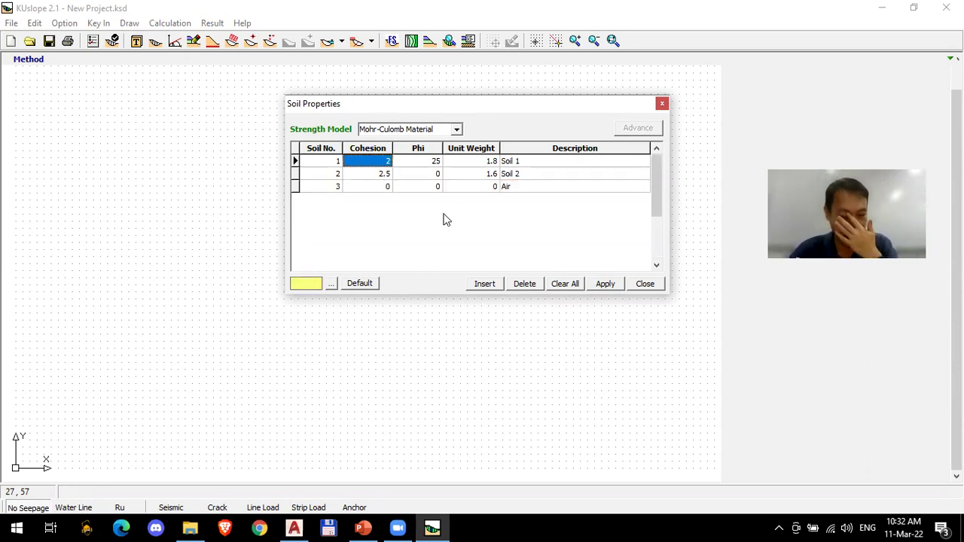
{"action": "left_click", "coordinate": [487, 162]}
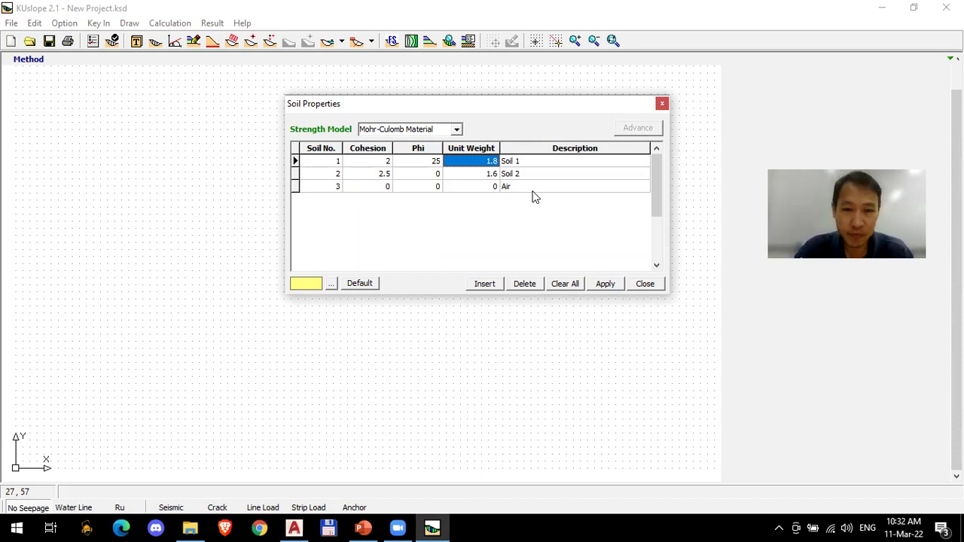
{"action": "left_click", "coordinate": [473, 174]}
{"action": "left_click", "coordinate": [475, 162]}
{"action": "left_click", "coordinate": [369, 161]}
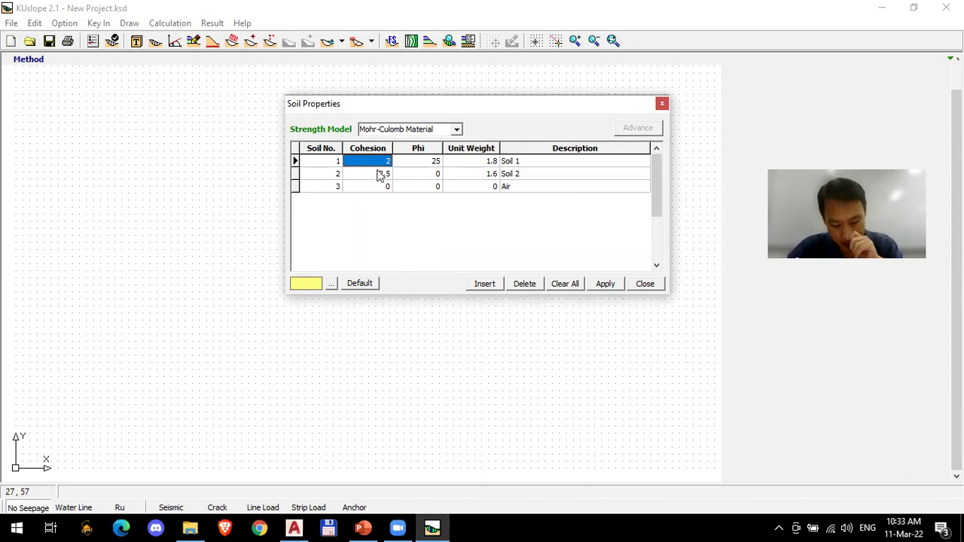
{"action": "left_click", "coordinate": [381, 176]}
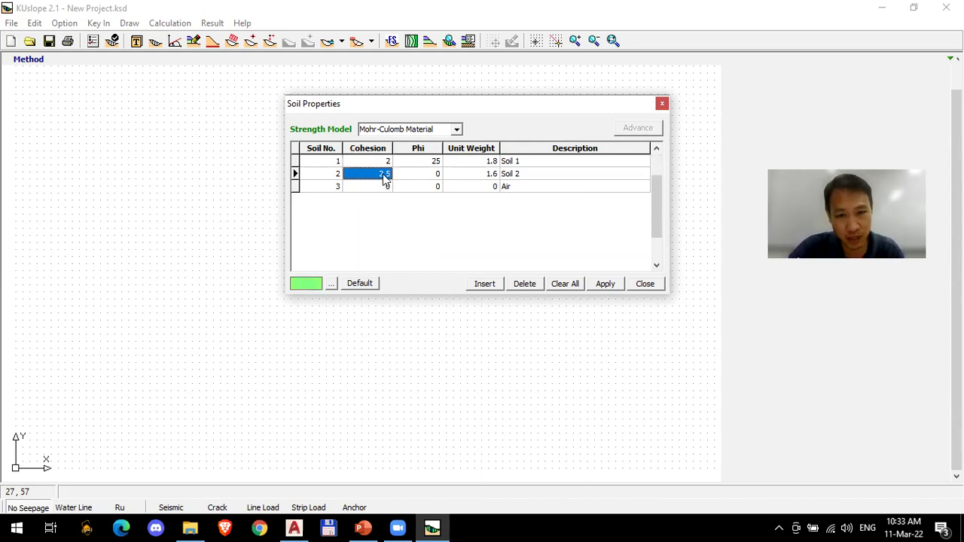
{"action": "left_click", "coordinate": [419, 161]}
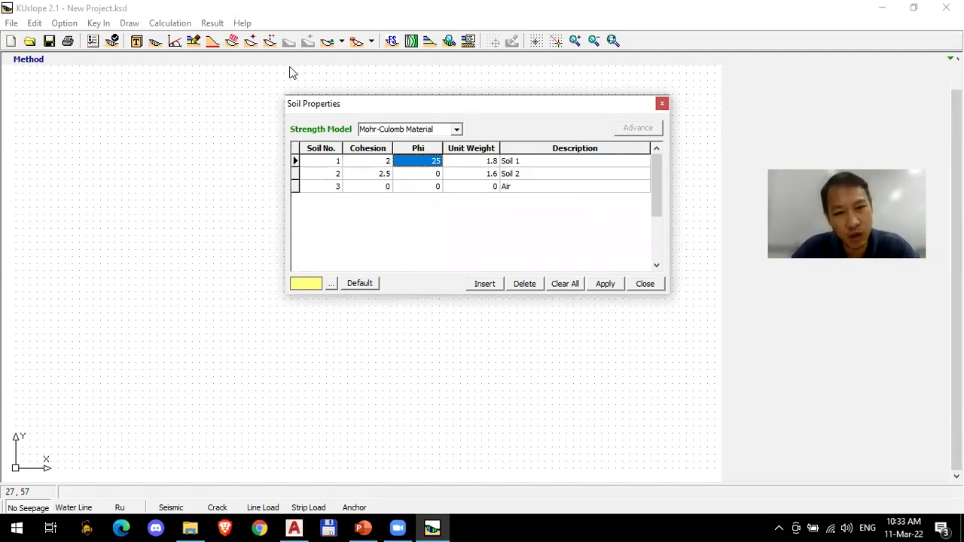
{"action": "left_click", "coordinate": [357, 165]}
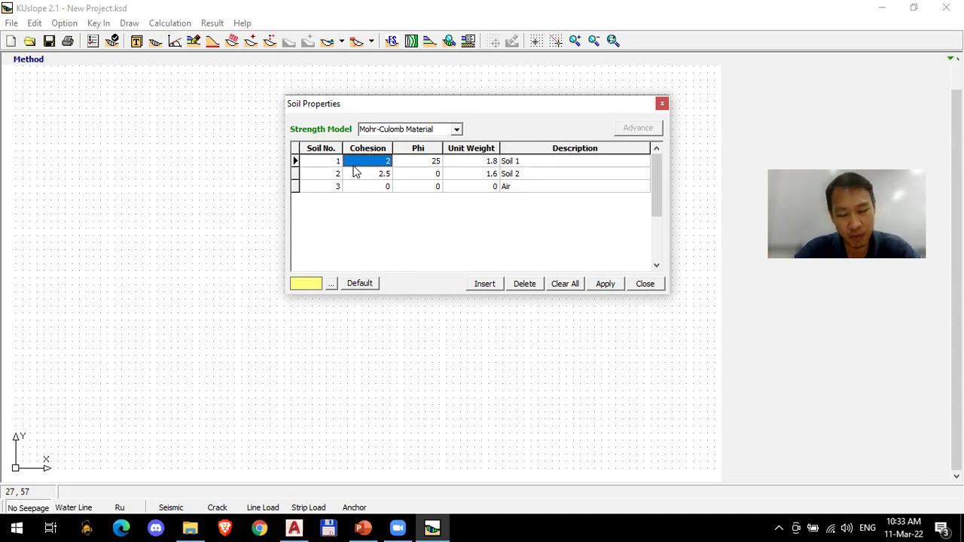
Step: Apply the soil properties, recheck the cohesion values of the three soils and close the soil table
{"action": "left_click", "coordinate": [612, 285]}
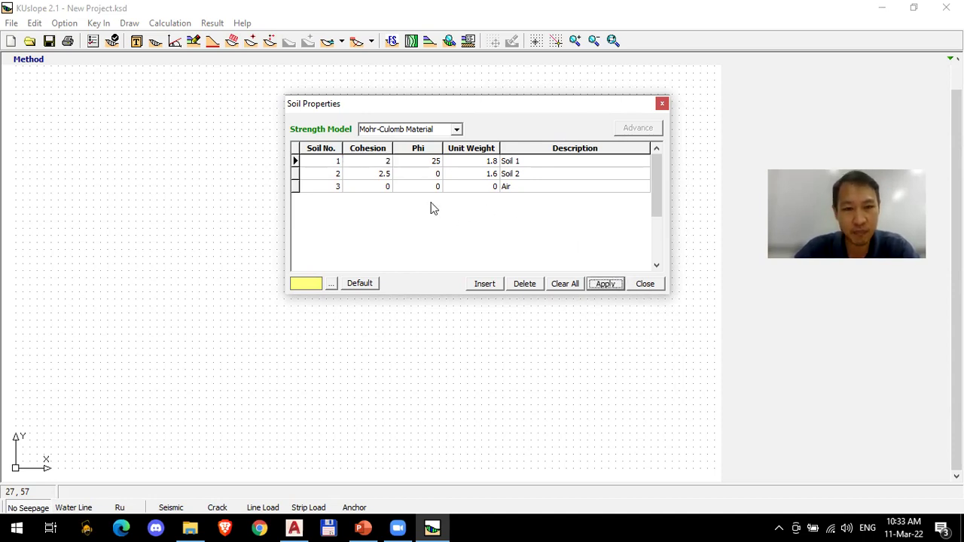
{"action": "left_click", "coordinate": [369, 174]}
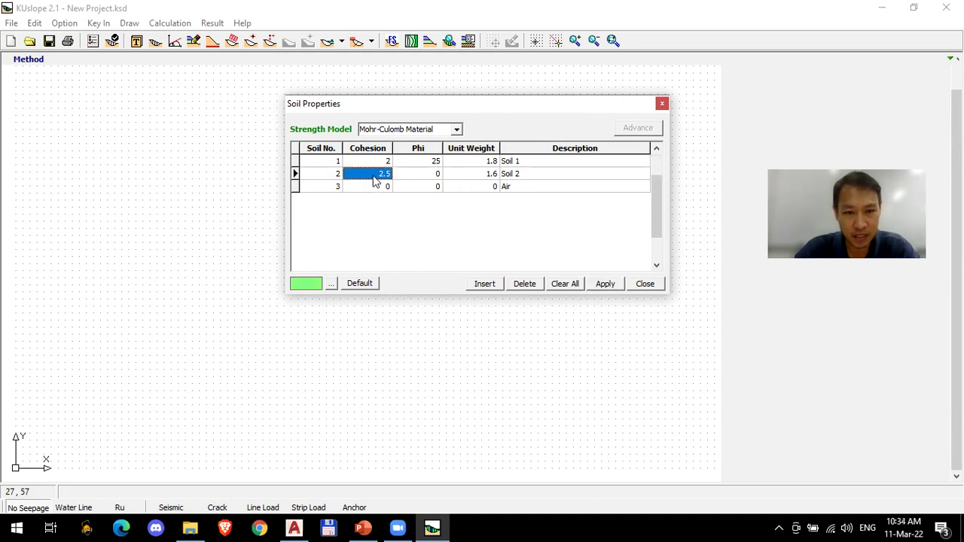
{"action": "left_click", "coordinate": [374, 163]}
{"action": "left_click", "coordinate": [381, 174]}
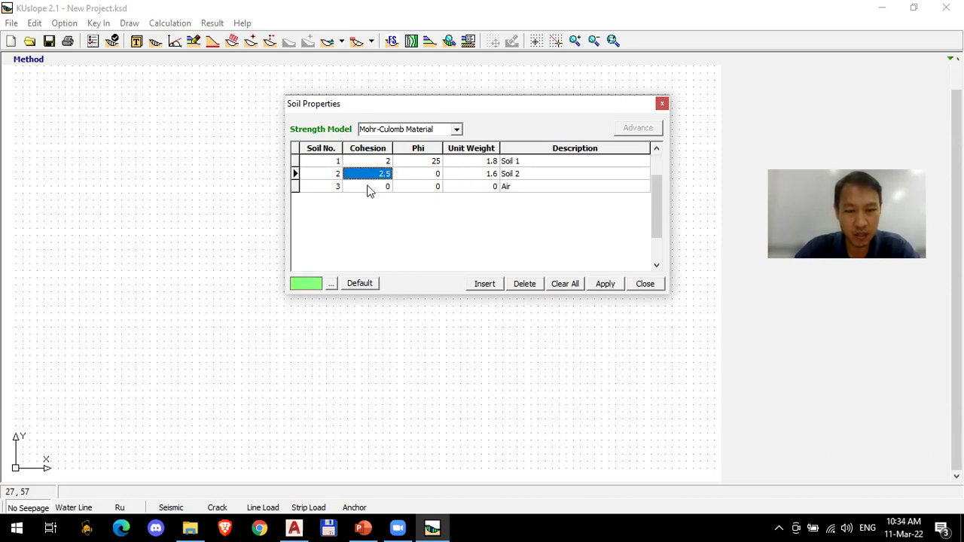
{"action": "left_click", "coordinate": [369, 186]}
{"action": "left_click", "coordinate": [639, 286]}
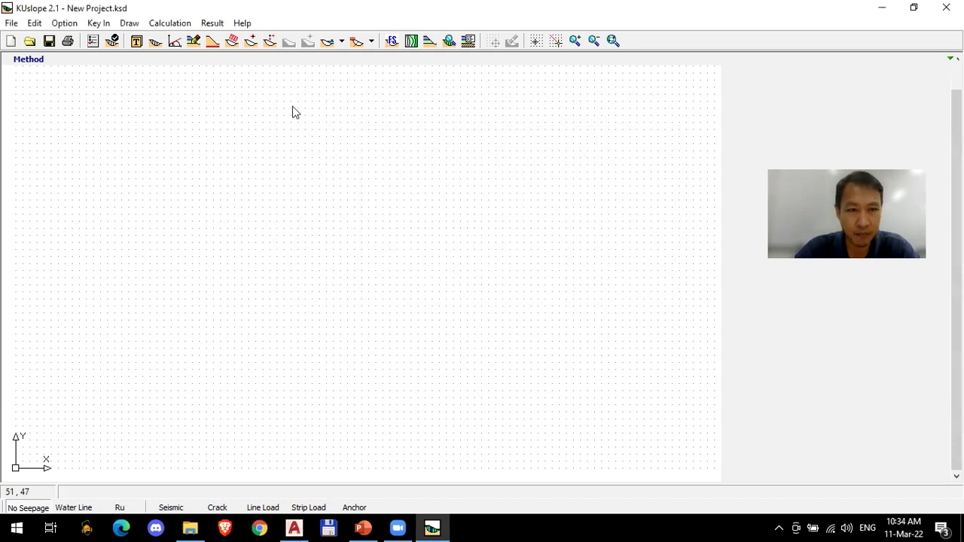
Step: Draw the bottom boundary line for soil 1 from (0, 0) to (60, 0)
{"action": "left_click", "coordinate": [195, 46]}
{"action": "left_click", "coordinate": [159, 80]}
{"action": "left_click", "coordinate": [159, 81]}
{"action": "left_click", "coordinate": [157, 80]}
{"action": "left_click", "coordinate": [105, 92]}
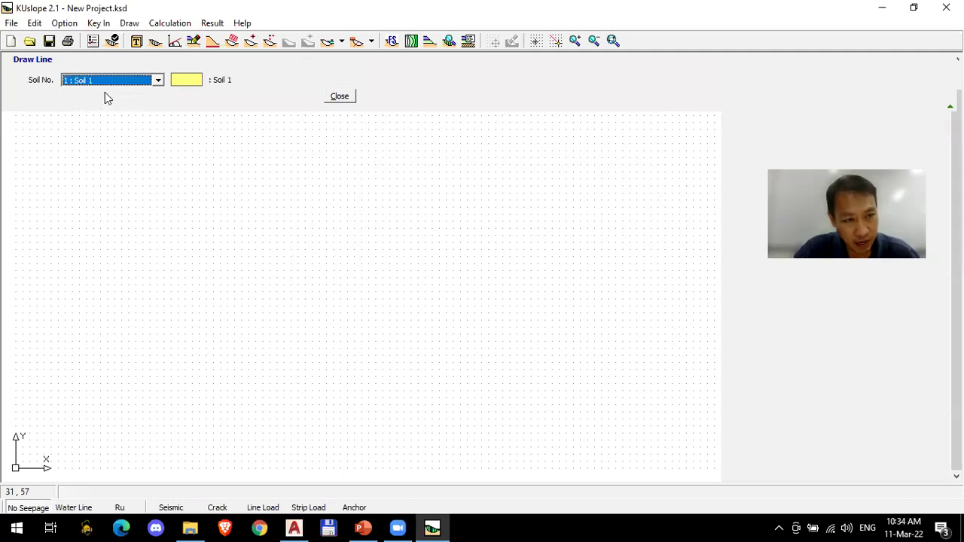
{"action": "left_click", "coordinate": [158, 80]}
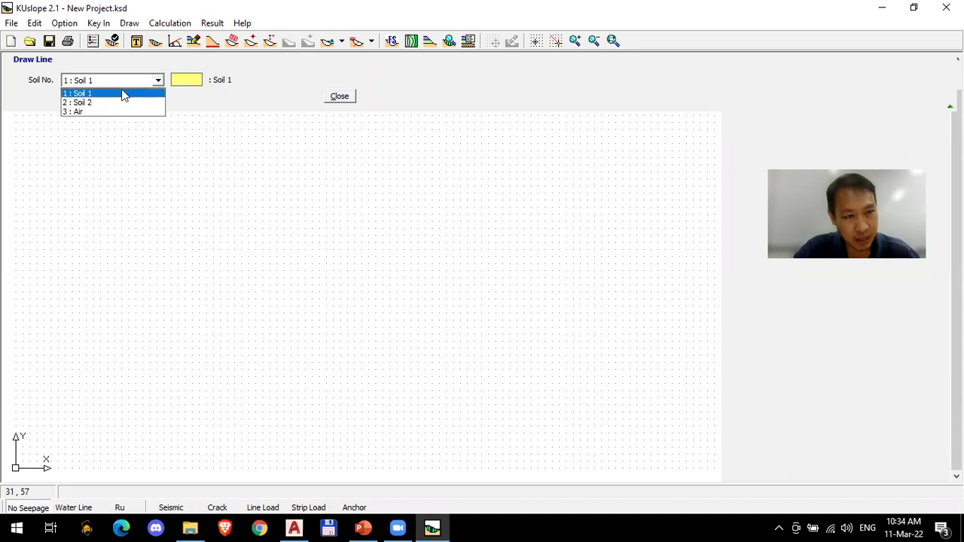
{"action": "left_click", "coordinate": [124, 94]}
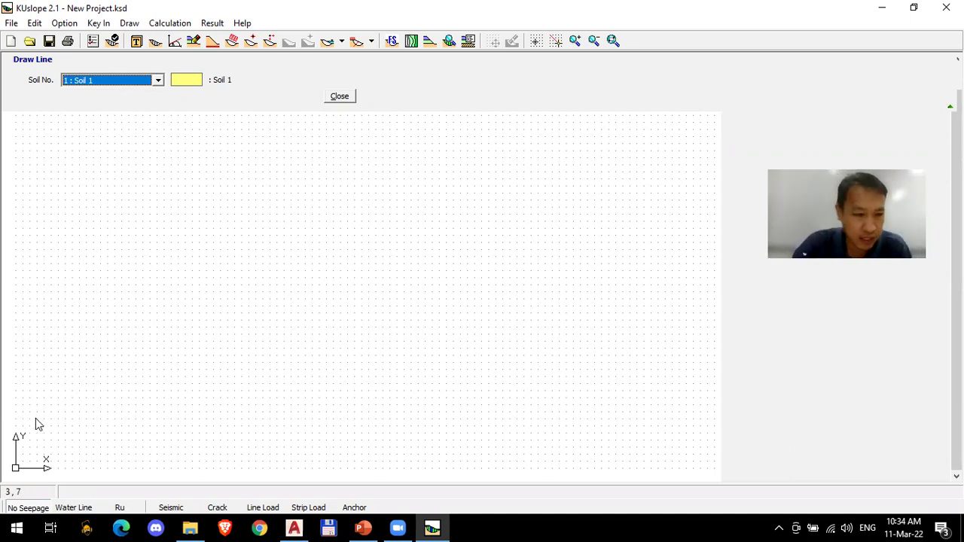
{"action": "left_click", "coordinate": [16, 468]}
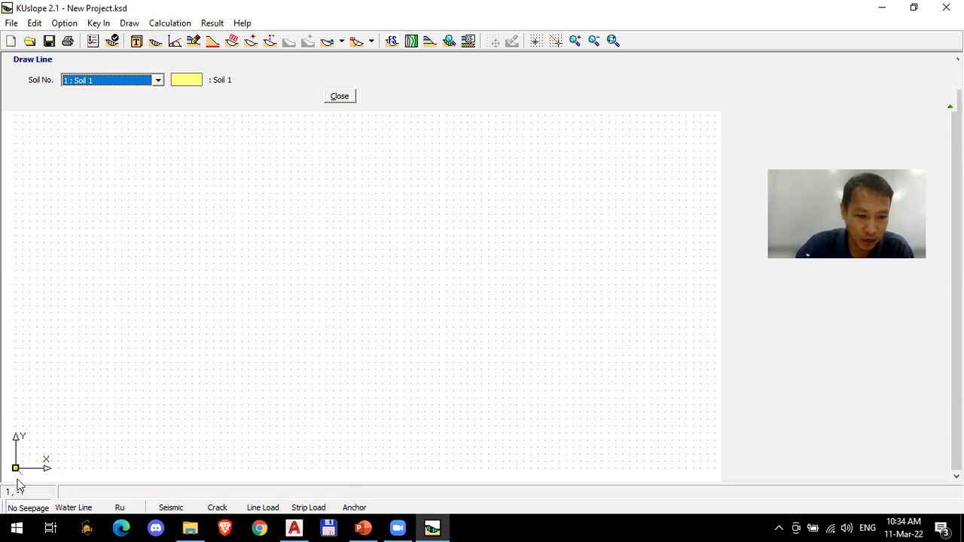
{"action": "left_click", "coordinate": [439, 468]}
{"action": "right_click", "coordinate": [509, 283]}
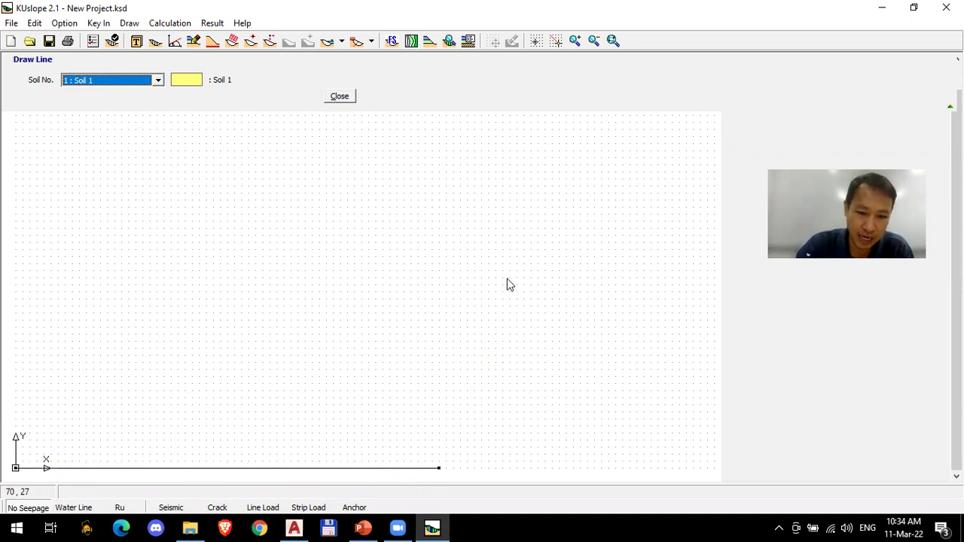
Step: Draw a horizontal boundary line assigned to soil 2 from (0, 10) to (60, 10)
{"action": "left_click", "coordinate": [157, 79]}
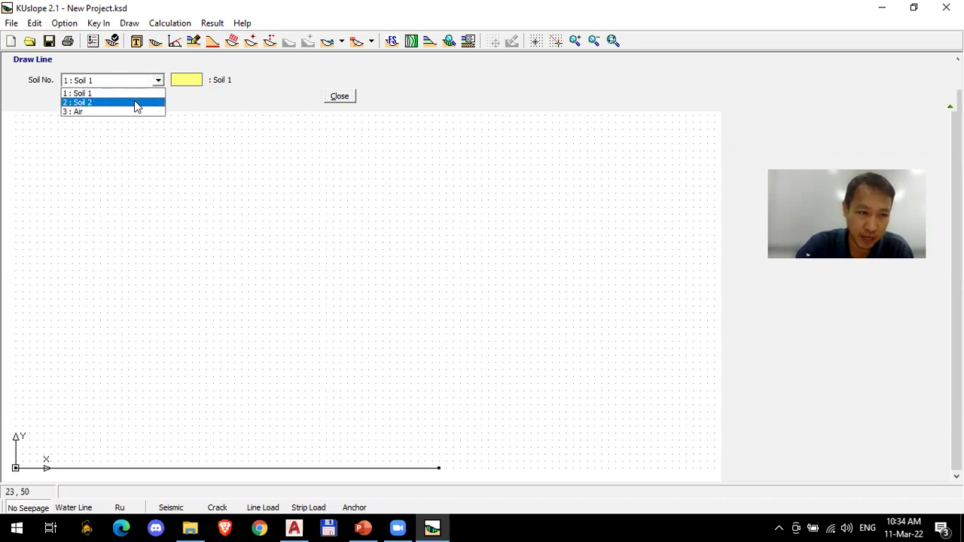
{"action": "left_click", "coordinate": [134, 101]}
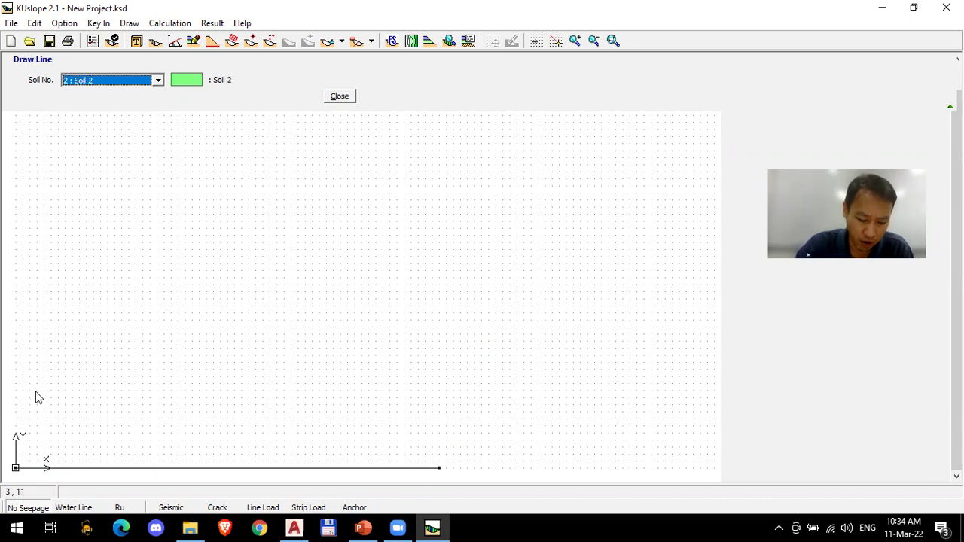
{"action": "left_click", "coordinate": [15, 399]}
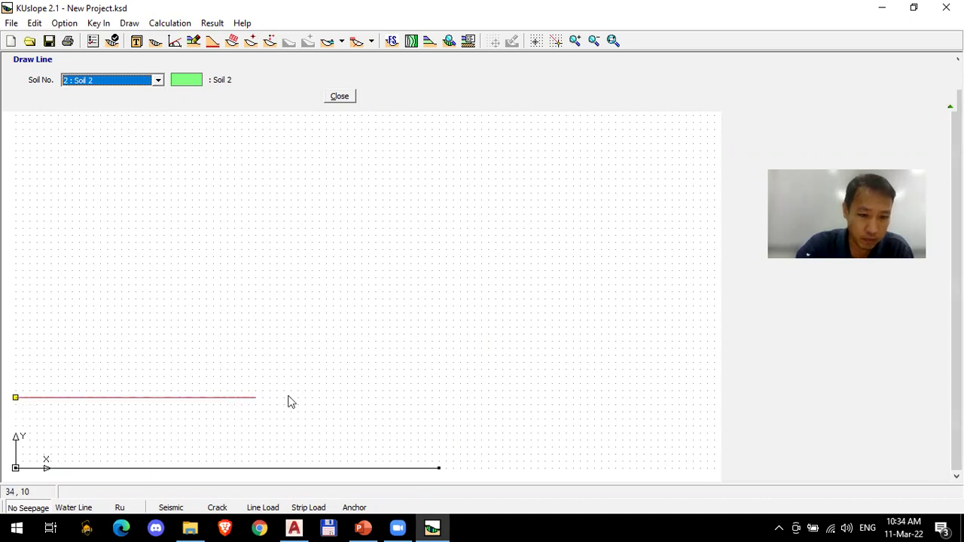
{"action": "left_click", "coordinate": [439, 399]}
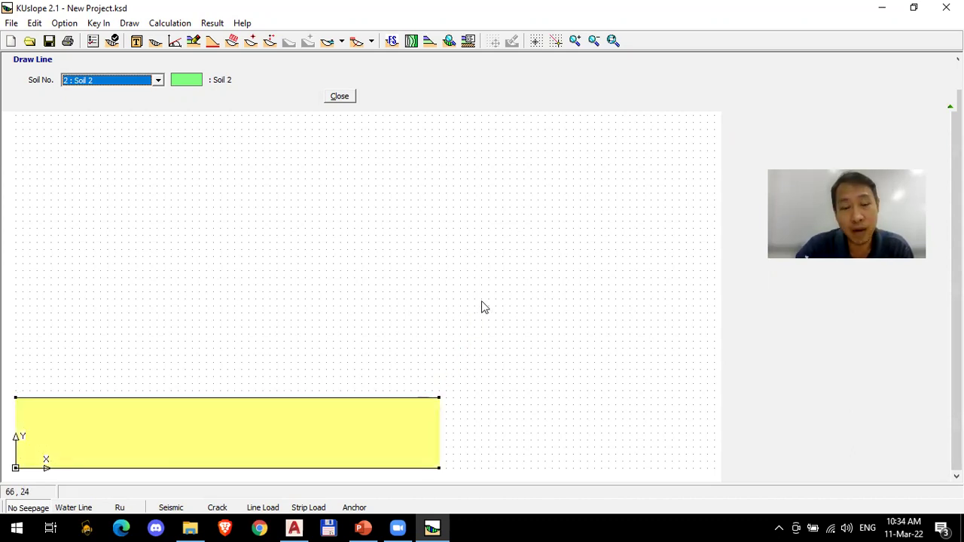
Step: Draw the ground surface line assigned to Air through (0, 30), (20, 30), (40, 20) and (60, 20)
{"action": "left_click", "coordinate": [159, 81]}
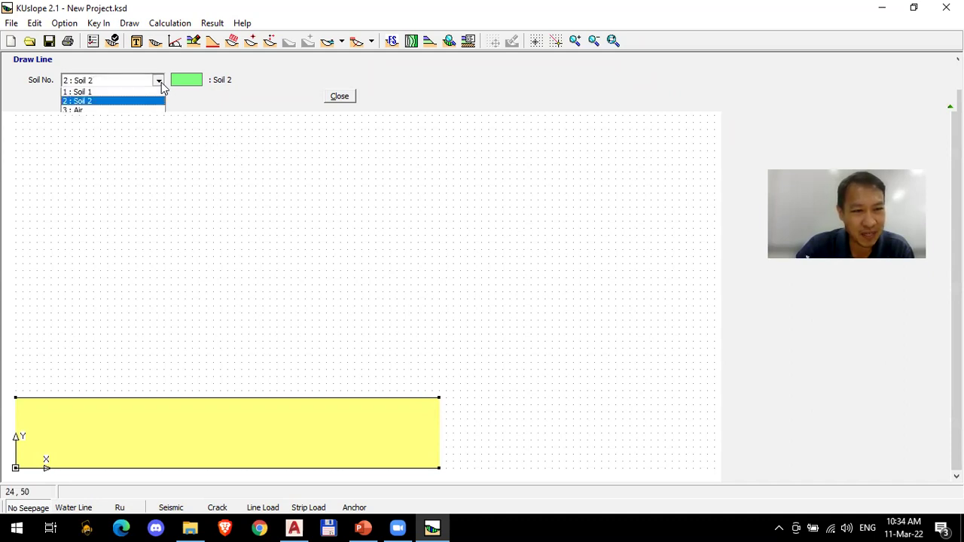
{"action": "left_click", "coordinate": [125, 113]}
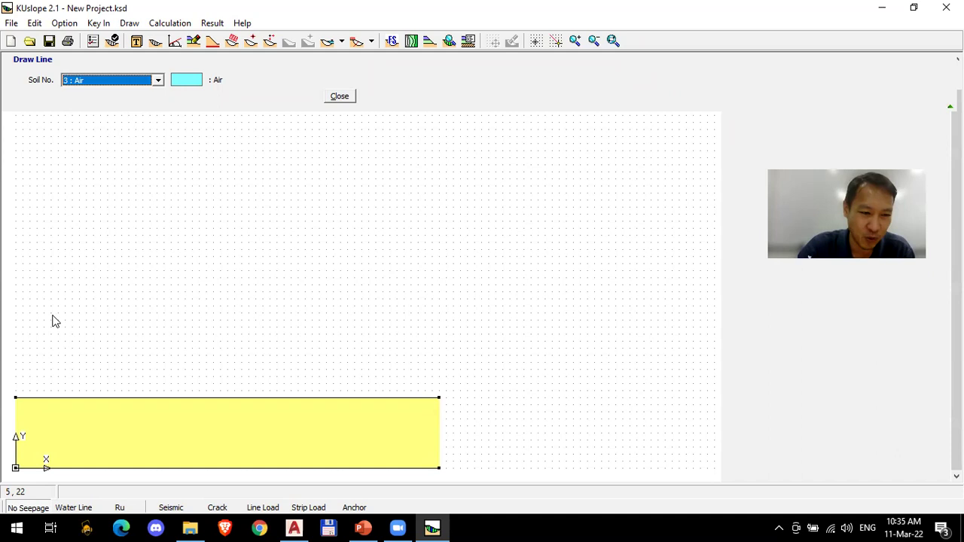
{"action": "left_click", "coordinate": [16, 257]}
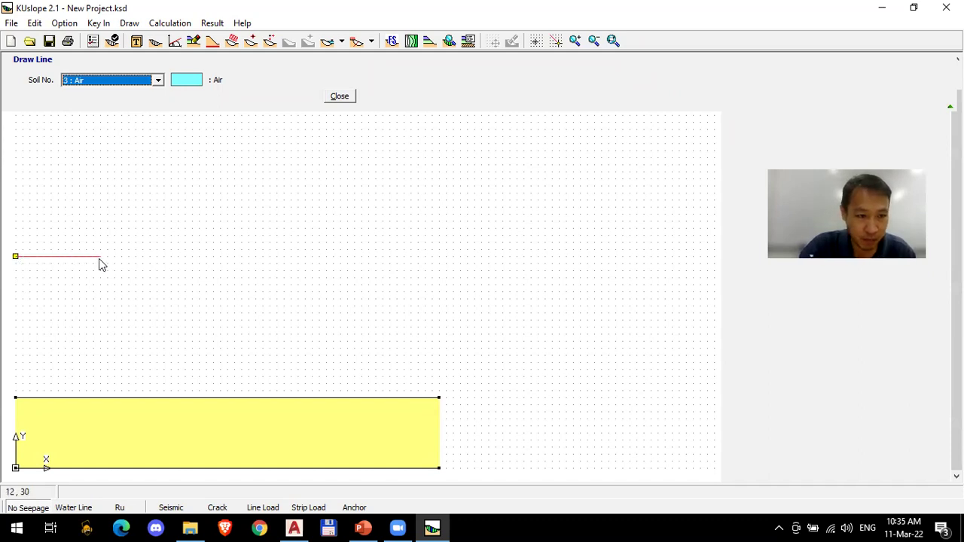
{"action": "left_click", "coordinate": [156, 256]}
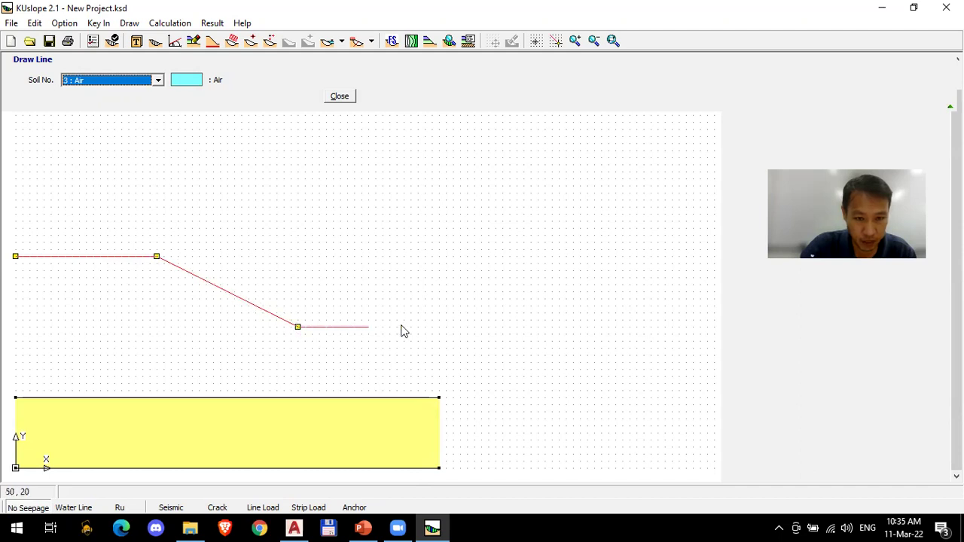
{"action": "left_click", "coordinate": [438, 327]}
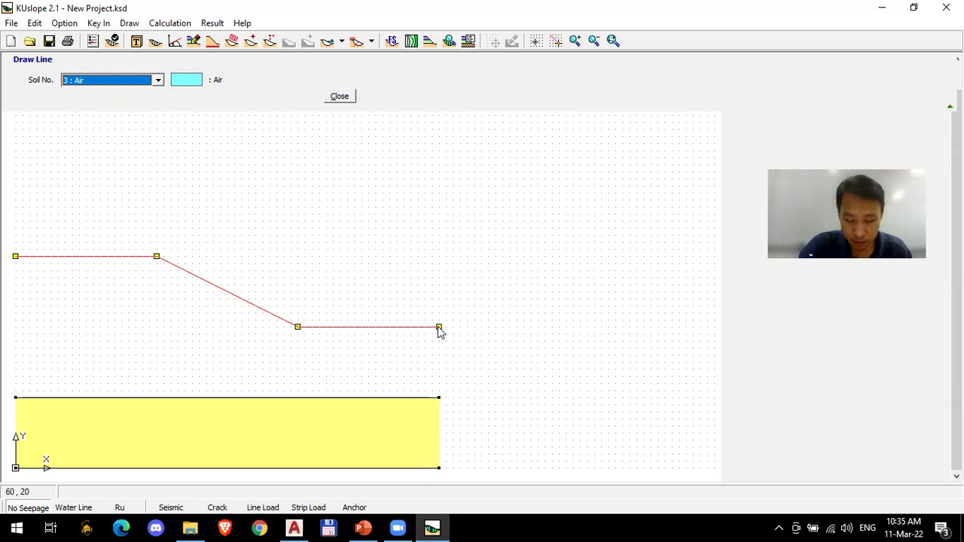
{"action": "right_click", "coordinate": [463, 276]}
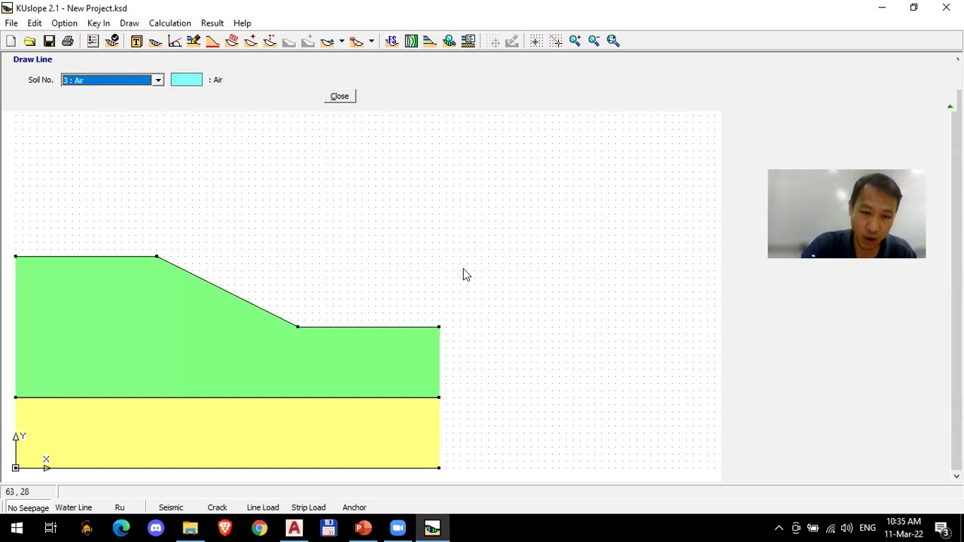
Step: Move the ground surface line's end point at (60, 20) to (58, 20)
{"action": "left_click", "coordinate": [439, 328]}
{"action": "right_click", "coordinate": [439, 329]}
{"action": "left_click", "coordinate": [455, 338]}
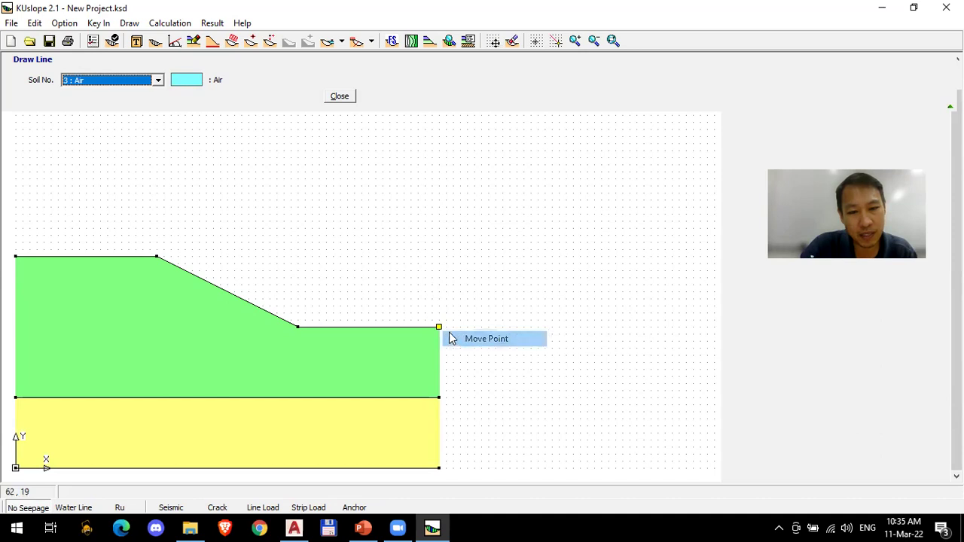
{"action": "left_click", "coordinate": [425, 326]}
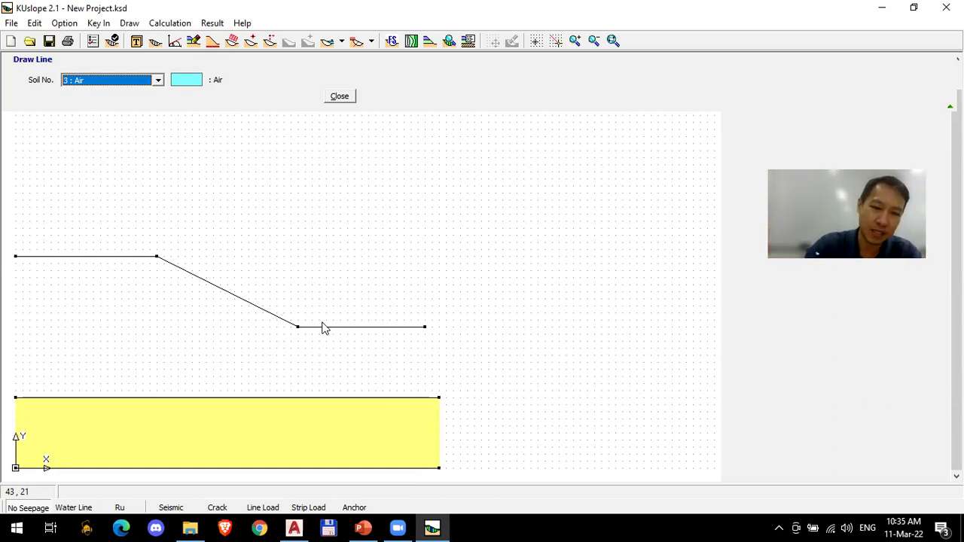
Step: Move the shortened surface line's end point back to (60, 20)
{"action": "left_click", "coordinate": [425, 328]}
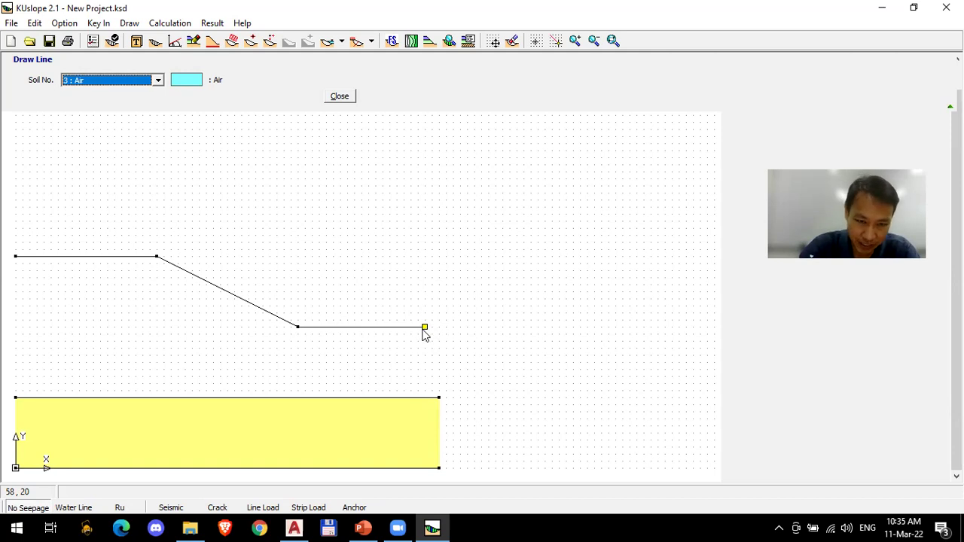
{"action": "right_click", "coordinate": [426, 330]}
{"action": "left_click", "coordinate": [442, 340]}
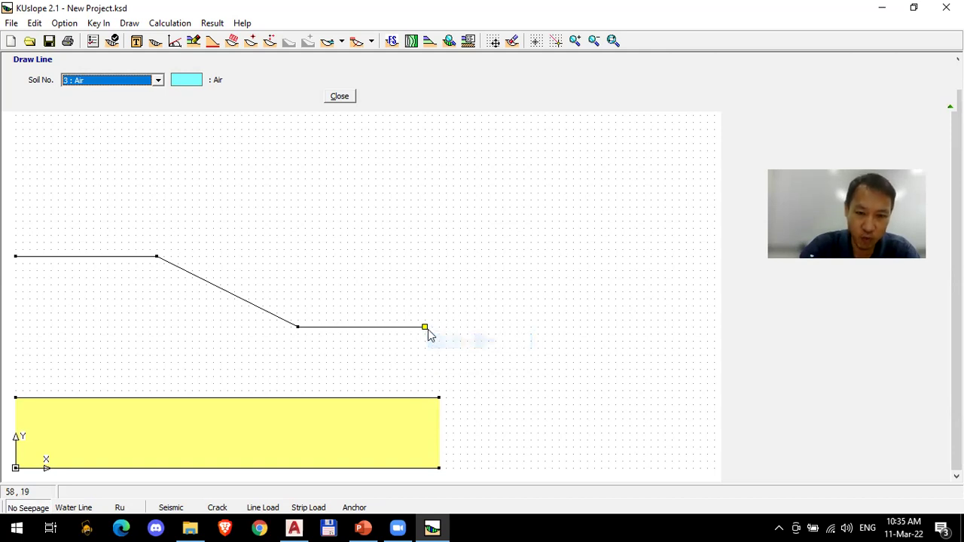
{"action": "left_click", "coordinate": [442, 332]}
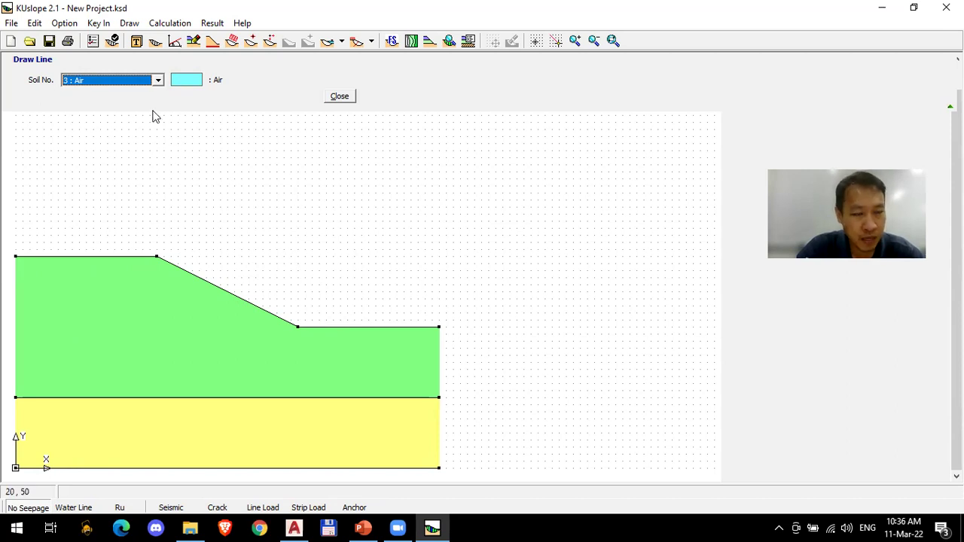
Step: Open the geometry coordinate table and place it clear of the slope cross-section
{"action": "left_click", "coordinate": [99, 23]}
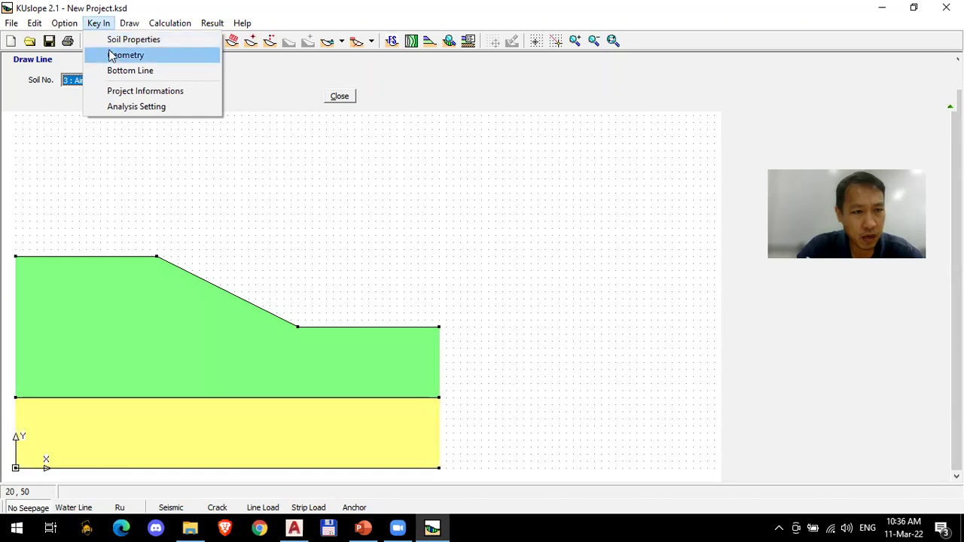
{"action": "left_click", "coordinate": [113, 56]}
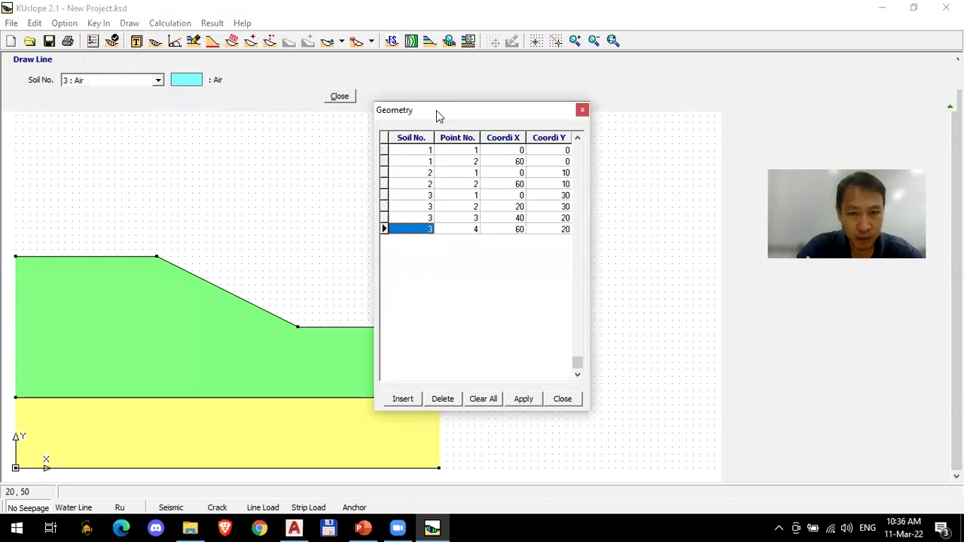
{"action": "left_click_drag", "start_coordinate": [436, 110], "coordinate": [539, 110]}
{"action": "left_click", "coordinate": [134, 6]}
{"action": "left_click", "coordinate": [99, 23]}
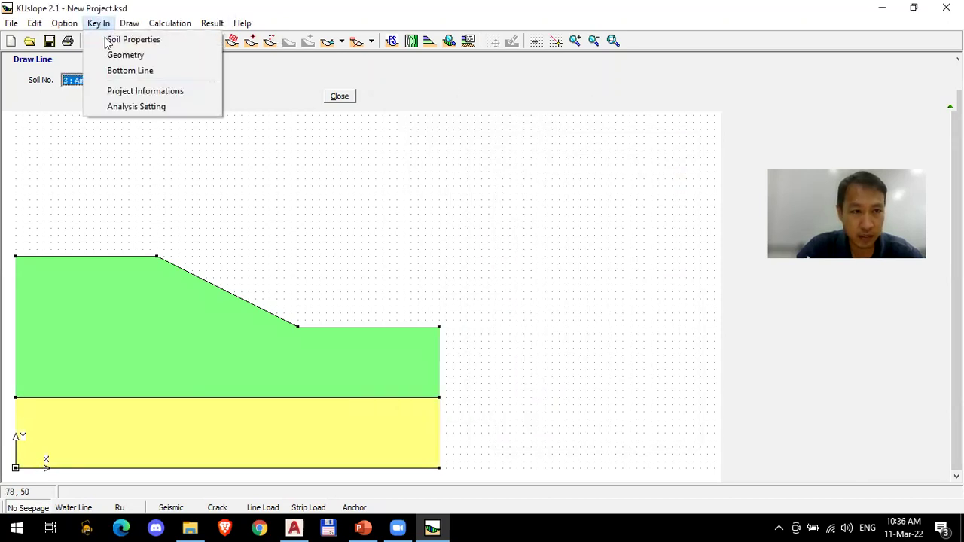
{"action": "left_click", "coordinate": [115, 56]}
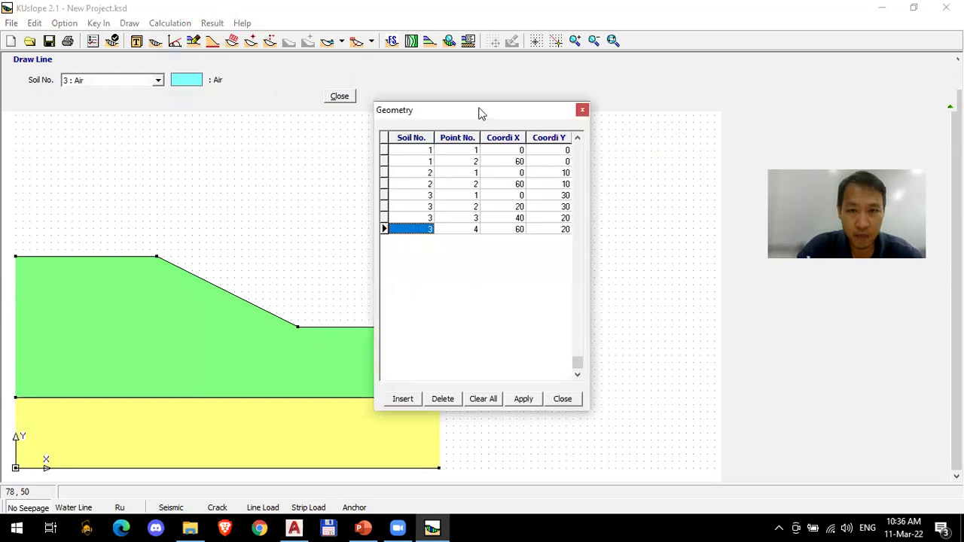
{"action": "left_click_drag", "start_coordinate": [480, 112], "coordinate": [584, 123]}
Step: Examine the soil 1 rows of the geometry table, comparing both points' coordinates with the bottom line in the drawing
{"action": "left_click", "coordinate": [525, 162]}
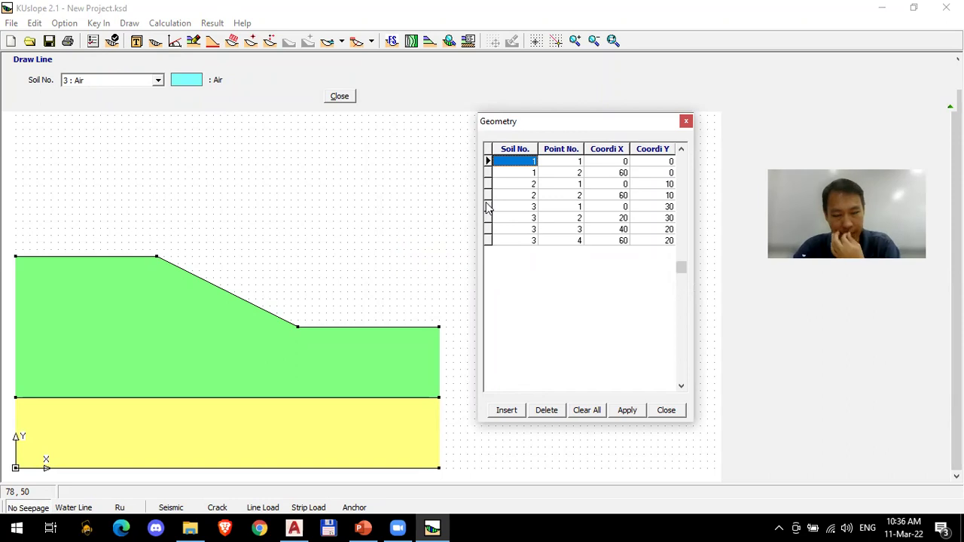
{"action": "left_click", "coordinate": [512, 174]}
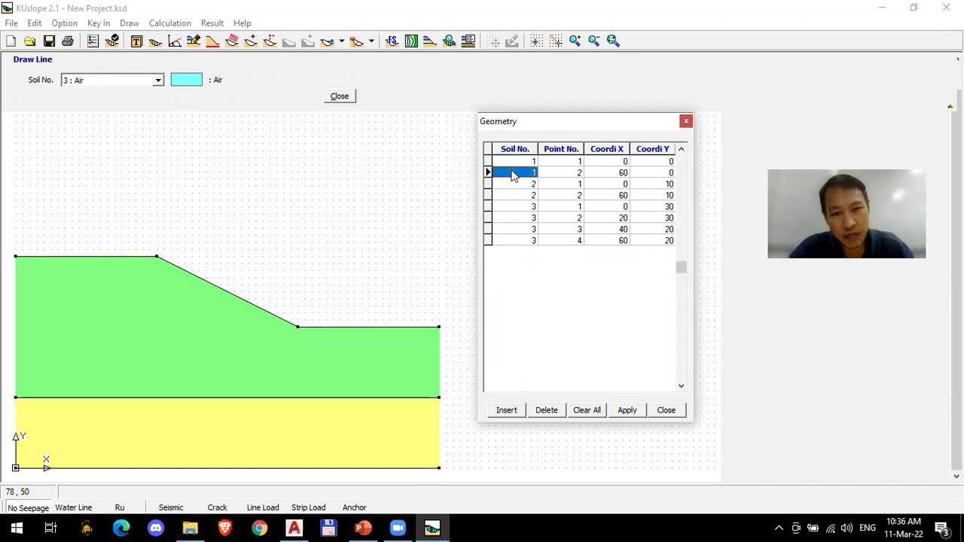
{"action": "left_click", "coordinate": [553, 162]}
{"action": "left_click", "coordinate": [558, 173]}
{"action": "left_click", "coordinate": [605, 162]}
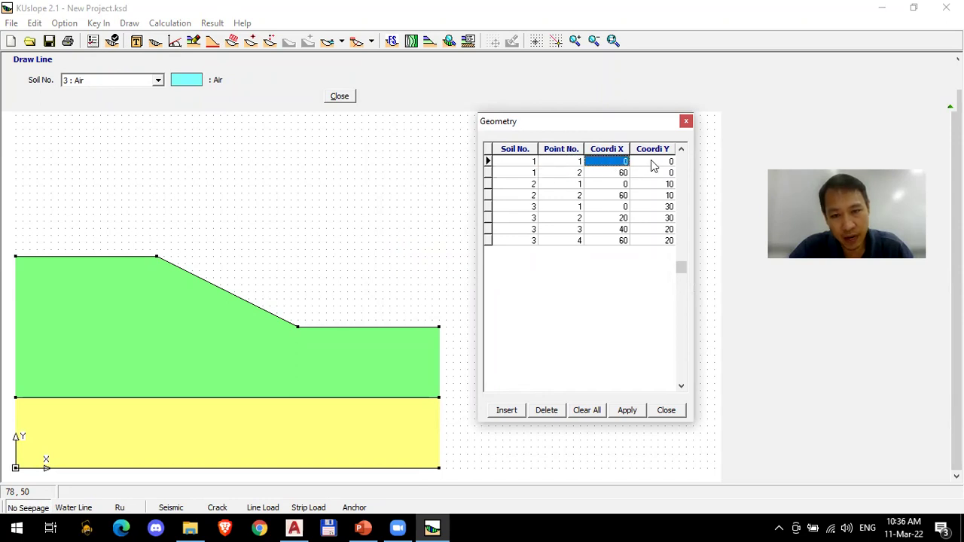
{"action": "left_click", "coordinate": [652, 163]}
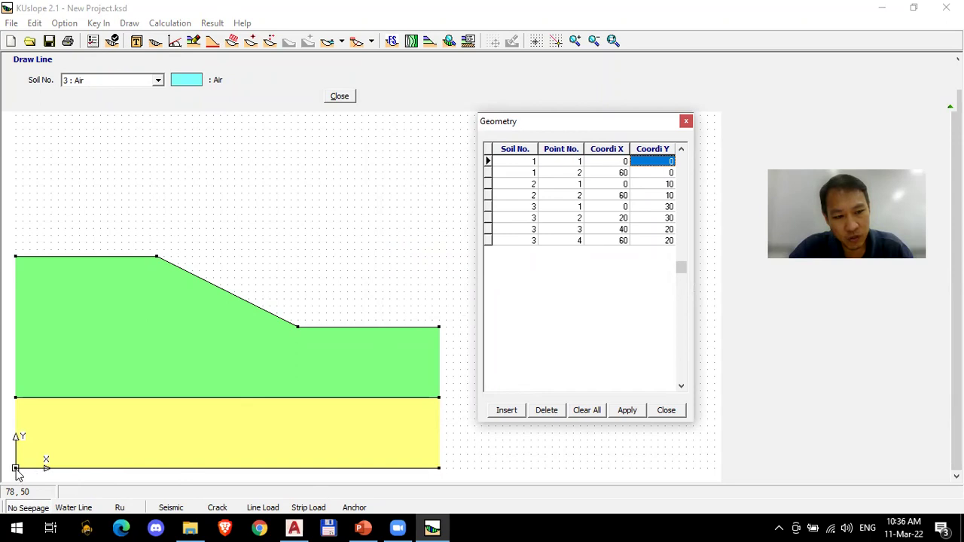
{"action": "left_click", "coordinate": [524, 162]}
{"action": "left_click", "coordinate": [560, 164]}
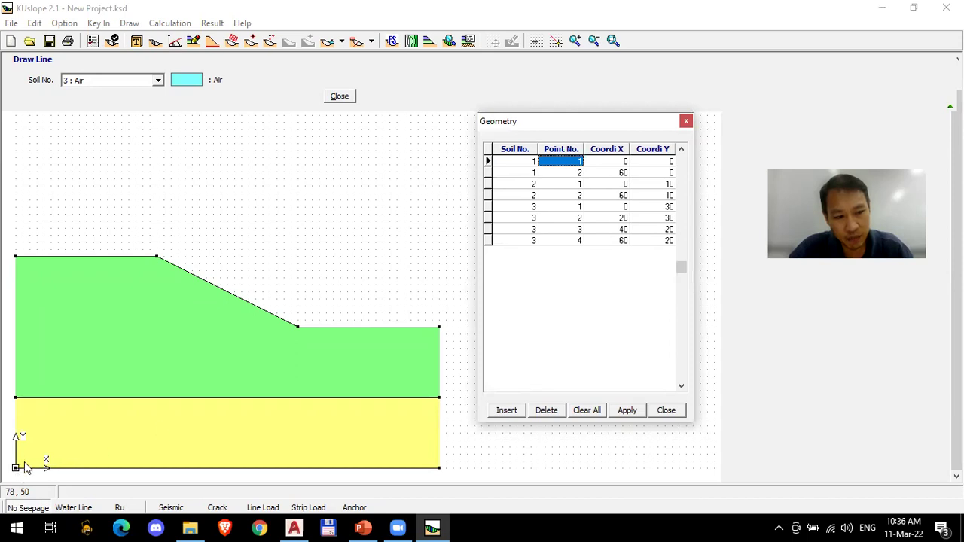
{"action": "left_click", "coordinate": [531, 174]}
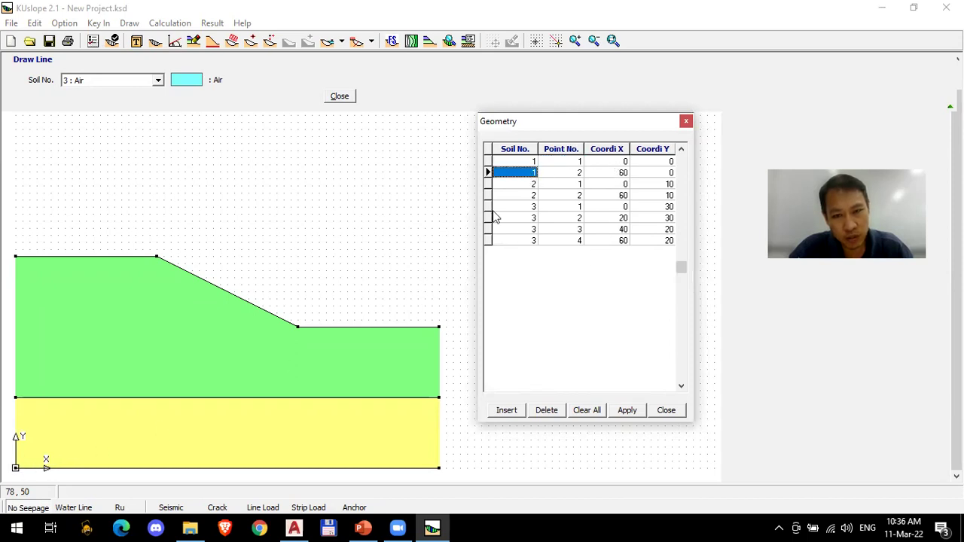
{"action": "left_click", "coordinate": [572, 172]}
{"action": "left_click", "coordinate": [611, 172]}
{"action": "left_click", "coordinate": [640, 171]}
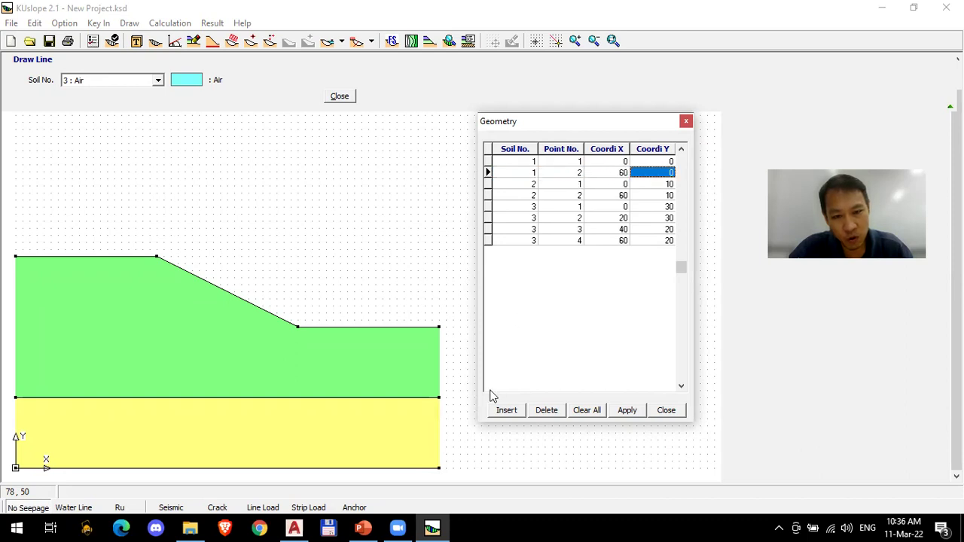
Step: Examine the coordinates of the two soil 2 points against the middle boundary line in the drawing
{"action": "left_click", "coordinate": [530, 184]}
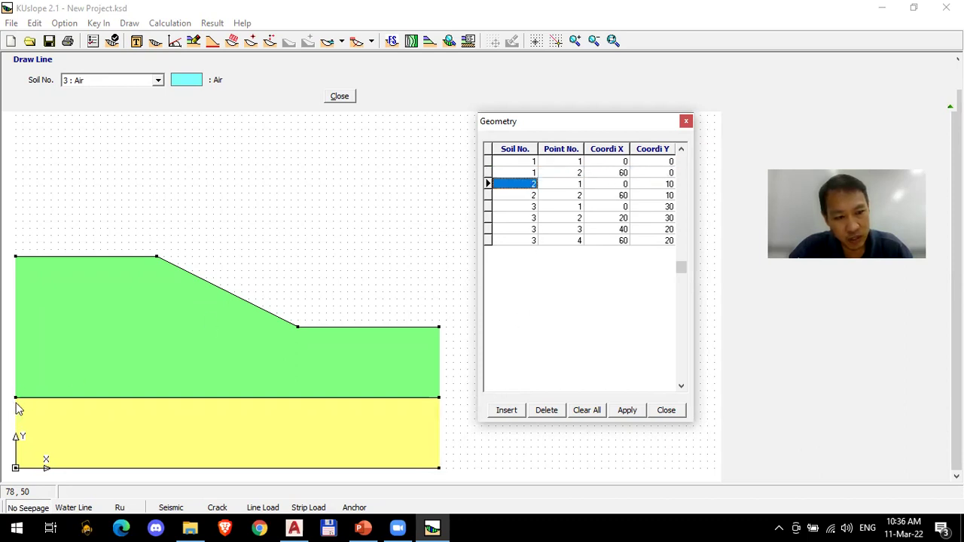
{"action": "left_click", "coordinate": [611, 186]}
{"action": "left_click", "coordinate": [645, 186]}
{"action": "left_click", "coordinate": [625, 187]}
{"action": "left_click", "coordinate": [654, 187]}
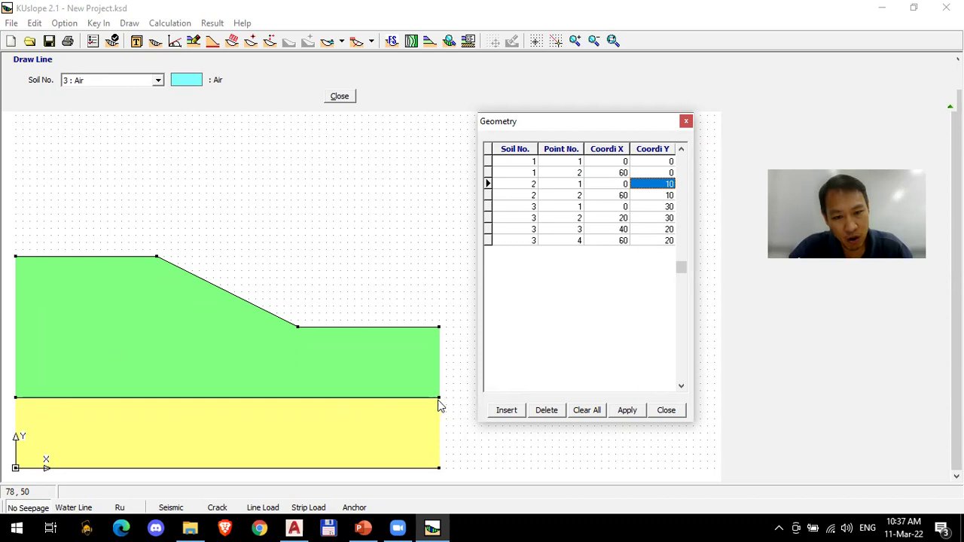
{"action": "left_click", "coordinate": [527, 195]}
{"action": "left_click", "coordinate": [612, 195]}
{"action": "key", "text": "Tab"}
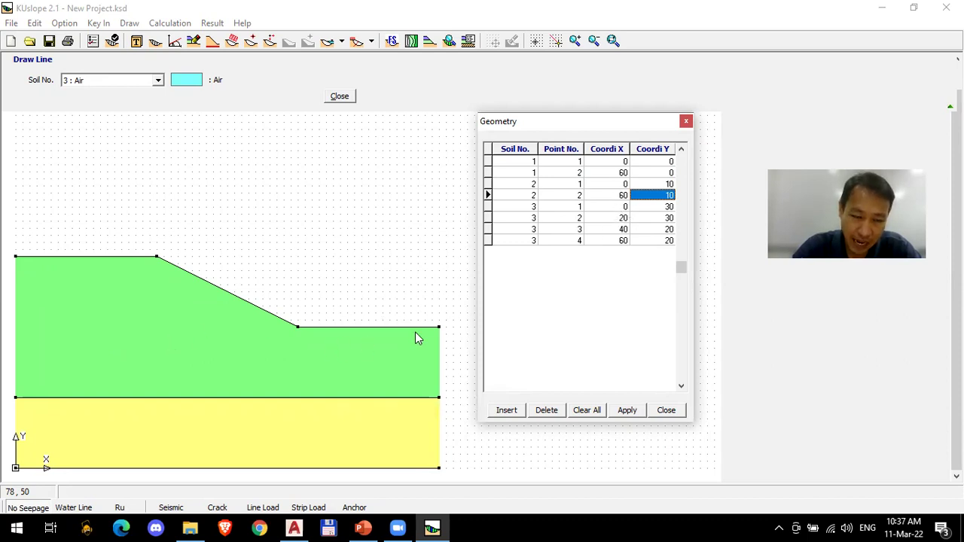
Step: Set the X coordinate of soil 3's point 4 to 58 in the geometry table and apply it
{"action": "left_click", "coordinate": [616, 229]}
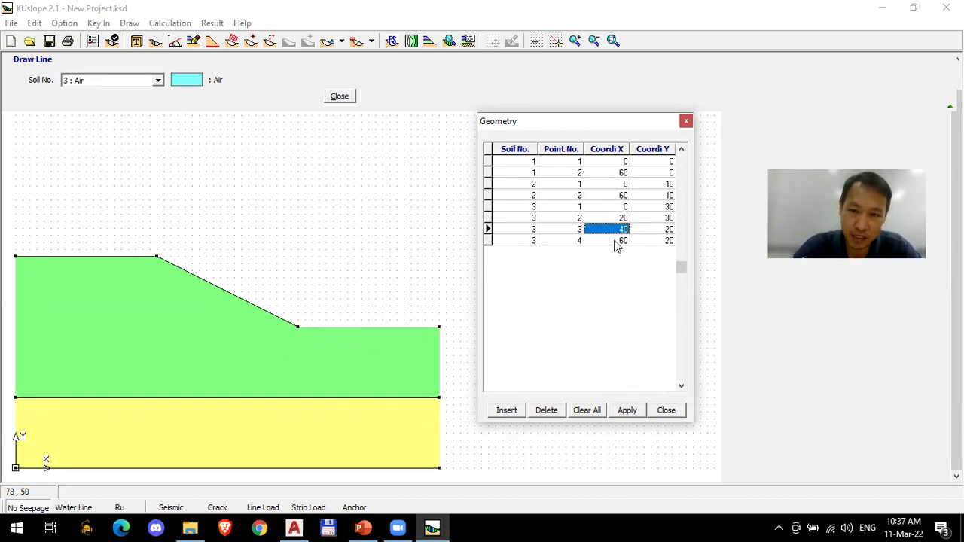
{"action": "left_click", "coordinate": [618, 241]}
{"action": "type", "text": "59"}
{"action": "key", "text": "Tab"}
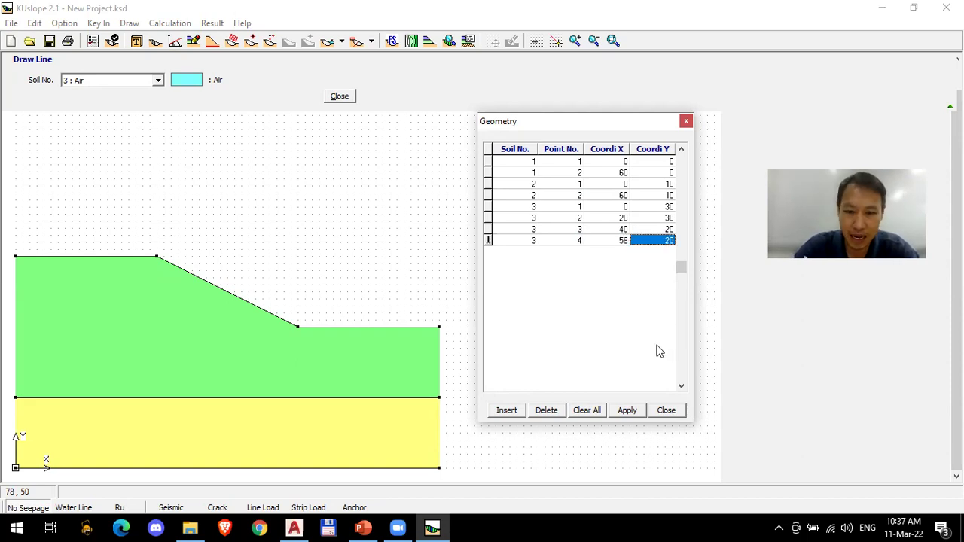
{"action": "left_click", "coordinate": [627, 409]}
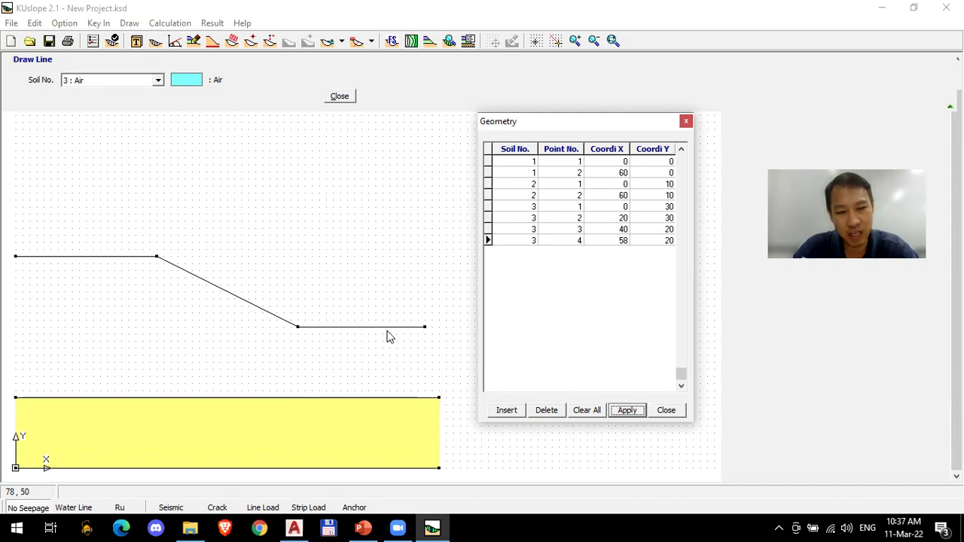
Step: Set the X coordinate of soil 3's point 4 back to 60 and apply the geometry
{"action": "left_click", "coordinate": [602, 241]}
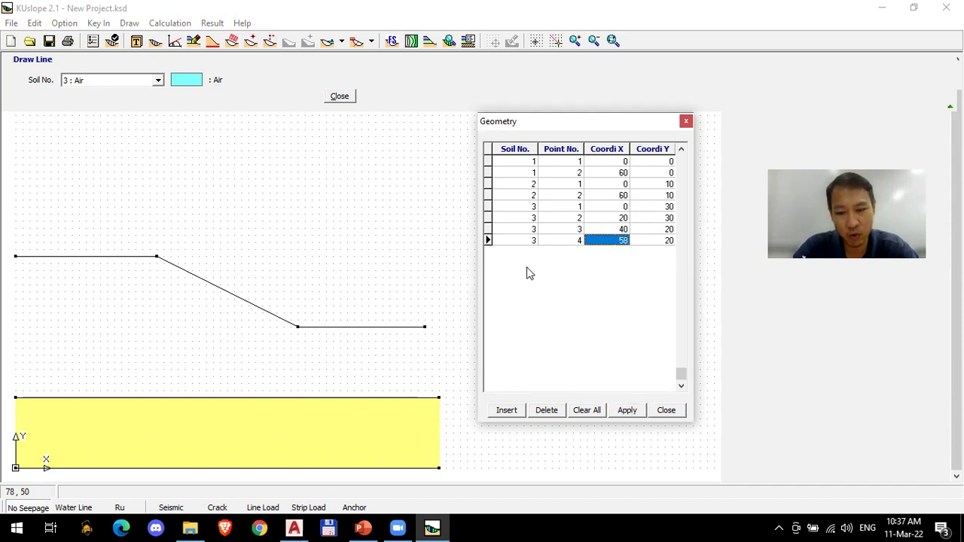
{"action": "type", "text": "60"}
{"action": "key", "text": "Tab"}
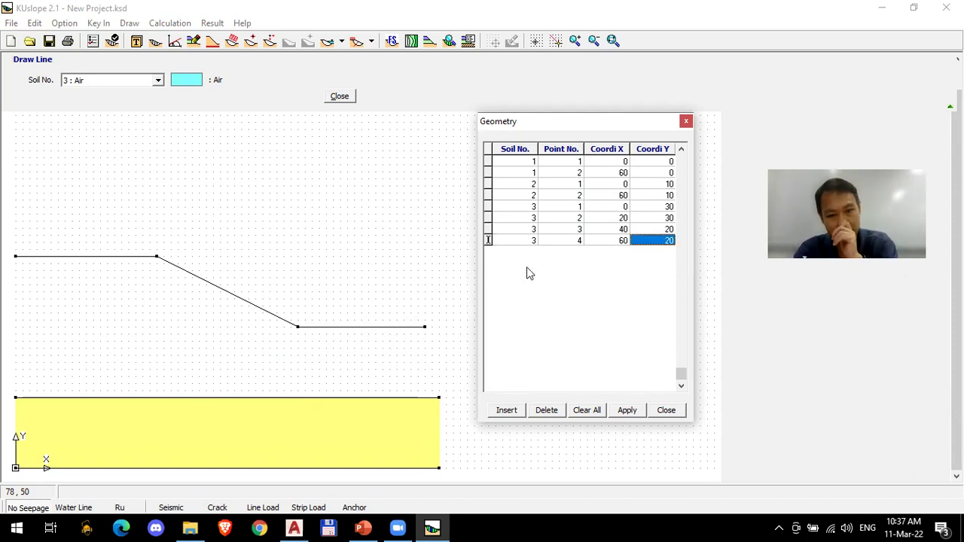
{"action": "left_click", "coordinate": [628, 413]}
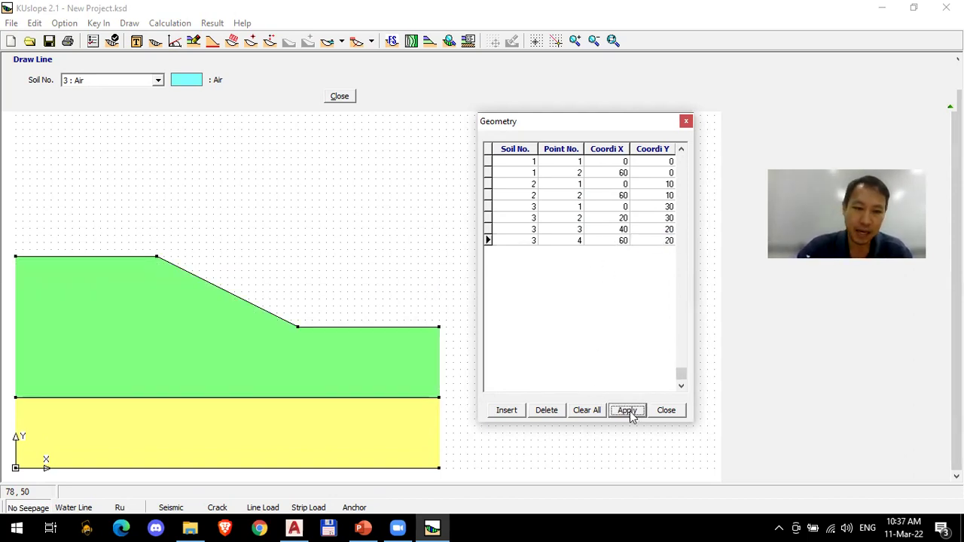
Step: Delete all four soil 3 points from the geometry table, apply the change and close the table
{"action": "left_click", "coordinate": [522, 241]}
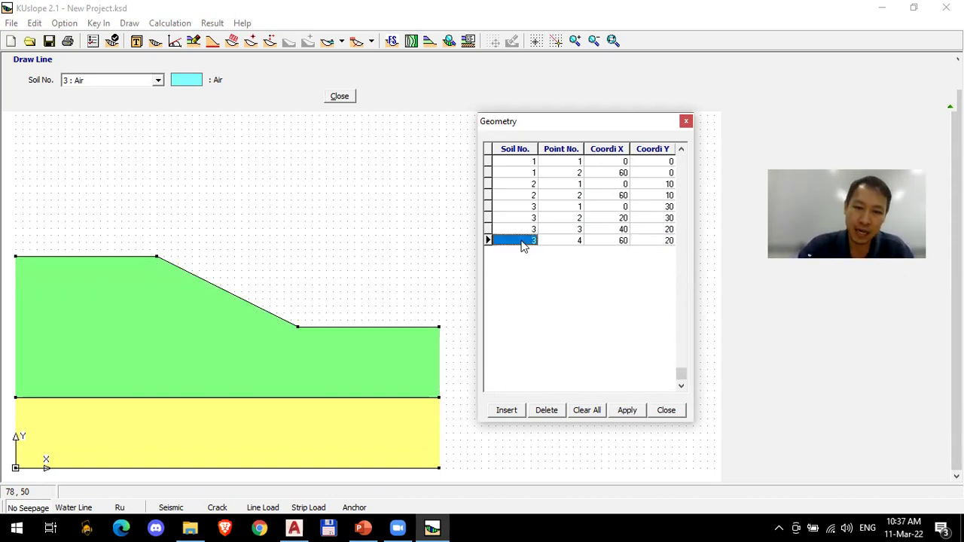
{"action": "left_click", "coordinate": [547, 411]}
{"action": "left_click", "coordinate": [547, 411]}
{"action": "left_click", "coordinate": [546, 411]}
{"action": "left_click", "coordinate": [546, 411]}
{"action": "left_click", "coordinate": [628, 411]}
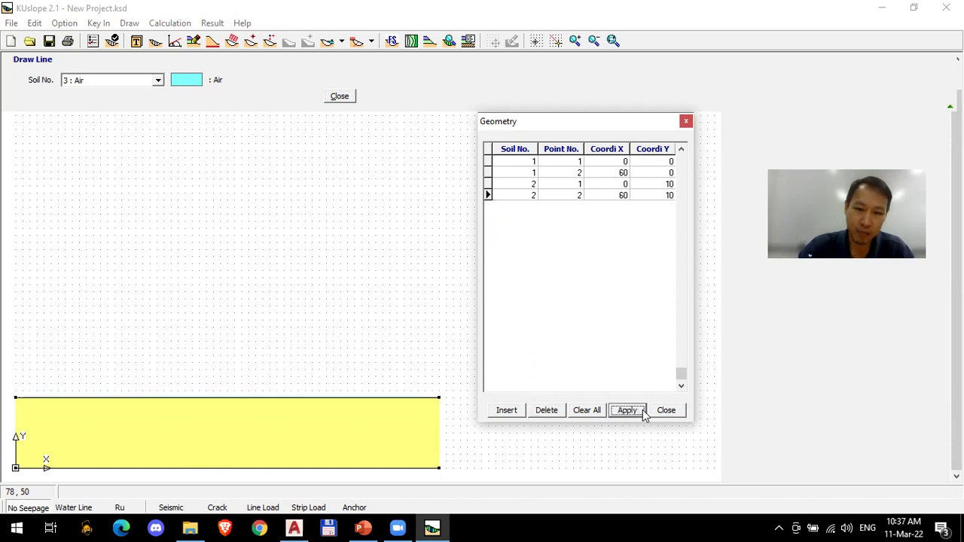
{"action": "key", "text": "Escape"}
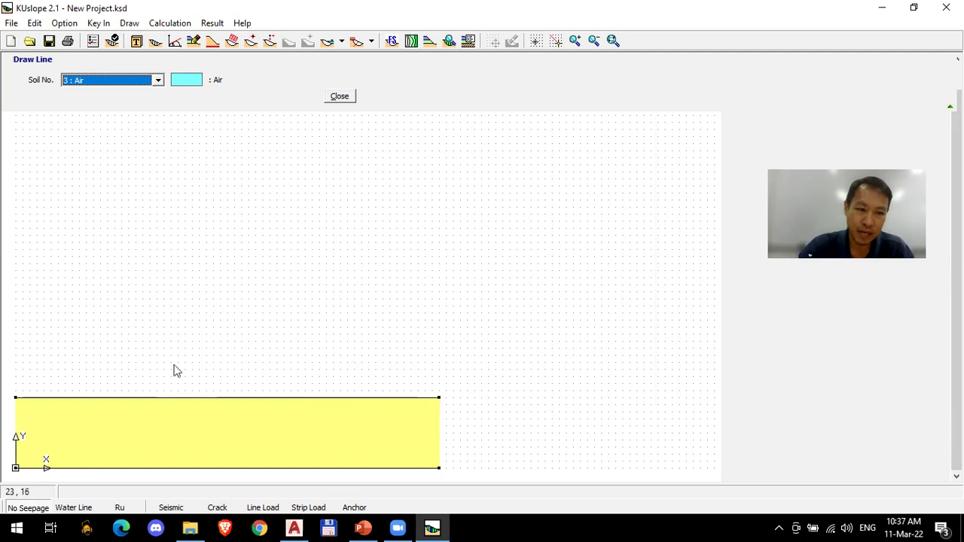
Step: Reopen the geometry table and start a new row for soil 3 below the last soil 2 point
{"action": "left_click", "coordinate": [98, 23]}
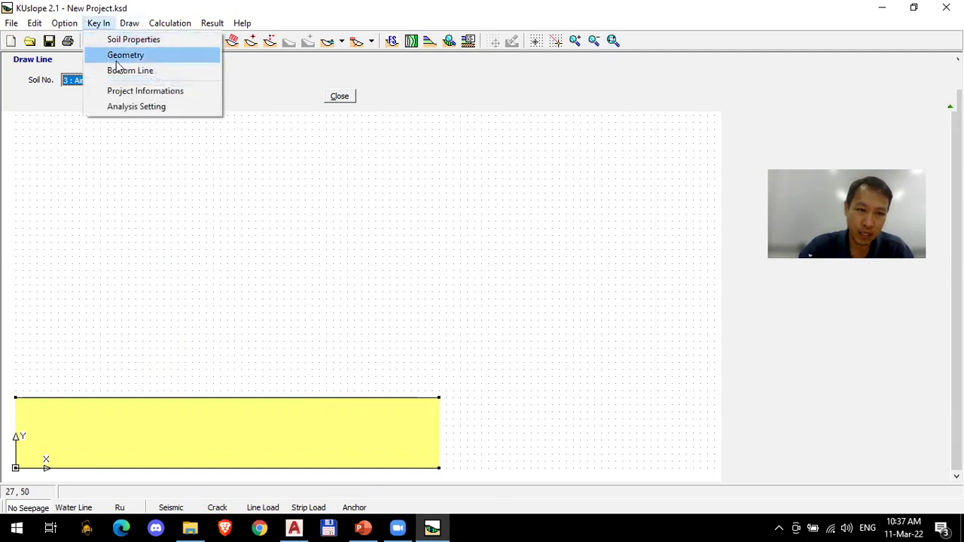
{"action": "left_click", "coordinate": [117, 60]}
{"action": "left_click", "coordinate": [554, 185]}
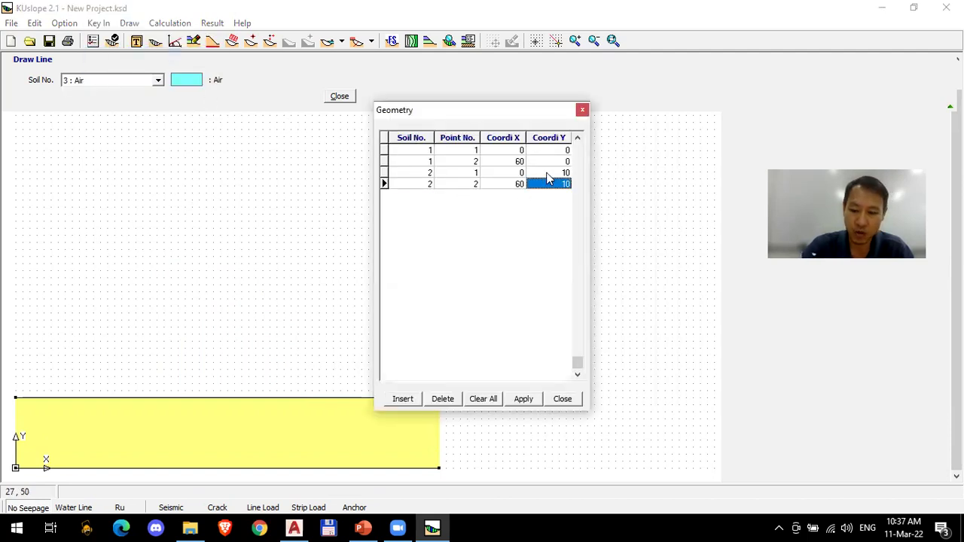
{"action": "key", "text": "Tab"}
{"action": "key", "text": "Tab"}
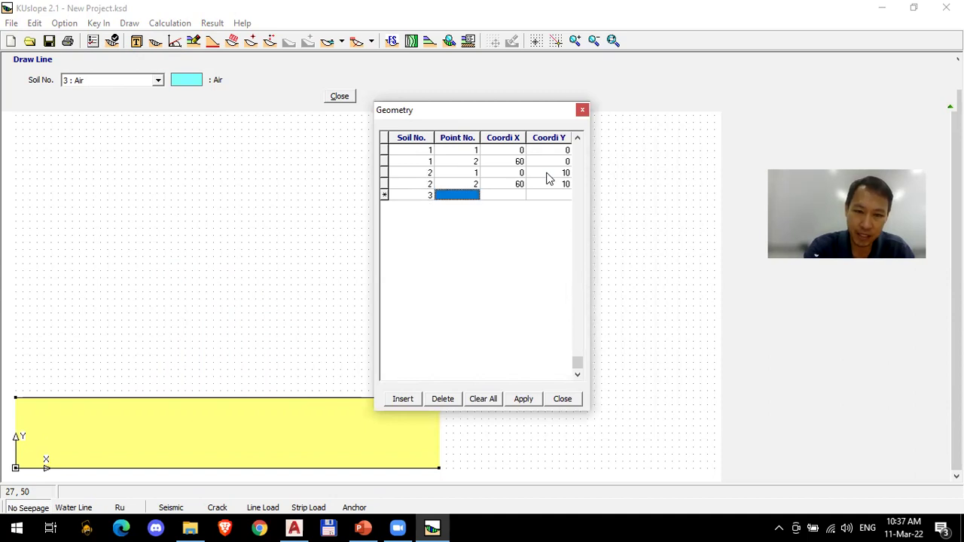
Step: Enter point 1 of the soil 3 boundary in the geometry table at X 0, Y 30
{"action": "type", "text": "1"}
{"action": "key", "text": "Tab"}
{"action": "type", "text": "0"}
{"action": "key", "text": "Tab"}
{"action": "type", "text": "30"}
{"action": "key", "text": "Tab"}
Step: Add point 2 of the soil 3 boundary at X 20, Y 30
{"action": "key", "text": "Tab"}
{"action": "type", "text": "2"}
{"action": "key", "text": "Tab"}
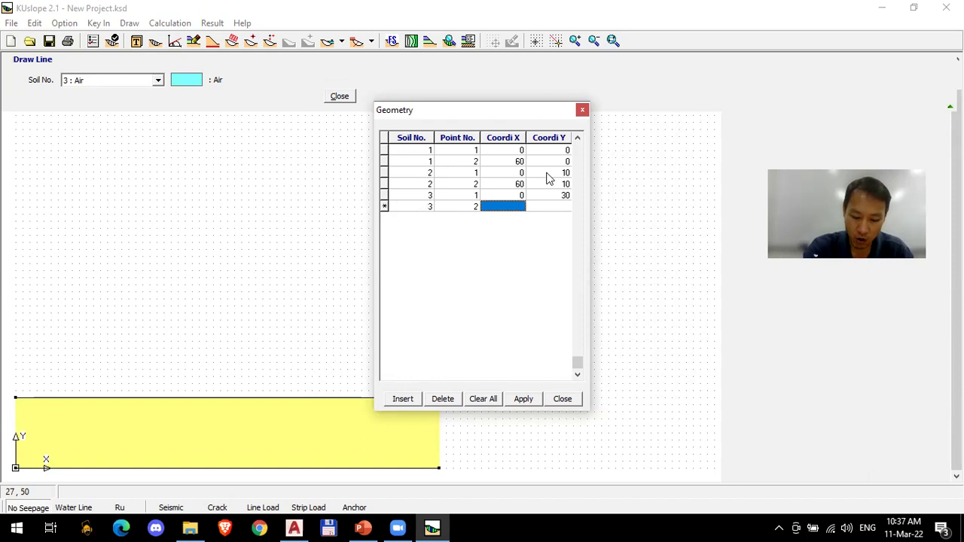
{"action": "type", "text": "20"}
{"action": "key", "text": "Tab"}
{"action": "type", "text": "30"}
{"action": "key", "text": "Tab"}
Step: Add point 3 of the soil 3 boundary at X 40, correcting its Y coordinate to 20
{"action": "key", "text": "Tab"}
{"action": "type", "text": "3"}
{"action": "key", "text": "Tab"}
{"action": "type", "text": "40"}
{"action": "key", "text": "Tab"}
{"action": "type", "text": "2"}
{"action": "key", "text": "Tab"}
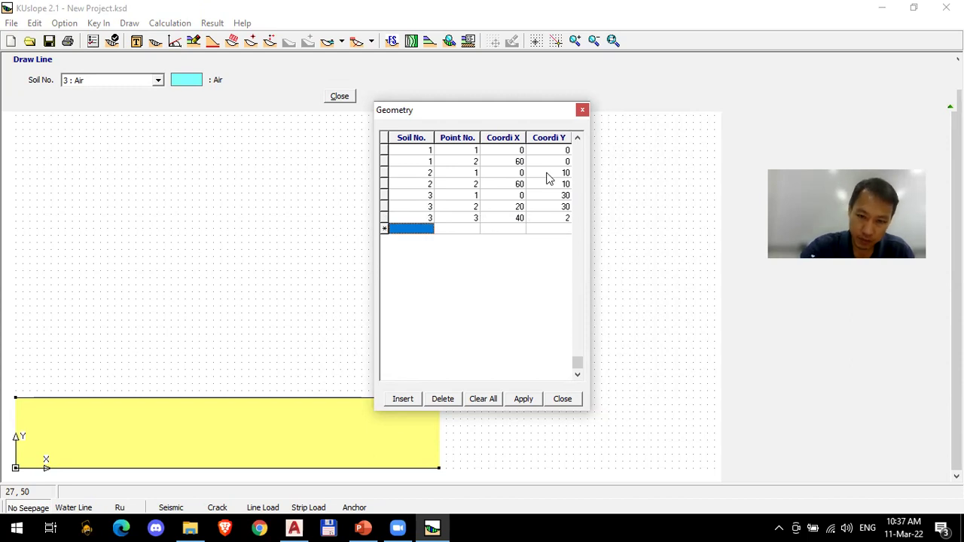
{"action": "left_click", "coordinate": [552, 209]}
{"action": "left_click", "coordinate": [554, 216]}
{"action": "type", "text": "20"}
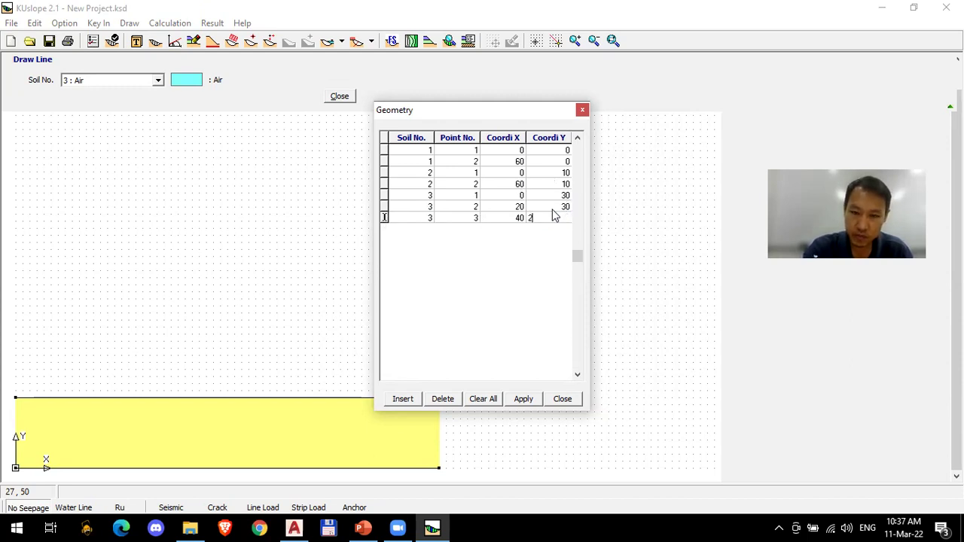
{"action": "key", "text": "Tab"}
Step: Add point 4 of the soil 3 boundary at X 60, Y 20, and apply the geometry to the model
{"action": "type", "text": "3"}
{"action": "key", "text": "Tab"}
{"action": "type", "text": "4"}
{"action": "key", "text": "Tab"}
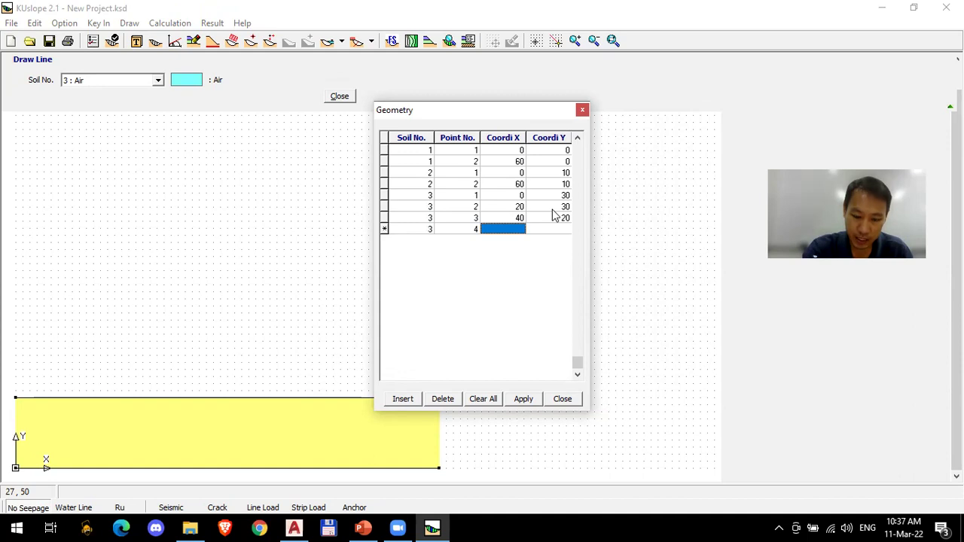
{"action": "type", "text": "60"}
{"action": "key", "text": "Tab"}
{"action": "type", "text": "20"}
{"action": "key", "text": "Tab"}
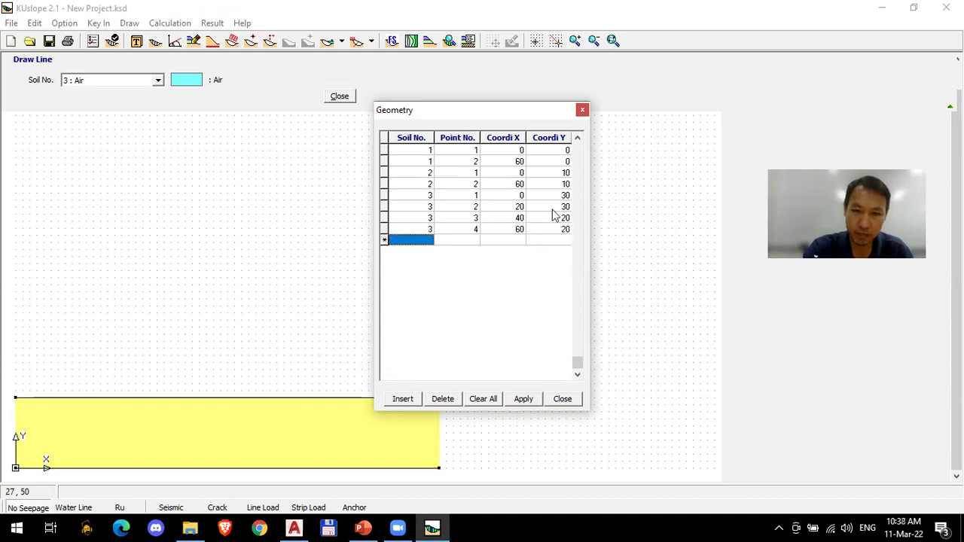
{"action": "left_click", "coordinate": [536, 403]}
{"action": "left_click", "coordinate": [562, 401]}
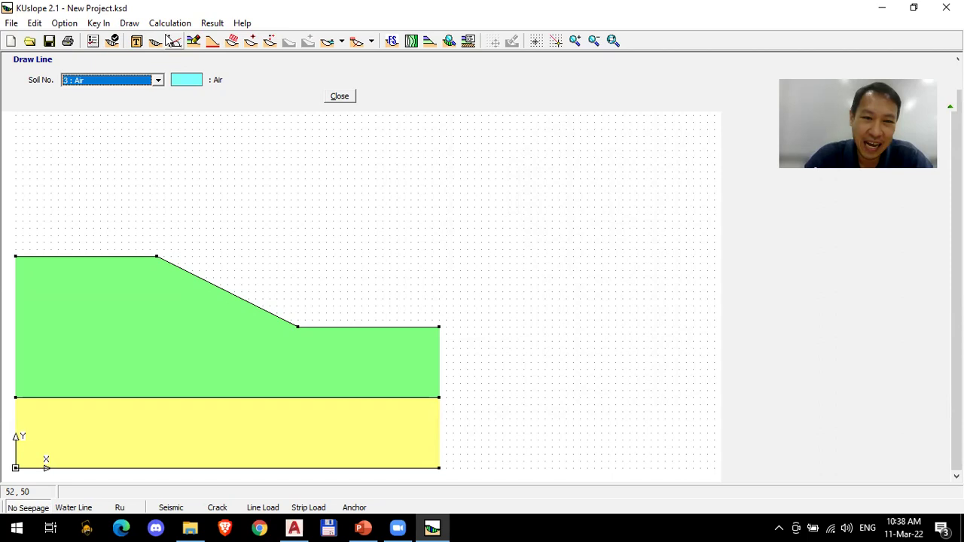
Step: Save the project to the Desktop as Ex1
{"action": "left_click", "coordinate": [48, 42]}
{"action": "scroll", "coordinate": [563, 258], "scroll_direction": "down", "scroll_amount": 2}
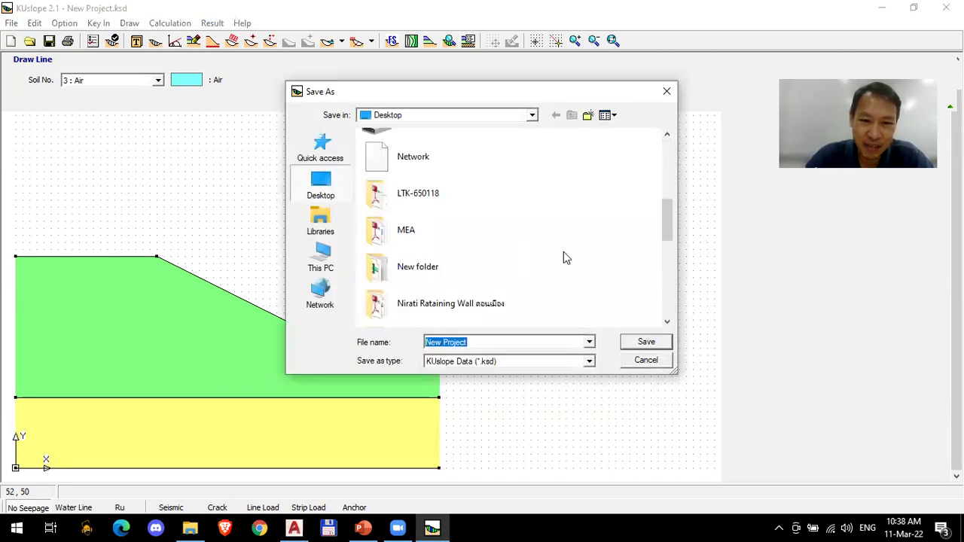
{"action": "scroll", "coordinate": [542, 275], "scroll_direction": "down", "scroll_amount": 3}
{"action": "type", "text": "D4"}
{"action": "key", "text": "Return"}
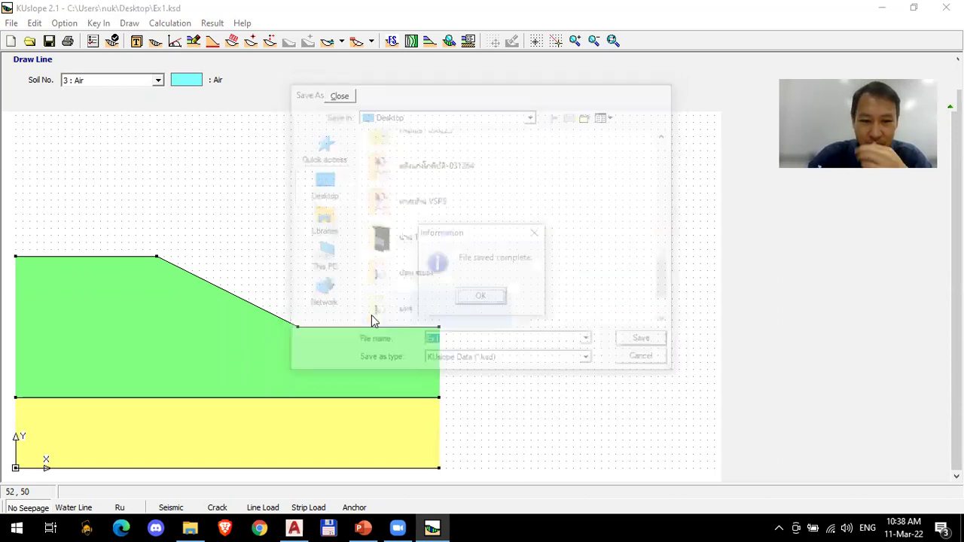
{"action": "left_click", "coordinate": [488, 300]}
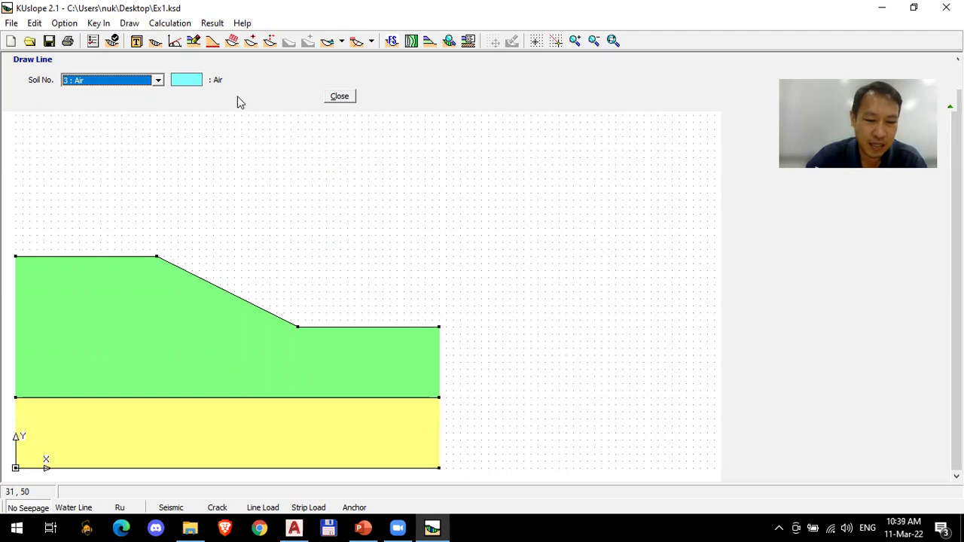
Step: Review the cohesion, phi and unit weight values defined in the soil properties
{"action": "left_click", "coordinate": [96, 24]}
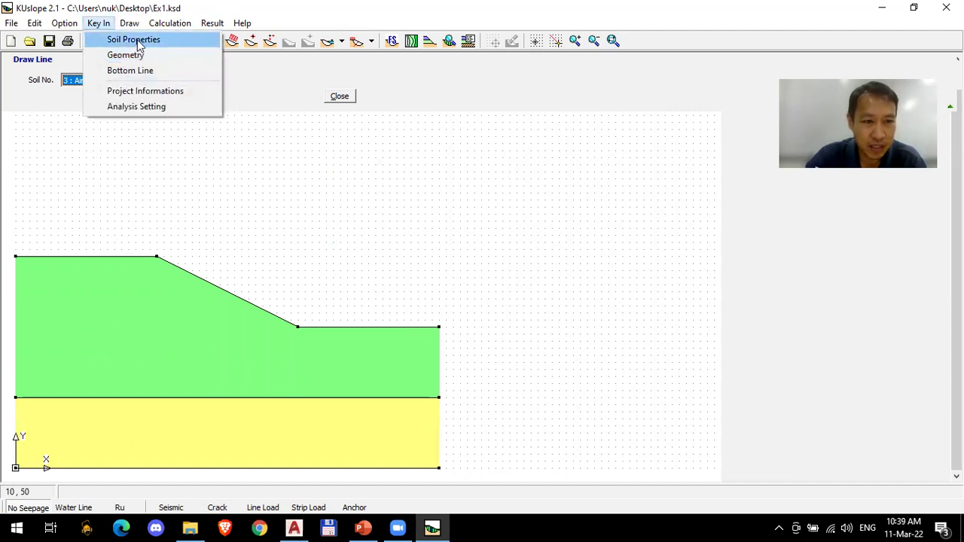
{"action": "left_click", "coordinate": [138, 42]}
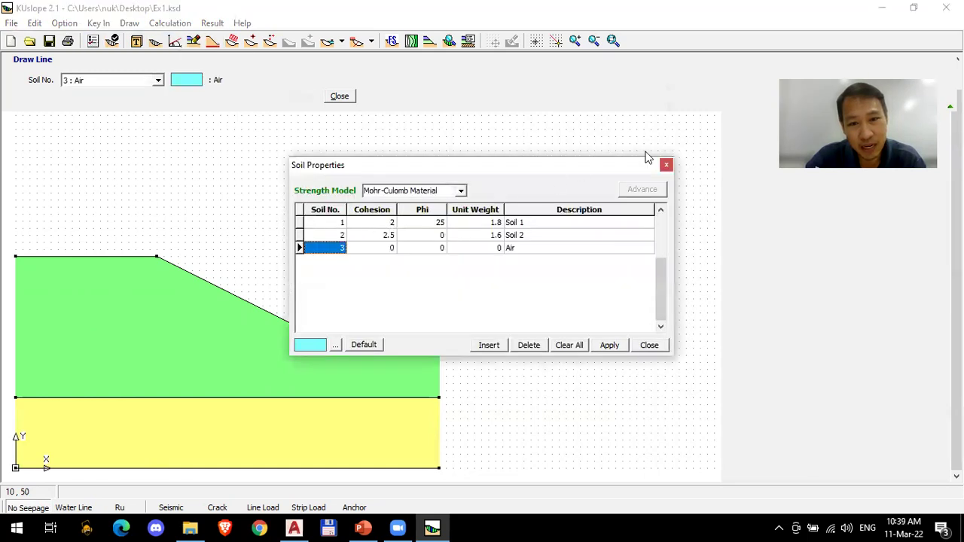
{"action": "left_click", "coordinate": [667, 165]}
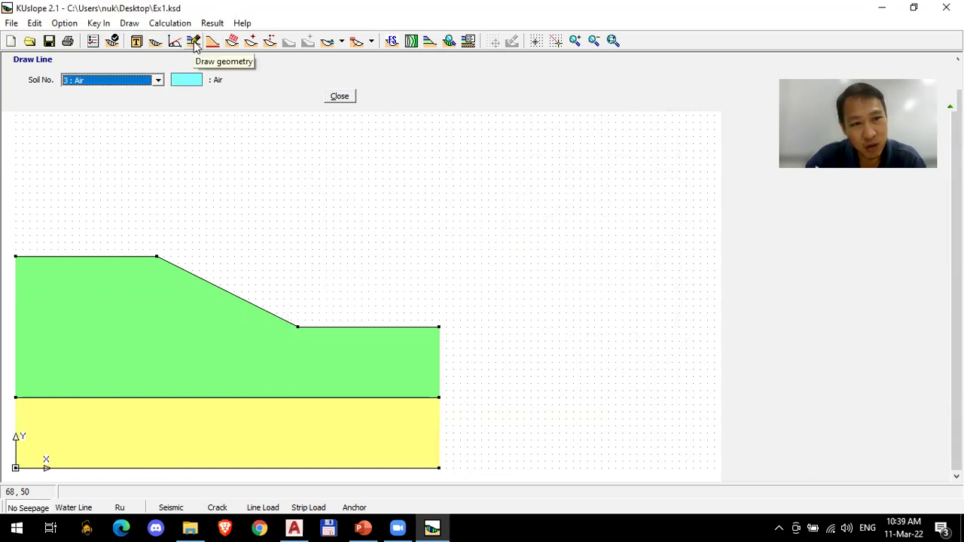
{"action": "left_click", "coordinate": [98, 24]}
{"action": "key", "text": "Right"}
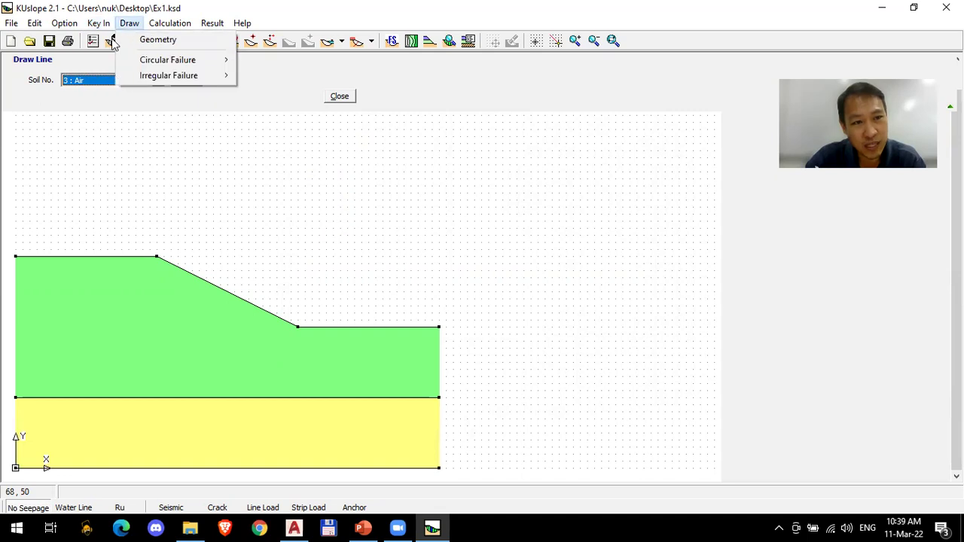
{"action": "key", "text": "Left"}
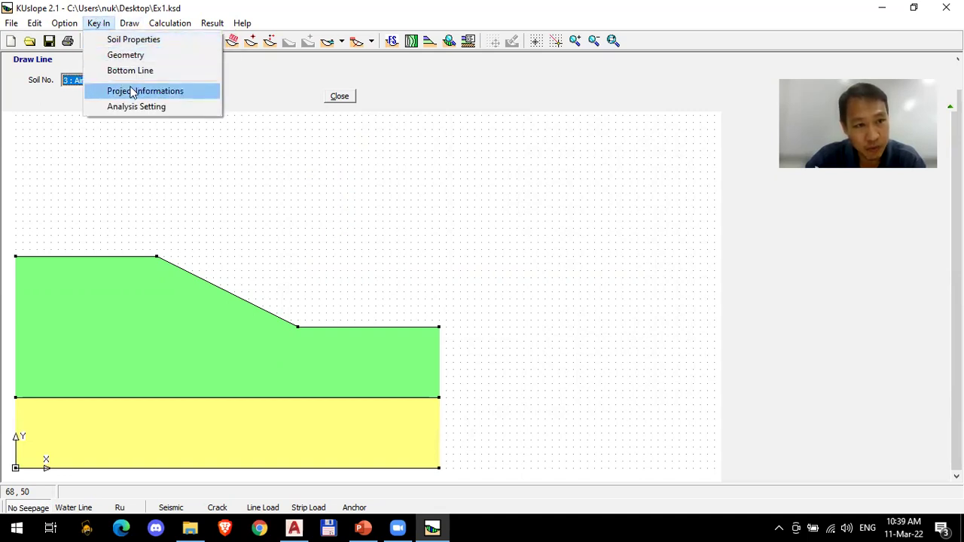
{"action": "key", "text": "Escape"}
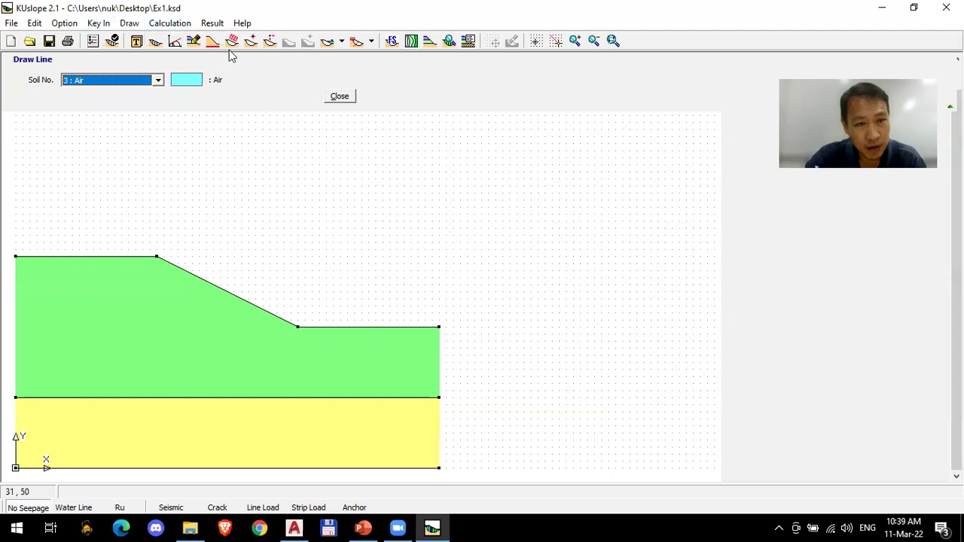
Step: Finish line drawing and apply bottom line number 1 as the limit of the slope analysis
{"action": "left_click", "coordinate": [335, 96]}
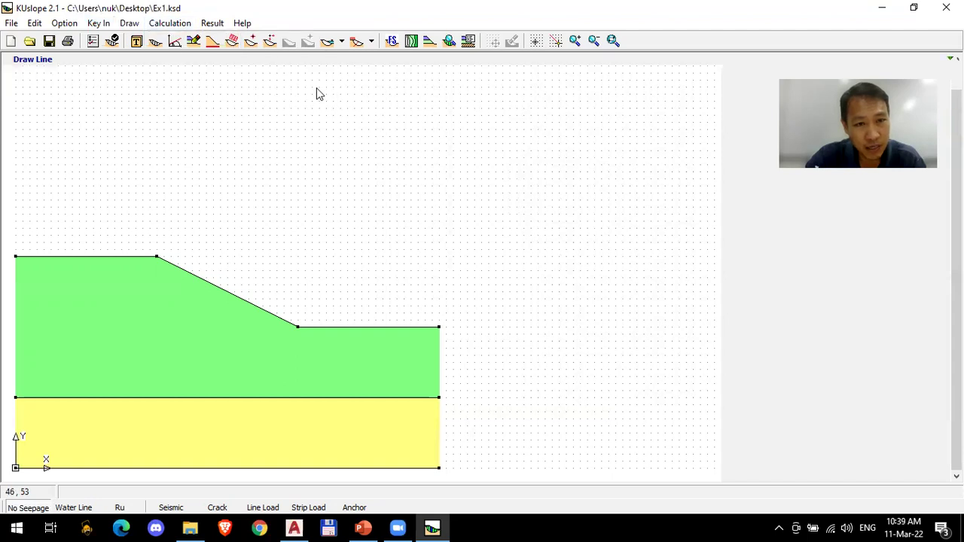
{"action": "left_click", "coordinate": [211, 42]}
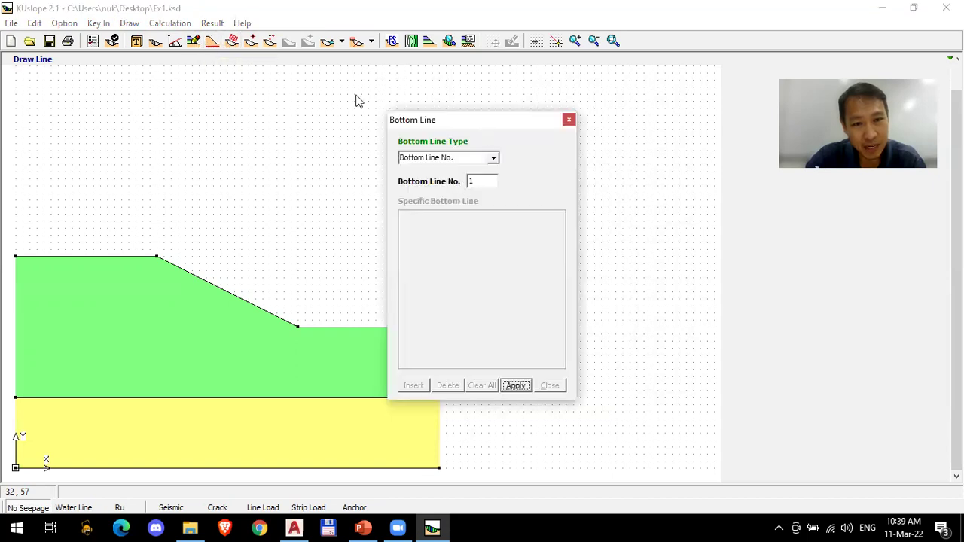
{"action": "left_click_drag", "start_coordinate": [452, 120], "coordinate": [324, 93]}
{"action": "double_click", "coordinate": [345, 155]}
{"action": "left_click", "coordinate": [388, 360]}
{"action": "left_click", "coordinate": [440, 94]}
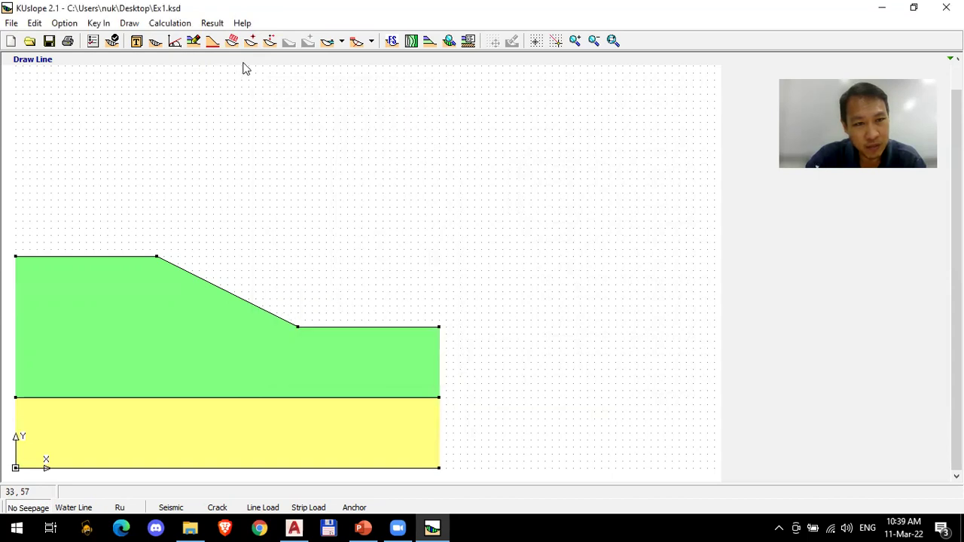
Step: Draw a slip-center grid with 10 by 10 divisions above the slope face, tilted parallel to it, from about (21, 35) to (60, 48)
{"action": "left_click", "coordinate": [233, 41]}
{"action": "double_click", "coordinate": [150, 71]}
{"action": "type", "text": "10"}
{"action": "key", "text": "Tab"}
{"action": "type", "text": "10"}
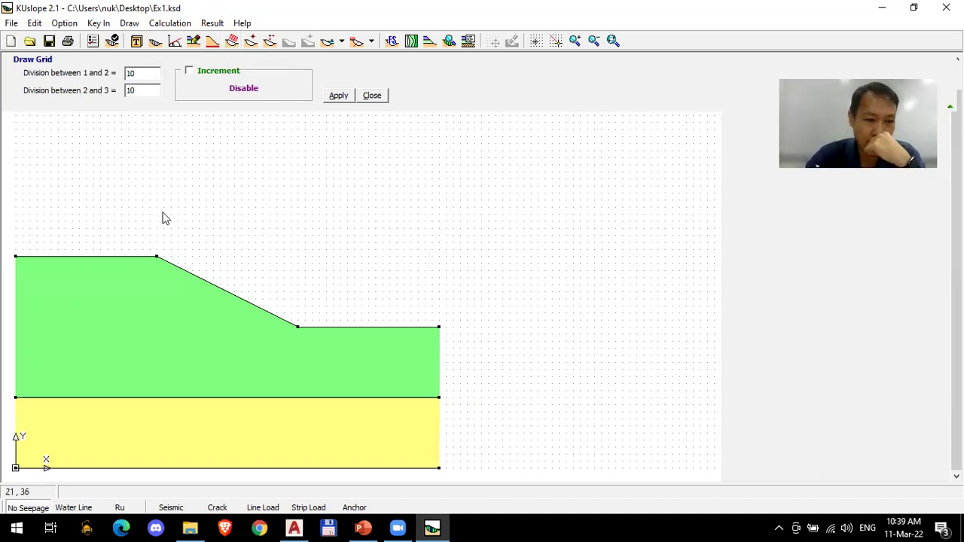
{"action": "left_click", "coordinate": [334, 305]}
{"action": "left_click", "coordinate": [439, 132]}
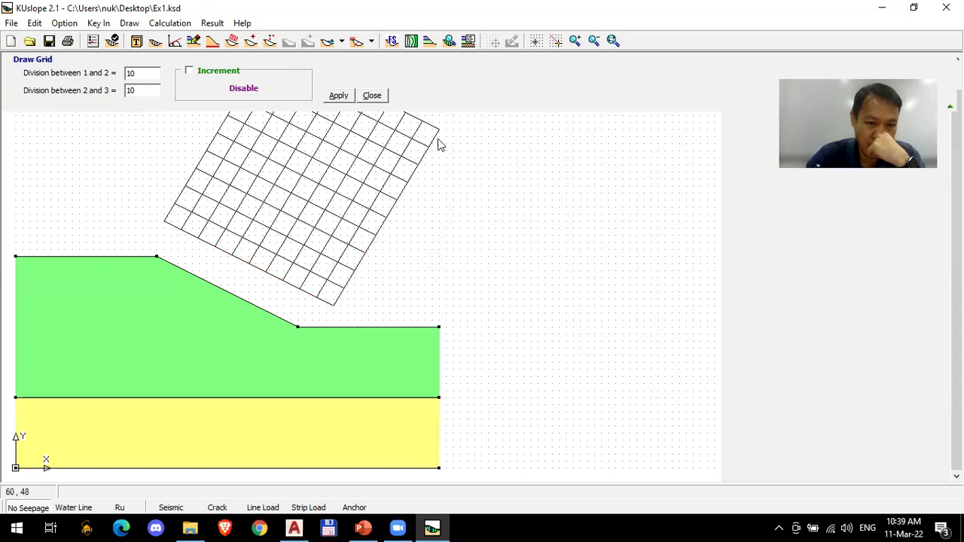
{"action": "left_click", "coordinate": [372, 95]}
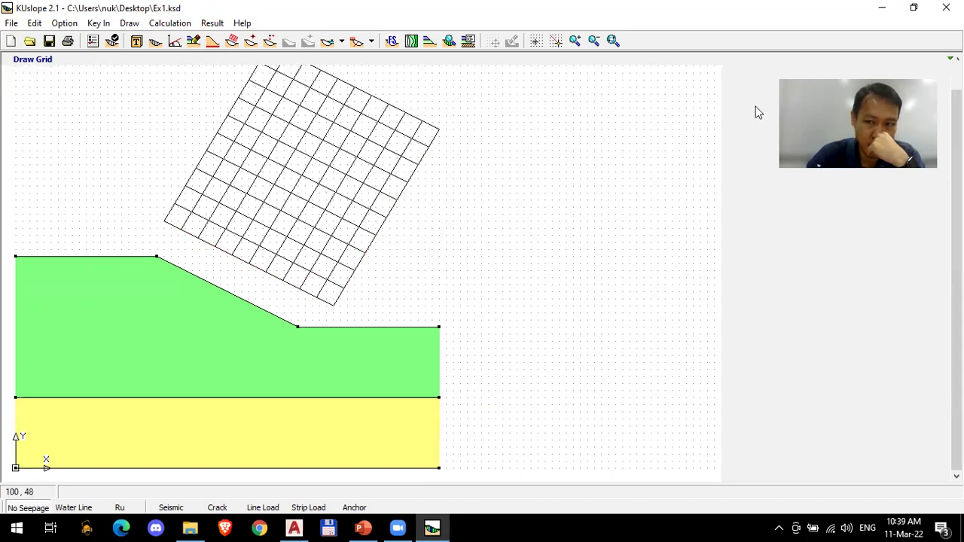
Step: Run the factor of safety calculation with the Ordinary, Simplified Janbu, Simplified Bishop and Spencer methods
{"action": "left_click", "coordinate": [613, 41]}
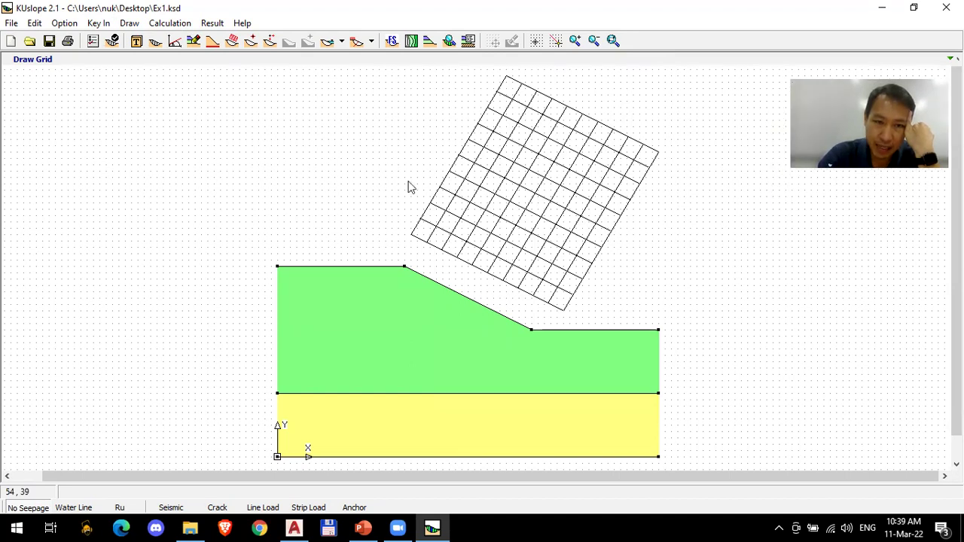
{"action": "left_click", "coordinate": [391, 42]}
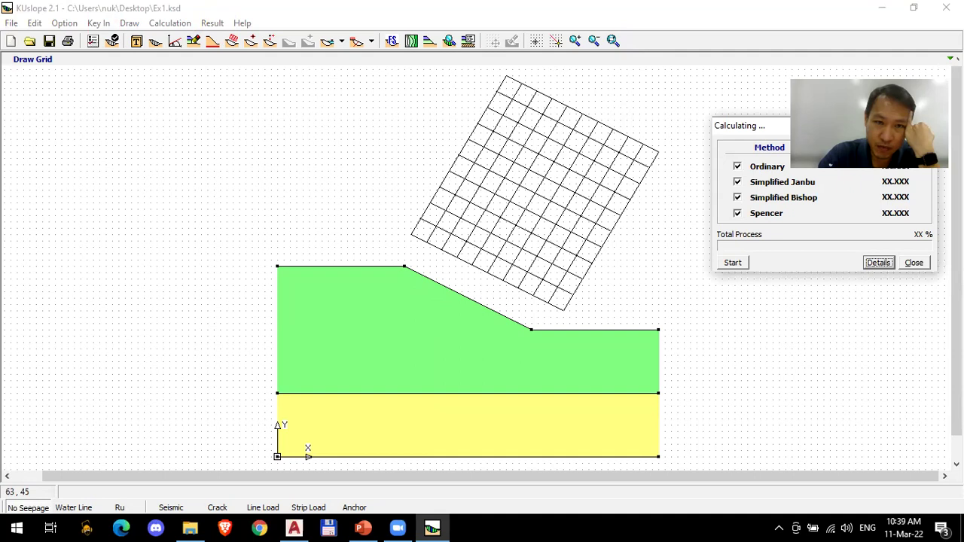
{"action": "left_click_drag", "start_coordinate": [829, 125], "coordinate": [158, 85]}
{"action": "left_click", "coordinate": [65, 225]}
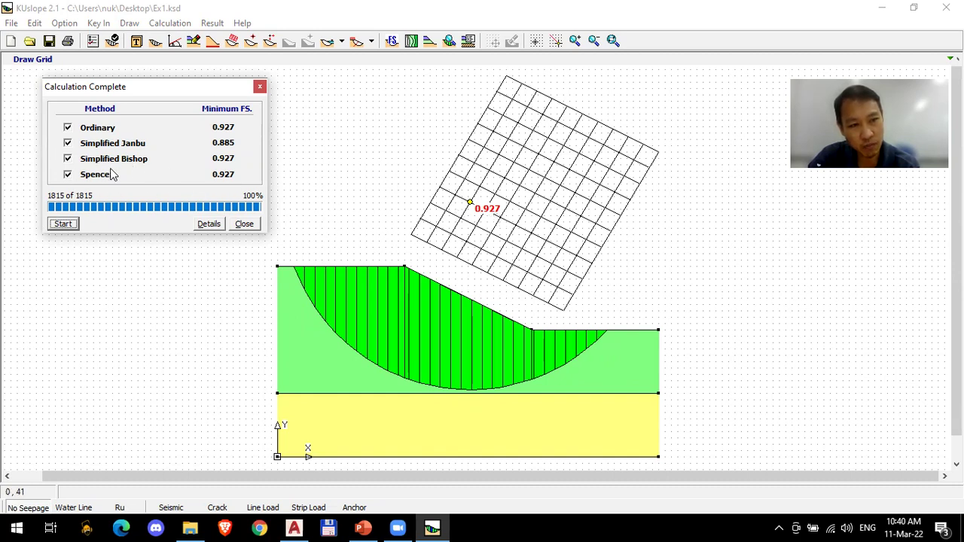
Step: Compare the displayed factors of safety by turning off Spencer, Simplified Bishop and Simplified Janbu in turn, and re-enable all three methods
{"action": "left_click", "coordinate": [67, 176]}
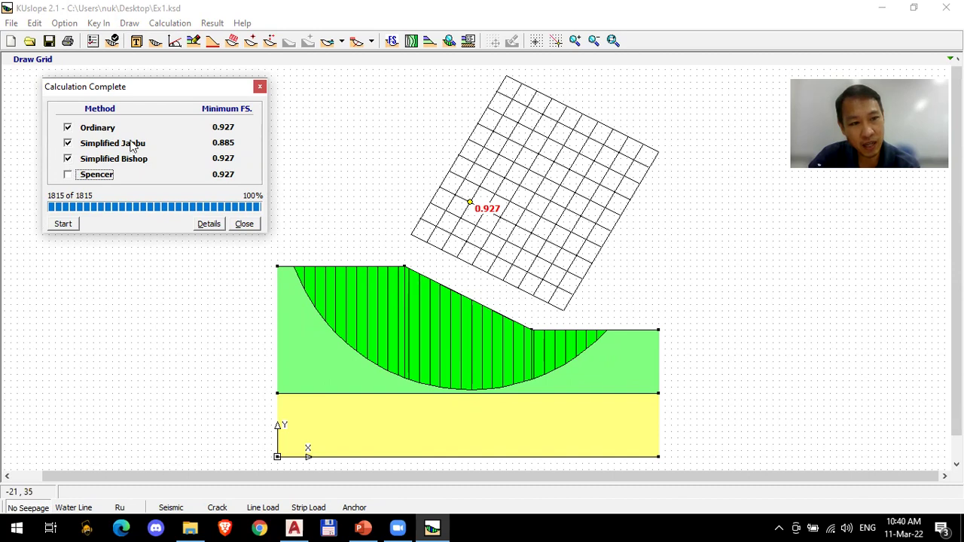
{"action": "left_click", "coordinate": [67, 161]}
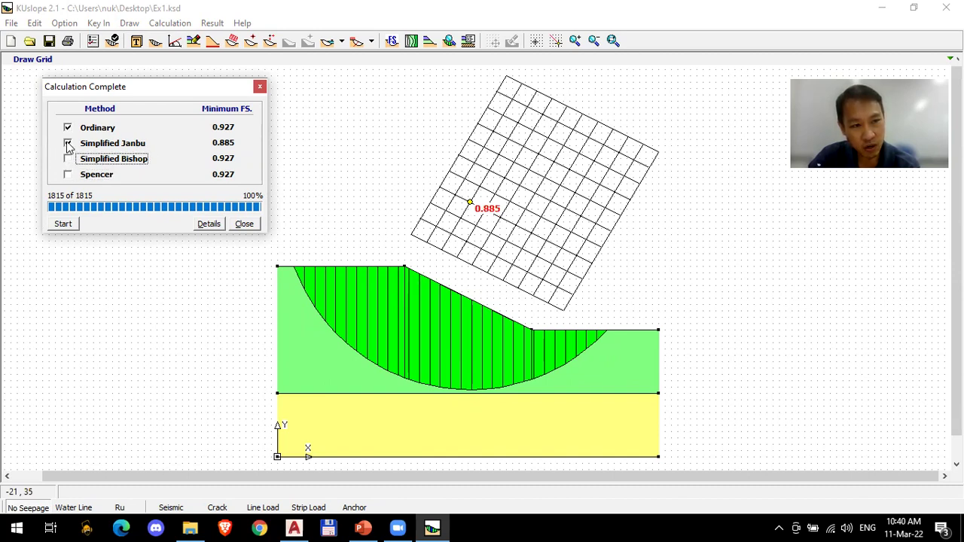
{"action": "left_click", "coordinate": [67, 143]}
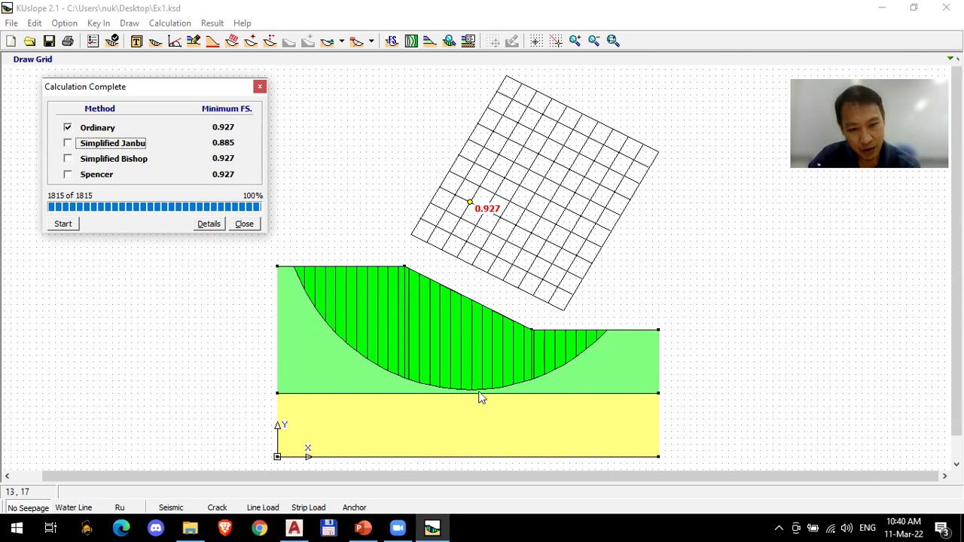
{"action": "left_click", "coordinate": [68, 143]}
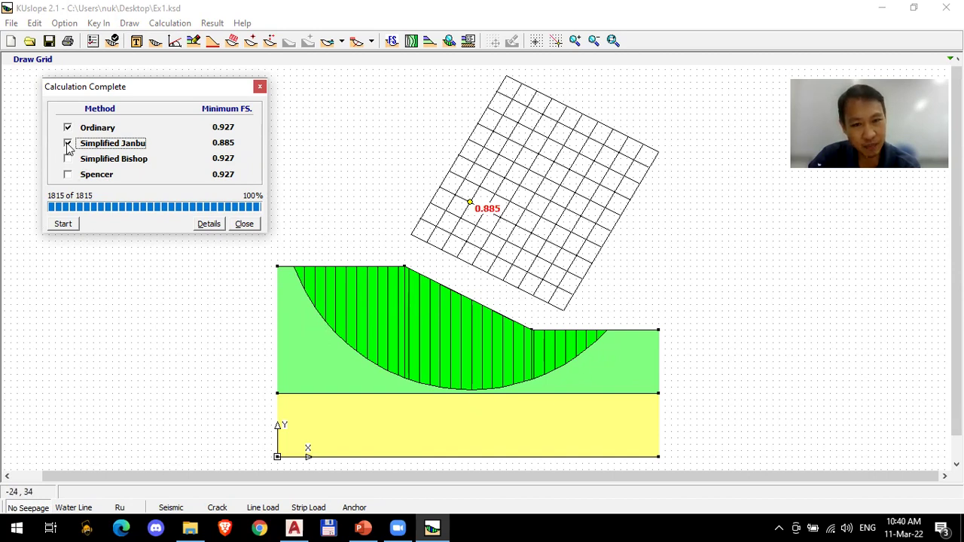
{"action": "left_click", "coordinate": [67, 159]}
{"action": "left_click", "coordinate": [68, 174]}
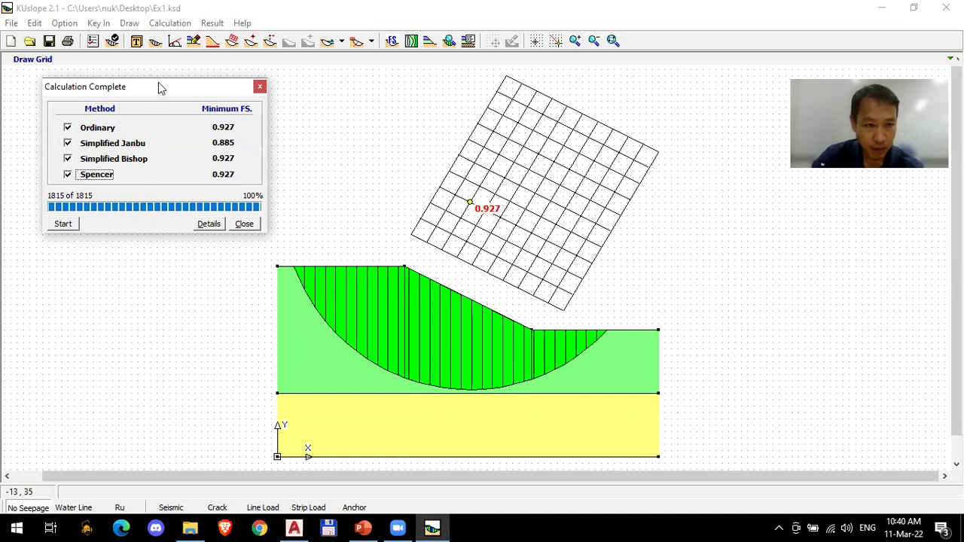
Step: Show the calculation details and examine the center coordinates, radius and factor of safety of the first and last trial circles
{"action": "left_click_drag", "start_coordinate": [160, 88], "coordinate": [151, 71]}
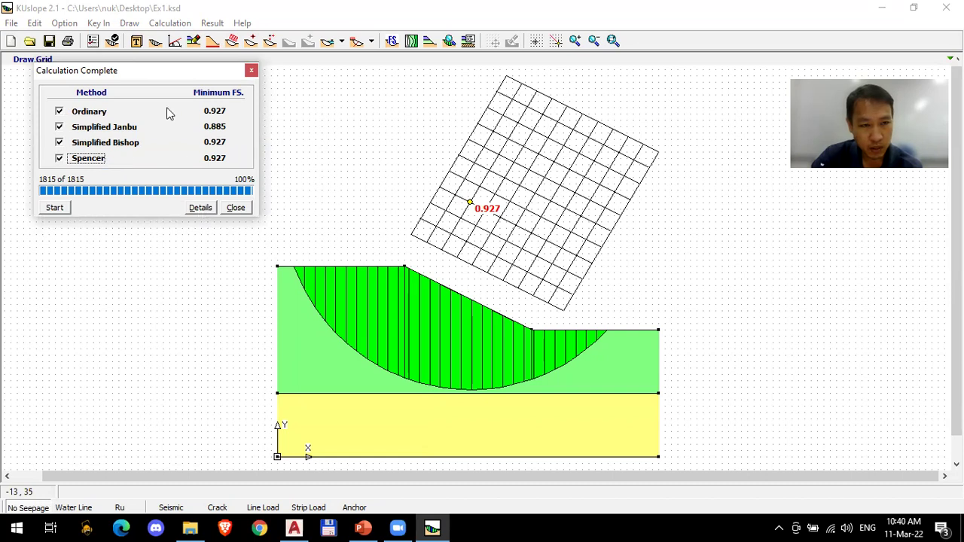
{"action": "left_click", "coordinate": [198, 213]}
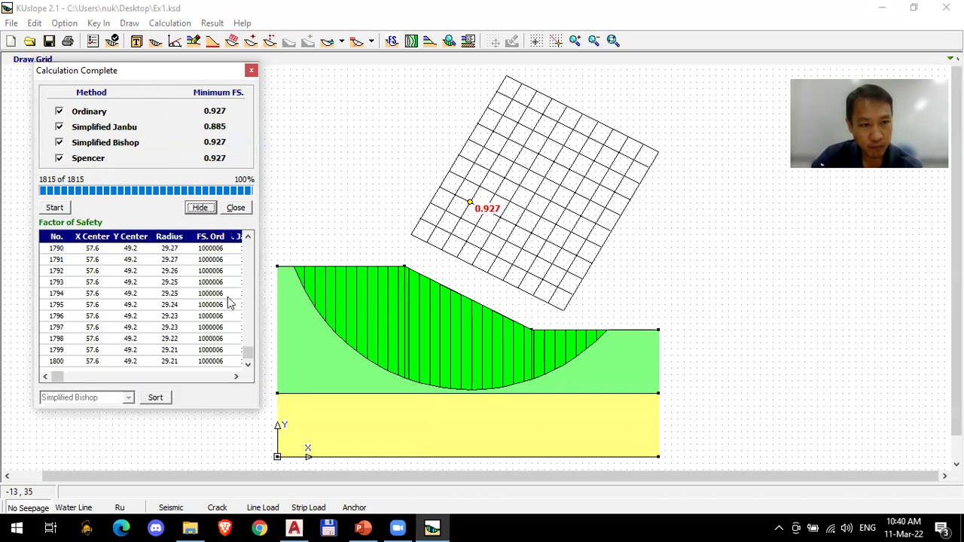
{"action": "left_click", "coordinate": [247, 350]}
{"action": "key", "text": "Home"}
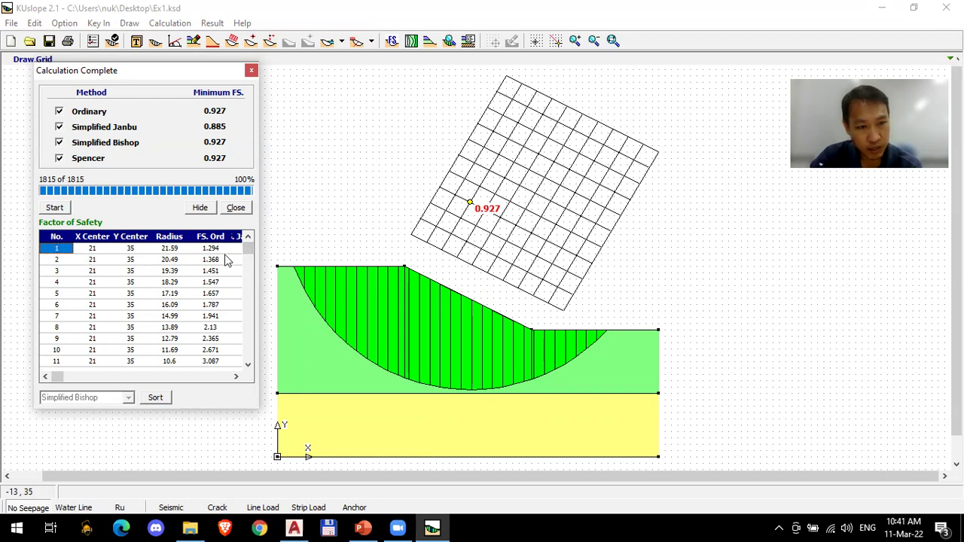
{"action": "left_click_drag", "start_coordinate": [249, 252], "coordinate": [248, 354]}
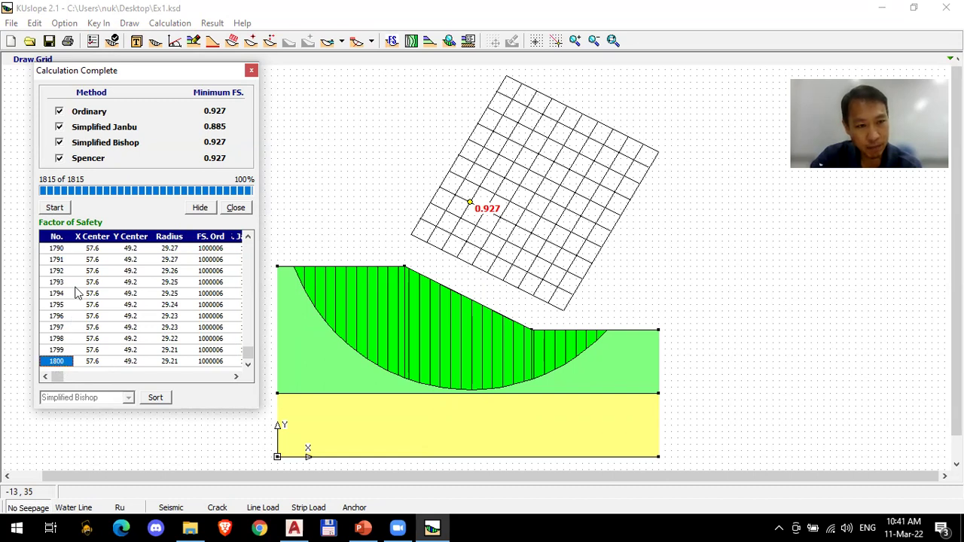
{"action": "left_click", "coordinate": [92, 363]}
{"action": "left_click", "coordinate": [134, 363]}
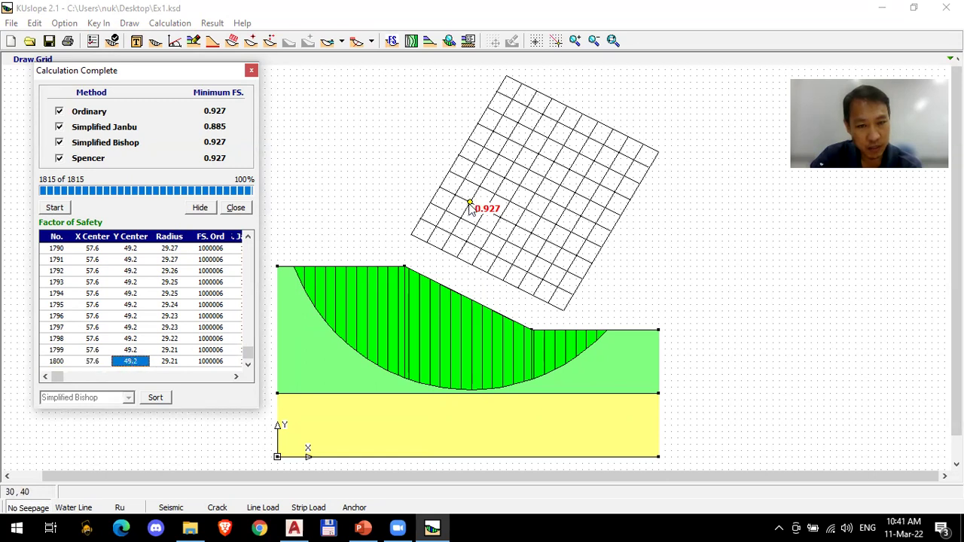
{"action": "left_click", "coordinate": [172, 363]}
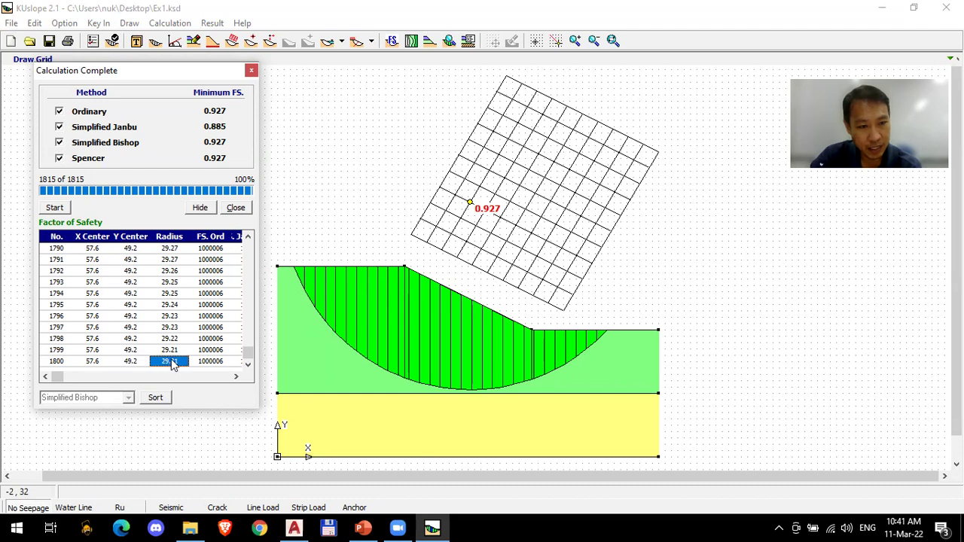
Step: Examine the Ordinary, Janbu, Bishop and Spencer factor of safety columns for the last trial circles and the ones preceding them
{"action": "left_click", "coordinate": [236, 377]}
{"action": "left_click", "coordinate": [236, 376]}
{"action": "left_click", "coordinate": [235, 377]}
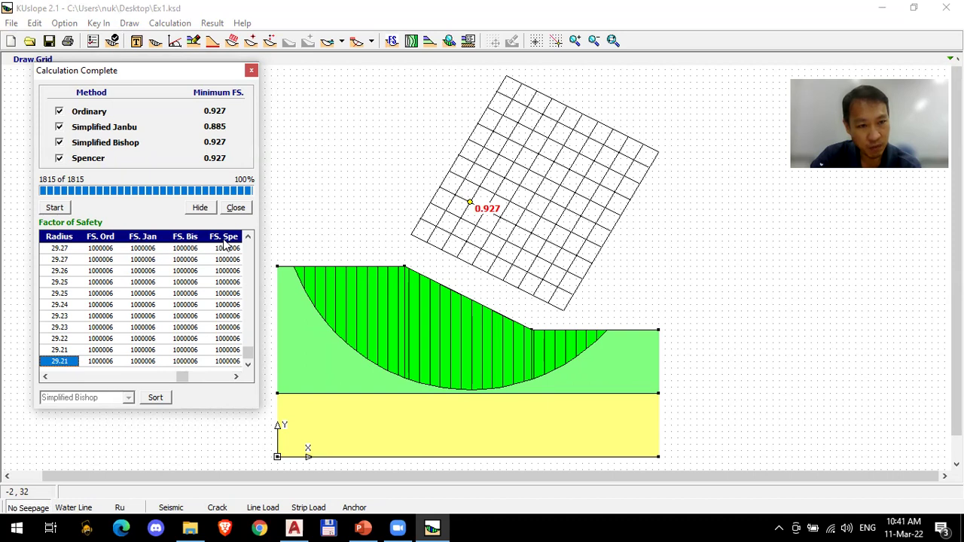
{"action": "left_click", "coordinate": [235, 377]}
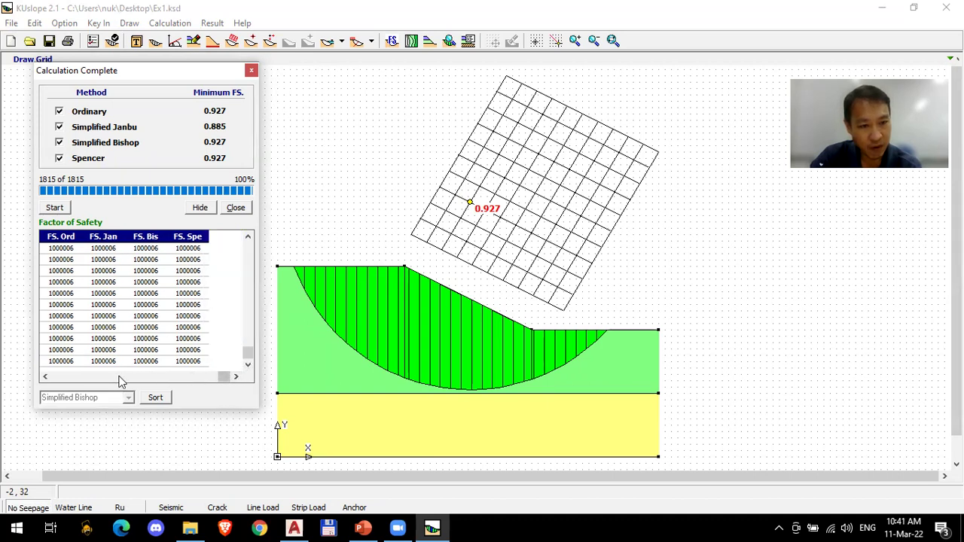
{"action": "left_click", "coordinate": [45, 376]}
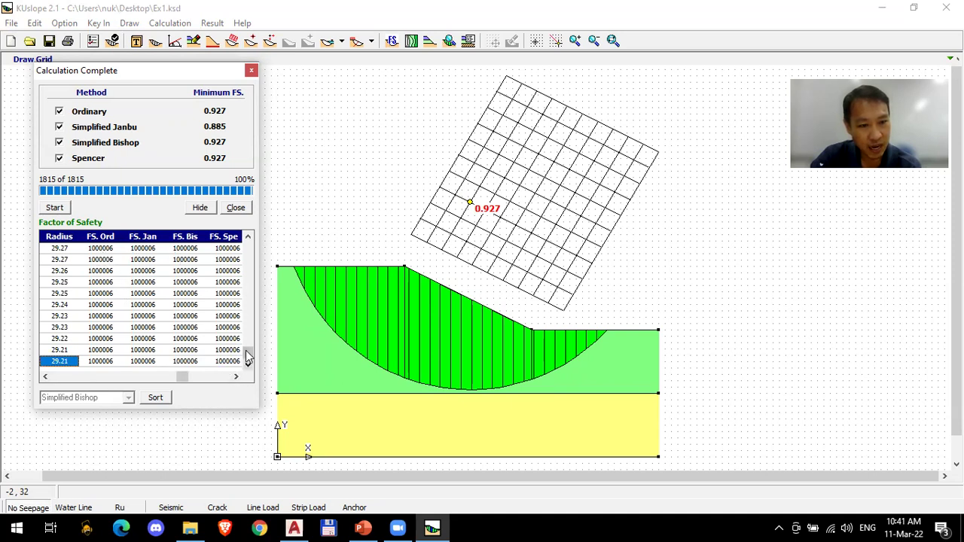
{"action": "left_click", "coordinate": [249, 299]}
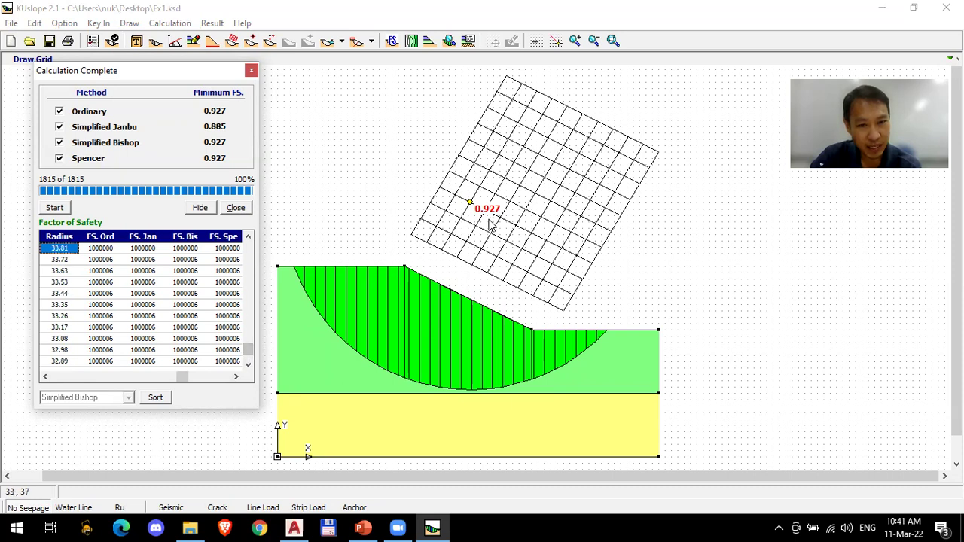
{"action": "left_click", "coordinate": [248, 254]}
{"action": "left_click", "coordinate": [248, 255]}
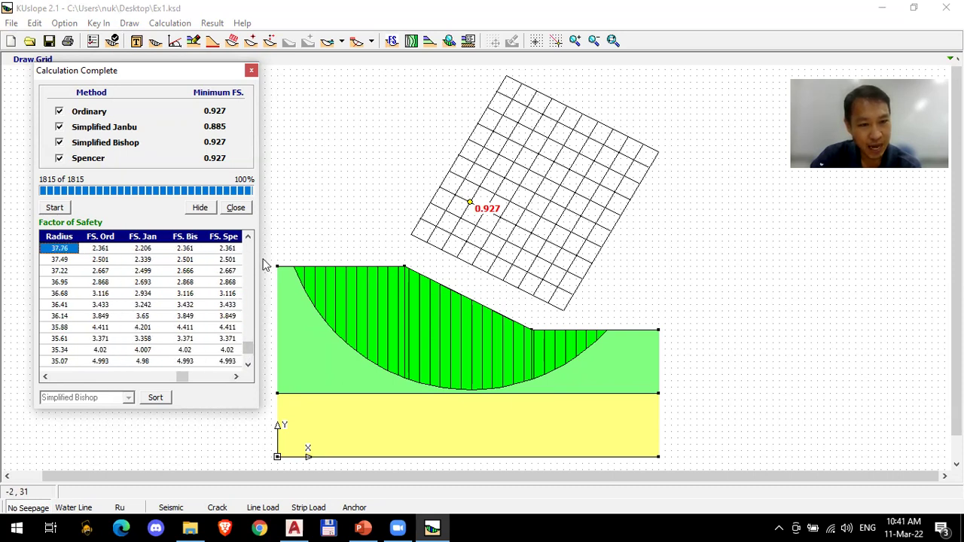
{"action": "left_click", "coordinate": [249, 251]}
{"action": "left_click", "coordinate": [249, 251]}
{"action": "left_click", "coordinate": [248, 252]}
{"action": "mouse_move", "coordinate": [249, 344]}
{"action": "left_mouse_down"}
{"action": "mouse_move", "coordinate": [256, 252]}
{"action": "mouse_move", "coordinate": [249, 354]}
{"action": "left_mouse_up"}
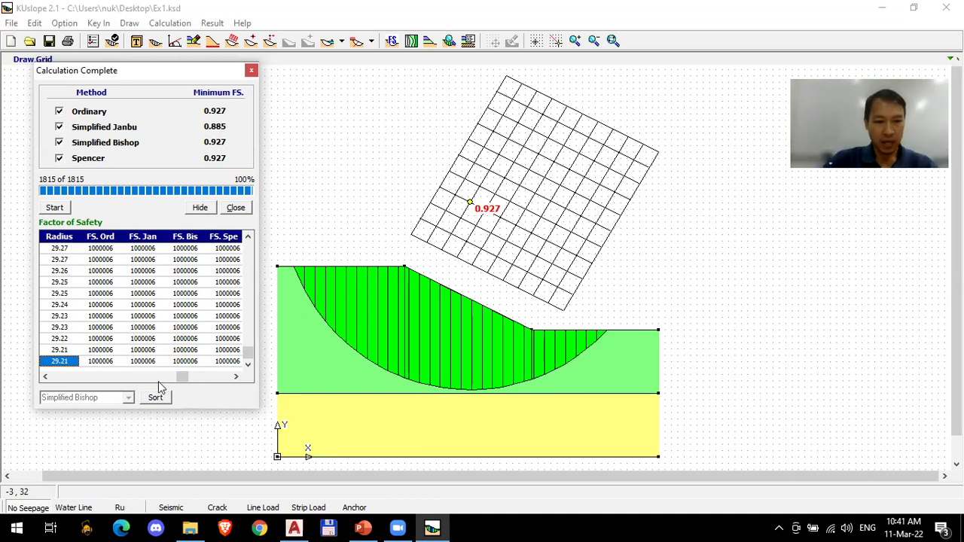
Step: Switch to the KUslope presentation in PowerPoint and start the slide show from slide 51, Error Code
{"action": "left_click", "coordinate": [362, 527]}
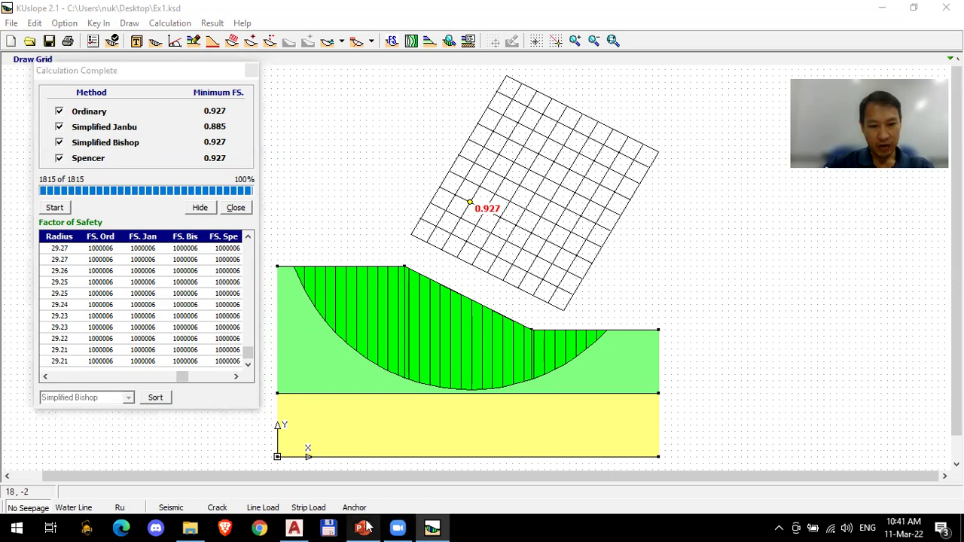
{"action": "left_click", "coordinate": [753, 507]}
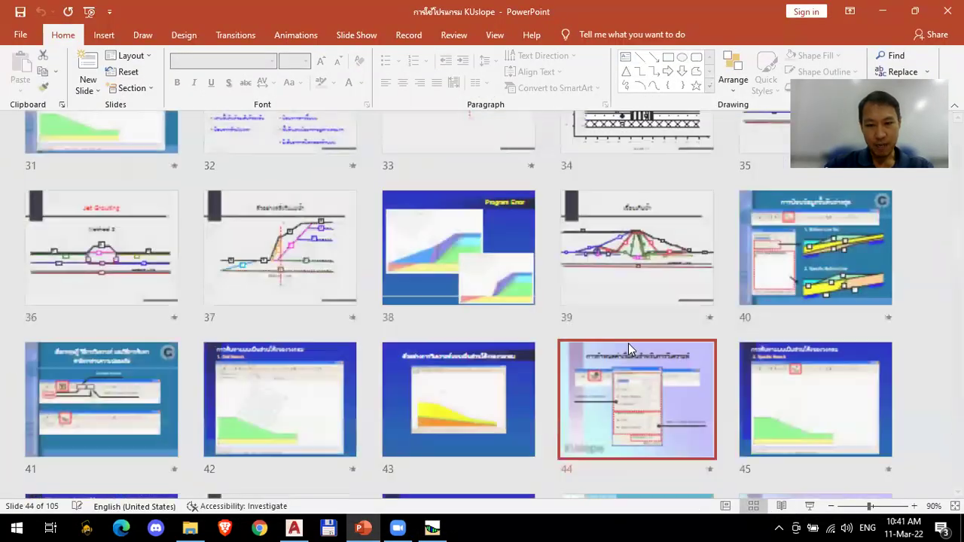
{"action": "scroll", "coordinate": [627, 342], "scroll_direction": "down", "scroll_amount": 5}
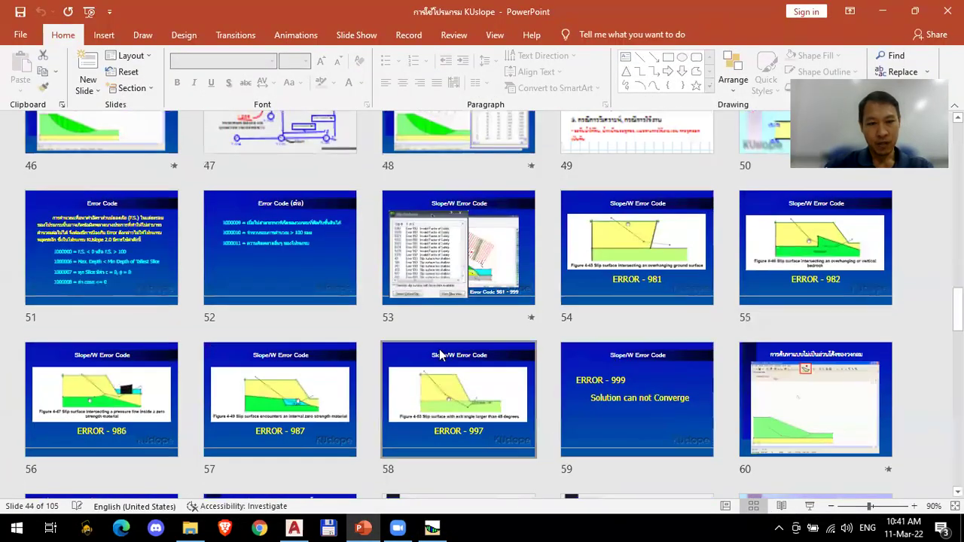
{"action": "left_click", "coordinate": [159, 268]}
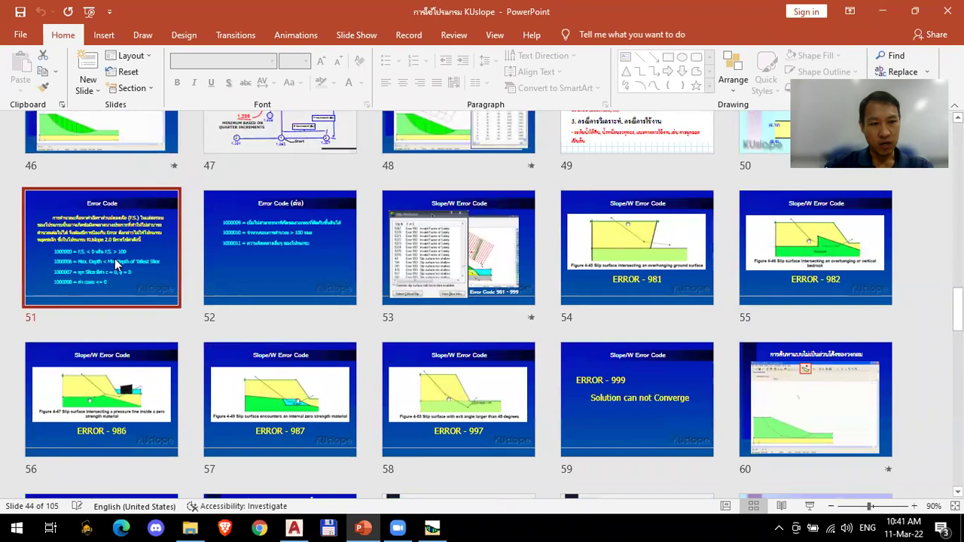
{"action": "left_click", "coordinate": [809, 506]}
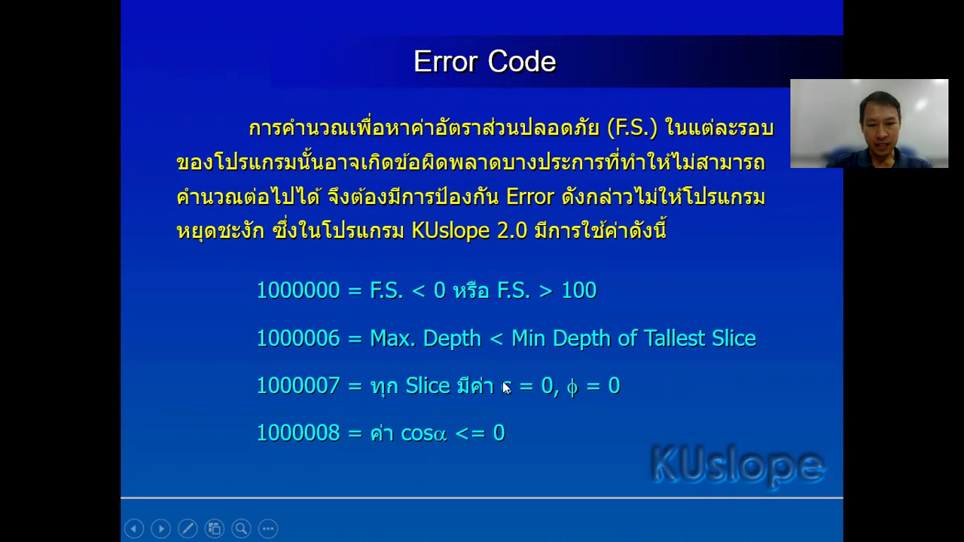
Step: Read the meanings of the KUslope error codes on the two Error Code slides, going back once to the first slide
{"action": "left_click", "coordinate": [484, 399]}
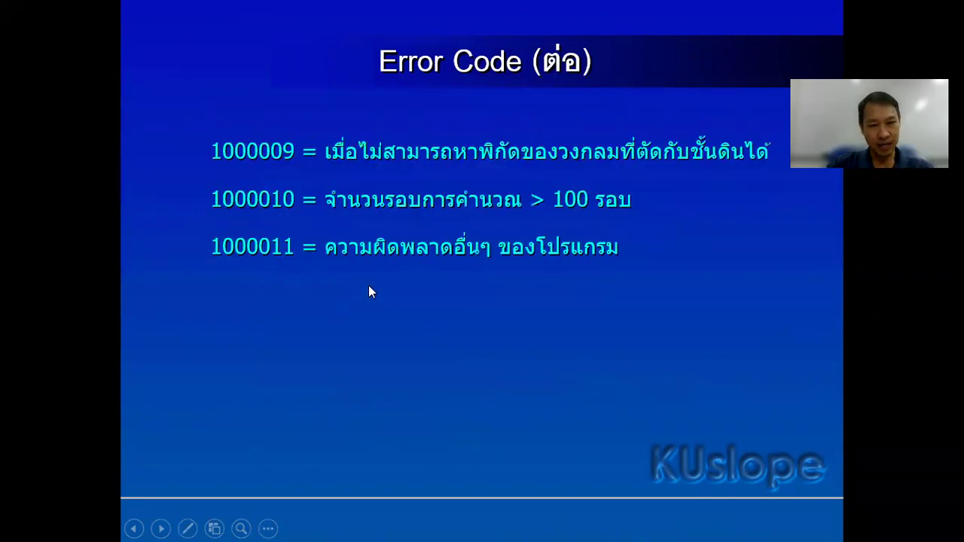
{"action": "key", "text": "Left"}
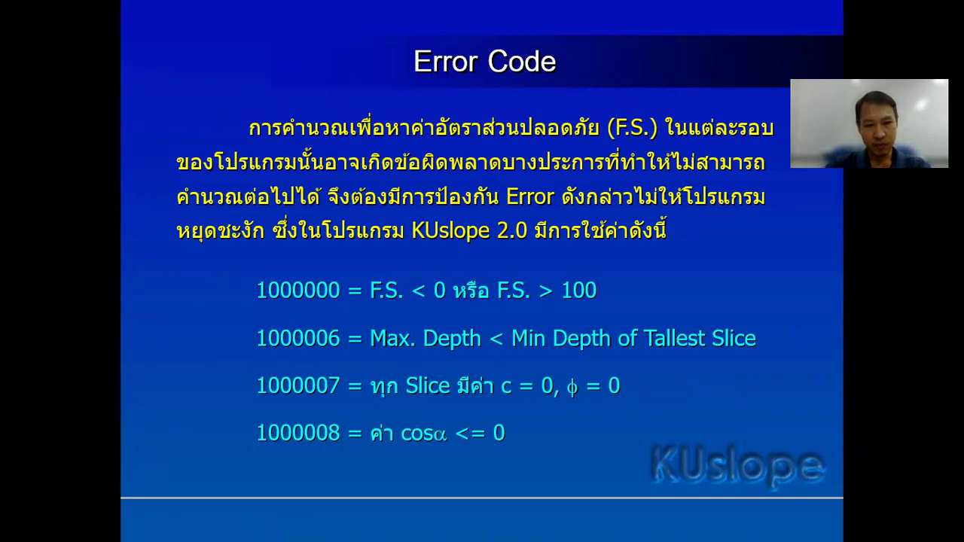
{"action": "key", "text": "Right"}
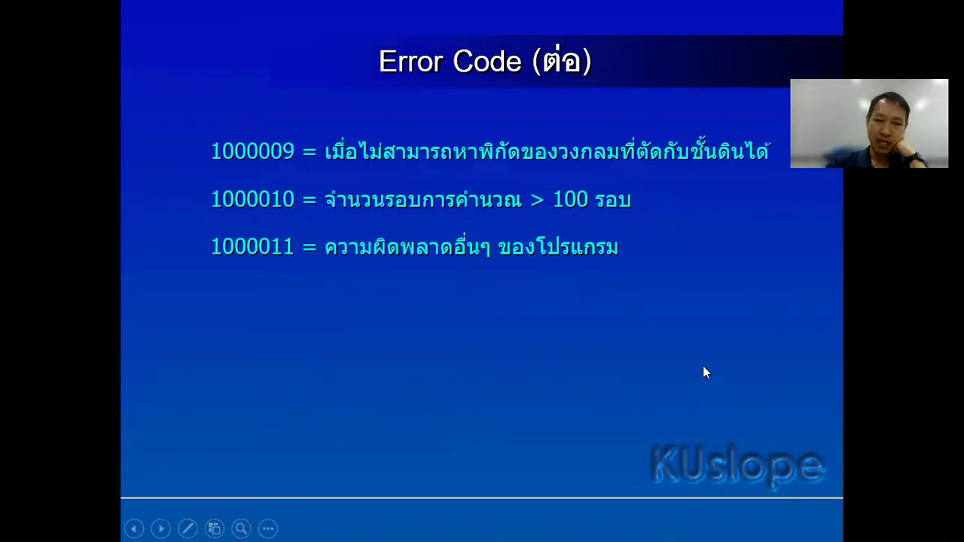
Step: Go through the Slope/W Error Code slides, from the Slip Surfaces error list and ERROR - 981 up to ERROR - 999
{"action": "key", "text": "Right"}
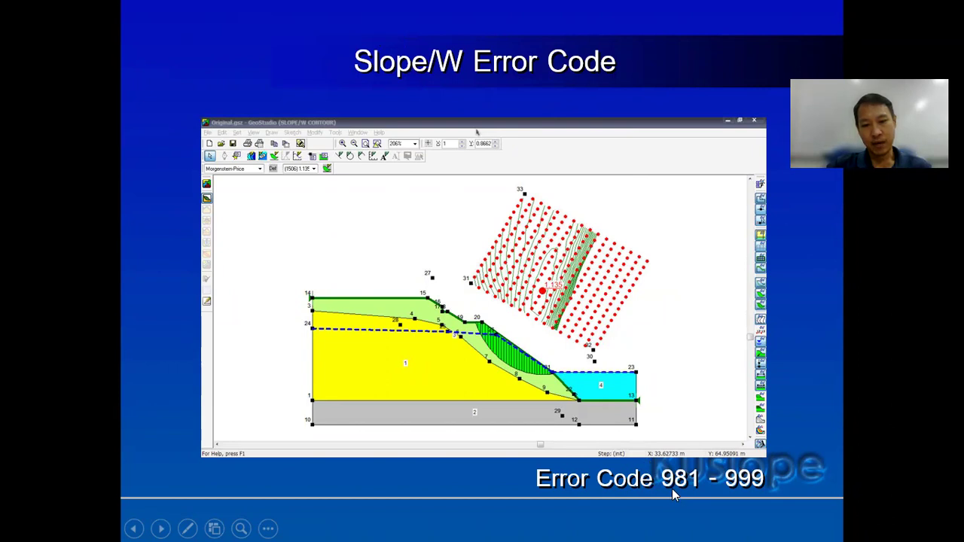
{"action": "left_click", "coordinate": [700, 388]}
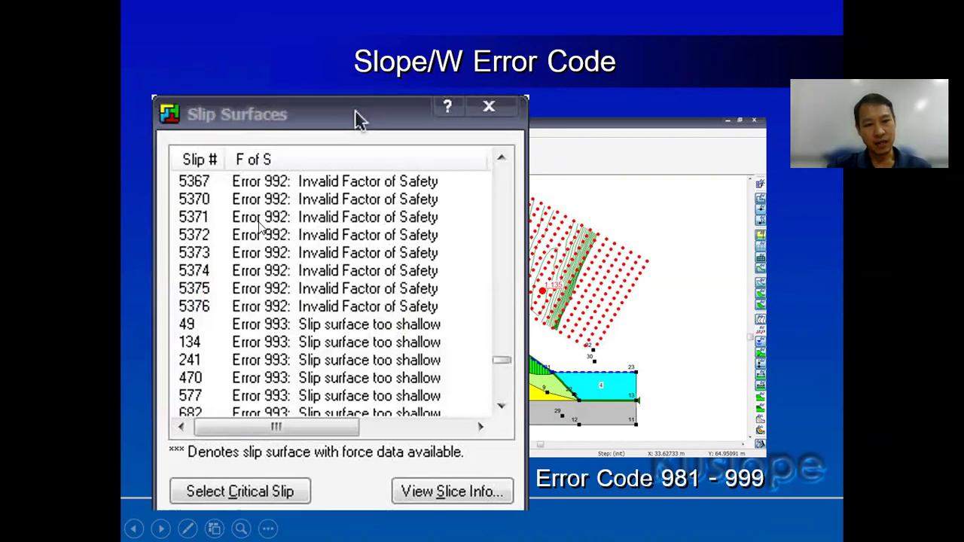
{"action": "left_click", "coordinate": [412, 277]}
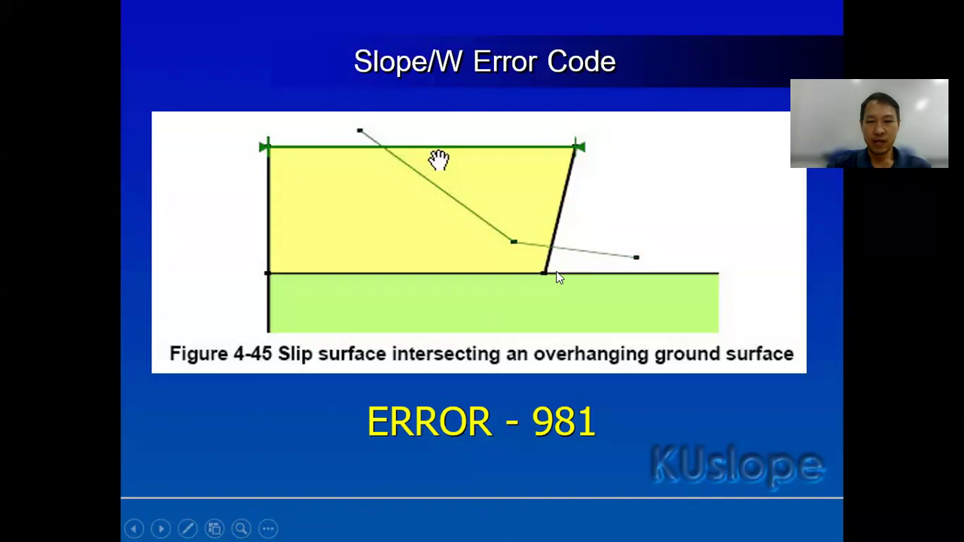
{"action": "left_click", "coordinate": [585, 407]}
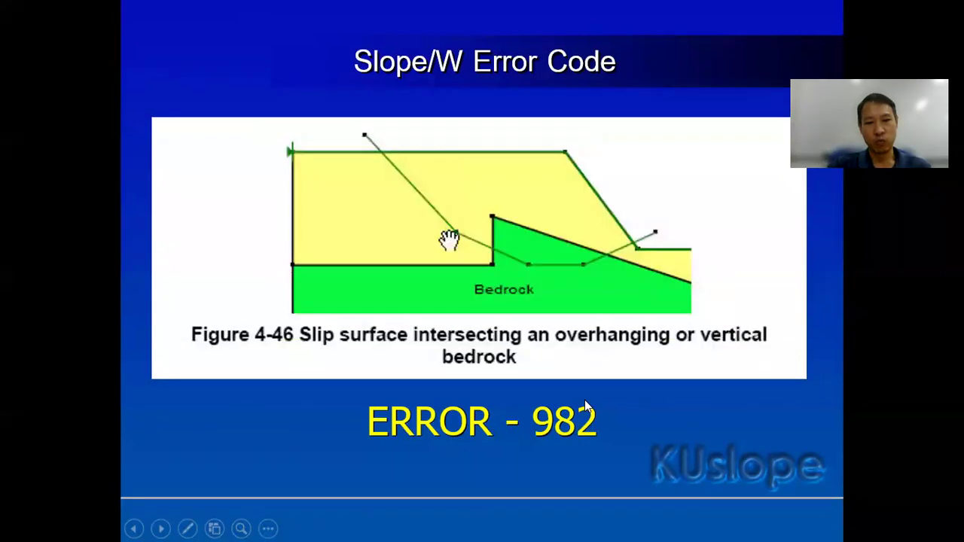
{"action": "left_click", "coordinate": [536, 269]}
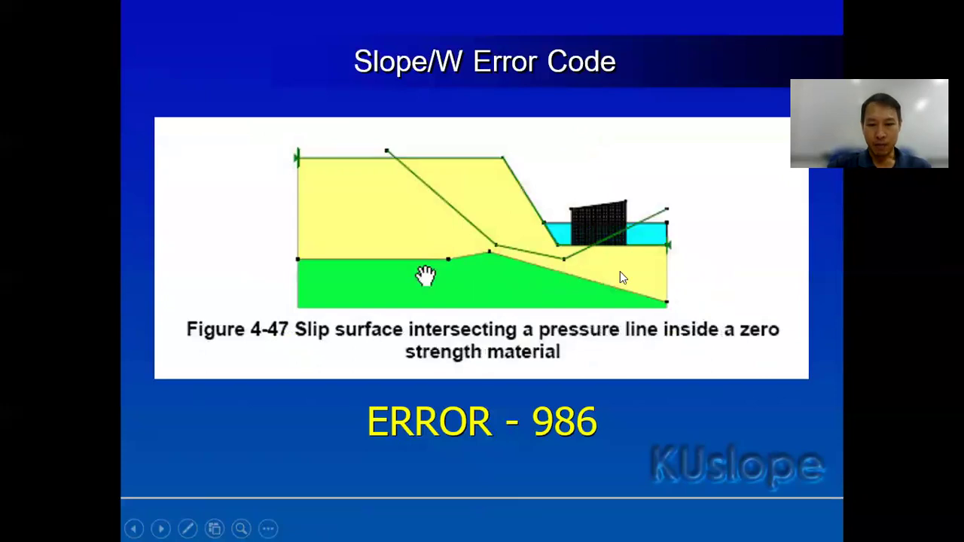
{"action": "left_click", "coordinate": [621, 274]}
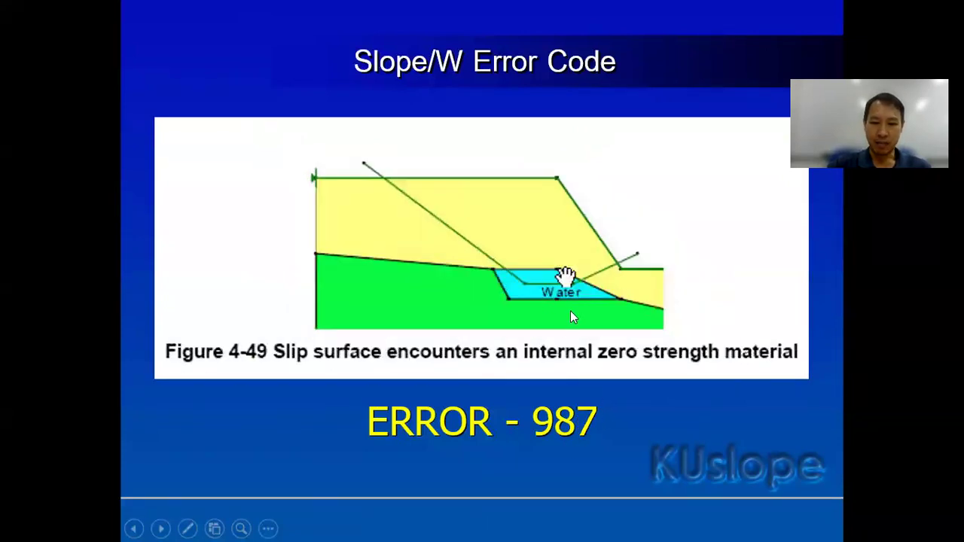
{"action": "left_click", "coordinate": [623, 400]}
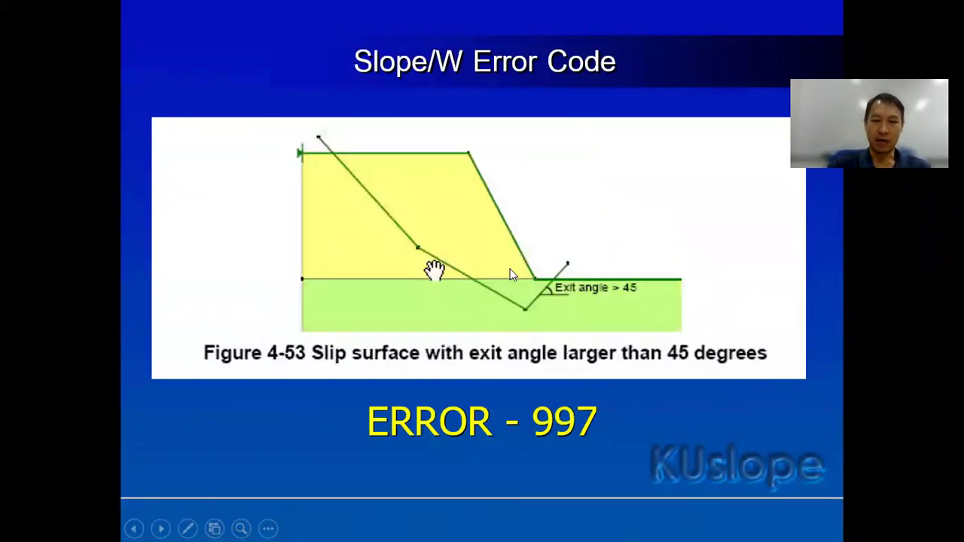
{"action": "left_click", "coordinate": [589, 272]}
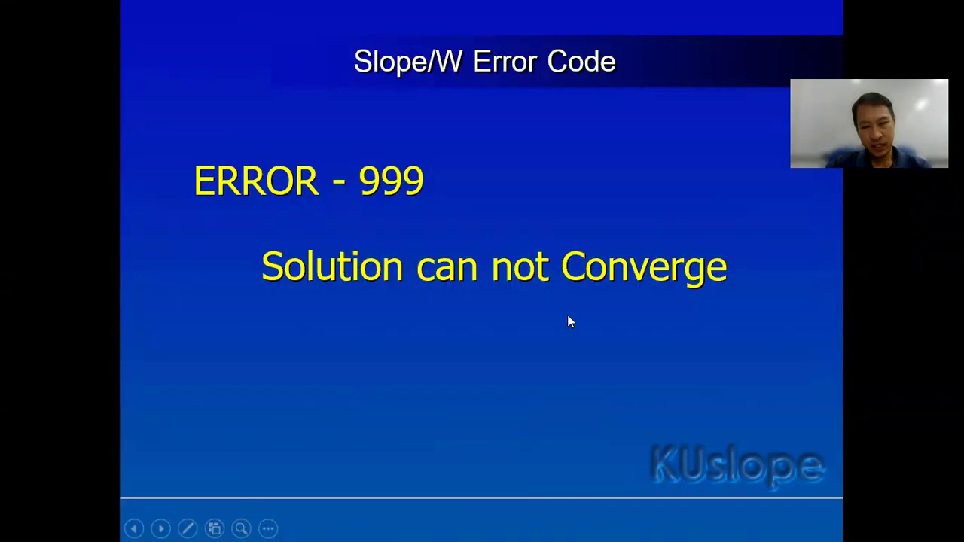
Step: End the slide show, look back over the earlier slides around the grid search topic, and switch back to KUslope
{"action": "key", "text": "Escape"}
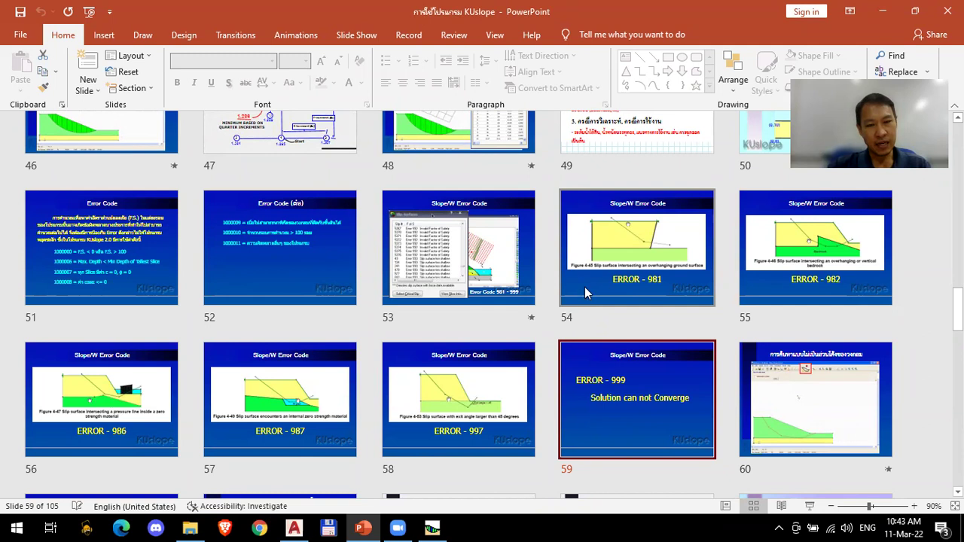
{"action": "scroll", "coordinate": [595, 299], "scroll_direction": "up", "scroll_amount": 2}
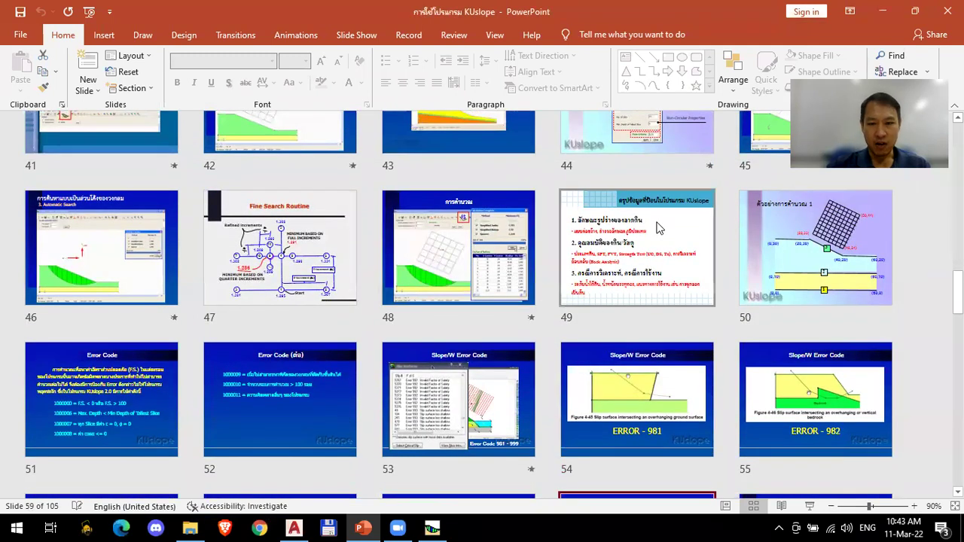
{"action": "scroll", "coordinate": [668, 289], "scroll_direction": "up", "scroll_amount": 2}
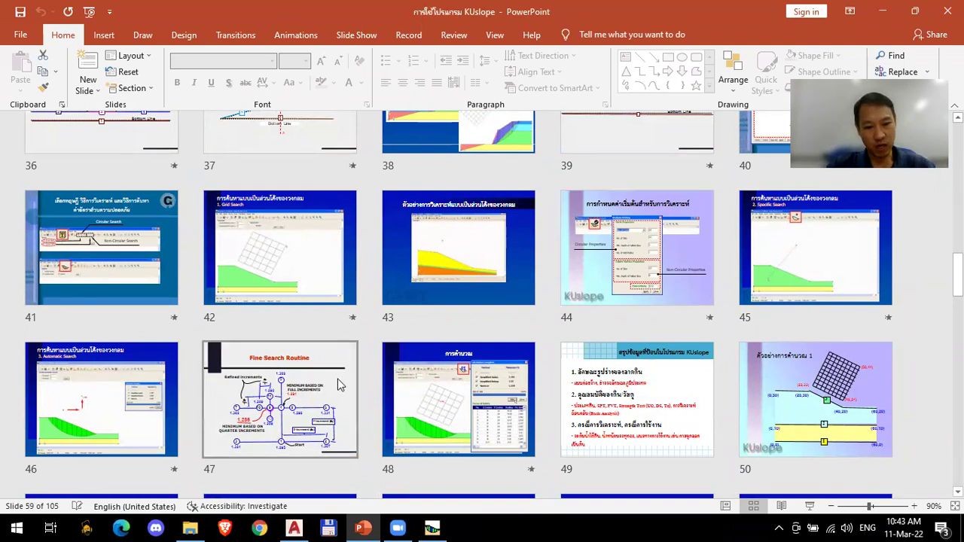
{"action": "left_click", "coordinate": [431, 527]}
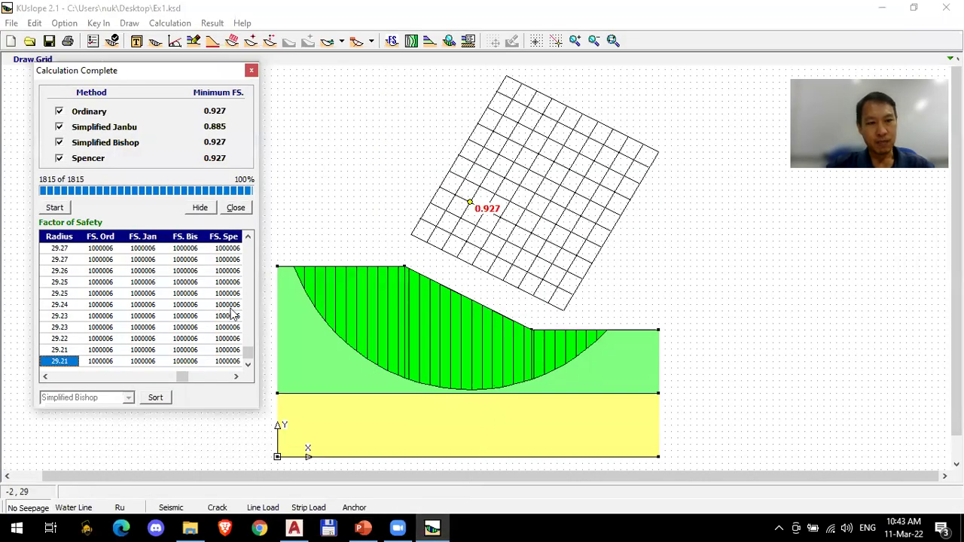
Step: Return to the first trial circle in the factor of safety table and examine its results for the four methods
{"action": "key", "text": "Up"}
{"action": "key", "text": "Up"}
{"action": "key", "text": "Up"}
{"action": "key", "text": "Up"}
{"action": "key", "text": "Up"}
{"action": "key", "text": "Up"}
{"action": "key", "text": "Up"}
{"action": "key", "text": "Up"}
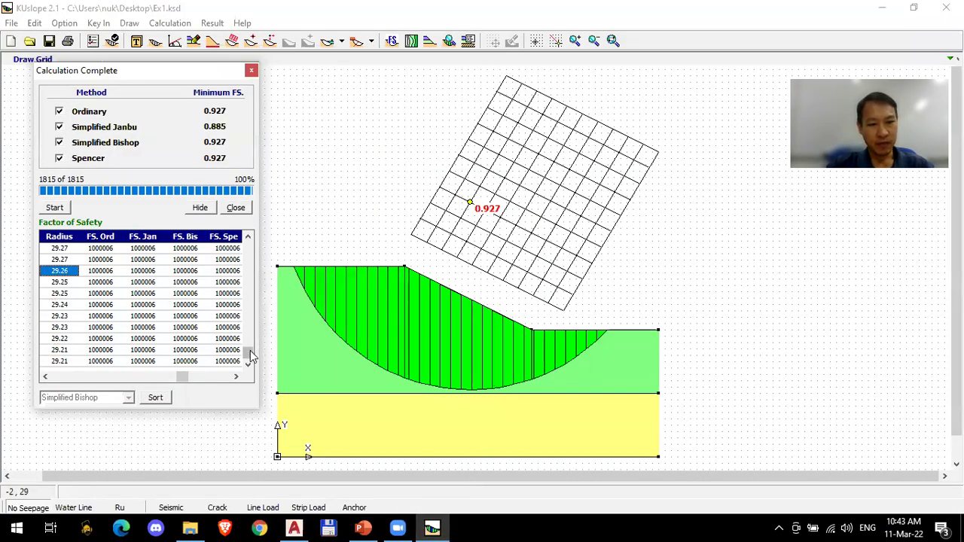
{"action": "key", "text": "Home"}
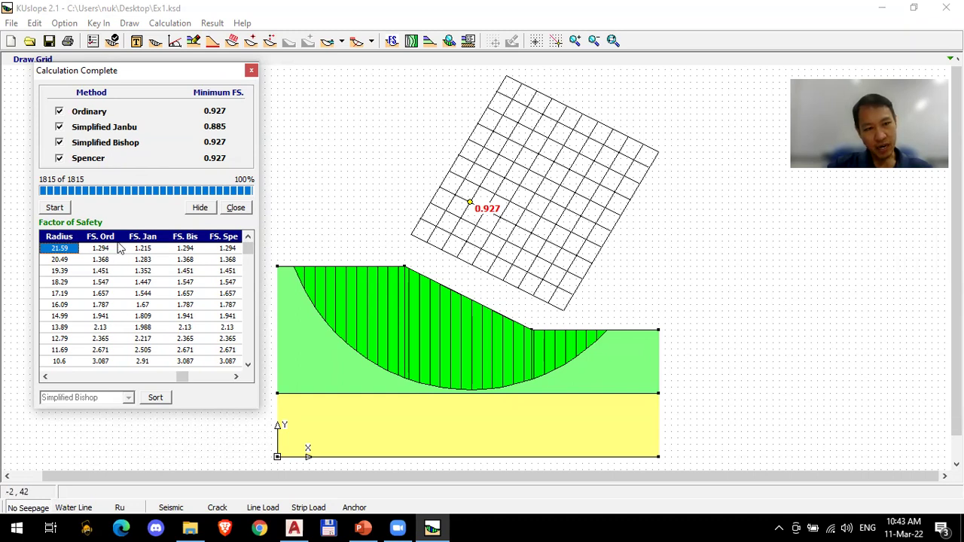
Step: Hide the calculation details, pick a point inside the slip-center grid, and show the details again
{"action": "left_click", "coordinate": [201, 208]}
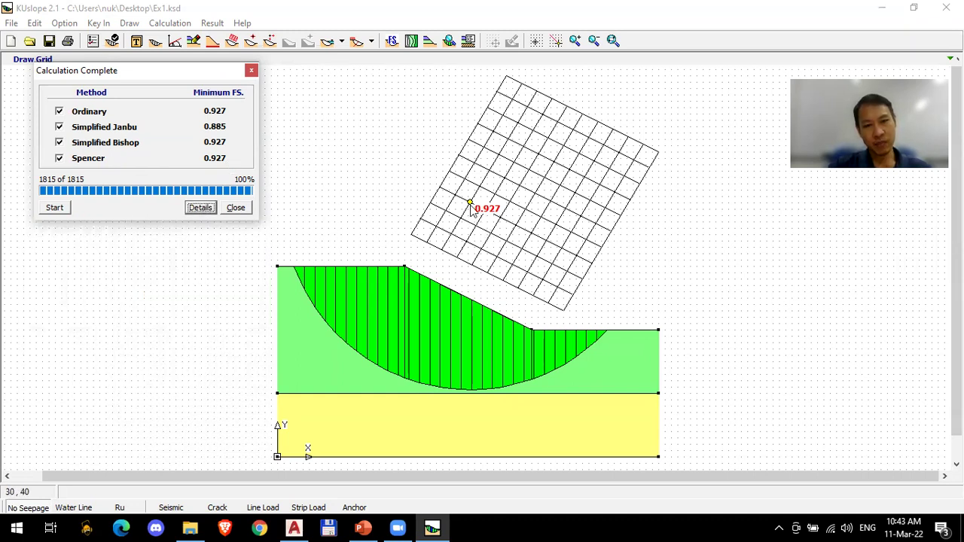
{"action": "left_click", "coordinate": [516, 204]}
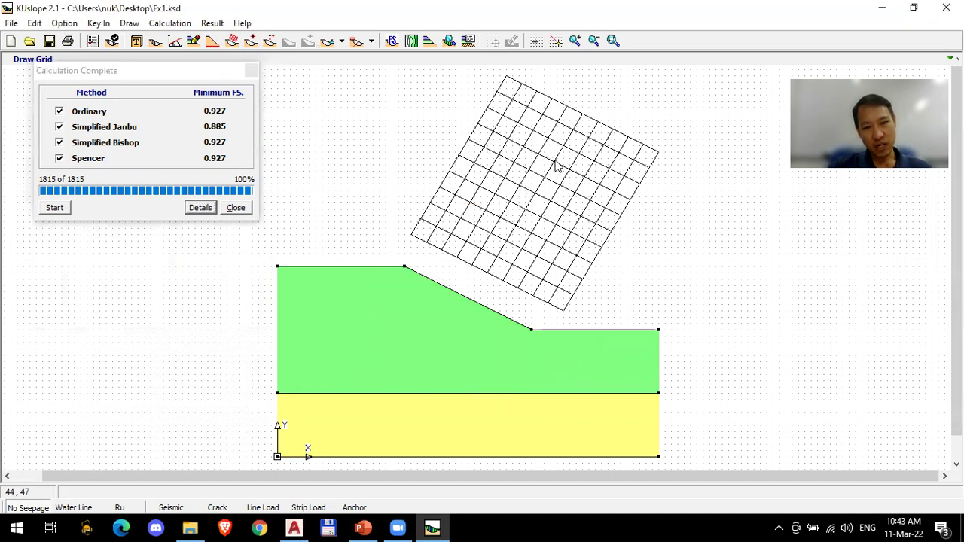
{"action": "left_click", "coordinate": [199, 209]}
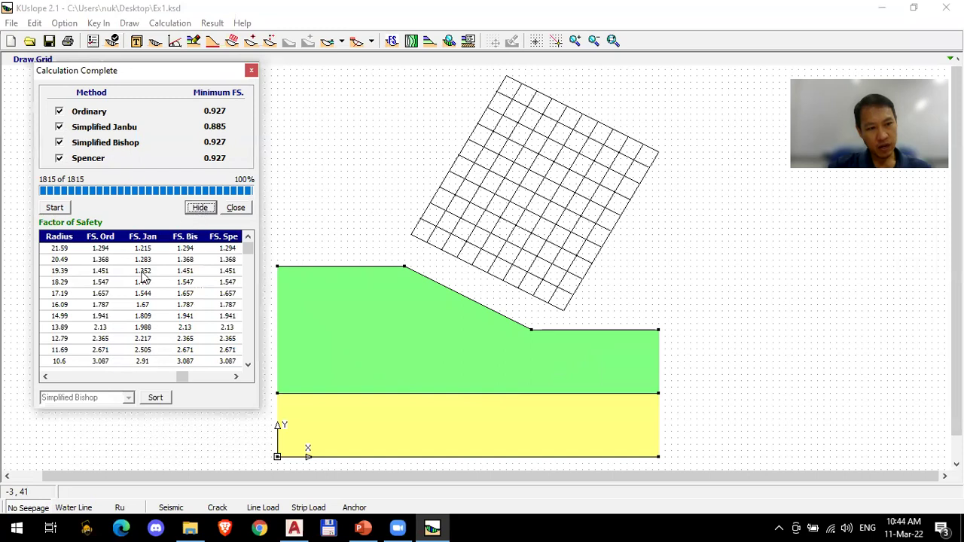
Step: Sort the trial circles by Simplified Bishop factor of safety and display the circle with the lowest value on the slope
{"action": "left_click", "coordinate": [155, 398]}
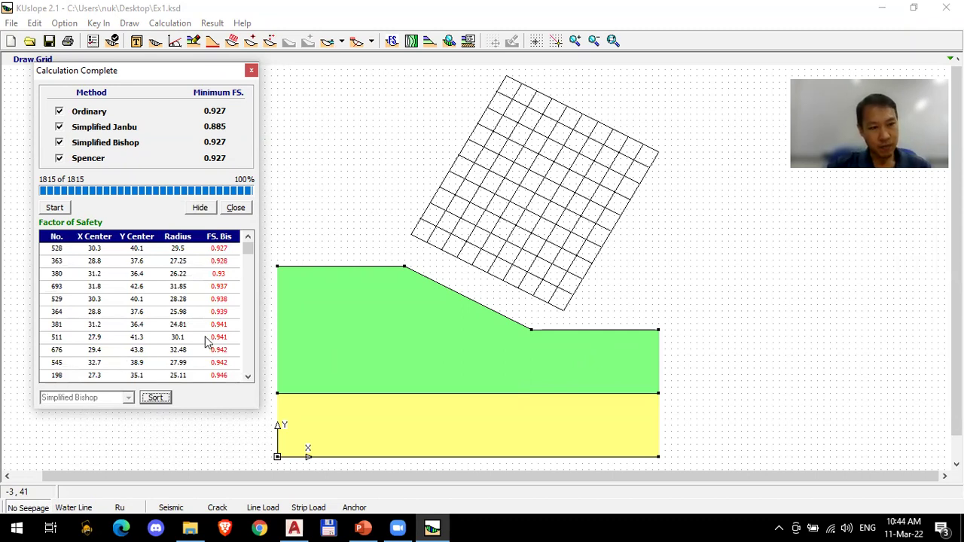
{"action": "left_click", "coordinate": [82, 253]}
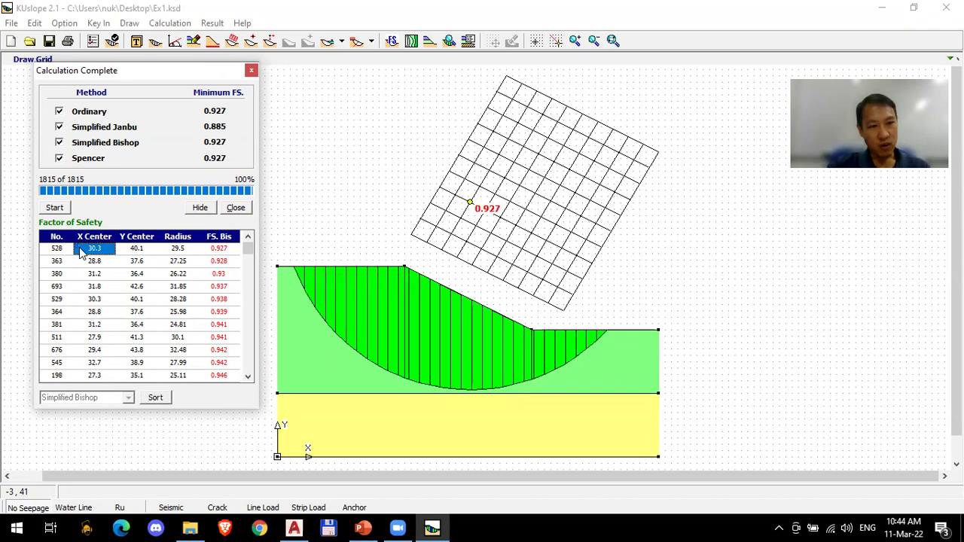
{"action": "left_click", "coordinate": [55, 254]}
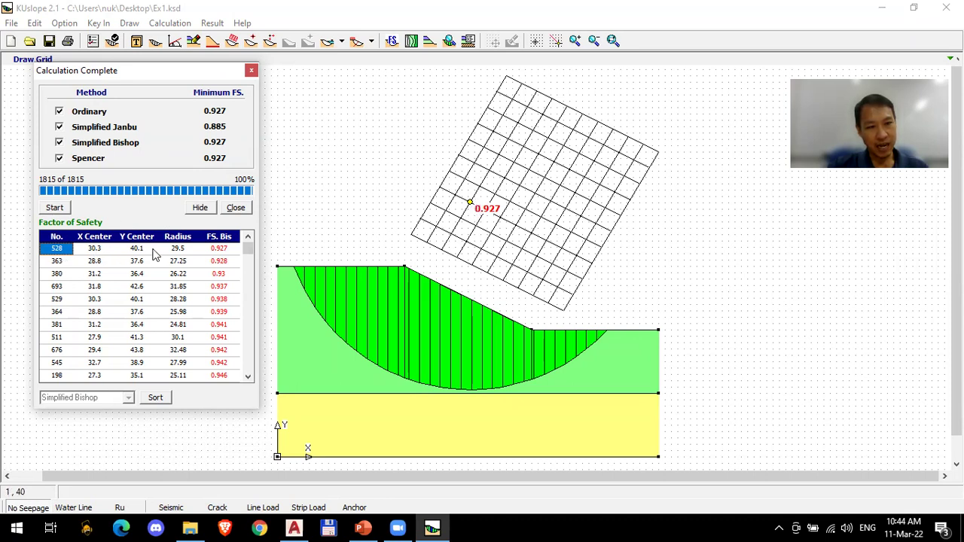
{"action": "left_click", "coordinate": [225, 250]}
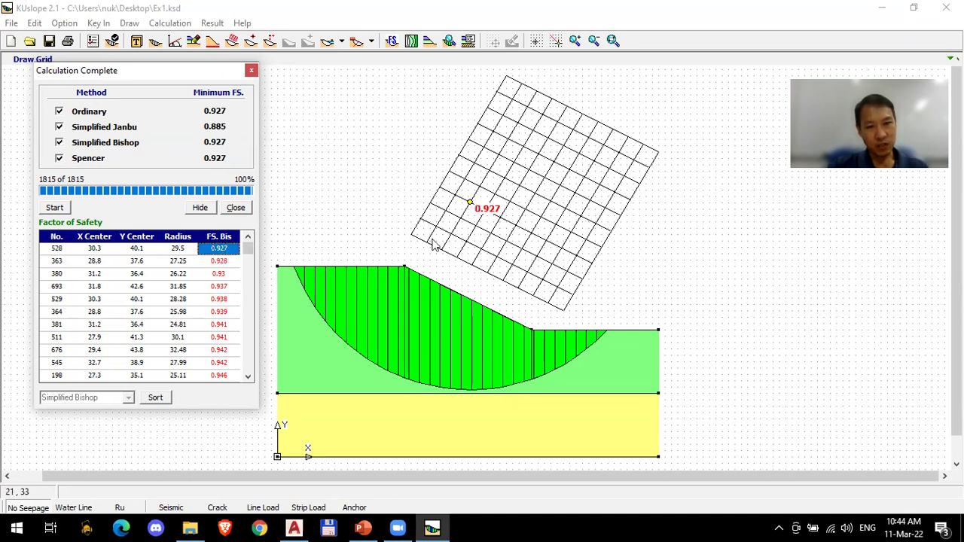
Step: Display the lowest-ranked trial circles in the sorted Simplified Bishop table one by one and compare their slip surfaces on the slope
{"action": "left_click", "coordinate": [57, 262]}
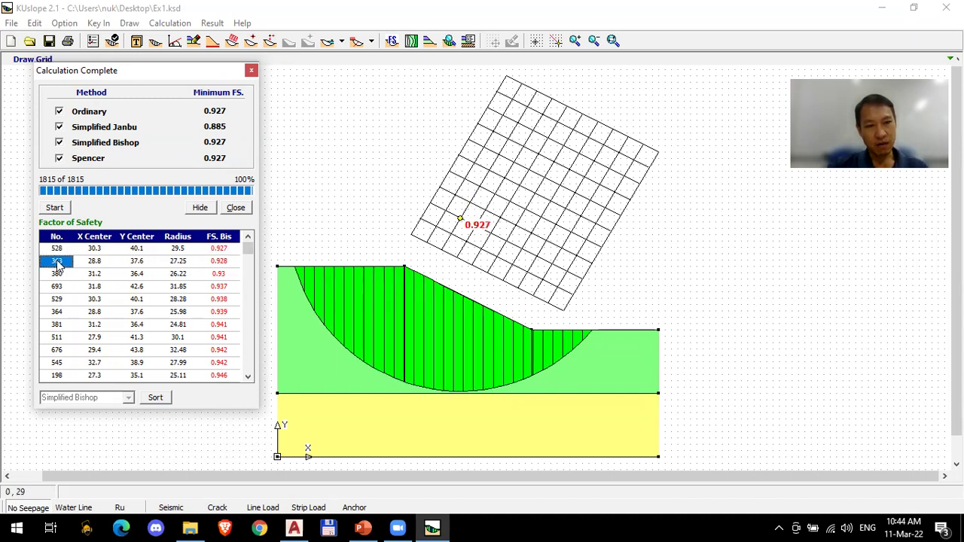
{"action": "left_click", "coordinate": [57, 275]}
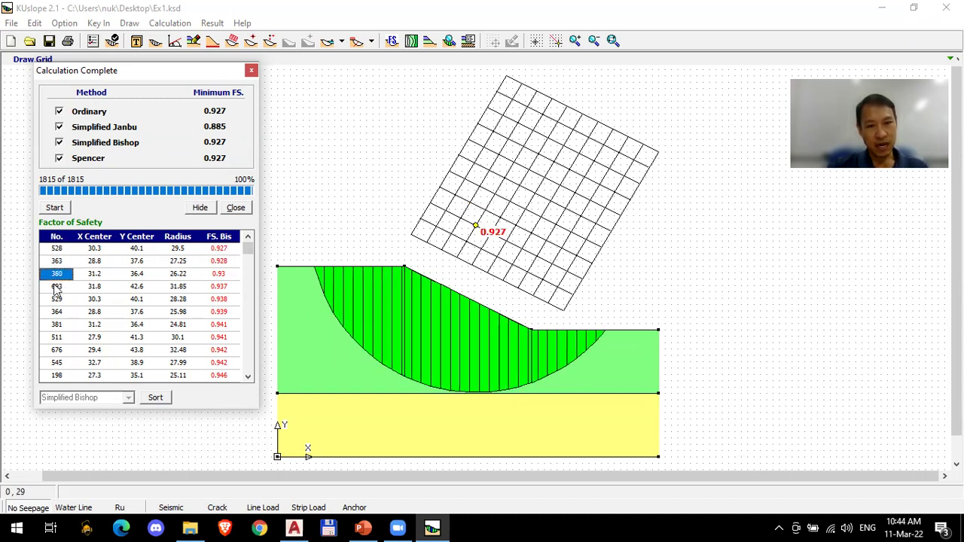
{"action": "left_click", "coordinate": [57, 287]}
{"action": "left_click", "coordinate": [56, 299]}
{"action": "left_click", "coordinate": [57, 325]}
{"action": "left_click", "coordinate": [57, 337]}
{"action": "left_click", "coordinate": [56, 360]}
{"action": "left_click", "coordinate": [56, 325]}
{"action": "left_click", "coordinate": [57, 287]}
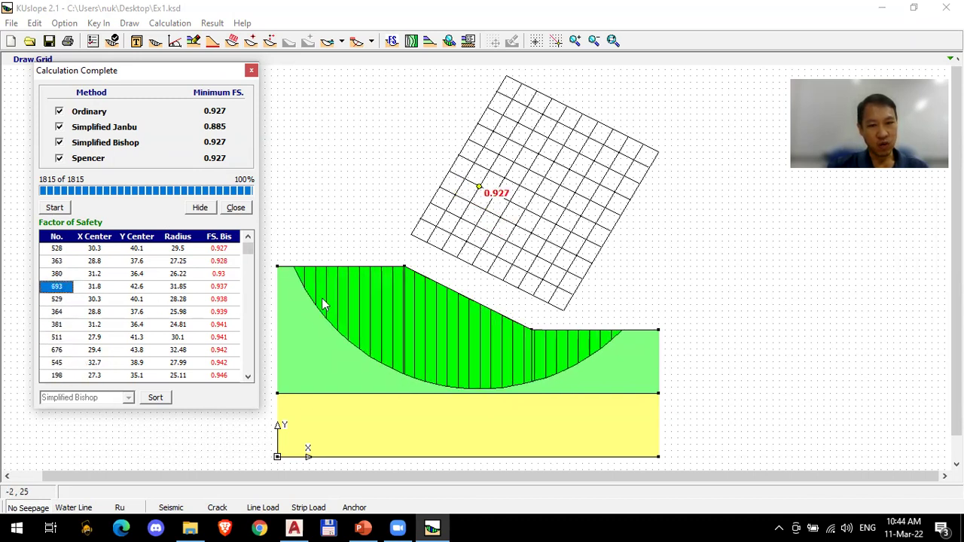
Step: Exclude the Spencer method and display trial circles 529, 381 and 545 on the slope
{"action": "left_click", "coordinate": [60, 159]}
{"action": "left_click", "coordinate": [57, 299]}
{"action": "left_click", "coordinate": [57, 325]}
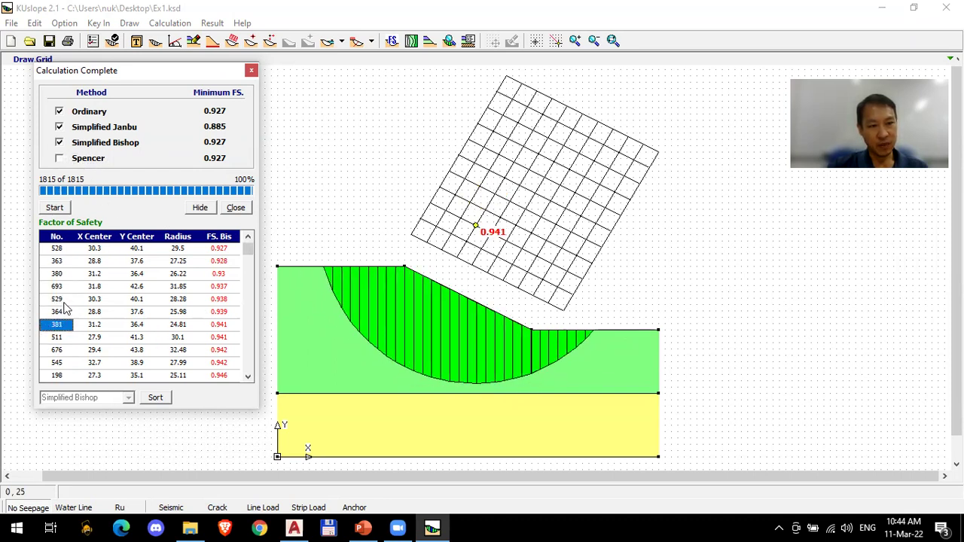
{"action": "left_click", "coordinate": [65, 301]}
{"action": "left_click", "coordinate": [64, 362]}
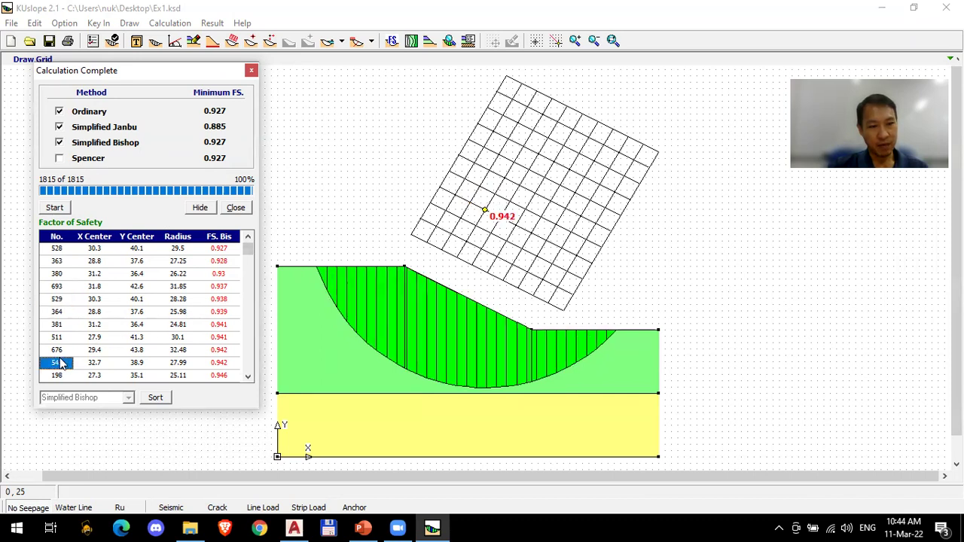
Step: Look further down the sorted factor of safety table and display trial circle 198 on the slope
{"action": "key", "text": "Down"}
{"action": "key", "text": "Down"}
{"action": "key", "text": "Down"}
{"action": "key", "text": "Down"}
{"action": "key", "text": "Down"}
{"action": "key", "text": "Down"}
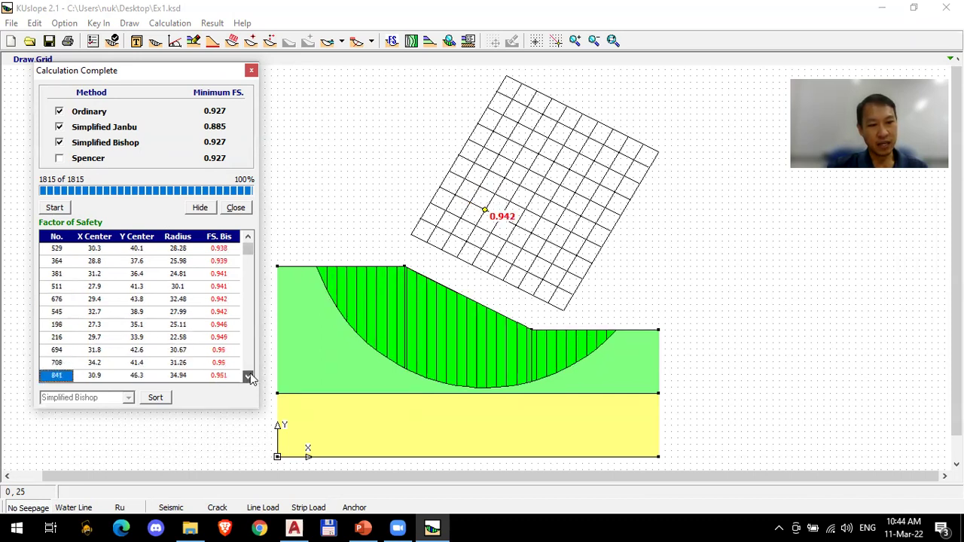
{"action": "left_click", "coordinate": [56, 348]}
{"action": "left_click", "coordinate": [64, 312]}
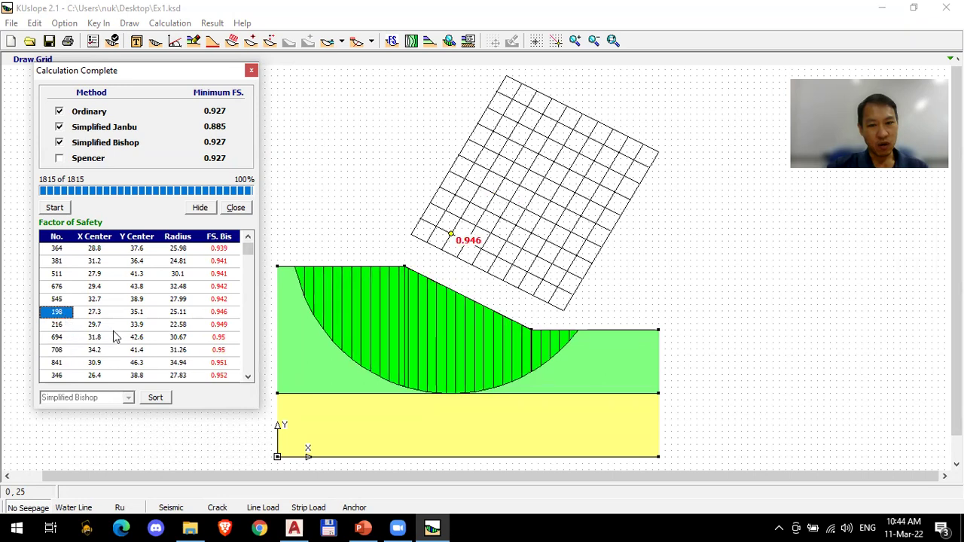
Step: Go much further down the sorted table to the higher factors of safety and display trial circle 1536 on the slope
{"action": "key", "text": "Down"}
{"action": "key", "text": "Down"}
{"action": "key", "text": "Down"}
{"action": "key", "text": "Down"}
{"action": "key", "text": "Down"}
{"action": "key", "text": "Down"}
{"action": "key", "text": "Down"}
{"action": "key", "text": "Down"}
{"action": "key", "text": "Down"}
{"action": "key", "text": "Down"}
{"action": "key", "text": "Down"}
{"action": "left_click_drag", "start_coordinate": [249, 258], "coordinate": [247, 286]}
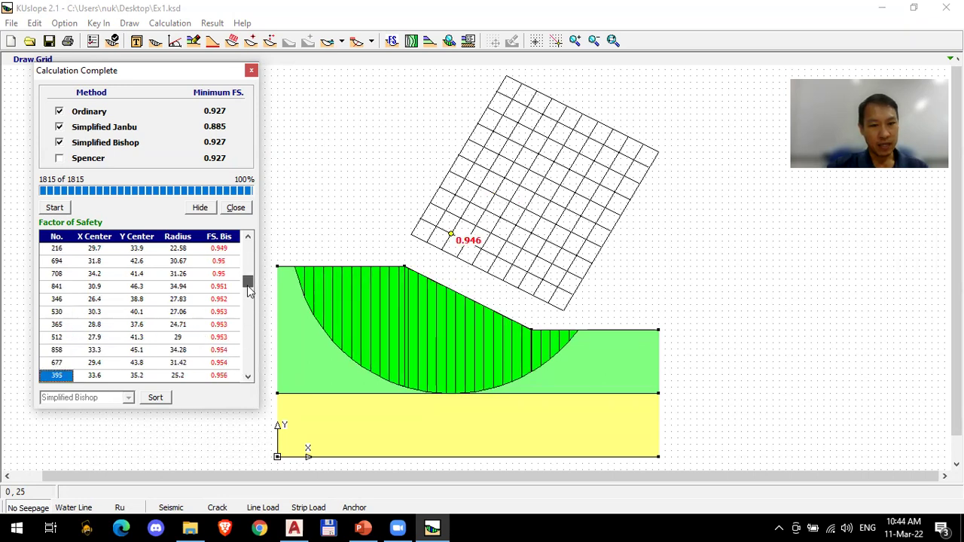
{"action": "left_click", "coordinate": [56, 287]}
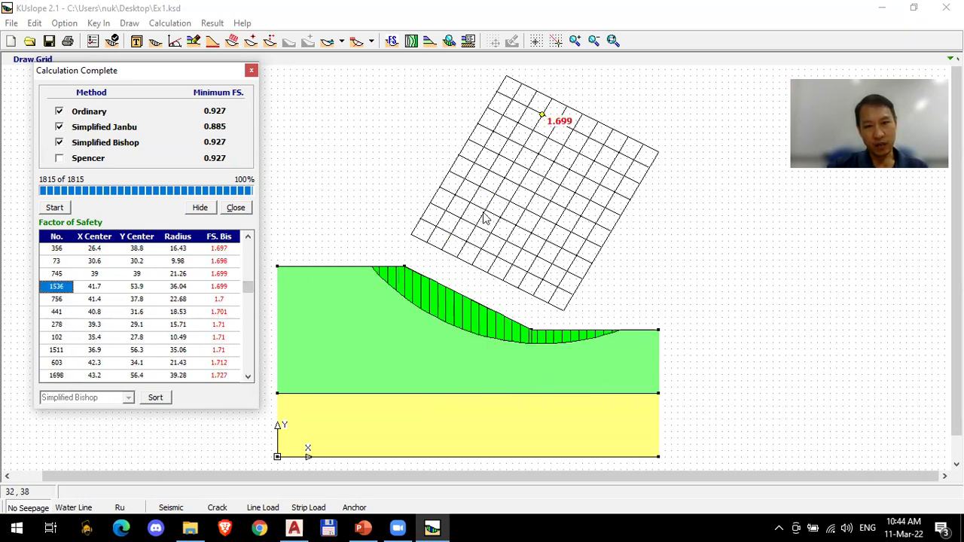
Step: Display trial circles 278, 1511, 102 and 1698 on the slope, and close the calculation results
{"action": "left_click", "coordinate": [60, 325]}
{"action": "left_click", "coordinate": [55, 351]}
{"action": "left_click", "coordinate": [60, 337]}
{"action": "left_click", "coordinate": [103, 364]}
{"action": "left_click", "coordinate": [64, 376]}
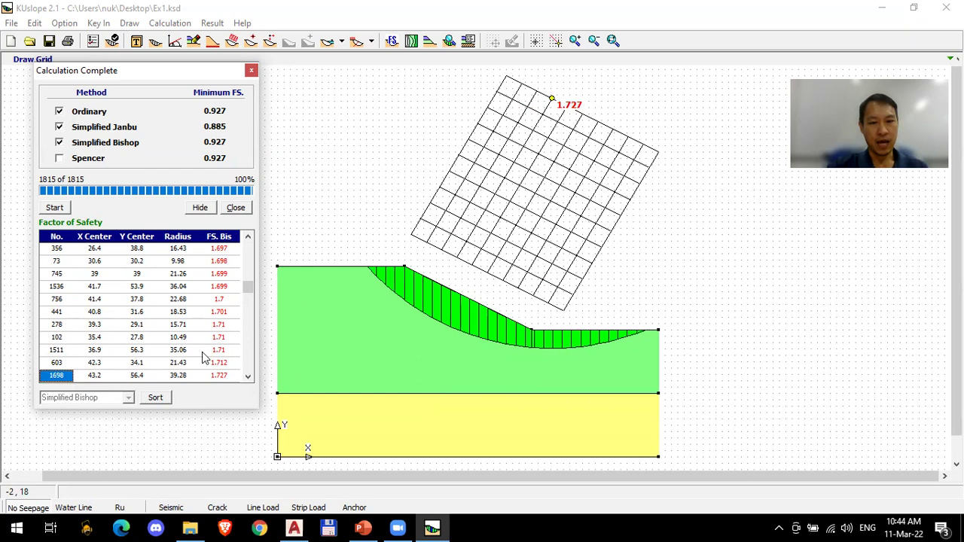
{"action": "left_click", "coordinate": [205, 210]}
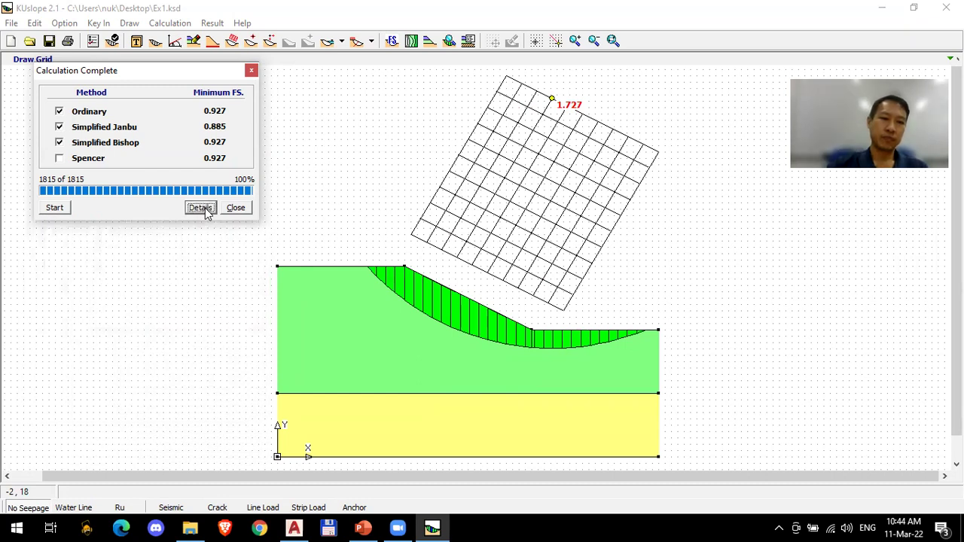
{"action": "left_click", "coordinate": [251, 70]}
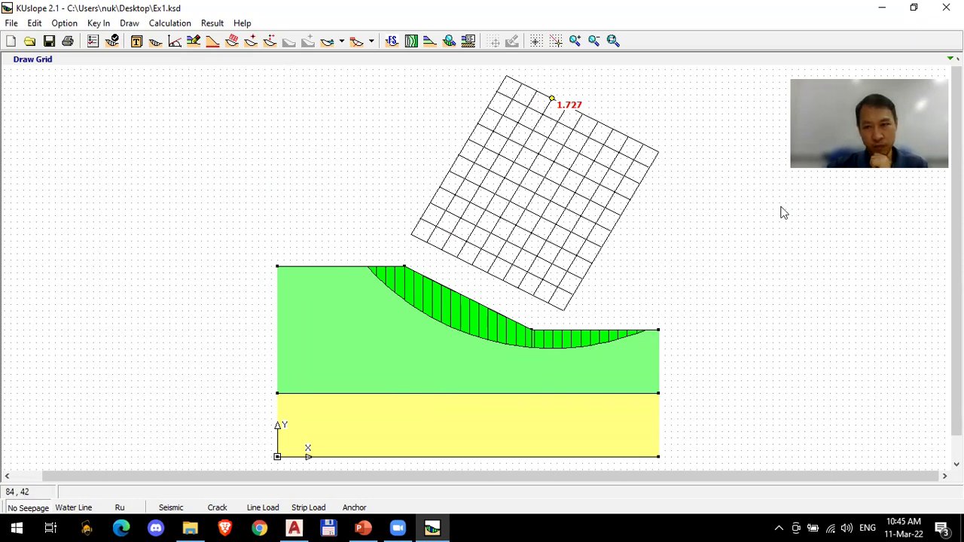
Step: Switch to the PowerPoint presentation and start the slide show from slide 44 on the analysis settings
{"action": "left_click", "coordinate": [880, 10]}
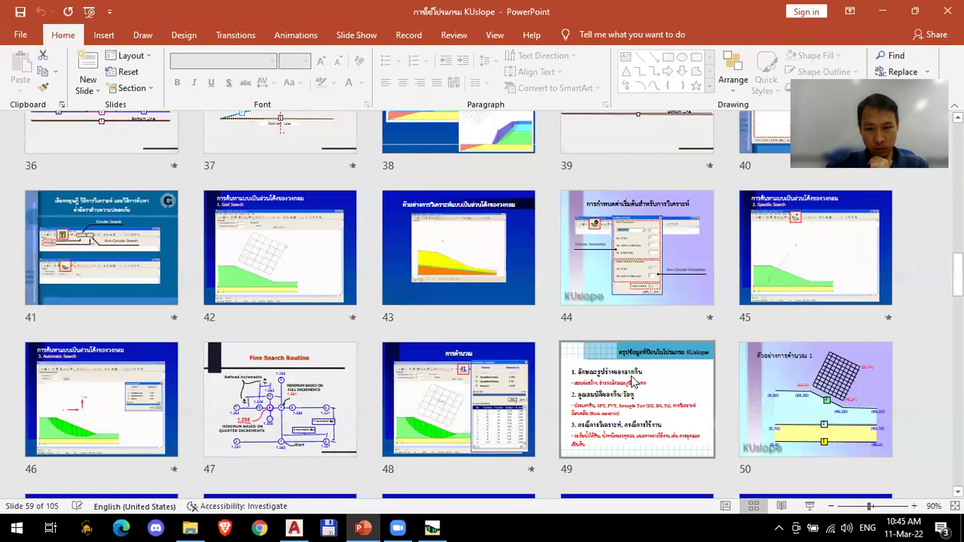
{"action": "left_click", "coordinate": [631, 263]}
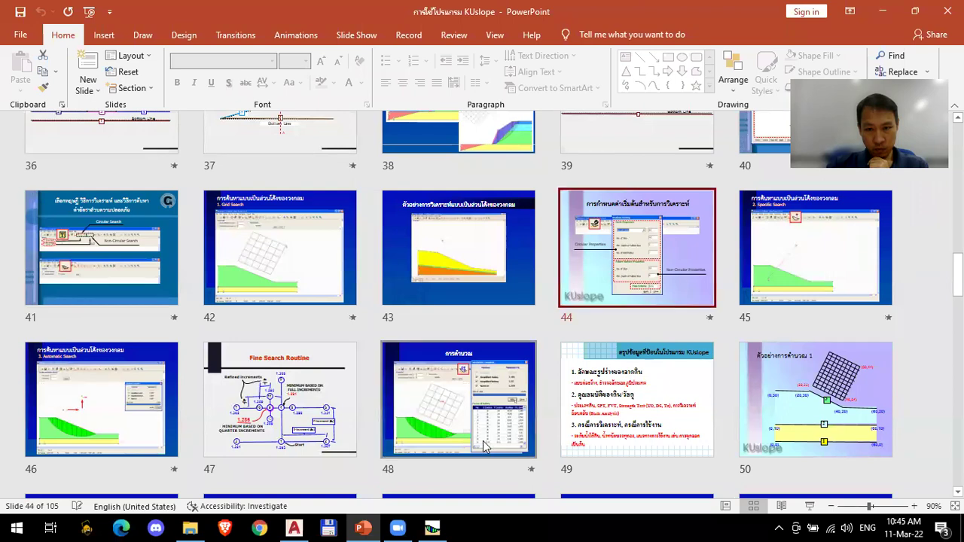
{"action": "left_click", "coordinate": [811, 506]}
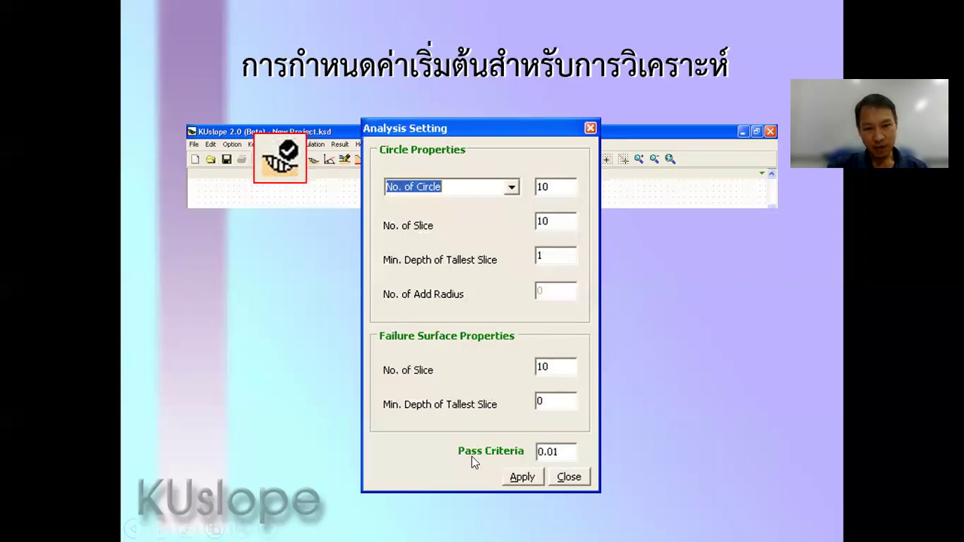
Step: View the linked slides on failure surface radius and radius decrement, and return to the Analysis Setting slide
{"action": "left_click", "coordinate": [424, 187]}
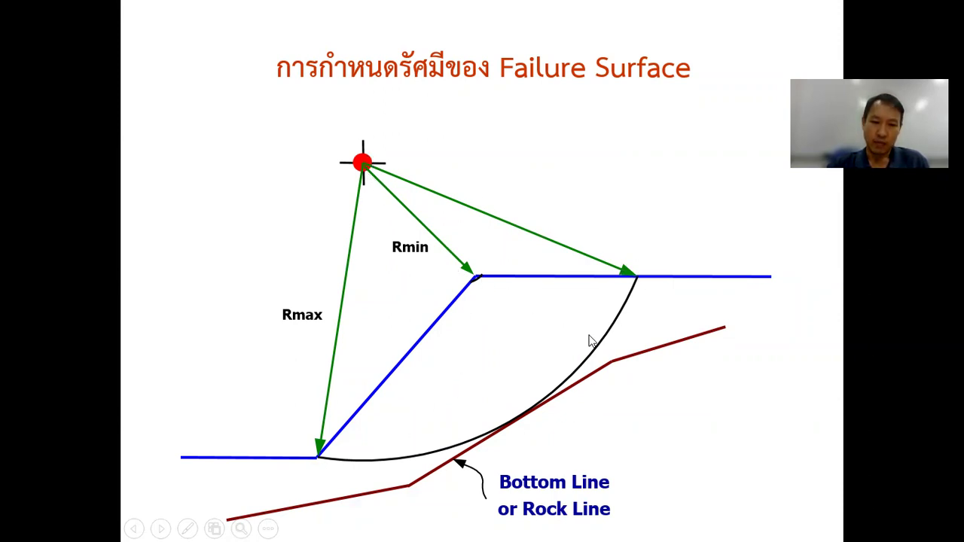
{"action": "left_click", "coordinate": [690, 345]}
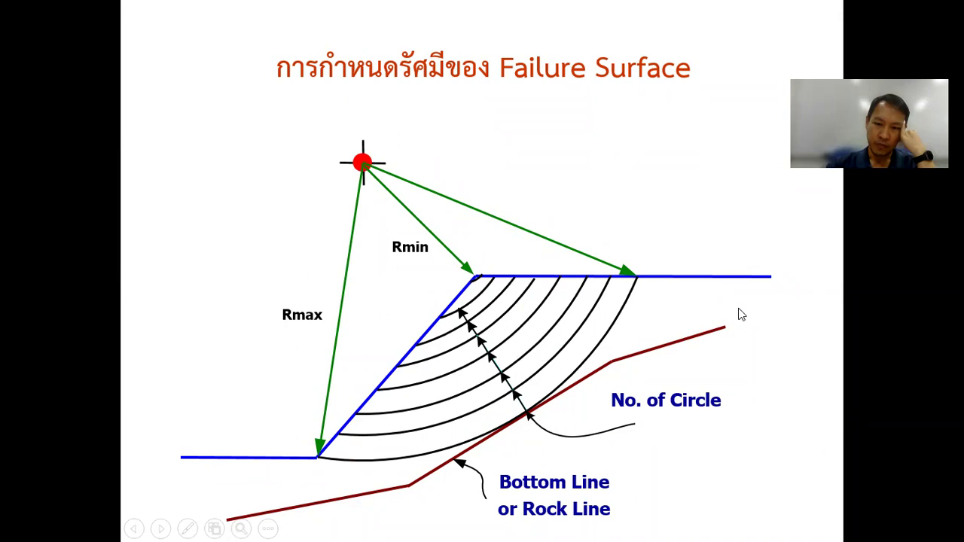
{"action": "left_click", "coordinate": [600, 357]}
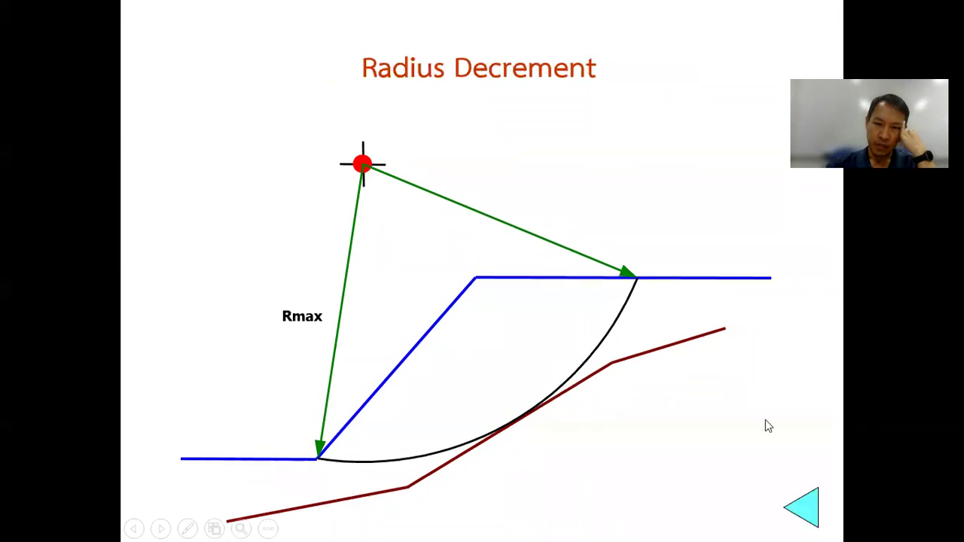
{"action": "left_click", "coordinate": [795, 510]}
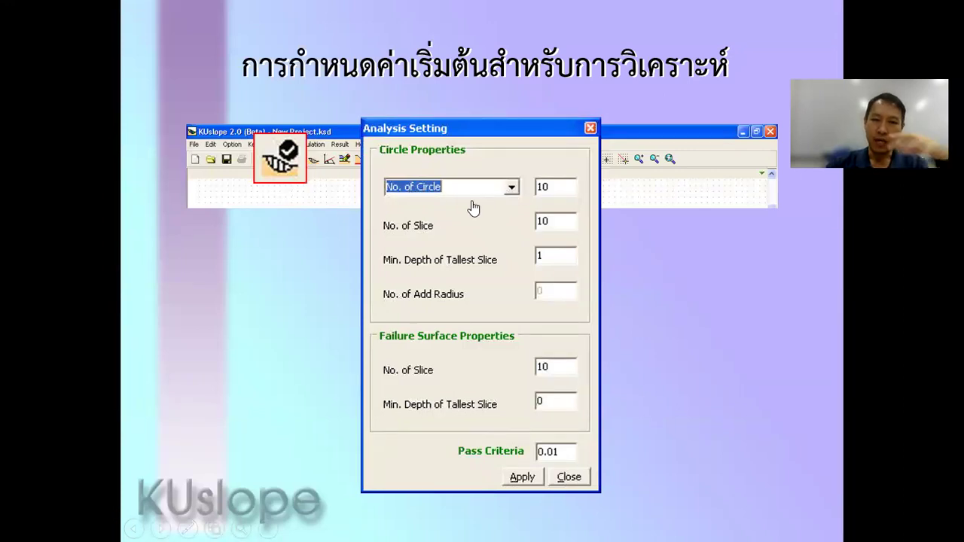
Step: Reopen the number of circles explanation and go through the stages of the Radius Decrement slide
{"action": "left_click", "coordinate": [448, 192]}
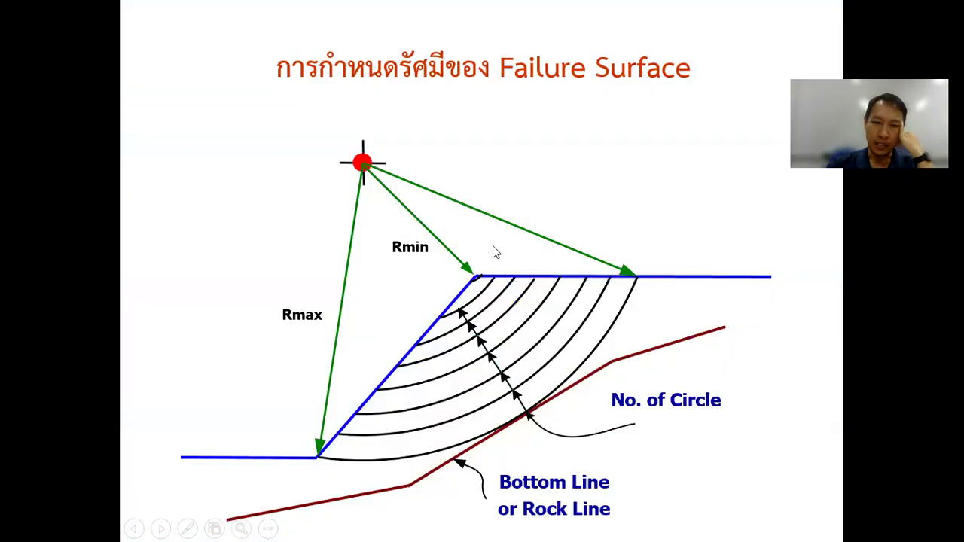
{"action": "left_click", "coordinate": [695, 353]}
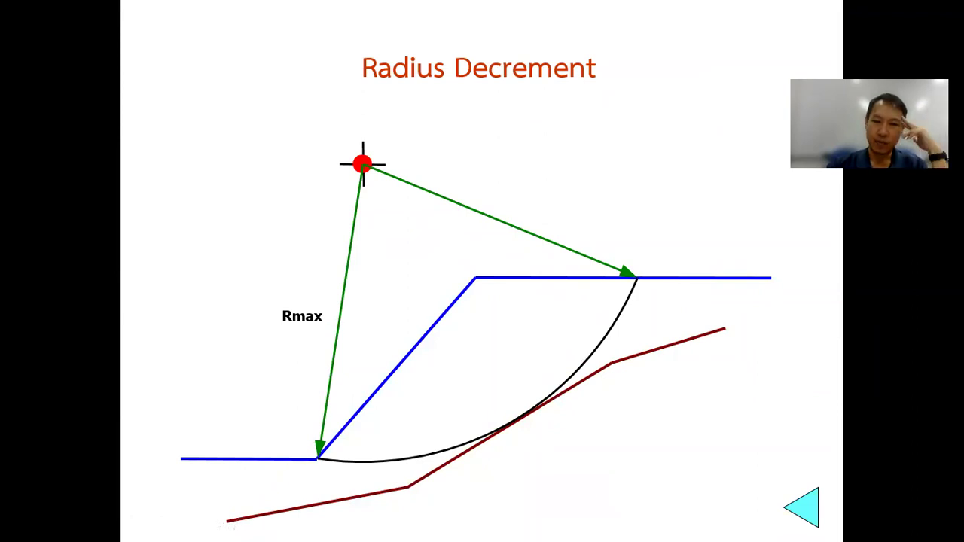
{"action": "key", "text": "Right"}
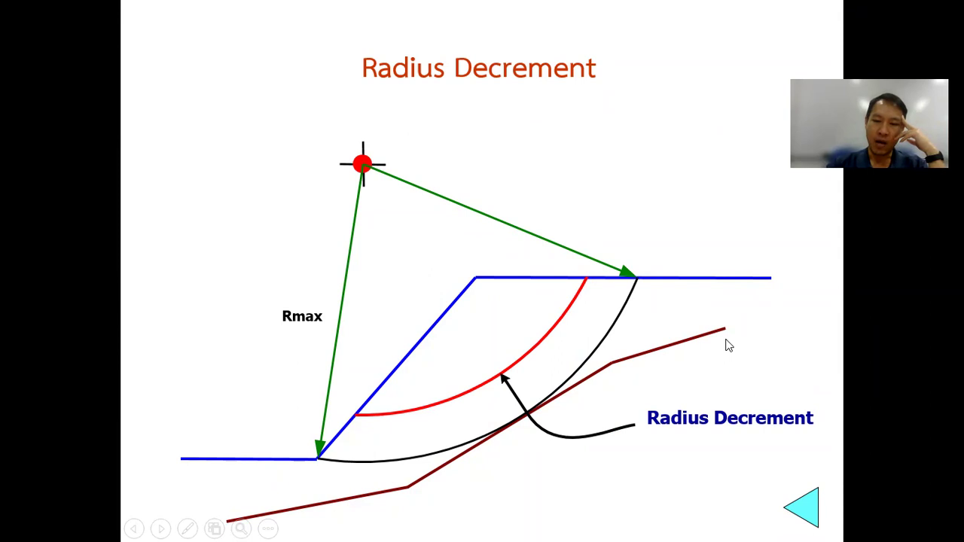
{"action": "key", "text": "Right"}
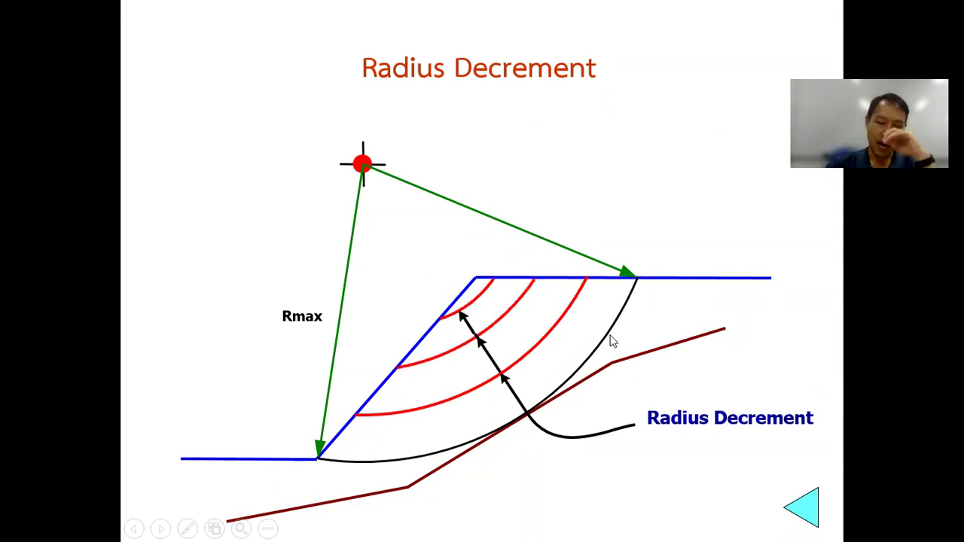
{"action": "key", "text": "Right"}
{"action": "key", "text": "Left"}
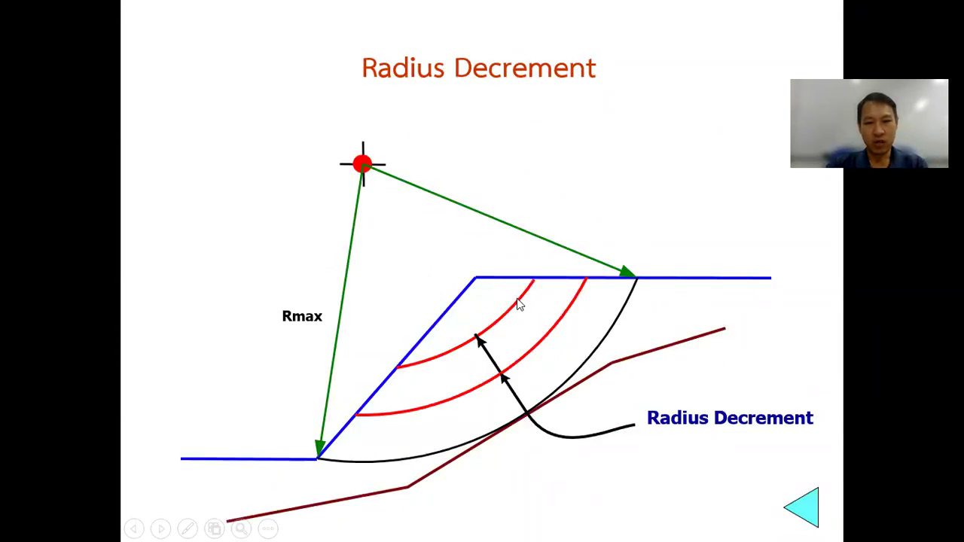
{"action": "key", "text": "Right"}
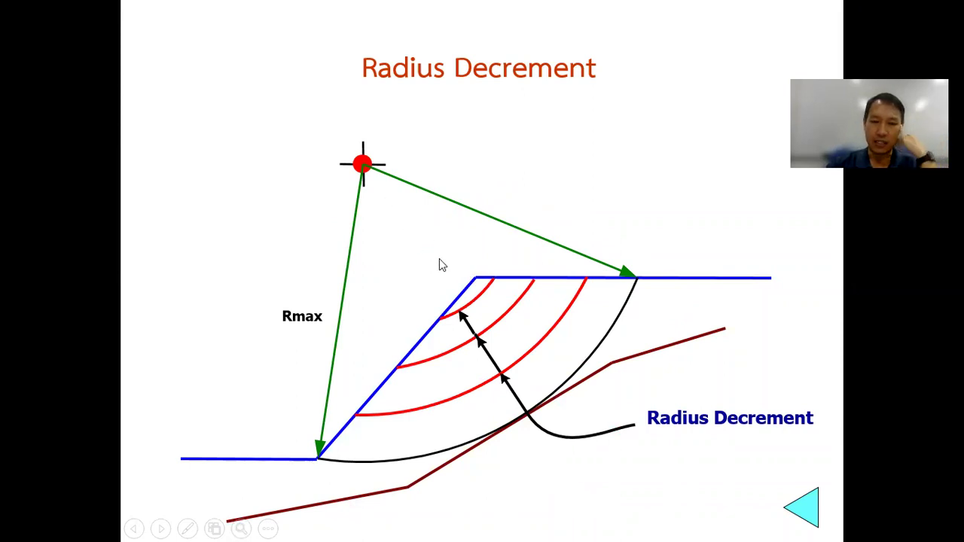
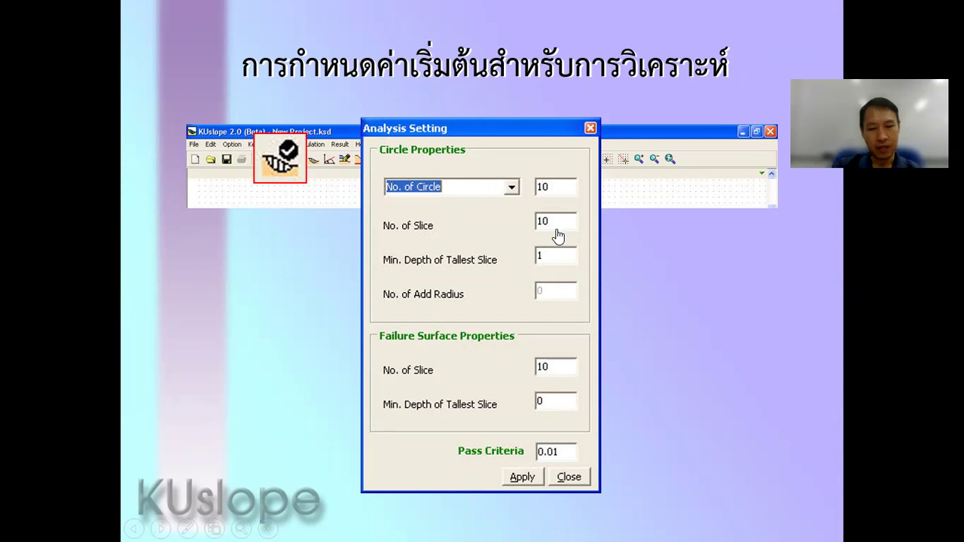
Step: View the slide explaining Minimum Depth of Tallest Slice and end the slide show
{"action": "left_click", "coordinate": [427, 268]}
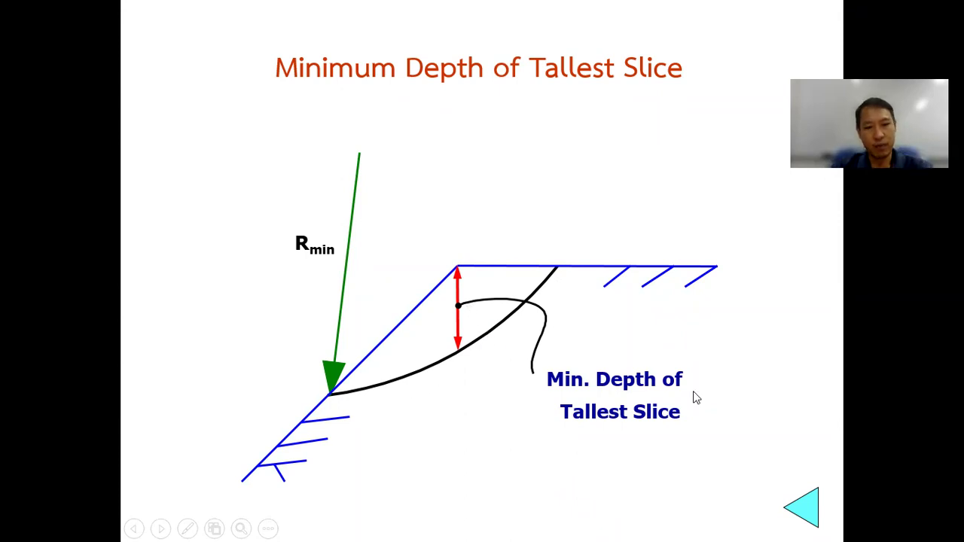
{"action": "left_click", "coordinate": [802, 507]}
{"action": "key", "text": "Escape"}
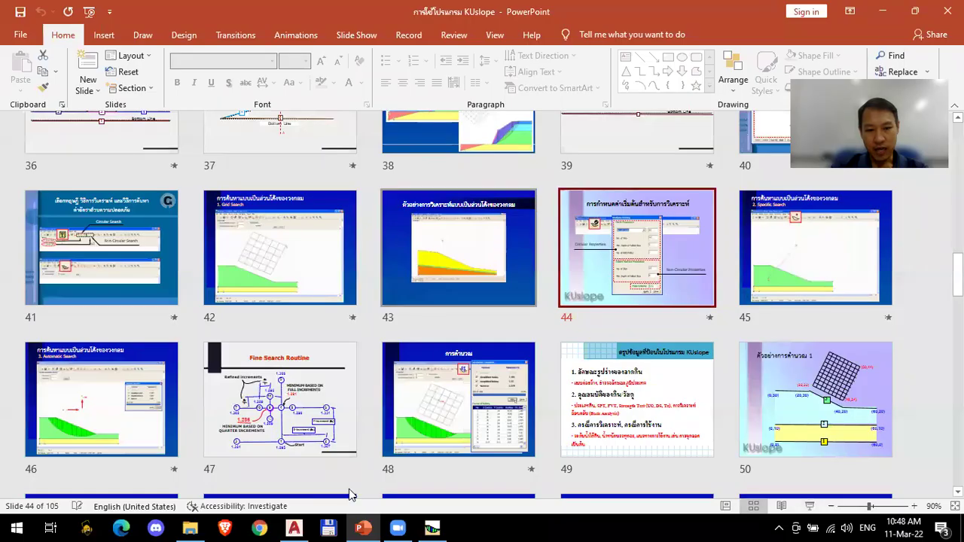
Step: Switch to KUslope and set Soil 2's cohesion to 0 and phi to 10 in the soil properties
{"action": "left_click", "coordinate": [431, 527]}
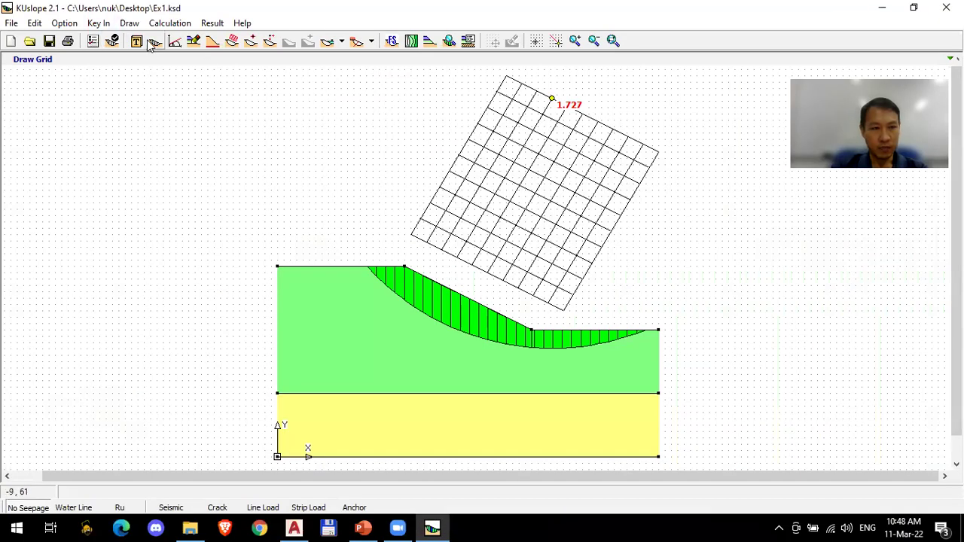
{"action": "left_click", "coordinate": [175, 41]}
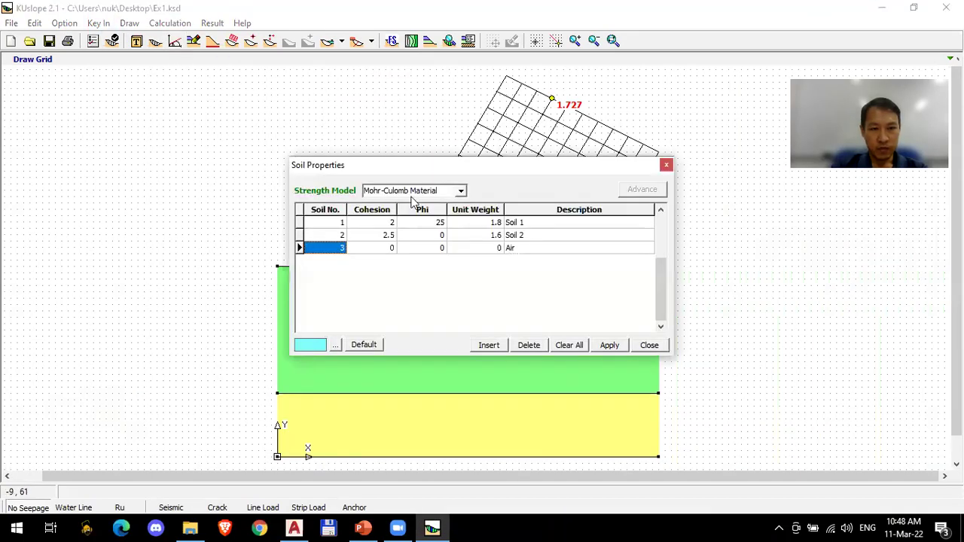
{"action": "left_click", "coordinate": [381, 237]}
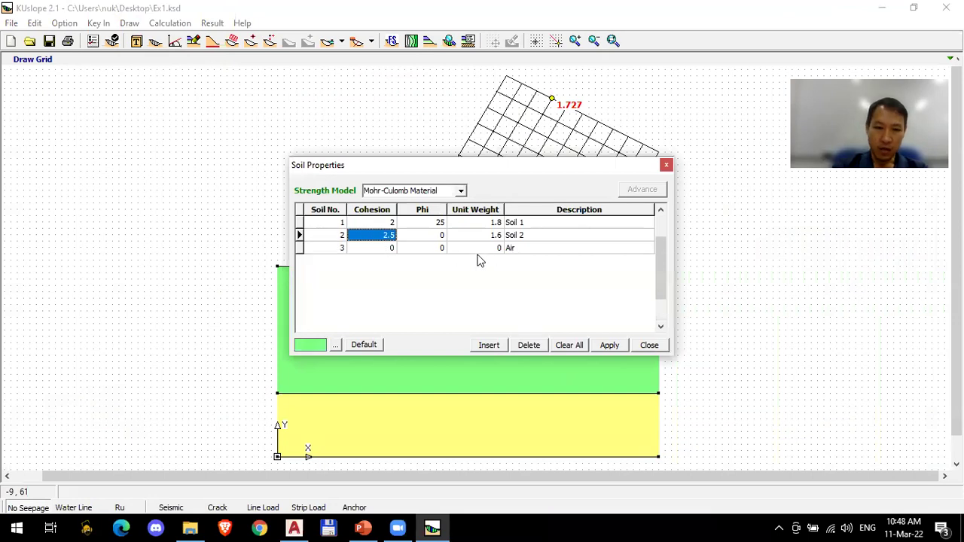
{"action": "type", "text": "0"}
{"action": "key", "text": "Tab"}
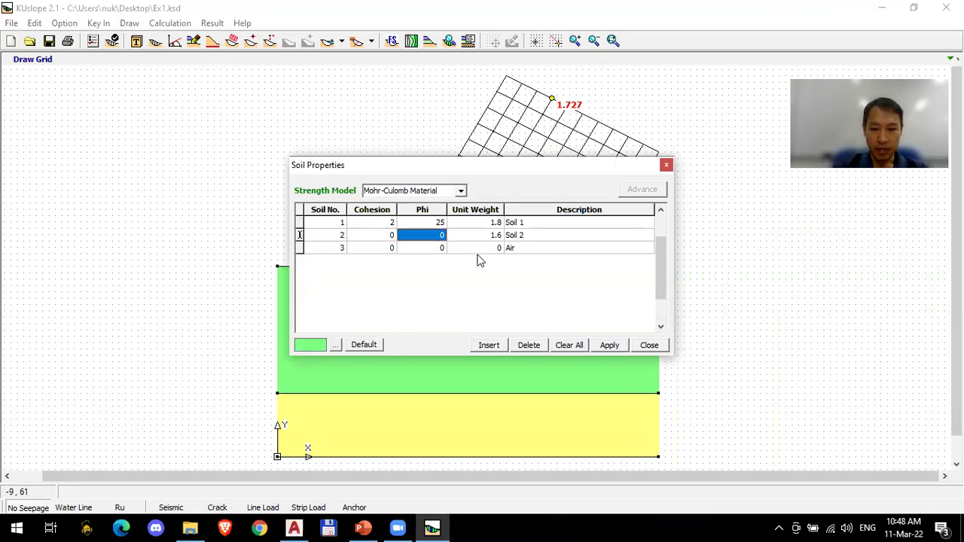
{"action": "type", "text": "10"}
{"action": "key", "text": "Tab"}
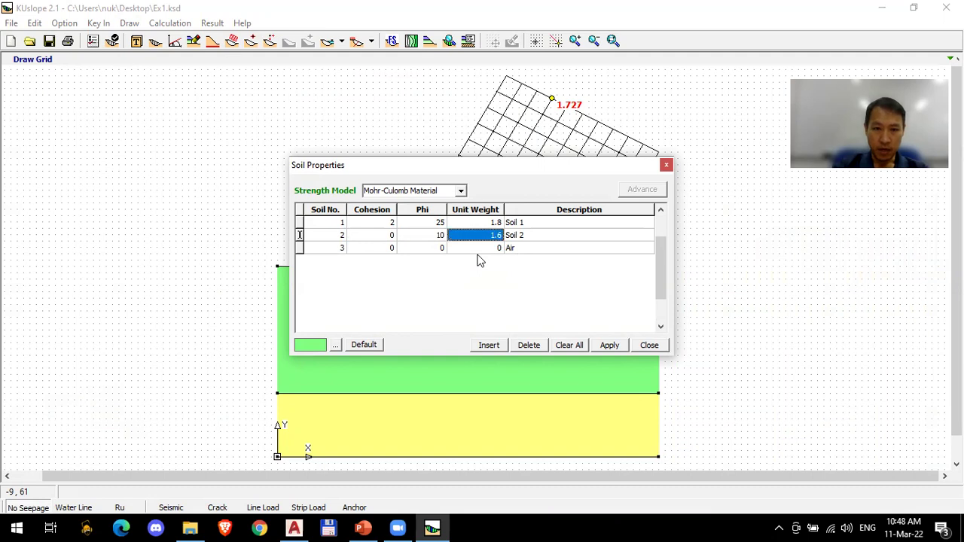
{"action": "left_click", "coordinate": [649, 345]}
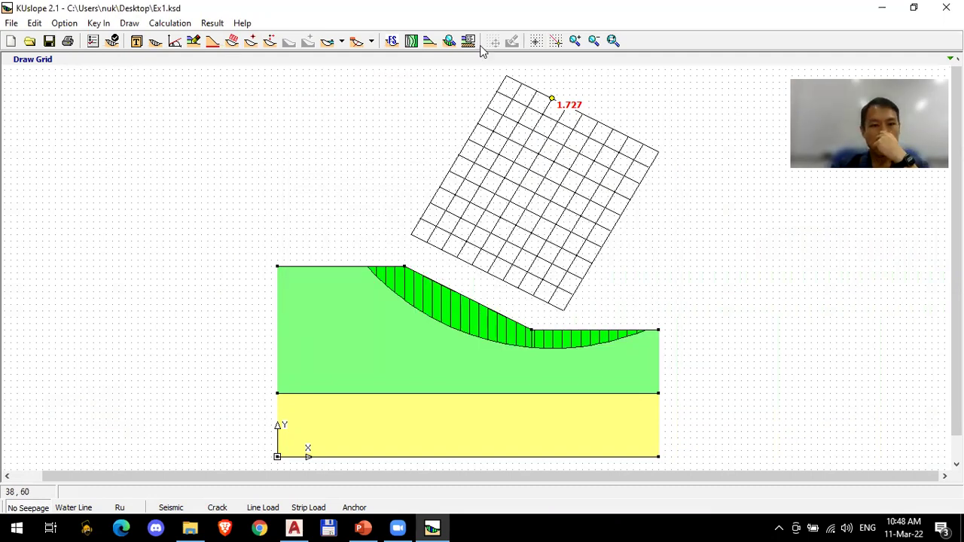
{"action": "left_click", "coordinate": [612, 40]}
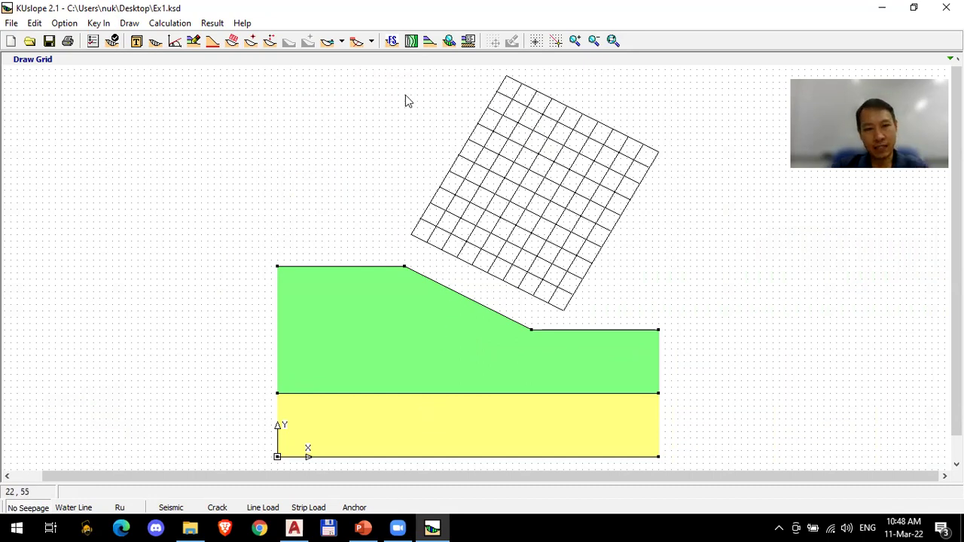
{"action": "left_click", "coordinate": [467, 41]}
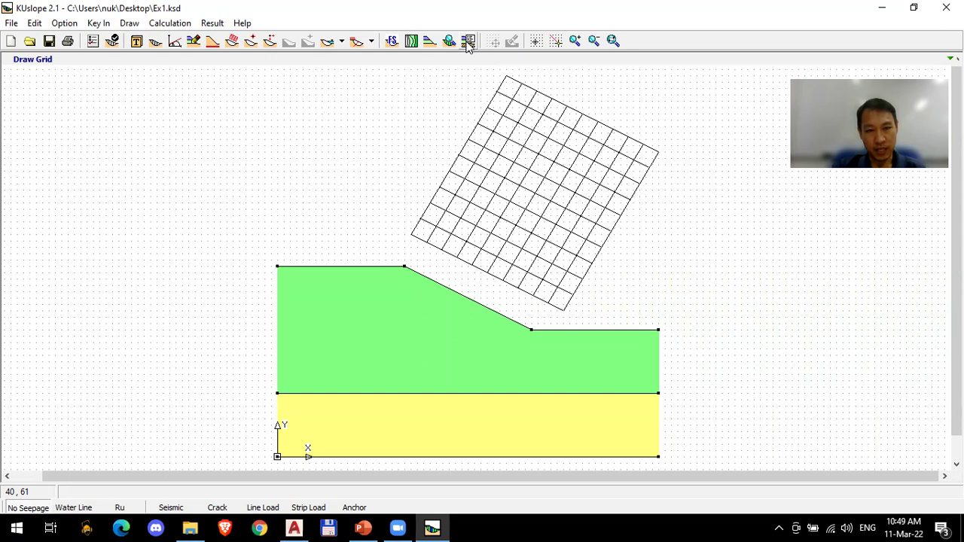
{"action": "left_click", "coordinate": [468, 41]}
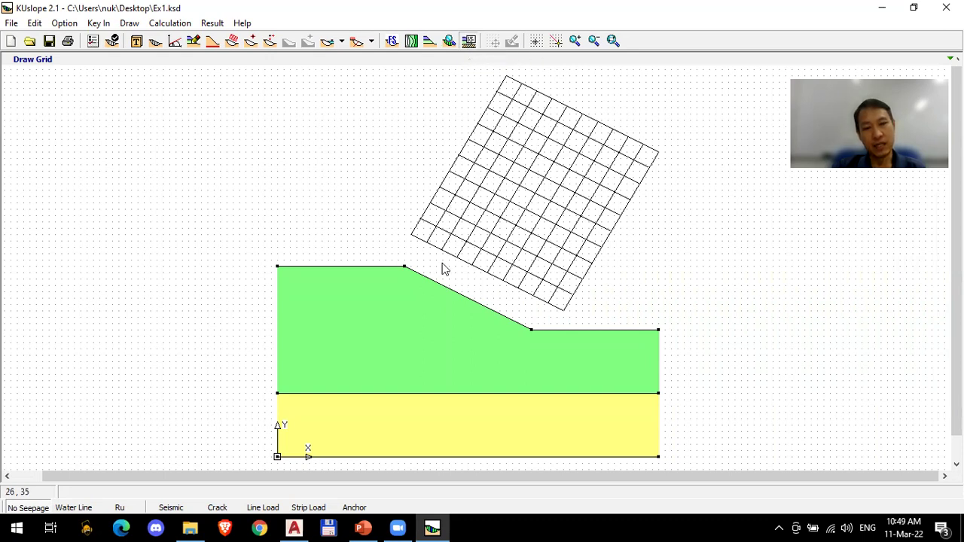
{"action": "left_click", "coordinate": [437, 334]}
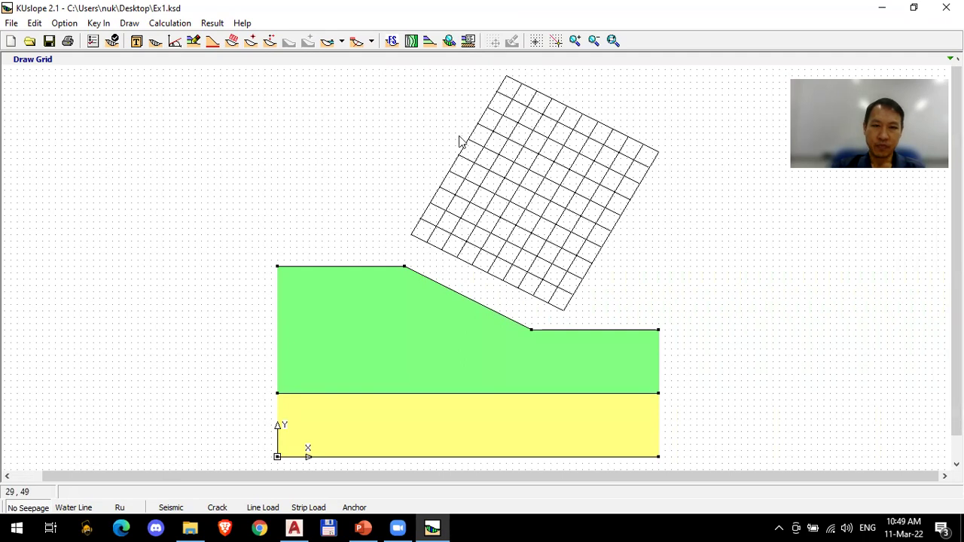
Step: Rerun the factor of safety calculation for all four methods with the changed Soil 2 strength and close the results
{"action": "left_click", "coordinate": [391, 41]}
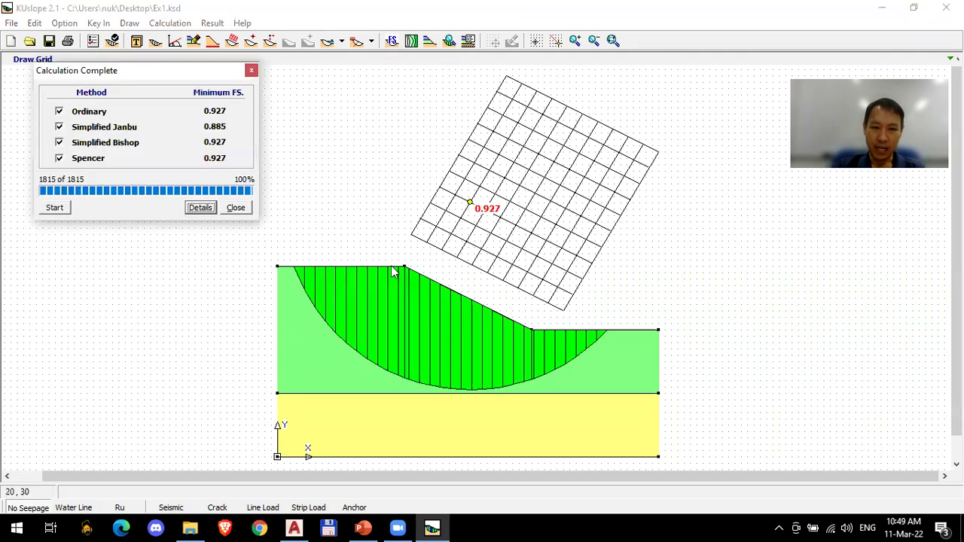
{"action": "left_click", "coordinate": [54, 208]}
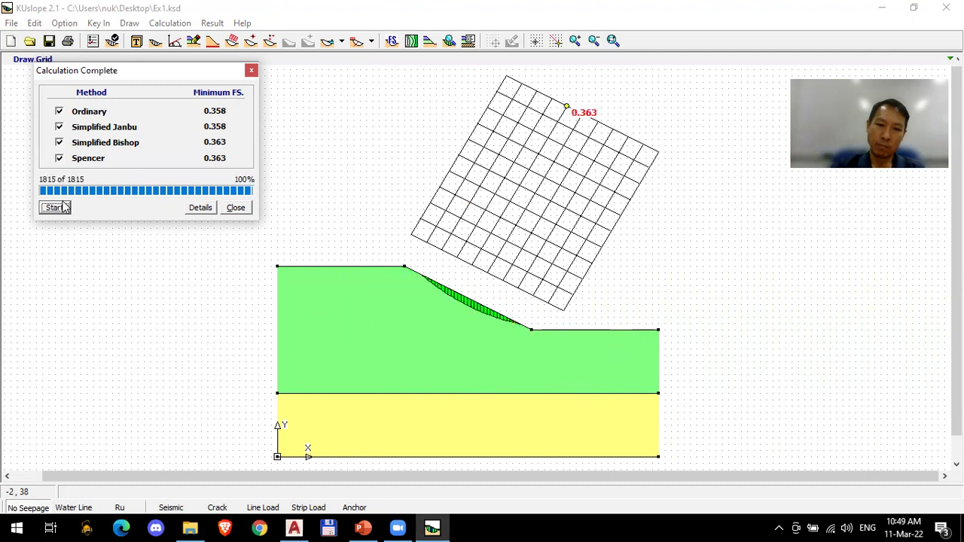
{"action": "left_click", "coordinate": [252, 71]}
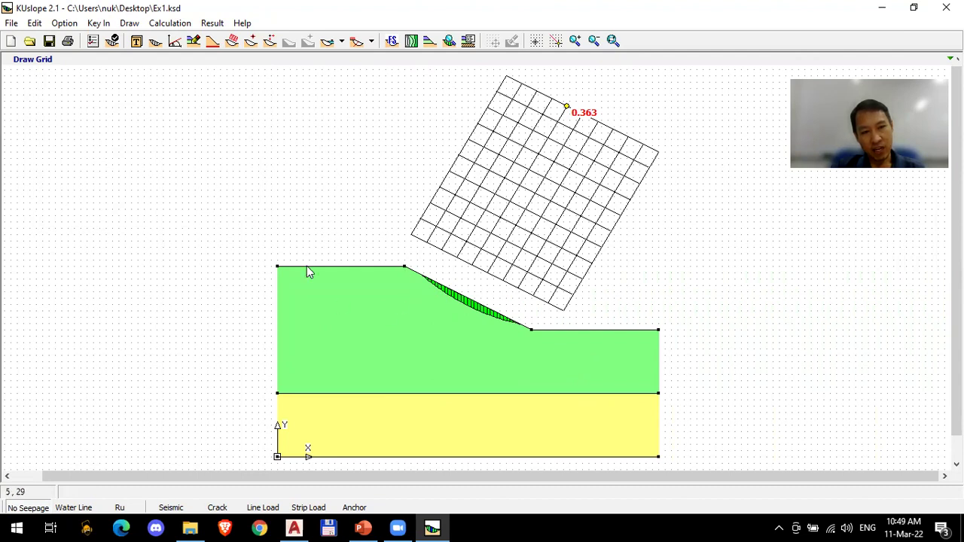
Step: Check Soil 2's cohesion and phi in the soil properties and close them
{"action": "left_click", "coordinate": [174, 41]}
{"action": "left_click", "coordinate": [381, 236]}
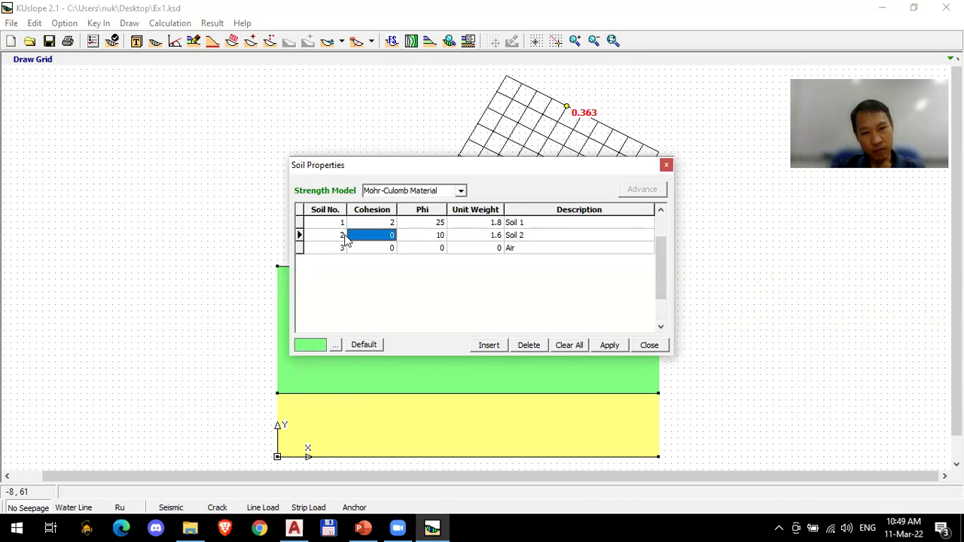
{"action": "left_click", "coordinate": [383, 239]}
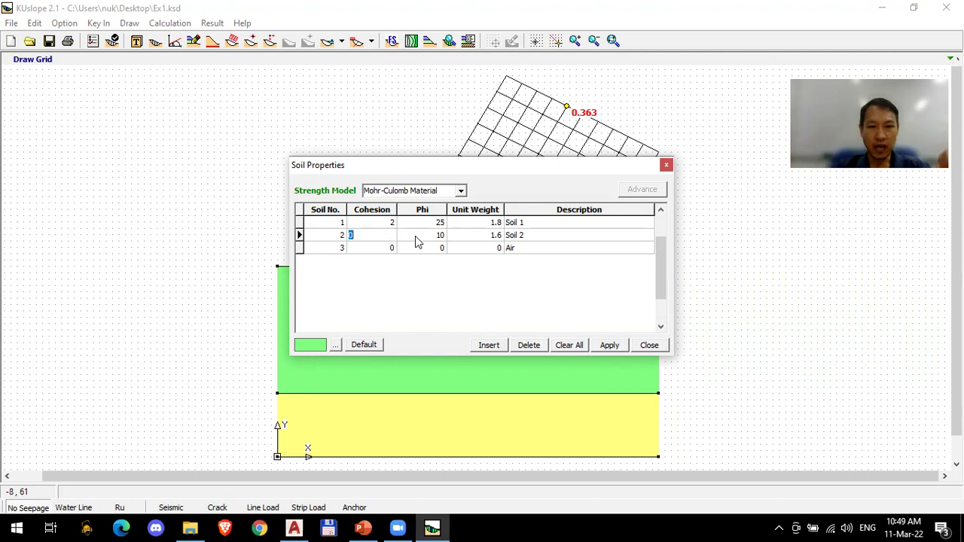
{"action": "left_click", "coordinate": [416, 237]}
{"action": "left_click", "coordinate": [643, 345]}
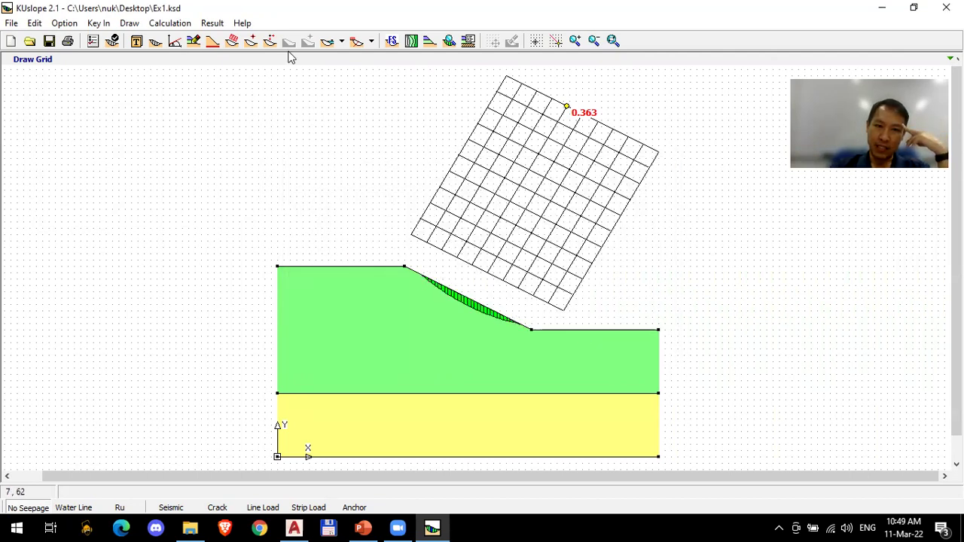
Step: Redraw the slip circle centre grid wider and higher above the slope, with 10 by 10 divisions
{"action": "left_click", "coordinate": [232, 41]}
{"action": "left_click", "coordinate": [410, 164]}
{"action": "left_click", "coordinate": [613, 246]}
{"action": "left_click", "coordinate": [722, 117]}
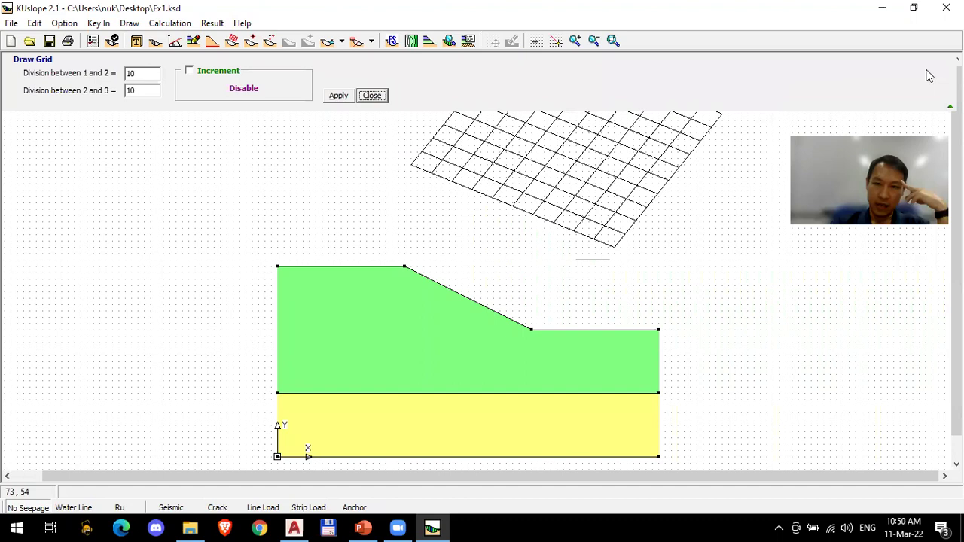
{"action": "left_click", "coordinate": [372, 95]}
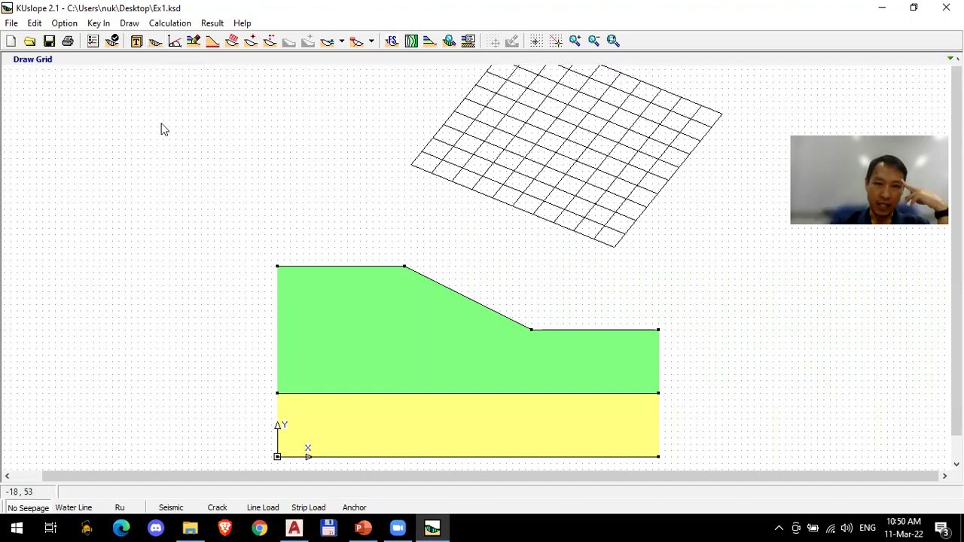
Step: Turn off Show Failure Animation in the general settings and apply the change
{"action": "left_click", "coordinate": [93, 40]}
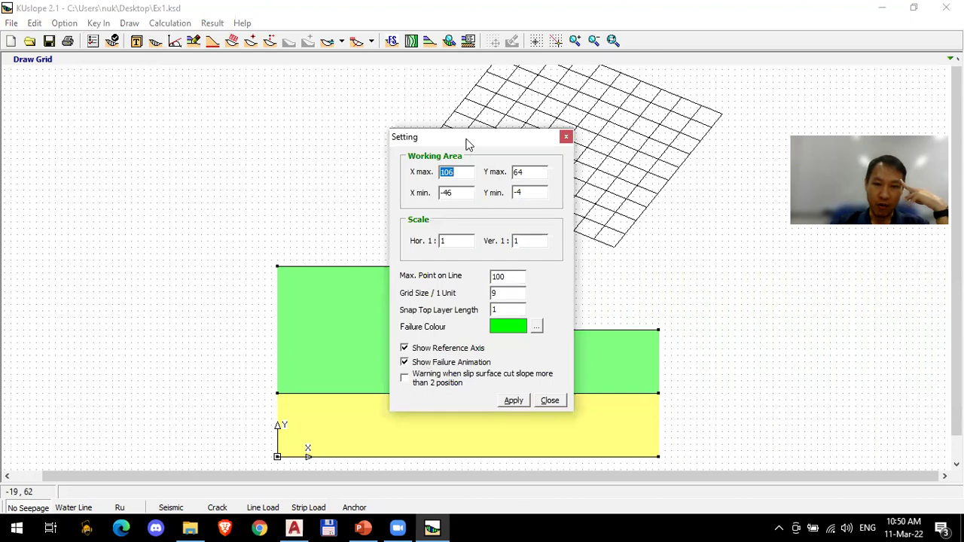
{"action": "left_click_drag", "start_coordinate": [467, 141], "coordinate": [379, 106]}
{"action": "left_click", "coordinate": [478, 99]}
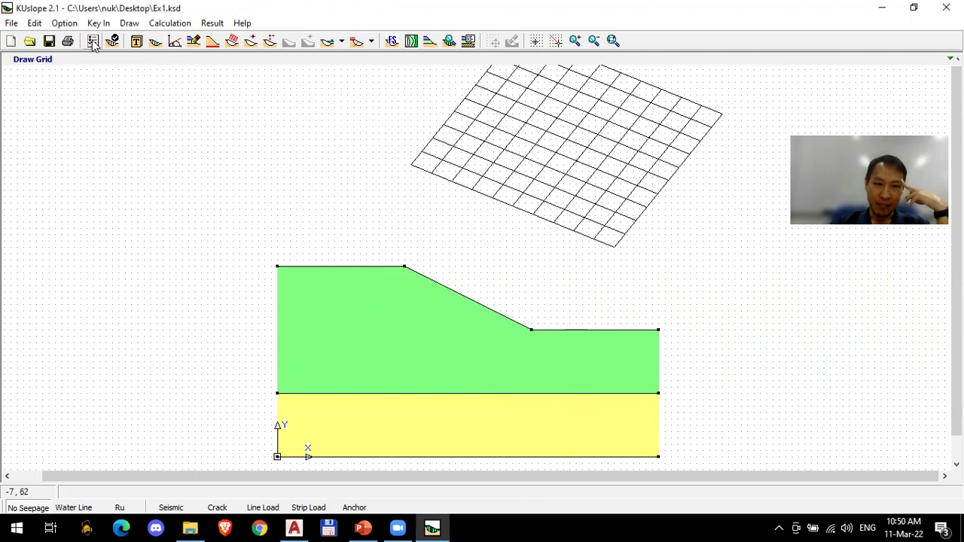
{"action": "left_click", "coordinate": [92, 41]}
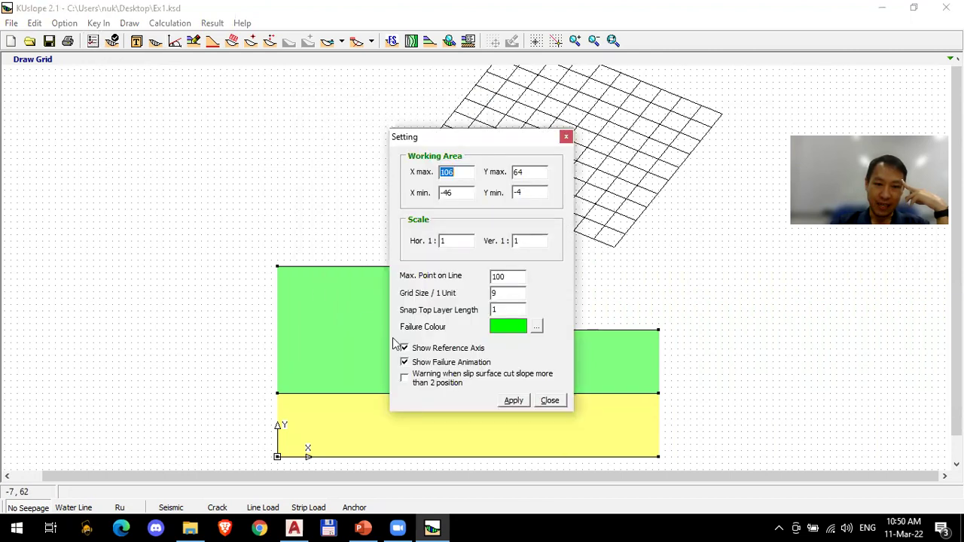
{"action": "left_click", "coordinate": [426, 364]}
{"action": "left_click", "coordinate": [512, 402]}
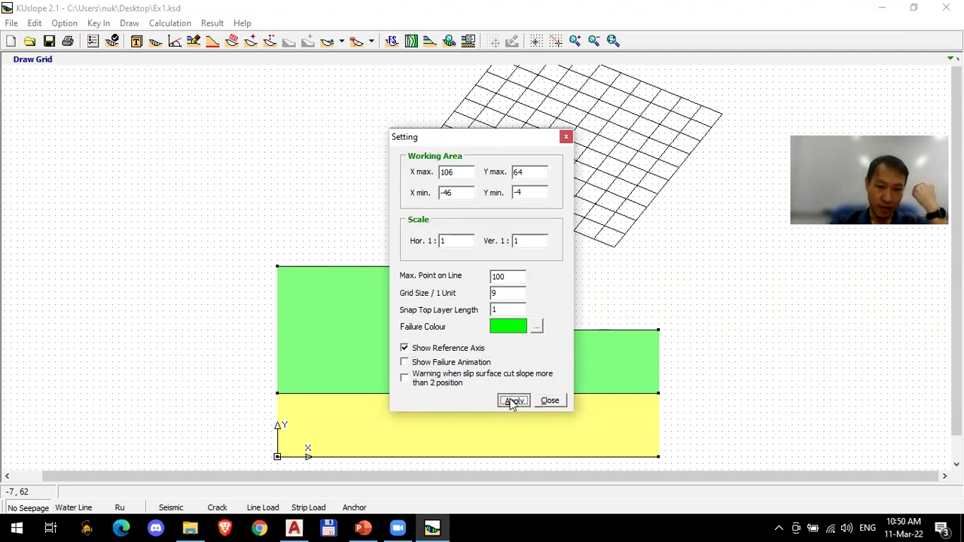
Step: Recalculate the factors of safety with the widened grid and close the results
{"action": "left_click", "coordinate": [391, 41]}
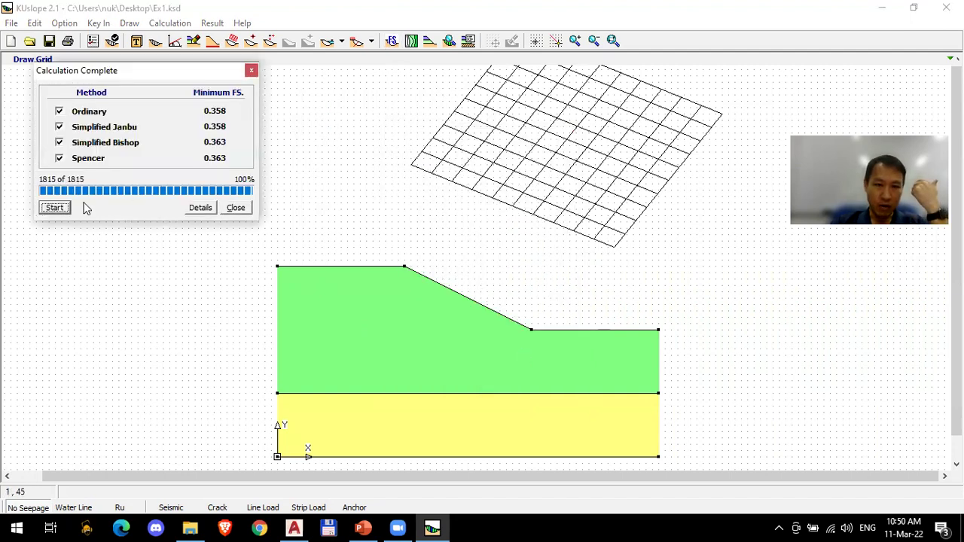
{"action": "left_click", "coordinate": [59, 208]}
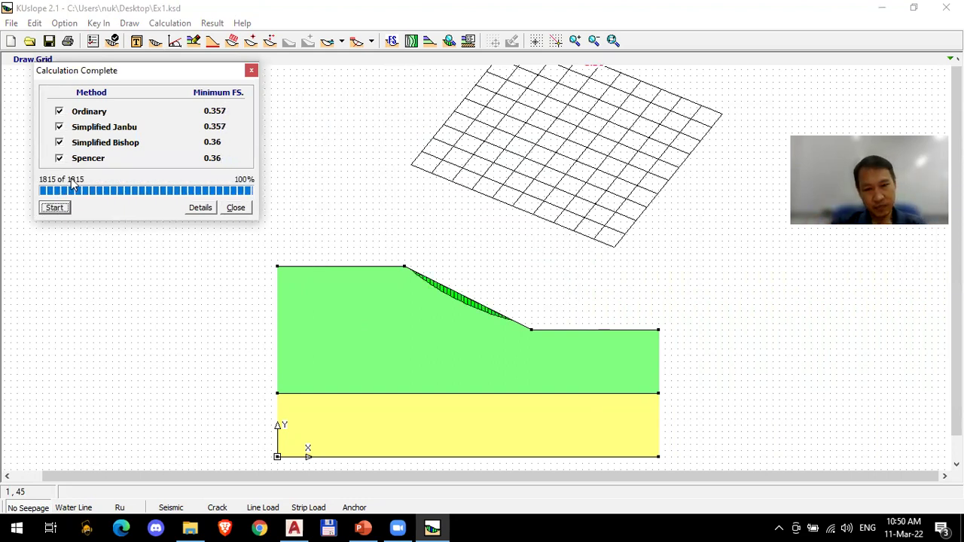
{"action": "left_click", "coordinate": [251, 71]}
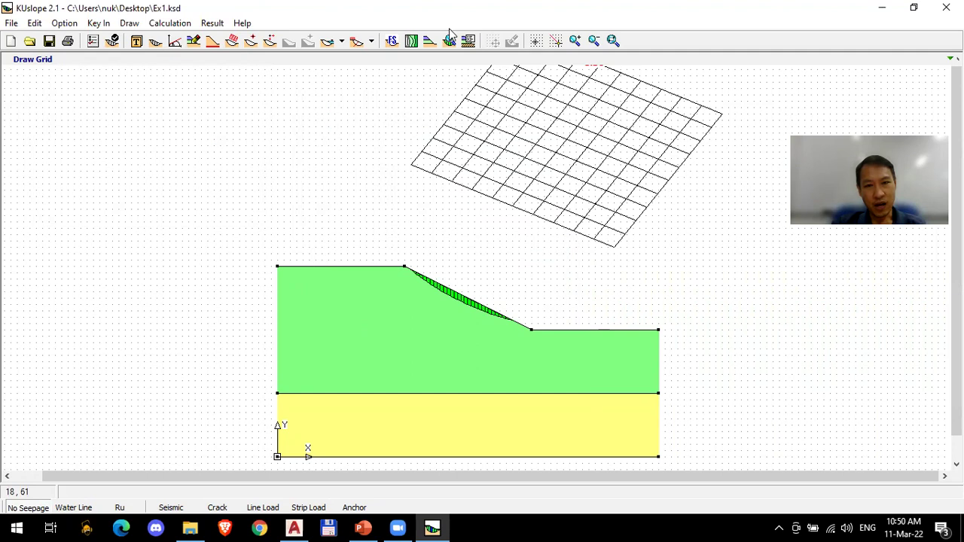
Step: Redraw the slip circle centre grid as a nearly square, tilted 10 by 10 grid extending higher above the slope face
{"action": "left_click", "coordinate": [612, 40]}
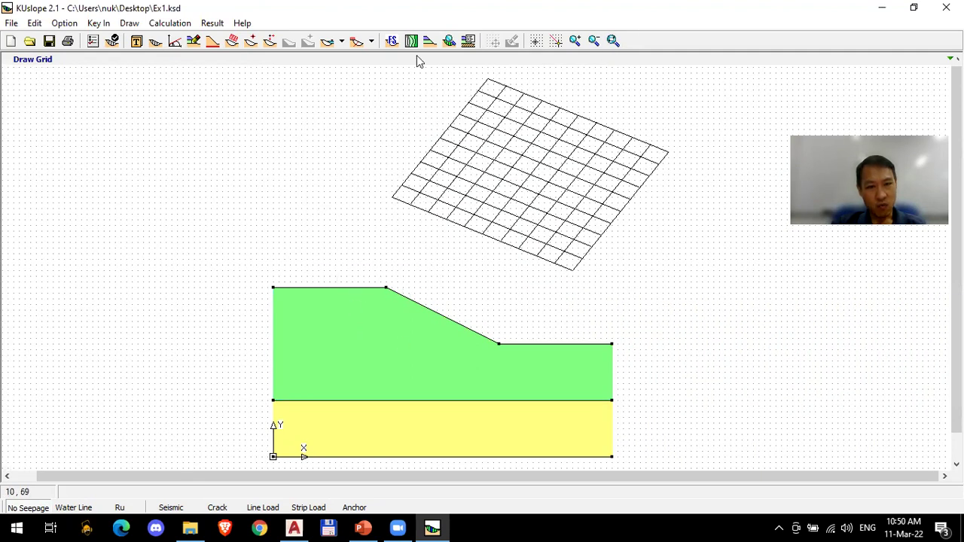
{"action": "left_click", "coordinate": [232, 41]}
{"action": "left_click", "coordinate": [382, 197]}
{"action": "left_click", "coordinate": [579, 275]}
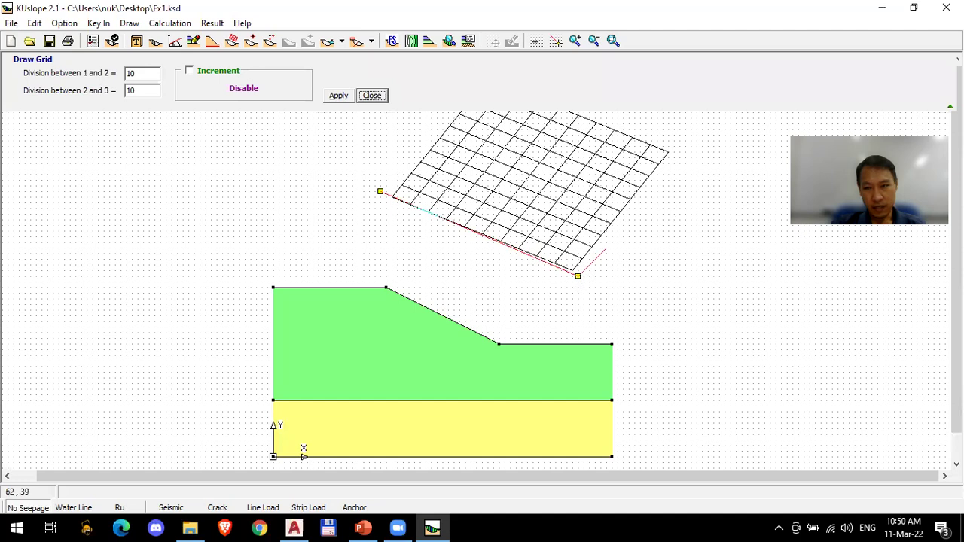
{"action": "left_click", "coordinate": [662, 73]}
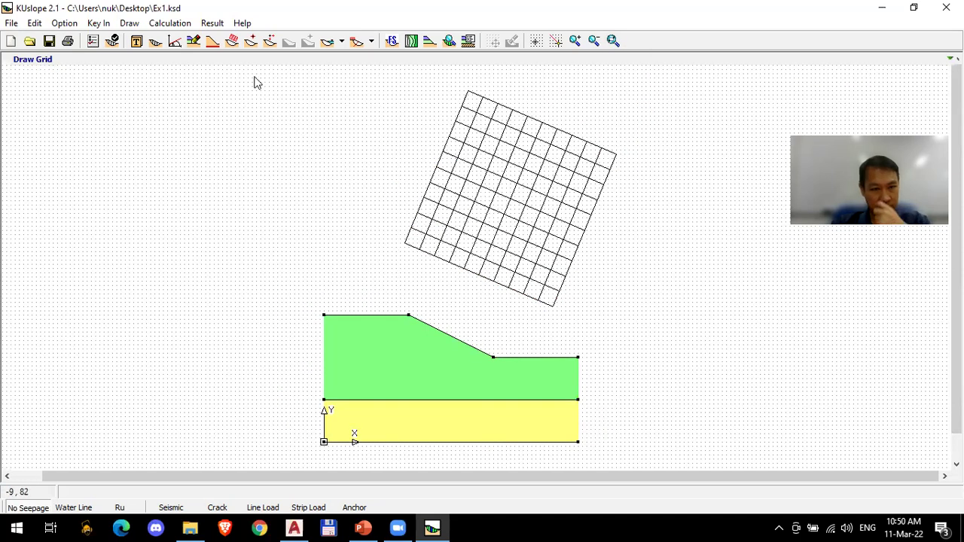
Step: Run the factor of safety calculation on the redrawn square grid and close the results
{"action": "left_click", "coordinate": [391, 40]}
{"action": "left_click", "coordinate": [55, 209]}
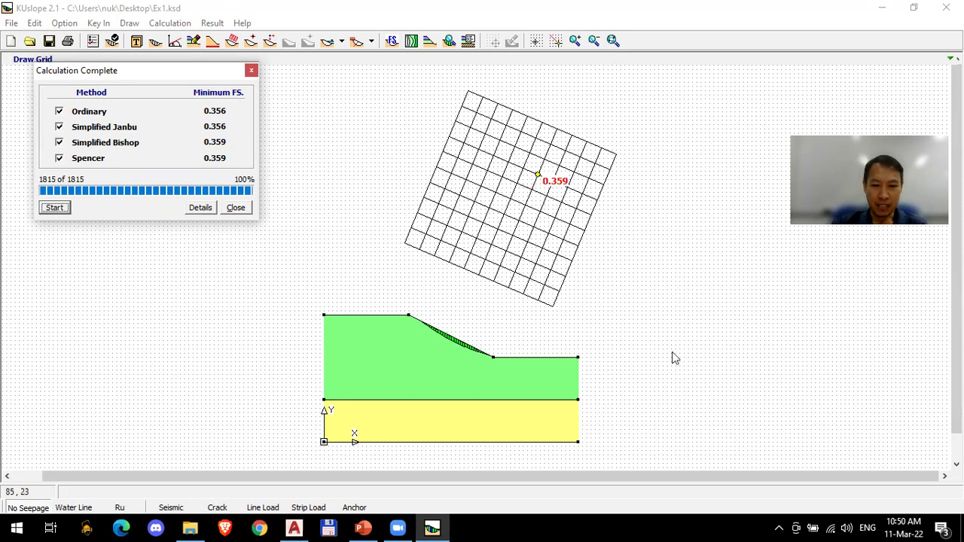
{"action": "left_click", "coordinate": [235, 208]}
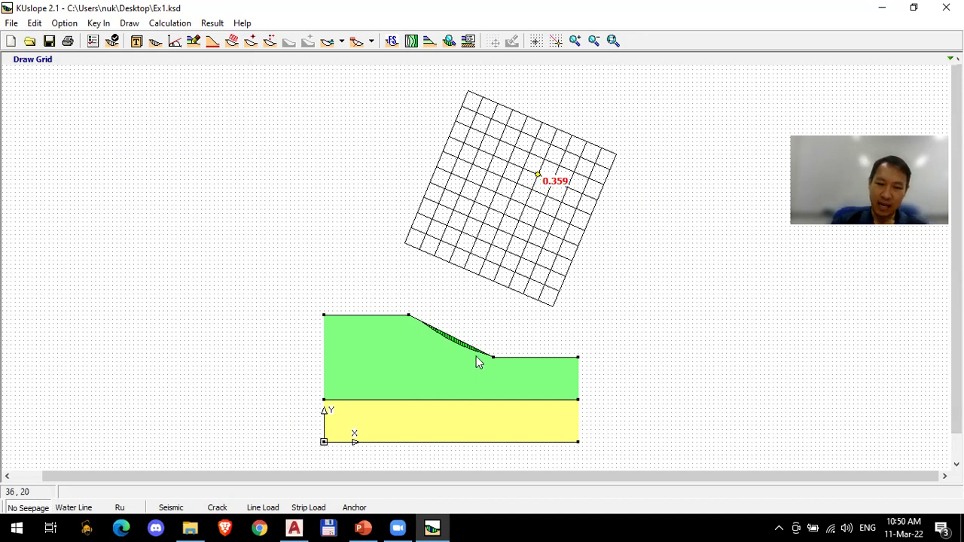
Step: Review Soil 2's cohesion, phi and unit weight beside the shallow slip surface, and close the soil properties
{"action": "left_click", "coordinate": [194, 41]}
{"action": "left_click_drag", "start_coordinate": [415, 169], "coordinate": [258, 93]}
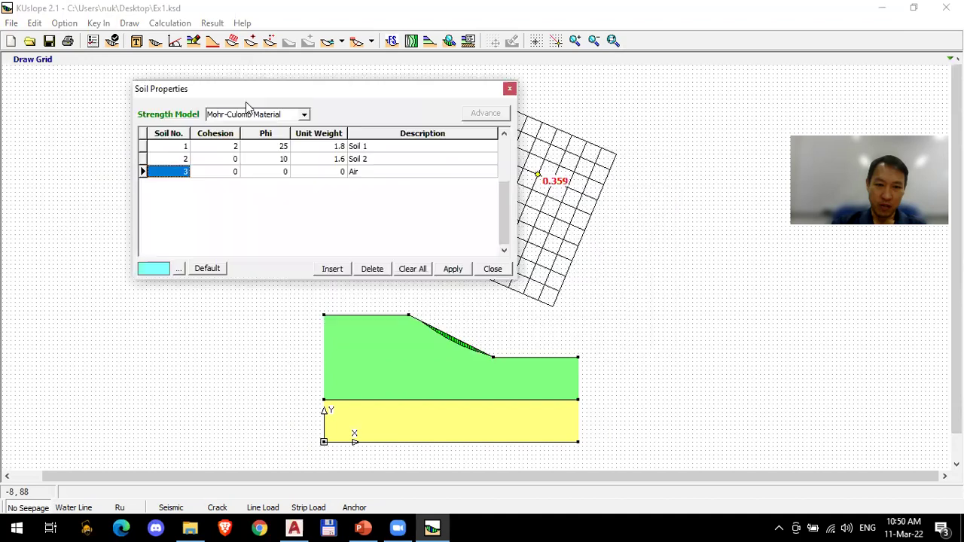
{"action": "left_click", "coordinate": [173, 159]}
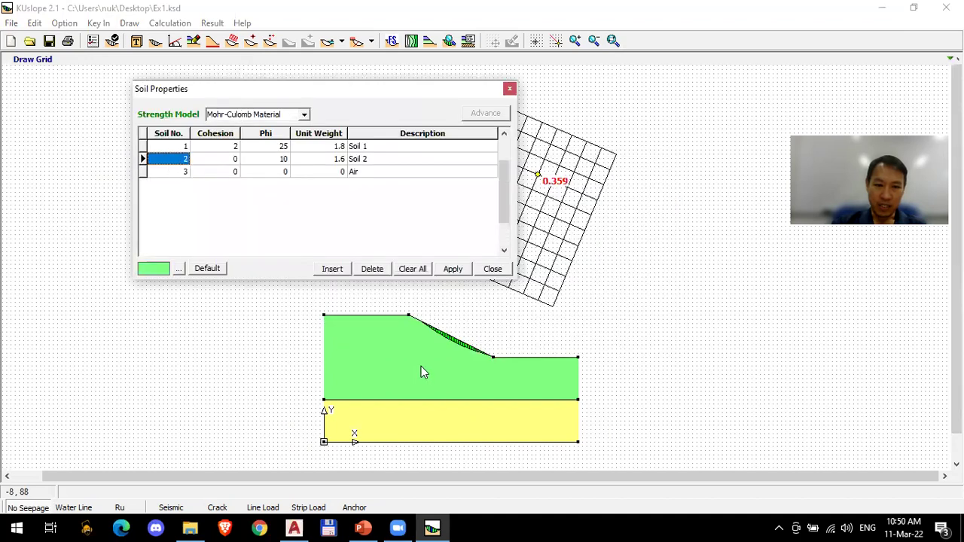
{"action": "left_click", "coordinate": [224, 166]}
{"action": "left_click", "coordinate": [265, 163]}
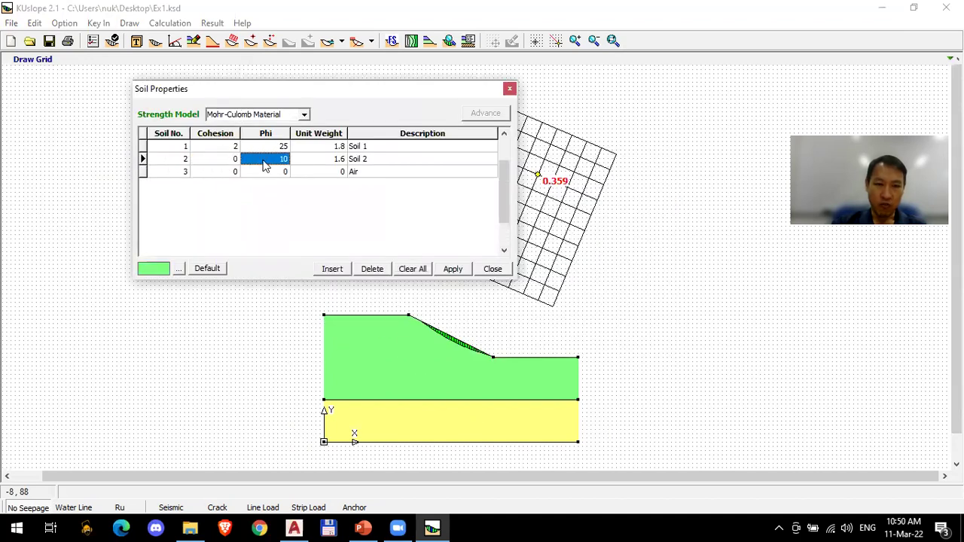
{"action": "left_click", "coordinate": [332, 165]}
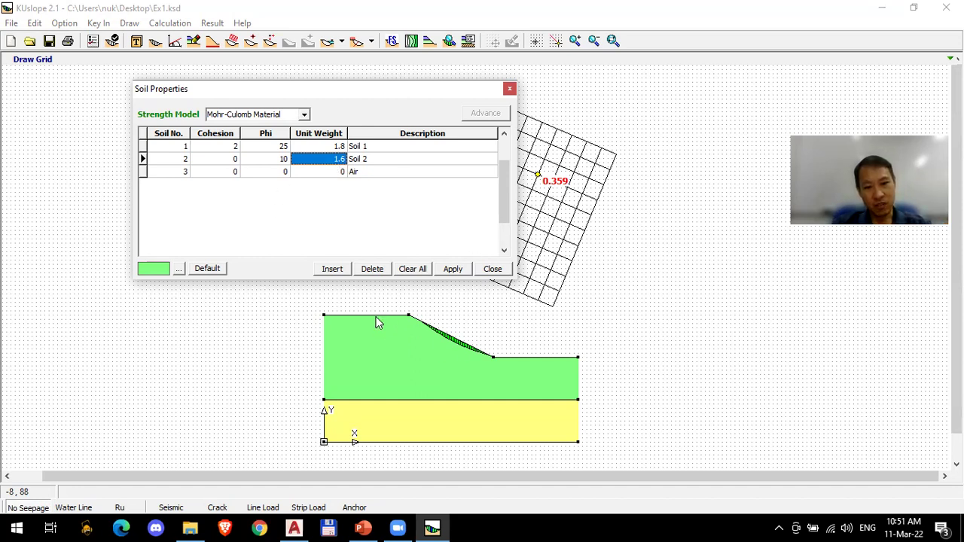
{"action": "left_click", "coordinate": [254, 165]}
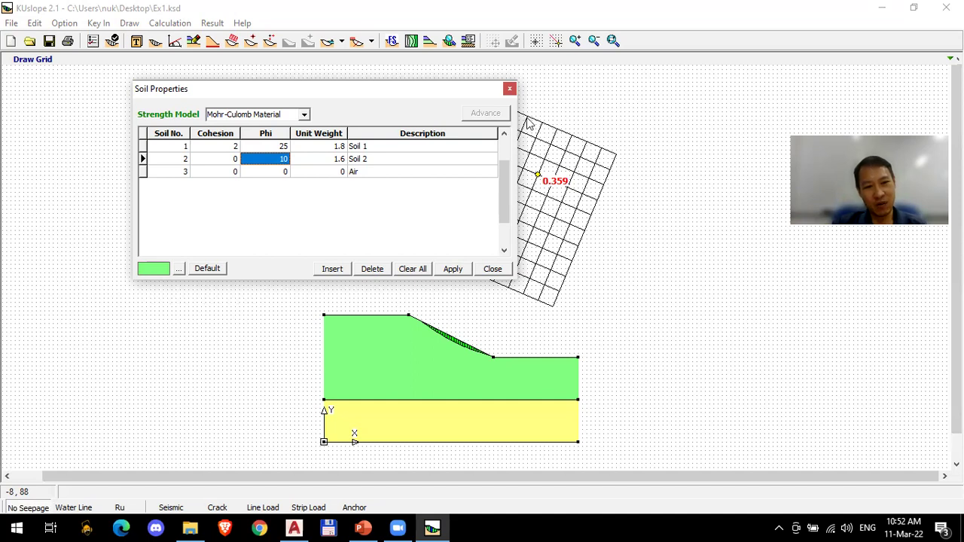
{"action": "left_click", "coordinate": [509, 88]}
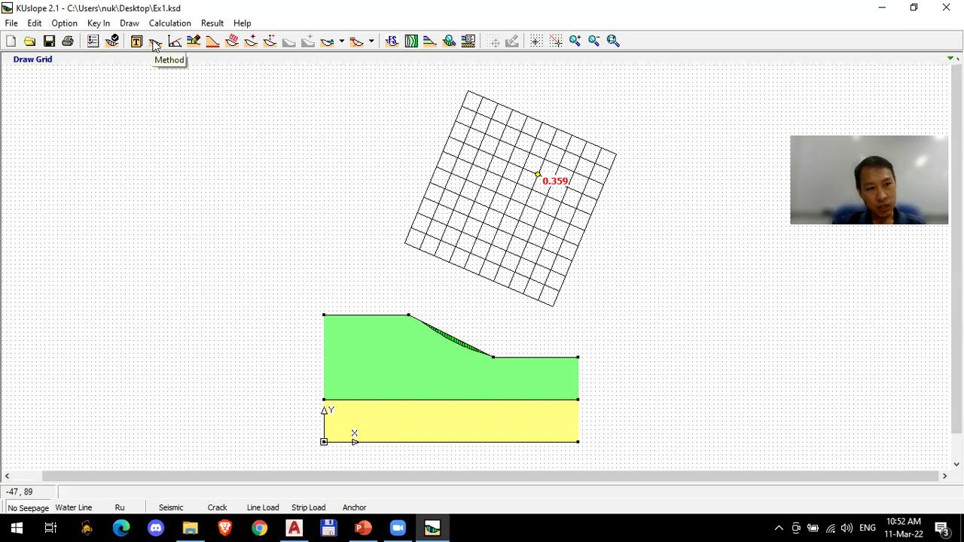
Step: Set the circle properties' minimum depth of tallest slice to 5 in the analysis settings and recalculate the factors of safety
{"action": "left_click", "coordinate": [112, 43]}
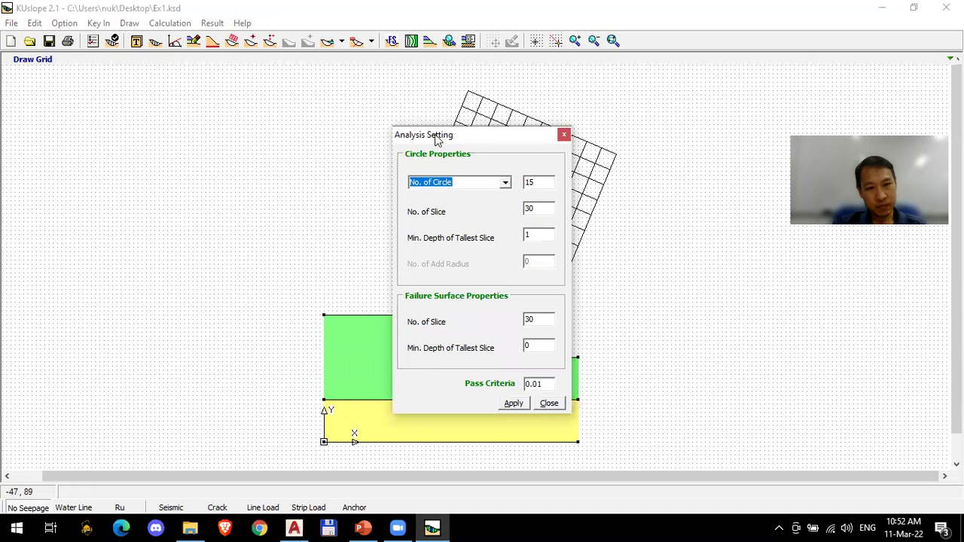
{"action": "left_click_drag", "start_coordinate": [434, 141], "coordinate": [168, 88]}
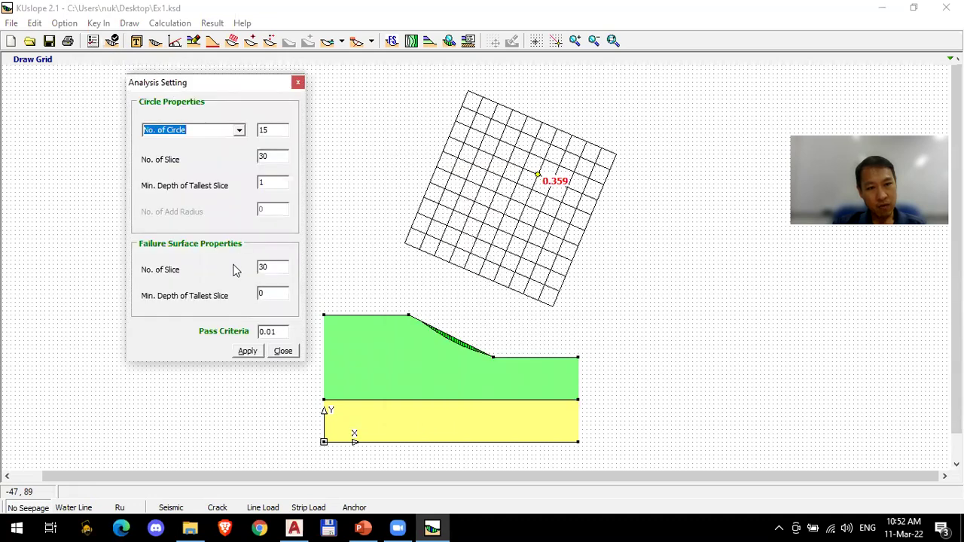
{"action": "double_click", "coordinate": [273, 183]}
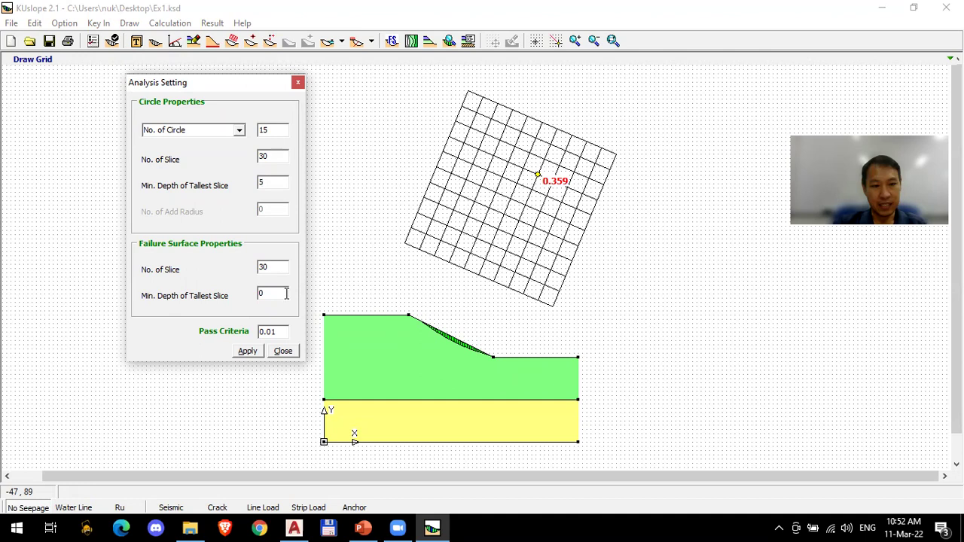
{"action": "left_click", "coordinate": [280, 351]}
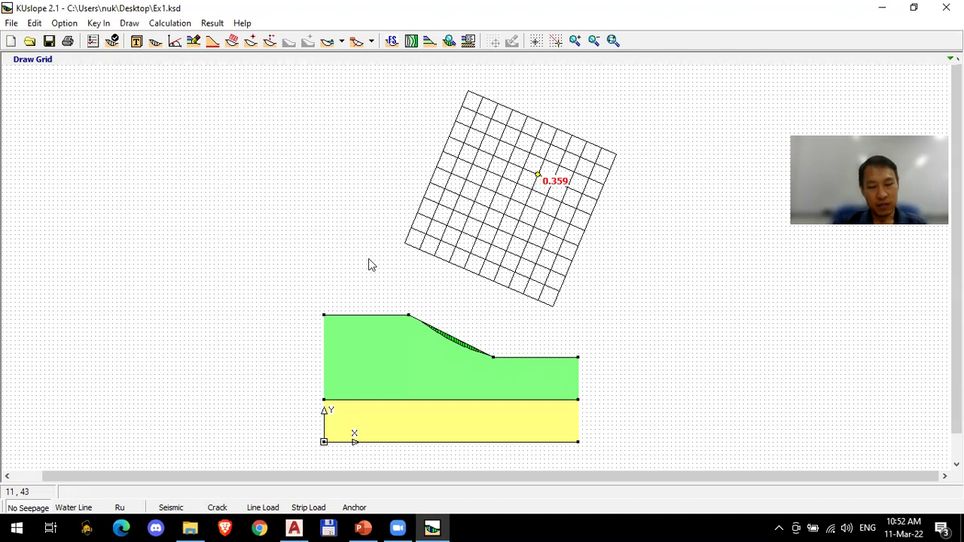
{"action": "left_click", "coordinate": [393, 43]}
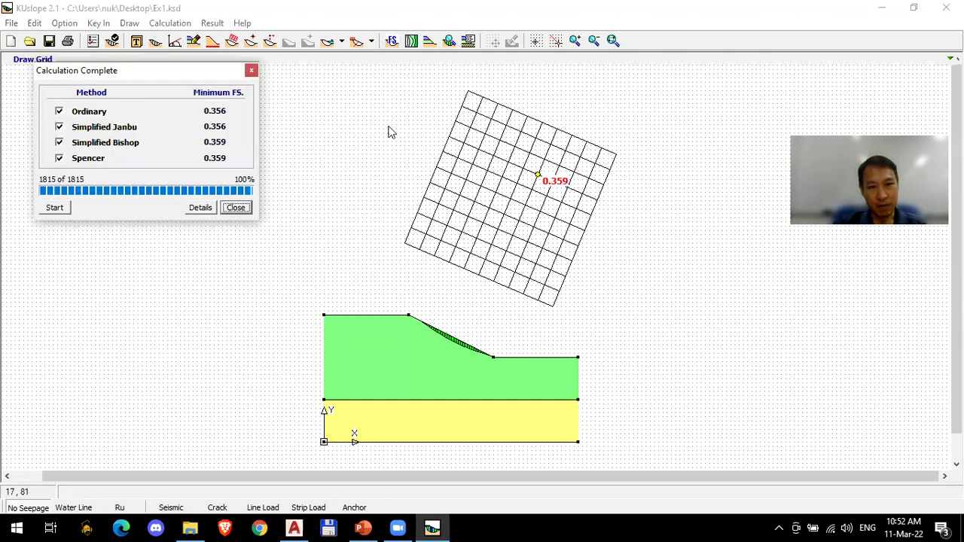
{"action": "left_click", "coordinate": [69, 207]}
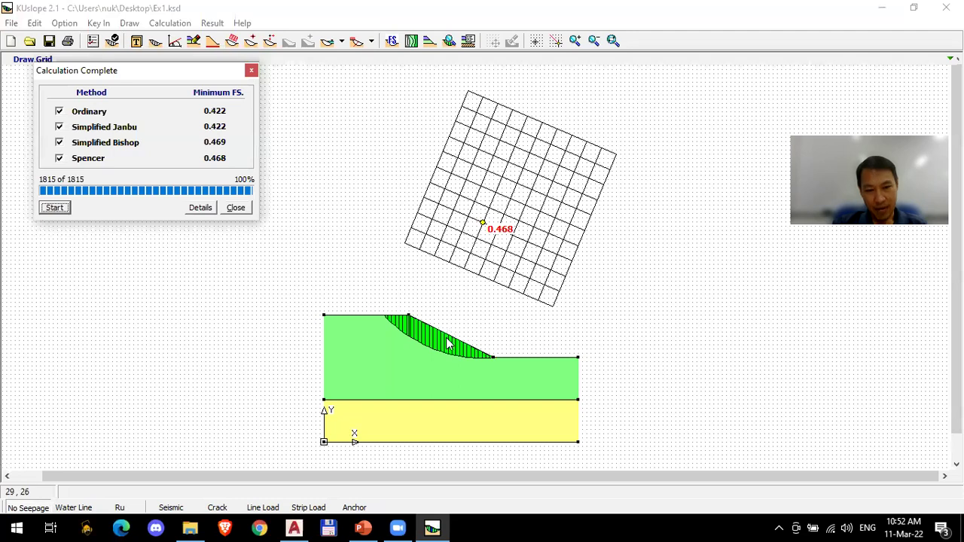
Step: Close the calculation results and display the critical slip surface with its slices in a closer view of the slope
{"action": "left_click", "coordinate": [237, 210]}
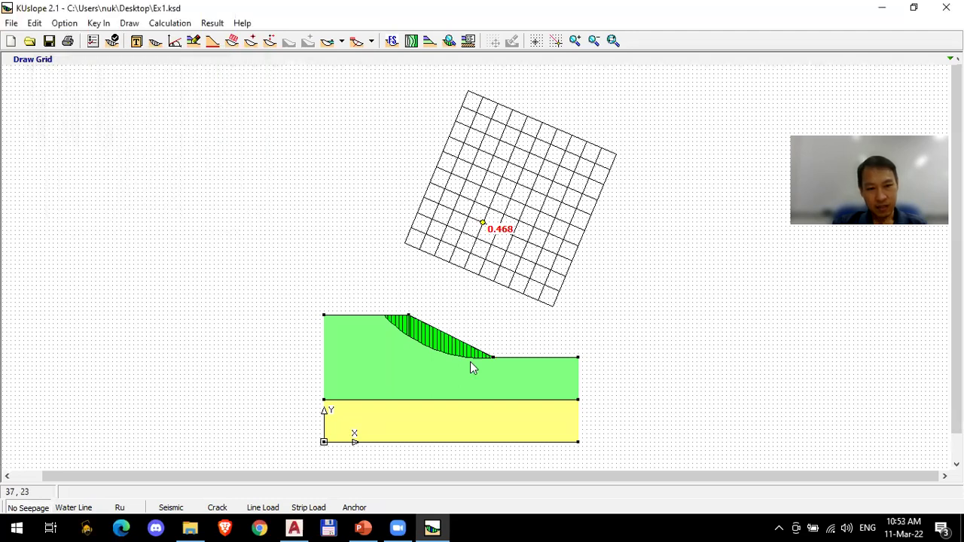
{"action": "left_click", "coordinate": [576, 42]}
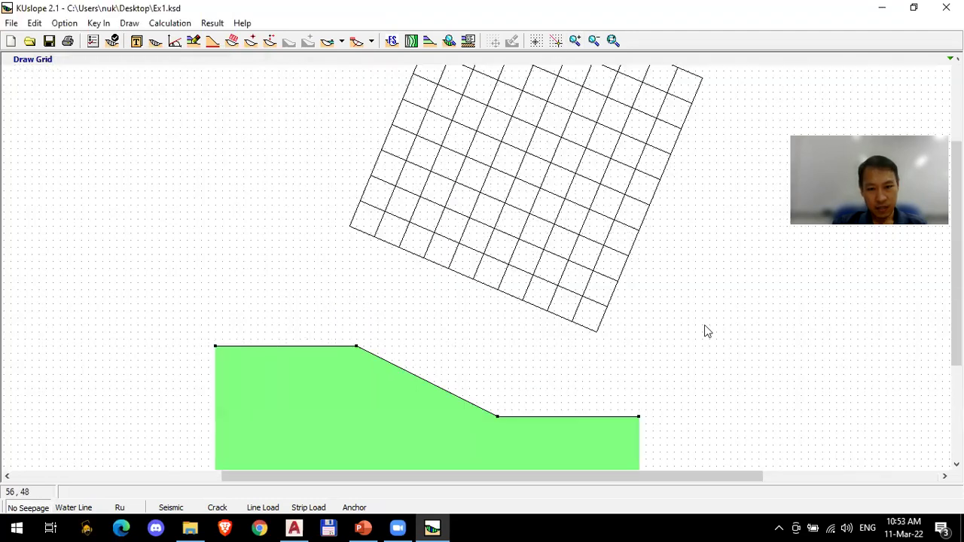
{"action": "left_click_drag", "start_coordinate": [956, 249], "coordinate": [956, 325]}
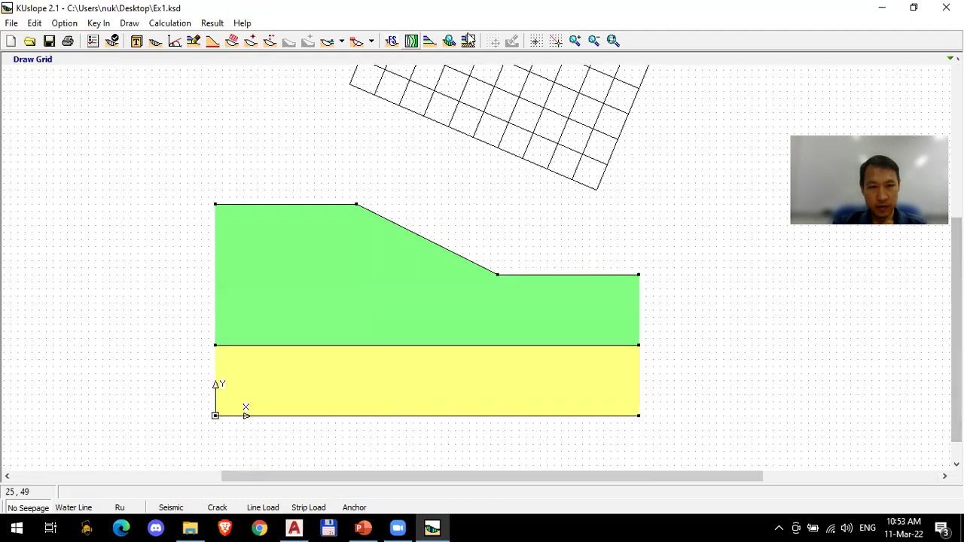
{"action": "left_click", "coordinate": [449, 41]}
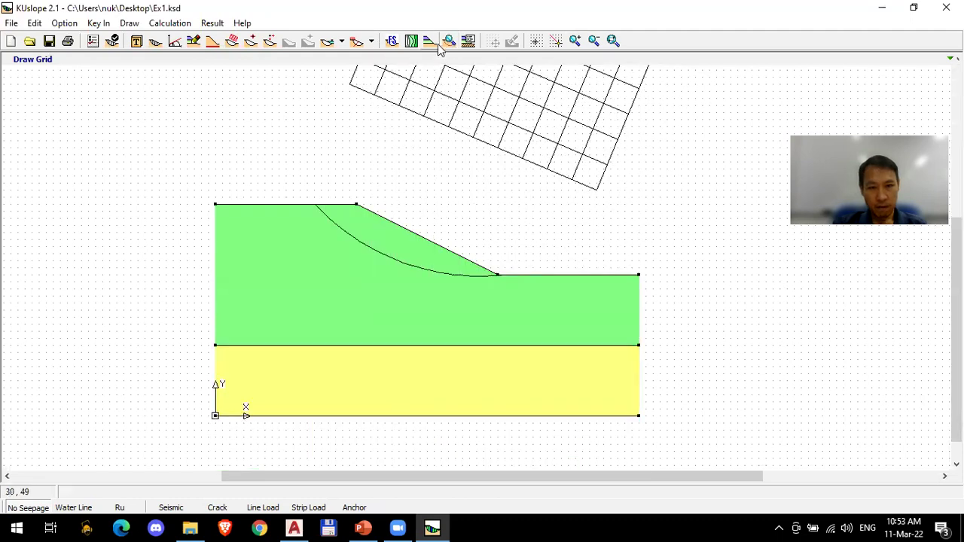
{"action": "left_click", "coordinate": [447, 41]}
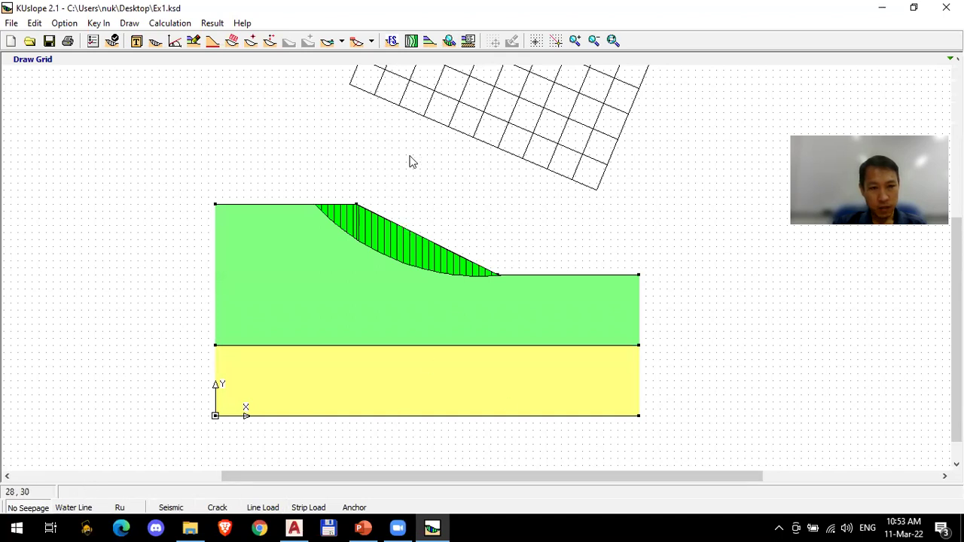
Step: Turn off grid snapping with the dot grid kept on, and redisplay the critical slip surface with its slices
{"action": "left_click", "coordinate": [536, 42]}
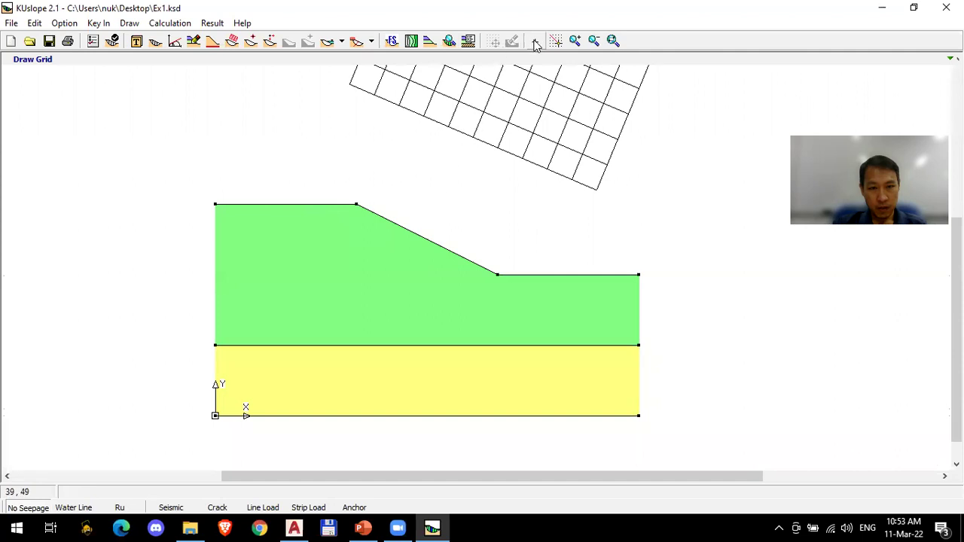
{"action": "left_click", "coordinate": [449, 41]}
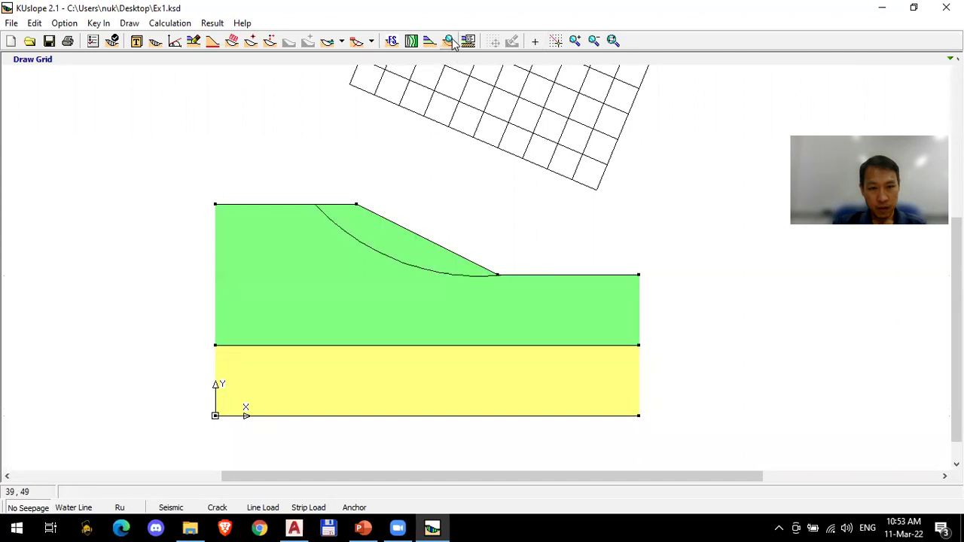
{"action": "left_click", "coordinate": [468, 41]}
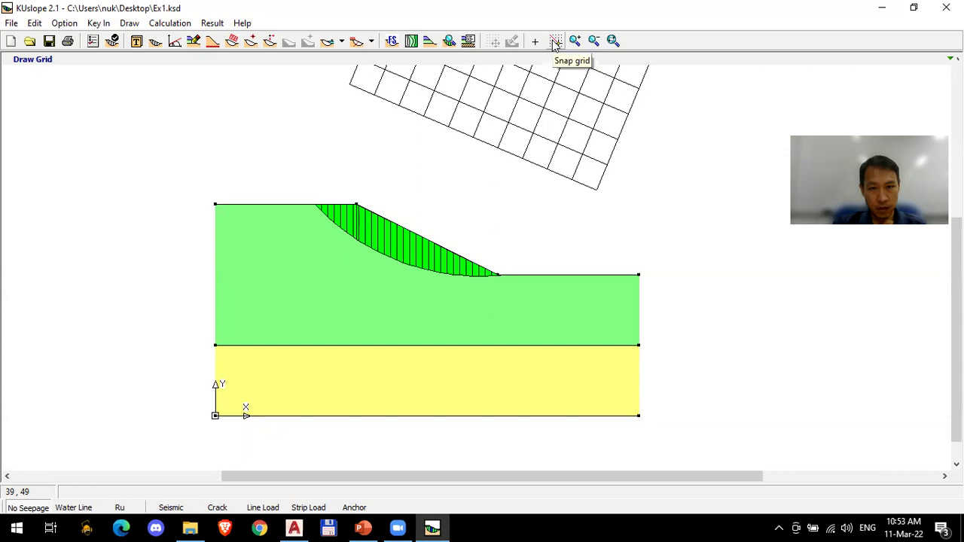
{"action": "left_click", "coordinate": [537, 42]}
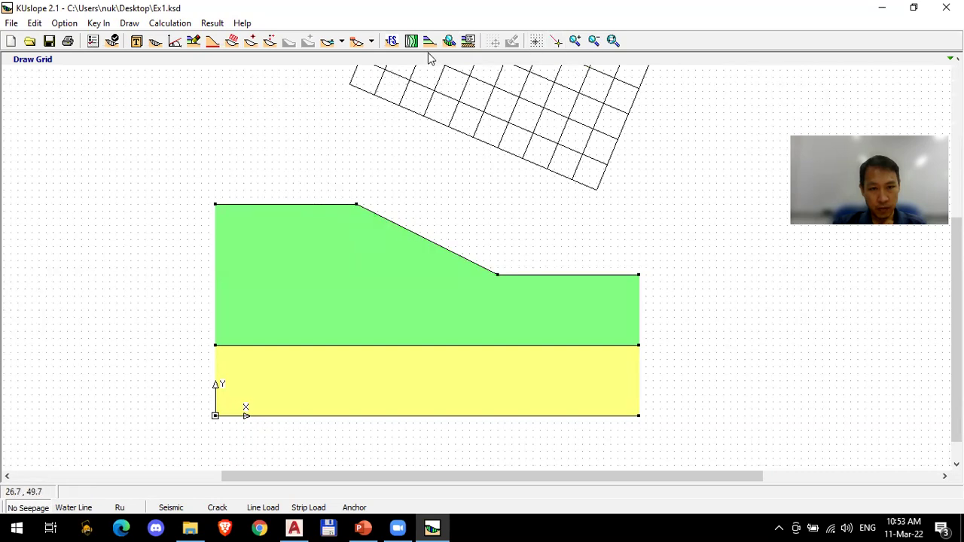
{"action": "left_click", "coordinate": [449, 41]}
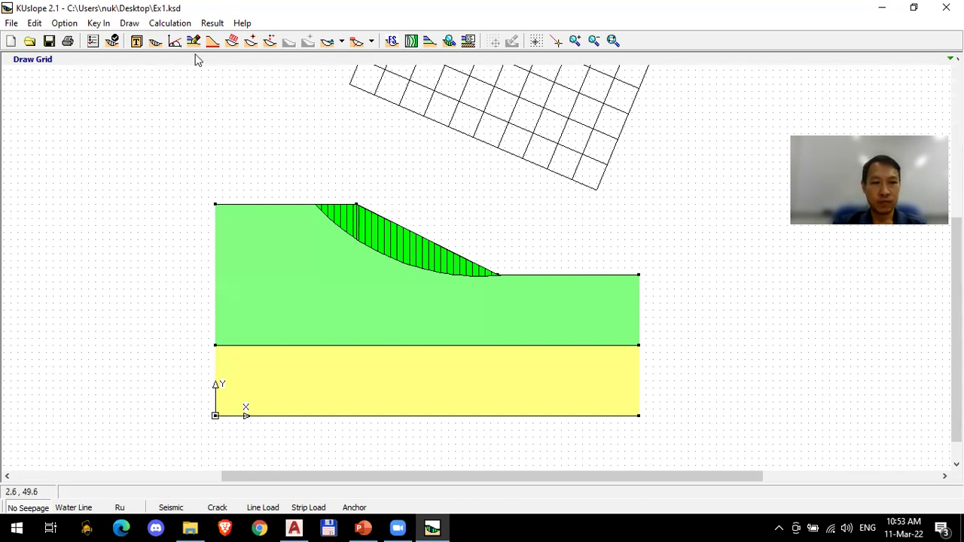
Step: Set the circle properties' minimum depth of tallest slice to 0 and apply the analysis settings
{"action": "left_click", "coordinate": [93, 40]}
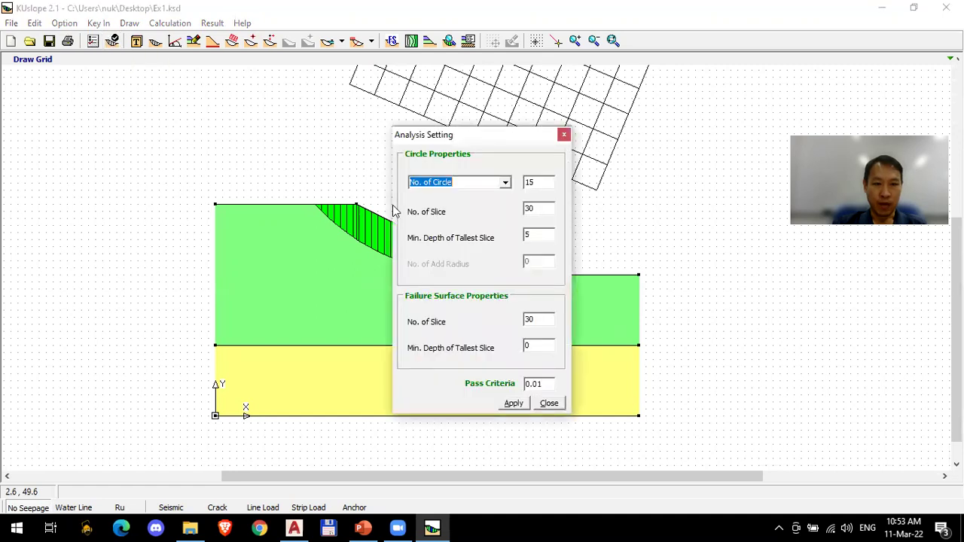
{"action": "left_click", "coordinate": [536, 235]}
{"action": "left_click_drag", "start_coordinate": [535, 236], "coordinate": [463, 238]}
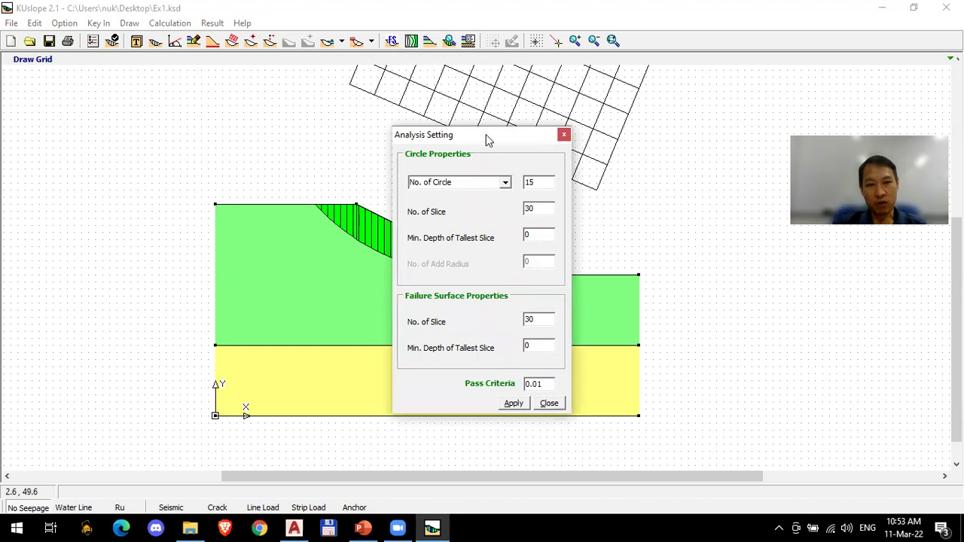
{"action": "left_click_drag", "start_coordinate": [485, 140], "coordinate": [168, 93]}
{"action": "left_click", "coordinate": [198, 357]}
{"action": "left_click", "coordinate": [231, 356]}
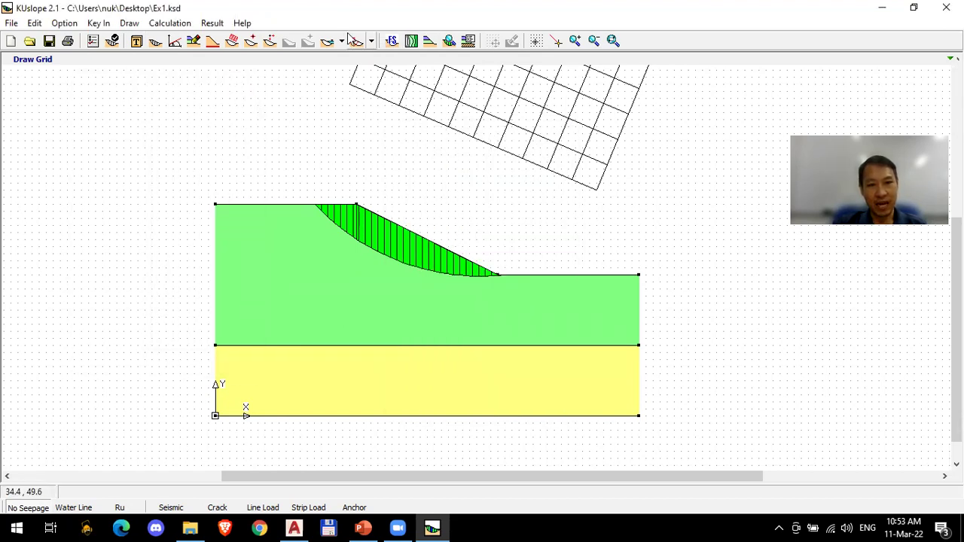
Step: Rerun the factor of safety calculation with no minimum slice depth and close the results
{"action": "left_click", "coordinate": [393, 43]}
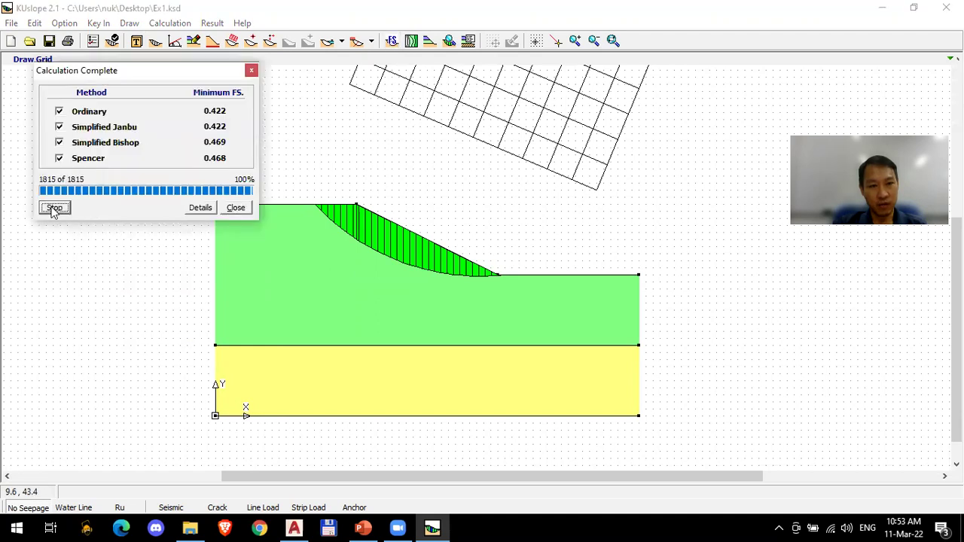
{"action": "left_click", "coordinate": [54, 208]}
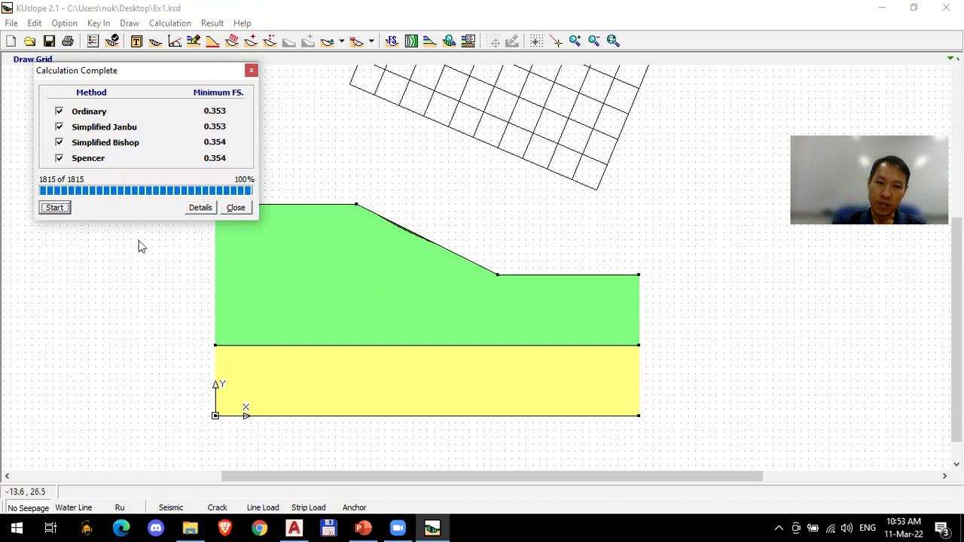
{"action": "left_click", "coordinate": [234, 209]}
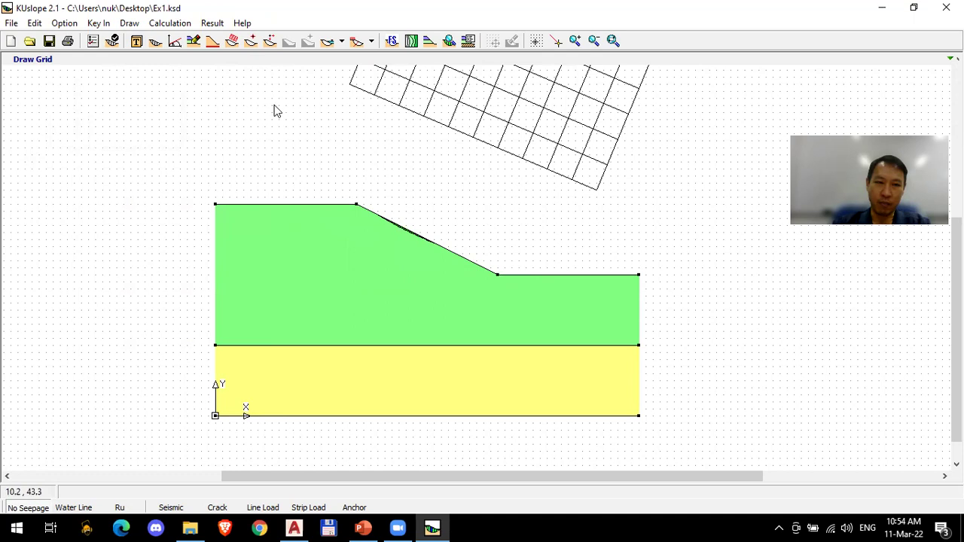
Step: Set Soil 2's phi to 30 in the soil properties, then apply and close them
{"action": "left_click", "coordinate": [174, 40]}
{"action": "left_click", "coordinate": [439, 237]}
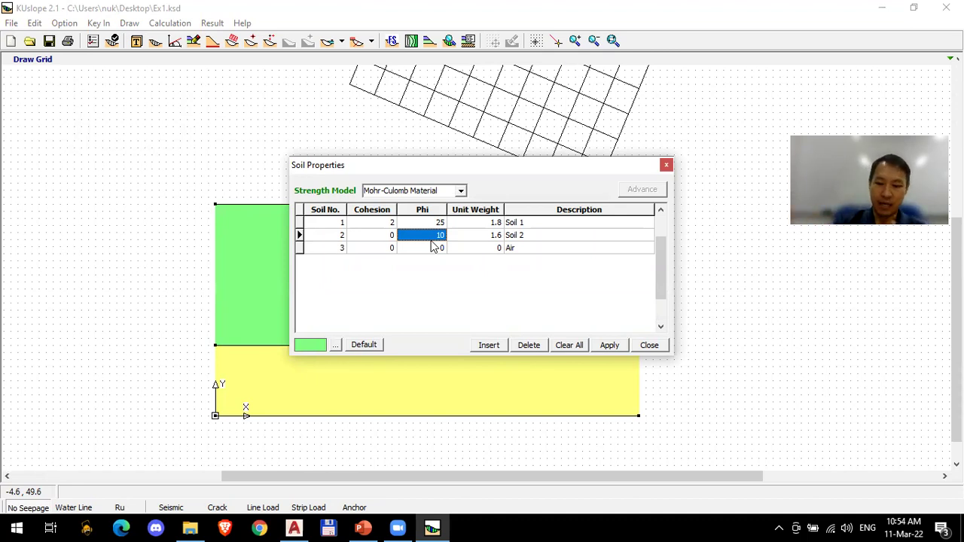
{"action": "type", "text": "30"}
{"action": "key", "text": "Tab"}
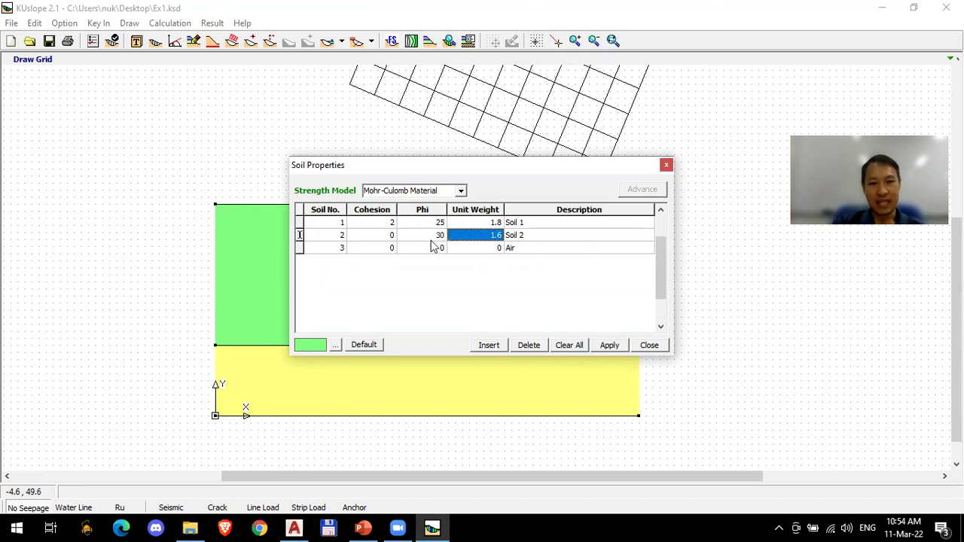
{"action": "left_click", "coordinate": [434, 240]}
{"action": "left_click", "coordinate": [609, 345]}
{"action": "left_click", "coordinate": [649, 345]}
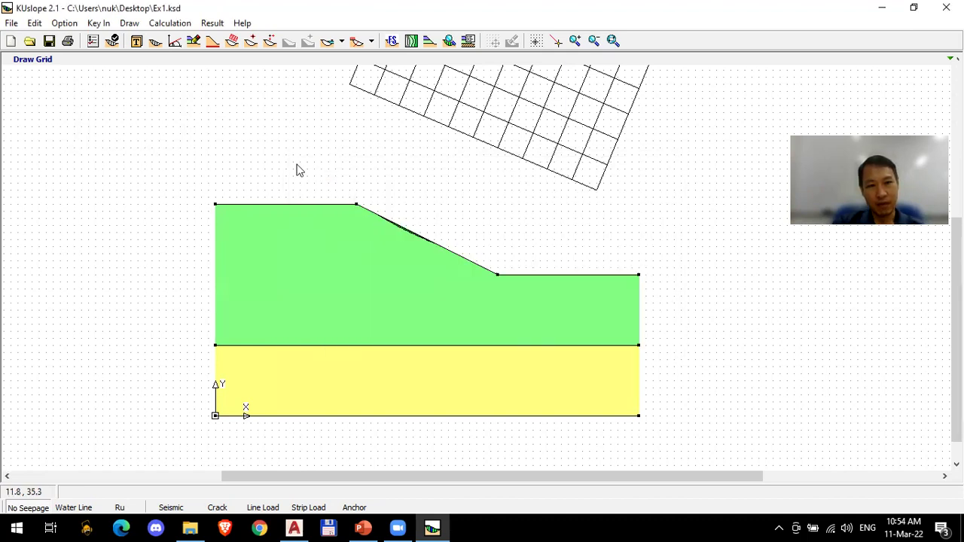
Step: Reapply the existing analysis settings, recalculate the factors of safety with the stronger Soil 2, and close the results
{"action": "left_click", "coordinate": [93, 41]}
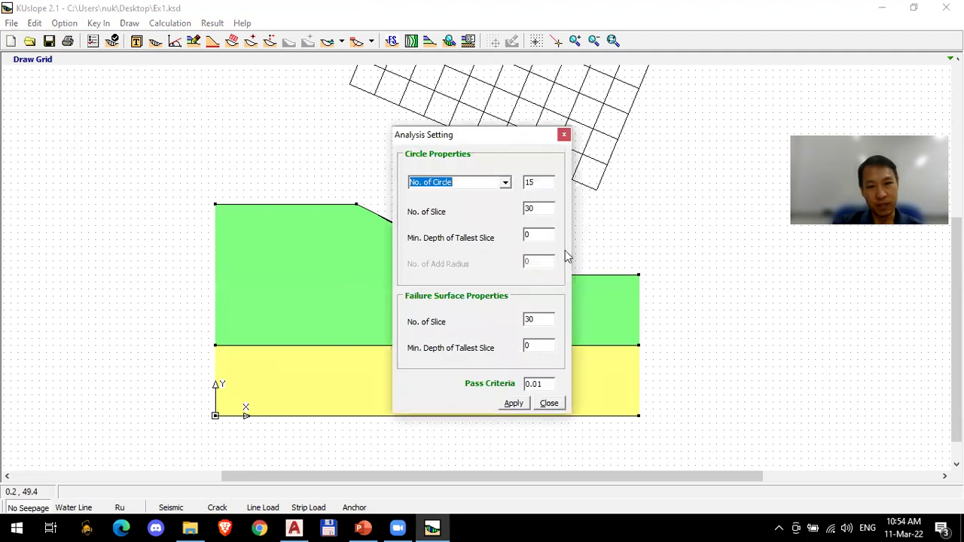
{"action": "left_click", "coordinate": [547, 331]}
{"action": "left_click", "coordinate": [513, 403]}
{"action": "left_click", "coordinate": [549, 403]}
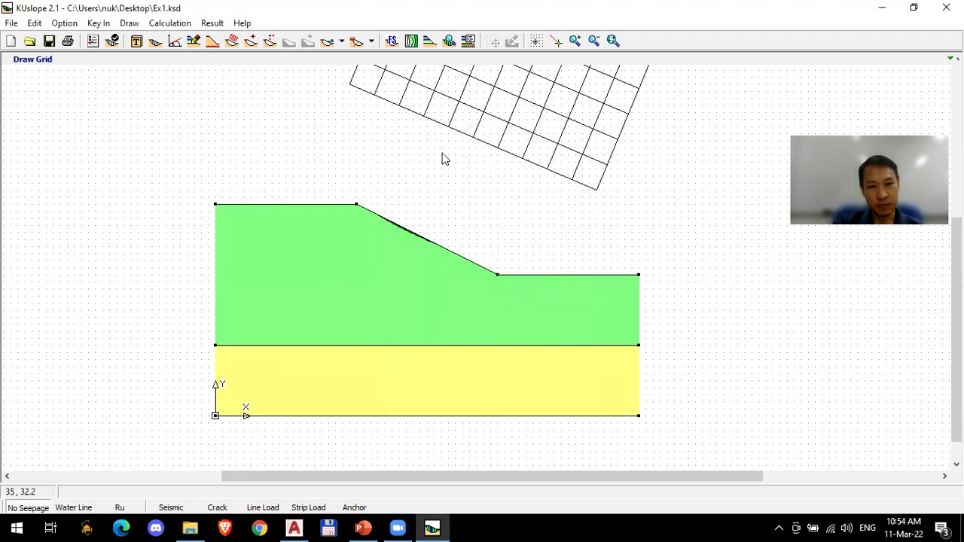
{"action": "left_click", "coordinate": [391, 42]}
{"action": "left_click", "coordinate": [45, 208]}
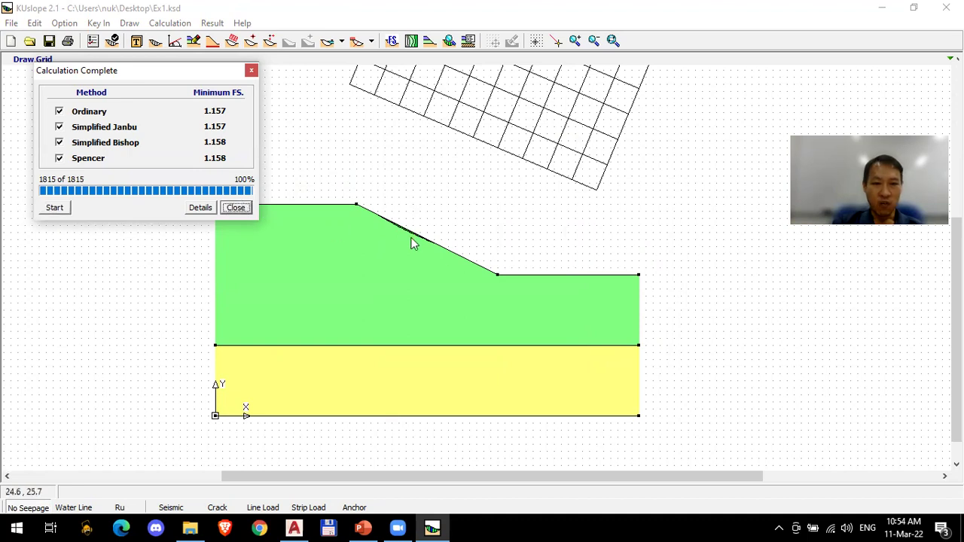
{"action": "left_click", "coordinate": [237, 208]}
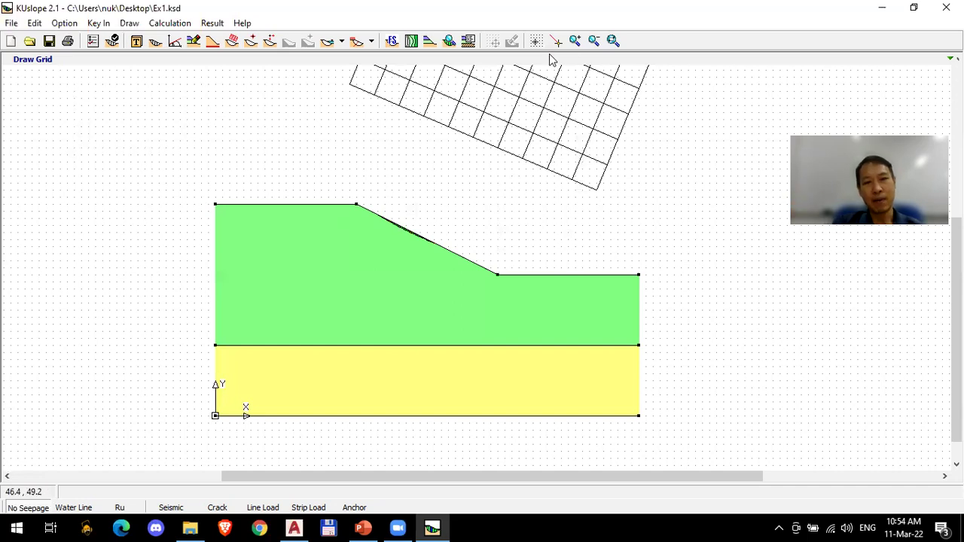
Step: Inspect the critical centre on the search grid and display its slip surface in the full model view
{"action": "scroll", "coordinate": [662, 150], "scroll_direction": "up", "scroll_amount": 3}
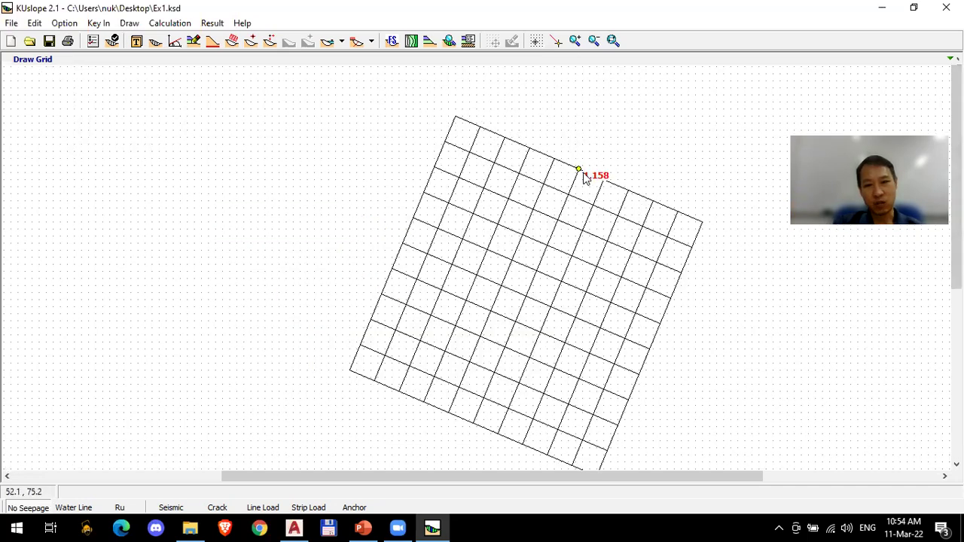
{"action": "left_click", "coordinate": [613, 41]}
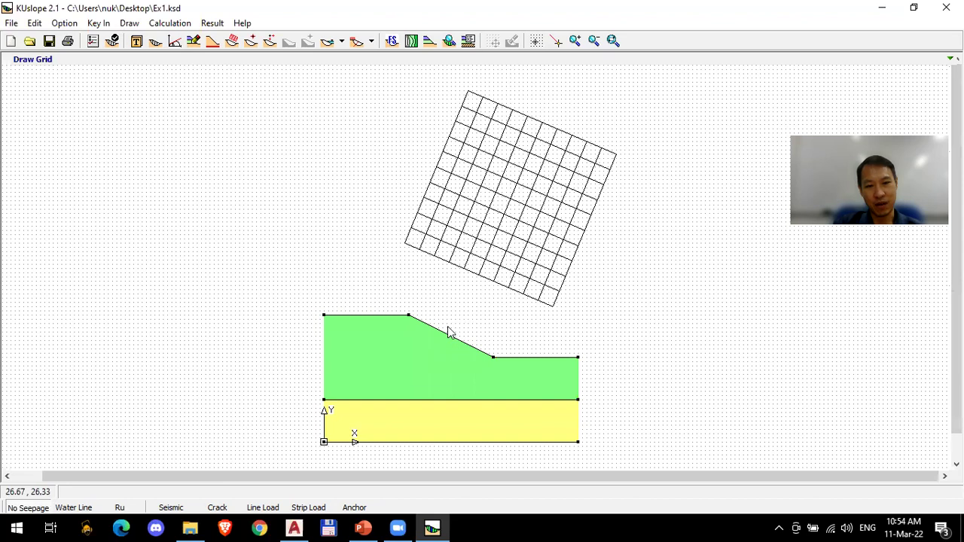
{"action": "left_click", "coordinate": [449, 40]}
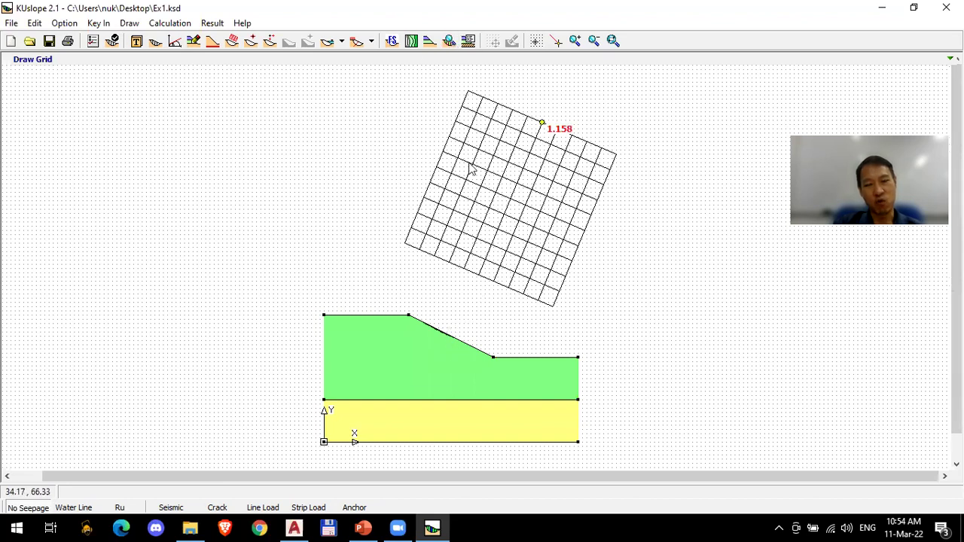
Step: Set the circle properties' minimum depth of tallest slice to 2, recalculate the factors of safety, and close the results
{"action": "left_click", "coordinate": [110, 41]}
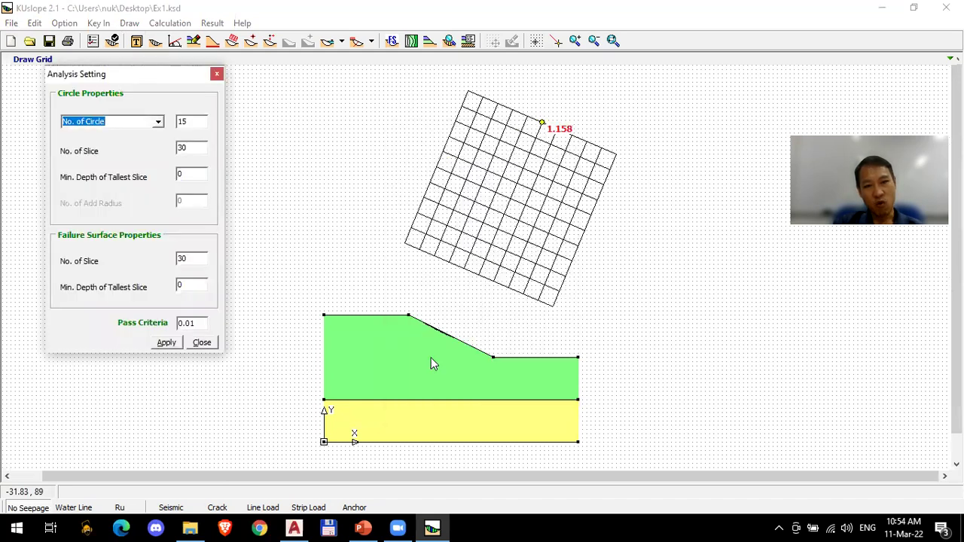
{"action": "left_click", "coordinate": [191, 175]}
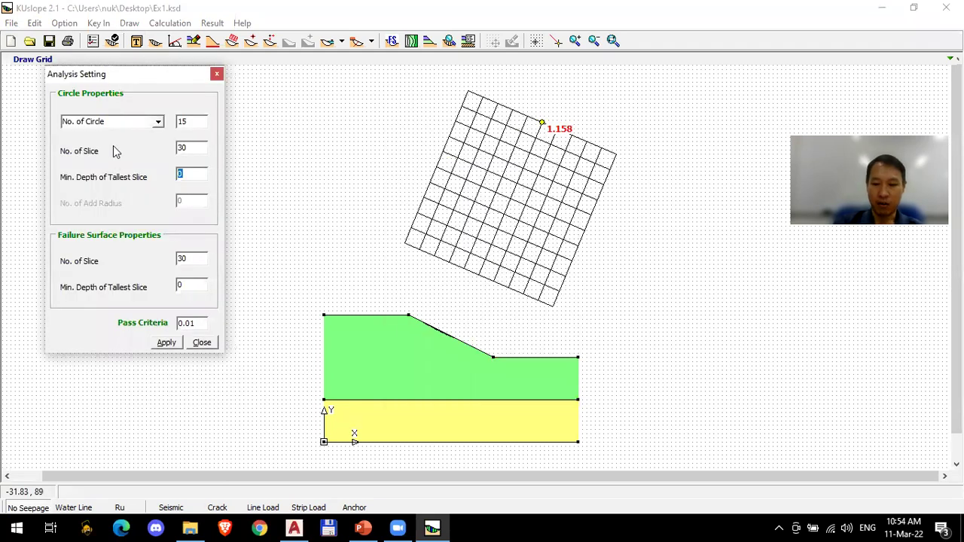
{"action": "left_click", "coordinate": [166, 343]}
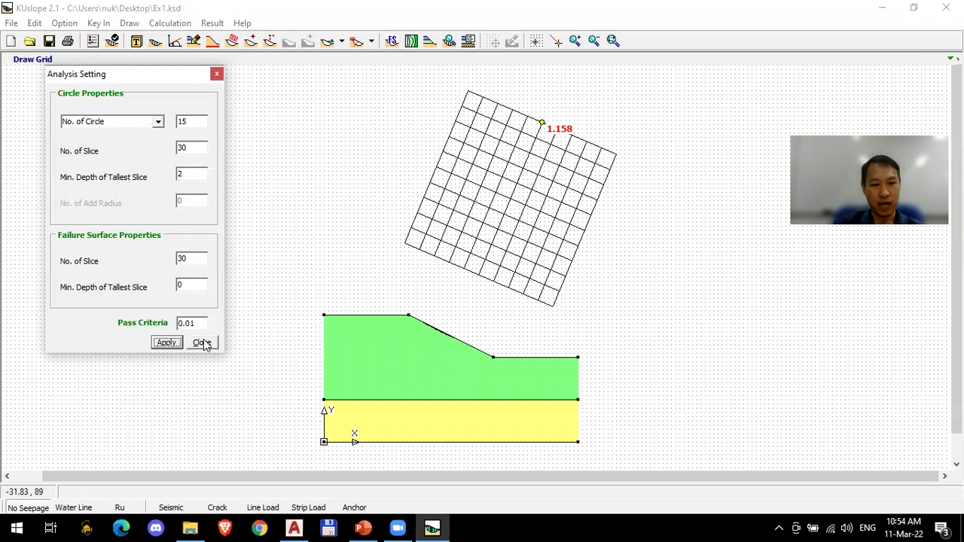
{"action": "left_click", "coordinate": [201, 343]}
{"action": "left_click", "coordinate": [390, 41]}
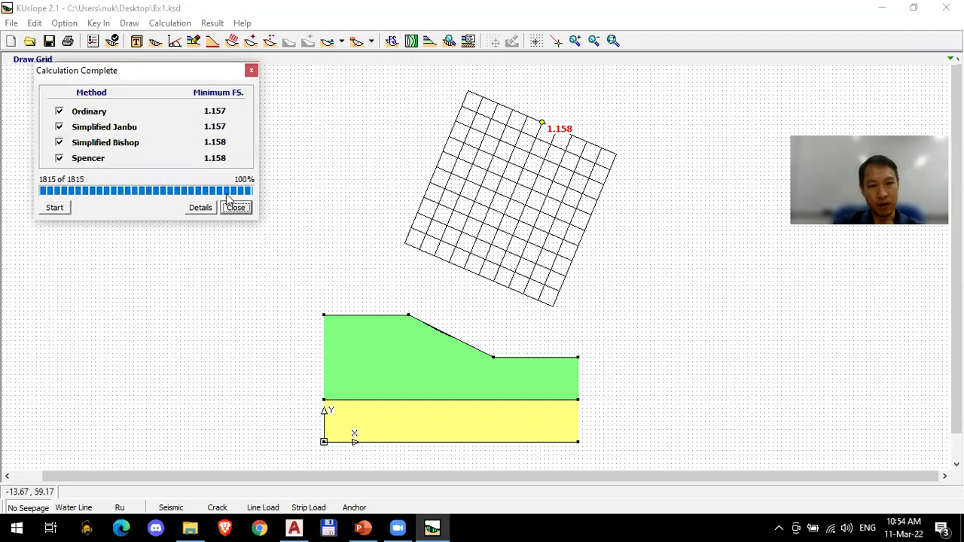
{"action": "left_click", "coordinate": [65, 208]}
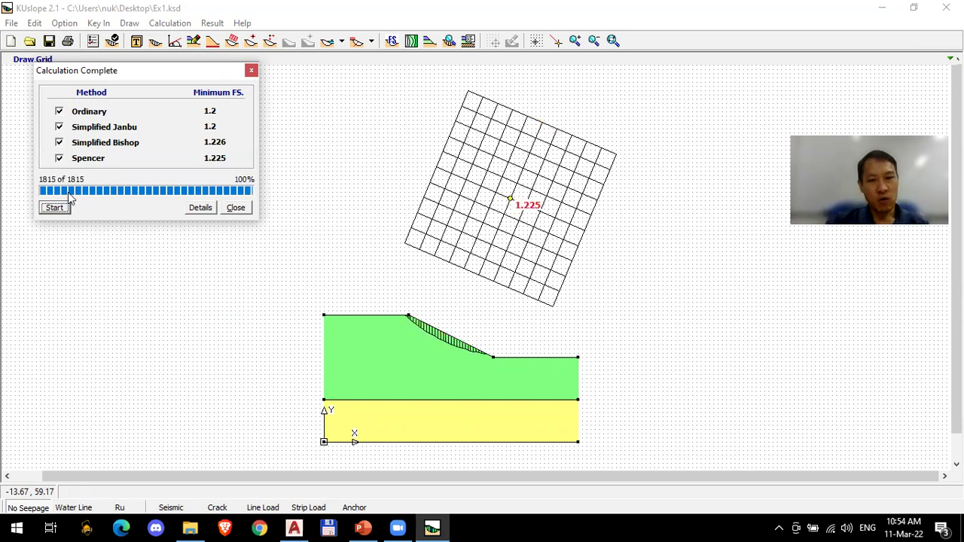
{"action": "left_click", "coordinate": [236, 207]}
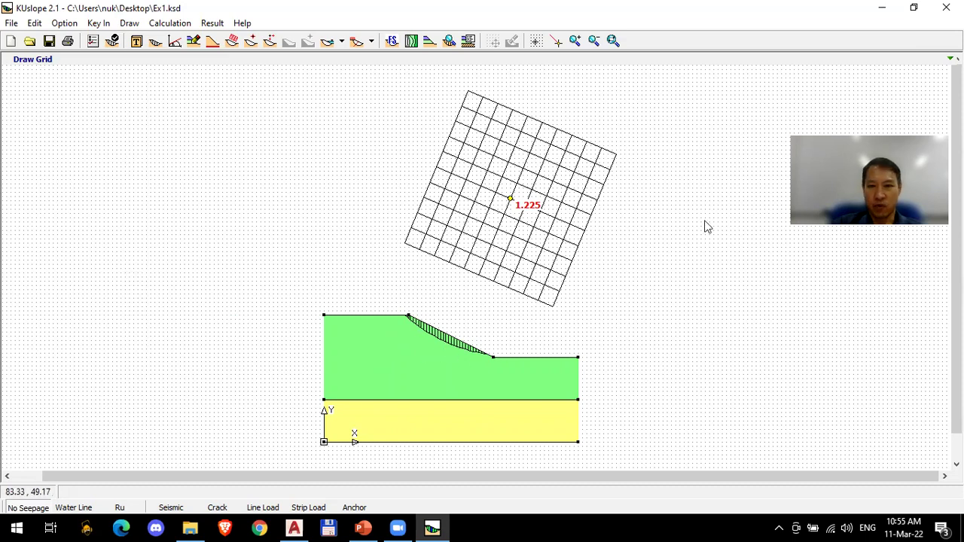
Step: Switch to the PowerPoint presentation and present slide 44 up to the labelled circular and non-circular analysis settings
{"action": "left_click", "coordinate": [363, 527]}
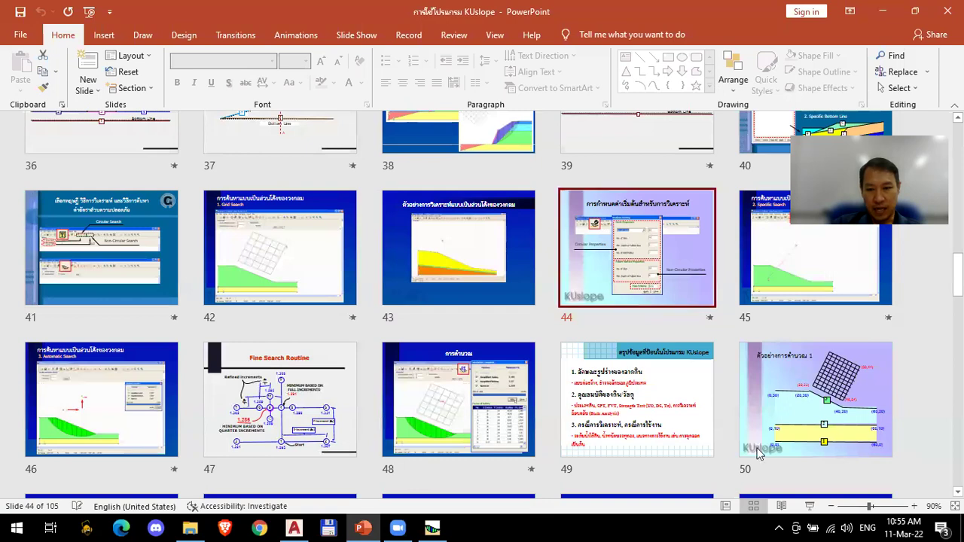
{"action": "left_click", "coordinate": [809, 509]}
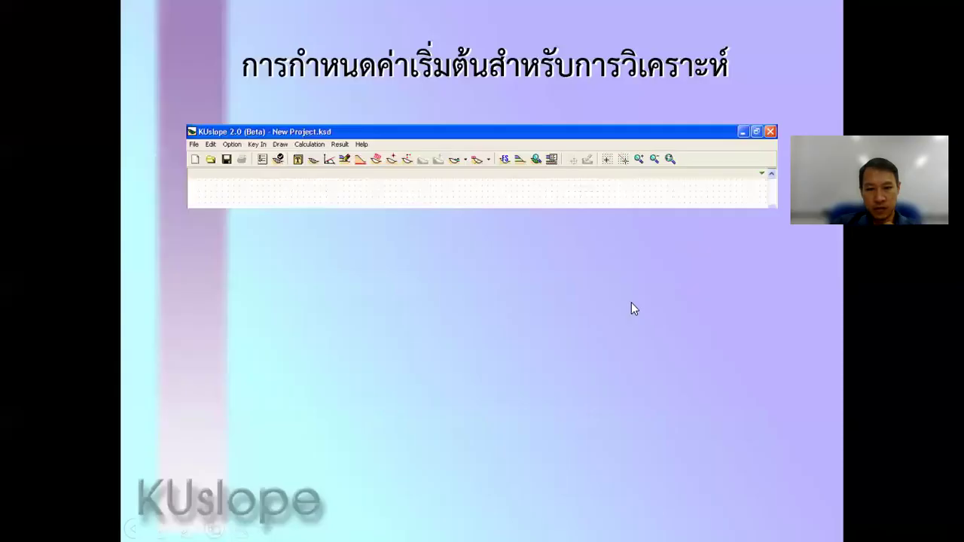
{"action": "key", "text": "Left"}
{"action": "key", "text": "Right"}
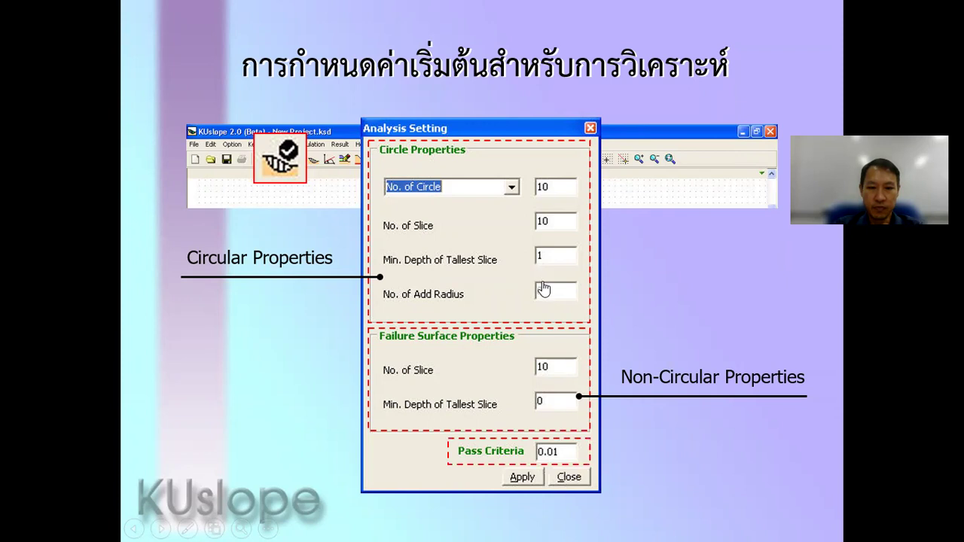
Step: Present the Specific Search and Automatic Search slides, end the slide show, and switch to KUslope
{"action": "left_click", "coordinate": [545, 288]}
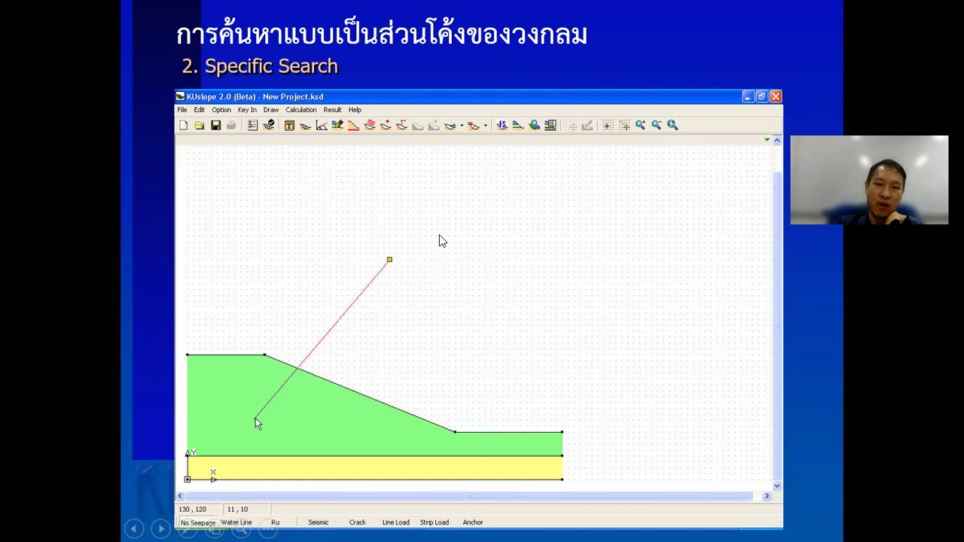
{"action": "left_click", "coordinate": [256, 421]}
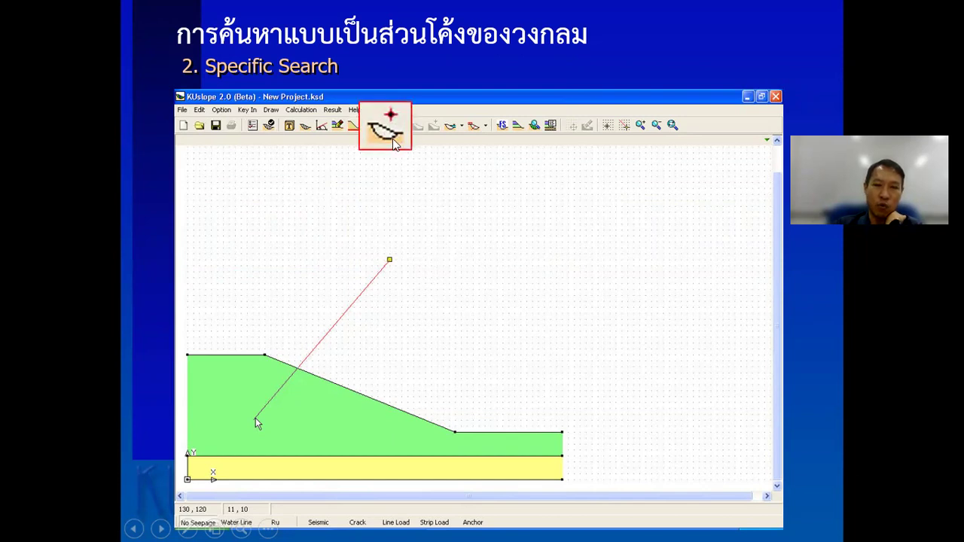
{"action": "left_click", "coordinate": [554, 308]}
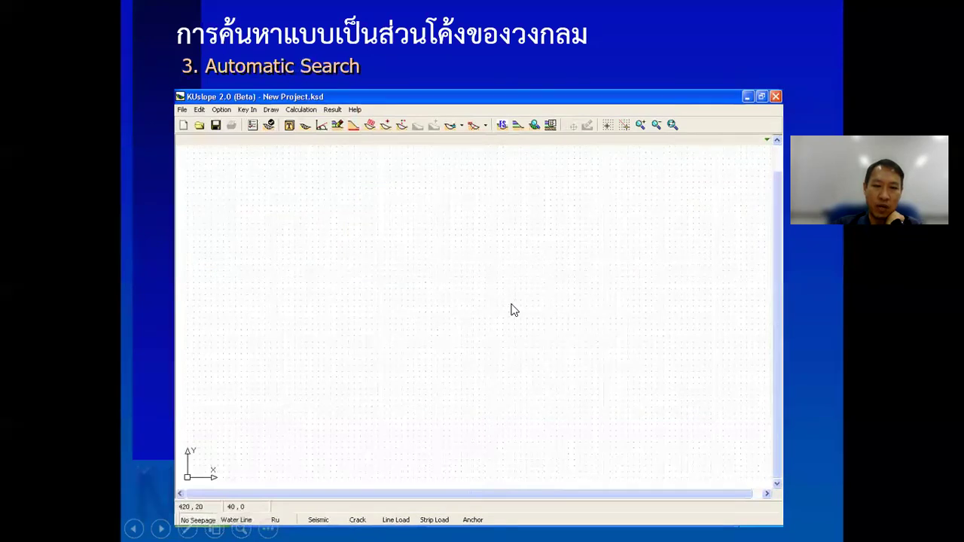
{"action": "key", "text": "Escape"}
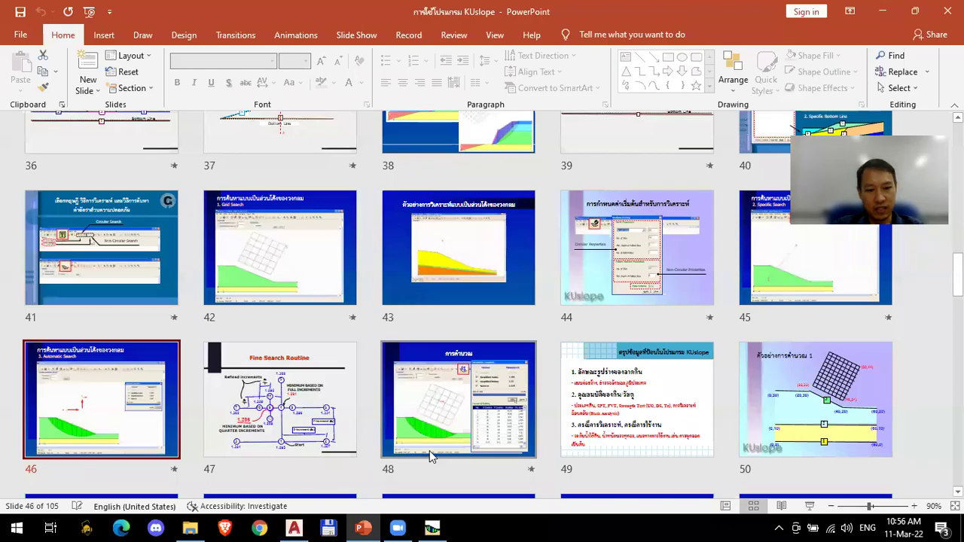
{"action": "left_click", "coordinate": [434, 527]}
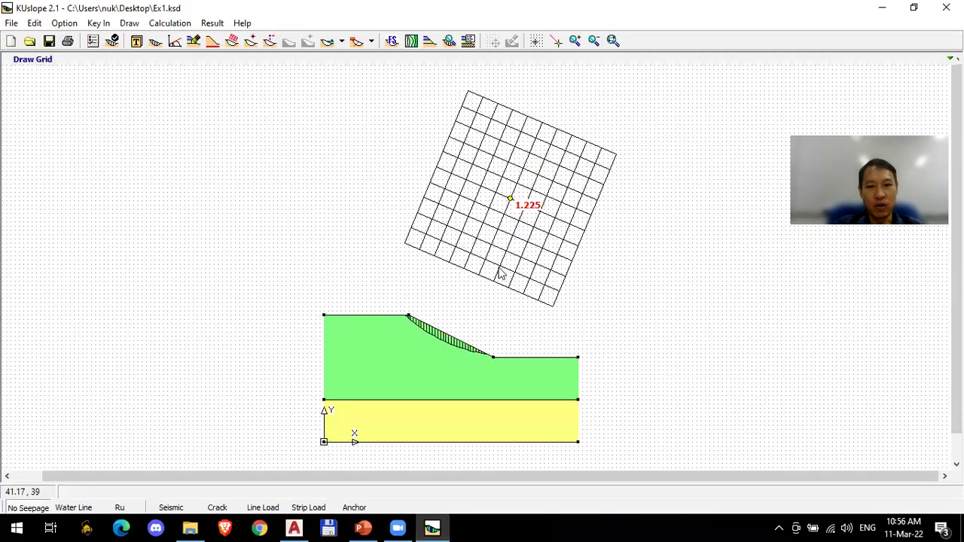
Step: Set the cohesion of Soil 2 to 2 in the soil properties, apply the change, and close the properties
{"action": "left_click", "coordinate": [176, 43]}
{"action": "left_click", "coordinate": [373, 236]}
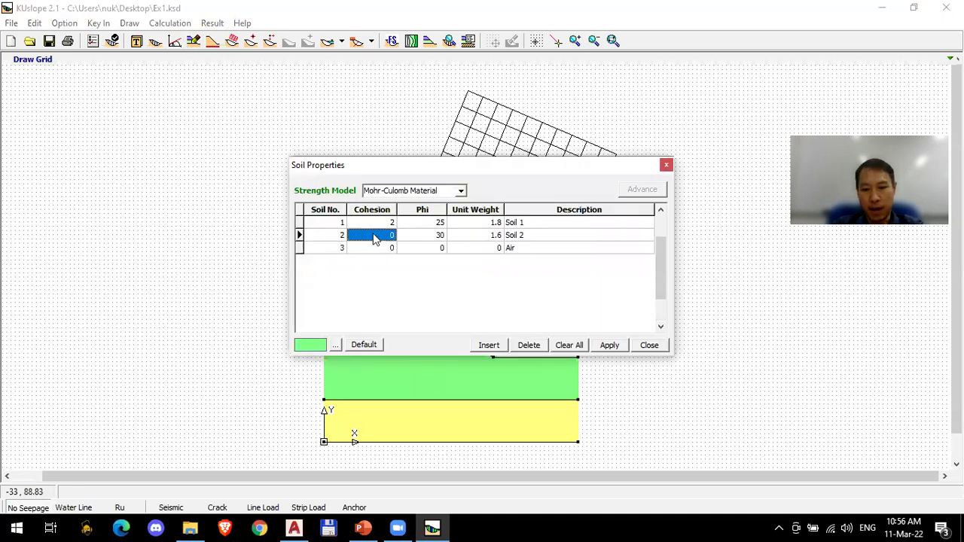
{"action": "type", "text": "2"}
{"action": "left_click", "coordinate": [409, 241]}
{"action": "left_click", "coordinate": [609, 345]}
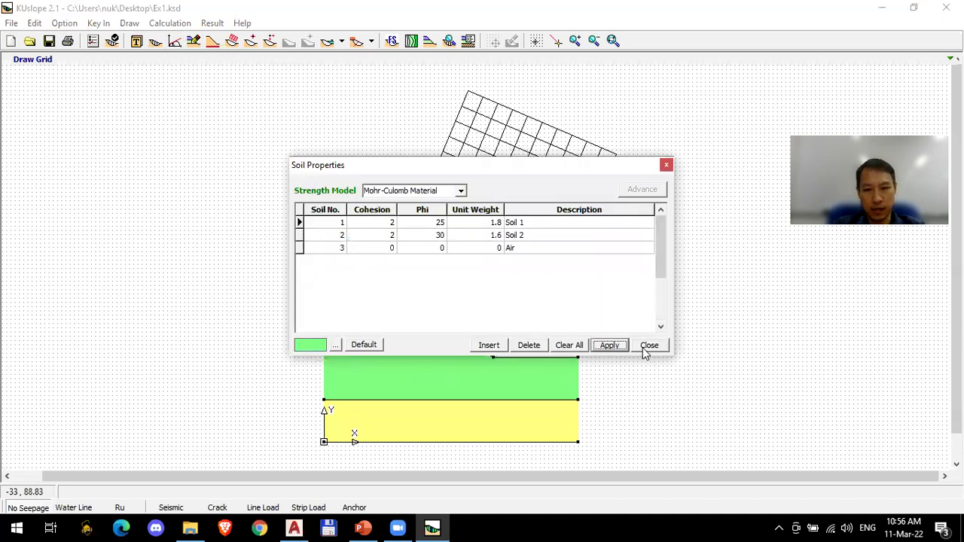
{"action": "left_click", "coordinate": [648, 345]}
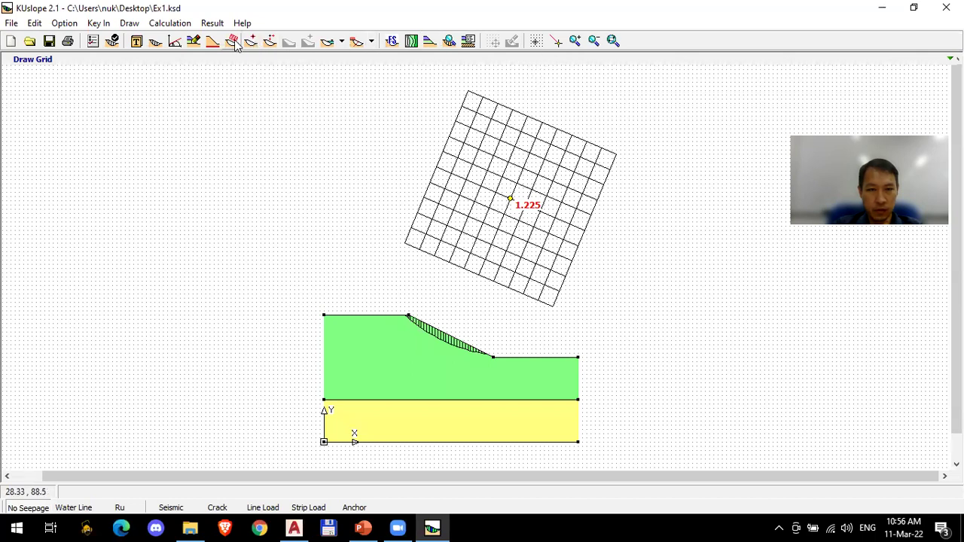
Step: Define a specific search circle centred high above the slope face, with its radius reaching deep into the upper soil layer
{"action": "left_click", "coordinate": [468, 268]}
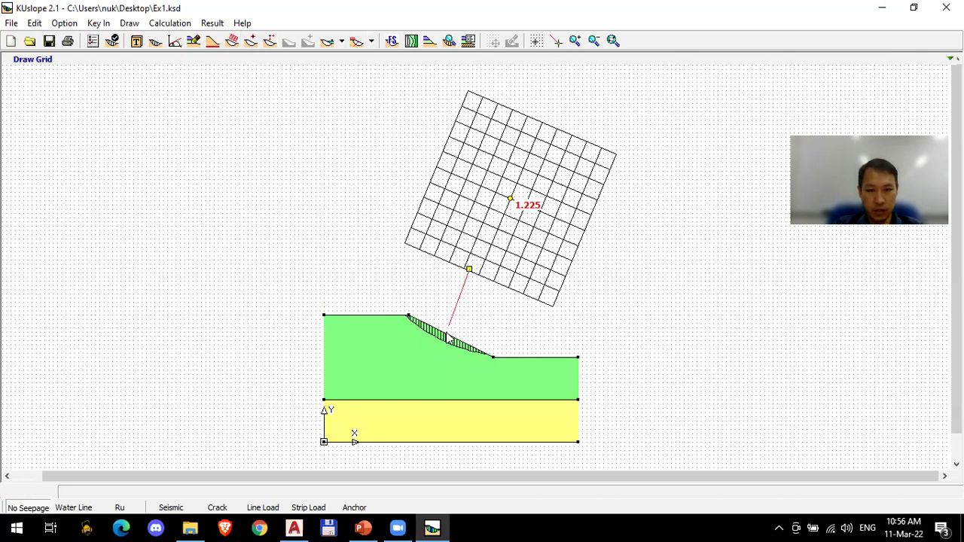
{"action": "left_click", "coordinate": [433, 365]}
{"action": "left_click", "coordinate": [613, 39]}
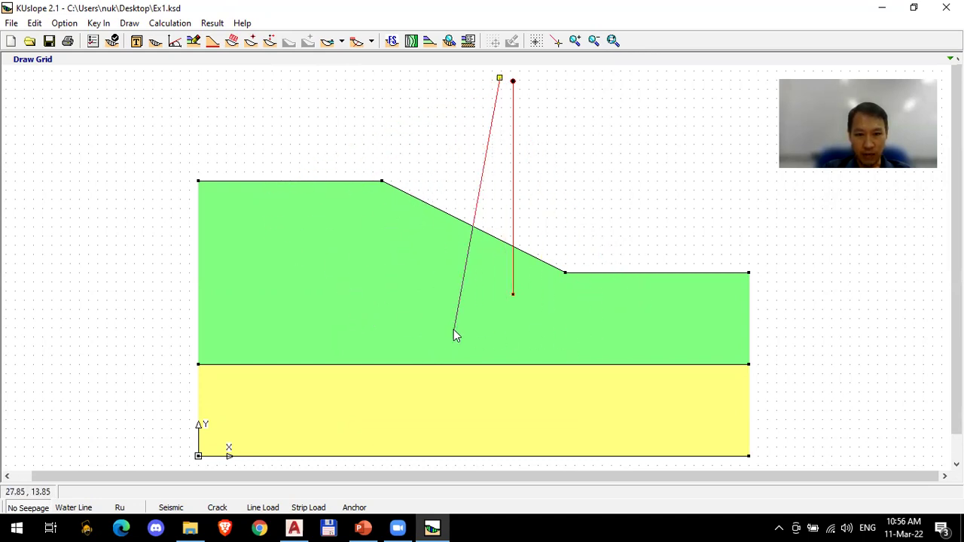
{"action": "left_click", "coordinate": [497, 340]}
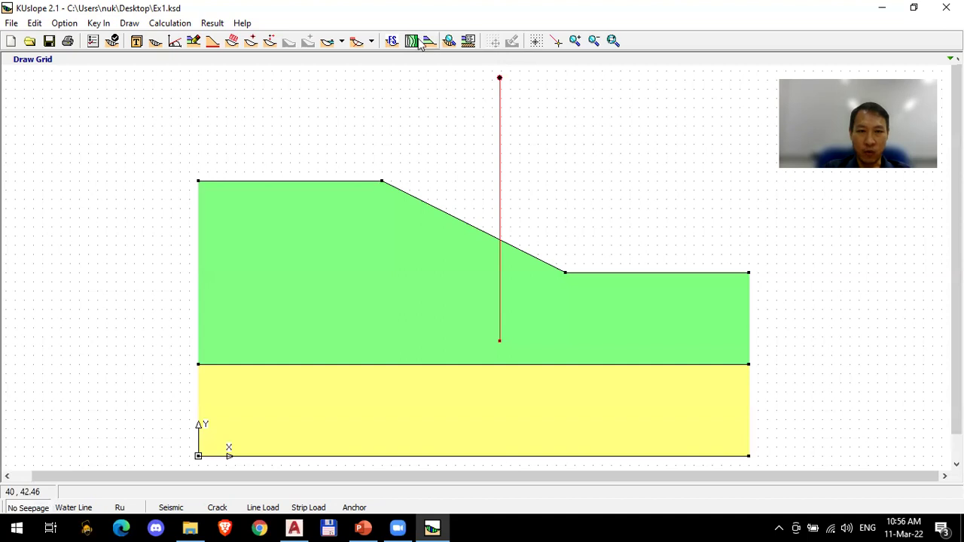
Step: Calculate the factors of safety for the deep specific circle, shade its slip mass, and rerun the calculation
{"action": "left_click", "coordinate": [392, 41]}
{"action": "left_click", "coordinate": [54, 207]}
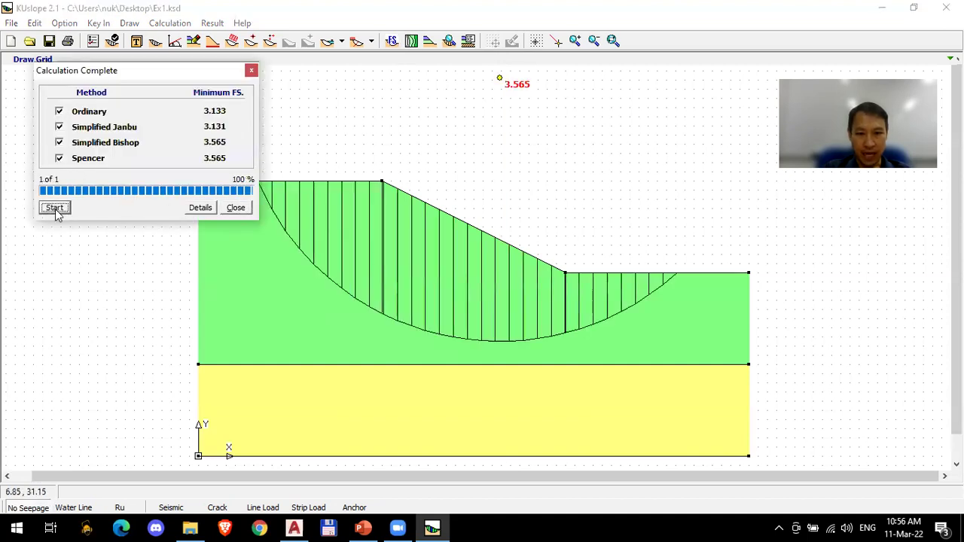
{"action": "left_click", "coordinate": [238, 208]}
{"action": "left_click", "coordinate": [447, 42]}
{"action": "left_click", "coordinate": [392, 41]}
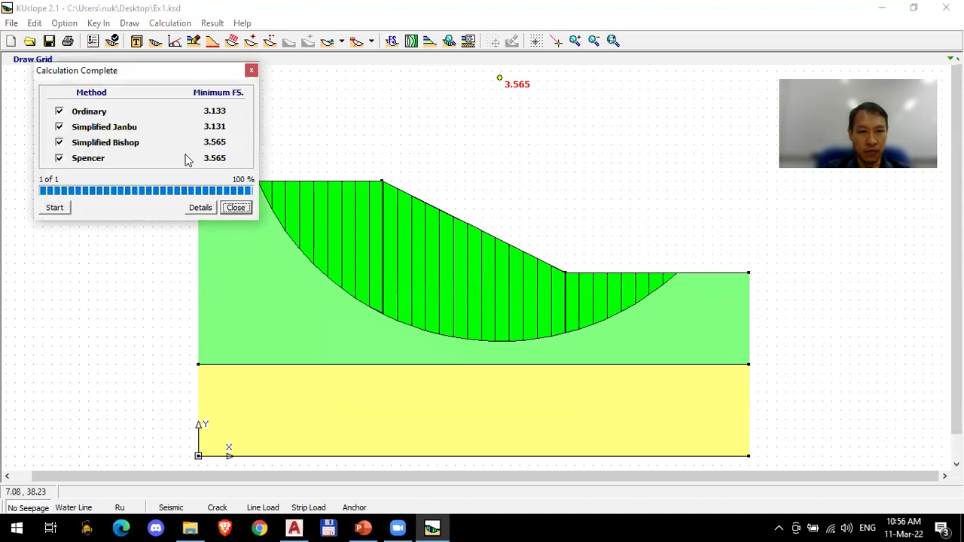
{"action": "left_click", "coordinate": [55, 208]}
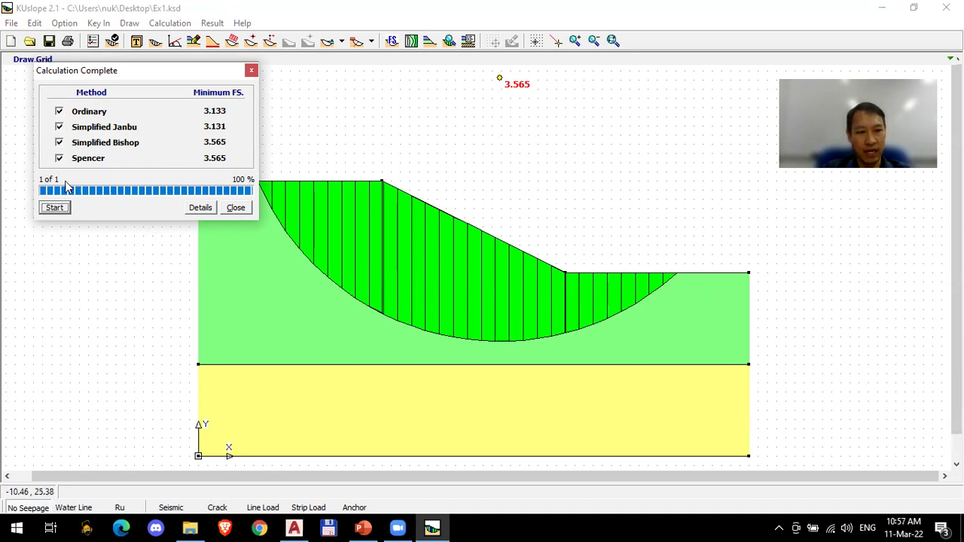
{"action": "left_click", "coordinate": [236, 207]}
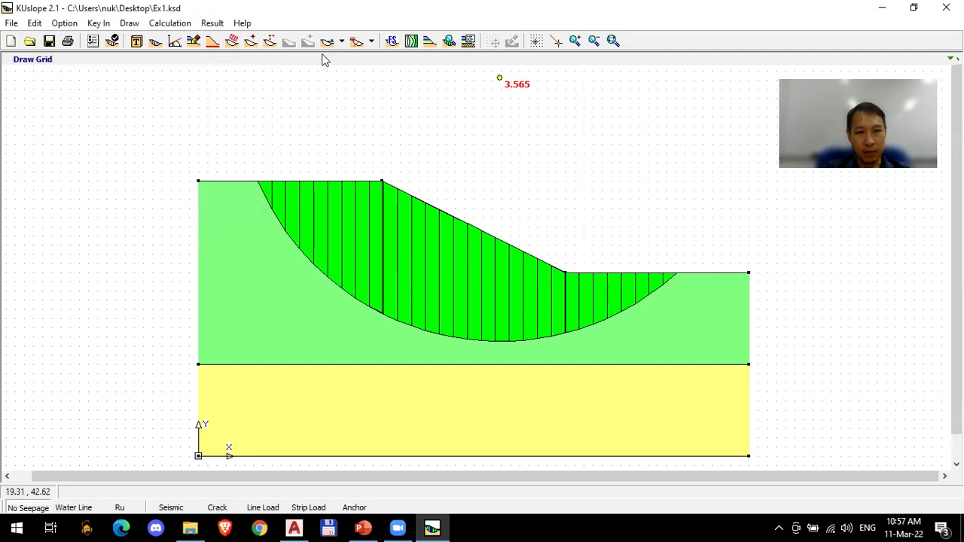
Step: Define a smaller specific circle centred just above the slope face, calculate its factors of safety, and close the results
{"action": "left_click", "coordinate": [255, 43]}
{"action": "left_click", "coordinate": [496, 180]}
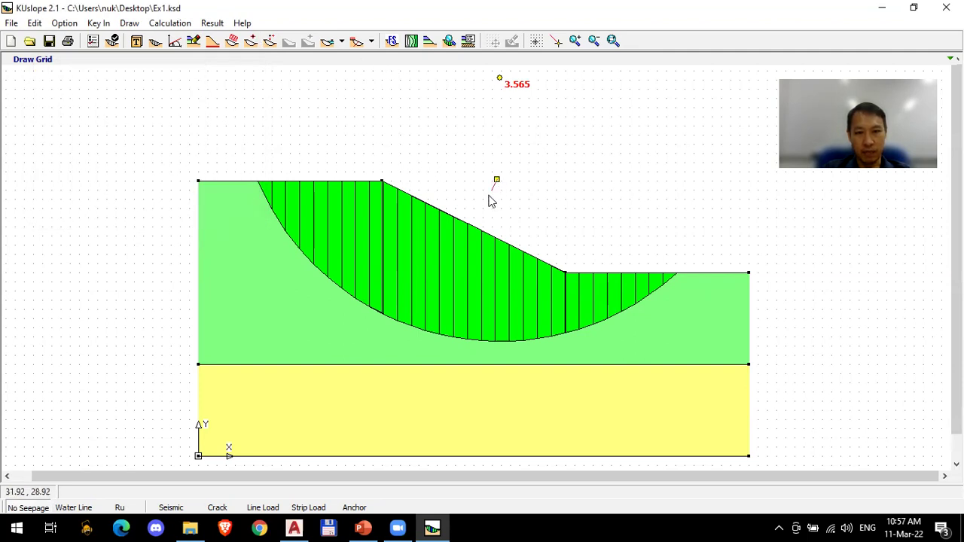
{"action": "left_click", "coordinate": [472, 263]}
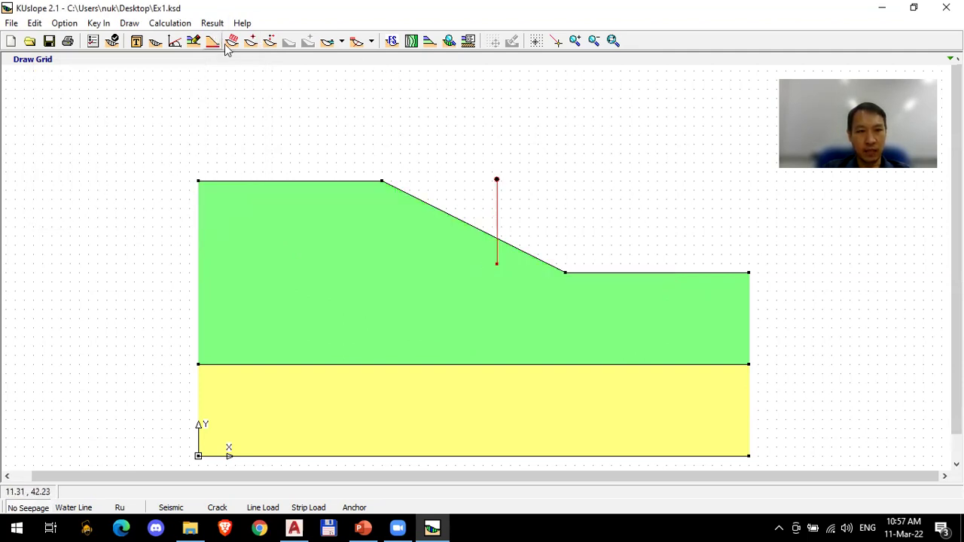
{"action": "left_click", "coordinate": [391, 39]}
{"action": "left_click", "coordinate": [55, 207]}
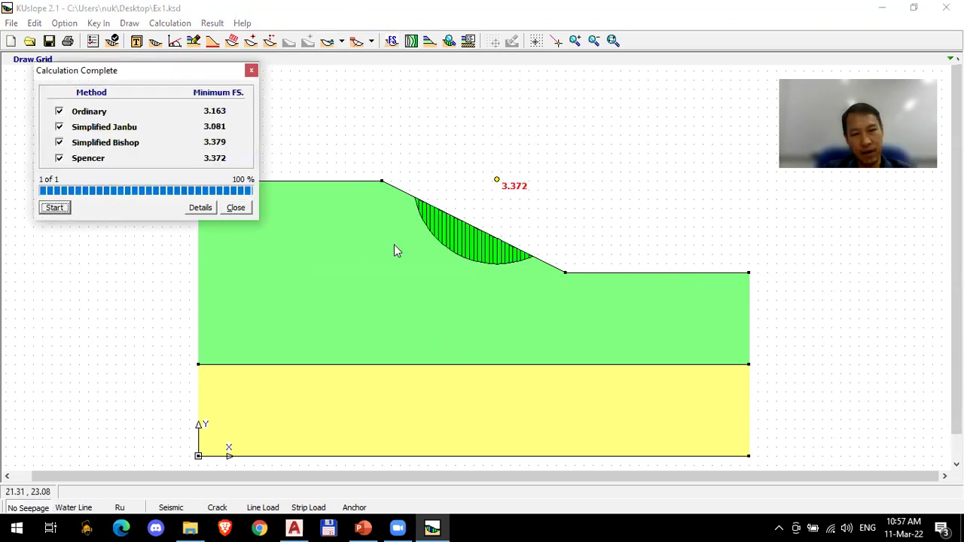
{"action": "left_click", "coordinate": [235, 209]}
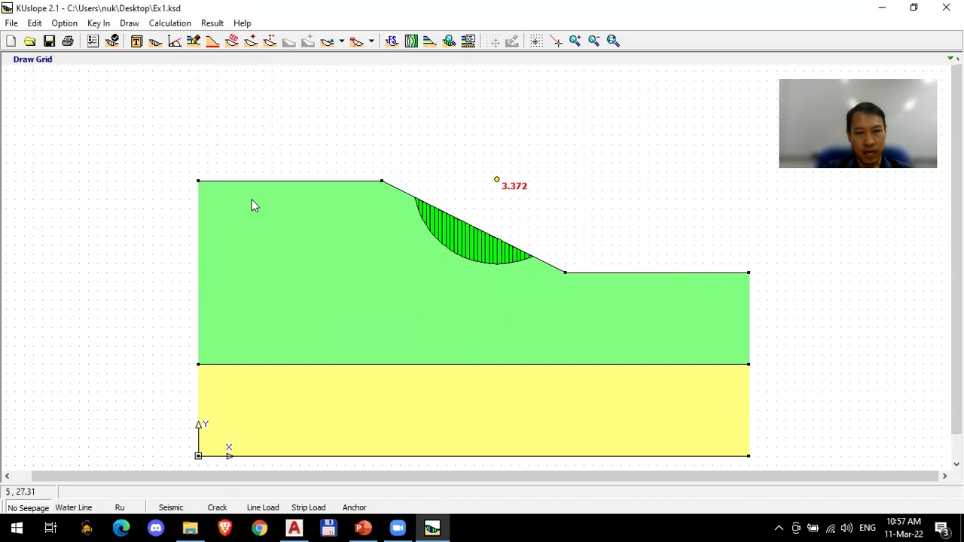
Step: Run a circular automatic search with X and Y increments of 1 from a starting point above the crest, and close the results
{"action": "left_click", "coordinate": [269, 42]}
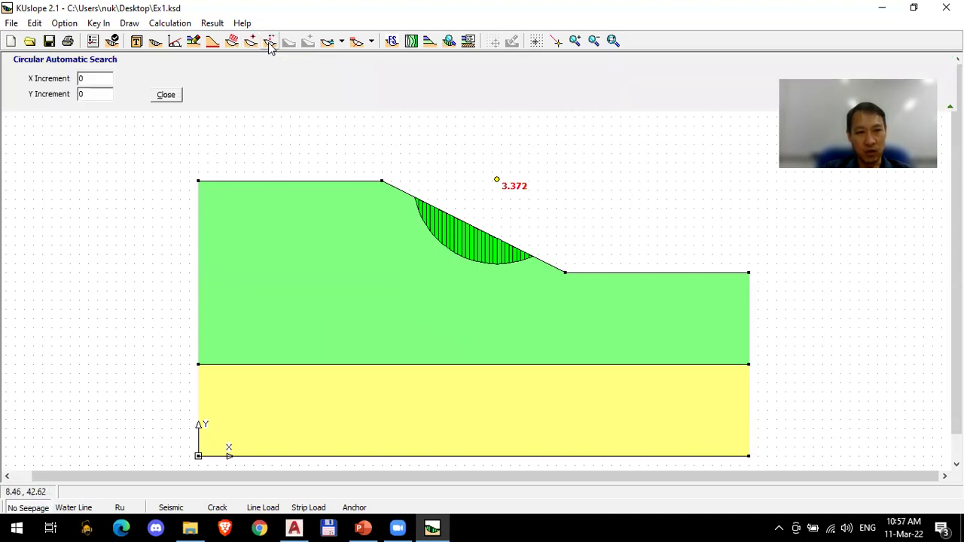
{"action": "double_click", "coordinate": [96, 96]}
{"action": "type", "text": "1"}
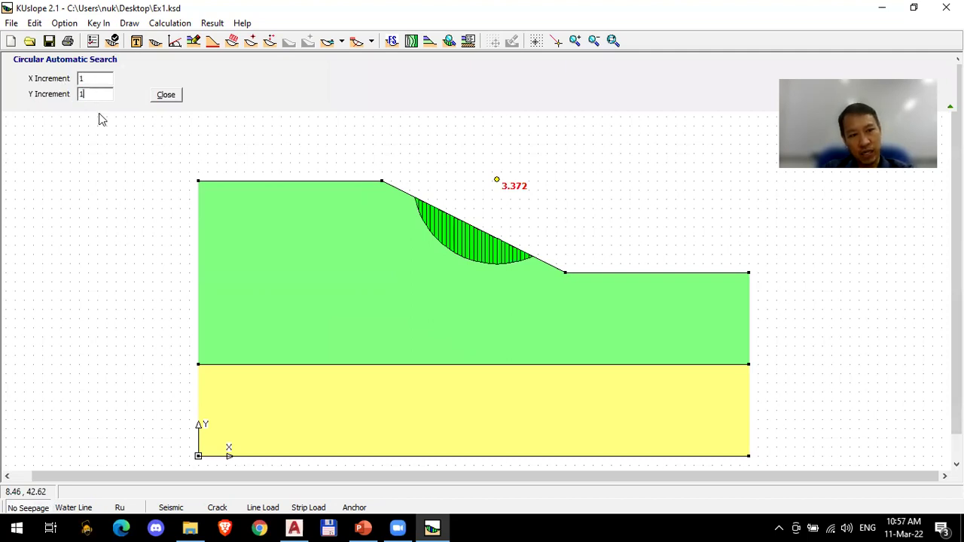
{"action": "left_click", "coordinate": [355, 163]}
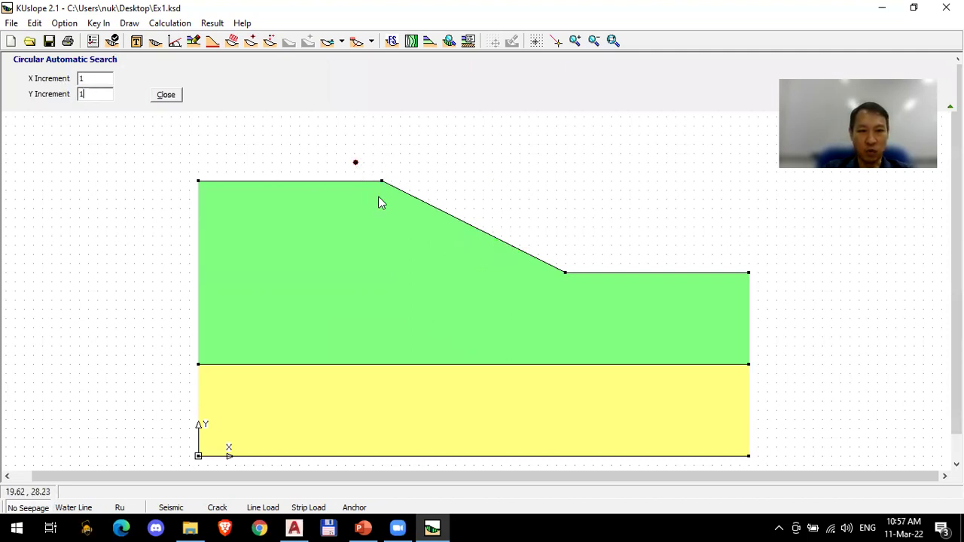
{"action": "left_click", "coordinate": [392, 41]}
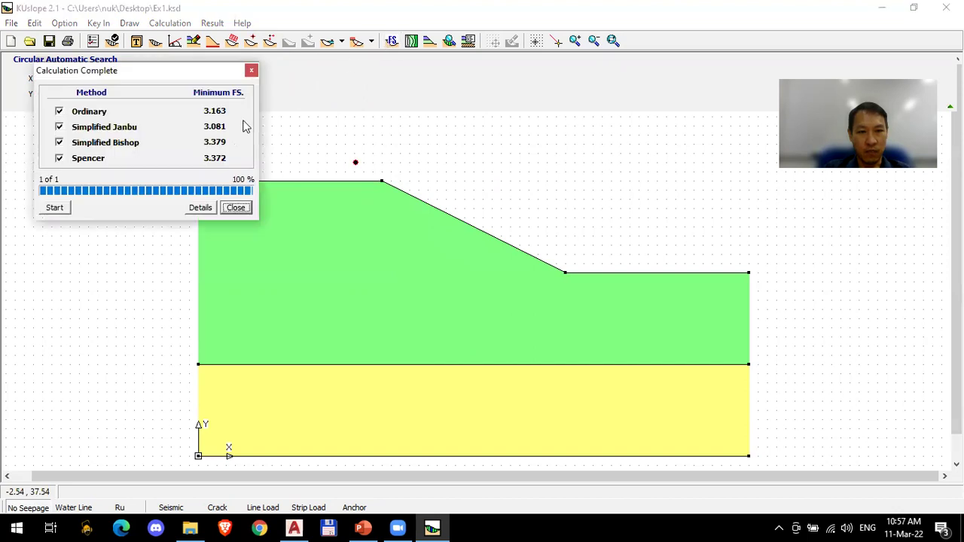
{"action": "left_click", "coordinate": [57, 209]}
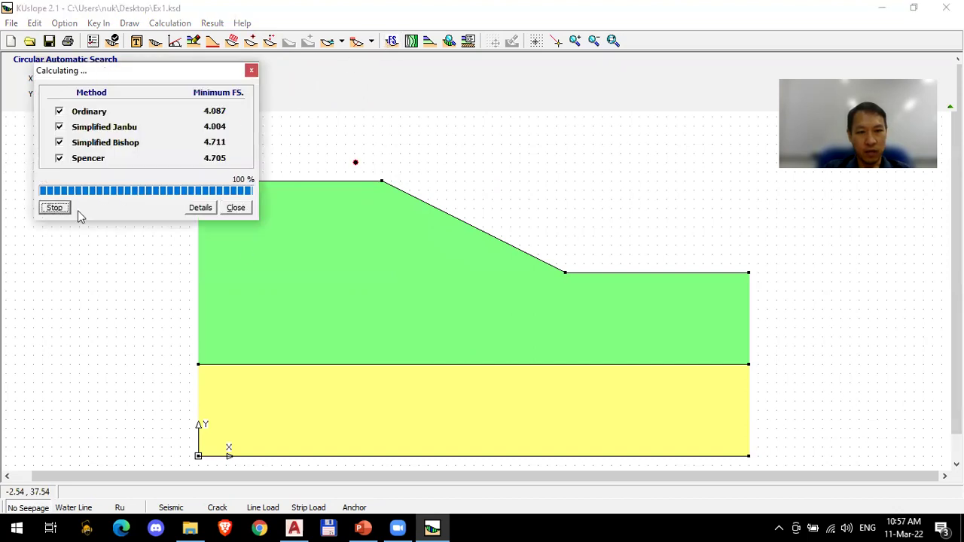
{"action": "left_click", "coordinate": [237, 208]}
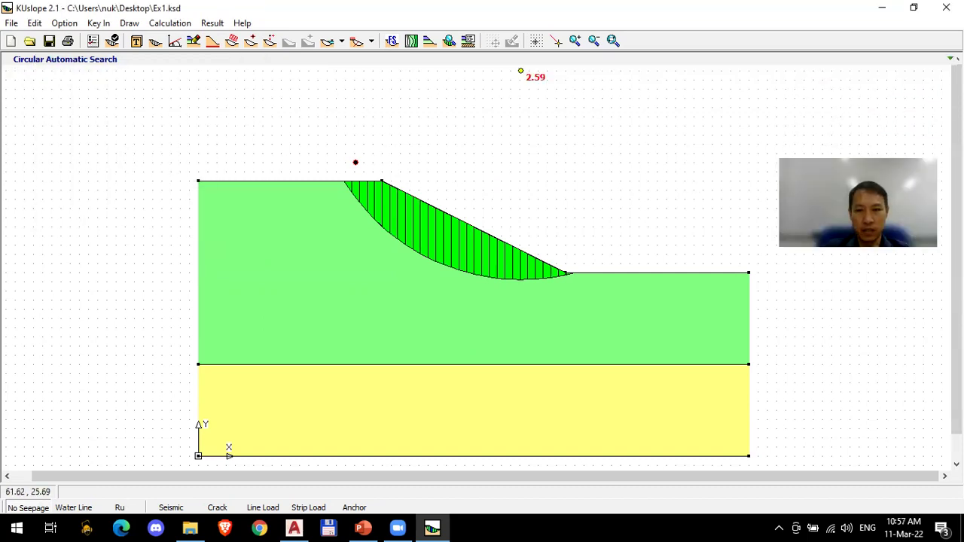
Step: Draw a tilted grid of circle centres above the slope face, extending past the toe, and fit the model in view
{"action": "left_click", "coordinate": [614, 41]}
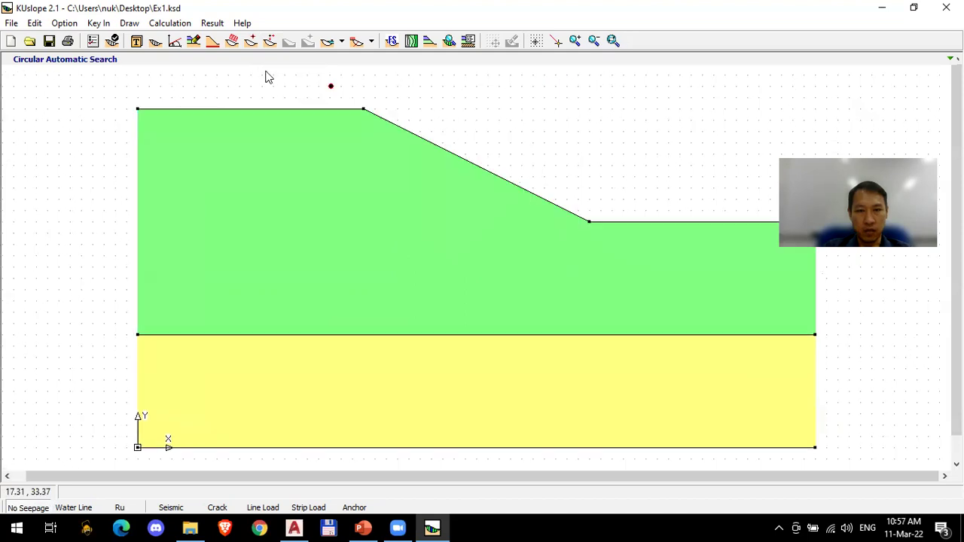
{"action": "left_click", "coordinate": [231, 41]}
{"action": "left_click", "coordinate": [426, 114]}
{"action": "left_click", "coordinate": [640, 216]}
{"action": "left_click", "coordinate": [950, 106]}
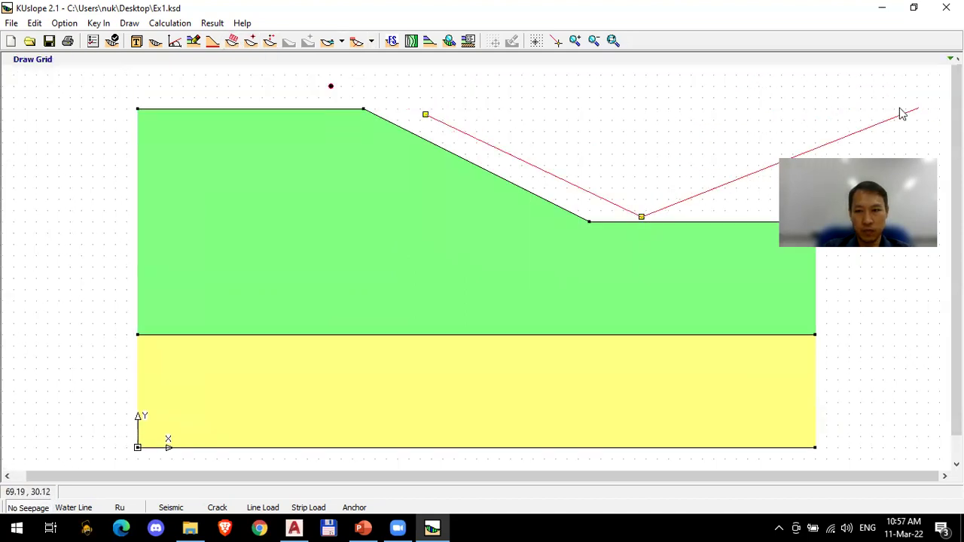
{"action": "left_click", "coordinate": [731, 75]}
{"action": "left_click", "coordinate": [612, 41]}
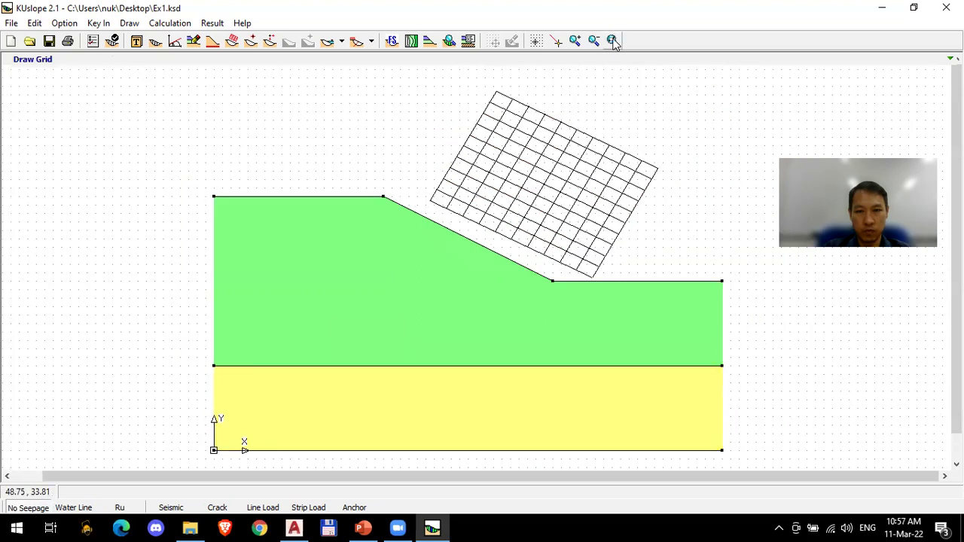
Step: Redraw the tilted centre grid higher above the crest and slope face, and fit the whole grid in view
{"action": "left_click", "coordinate": [232, 41]}
{"action": "left_click", "coordinate": [364, 157]}
{"action": "left_click", "coordinate": [547, 225]}
{"action": "left_click", "coordinate": [619, 85]}
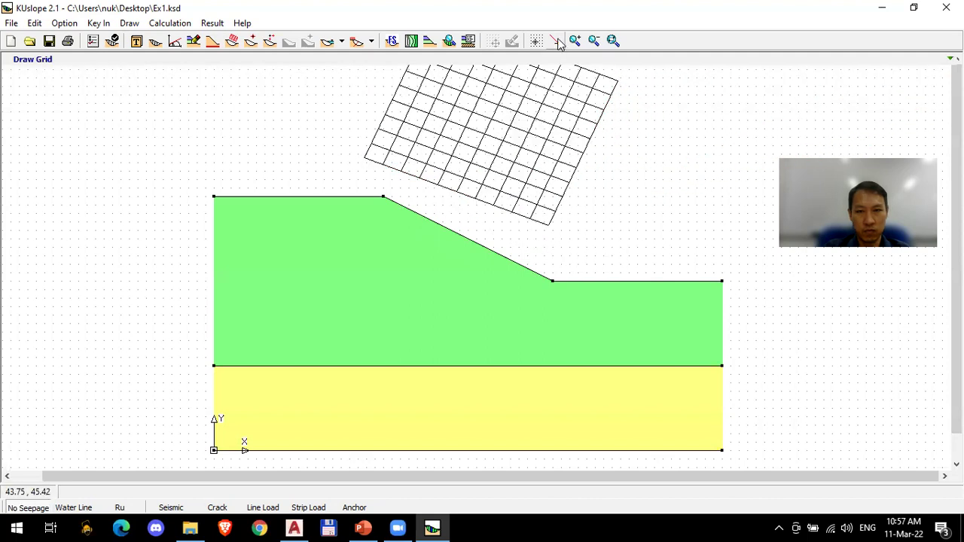
{"action": "left_click", "coordinate": [613, 41]}
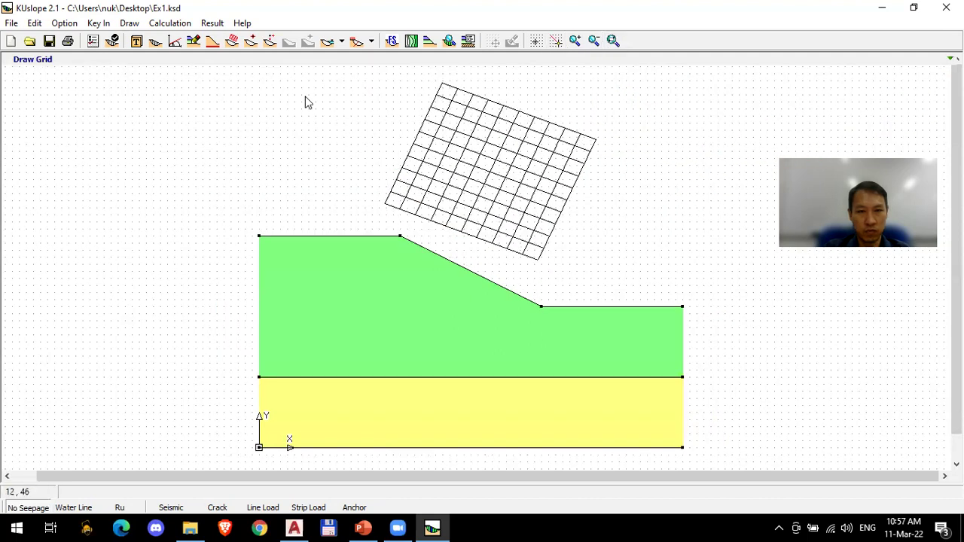
Step: Repeat the circular automatic search from a new starting point above the crest, then close the results and collapse the search settings
{"action": "left_click", "coordinate": [270, 40]}
{"action": "left_click", "coordinate": [379, 201]}
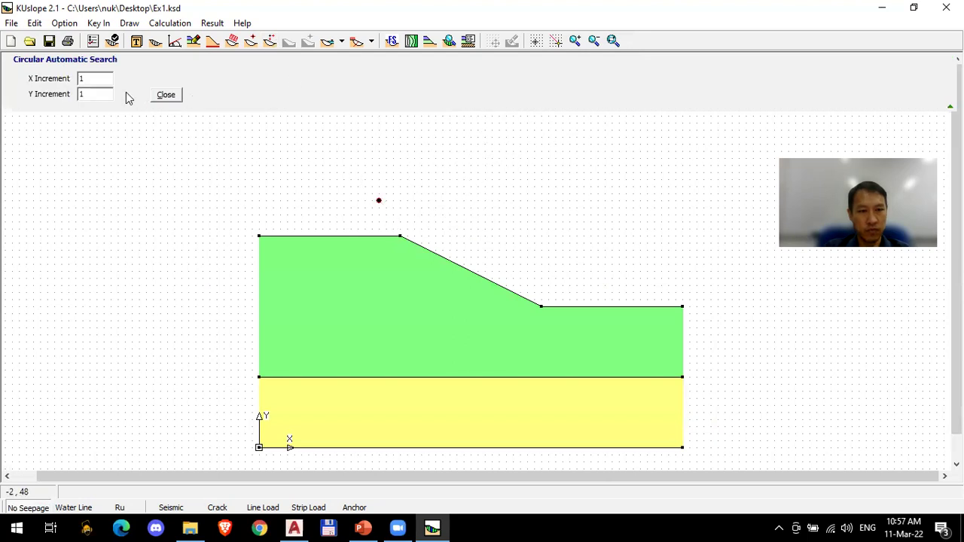
{"action": "left_click", "coordinate": [402, 41]}
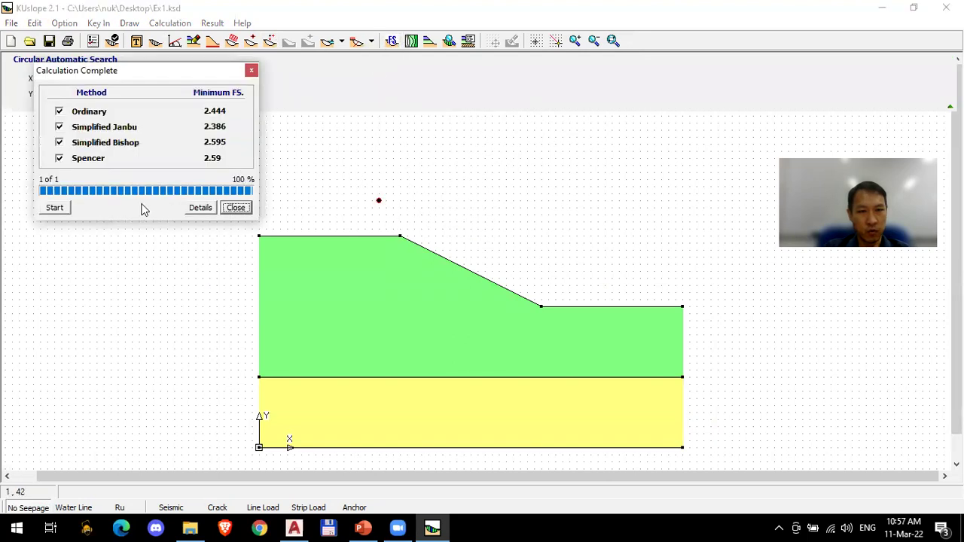
{"action": "left_click", "coordinate": [55, 208]}
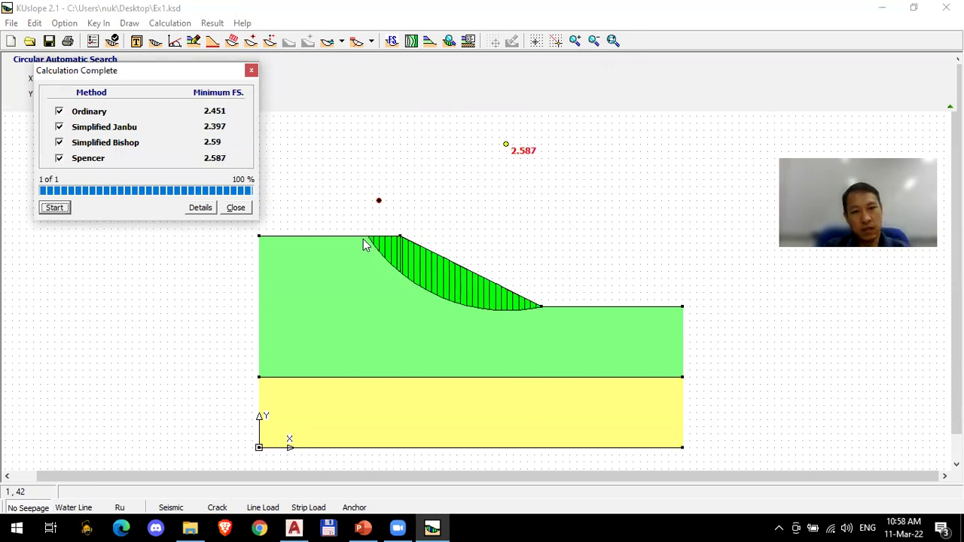
{"action": "left_click", "coordinate": [236, 207]}
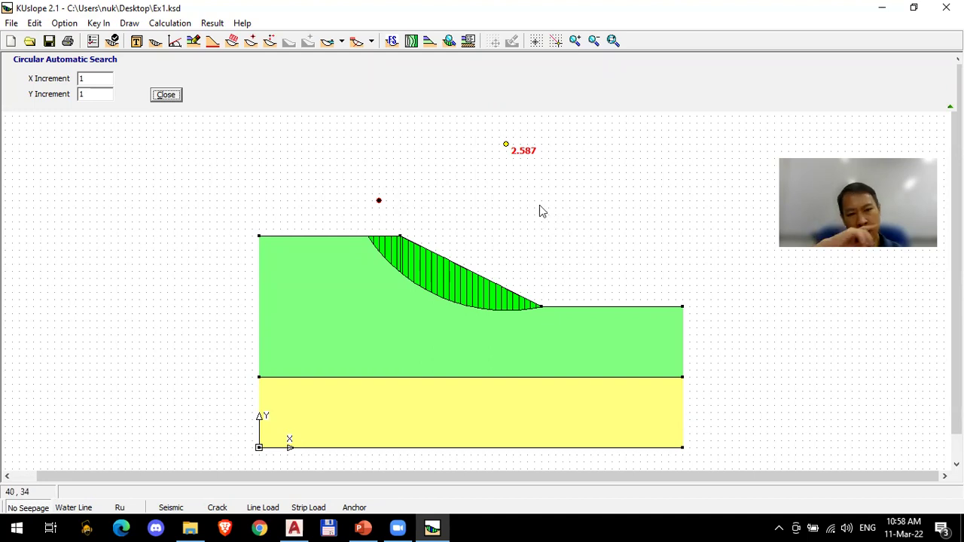
{"action": "left_click", "coordinate": [949, 107]}
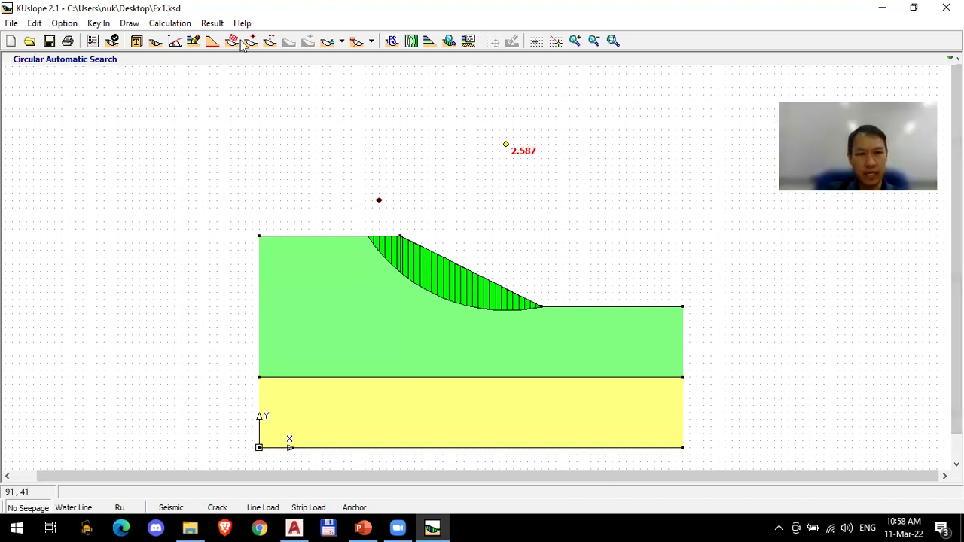
Step: Draw a wide 10 by 10 grid of circle centres above the crest and slope face, run the factor-of-safety calculation, and close the results
{"action": "key", "text": "ctrl+g"}
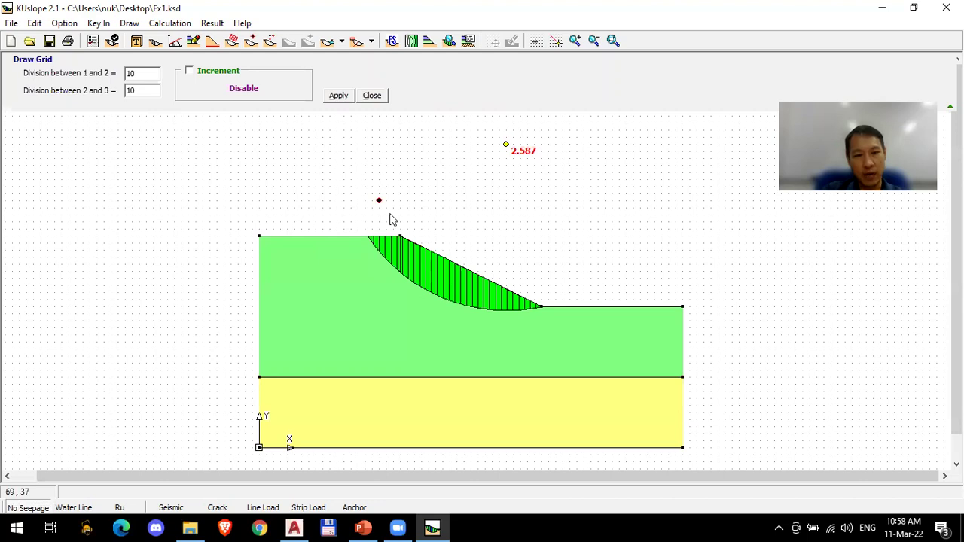
{"action": "left_click", "coordinate": [294, 221]}
{"action": "left_click", "coordinate": [674, 222]}
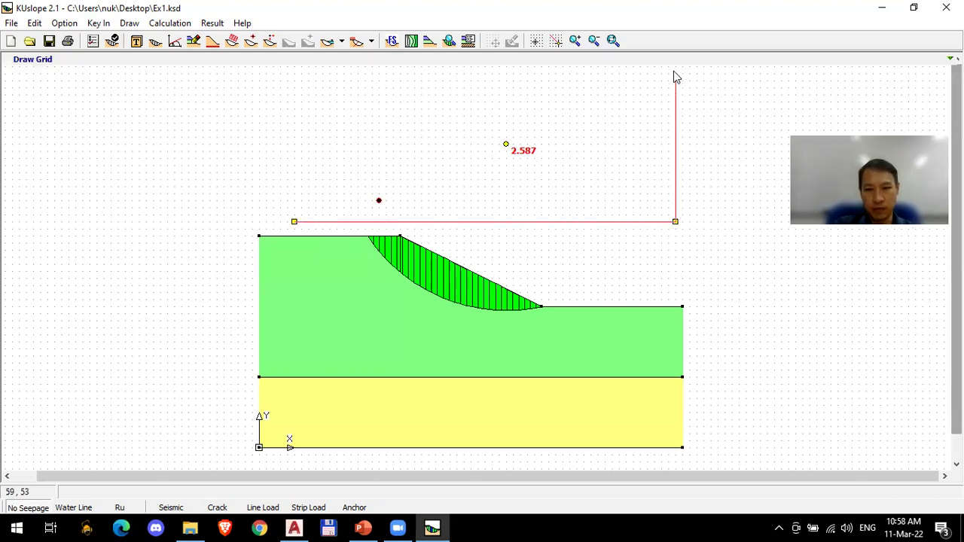
{"action": "left_click", "coordinate": [674, 73]}
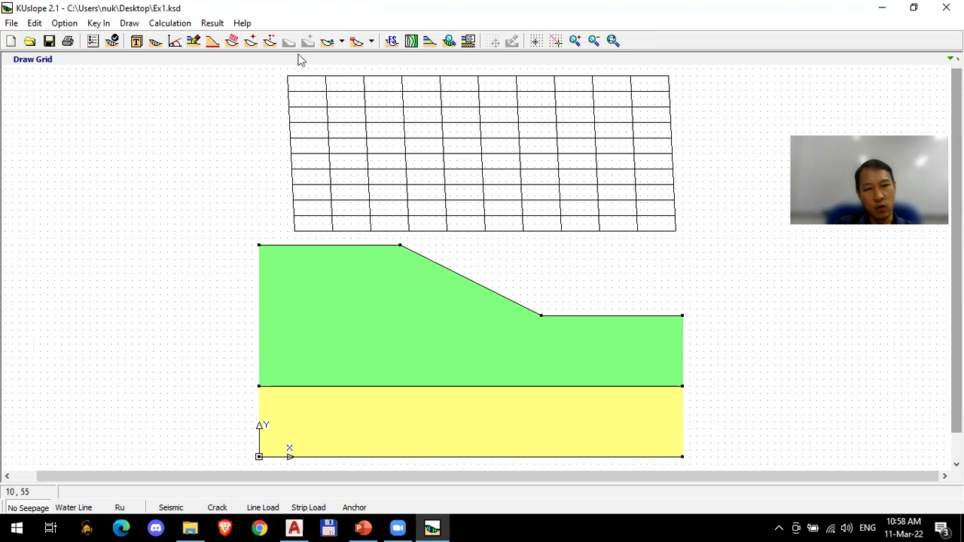
{"action": "left_click", "coordinate": [391, 40]}
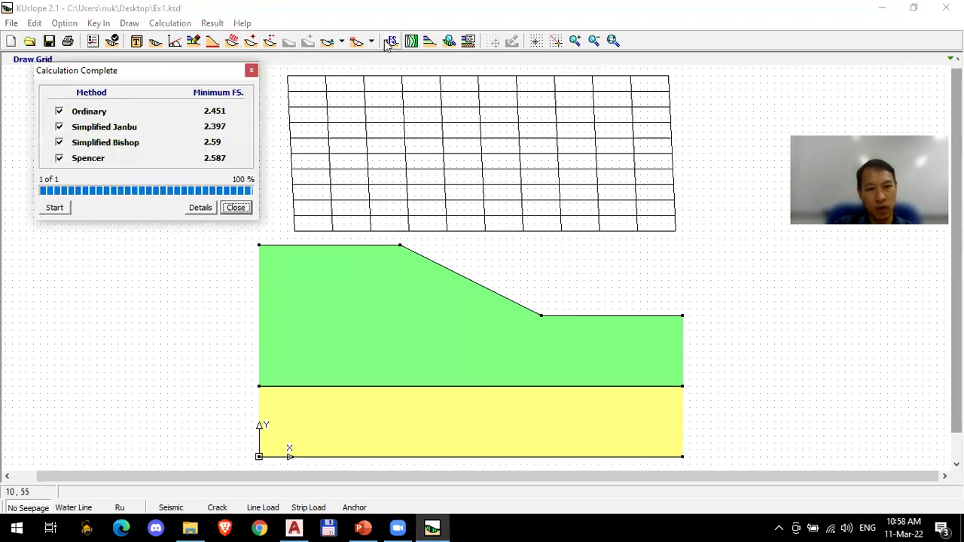
{"action": "left_click", "coordinate": [60, 208]}
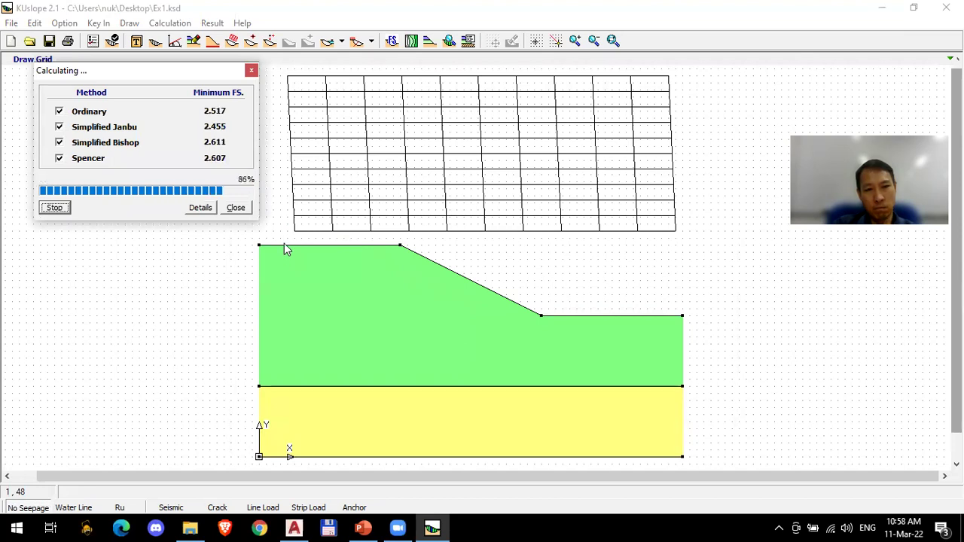
{"action": "left_click", "coordinate": [235, 207]}
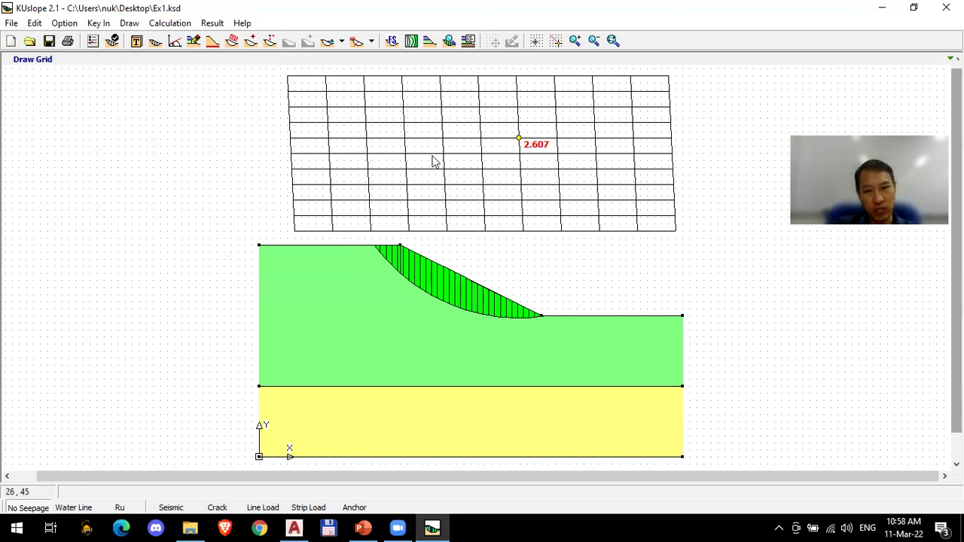
Step: Redraw the grid smaller and tilted above the slope face, fit it in view, recalculate the safety factors, and close the results
{"action": "left_click", "coordinate": [233, 42]}
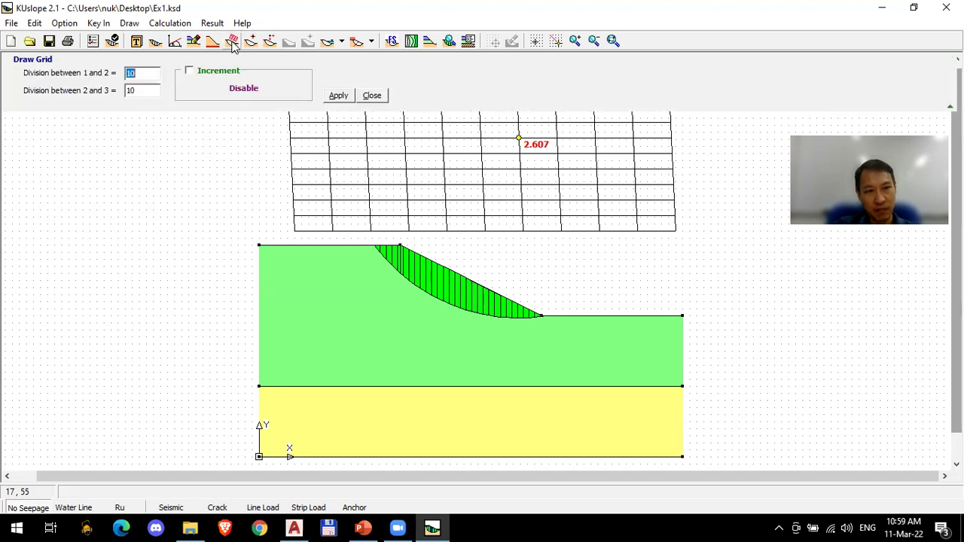
{"action": "left_click", "coordinate": [421, 182]}
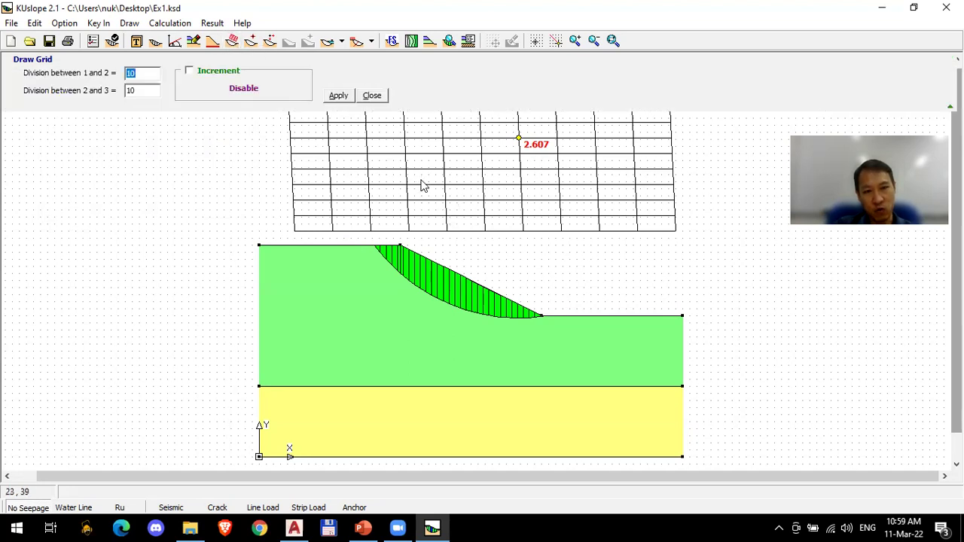
{"action": "left_click", "coordinate": [583, 251]}
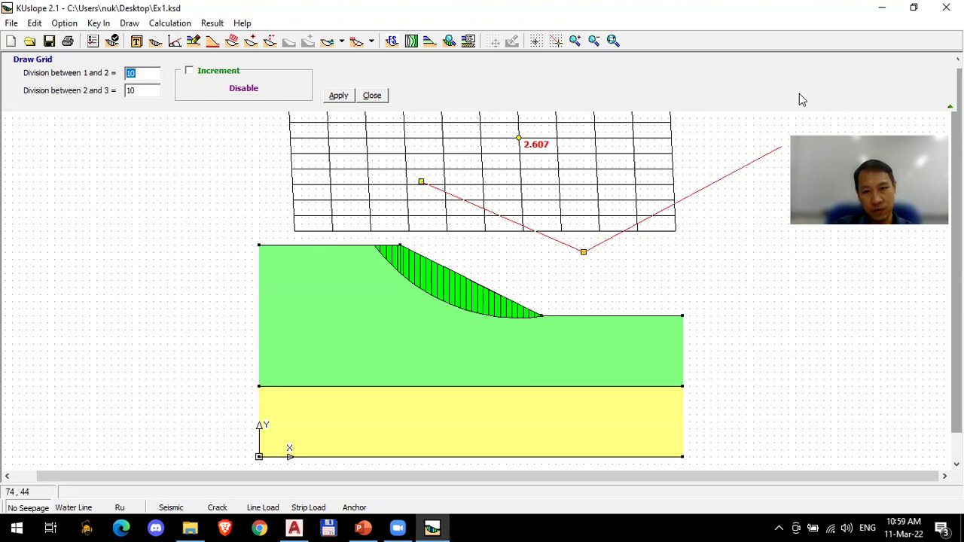
{"action": "left_click", "coordinate": [673, 85]}
{"action": "left_click", "coordinate": [612, 41]}
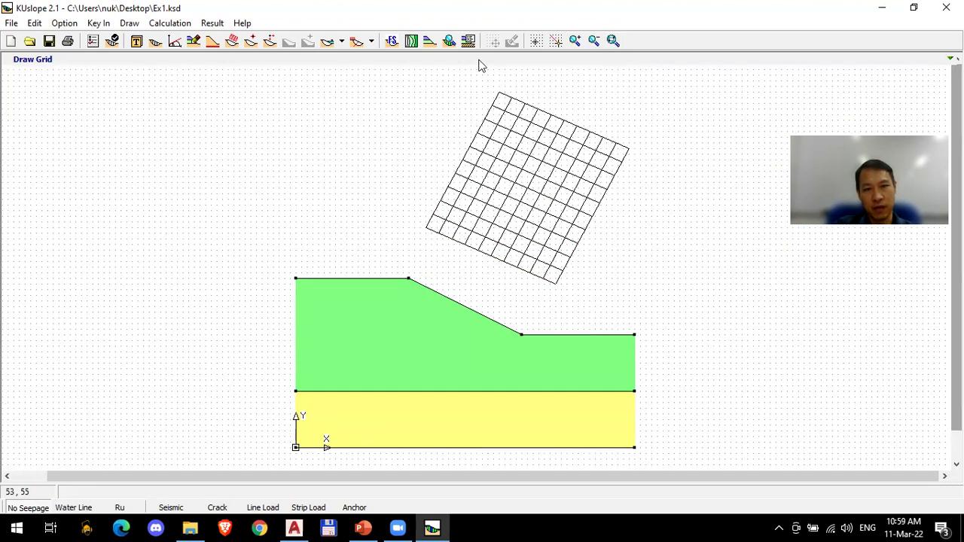
{"action": "left_click", "coordinate": [393, 41]}
{"action": "left_click", "coordinate": [61, 208]}
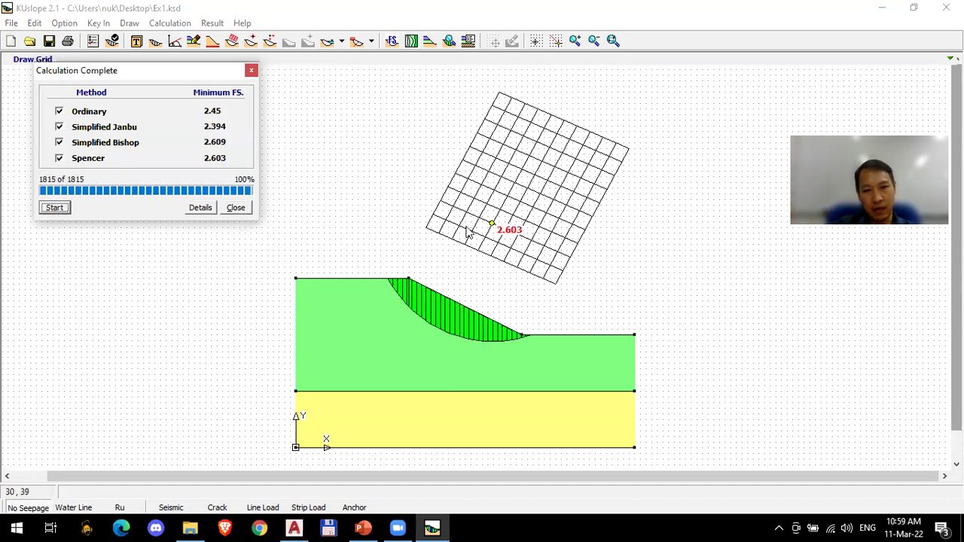
{"action": "left_click", "coordinate": [237, 208]}
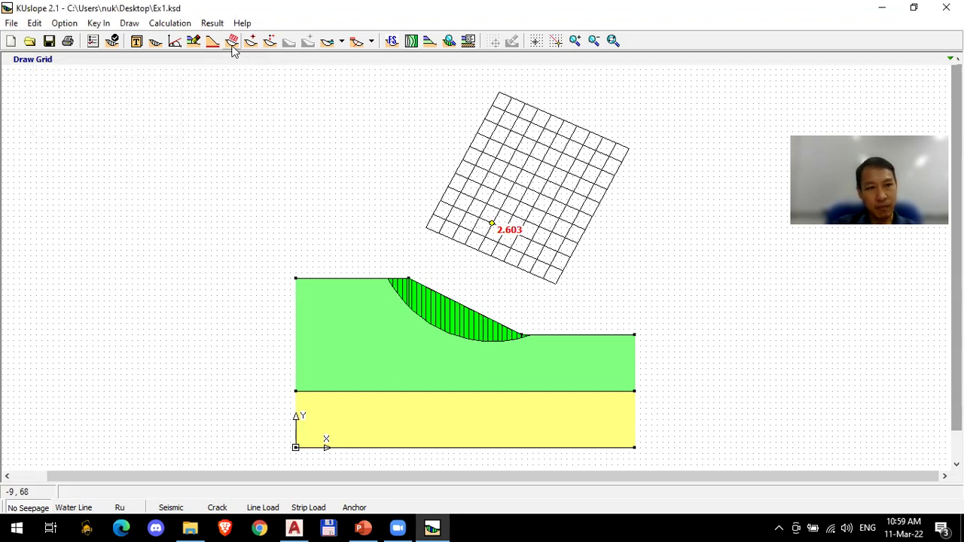
Step: Set both grid divisions to 5, recalculate the safety factors for the coarser grid, and close the results
{"action": "left_click", "coordinate": [195, 43]}
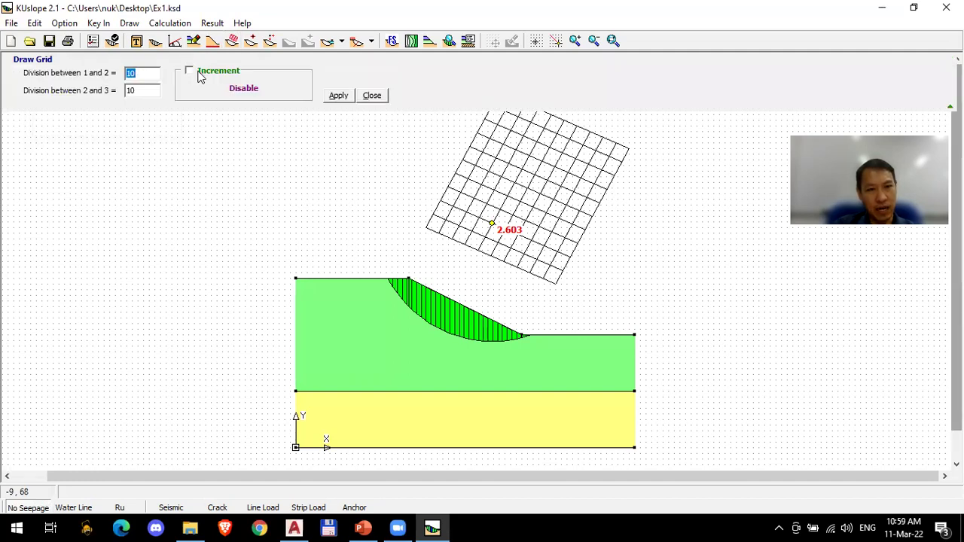
{"action": "type", "text": "5"}
{"action": "key", "text": "Tab"}
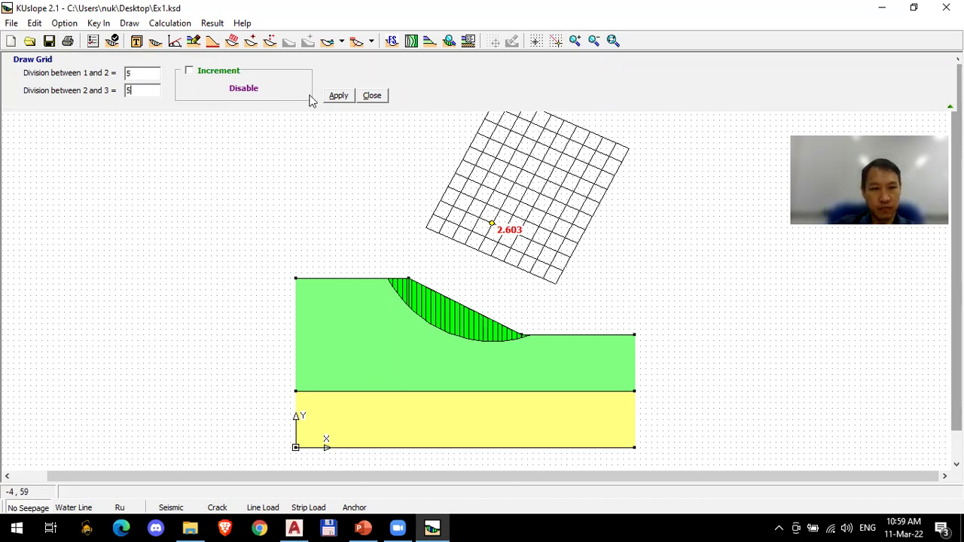
{"action": "left_click", "coordinate": [337, 97]}
{"action": "left_click", "coordinate": [372, 95]}
{"action": "left_click", "coordinate": [391, 41]}
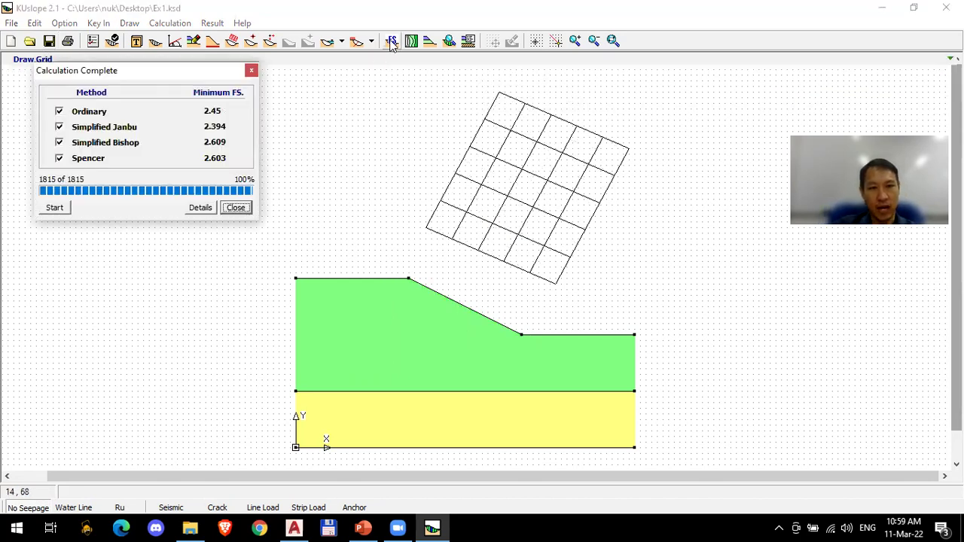
{"action": "left_click", "coordinate": [50, 208]}
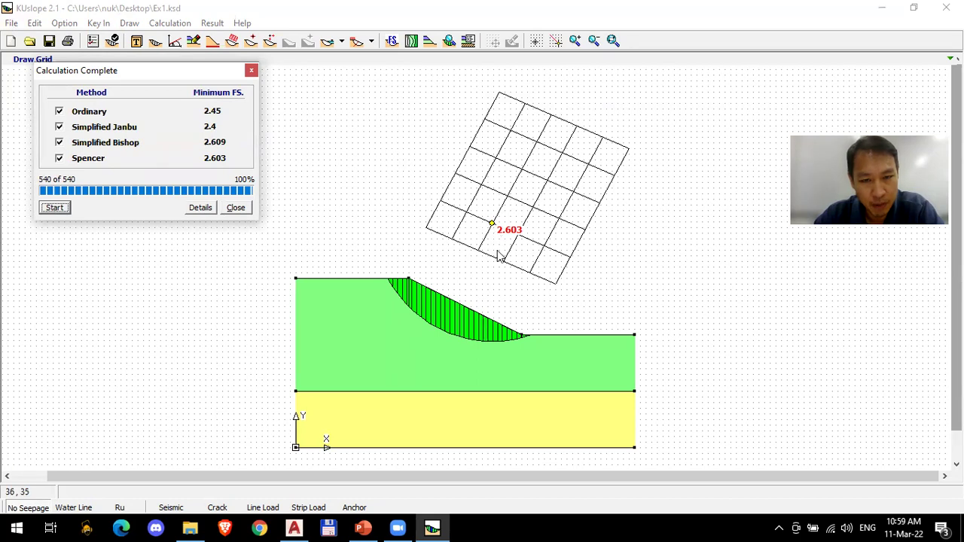
{"action": "left_click", "coordinate": [235, 208]}
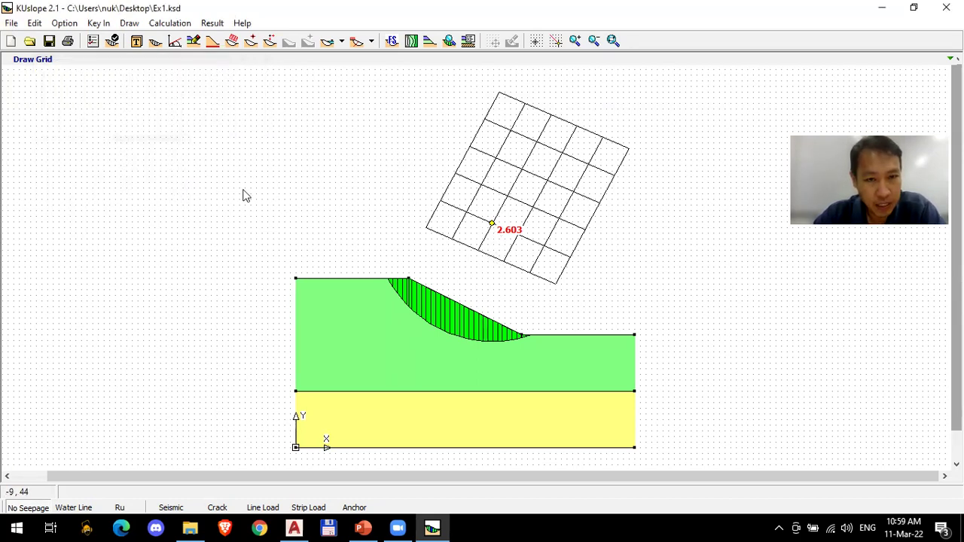
Step: Enable the grid's Increment option with X and Y increments of 1, recalculate the safety factors, and close the results
{"action": "left_click", "coordinate": [229, 42]}
{"action": "left_click", "coordinate": [202, 75]}
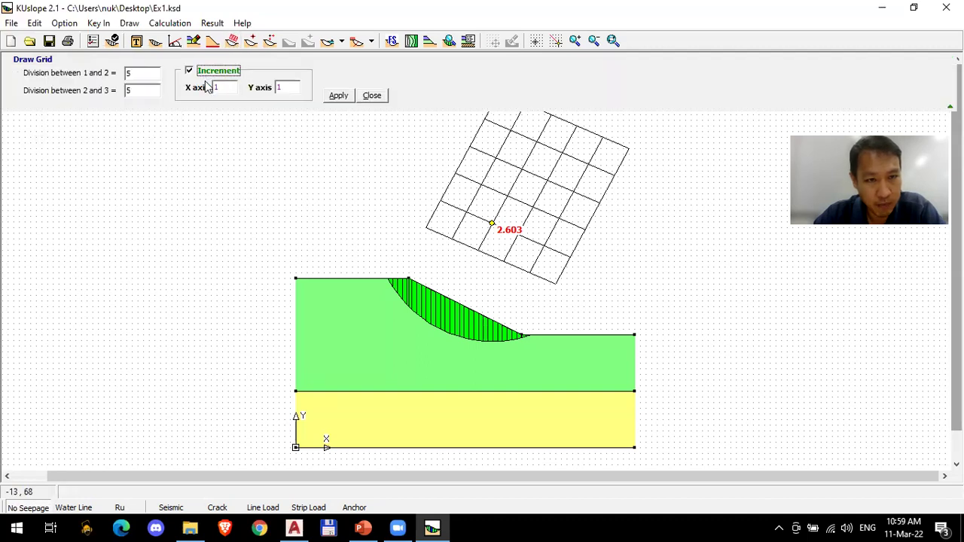
{"action": "left_click", "coordinate": [338, 96]}
{"action": "left_click", "coordinate": [372, 96]}
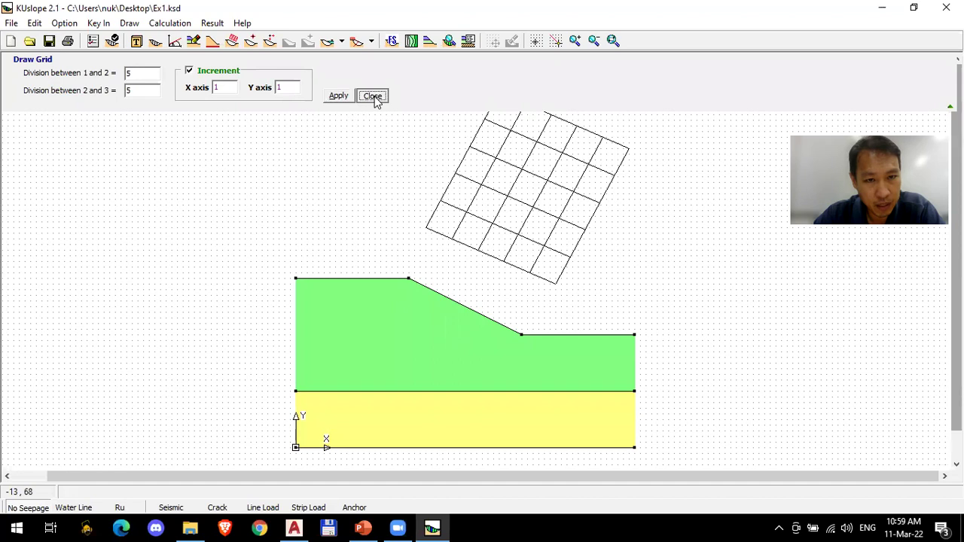
{"action": "left_click", "coordinate": [391, 40]}
{"action": "left_click", "coordinate": [57, 207]}
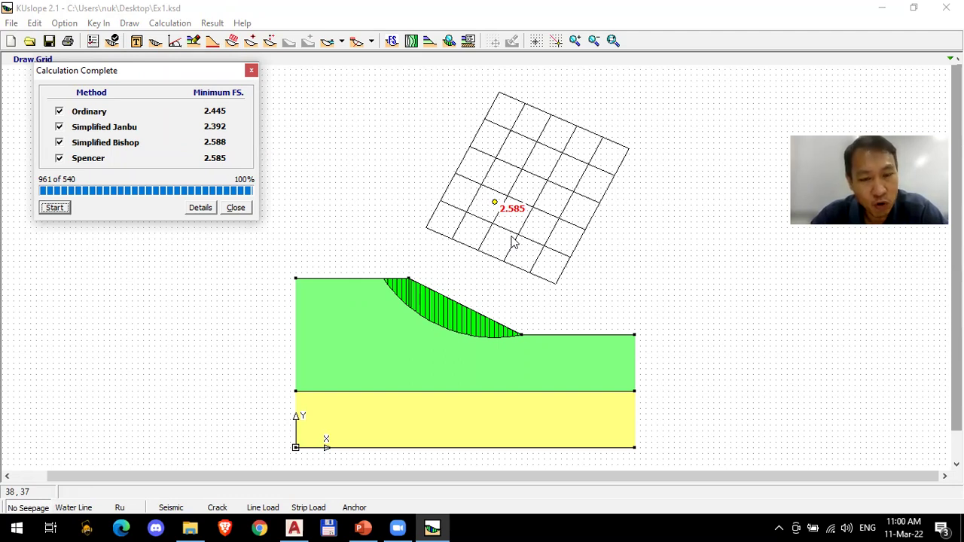
{"action": "left_click", "coordinate": [238, 209]}
Step: Disable the grid's Increment option, set both grid divisions to 10, and apply the grid settings
{"action": "left_click", "coordinate": [232, 41]}
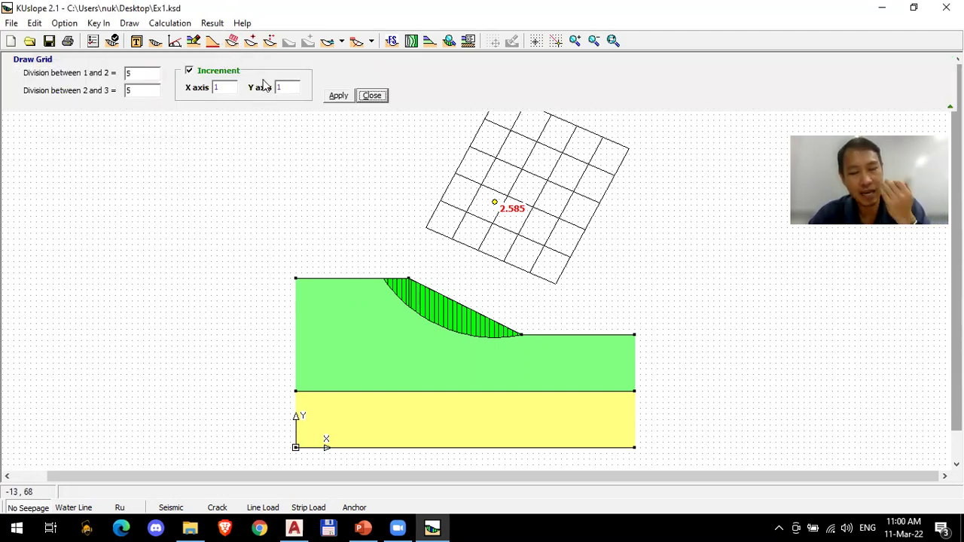
{"action": "left_click", "coordinate": [218, 72]}
{"action": "key", "text": "Tab"}
{"action": "type", "text": "1"}
{"action": "key", "text": "Tab"}
{"action": "left_click", "coordinate": [143, 75]}
{"action": "left_click", "coordinate": [143, 89]}
{"action": "type", "text": "10"}
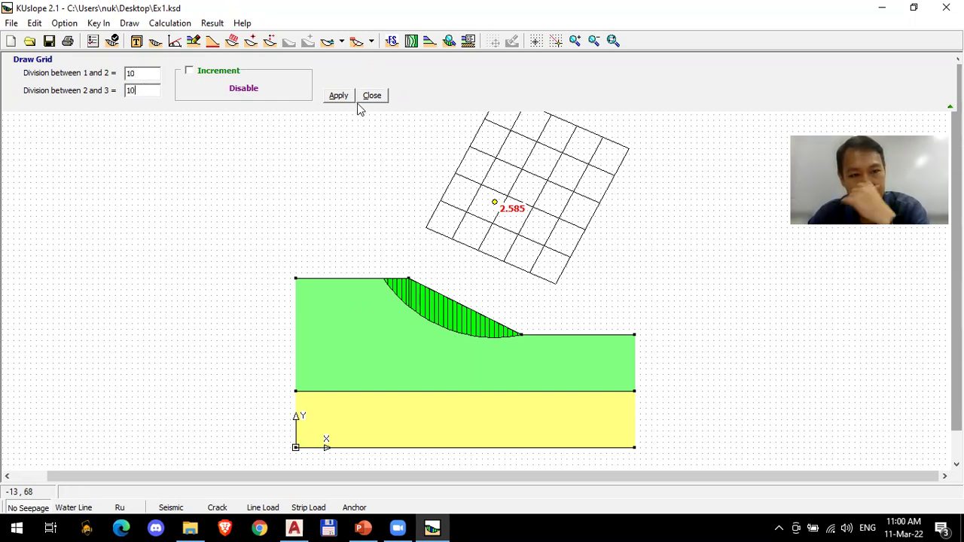
{"action": "left_click", "coordinate": [338, 96]}
{"action": "left_click", "coordinate": [370, 96]}
Step: Recalculate the safety factors with the 10 by 10 grid without increments, and close the results
{"action": "left_click", "coordinate": [395, 42]}
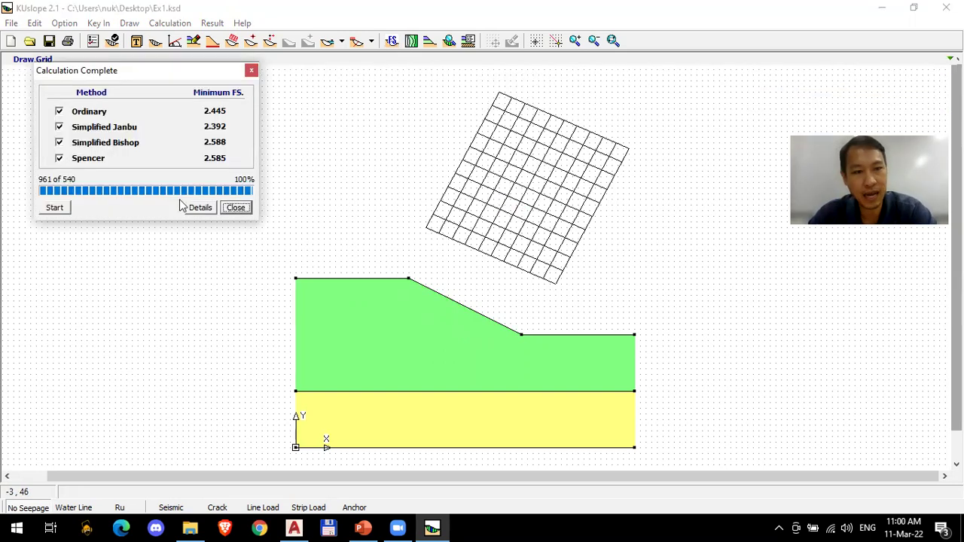
{"action": "left_click", "coordinate": [53, 208]}
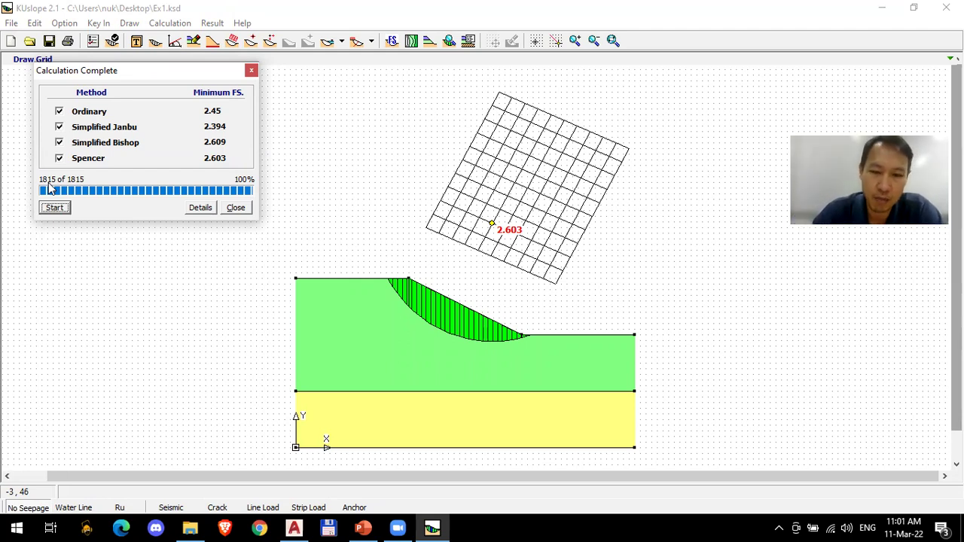
{"action": "left_click", "coordinate": [240, 208]}
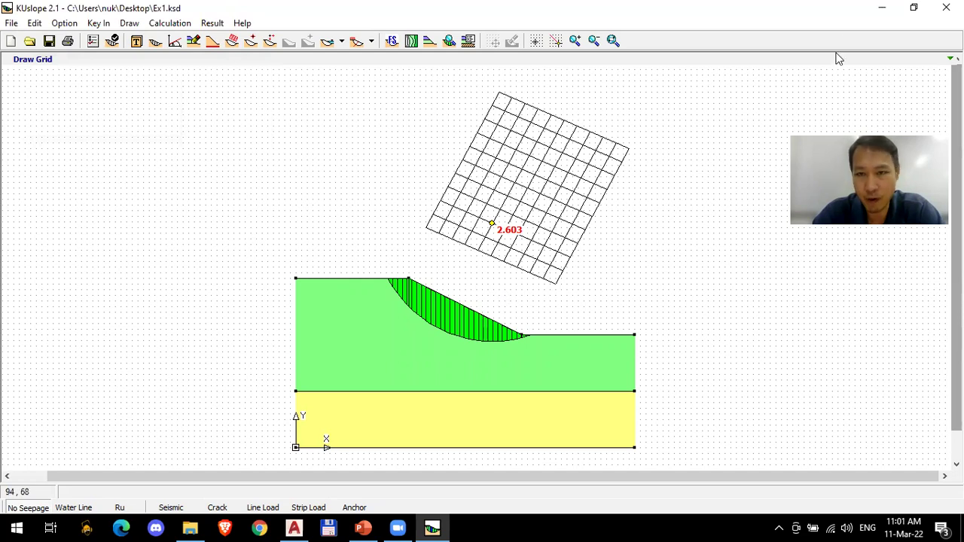
Step: Switch to the PowerPoint deck, present from the Fine Search Routine slide through to the Water Line slide, and end the slide show
{"action": "left_click", "coordinate": [883, 9]}
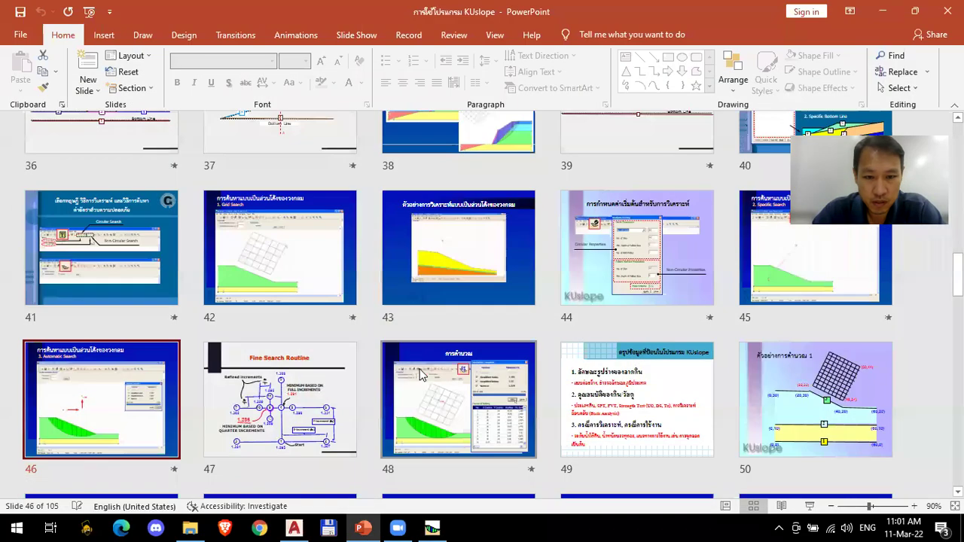
{"action": "scroll", "coordinate": [600, 363], "scroll_direction": "down", "scroll_amount": 2}
{"action": "double_click", "coordinate": [258, 302]}
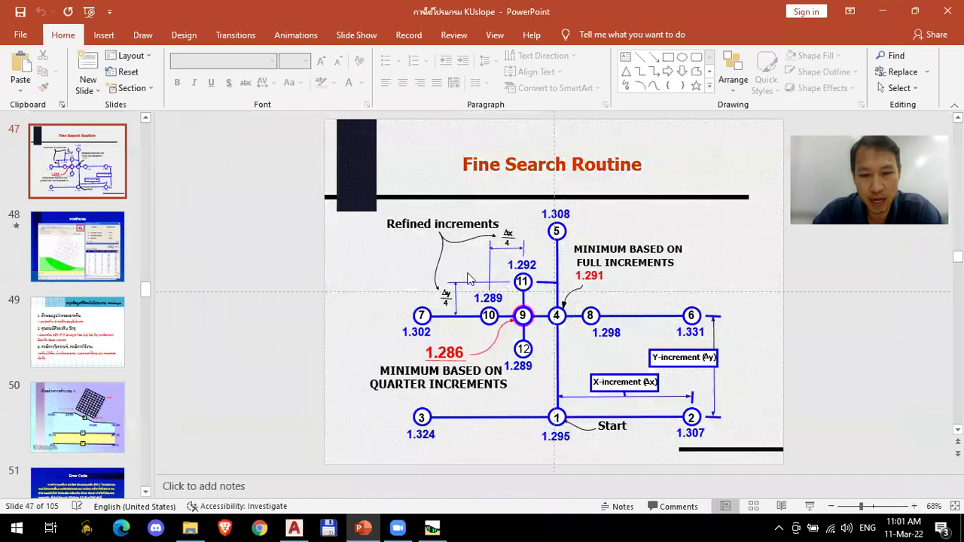
{"action": "left_click", "coordinate": [809, 506]}
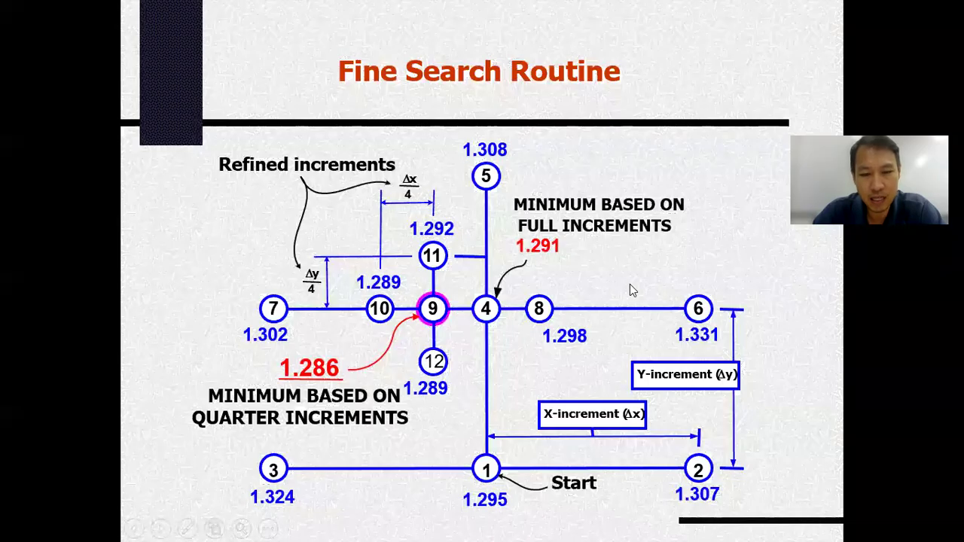
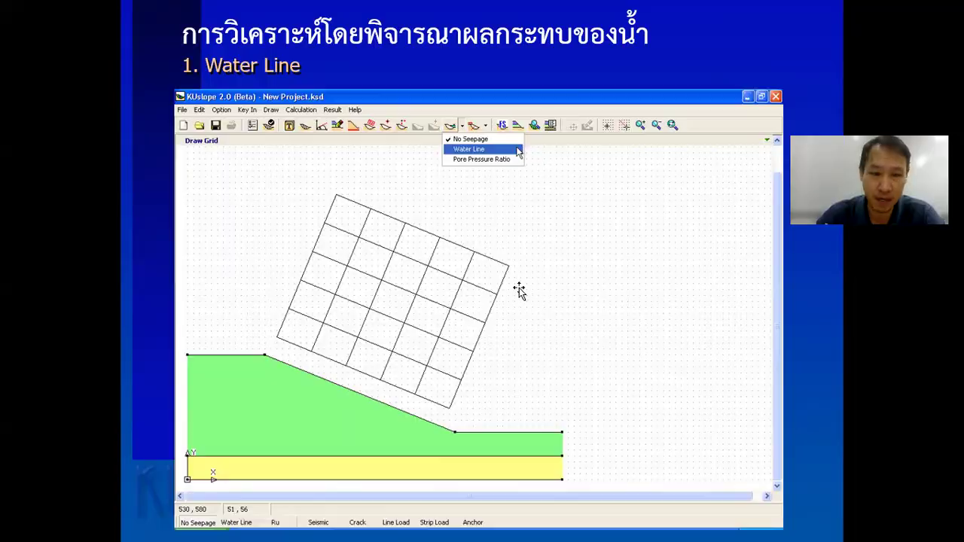
{"action": "key", "text": "Escape"}
{"action": "left_click", "coordinate": [363, 527]}
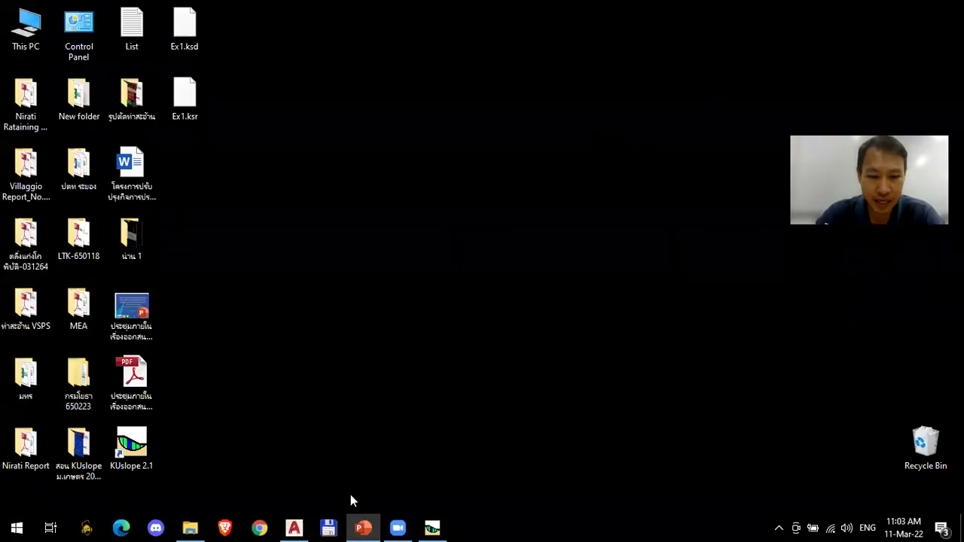
Step: Switch back to KUslope and review the strength values and unit weights in the soil properties, leaving them unedited
{"action": "left_click", "coordinate": [432, 527]}
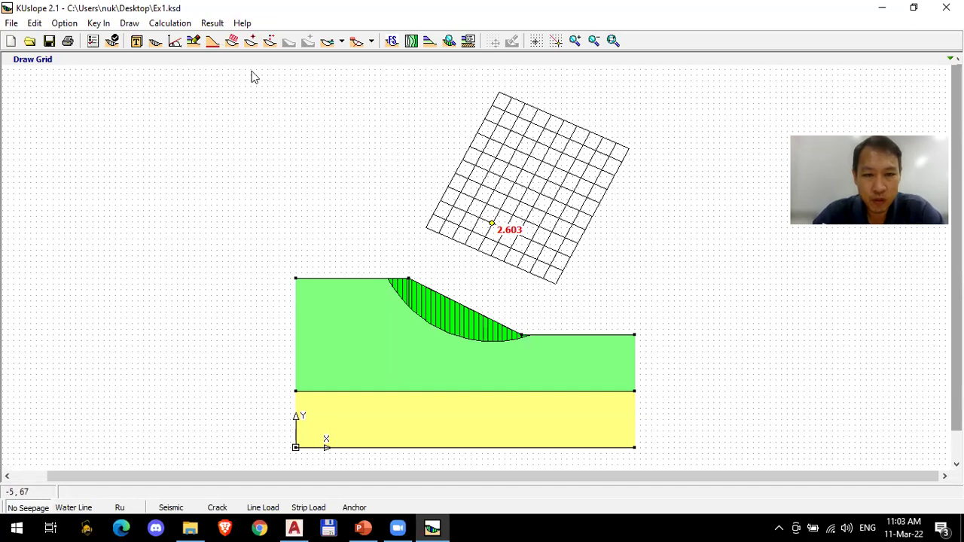
{"action": "left_click", "coordinate": [174, 41]}
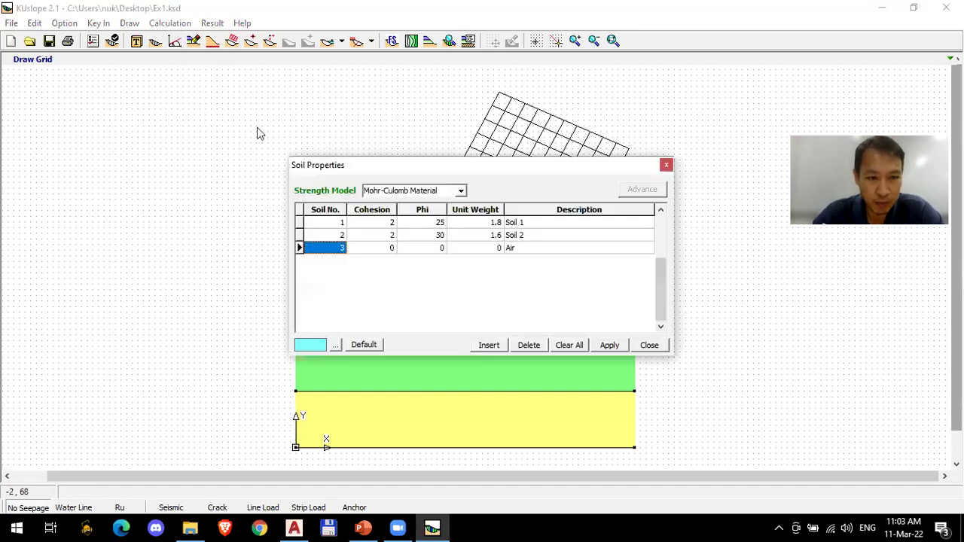
{"action": "left_click", "coordinate": [667, 166]}
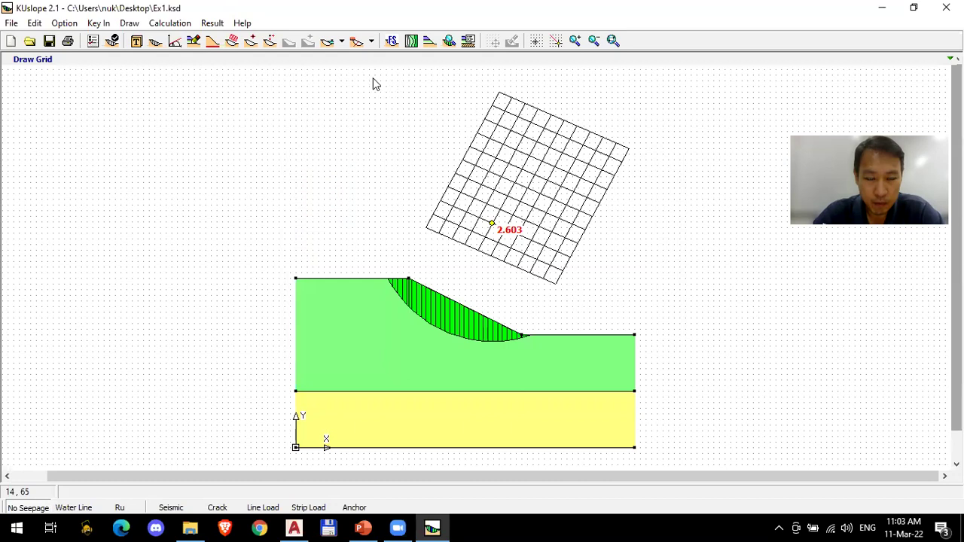
{"action": "left_click", "coordinate": [941, 66]}
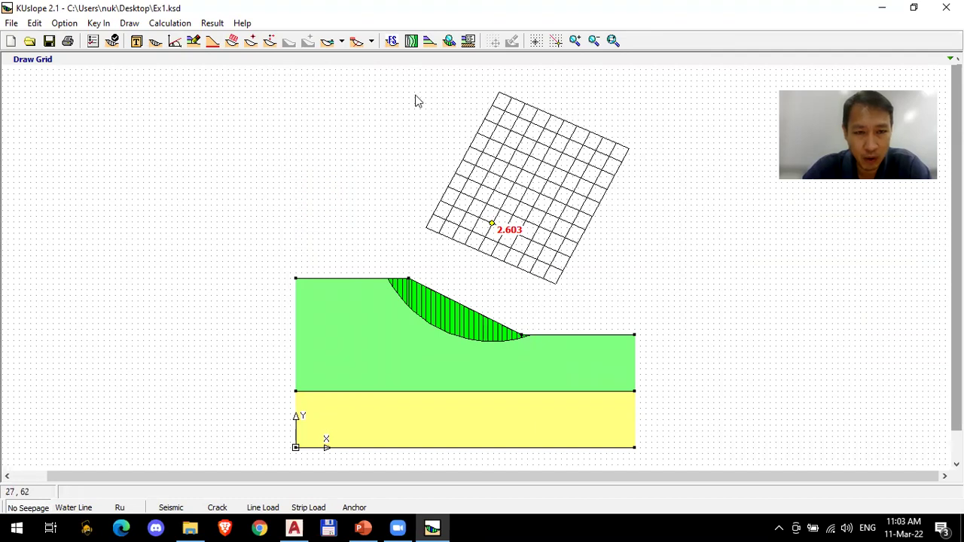
Step: Set the slope's water condition to No Seepage
{"action": "left_click", "coordinate": [342, 43]}
{"action": "left_click", "coordinate": [353, 60]}
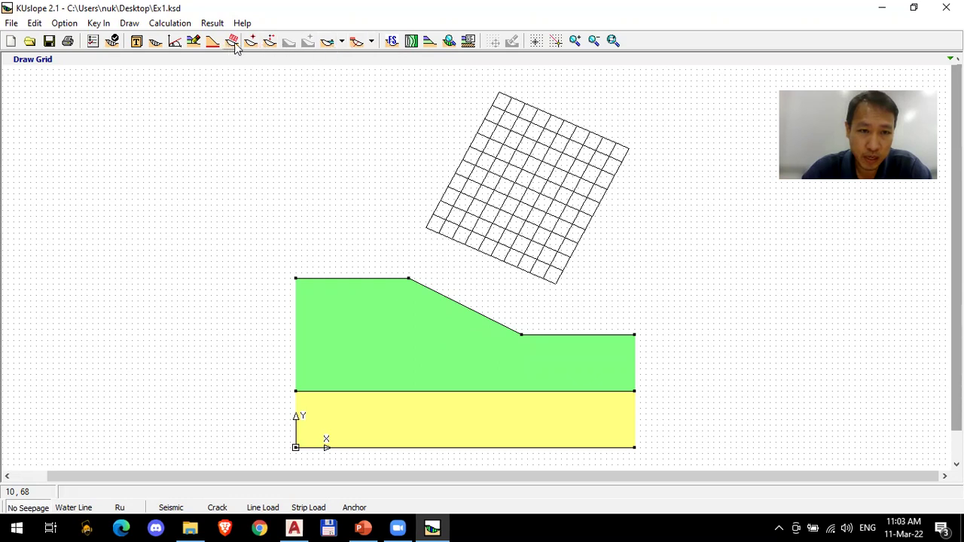
Step: Switch the slope's water condition to Water Line, with Phreatic Line as the type and a water unit weight of 1.0
{"action": "left_click", "coordinate": [342, 43]}
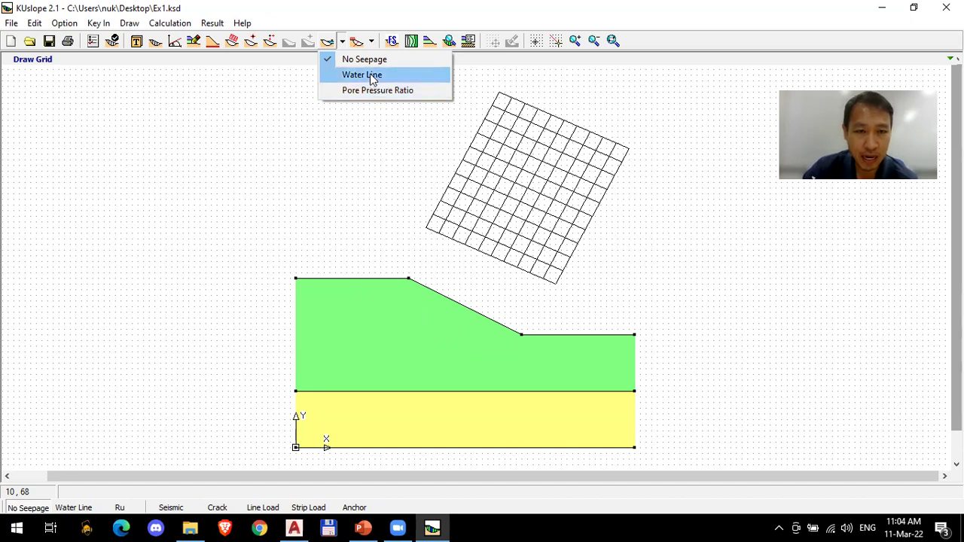
{"action": "left_click", "coordinate": [371, 77]}
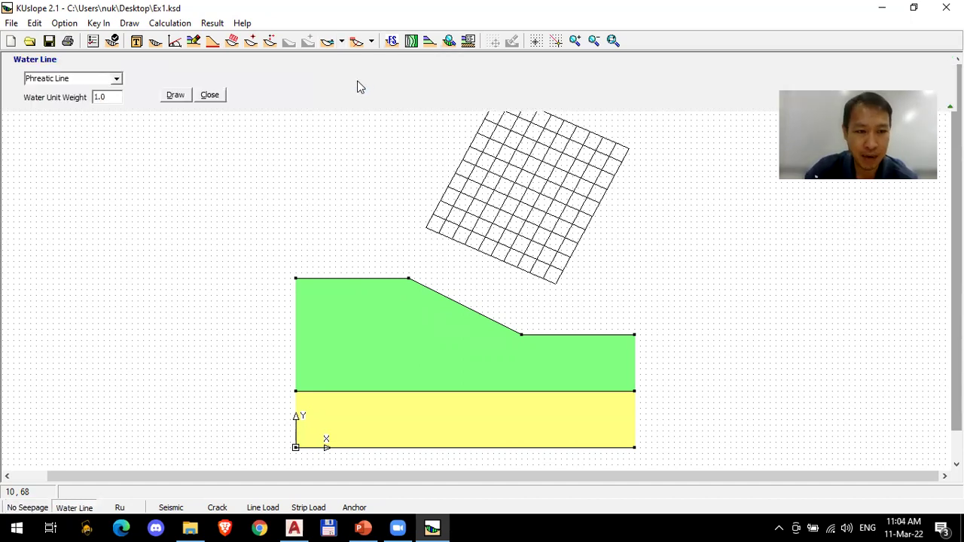
{"action": "left_click", "coordinate": [117, 79]}
{"action": "left_click", "coordinate": [102, 89]}
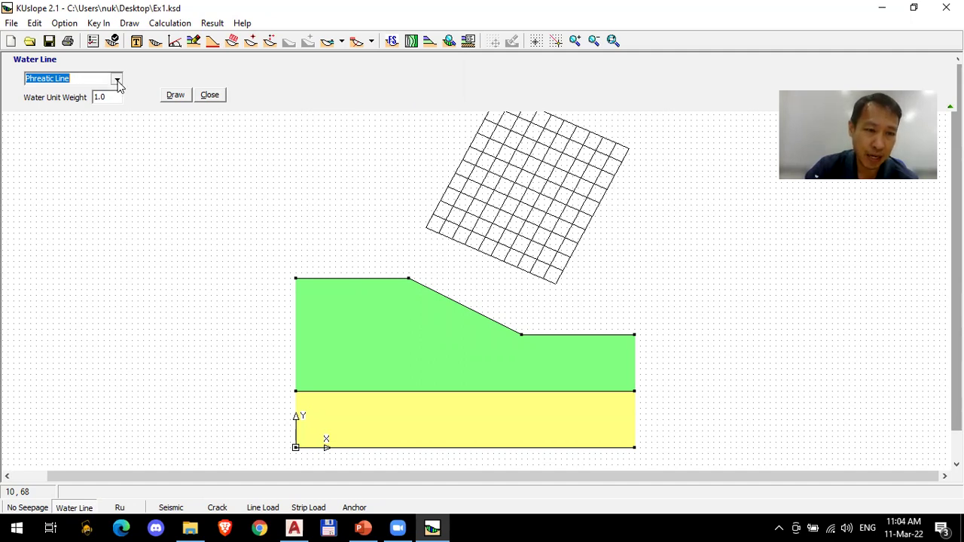
{"action": "left_click", "coordinate": [116, 80]}
{"action": "left_click", "coordinate": [83, 101]}
{"action": "left_click", "coordinate": [117, 78]}
{"action": "left_click", "coordinate": [95, 92]}
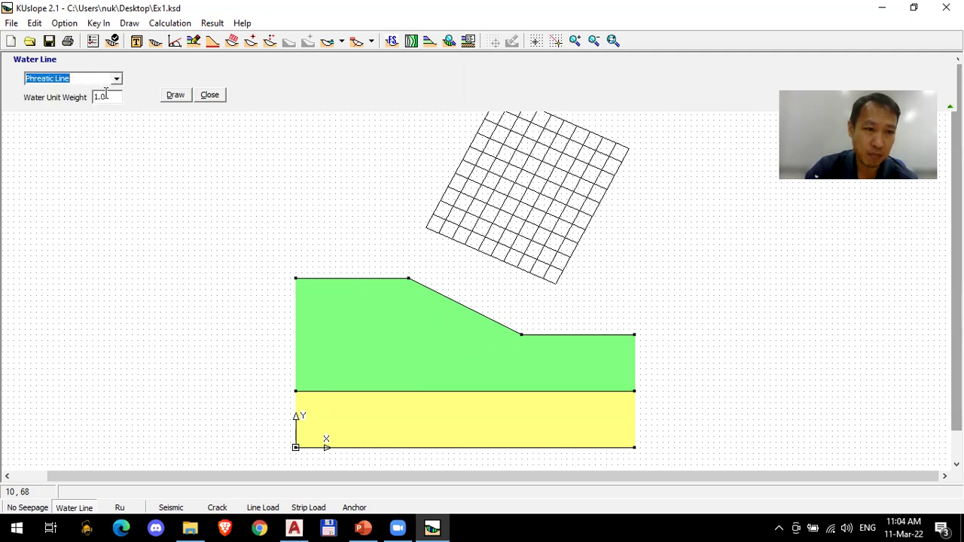
{"action": "left_click_drag", "start_coordinate": [116, 97], "coordinate": [59, 104]}
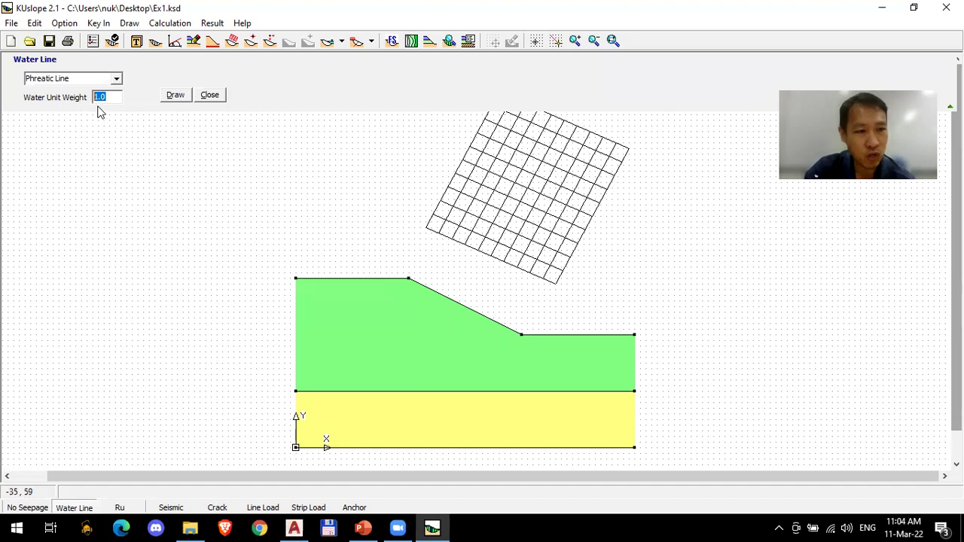
{"action": "left_click_drag", "start_coordinate": [105, 100], "coordinate": [83, 111]}
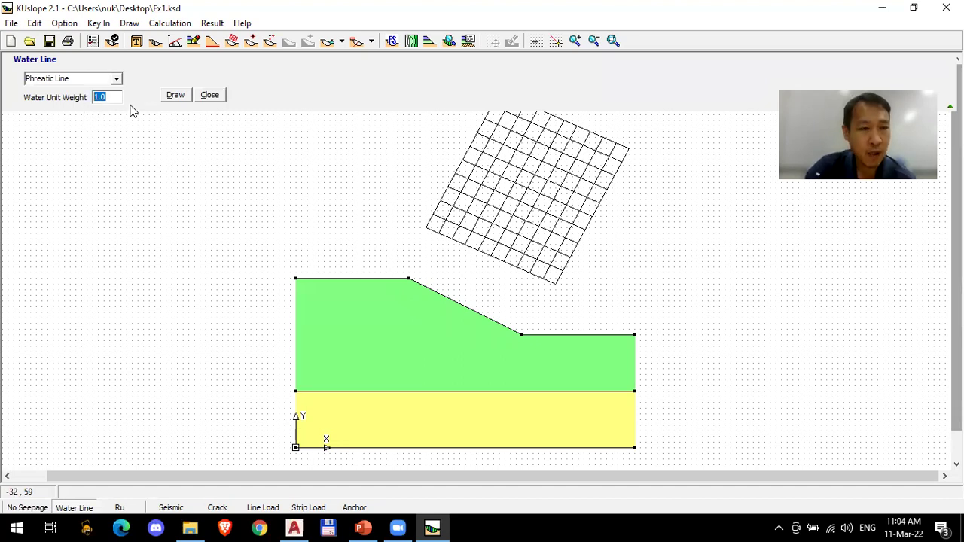
Step: Draw a phreatic line from about (0, 24) level to (24, 24), sloping down to the toe and following the ground to the far boundary
{"action": "left_click", "coordinate": [174, 96]}
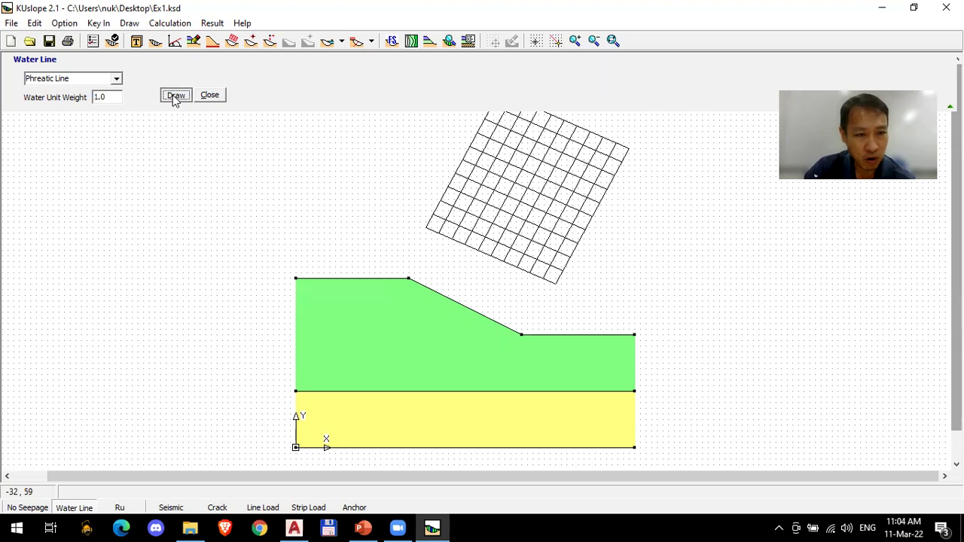
{"action": "left_click", "coordinate": [296, 312]}
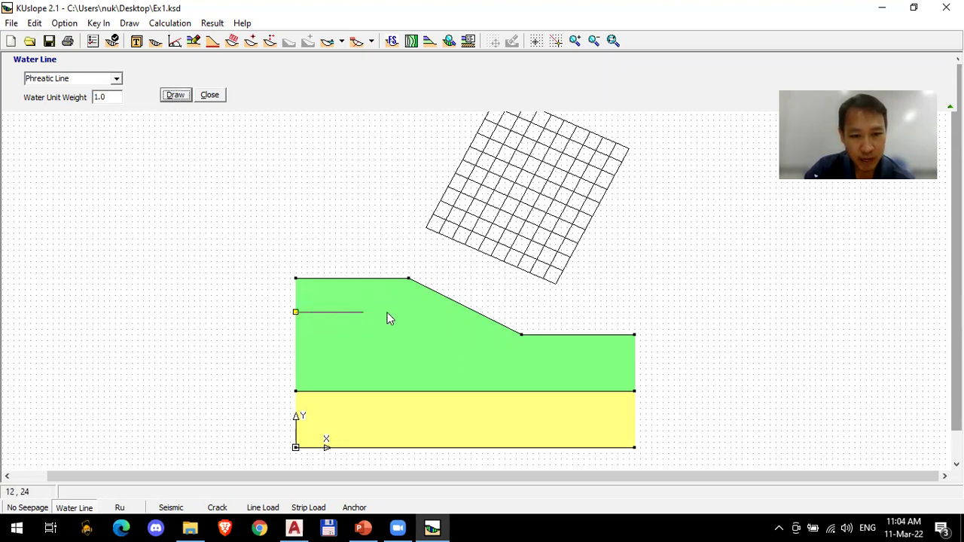
{"action": "left_click", "coordinate": [431, 312]}
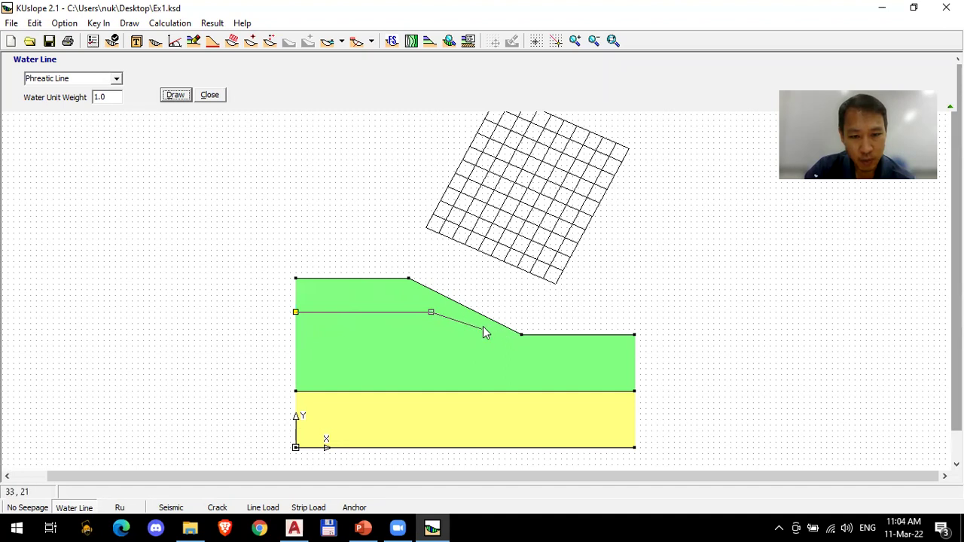
{"action": "left_click", "coordinate": [520, 335]}
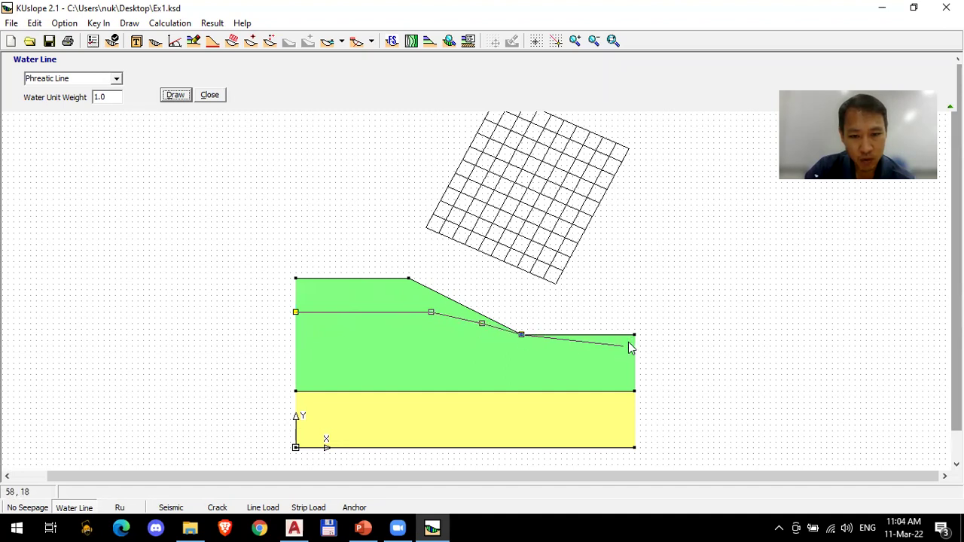
{"action": "left_click", "coordinate": [633, 334]}
{"action": "right_click", "coordinate": [660, 283]}
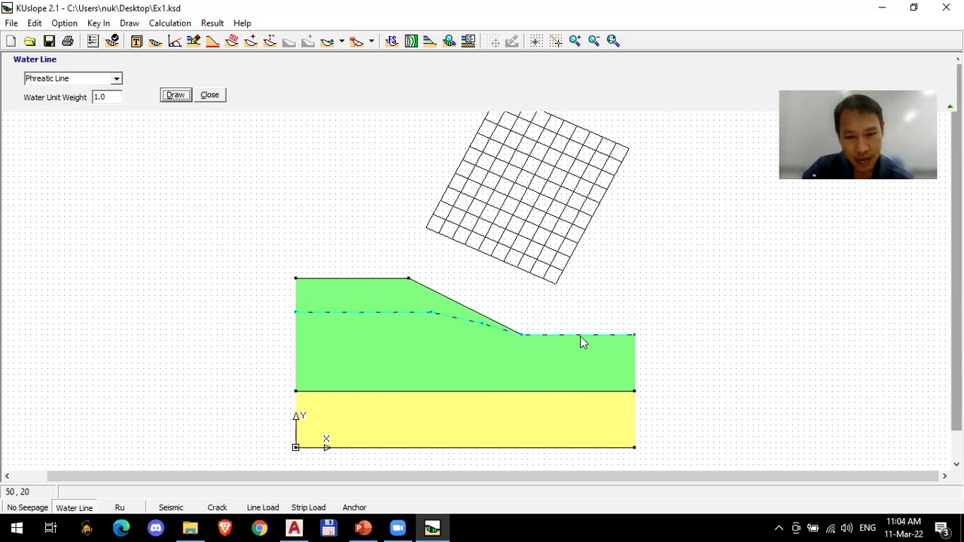
{"action": "left_click", "coordinate": [211, 96]}
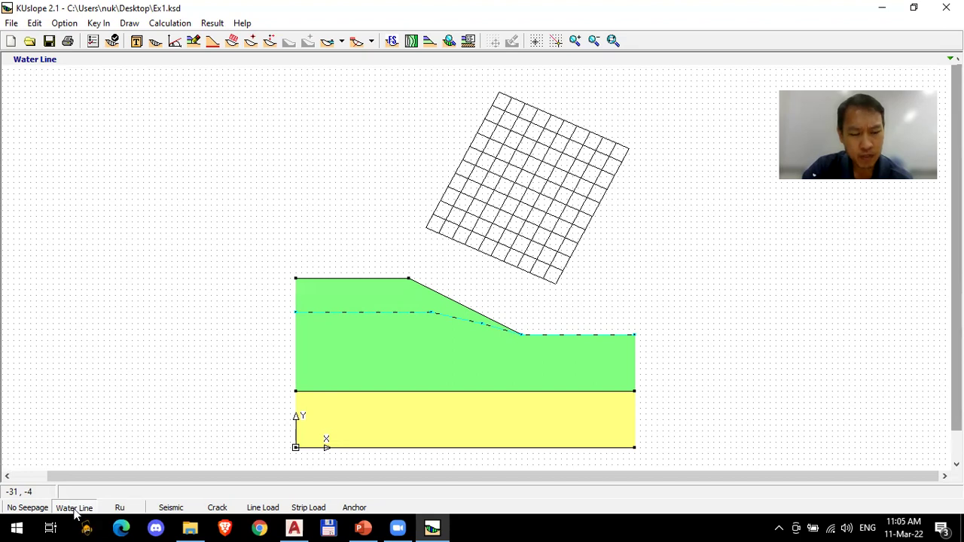
Step: Toggle the water condition to No Seepage and back to Water Line, and calculate the safety factors with the phreatic line
{"action": "left_click", "coordinate": [30, 508]}
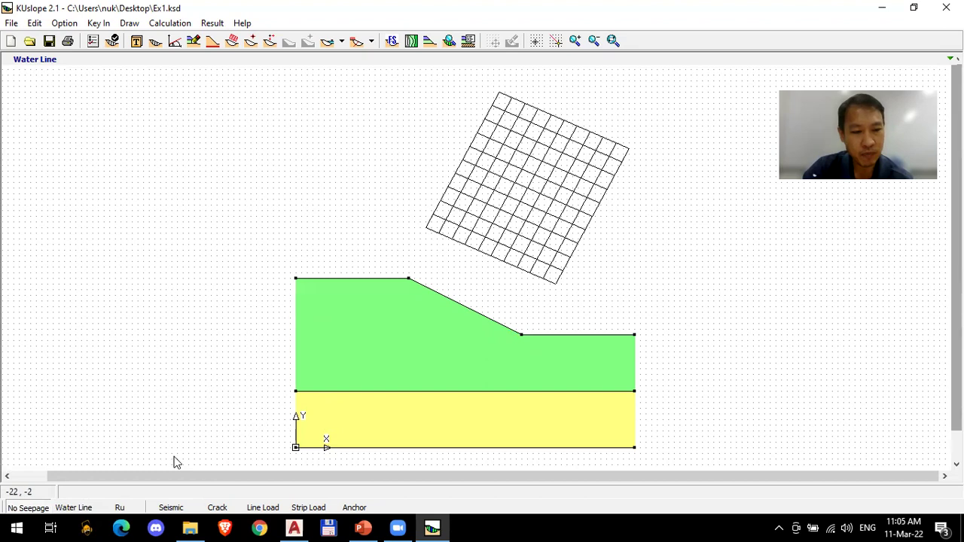
{"action": "left_click", "coordinate": [67, 508]}
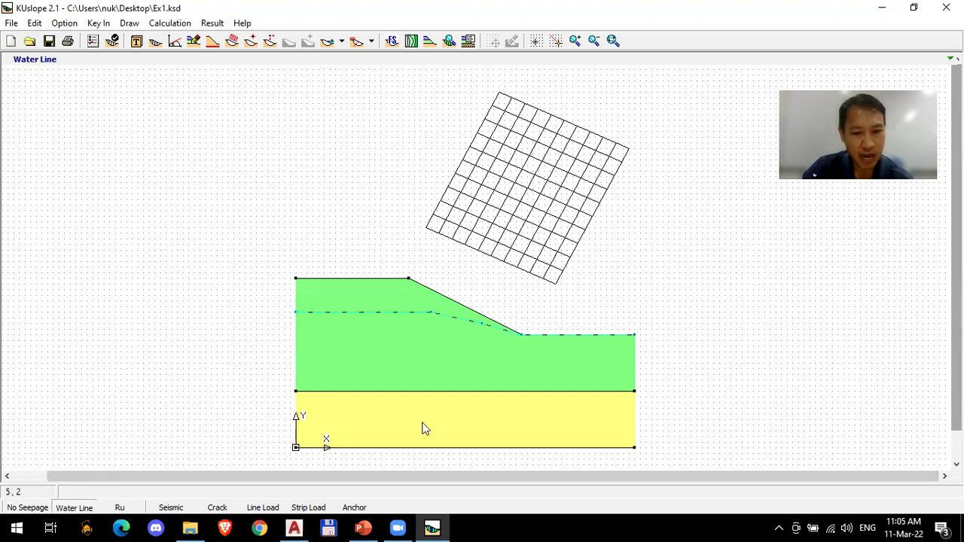
{"action": "left_click", "coordinate": [392, 41]}
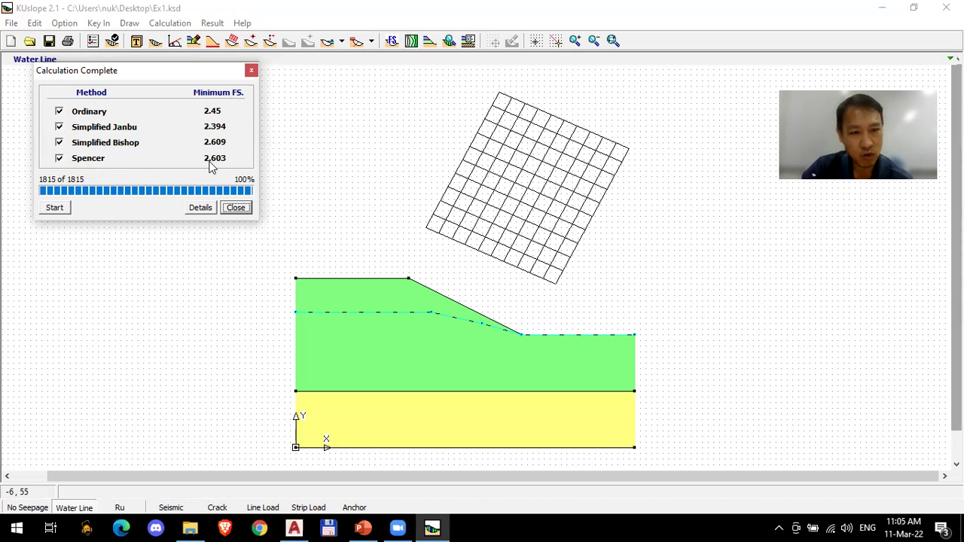
{"action": "left_click", "coordinate": [48, 212]}
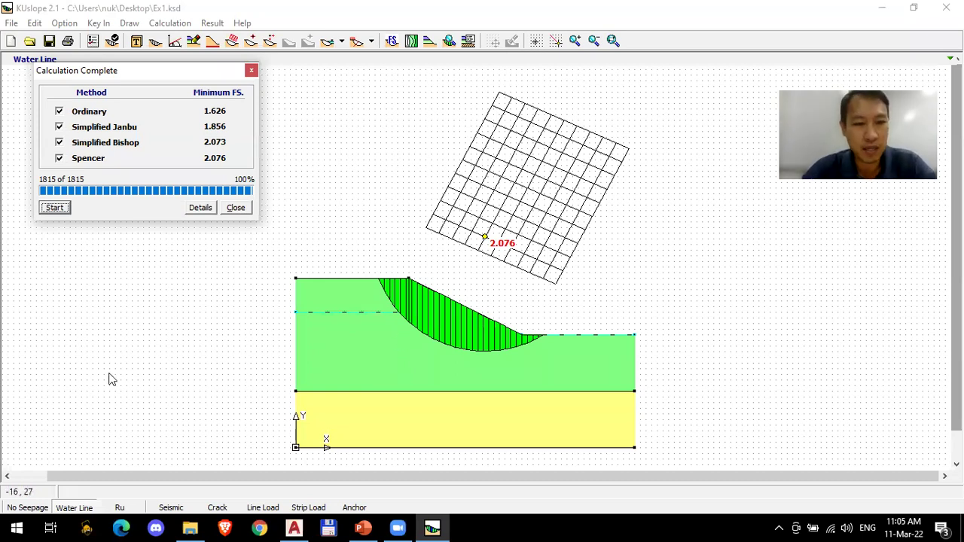
Step: Recalculate the safety factors with No Seepage and again with Water Line for comparison, and close the results
{"action": "left_click", "coordinate": [21, 503]}
{"action": "left_click", "coordinate": [54, 207]}
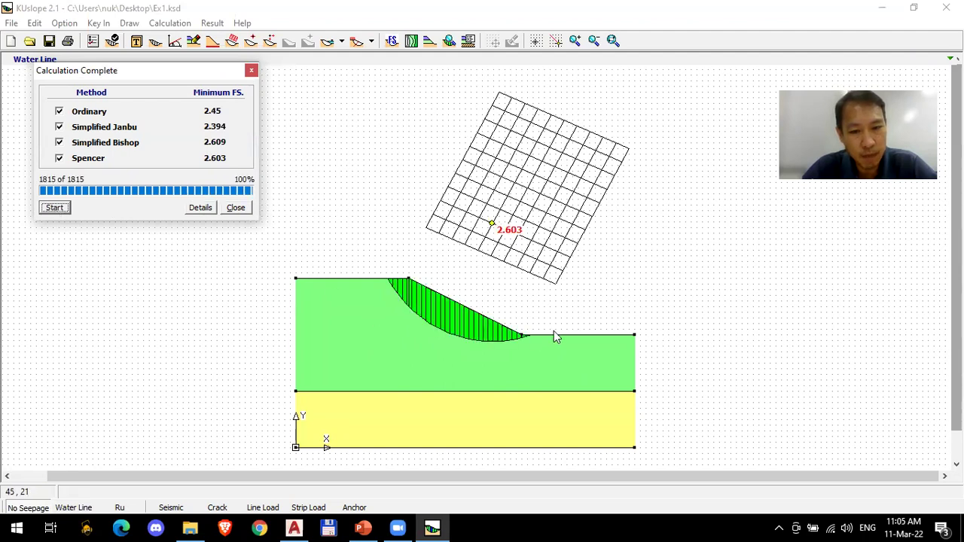
{"action": "left_click", "coordinate": [73, 509]}
{"action": "left_click", "coordinate": [53, 208]}
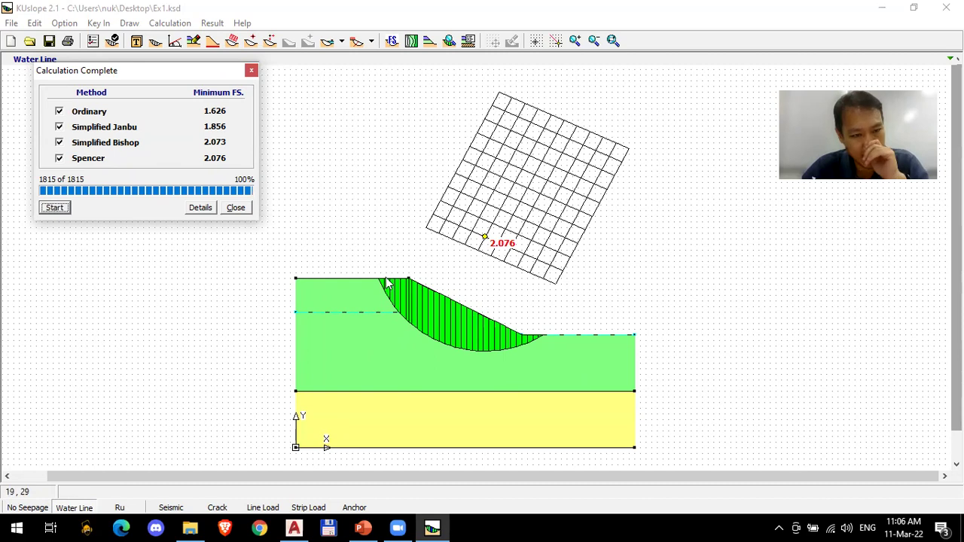
{"action": "left_click", "coordinate": [249, 211]}
Step: Redraw the phreatic line along the whole ground surface, through the crest and toe of the slope
{"action": "left_click", "coordinate": [341, 41]}
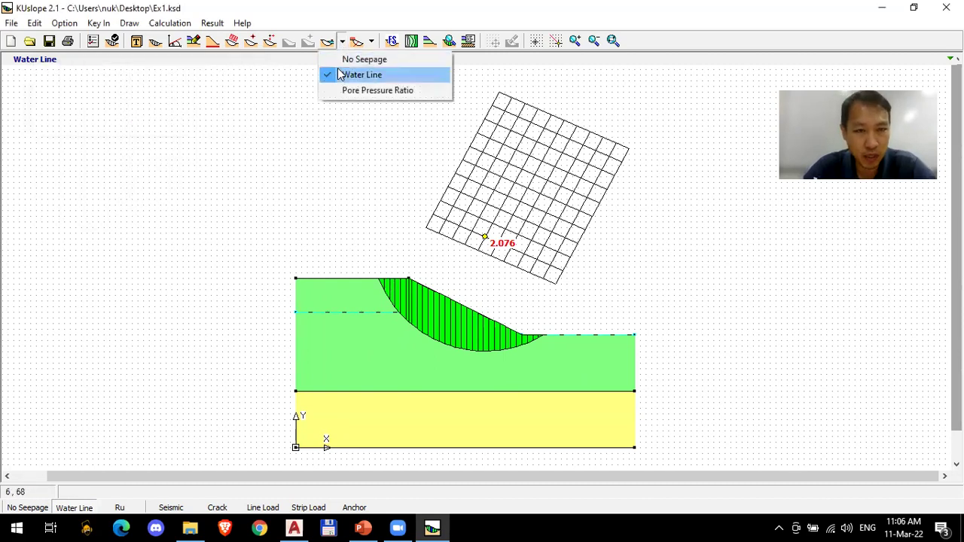
{"action": "left_click", "coordinate": [337, 76]}
{"action": "left_click", "coordinate": [177, 95]}
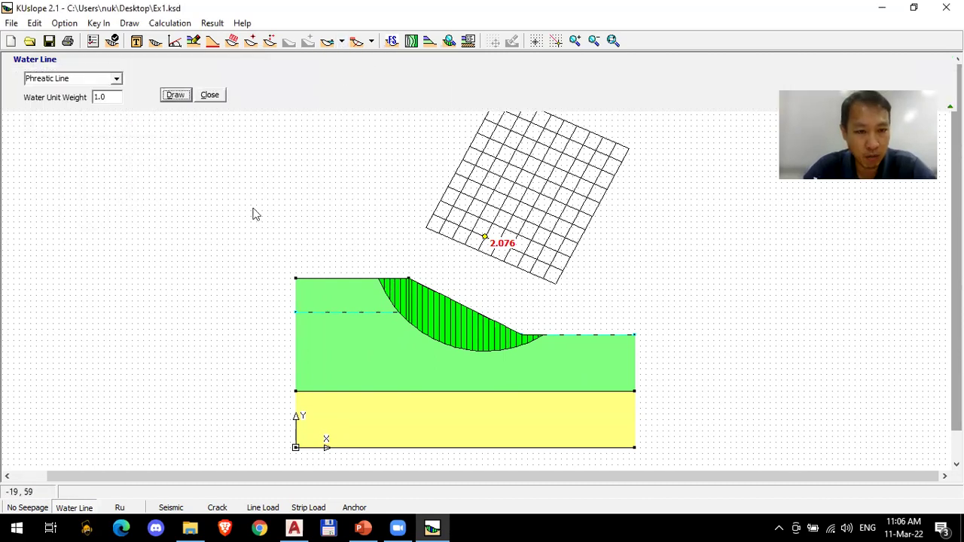
{"action": "left_click", "coordinate": [295, 279]}
{"action": "left_click", "coordinate": [408, 279]}
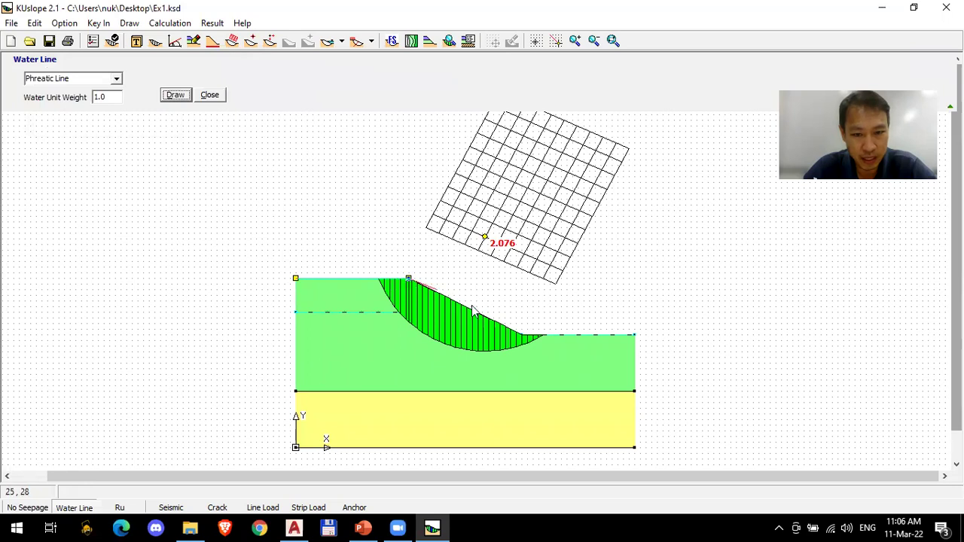
{"action": "left_click", "coordinate": [521, 335]}
{"action": "left_click", "coordinate": [635, 334]}
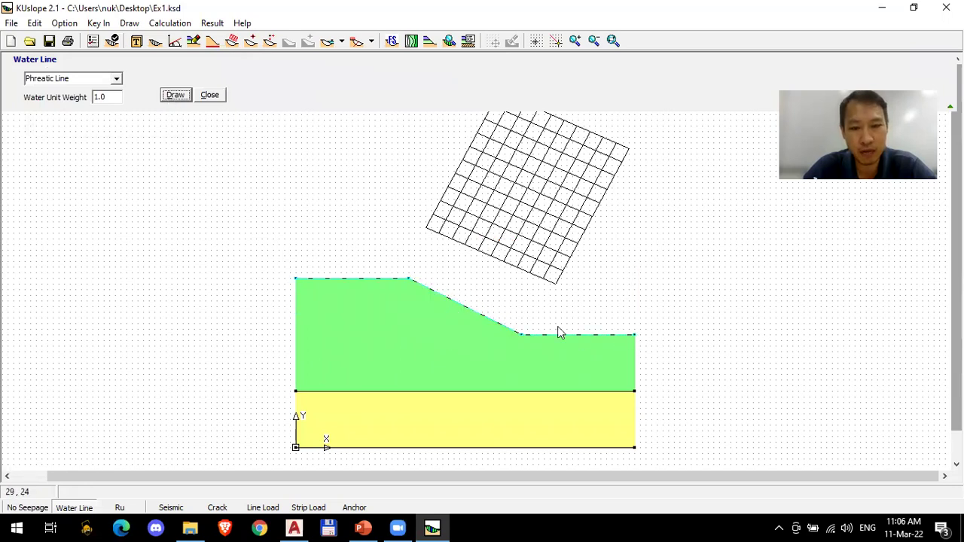
Step: Recalculate the safety factors with the phreatic line at ground surface, and close the results
{"action": "left_click", "coordinate": [391, 41]}
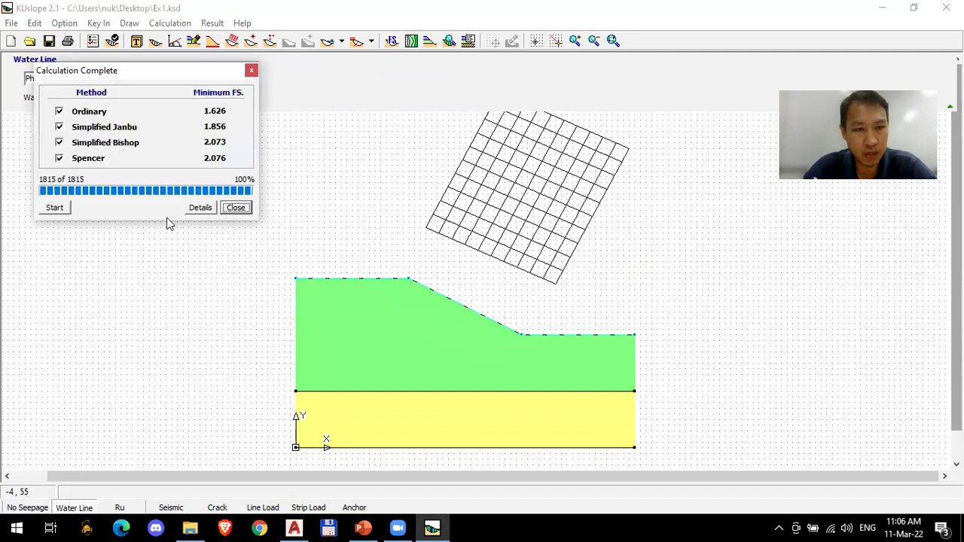
{"action": "left_click", "coordinate": [56, 208]}
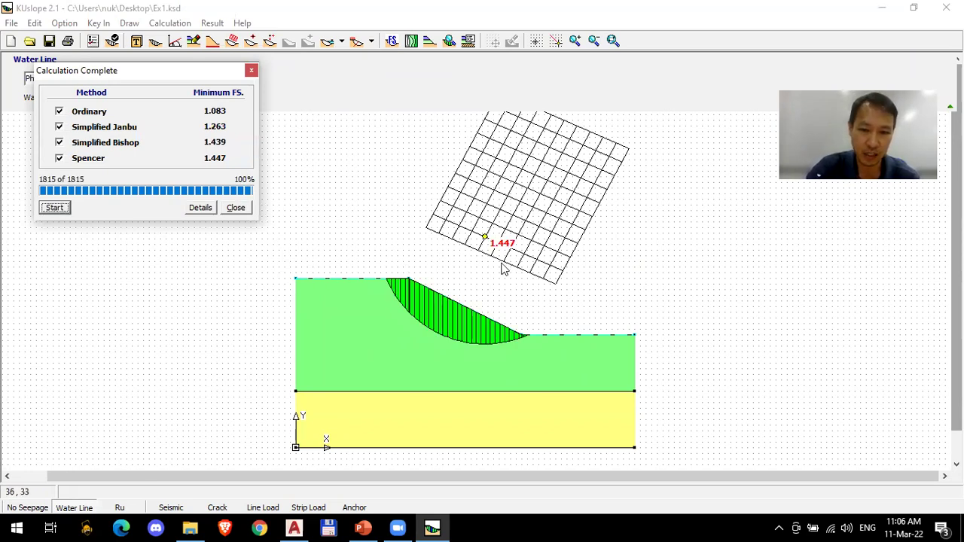
{"action": "left_click", "coordinate": [236, 208]}
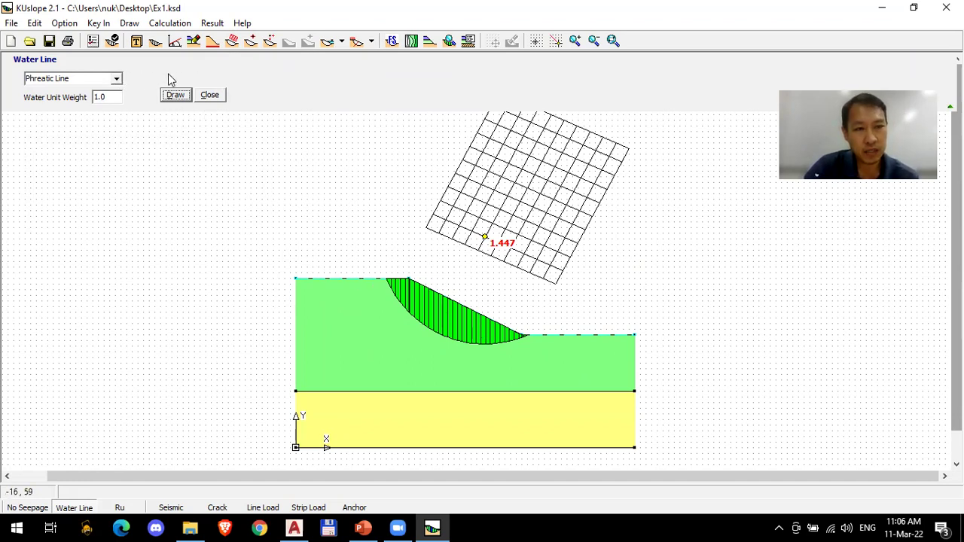
Step: Change the water line type to Peizometric Line and close the water line settings without placing any points
{"action": "left_click", "coordinate": [117, 80]}
{"action": "left_click", "coordinate": [91, 102]}
{"action": "left_click", "coordinate": [117, 80]}
{"action": "left_click", "coordinate": [86, 100]}
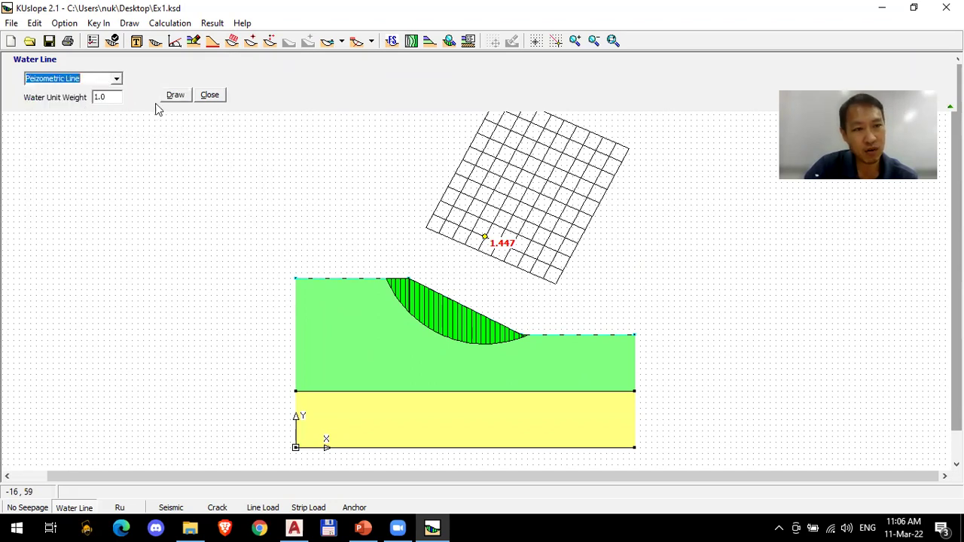
{"action": "left_click", "coordinate": [175, 99]}
{"action": "left_click", "coordinate": [210, 96]}
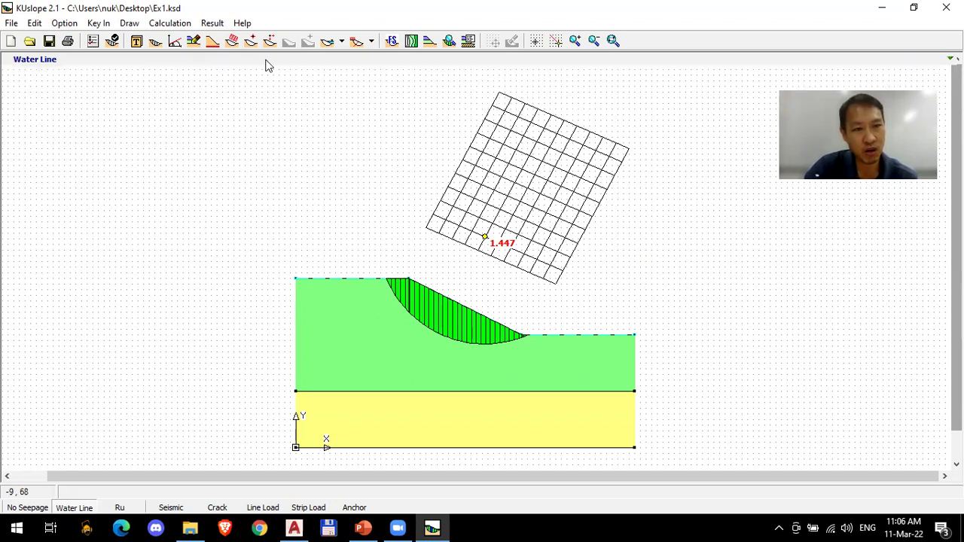
Step: Calculate the safety factors with the Peizometric Line type selected, and close the results
{"action": "left_click", "coordinate": [389, 42]}
{"action": "left_click", "coordinate": [64, 210]}
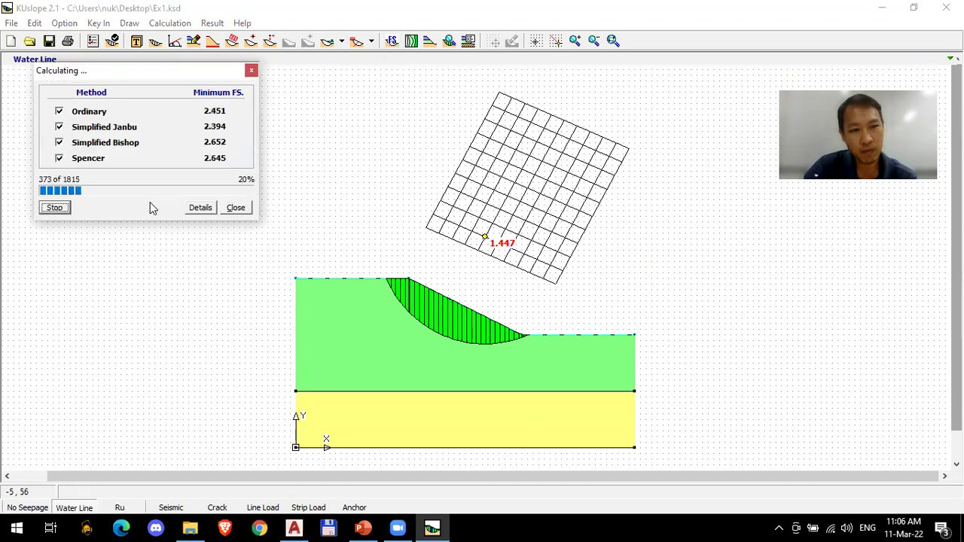
{"action": "left_click", "coordinate": [237, 208]}
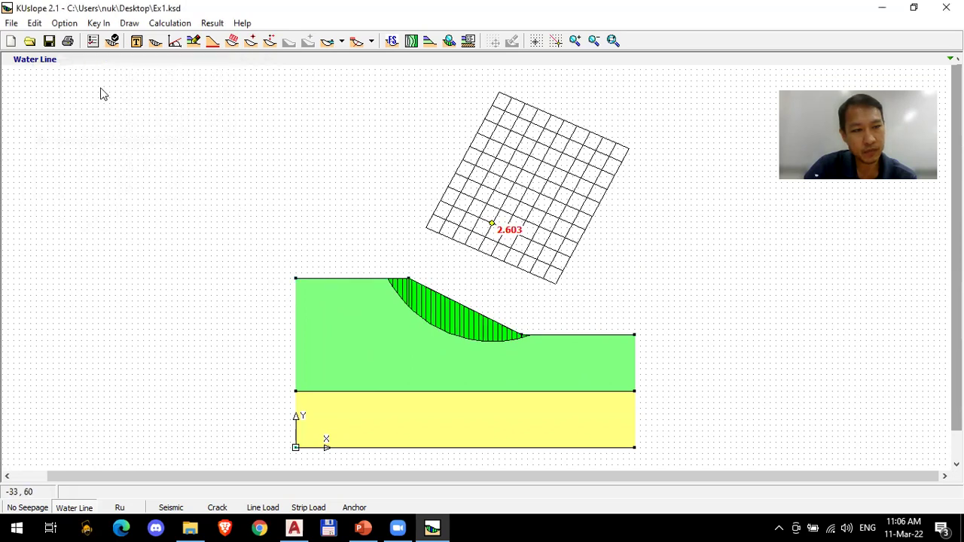
Step: Reopen the water line settings, keep the Peizometric Line type, and draw the line along the ground surface through the crest and toe
{"action": "left_click", "coordinate": [350, 44]}
{"action": "left_click", "coordinate": [345, 77]}
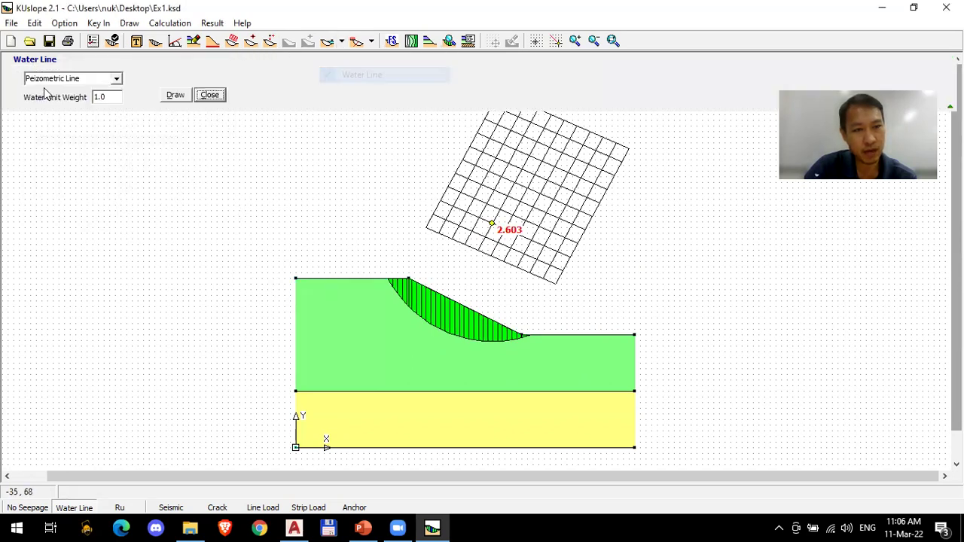
{"action": "left_click", "coordinate": [119, 80]}
{"action": "left_click", "coordinate": [97, 99]}
{"action": "left_click", "coordinate": [116, 80]}
{"action": "left_click", "coordinate": [91, 100]}
{"action": "left_click", "coordinate": [179, 96]}
{"action": "left_click", "coordinate": [295, 279]}
{"action": "left_click", "coordinate": [408, 278]}
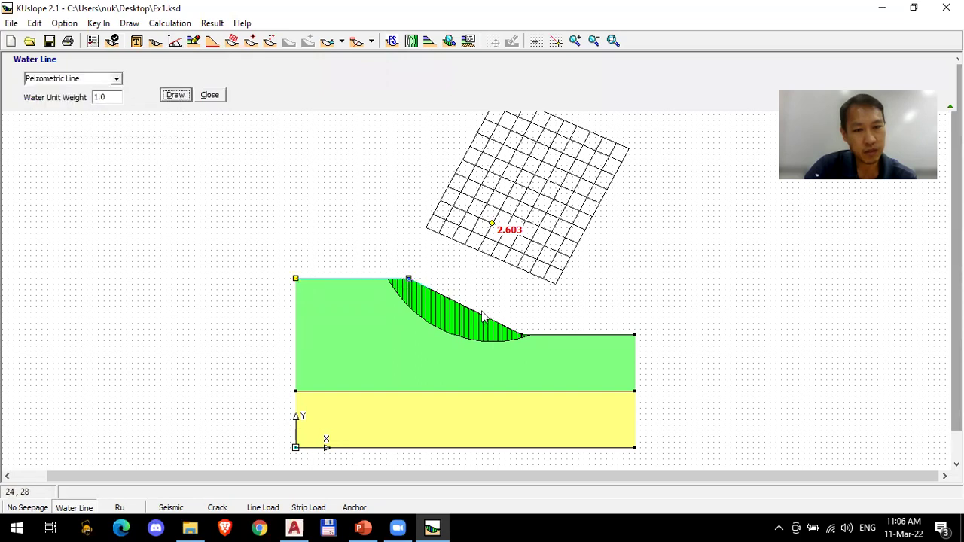
{"action": "left_click", "coordinate": [635, 334]}
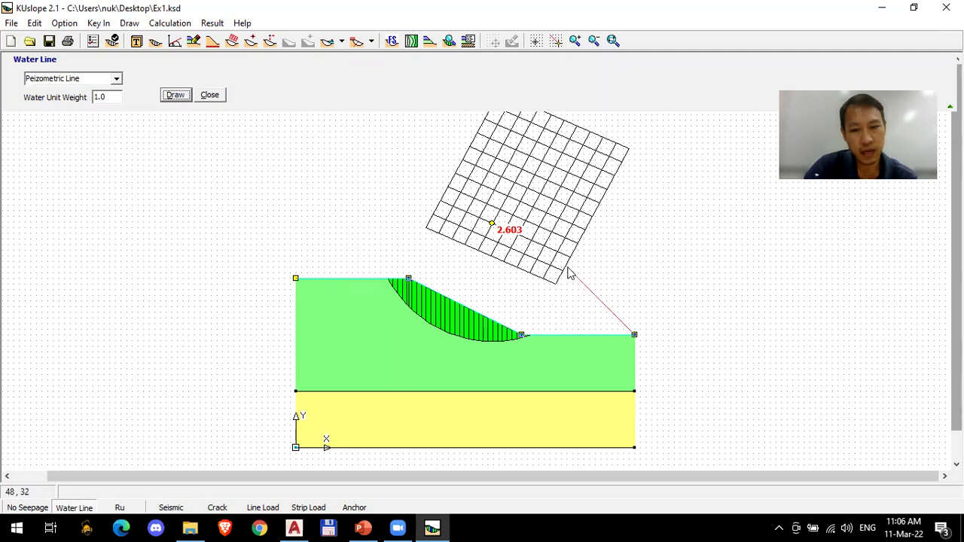
{"action": "right_click", "coordinate": [565, 272]}
{"action": "left_click", "coordinate": [174, 95]}
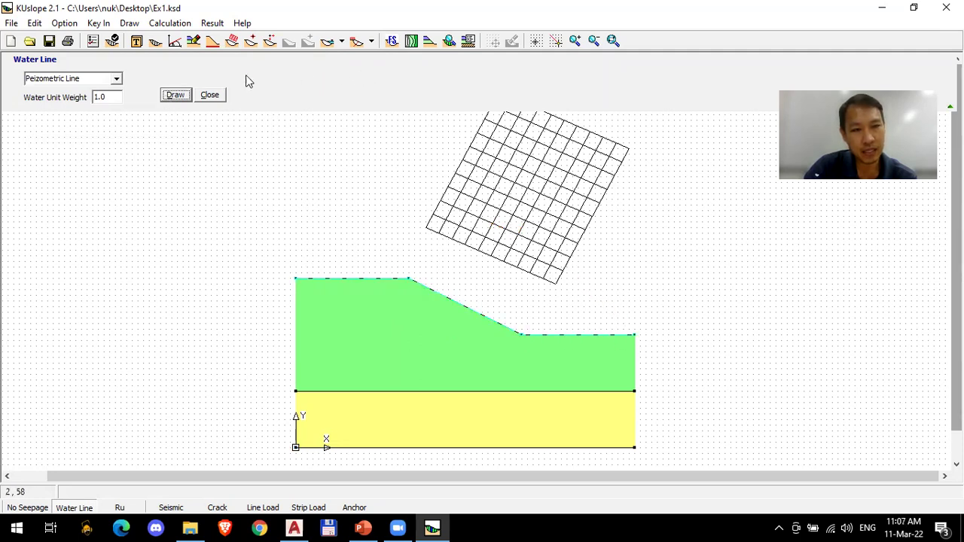
Step: Draw the piezometric water line along the ground surface through (0,30), (20,30), (40,20) and (60,20)
{"action": "left_click", "coordinate": [302, 279]}
{"action": "left_click", "coordinate": [409, 279]}
{"action": "left_click", "coordinate": [521, 334]}
{"action": "left_click", "coordinate": [634, 336]}
{"action": "right_click", "coordinate": [633, 259]}
Step: Calculate the minimum factors of safety with the piezometric line using all four methods
{"action": "left_click", "coordinate": [391, 42]}
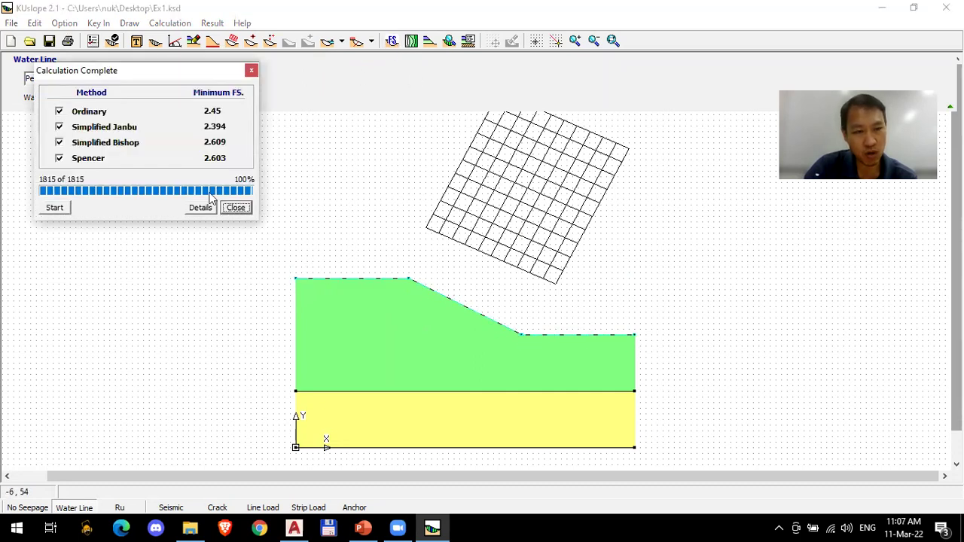
{"action": "left_click", "coordinate": [200, 208]}
{"action": "left_click", "coordinate": [200, 207]}
{"action": "left_click", "coordinate": [55, 209]}
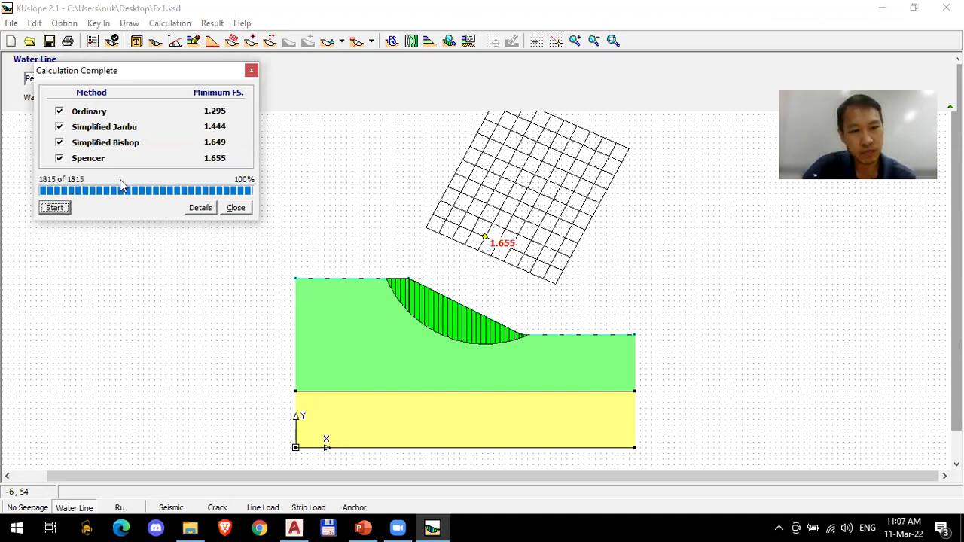
{"action": "left_click", "coordinate": [237, 209]}
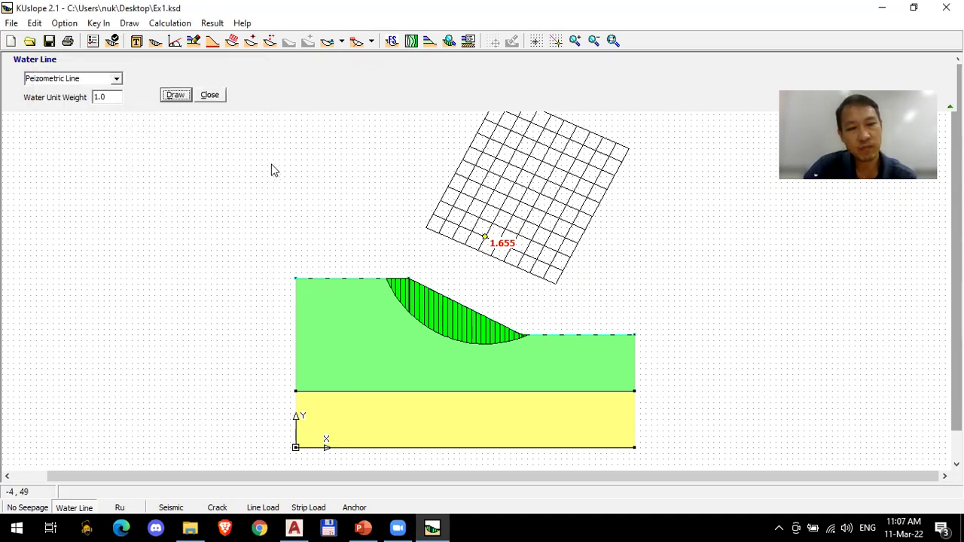
Step: Switch the seepage condition to Pore Pressure Ratio with an average Ru of 0.2
{"action": "left_click", "coordinate": [342, 42]}
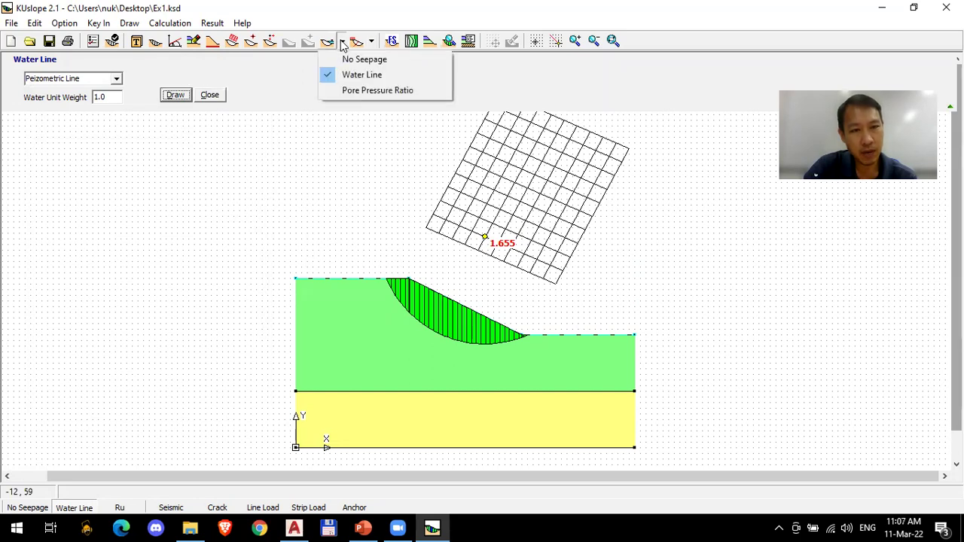
{"action": "left_click", "coordinate": [355, 91]}
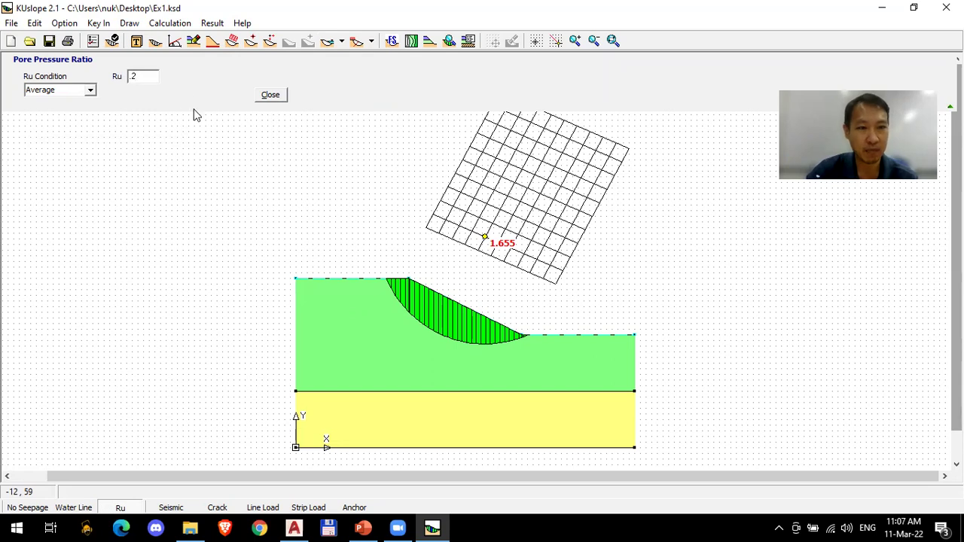
{"action": "left_click", "coordinate": [270, 94]}
Step: Calculate the minimum factors of safety for the pore pressure ratio condition
{"action": "left_click", "coordinate": [391, 40]}
{"action": "left_click", "coordinate": [56, 207]}
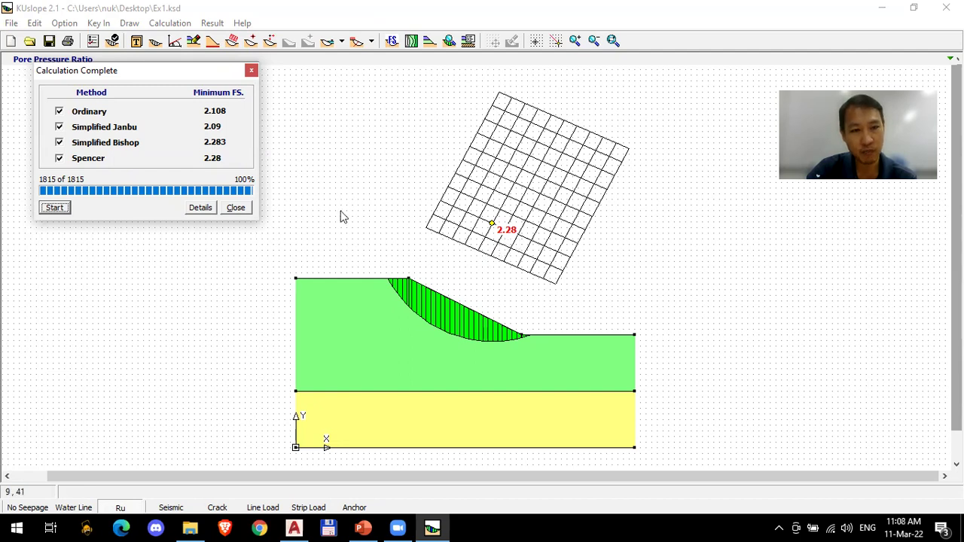
{"action": "left_click", "coordinate": [236, 207]}
Step: Review the Ru condition and value in the Pore Pressure Ratio settings
{"action": "left_click", "coordinate": [343, 43]}
{"action": "left_click", "coordinate": [368, 91]}
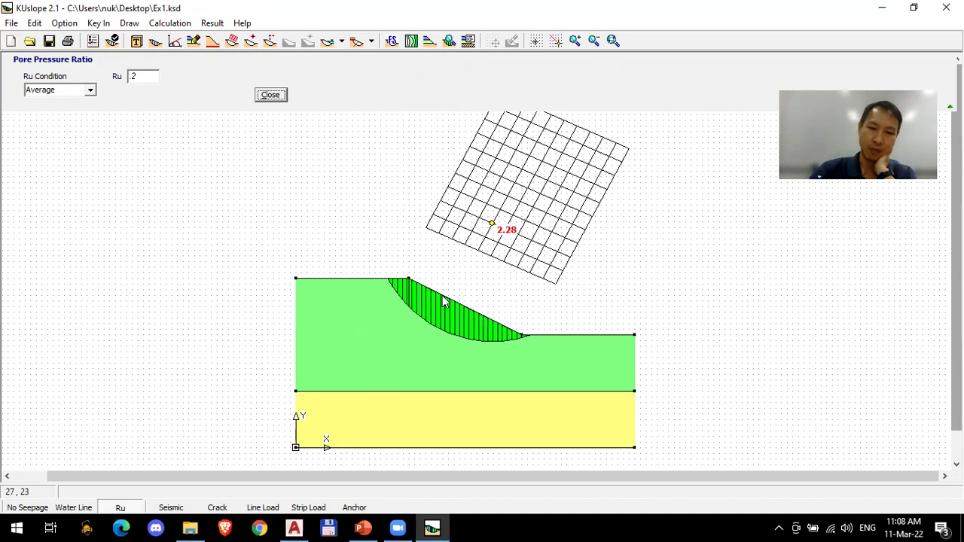
{"action": "left_click", "coordinate": [282, 95]}
Step: Switch the seepage condition to Water Line and set the line type to Phreatic Line
{"action": "left_click", "coordinate": [343, 41]}
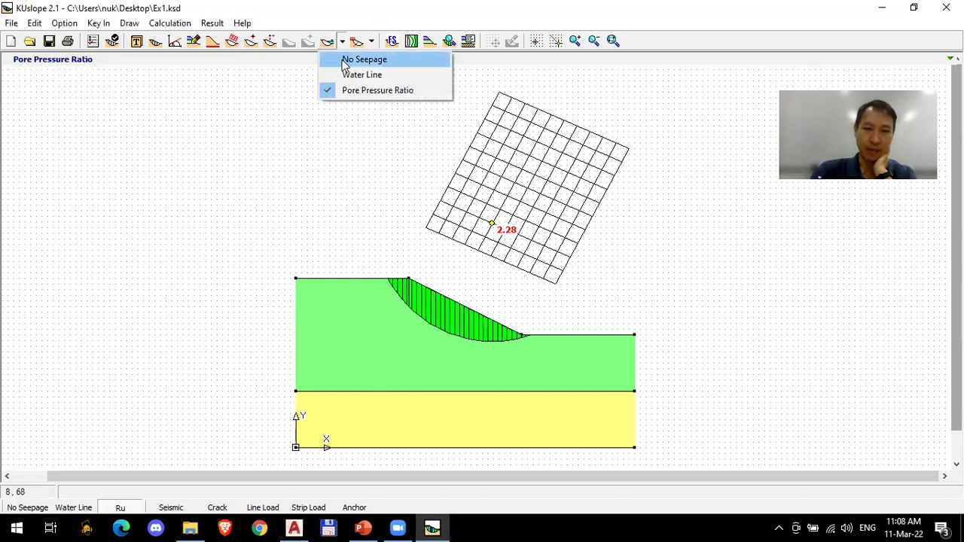
{"action": "left_click", "coordinate": [343, 62]}
{"action": "left_click", "coordinate": [342, 42]}
{"action": "left_click", "coordinate": [343, 40]}
{"action": "left_click", "coordinate": [343, 41]}
{"action": "left_click", "coordinate": [362, 74]}
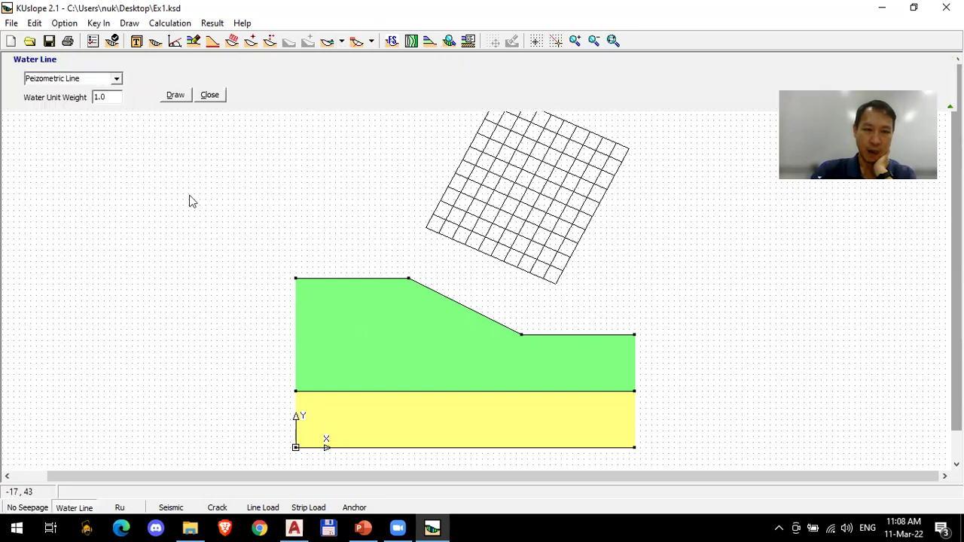
{"action": "left_click", "coordinate": [116, 78]}
{"action": "left_click", "coordinate": [45, 88]}
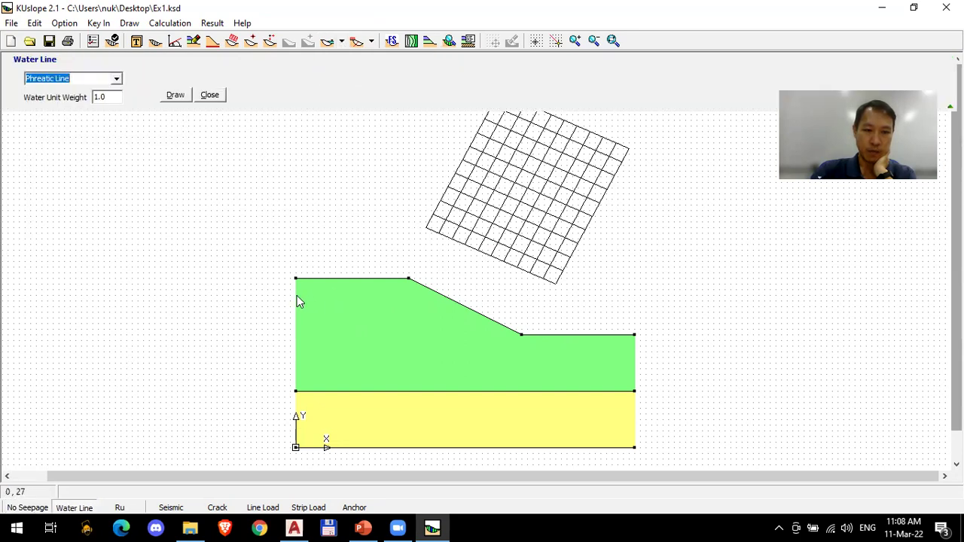
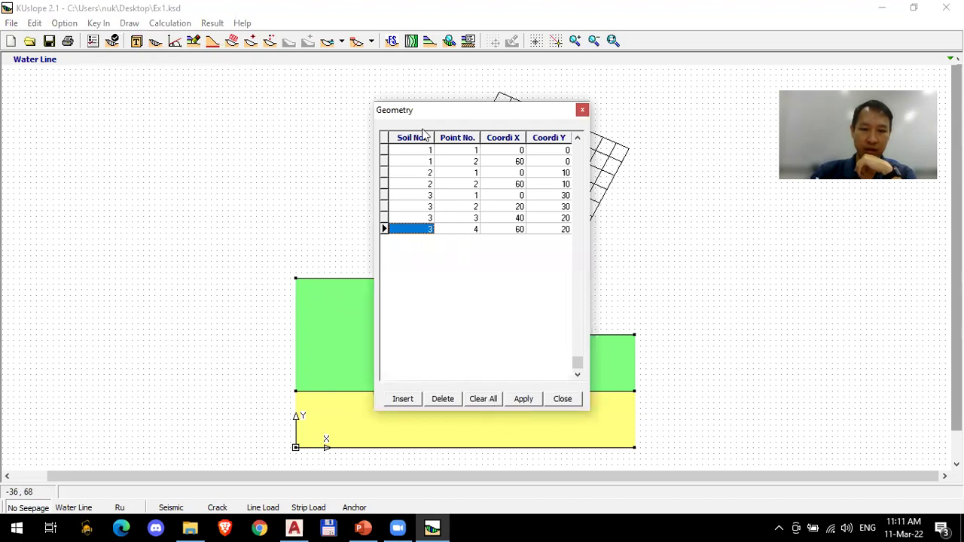
Step: Clear all soil layer points from the geometry table
{"action": "left_click", "coordinate": [482, 399]}
{"action": "left_click", "coordinate": [557, 399]}
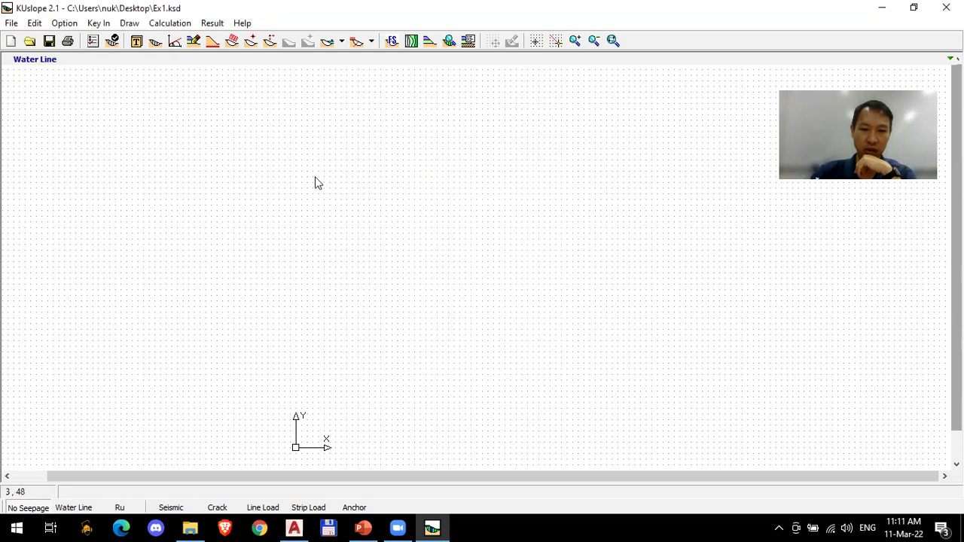
Step: Renumber the Air material as soil 4 in the soil properties
{"action": "left_click", "coordinate": [175, 42]}
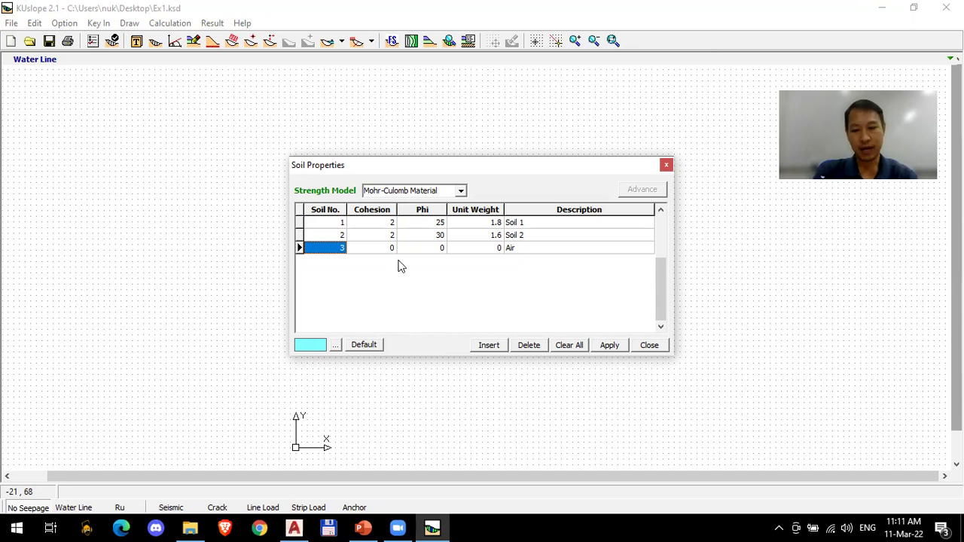
{"action": "type", "text": "4"}
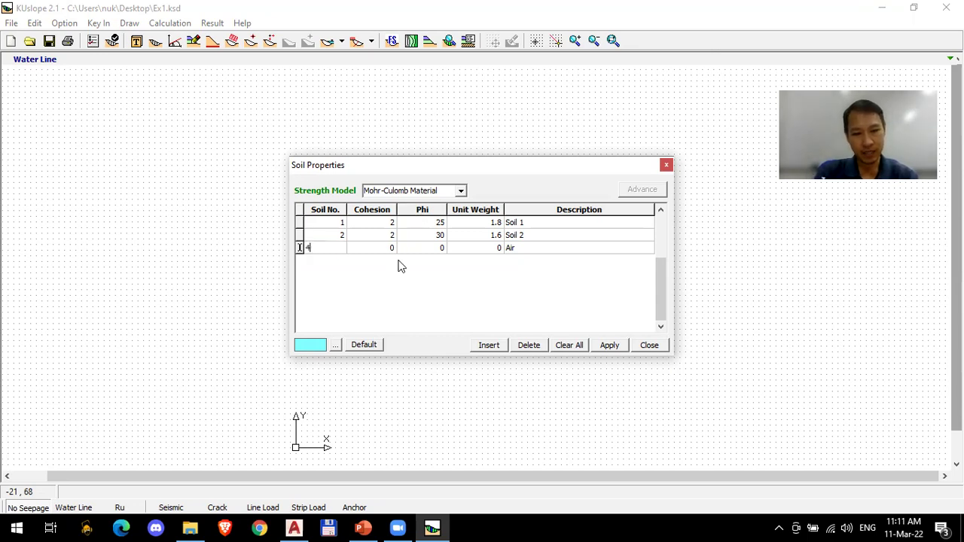
{"action": "key", "text": "Tab"}
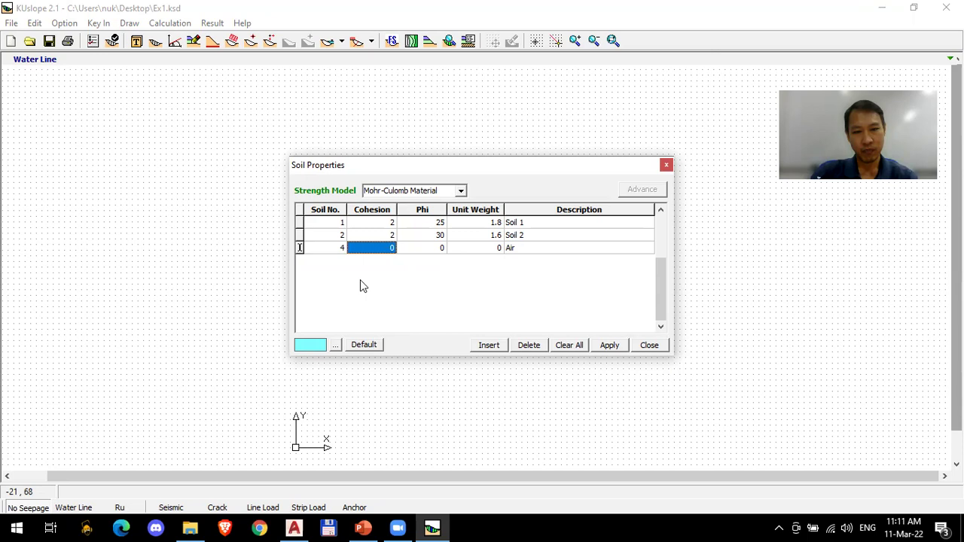
{"action": "key", "text": "shift+Tab"}
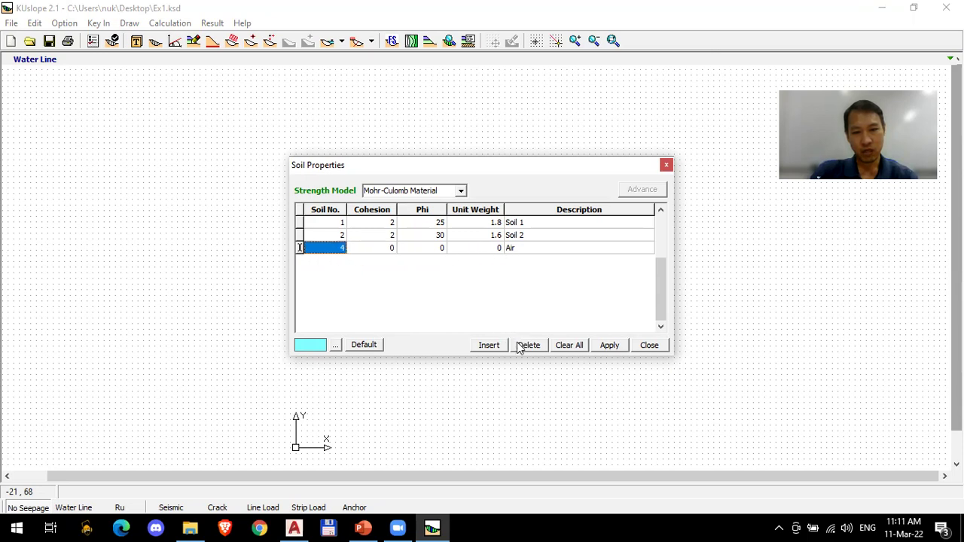
Step: Insert soil 3 above Air with cohesion 0, phi 0, unit weight 1 and description "water", and apply the soil properties
{"action": "left_click", "coordinate": [489, 347]}
{"action": "left_click", "coordinate": [335, 248]}
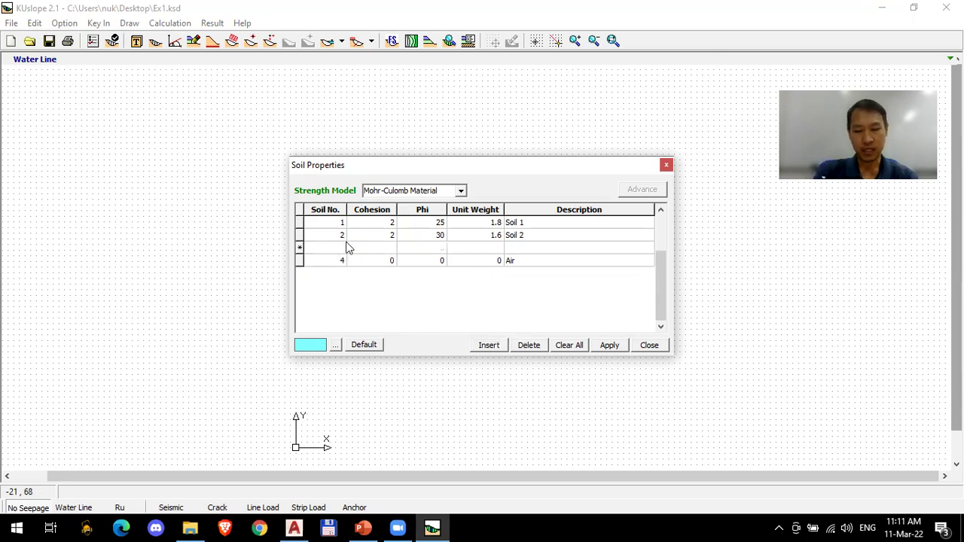
{"action": "type", "text": "3"}
{"action": "left_click", "coordinate": [348, 248]}
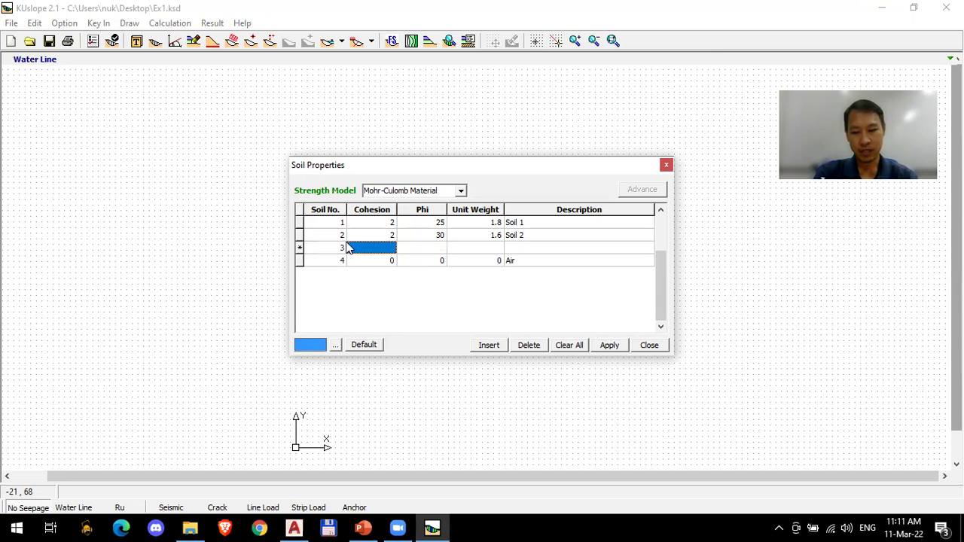
{"action": "type", "text": "0"}
{"action": "key", "text": "Tab"}
{"action": "type", "text": "0"}
{"action": "key", "text": "Tab"}
{"action": "type", "text": "1"}
{"action": "key", "text": "Tab"}
{"action": "type", "text": "water"}
{"action": "key", "text": "Tab"}
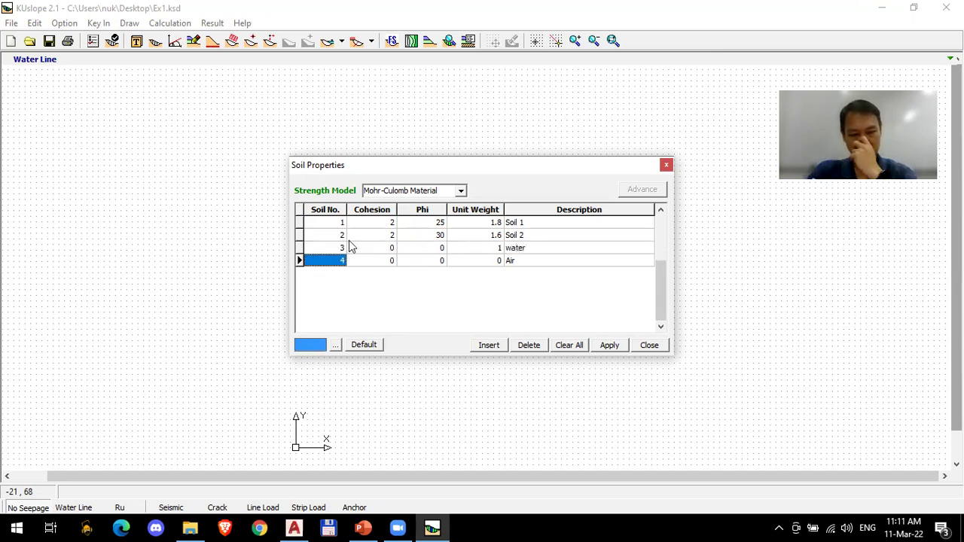
{"action": "left_click", "coordinate": [609, 344]}
{"action": "left_click", "coordinate": [649, 346]}
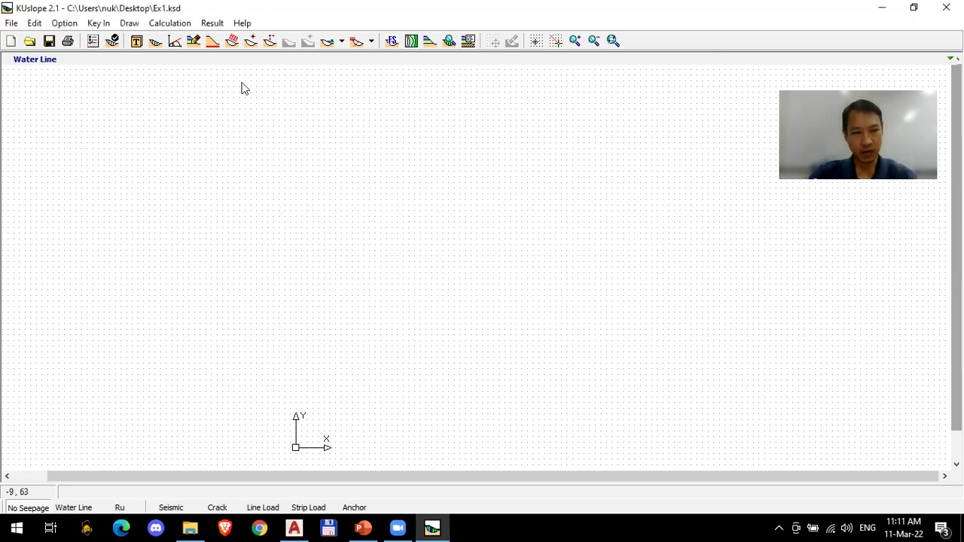
Step: Draw the Soil 1 line from (0,0) to (60,0)
{"action": "left_click", "coordinate": [193, 42]}
{"action": "left_click", "coordinate": [158, 80]}
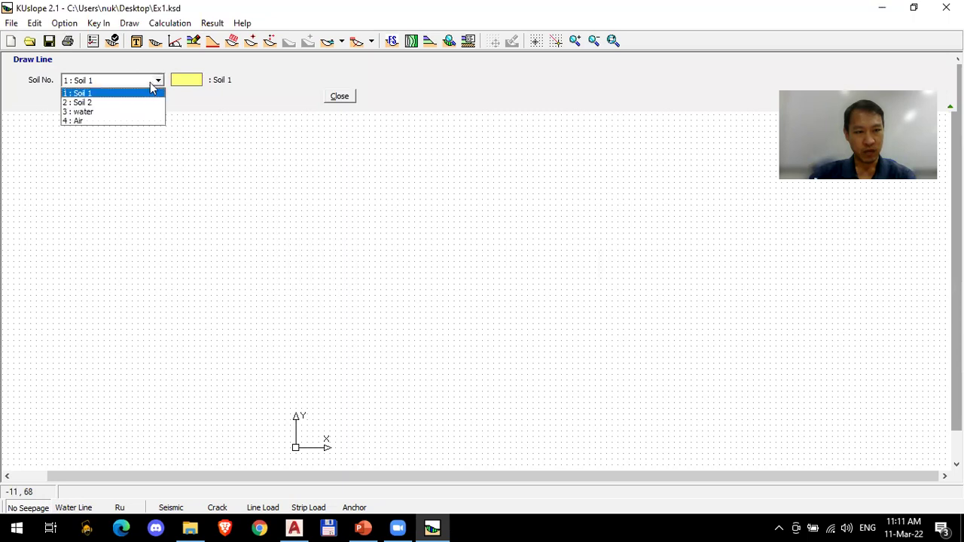
{"action": "left_click", "coordinate": [127, 89]}
{"action": "left_click", "coordinate": [296, 448]}
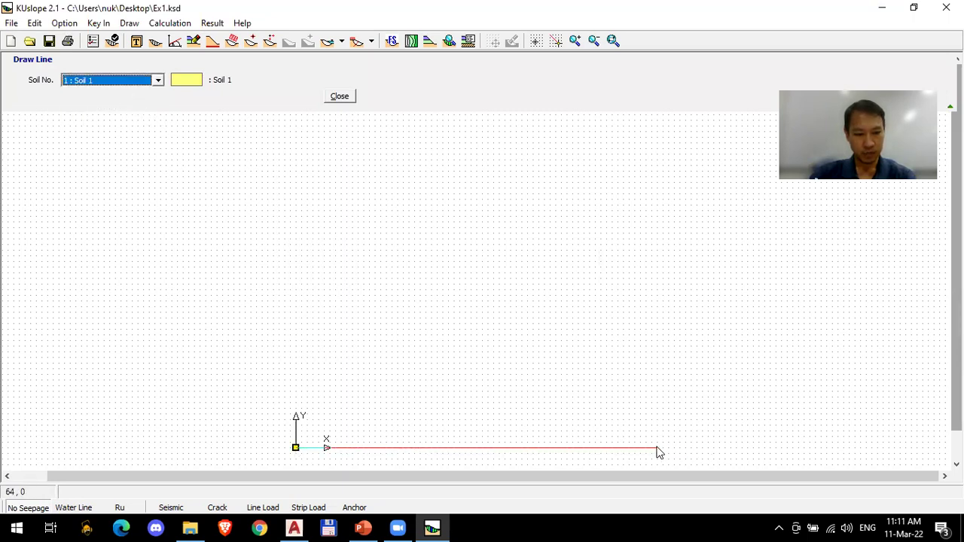
{"action": "left_click", "coordinate": [636, 448]}
{"action": "right_click", "coordinate": [652, 394]}
Step: Draw the Soil 2 line from (0,10) to (60,10)
{"action": "left_click", "coordinate": [158, 80]}
{"action": "left_click", "coordinate": [136, 104]}
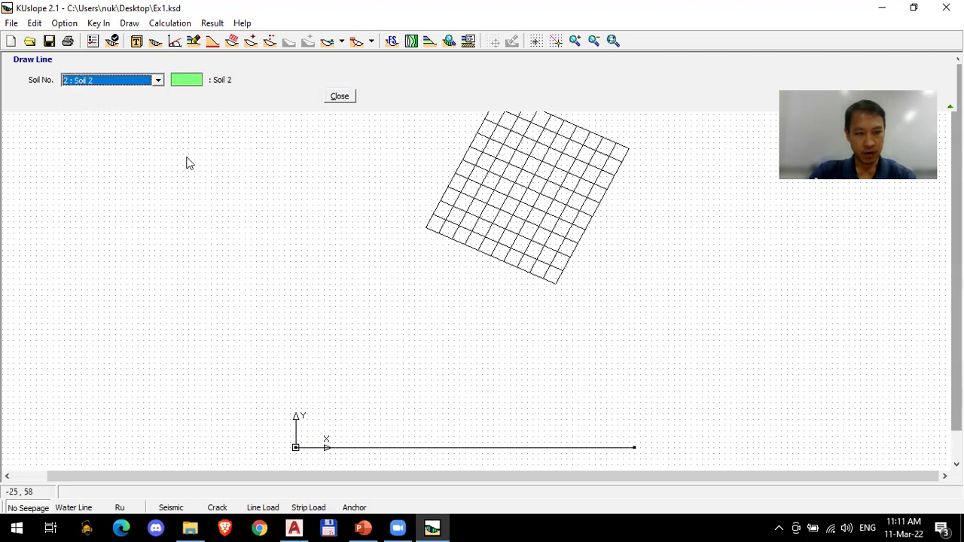
{"action": "left_click", "coordinate": [295, 390]}
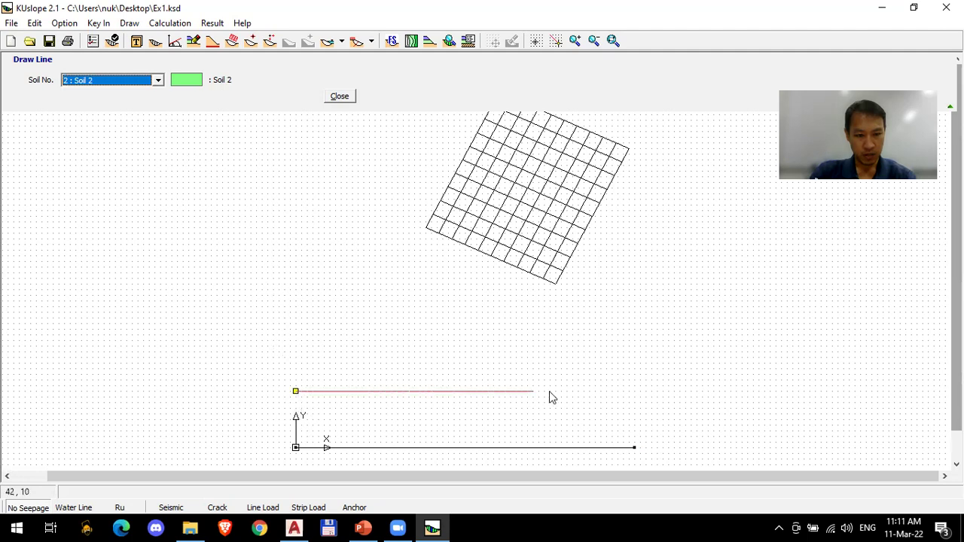
{"action": "left_click", "coordinate": [637, 392]}
{"action": "right_click", "coordinate": [656, 329]}
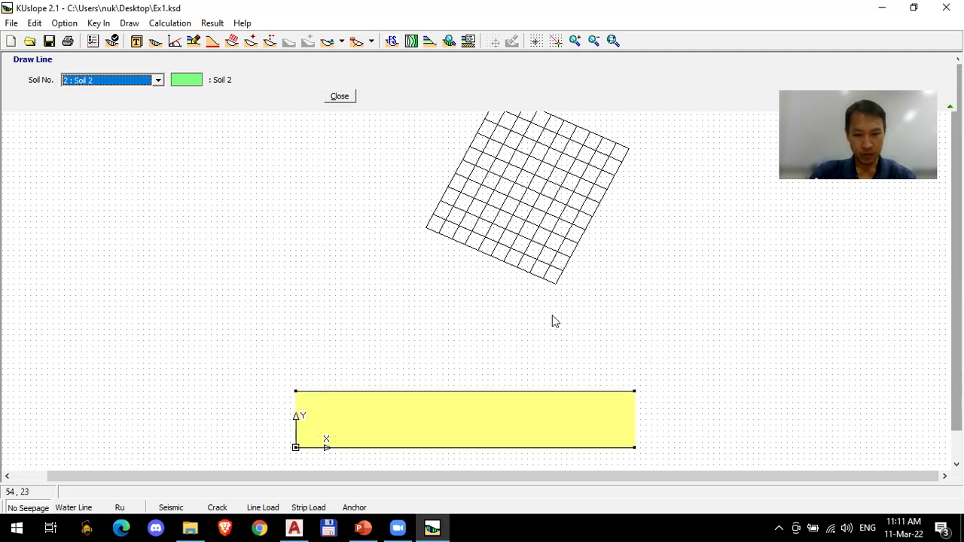
Step: Switch to PowerPoint, present slide 65 and mark line 3 through (30,25), (40,20) and (60,20) with the pen
{"action": "left_click", "coordinate": [160, 81]}
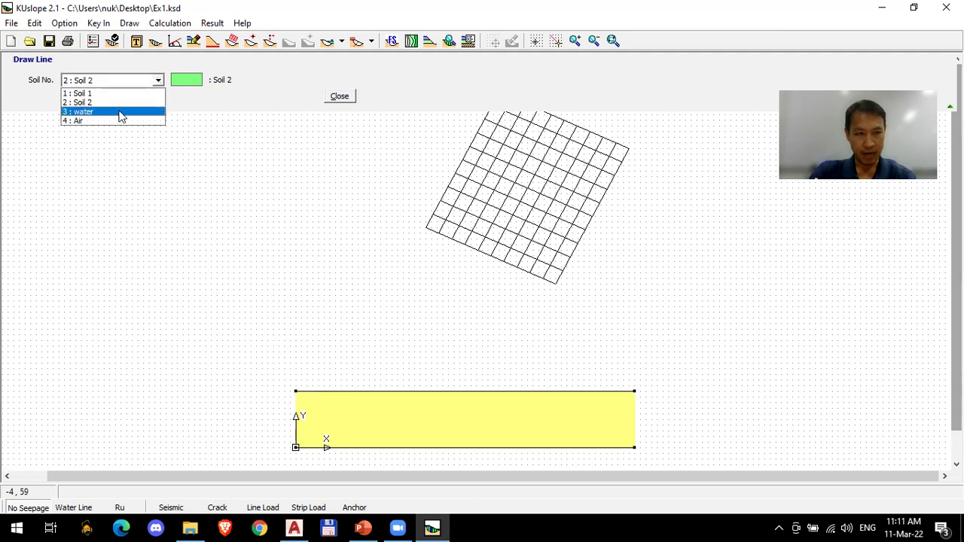
{"action": "left_click", "coordinate": [363, 527]}
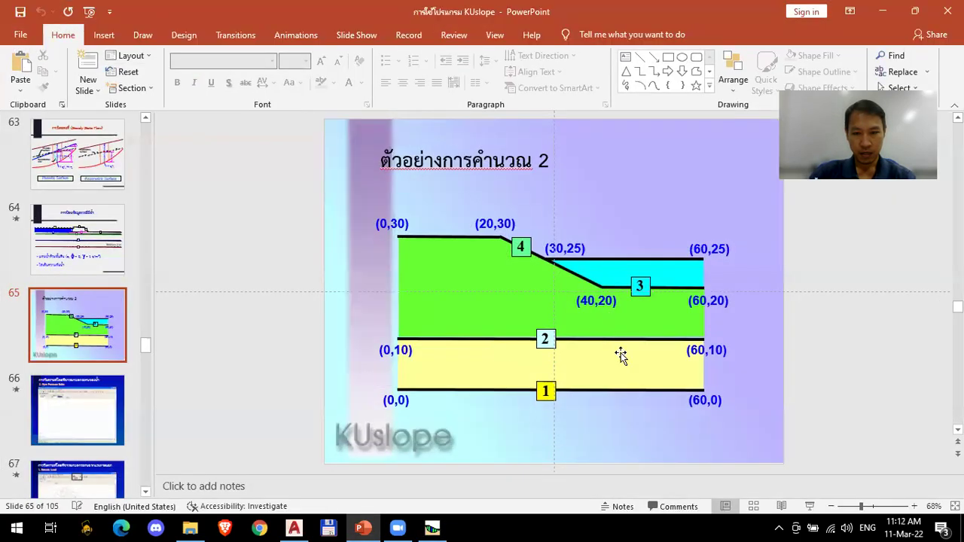
{"action": "left_click", "coordinate": [809, 506]}
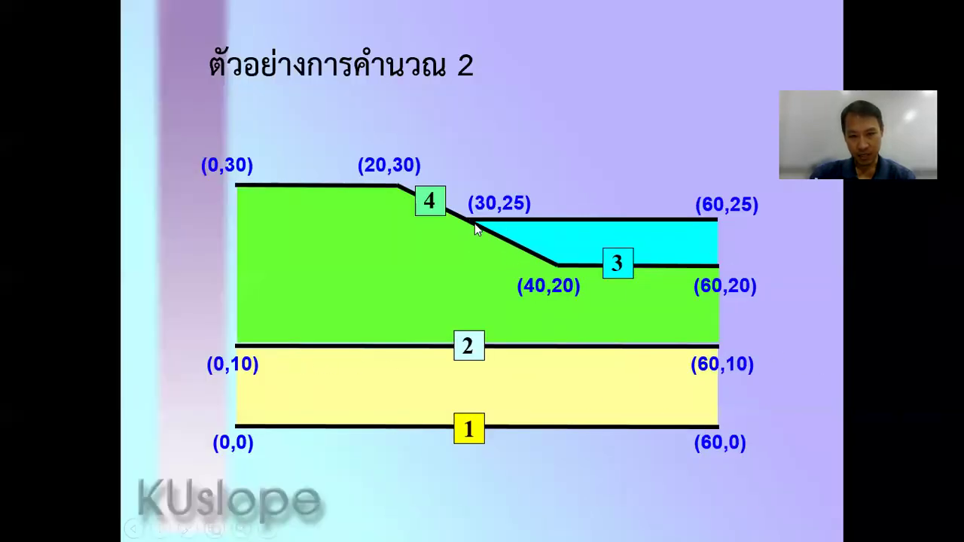
{"action": "right_click", "coordinate": [661, 170]}
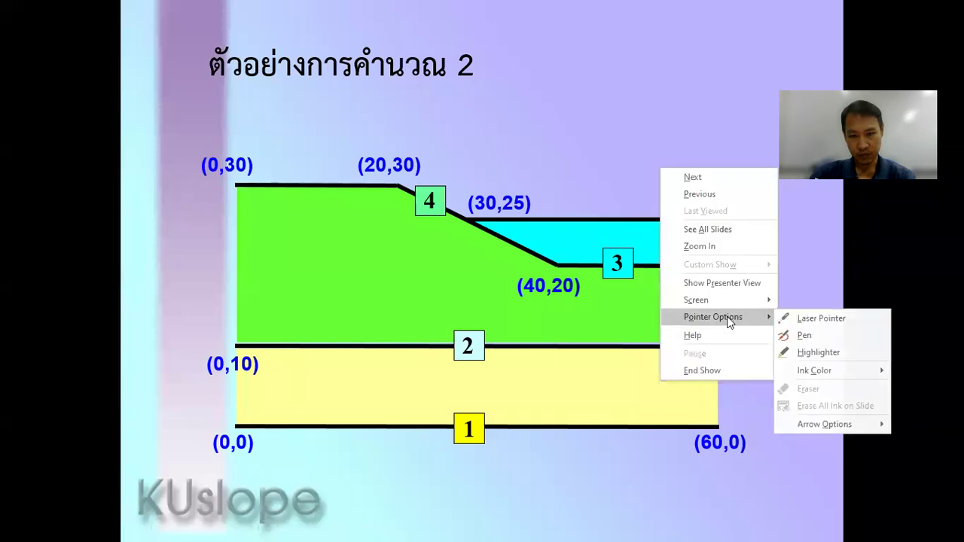
{"action": "left_click", "coordinate": [803, 332]}
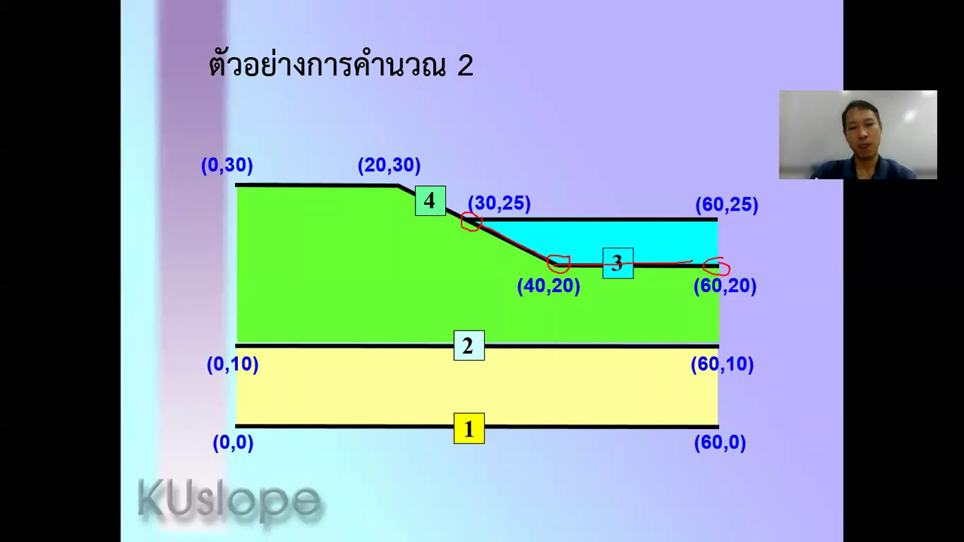
Step: End the slide show, discard the ink annotations and return to KUslope
{"action": "key", "text": "Escape"}
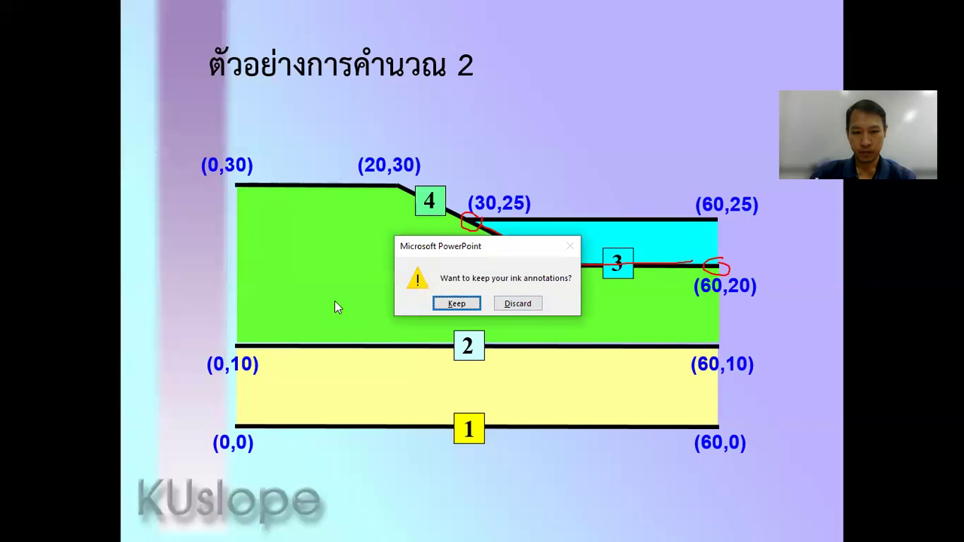
{"action": "left_click", "coordinate": [510, 305]}
{"action": "left_click", "coordinate": [432, 527]}
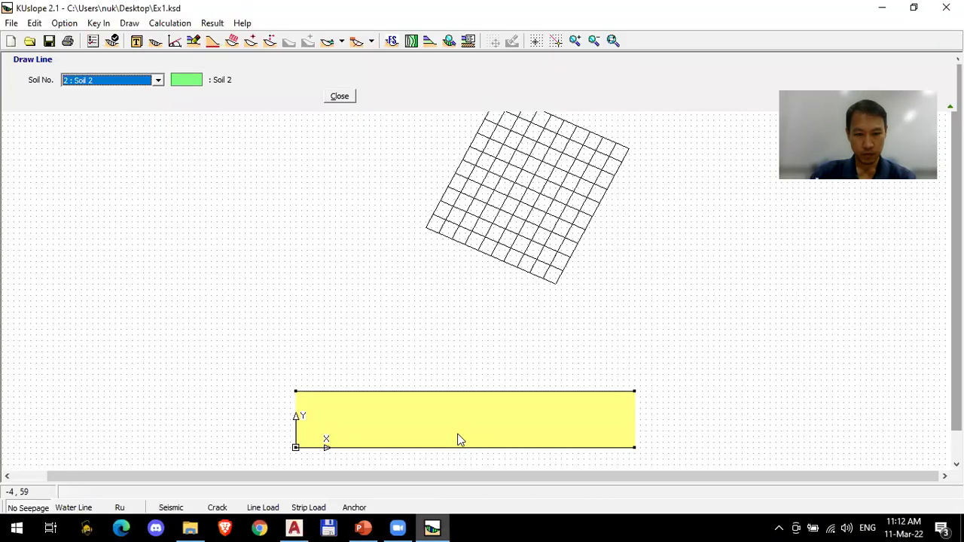
Step: Draw the line for soil 3, water, through (30,25), (40,20) and (60,20)
{"action": "left_click", "coordinate": [160, 80]}
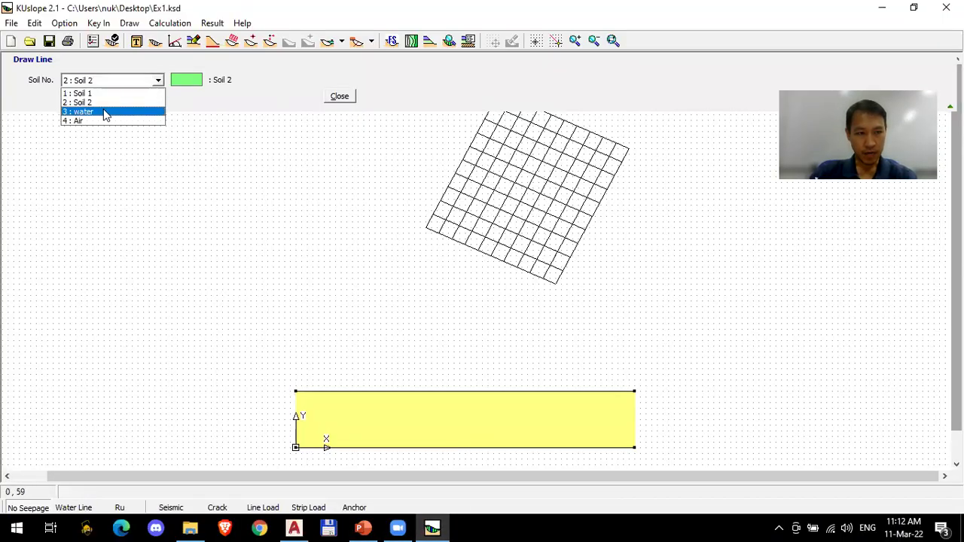
{"action": "left_click", "coordinate": [103, 112]}
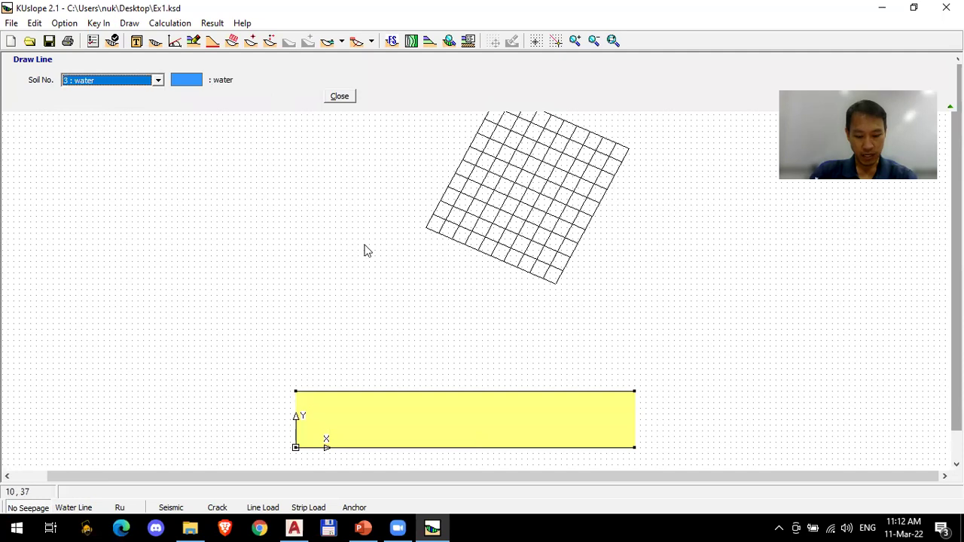
{"action": "left_click", "coordinate": [465, 307]}
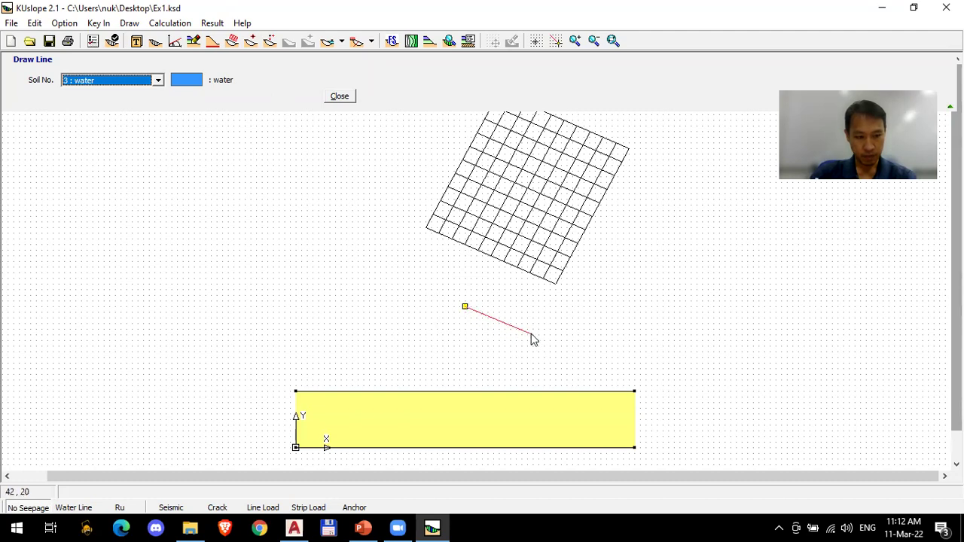
{"action": "left_click", "coordinate": [521, 335]}
{"action": "left_click", "coordinate": [634, 334]}
{"action": "right_click", "coordinate": [657, 273]}
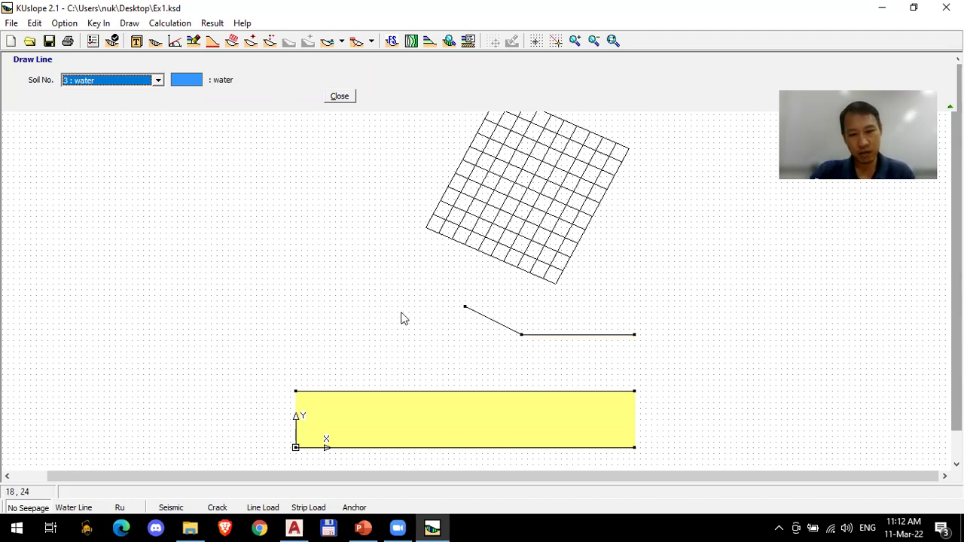
Step: Draw the line for soil 4, Air, through (0,30), (20,30), (30,25) and (60,25)
{"action": "left_click", "coordinate": [157, 80]}
{"action": "left_click", "coordinate": [123, 121]}
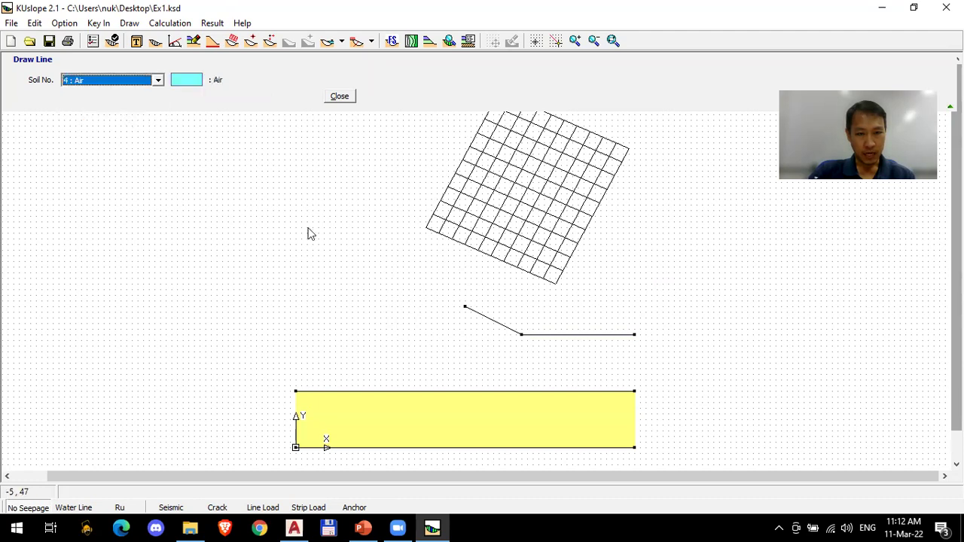
{"action": "left_click", "coordinate": [295, 279]}
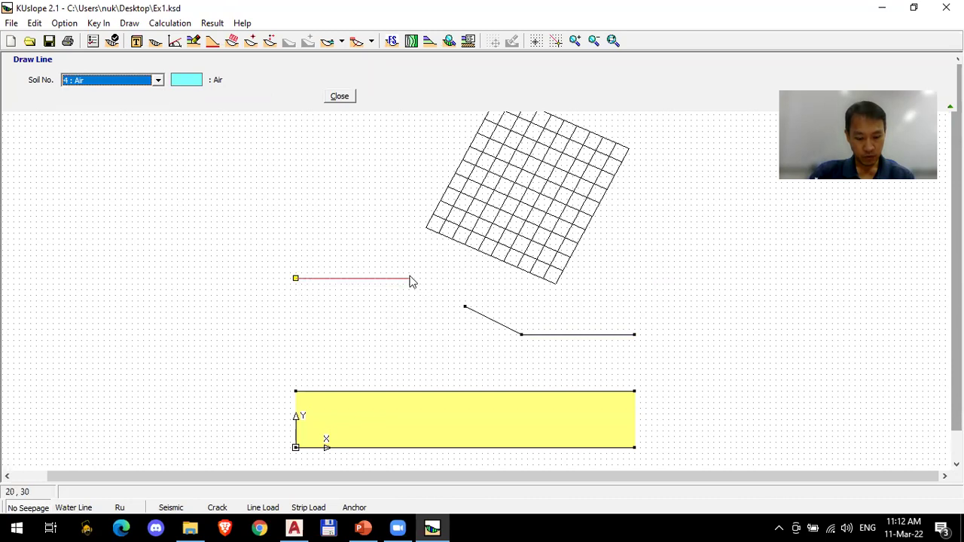
{"action": "left_click", "coordinate": [408, 277]}
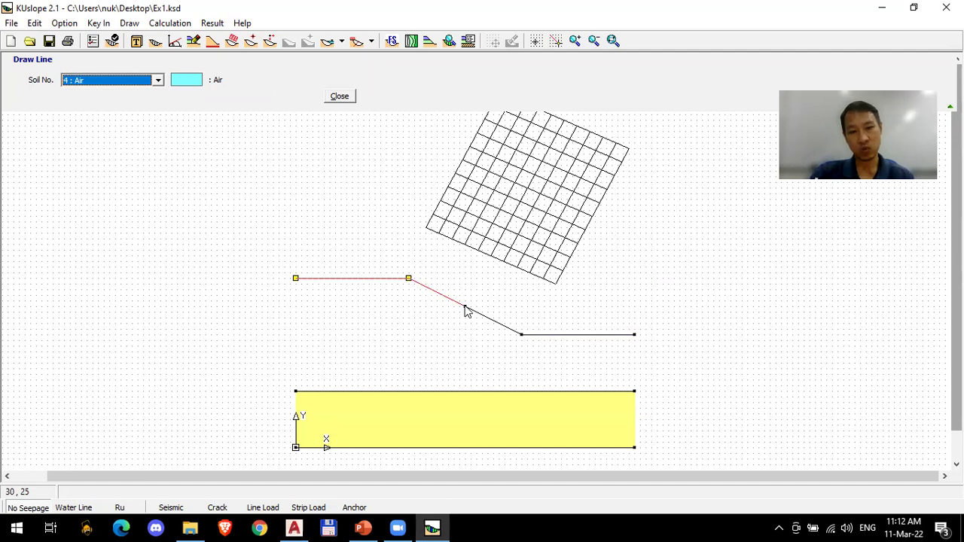
{"action": "left_click", "coordinate": [465, 307]}
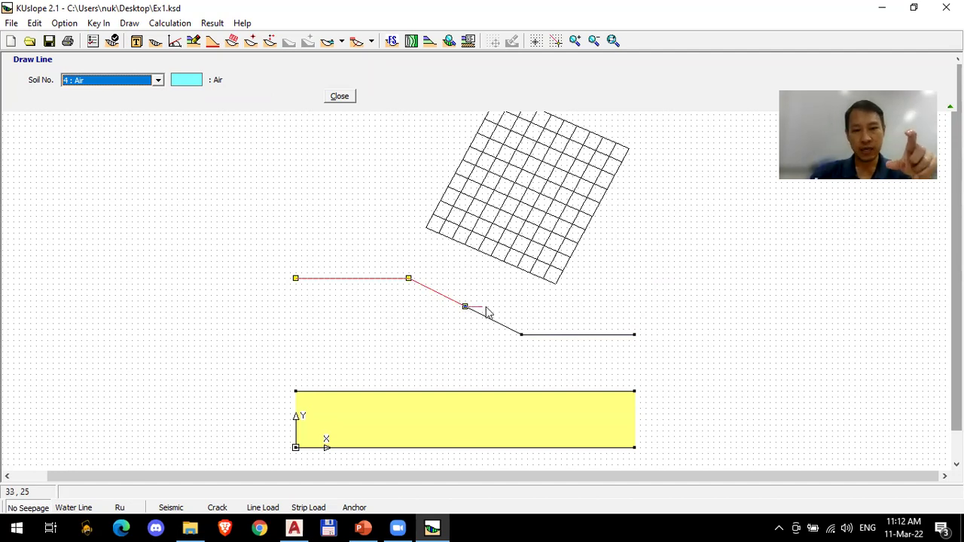
{"action": "left_click", "coordinate": [635, 310]}
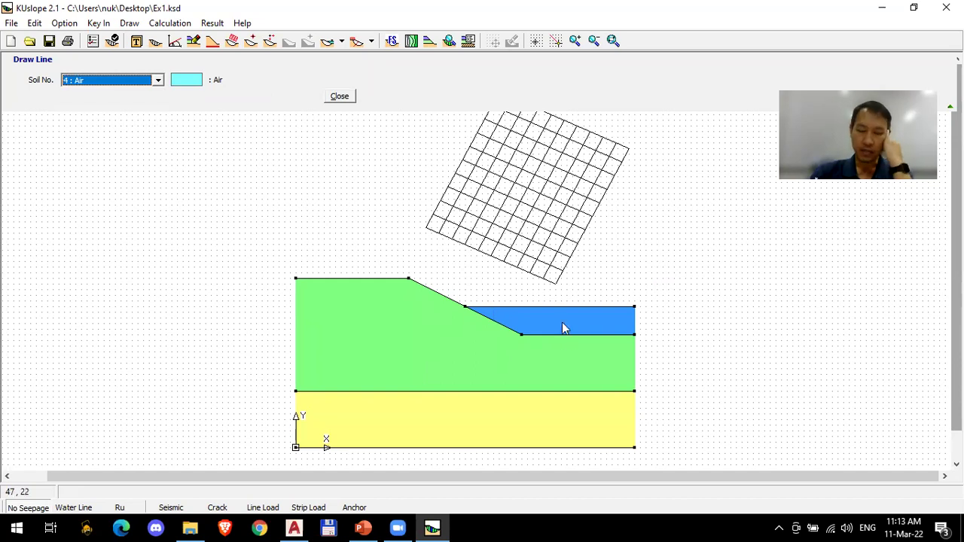
{"action": "left_click", "coordinate": [468, 41]}
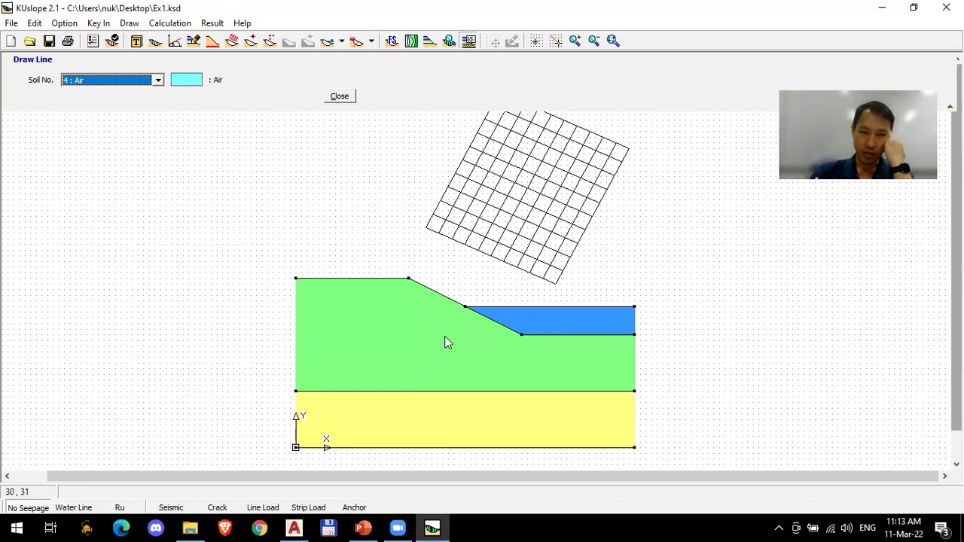
{"action": "left_click", "coordinate": [422, 411]}
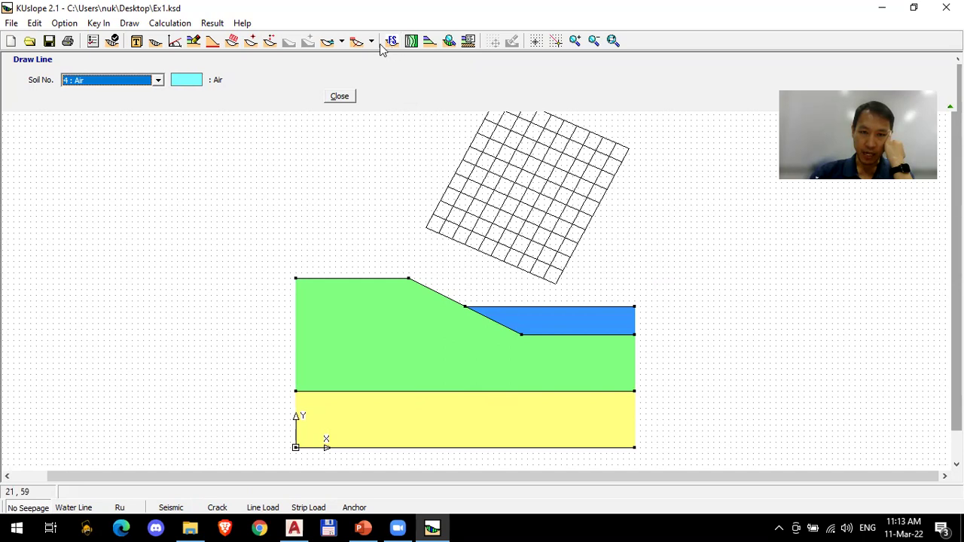
Step: Add a phreatic water line from (0,25) to (60,25) with a water unit weight of 1.0
{"action": "left_click", "coordinate": [342, 42]}
{"action": "left_click", "coordinate": [353, 73]}
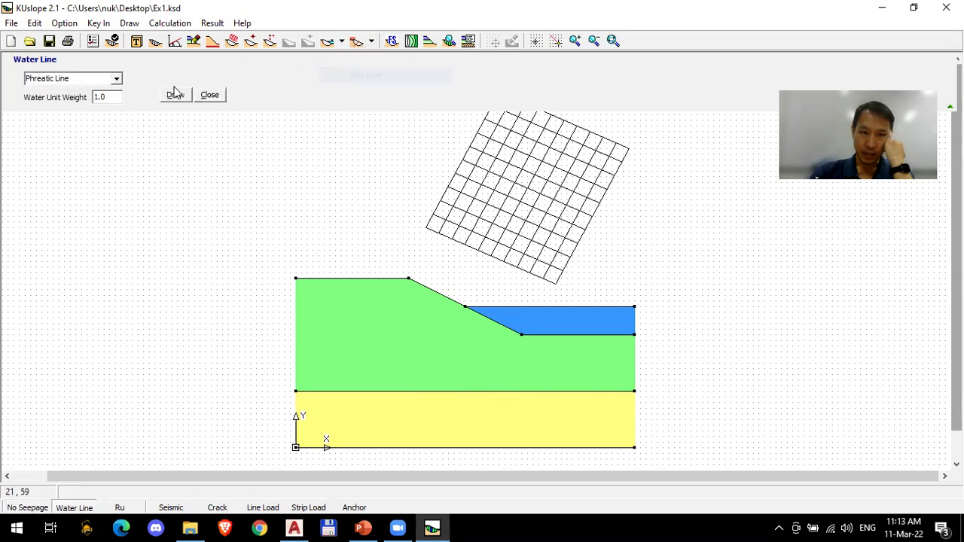
{"action": "left_click", "coordinate": [174, 96]}
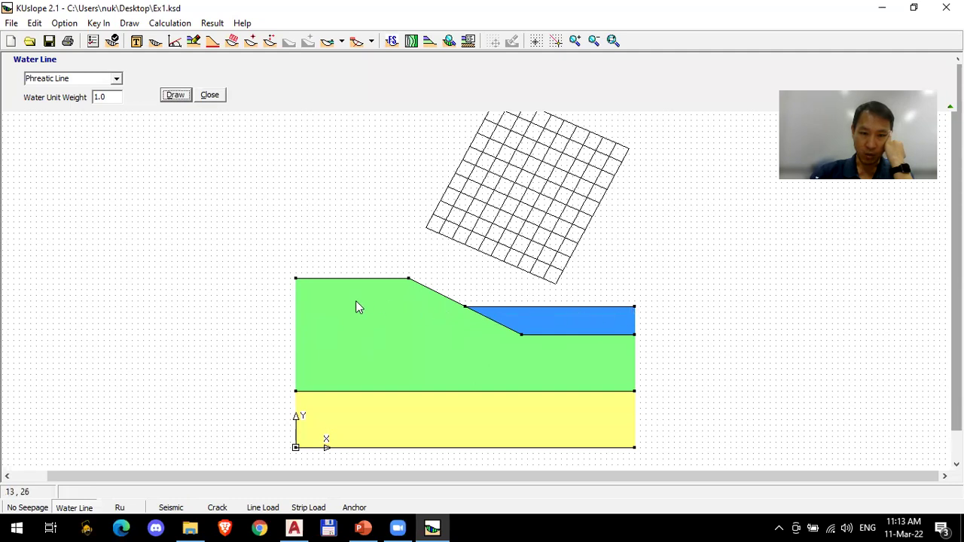
{"action": "left_click", "coordinate": [295, 307]}
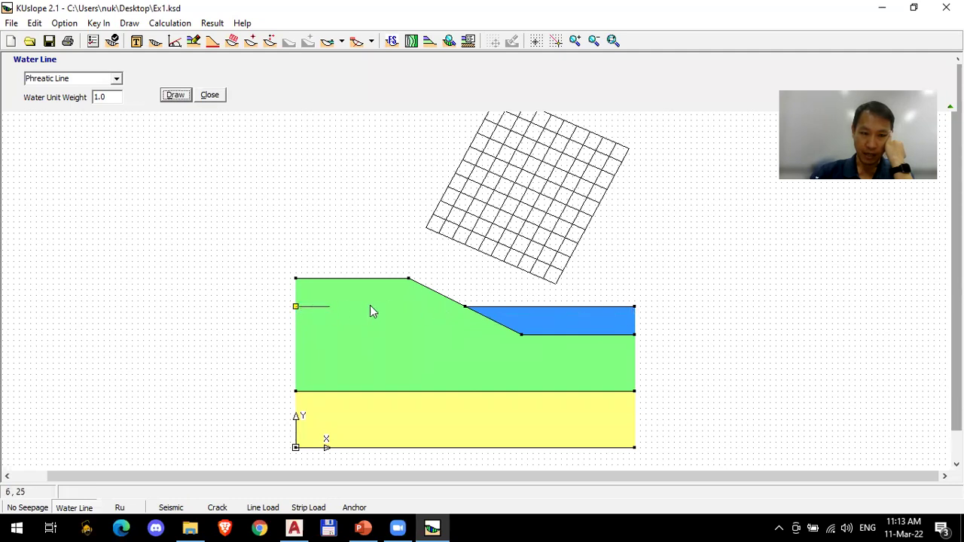
{"action": "left_click", "coordinate": [635, 308]}
{"action": "right_click", "coordinate": [674, 244]}
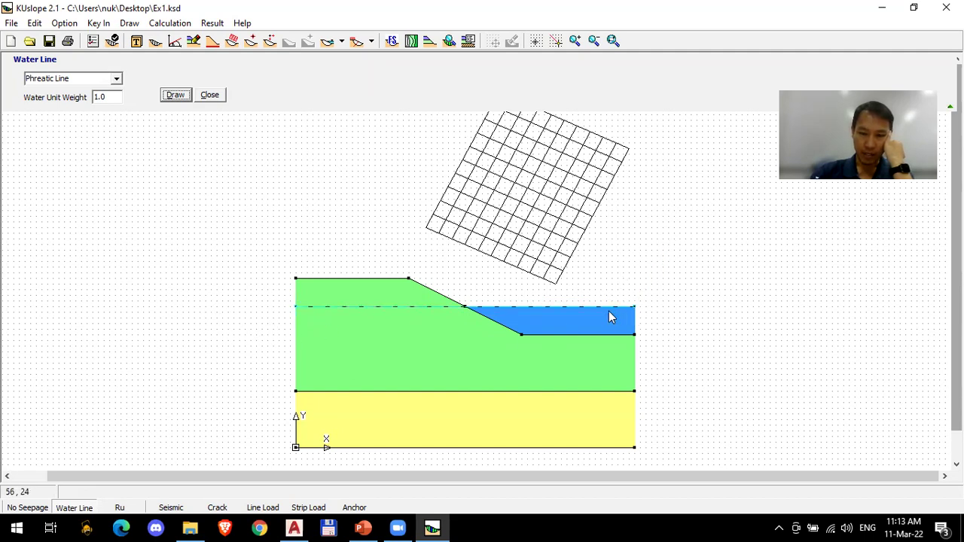
{"action": "left_click", "coordinate": [209, 95]}
Step: Calculate the minimum safety factors by all four methods for the level phreatic line, then close the results
{"action": "left_click", "coordinate": [392, 40]}
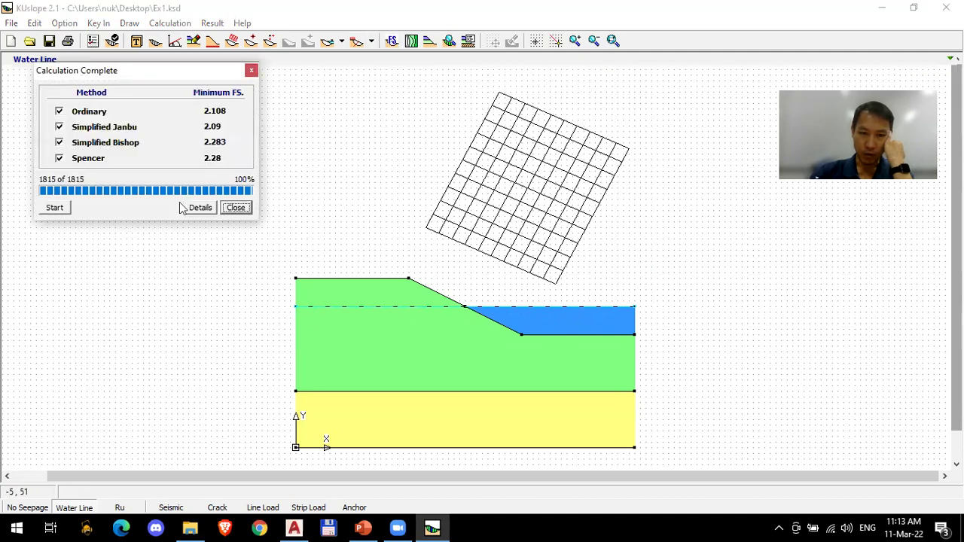
{"action": "left_click", "coordinate": [63, 206]}
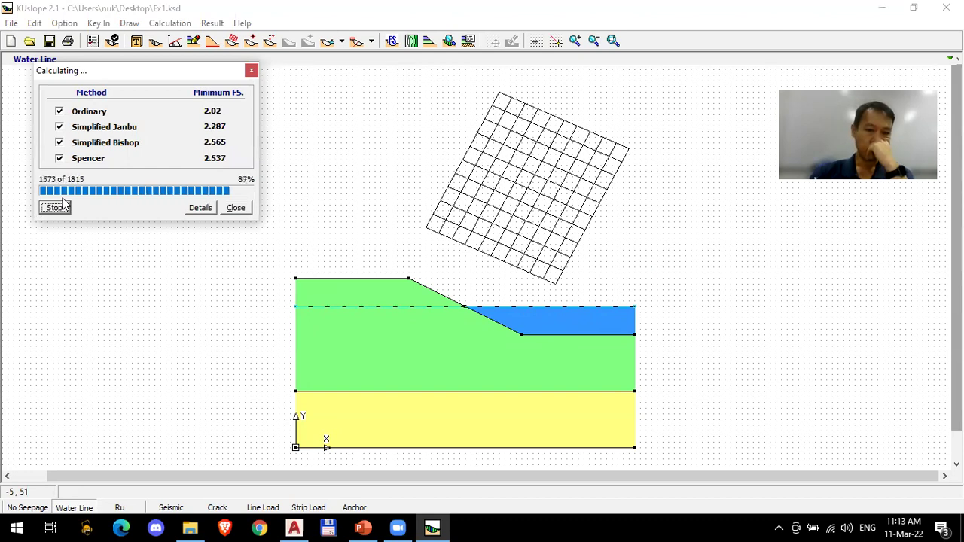
{"action": "left_click", "coordinate": [235, 208]}
{"action": "left_click", "coordinate": [613, 40]}
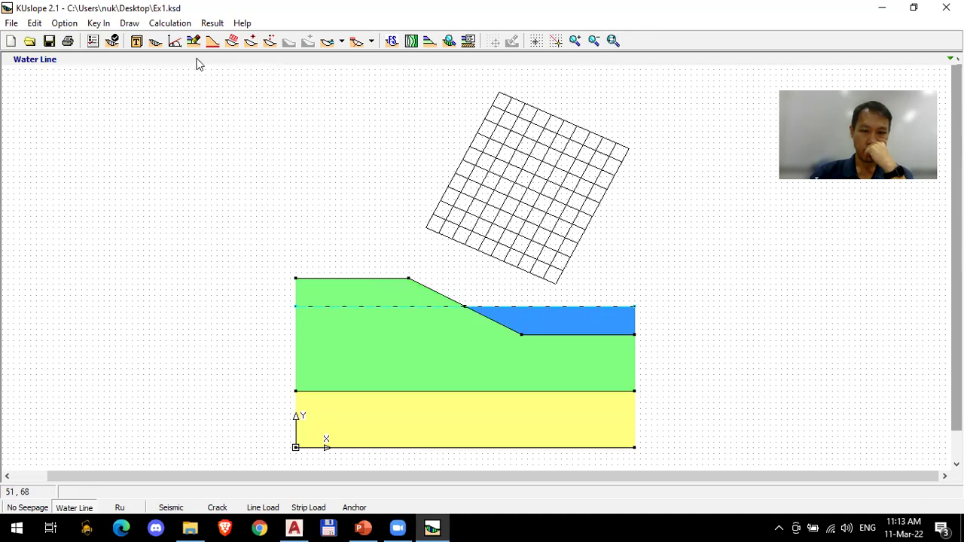
{"action": "left_click", "coordinate": [360, 42]}
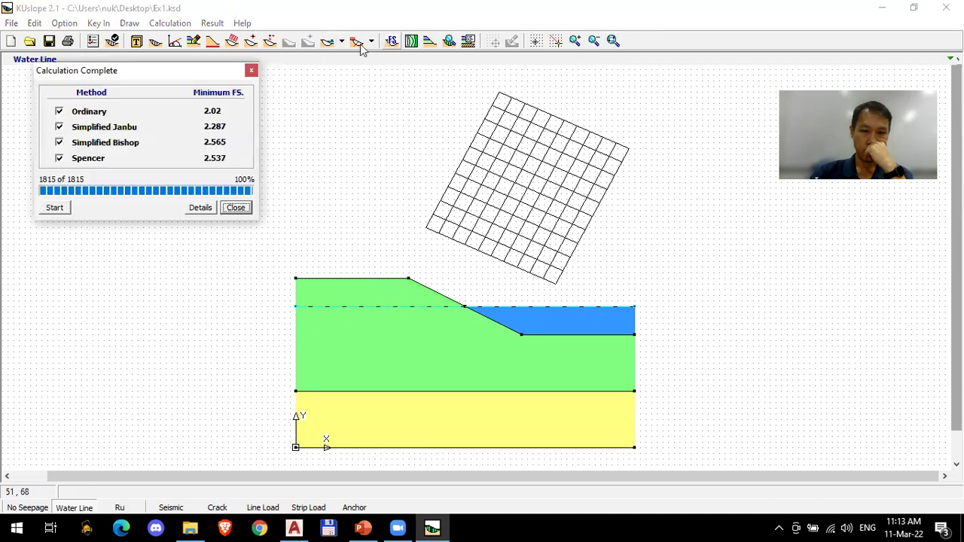
{"action": "left_click", "coordinate": [53, 208]}
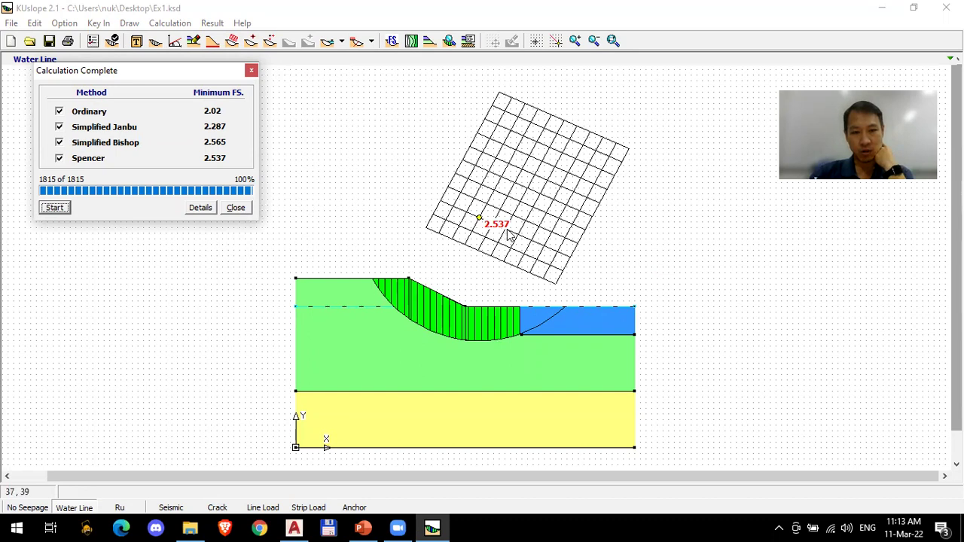
{"action": "left_click", "coordinate": [235, 206]}
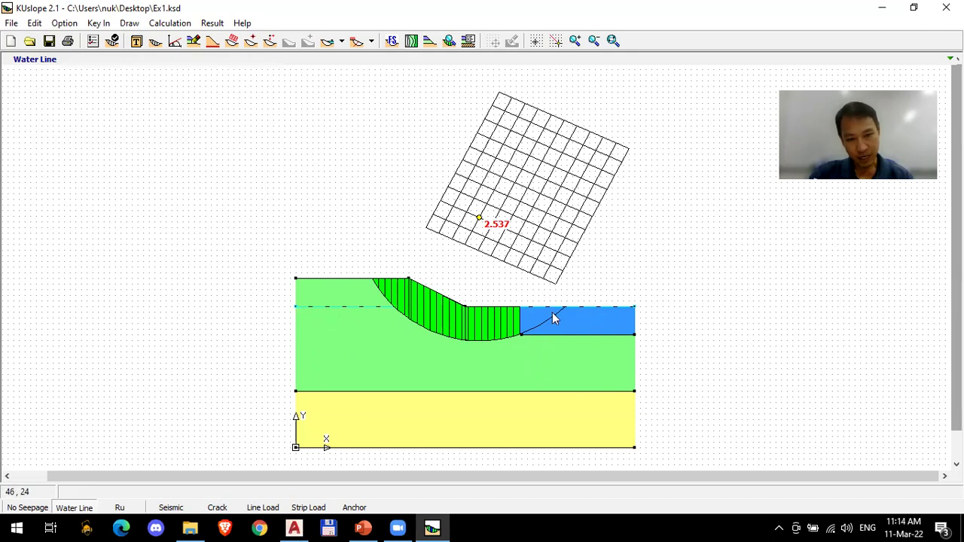
Step: Set the model to No Seepage and calculate the minimum safety factors by all four methods
{"action": "left_click", "coordinate": [32, 509]}
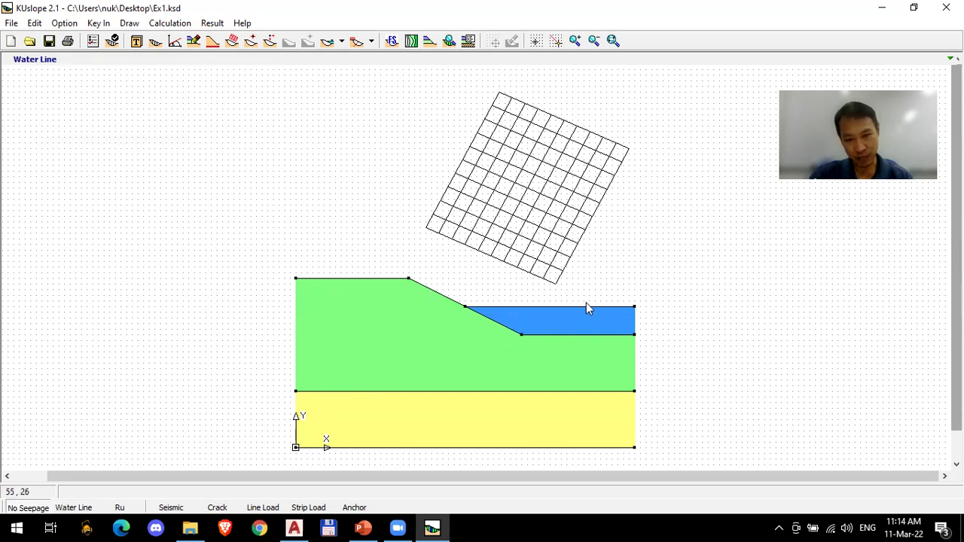
{"action": "left_click", "coordinate": [393, 42]}
{"action": "left_click", "coordinate": [57, 209]}
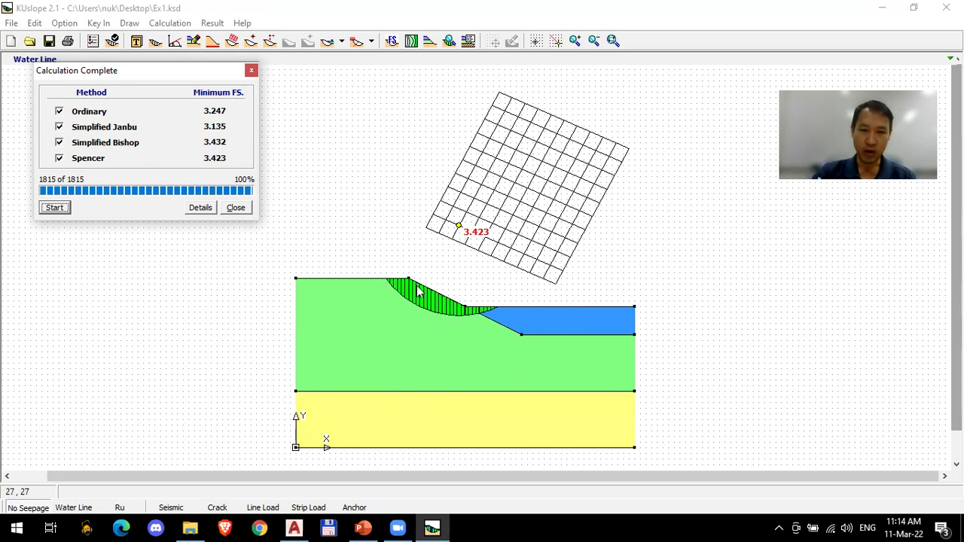
{"action": "left_click", "coordinate": [236, 208]}
Step: Restore the Water Line condition and redraw the phreatic line through (0,30), (20,30), (30,25) and (60,25)
{"action": "left_click", "coordinate": [73, 507]}
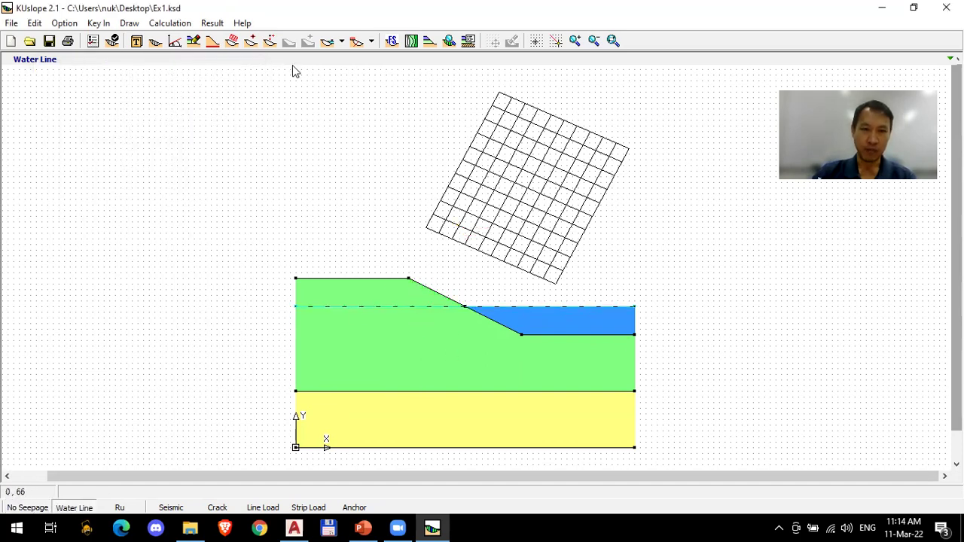
{"action": "left_click", "coordinate": [371, 43]}
{"action": "left_click", "coordinate": [332, 74]}
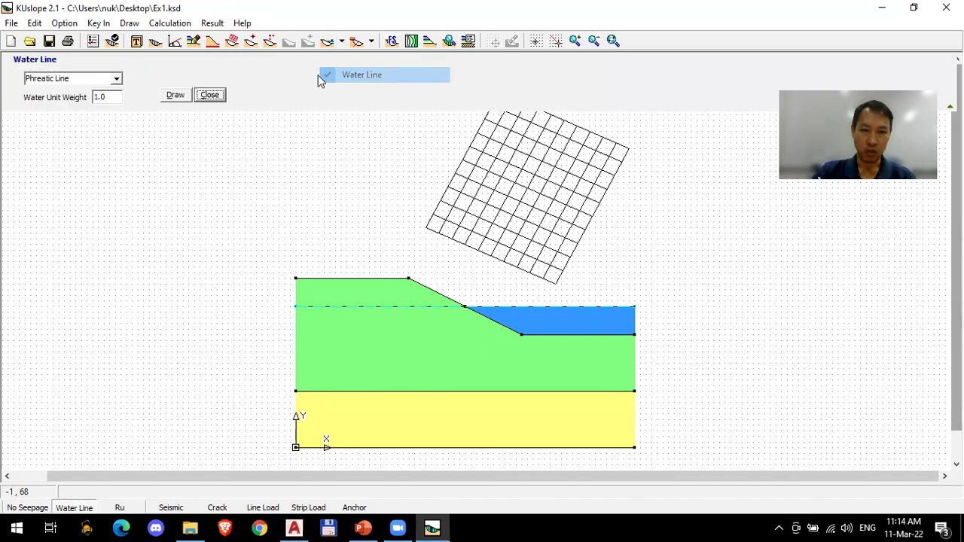
{"action": "left_click", "coordinate": [186, 96]}
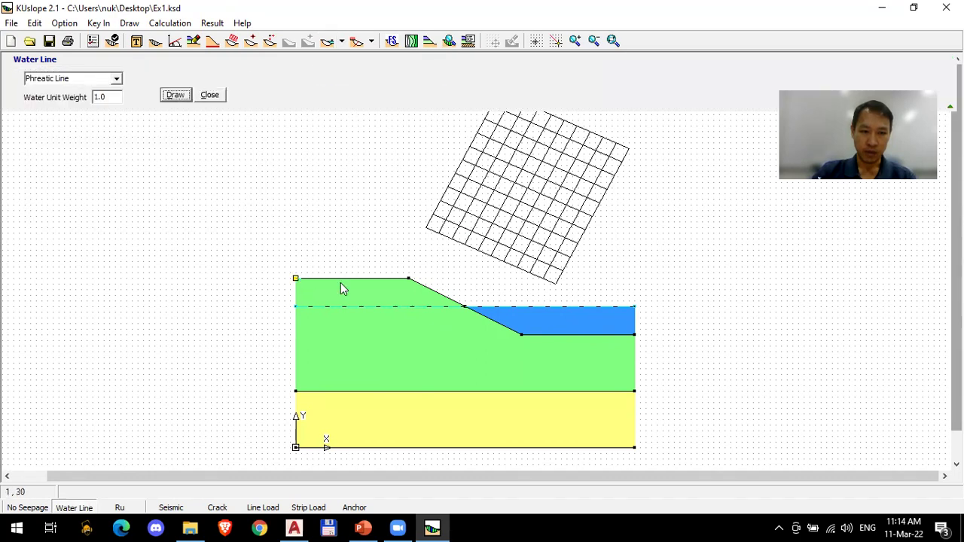
{"action": "left_click", "coordinate": [408, 278]}
{"action": "left_click", "coordinate": [465, 307]}
{"action": "double_click", "coordinate": [634, 307]}
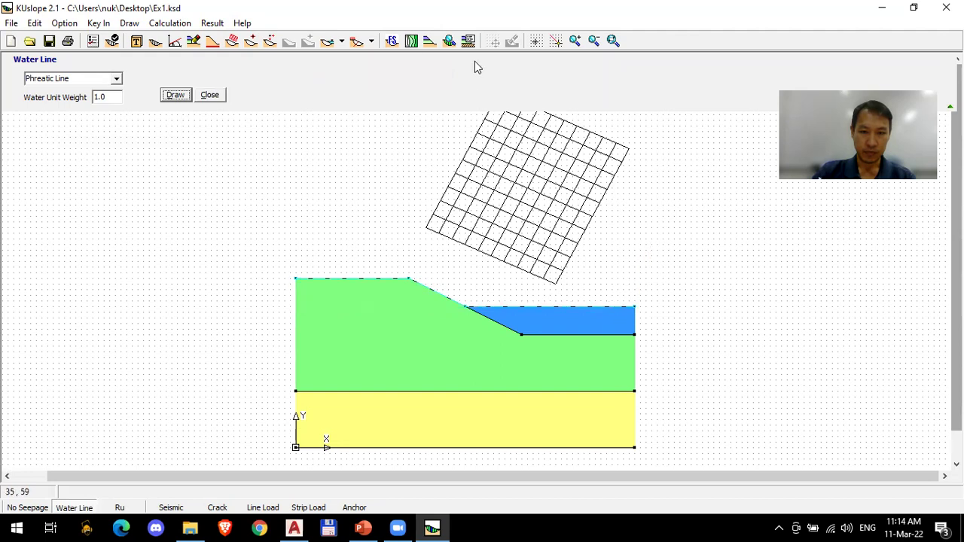
Step: Recalculate the minimum safety factors for the phreatic line following the slope surface and close the results
{"action": "left_click", "coordinate": [392, 41]}
{"action": "left_click", "coordinate": [54, 207]}
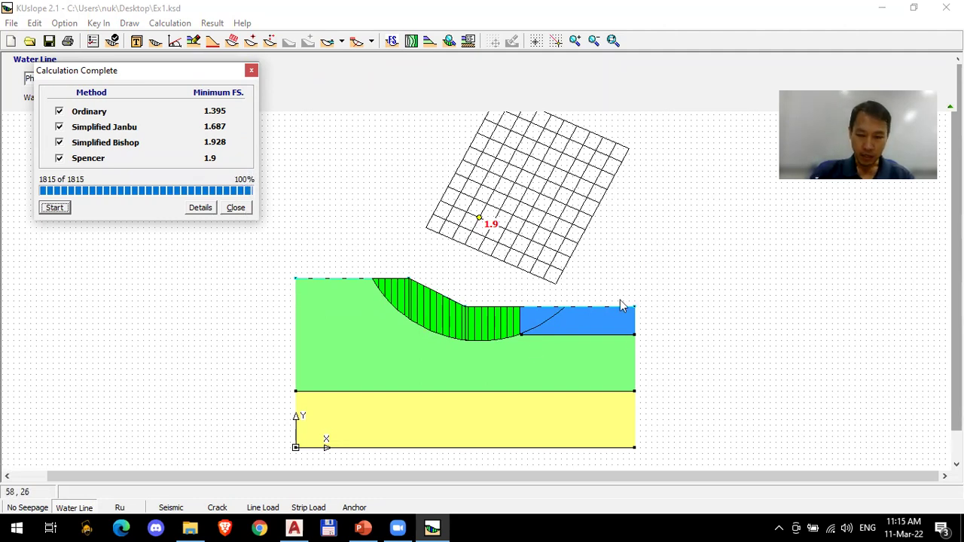
{"action": "left_click", "coordinate": [235, 208]}
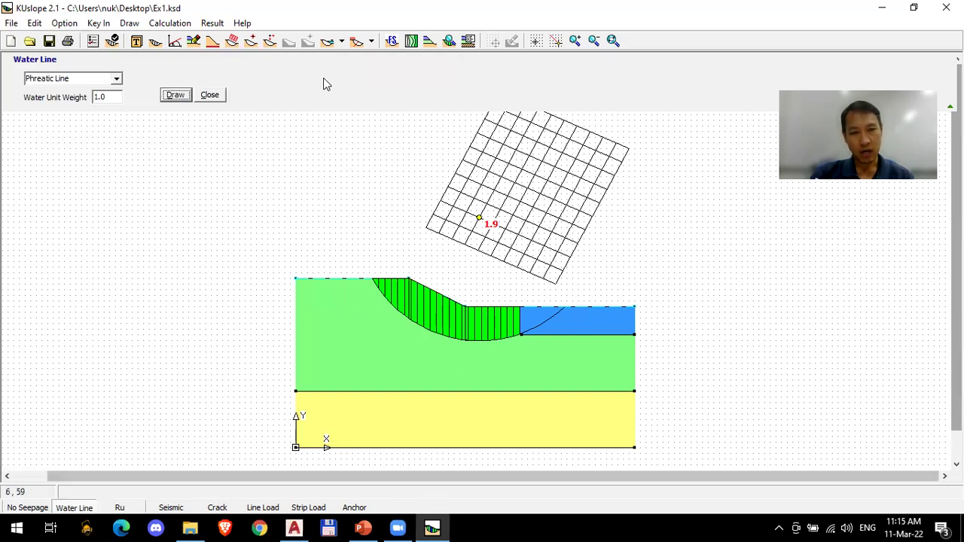
Step: Add a seismic load with a horizontal coefficient kh of 0.1
{"action": "left_click", "coordinate": [371, 41]}
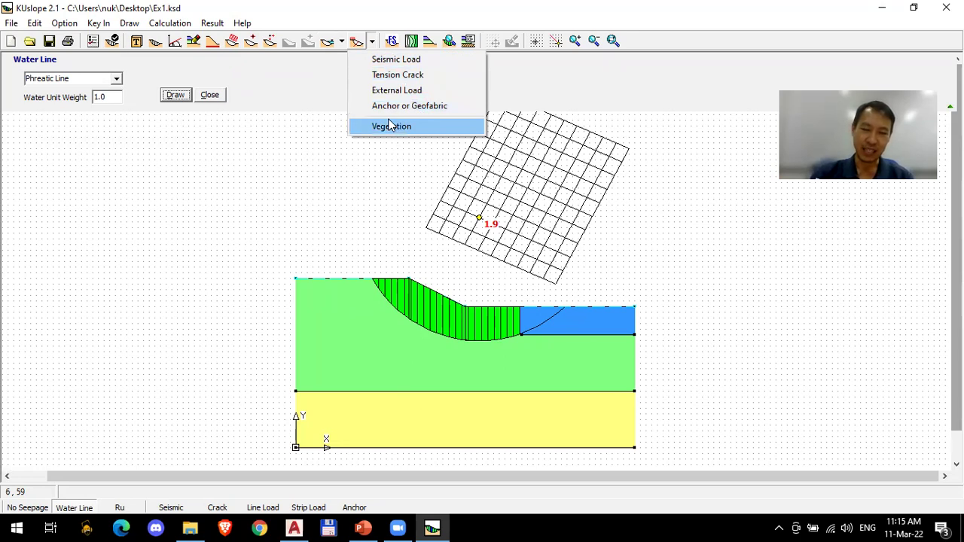
{"action": "left_click", "coordinate": [413, 61]}
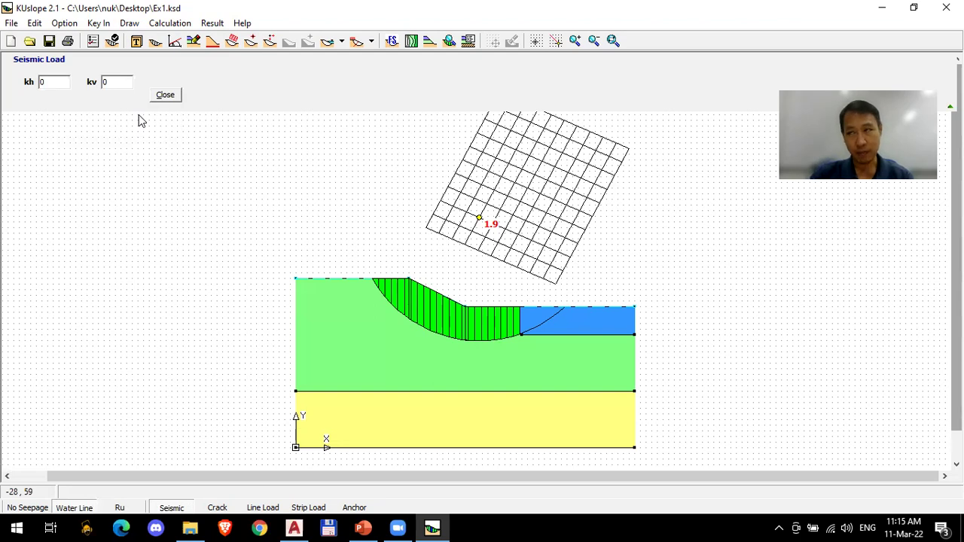
{"action": "double_click", "coordinate": [62, 84]}
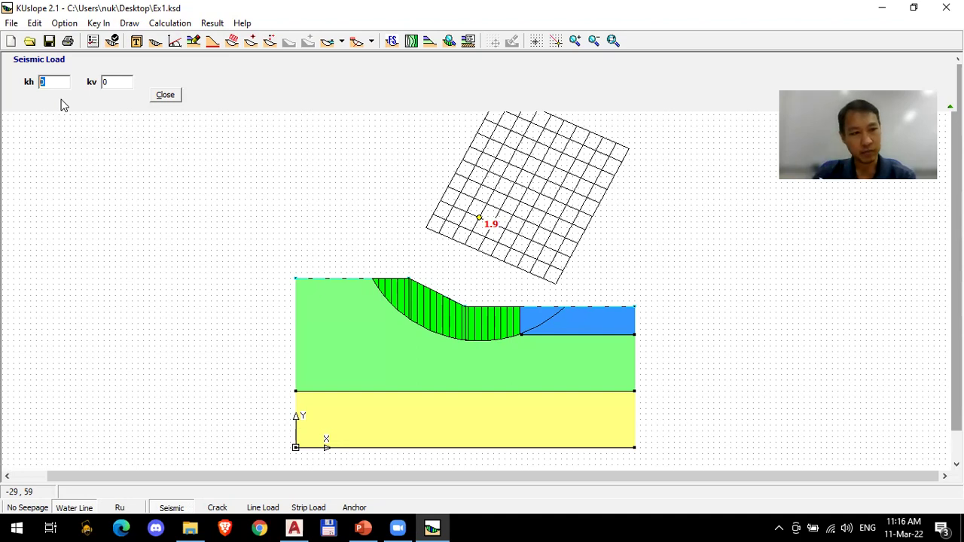
{"action": "type", "text": ".1"}
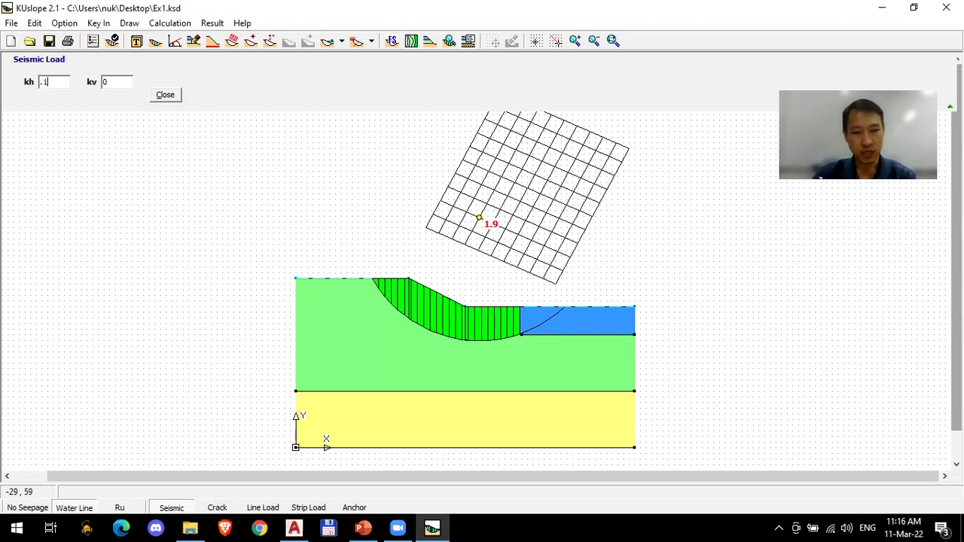
{"action": "left_click", "coordinate": [163, 96]}
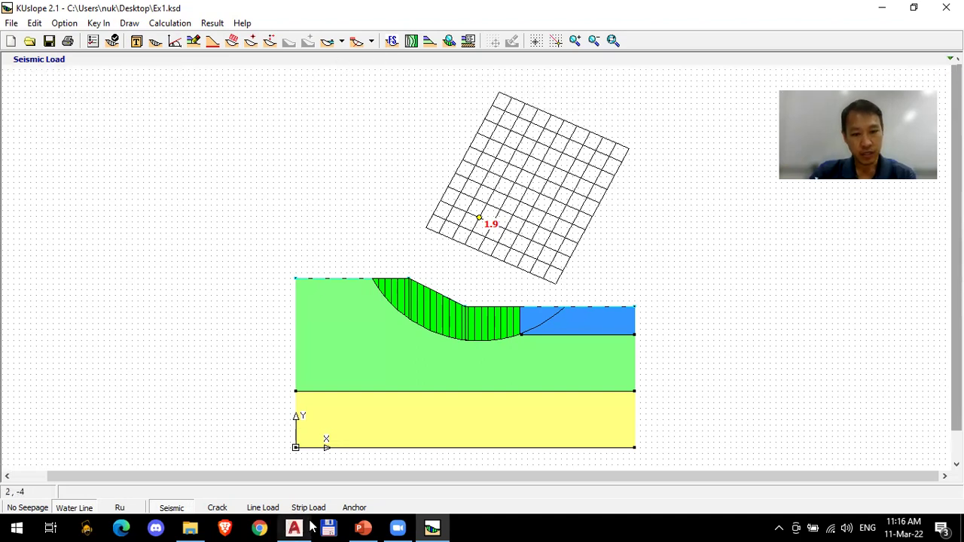
Step: Switch to PowerPoint, show the Seismic Load slide 68 full screen and return to KUslope
{"action": "left_click", "coordinate": [363, 528]}
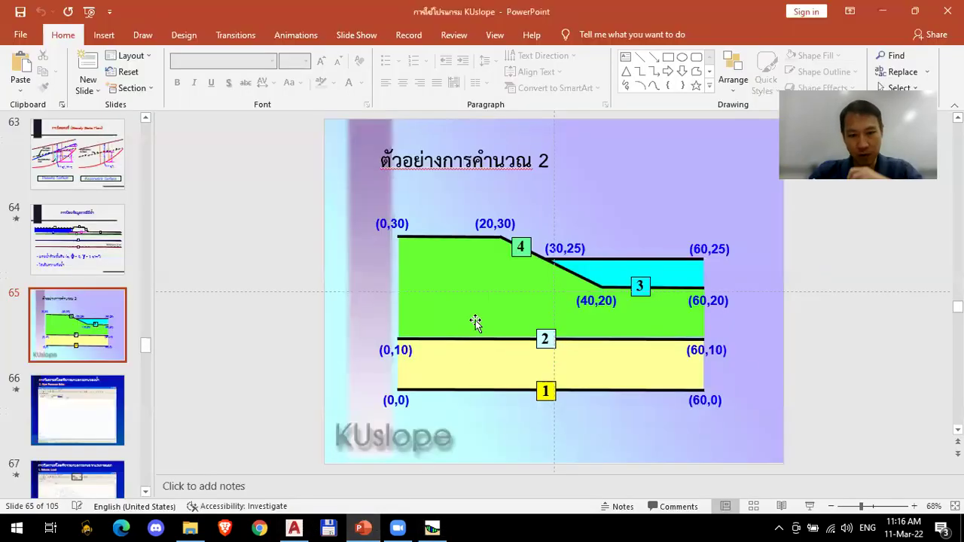
{"action": "left_click", "coordinate": [752, 506]}
{"action": "scroll", "coordinate": [576, 326], "scroll_direction": "down", "scroll_amount": 3}
{"action": "left_click", "coordinate": [426, 277]}
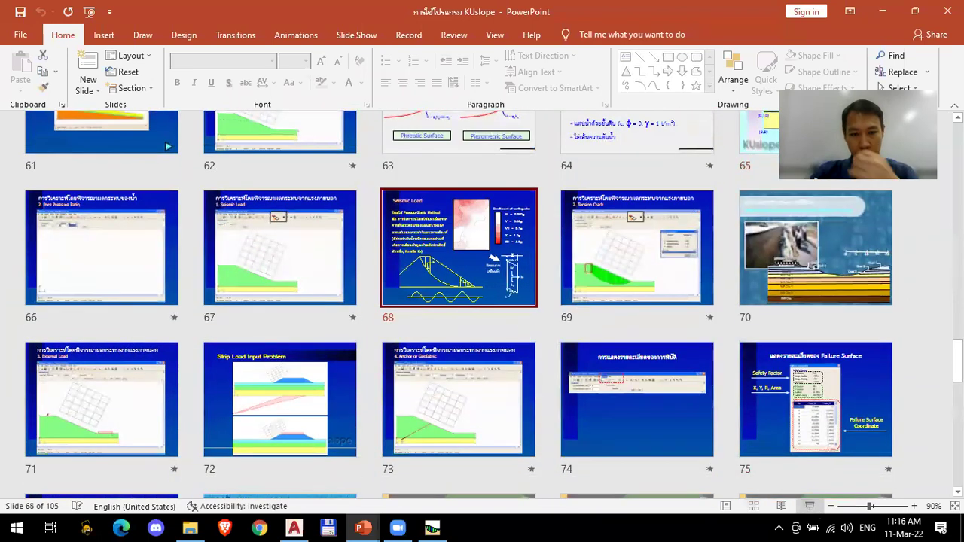
{"action": "key", "text": "shift+F5"}
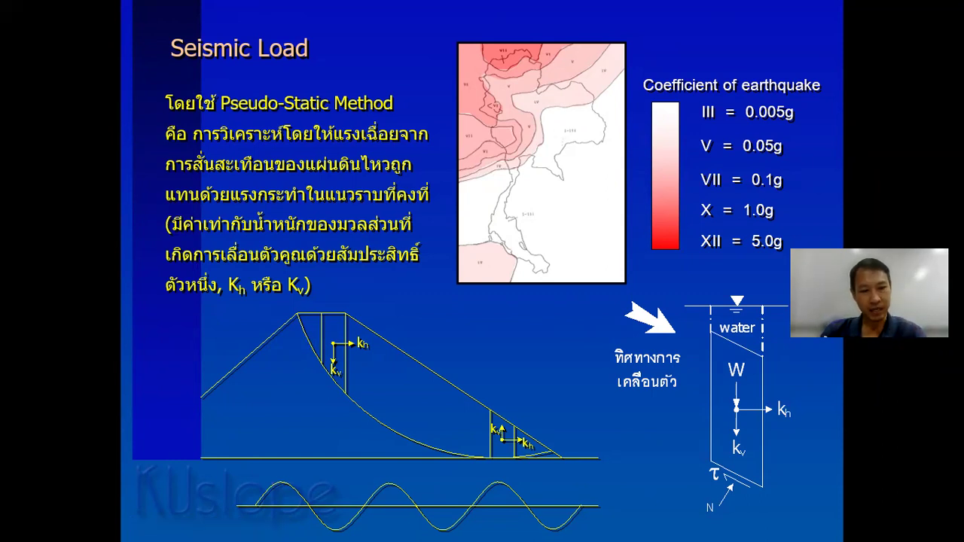
{"action": "key", "text": "Escape"}
{"action": "key", "text": "alt+Tab"}
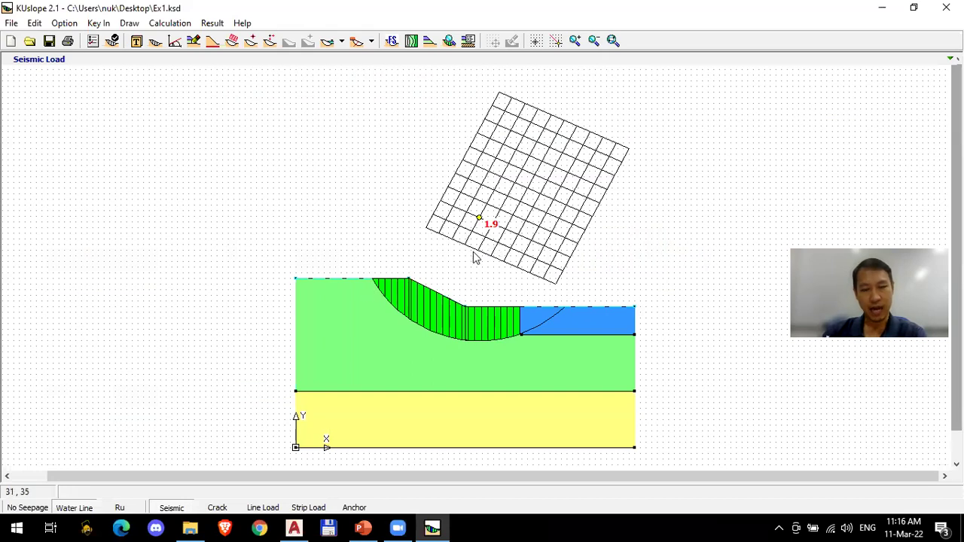
Step: Calculate the minimum safety factors by all four methods with the seismic load applied and close the results
{"action": "left_click", "coordinate": [391, 40]}
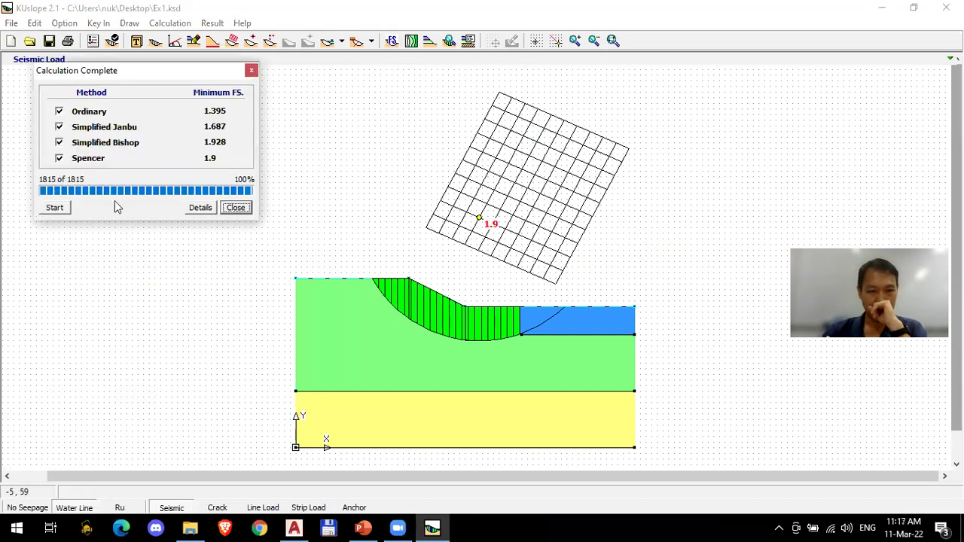
{"action": "left_click", "coordinate": [55, 207]}
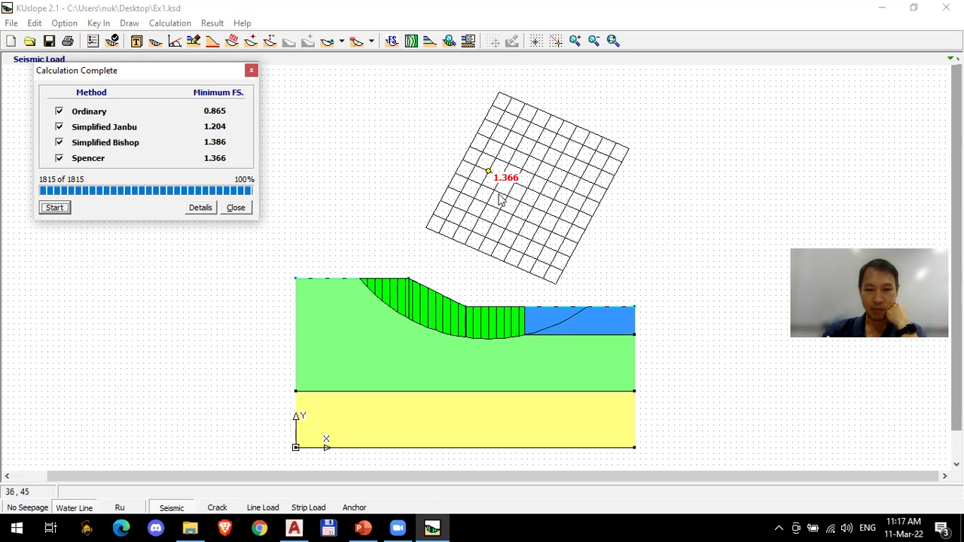
{"action": "left_click", "coordinate": [238, 209]}
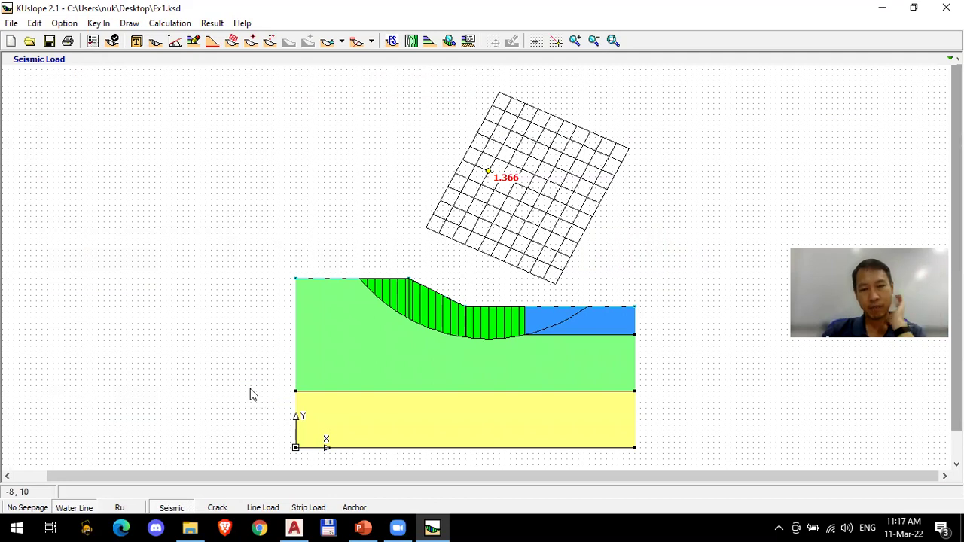
Step: Deactivate the seismic load, recalculate the minimum safety factors and close the results
{"action": "left_click", "coordinate": [181, 509]}
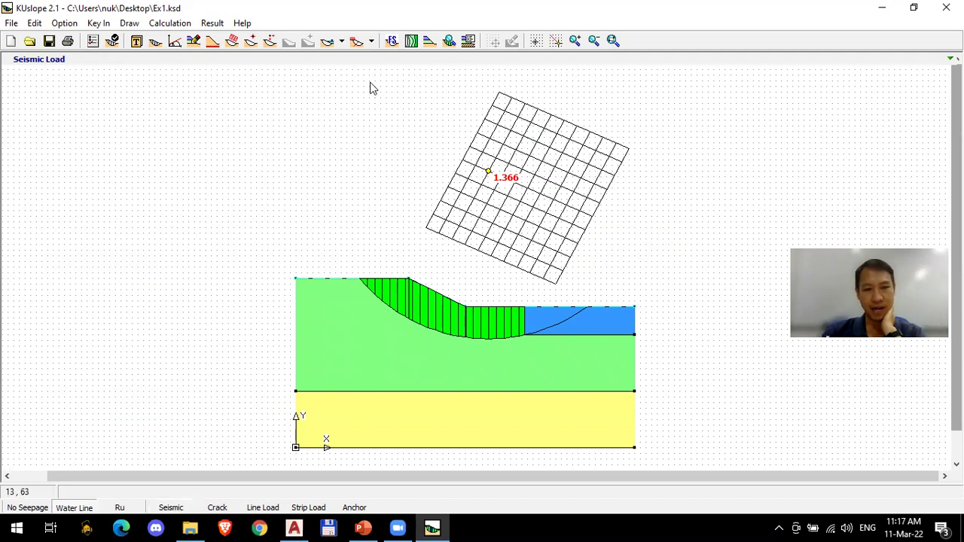
{"action": "left_click", "coordinate": [392, 43]}
{"action": "left_click", "coordinate": [53, 208]}
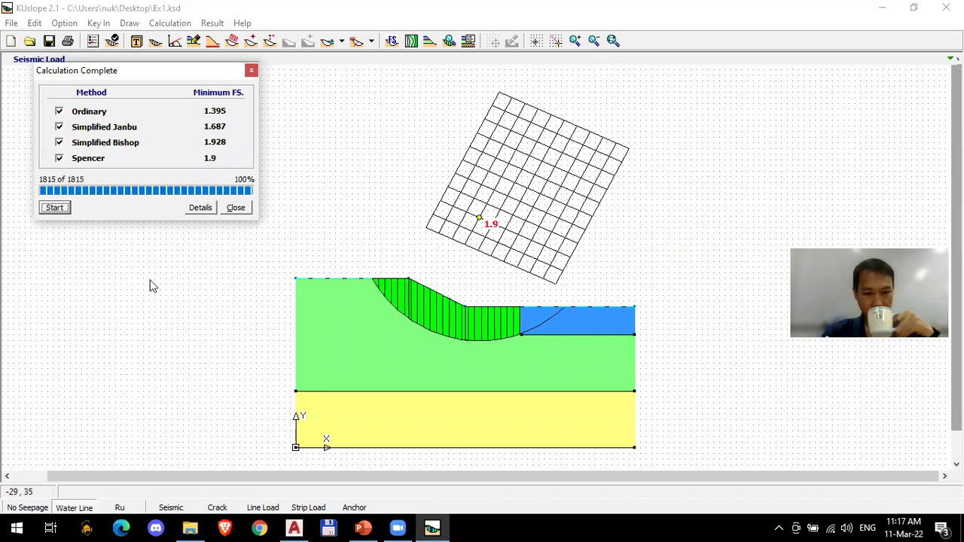
{"action": "left_click", "coordinate": [236, 208]}
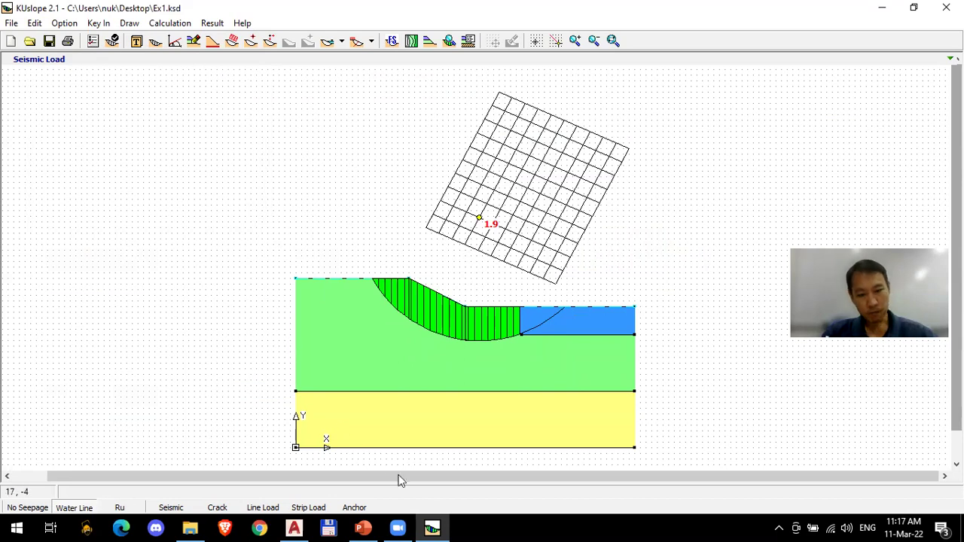
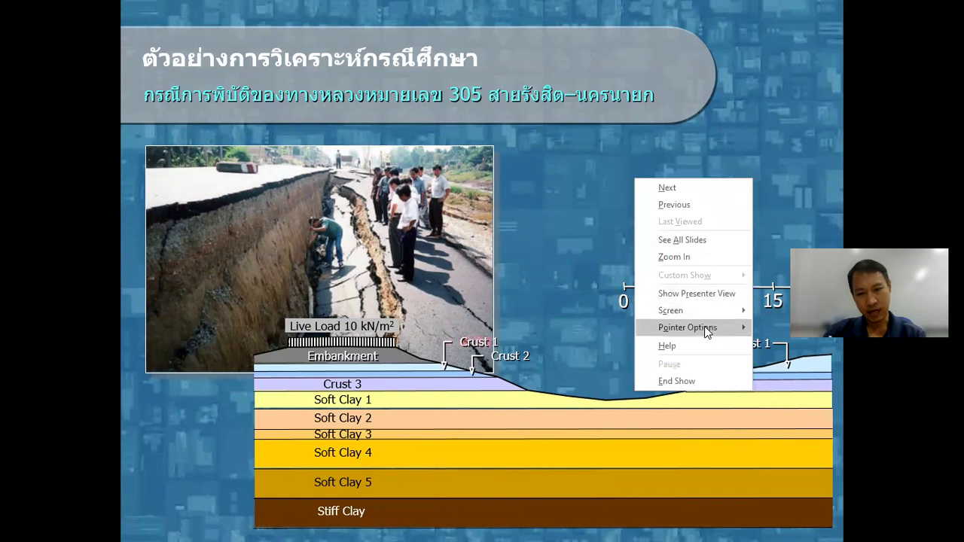
Step: Sketch the slip surface in red ink on the case-study slide, from the embankment through the soft clay to the channel bottom
{"action": "mouse_move", "coordinate": [722, 324]}
{"action": "left_click", "coordinate": [776, 347]}
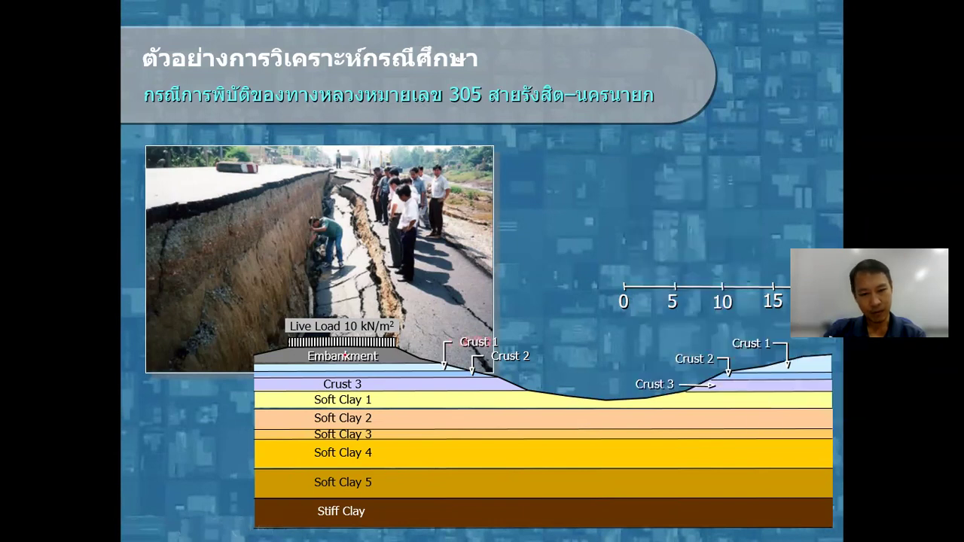
{"action": "mouse_move", "coordinate": [401, 411]}
{"action": "left_mouse_down"}
{"action": "mouse_move", "coordinate": [486, 435]}
{"action": "mouse_move", "coordinate": [552, 435]}
{"action": "mouse_move", "coordinate": [602, 412]}
{"action": "left_mouse_up"}
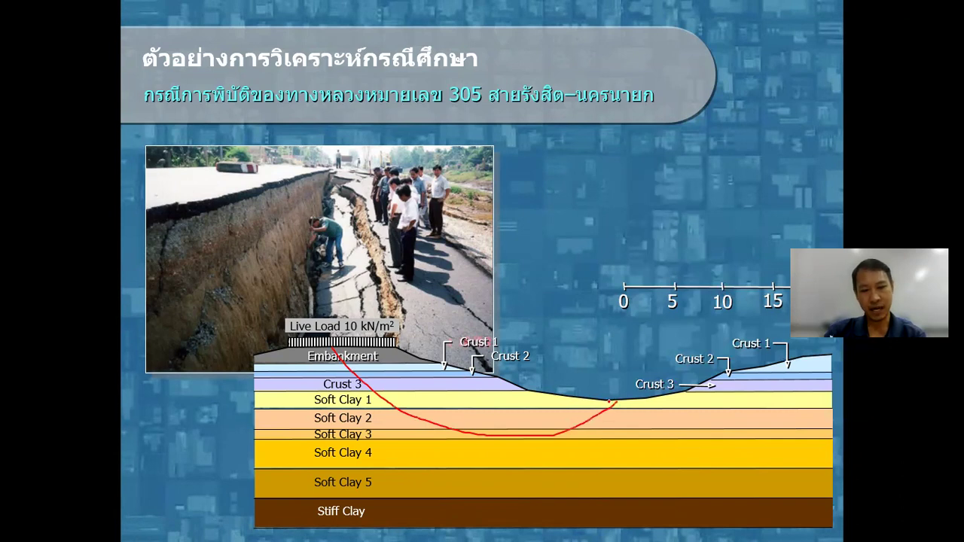
{"action": "mouse_move", "coordinate": [577, 417]}
{"action": "left_mouse_down"}
{"action": "mouse_move", "coordinate": [485, 434]}
{"action": "mouse_move", "coordinate": [391, 412]}
{"action": "left_mouse_up"}
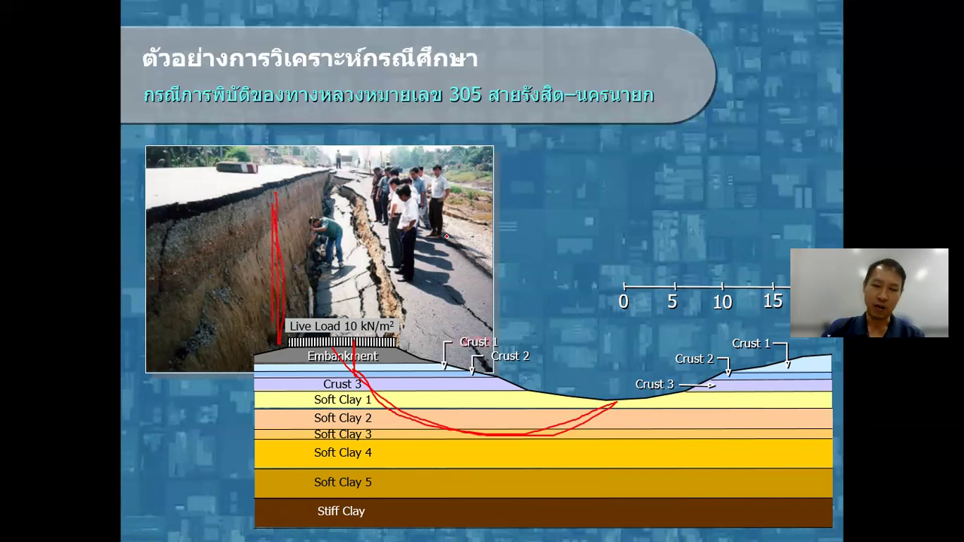
{"action": "right_click", "coordinate": [707, 218]}
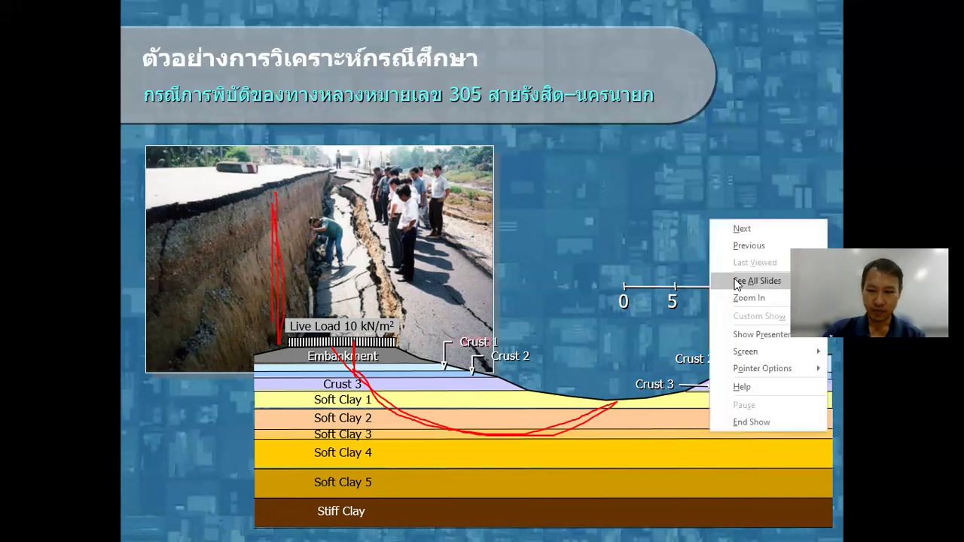
{"action": "mouse_move", "coordinate": [761, 368]}
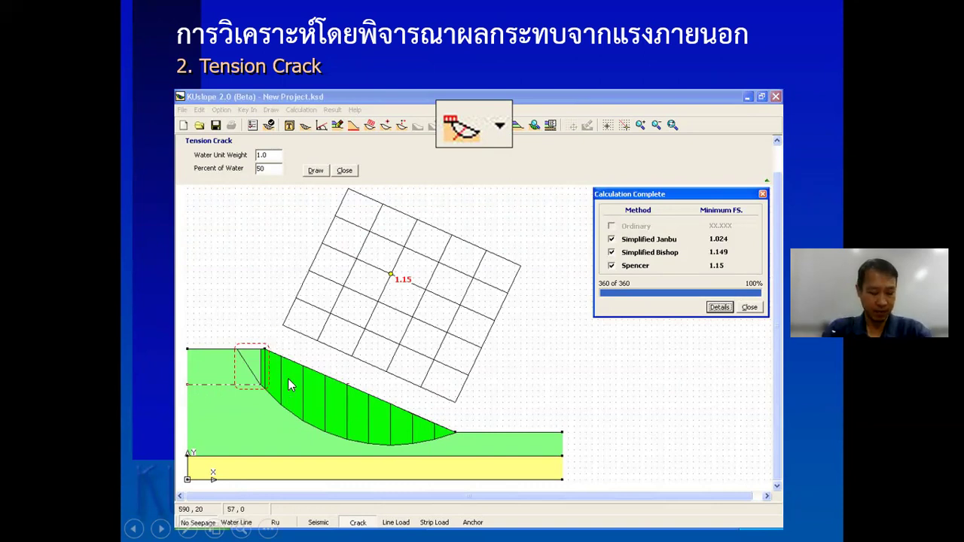
Step: Switch back to KUslope and draw a horizontal tension crack line at about y = 26, with water unit weight 1.0 and 0 percent water
{"action": "key", "text": "Escape"}
{"action": "left_click", "coordinate": [518, 303]}
{"action": "left_click", "coordinate": [434, 528]}
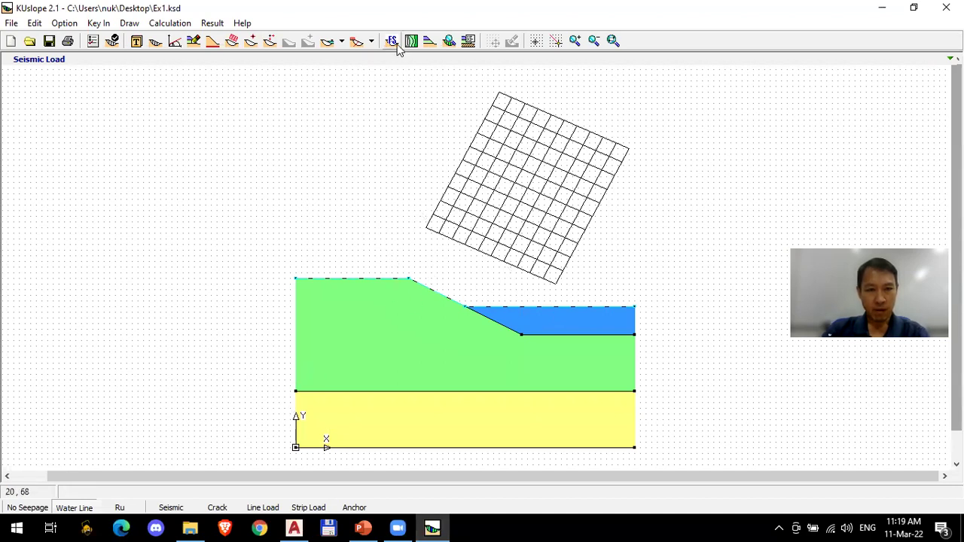
{"action": "left_click", "coordinate": [372, 43]}
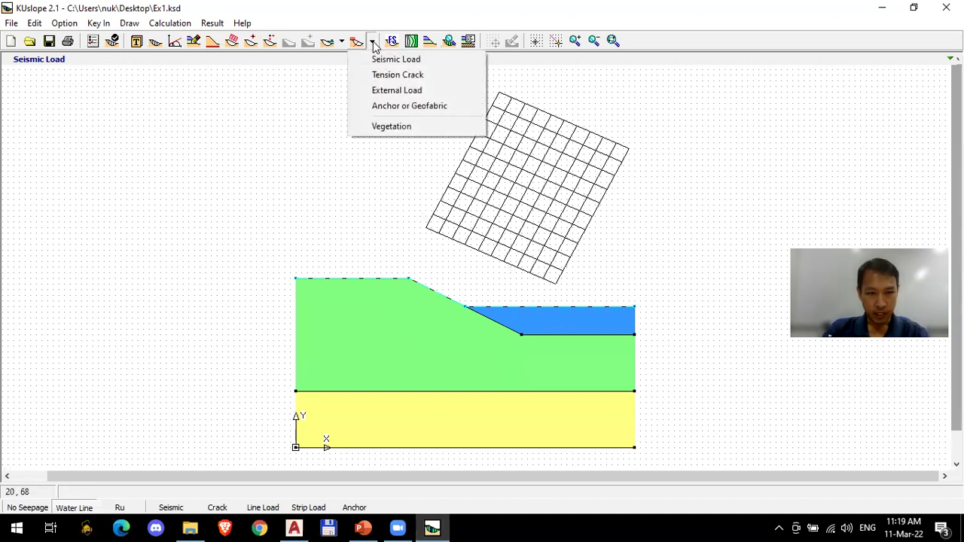
{"action": "left_click", "coordinate": [391, 77]}
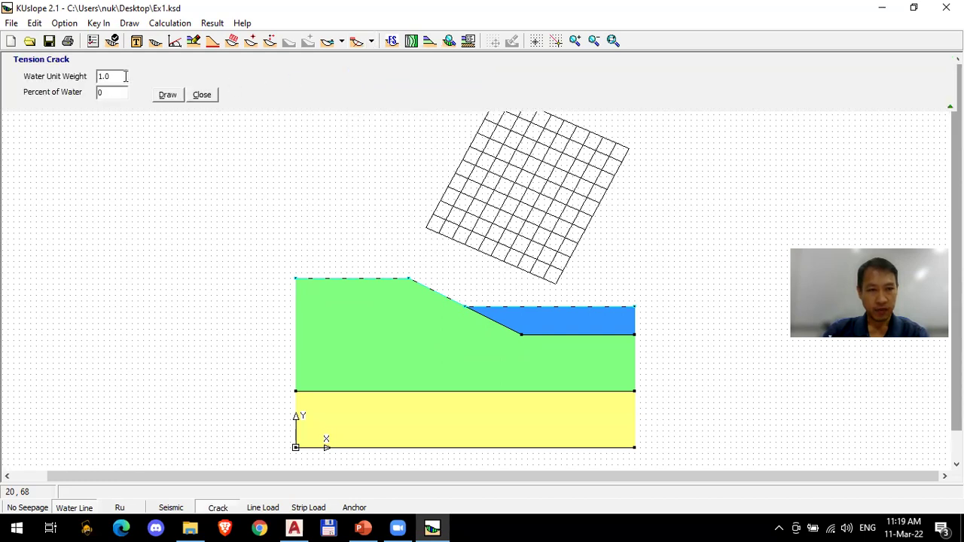
{"action": "left_click_drag", "start_coordinate": [115, 76], "coordinate": [95, 76]}
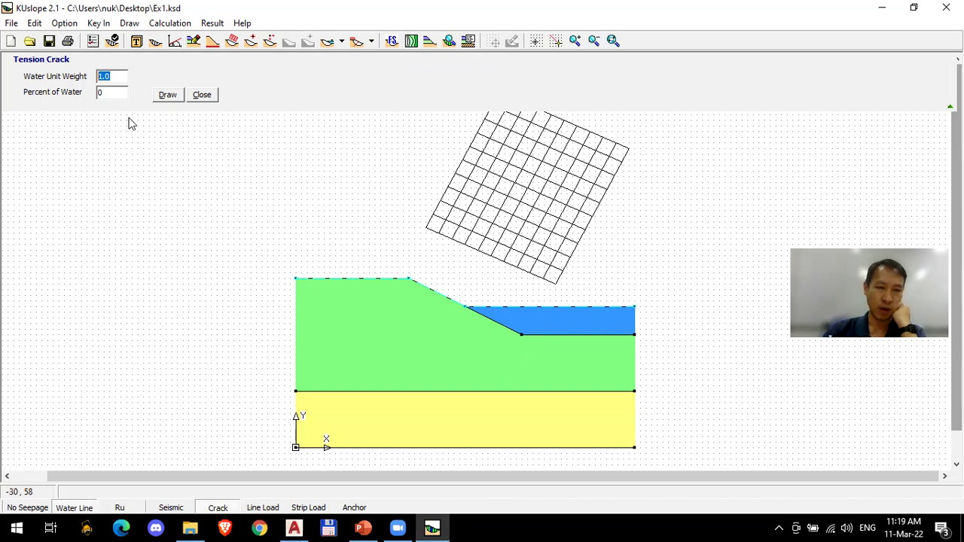
{"action": "key", "text": "Tab"}
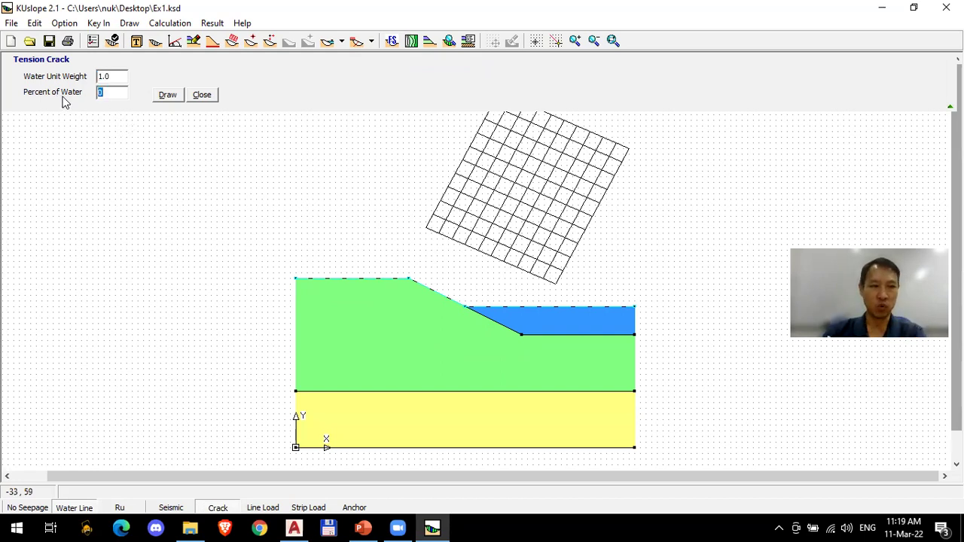
{"action": "left_click", "coordinate": [165, 95]}
{"action": "left_click", "coordinate": [296, 301]}
{"action": "left_click", "coordinate": [449, 300]}
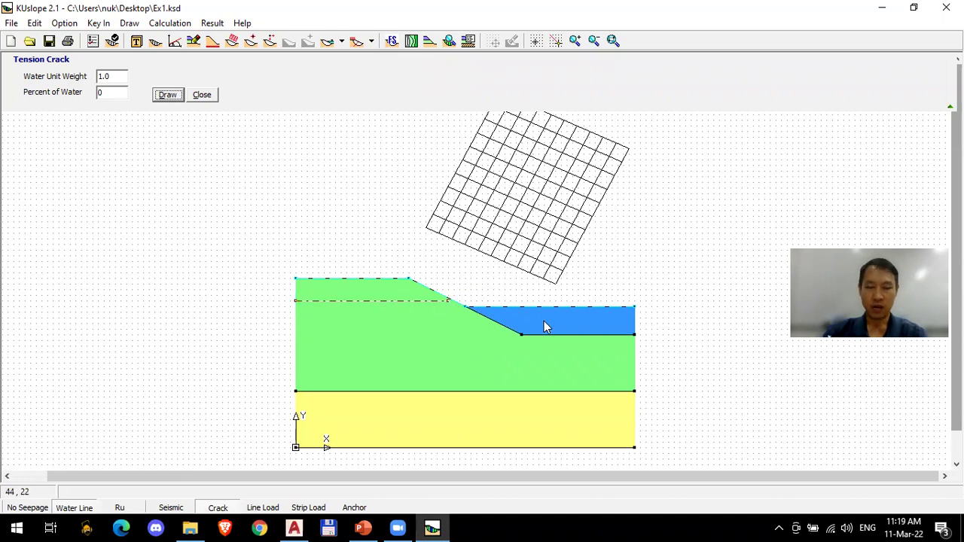
Step: Calculate the minimum safety factors by all four methods with the tension crack and close the results
{"action": "left_click", "coordinate": [391, 41]}
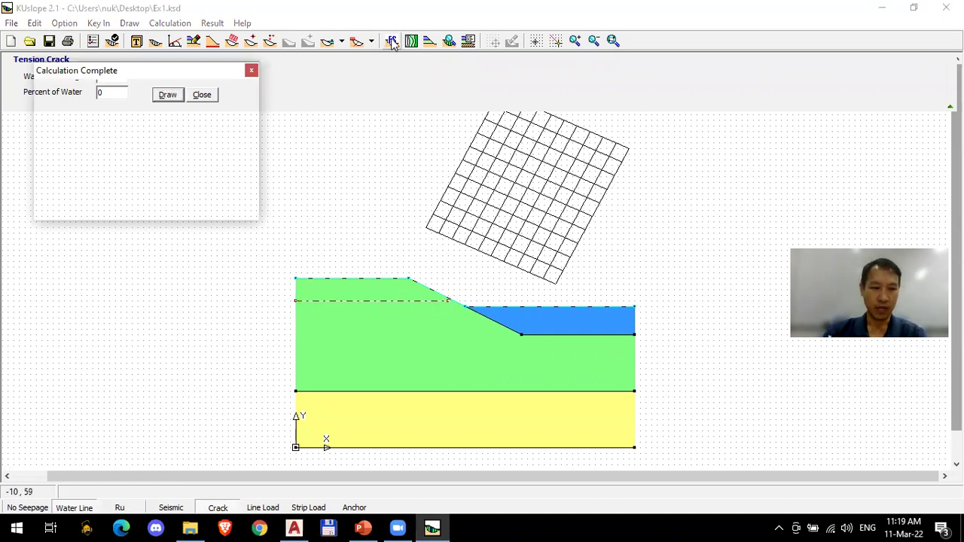
{"action": "left_click", "coordinate": [57, 208]}
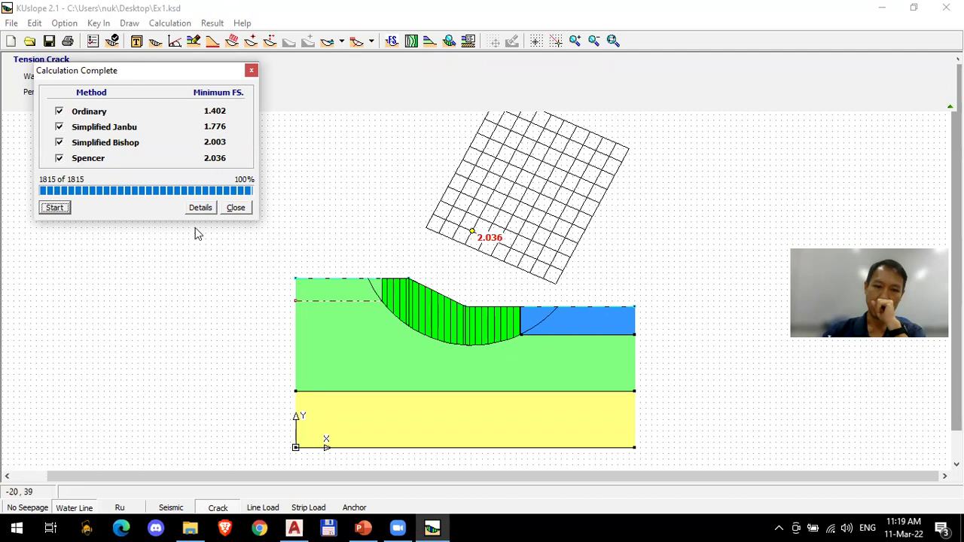
{"action": "left_click", "coordinate": [238, 209]}
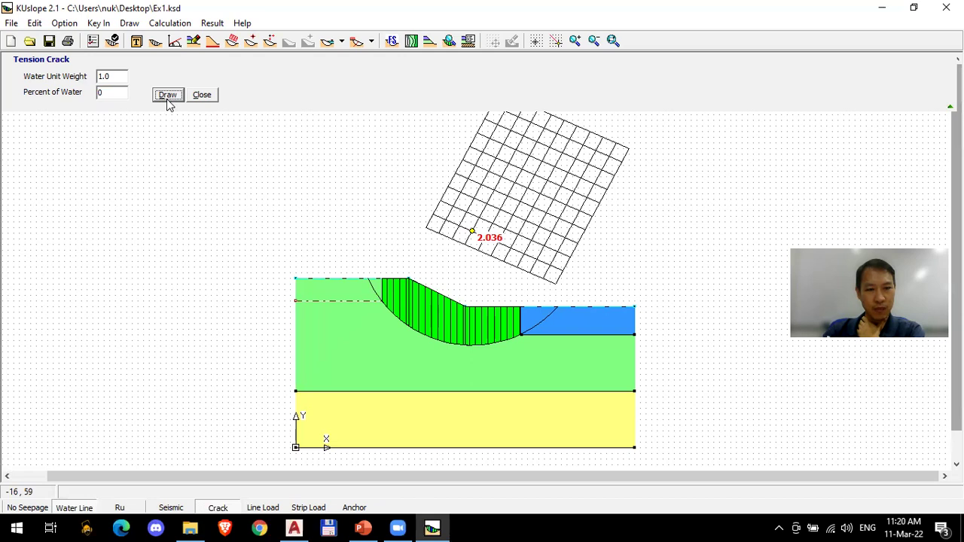
Step: Redraw the horizontal tension crack line at about y = 27 and again at about y = 24
{"action": "left_click", "coordinate": [295, 295]}
{"action": "left_click", "coordinate": [430, 296]}
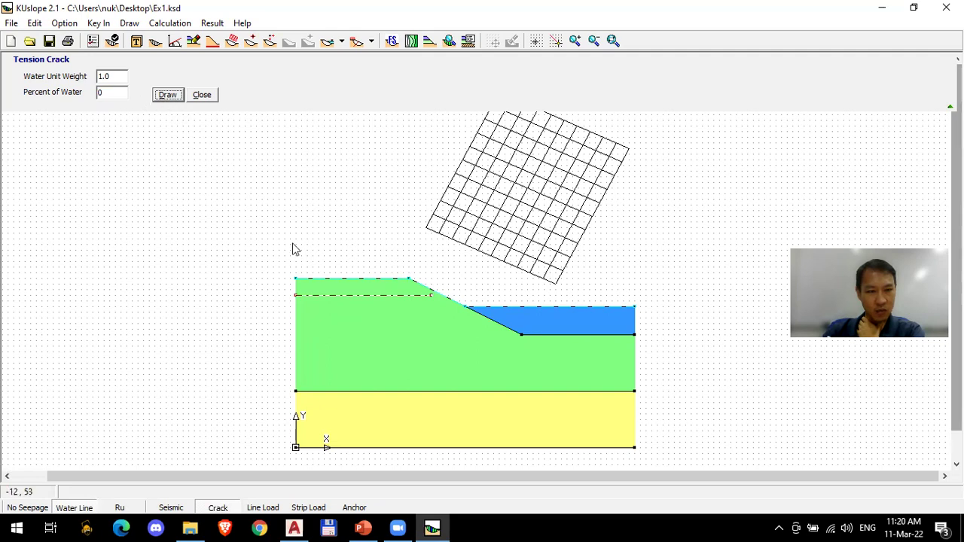
{"action": "left_click", "coordinate": [295, 311]}
{"action": "left_click", "coordinate": [463, 311]}
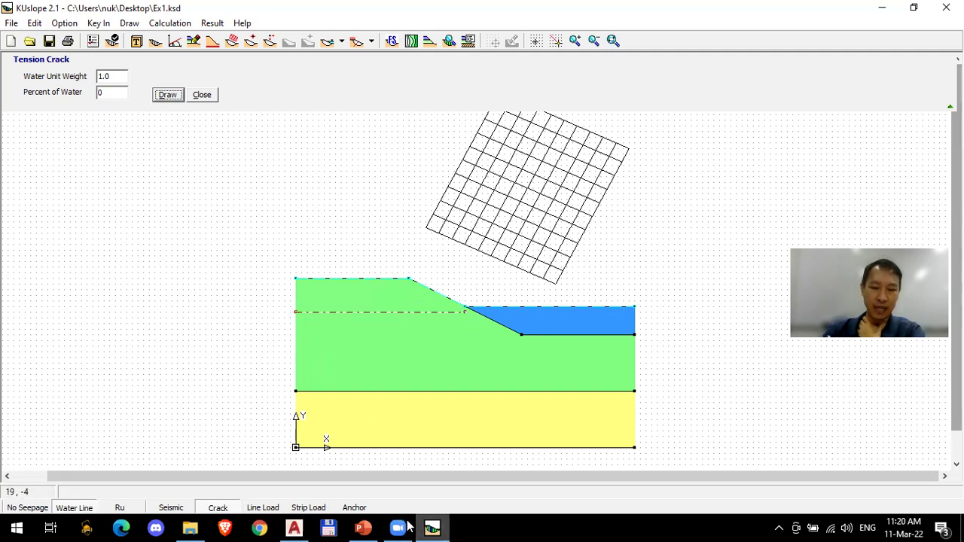
Step: Switch to PowerPoint, show the highway 305 failure case on slide 70 full screen and return to KUslope
{"action": "left_click", "coordinate": [363, 527]}
{"action": "left_click", "coordinate": [759, 246]}
{"action": "left_click", "coordinate": [809, 506]}
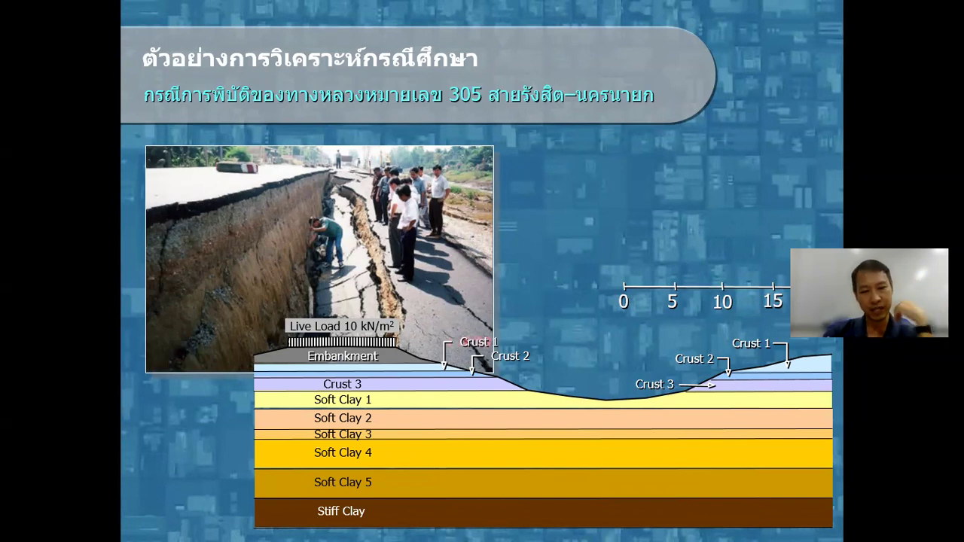
{"action": "key", "text": "Escape"}
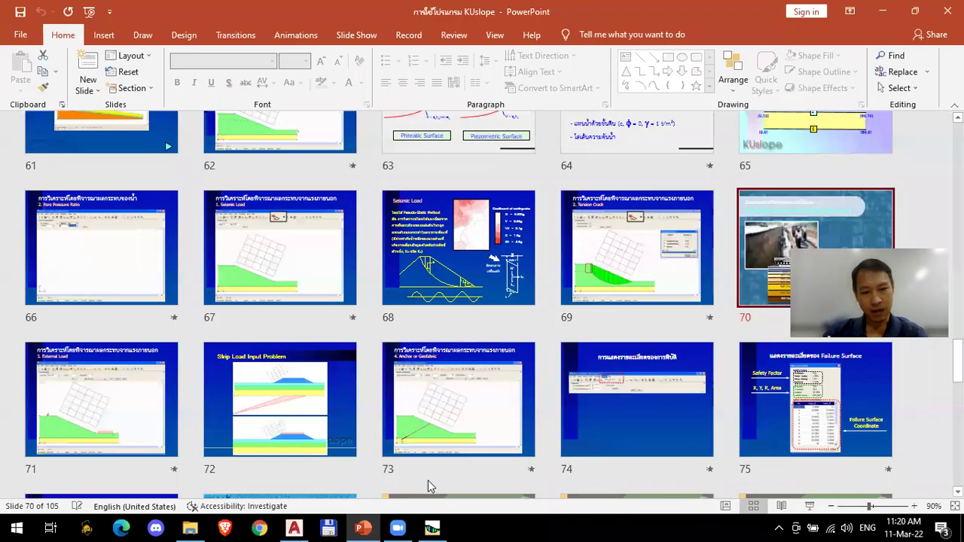
{"action": "left_click", "coordinate": [432, 528]}
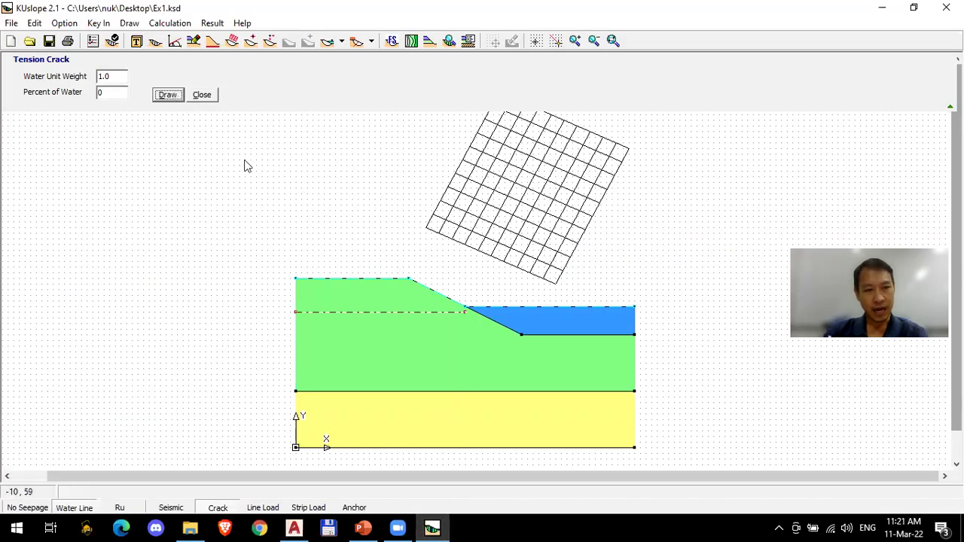
Step: Redraw the horizontal tension crack line at about y = 28, from the model's edge to the slope face, and close its settings
{"action": "left_click", "coordinate": [296, 290]}
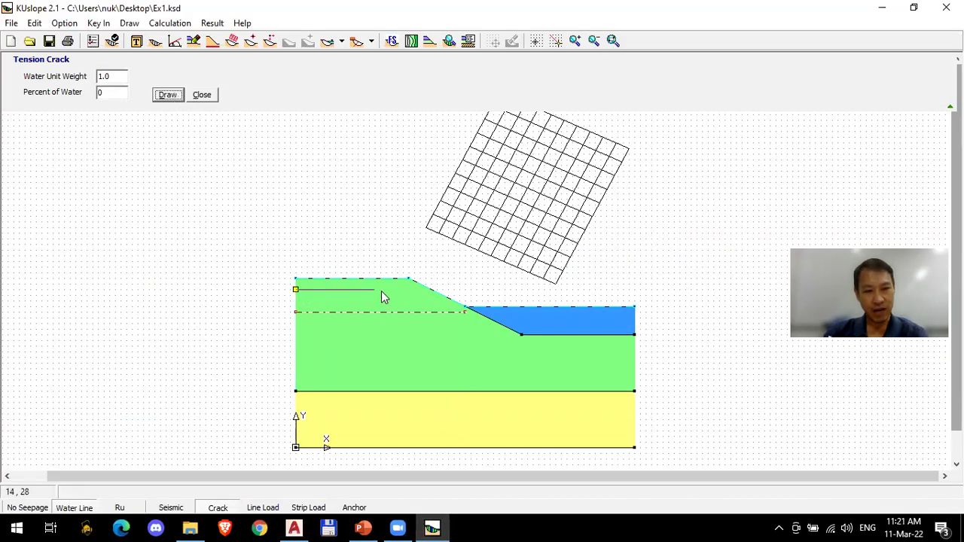
{"action": "left_click", "coordinate": [426, 290]}
{"action": "left_click", "coordinate": [210, 99]}
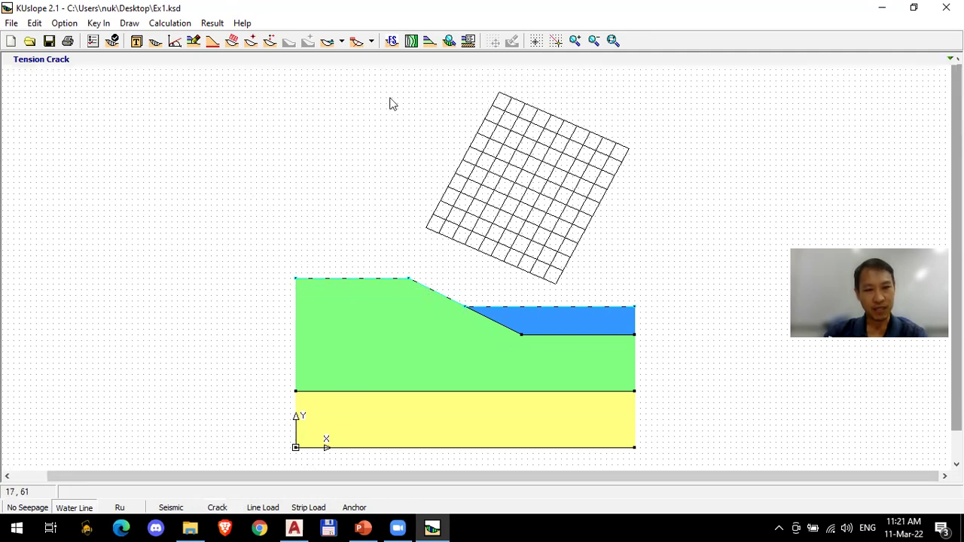
Step: Calculate the minimum safety factors without the tension crack, close the results and reactivate the crack
{"action": "left_click", "coordinate": [392, 40]}
{"action": "left_click", "coordinate": [56, 207]}
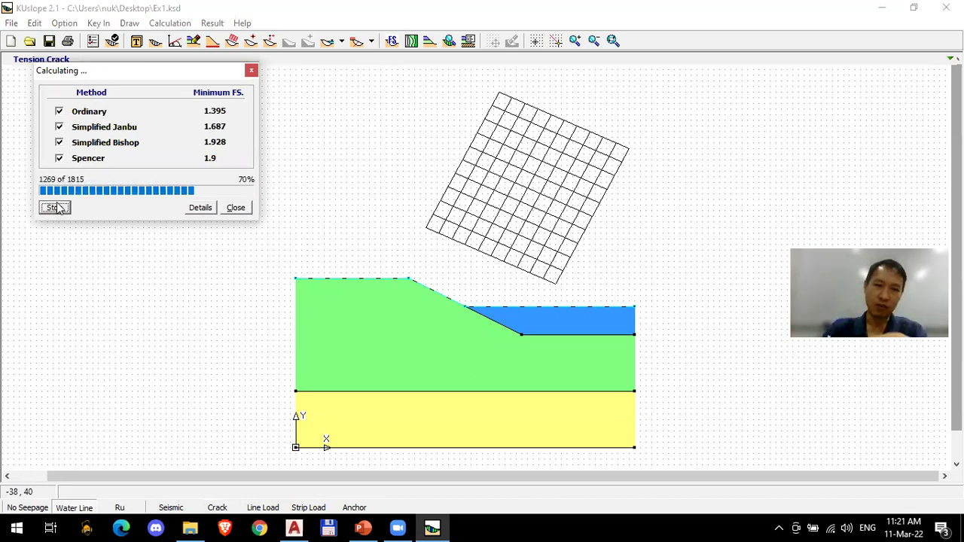
{"action": "left_click", "coordinate": [237, 210]}
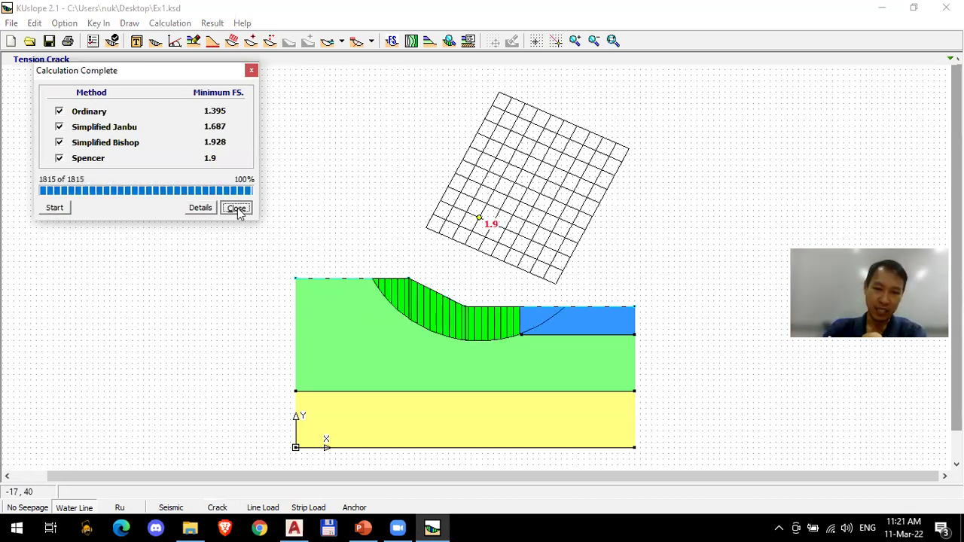
{"action": "left_click", "coordinate": [218, 510]}
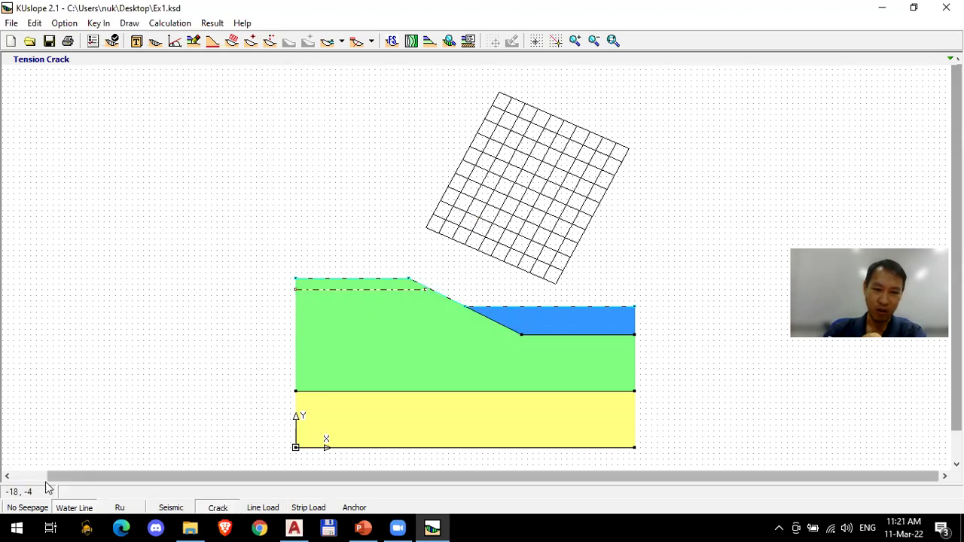
Step: Calculate the minimum safety factors with the tension crack active, close the results and deactivate the crack
{"action": "left_click", "coordinate": [391, 42]}
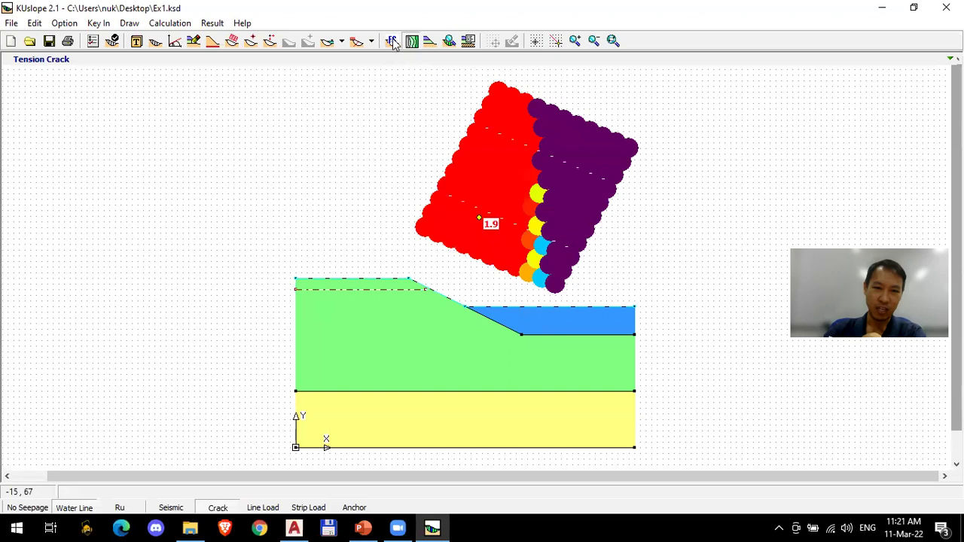
{"action": "left_click", "coordinate": [64, 208]}
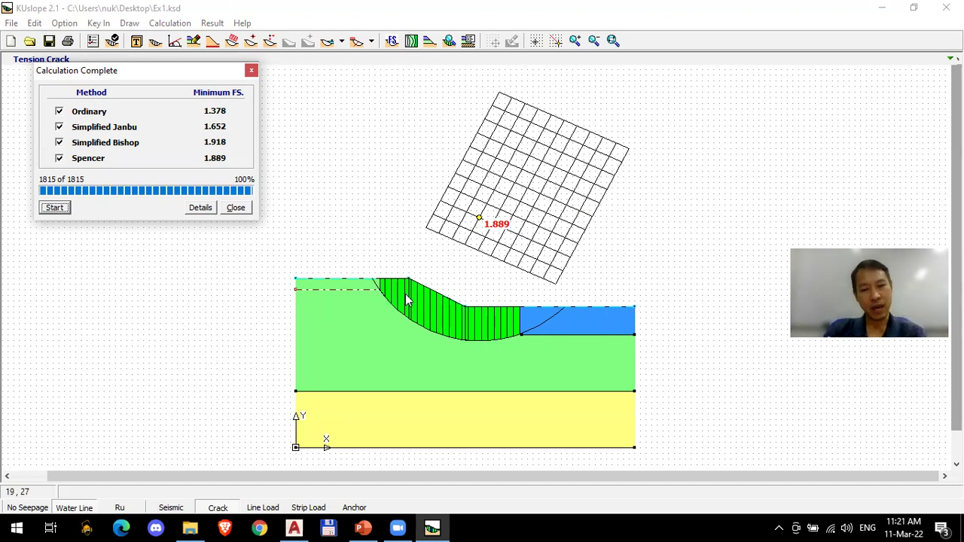
{"action": "left_click", "coordinate": [236, 207]}
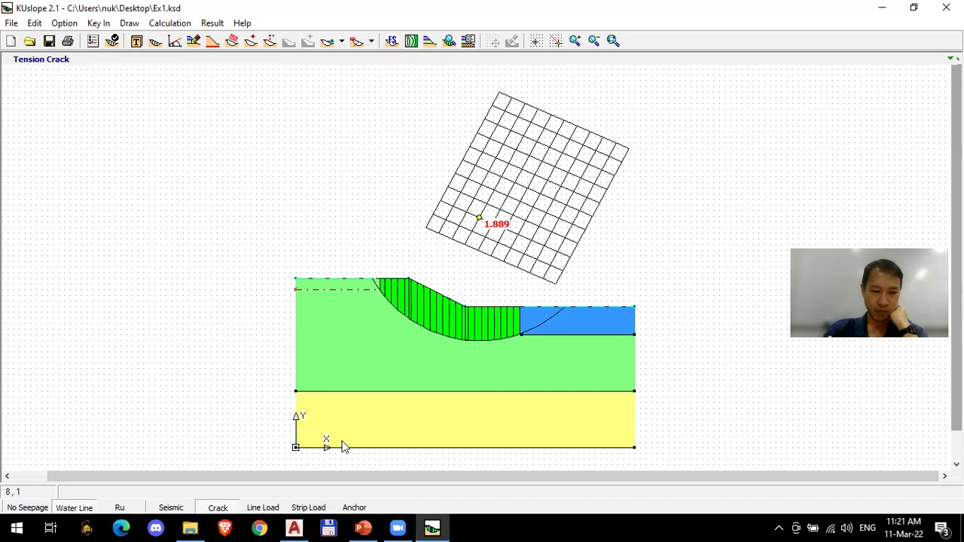
{"action": "left_click", "coordinate": [218, 507]}
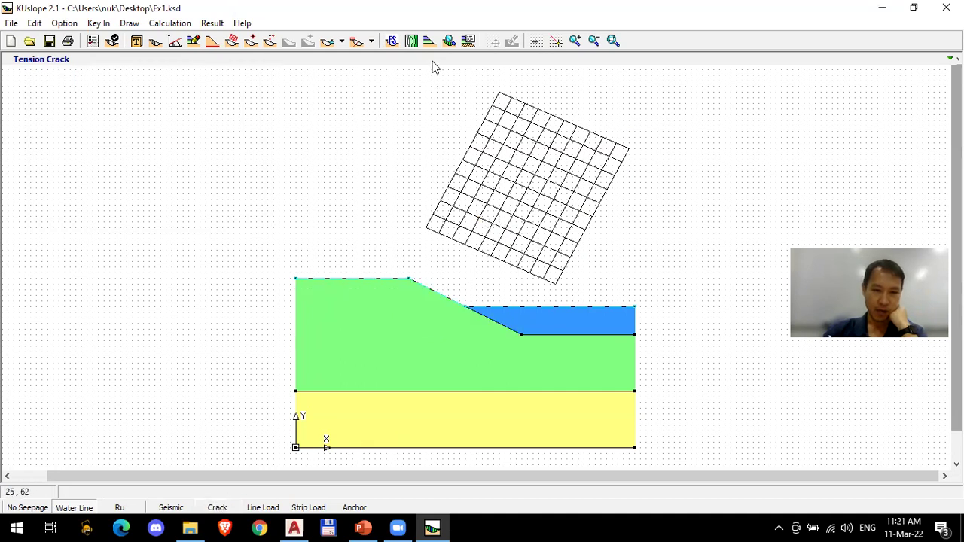
Step: Open the external load settings and choose Line Load as the load type
{"action": "left_click", "coordinate": [372, 41]}
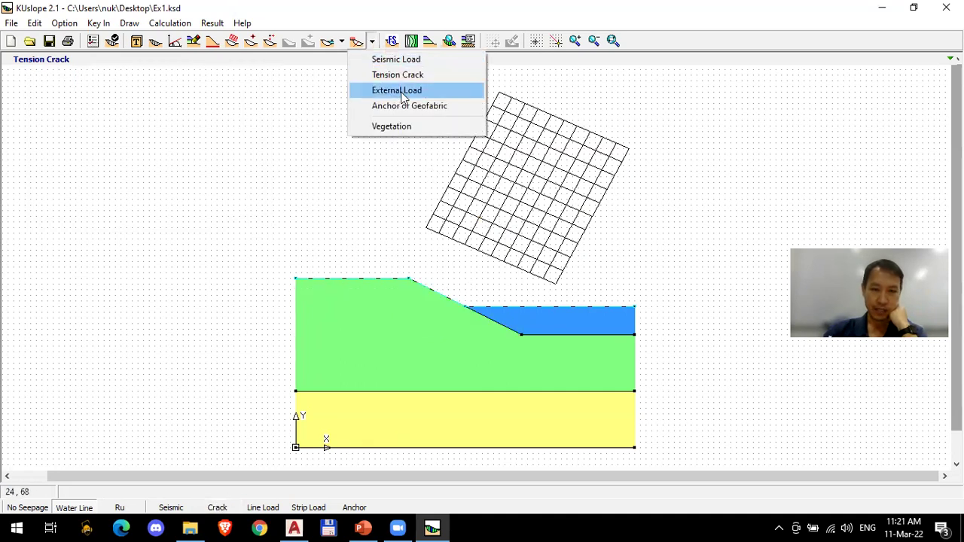
{"action": "left_click", "coordinate": [403, 90]}
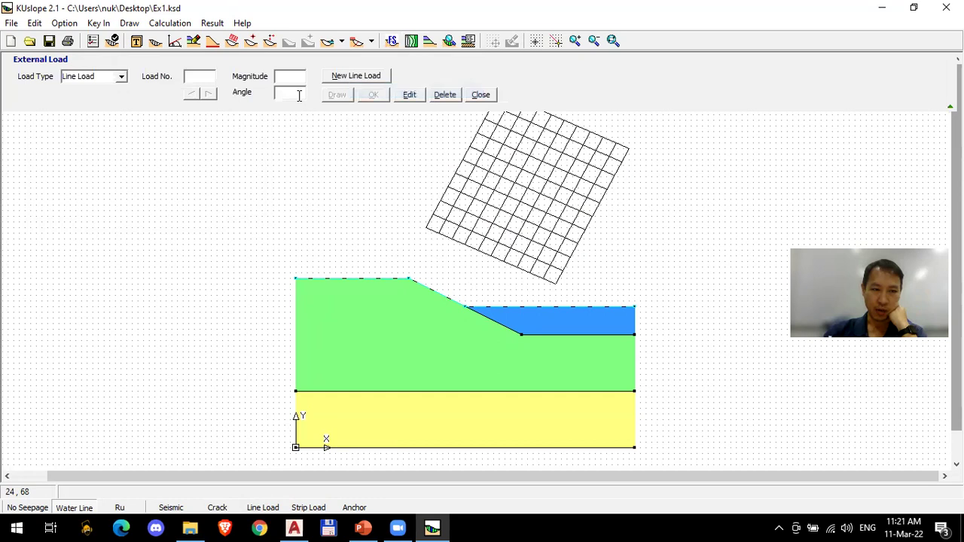
{"action": "left_click", "coordinate": [121, 78]}
{"action": "left_click", "coordinate": [122, 78]}
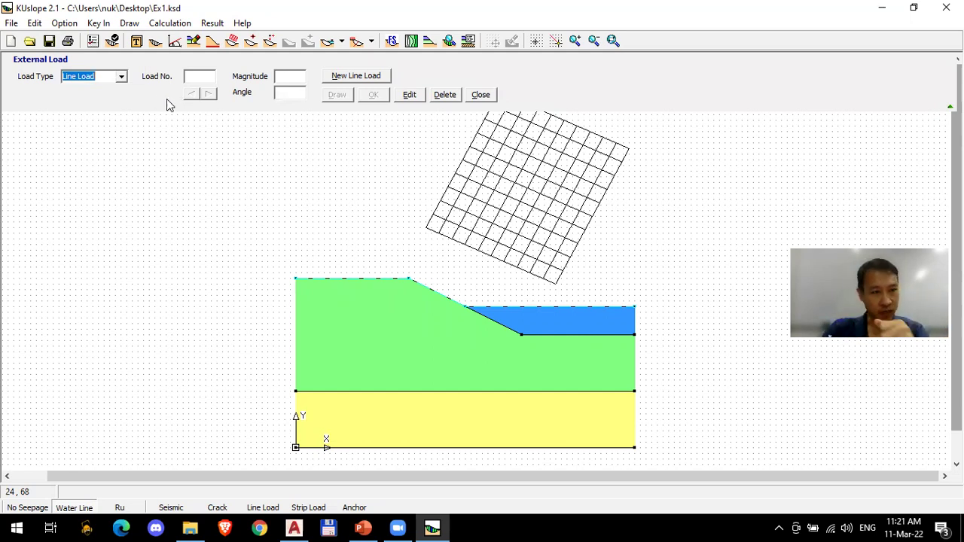
{"action": "left_click", "coordinate": [125, 74]}
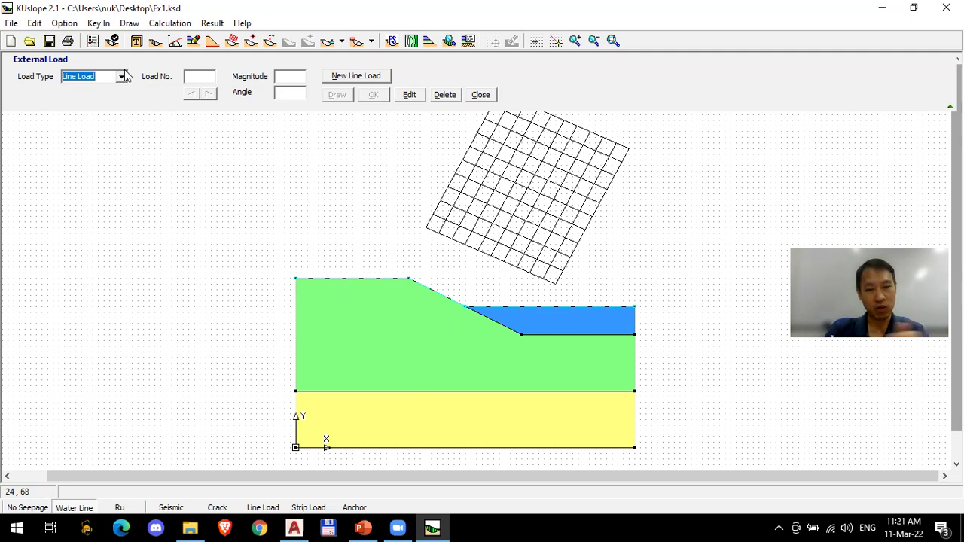
{"action": "left_click", "coordinate": [120, 76]}
{"action": "left_click", "coordinate": [112, 88]}
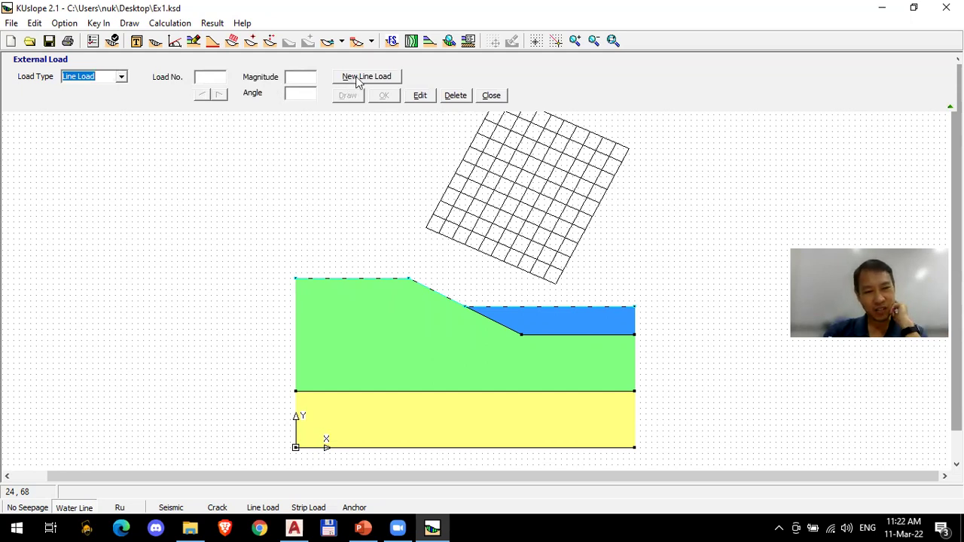
{"action": "left_click", "coordinate": [121, 76]}
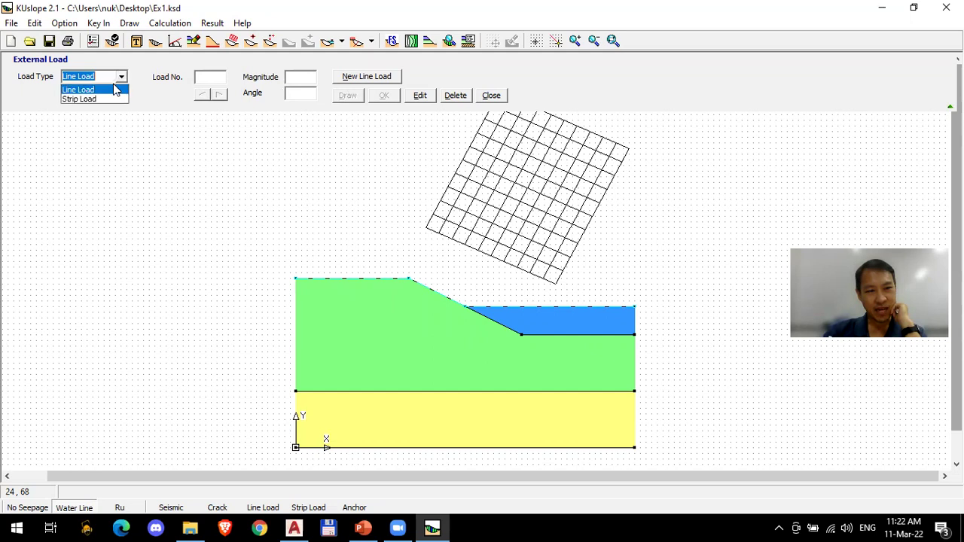
{"action": "left_click", "coordinate": [111, 87]}
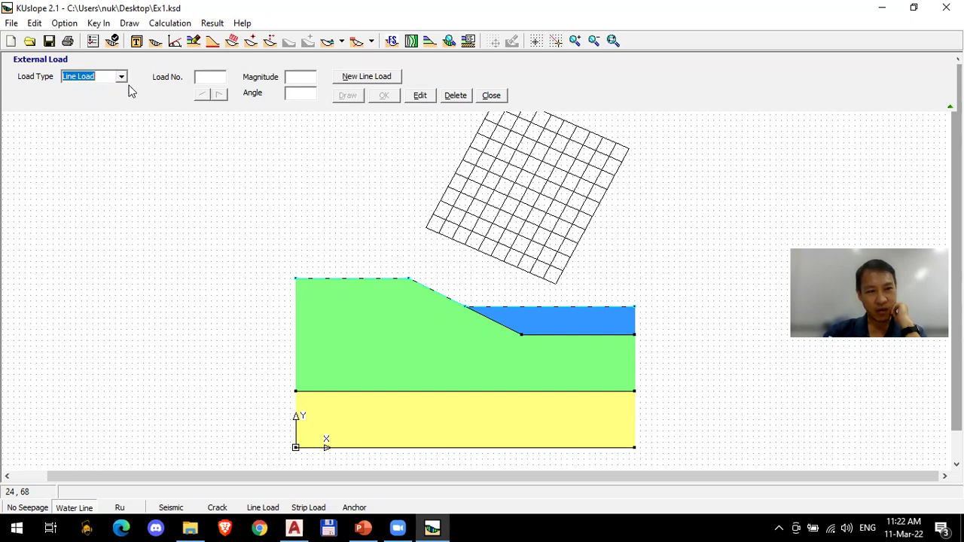
Step: Add a line load with magnitude 1 and angle 0 on the slope crest at about x = 17
{"action": "left_click", "coordinate": [374, 78]}
{"action": "type", "text": "1"}
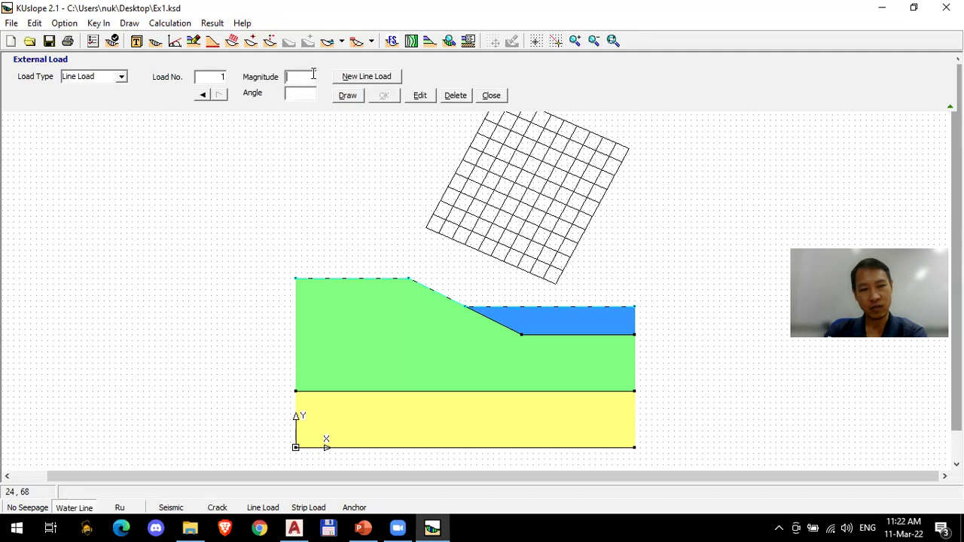
{"action": "left_click", "coordinate": [305, 76]}
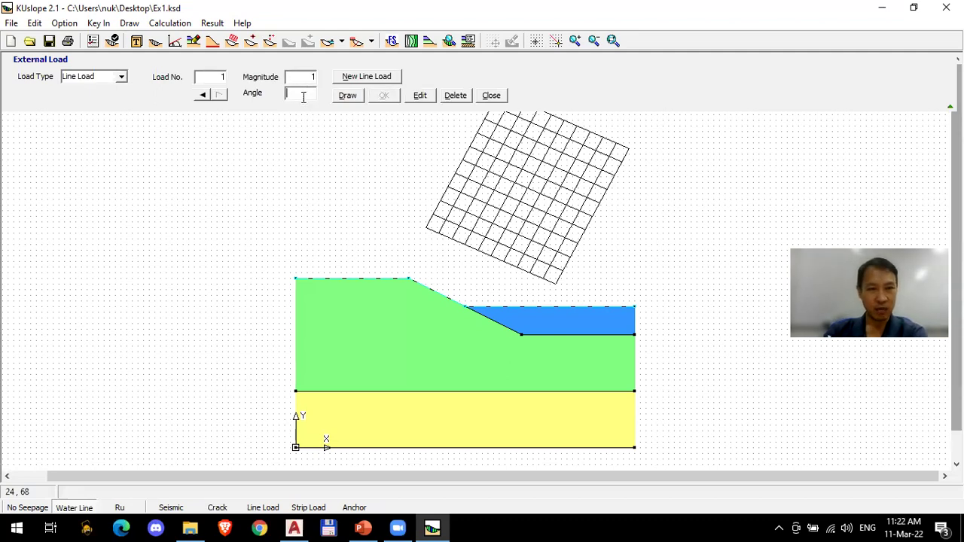
{"action": "type", "text": "0"}
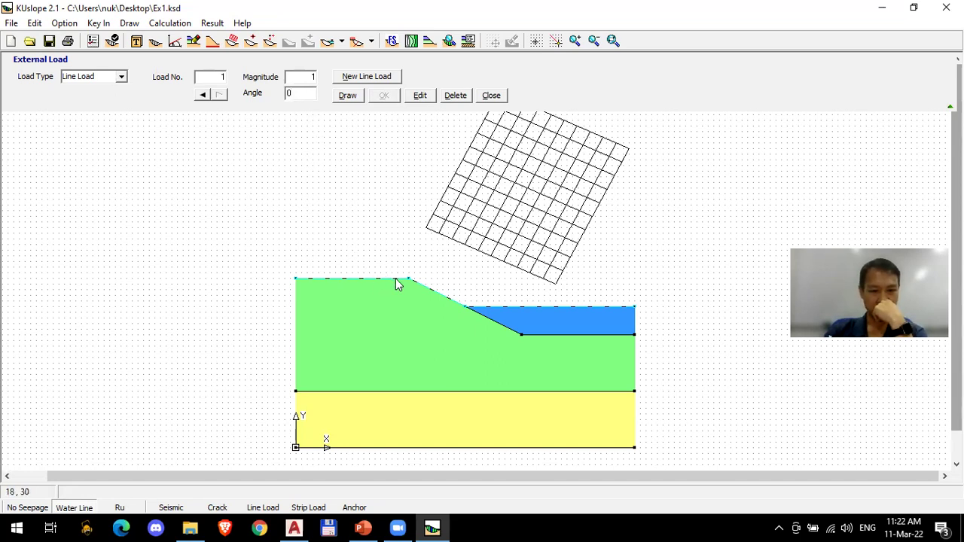
{"action": "left_click", "coordinate": [347, 95]}
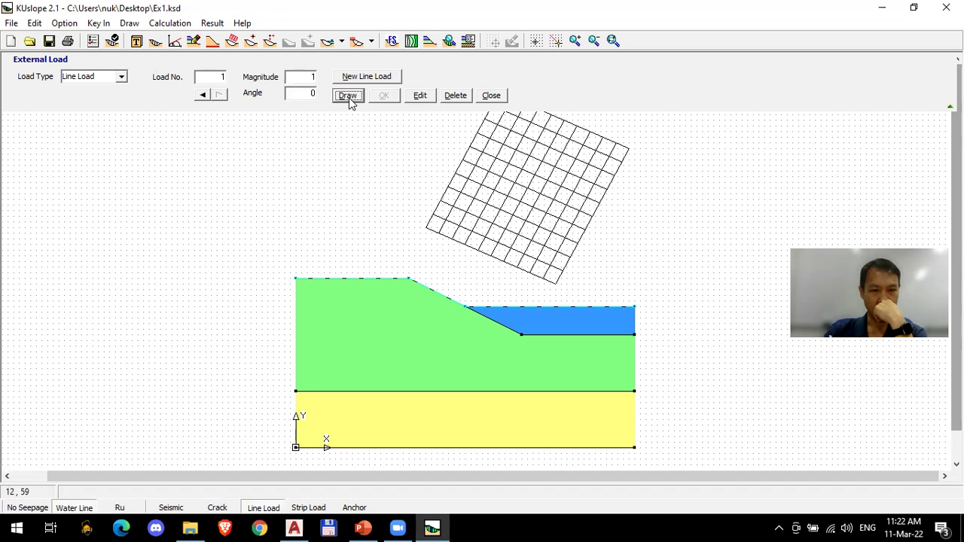
{"action": "left_click", "coordinate": [391, 280]}
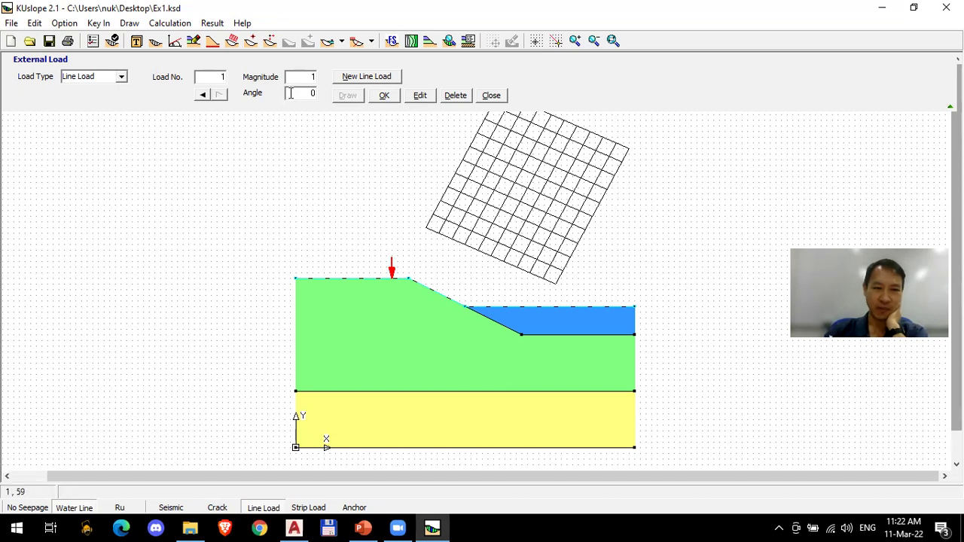
Step: Add a second line load with magnitude 2 and angle 30 on the crest at about x = 14
{"action": "left_click", "coordinate": [361, 78]}
{"action": "type", "text": "2"}
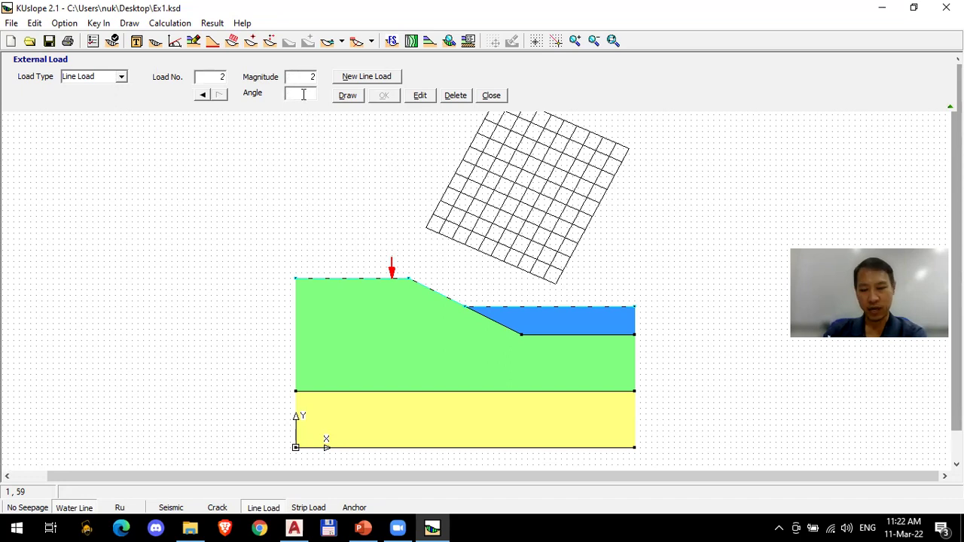
{"action": "left_click", "coordinate": [357, 99]}
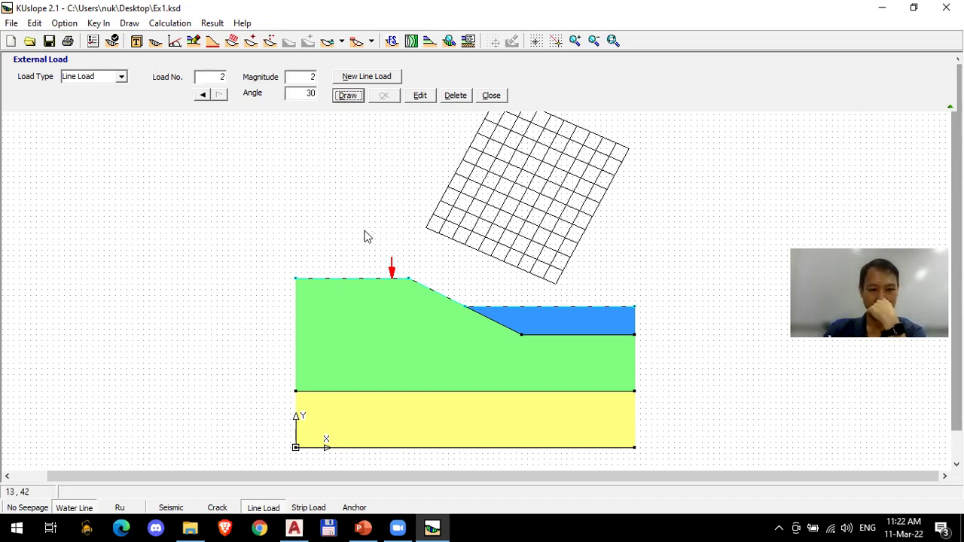
{"action": "left_click", "coordinate": [374, 278]}
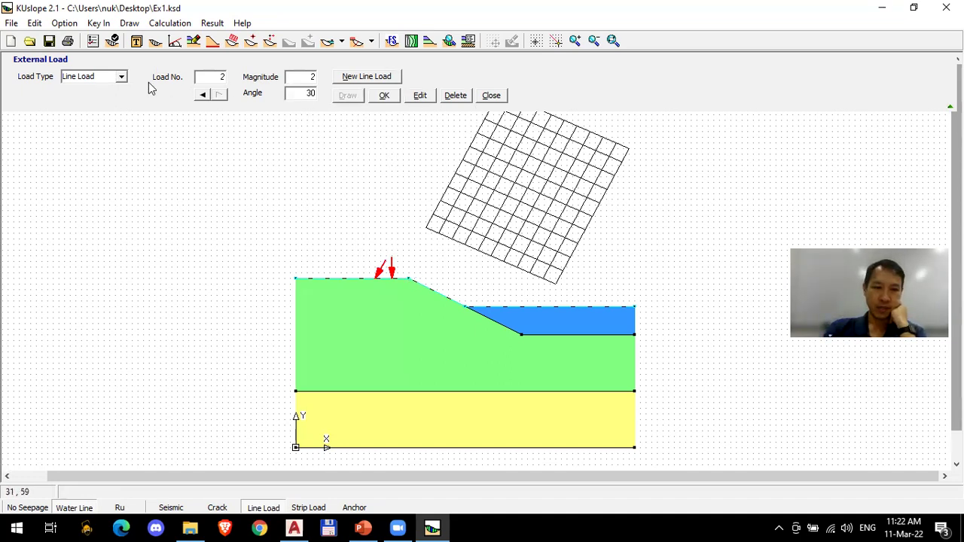
Step: Add a strip load with magnitude 1 along the crest from about x = 4 to x = 13 and confirm it
{"action": "left_click", "coordinate": [121, 77]}
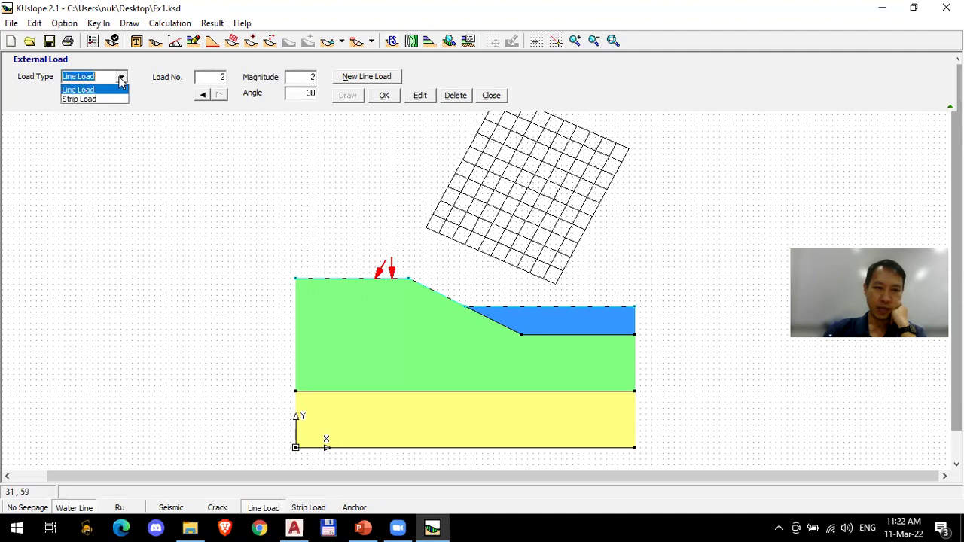
{"action": "left_click", "coordinate": [100, 98]}
{"action": "left_click", "coordinate": [299, 97]}
{"action": "type", "text": "1"}
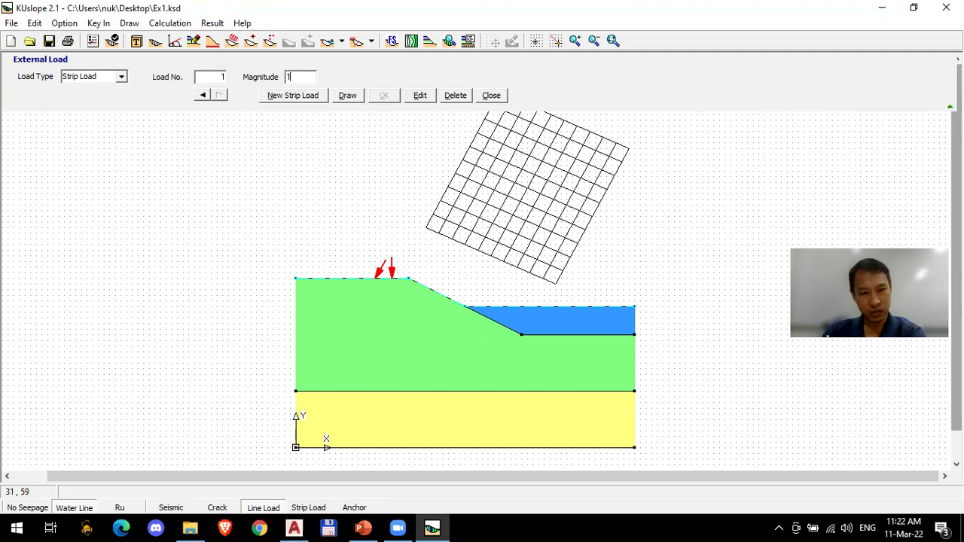
{"action": "left_click", "coordinate": [345, 96]}
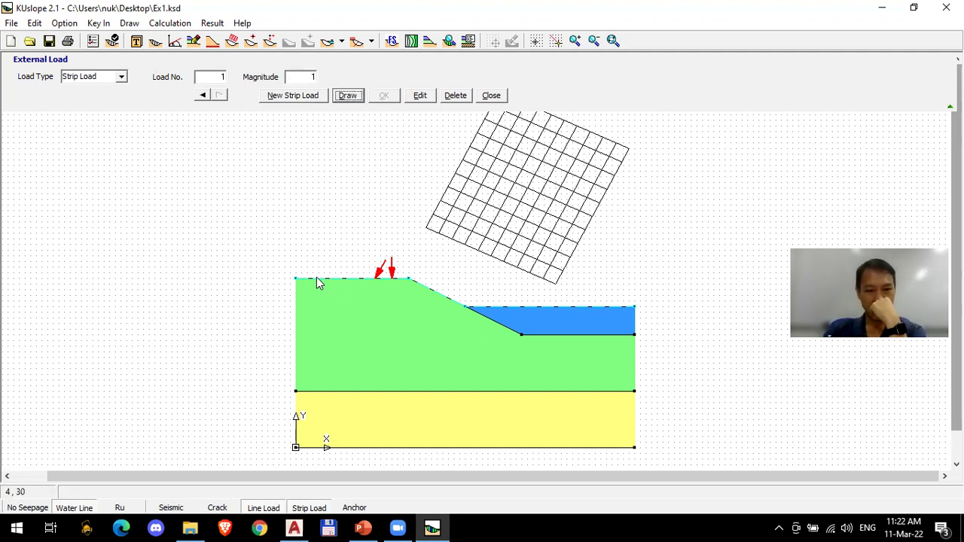
{"action": "left_click", "coordinate": [366, 278]}
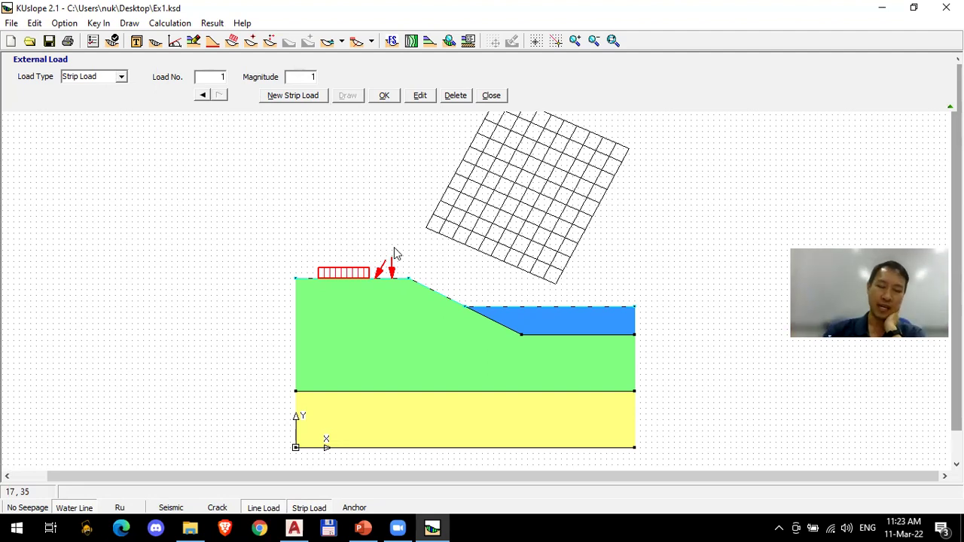
{"action": "left_click", "coordinate": [383, 95]}
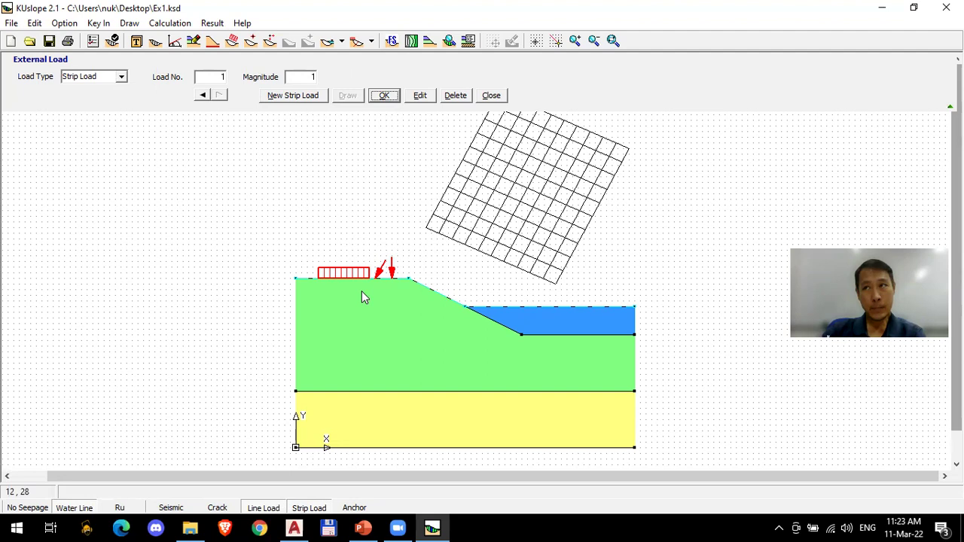
Step: Calculate the minimum safety factors with the line and strip loads active and move the results clear of the load settings
{"action": "left_click", "coordinate": [391, 41]}
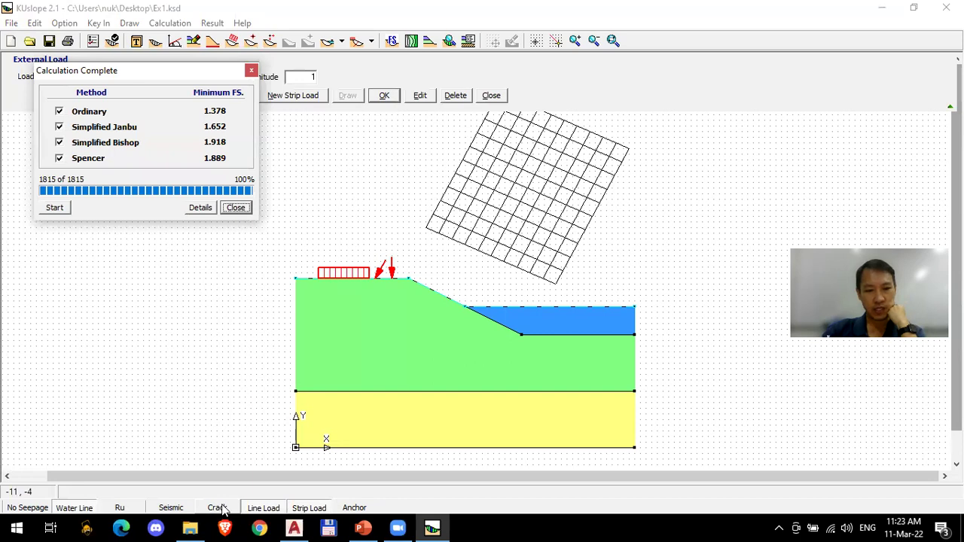
{"action": "left_click", "coordinate": [54, 207]}
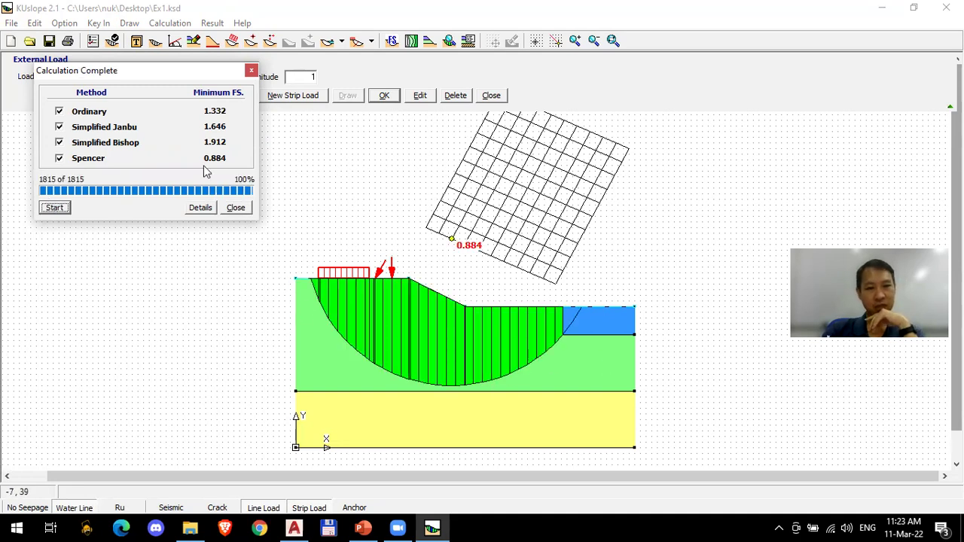
{"action": "left_click_drag", "start_coordinate": [201, 71], "coordinate": [224, 157]}
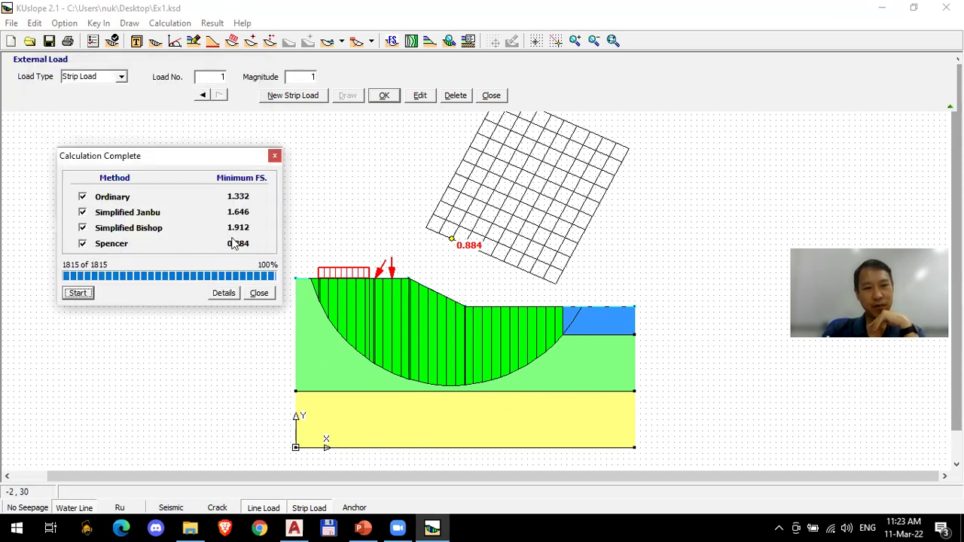
Step: Compare the critical slip surfaces of the Spencer, Simplified Bishop, Simplified Janbu and Ordinary methods by switching methods off and on
{"action": "left_click", "coordinate": [81, 243]}
{"action": "left_click", "coordinate": [113, 244]}
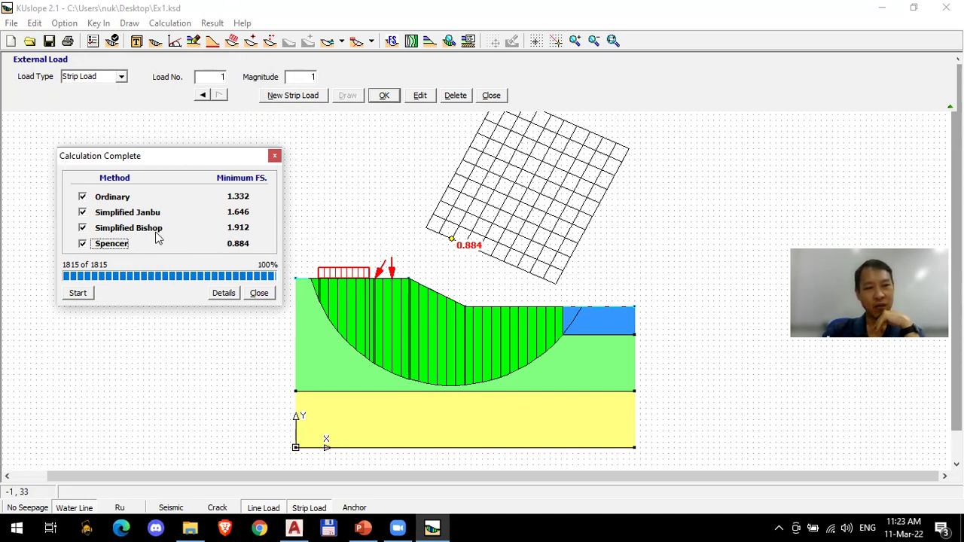
{"action": "left_click", "coordinate": [82, 244]}
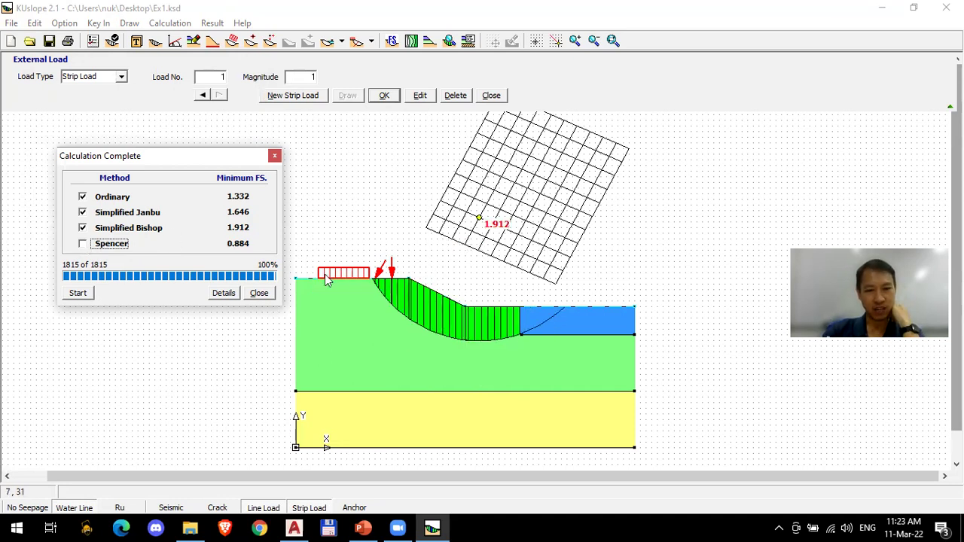
{"action": "left_click", "coordinate": [82, 228]}
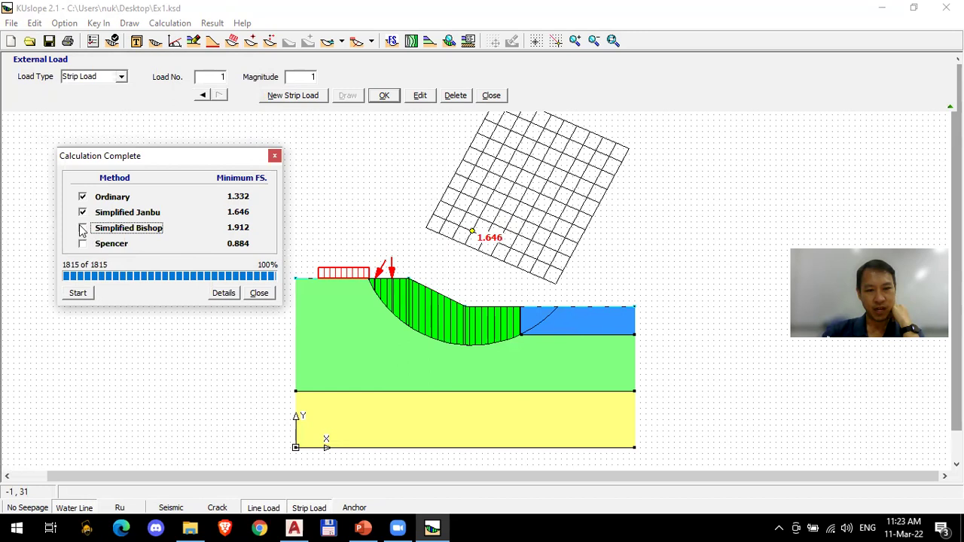
{"action": "left_click", "coordinate": [83, 213]}
{"action": "left_click", "coordinate": [83, 213]}
{"action": "left_click", "coordinate": [83, 213]}
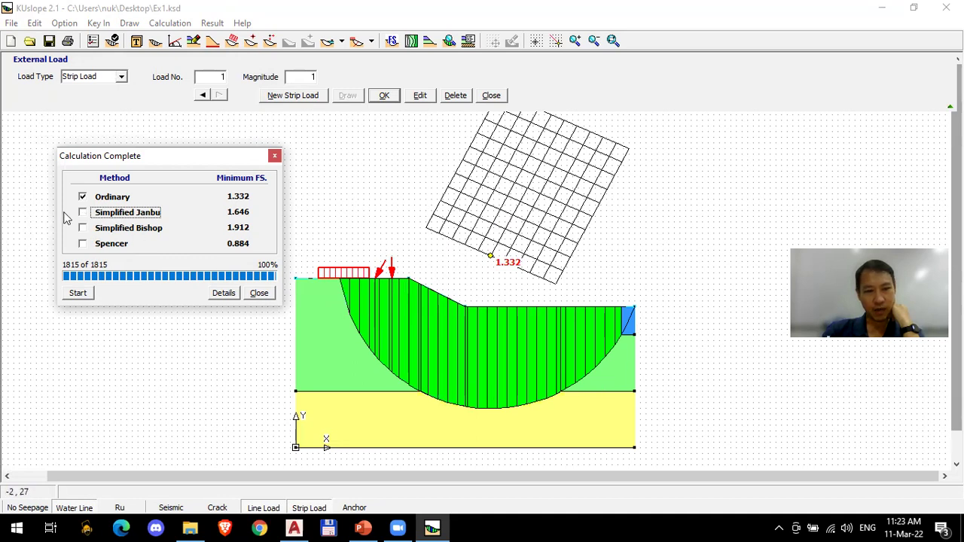
{"action": "left_click", "coordinate": [82, 243]}
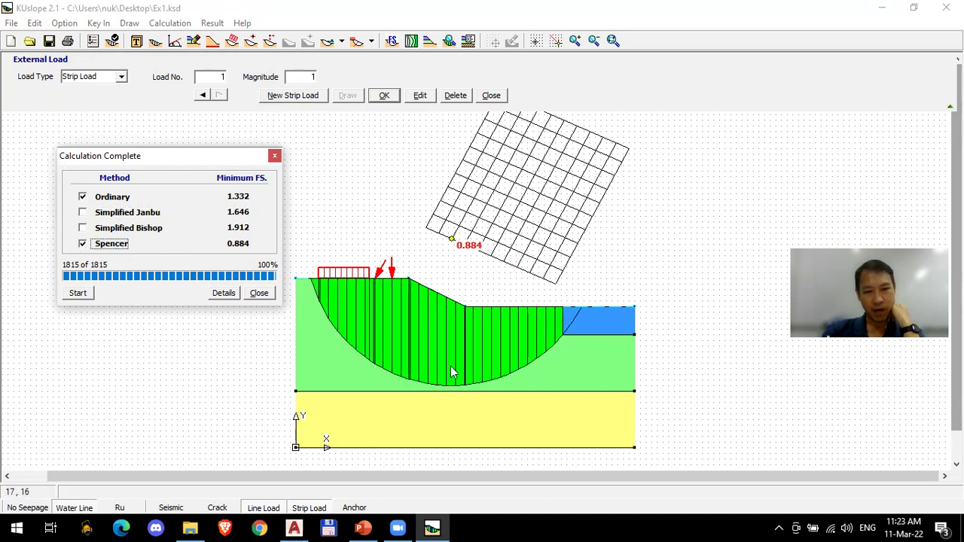
{"action": "left_click", "coordinate": [82, 243]}
{"action": "left_click", "coordinate": [82, 227]}
{"action": "left_click", "coordinate": [82, 212]}
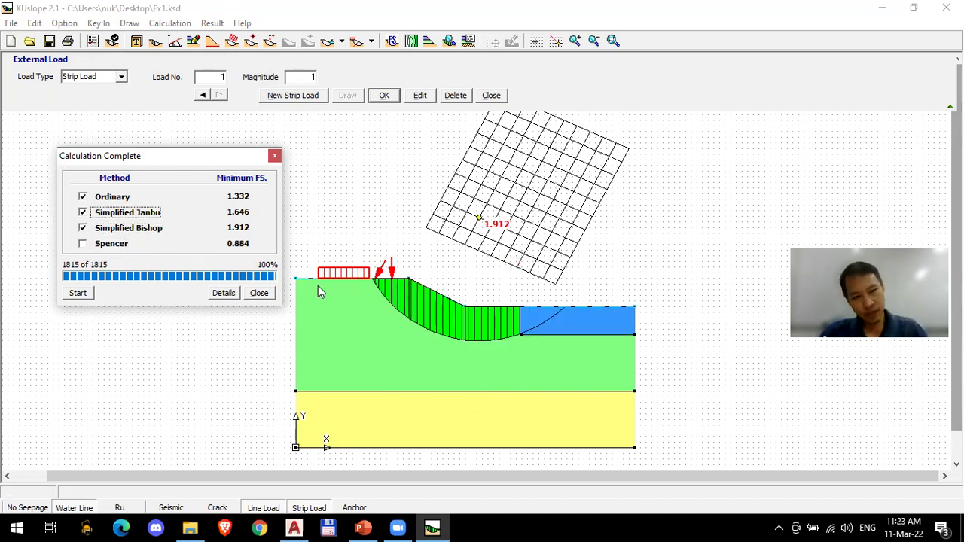
Step: Deactivate the strip and line loads and recalculate the minimum safety factors for all four methods
{"action": "left_click", "coordinate": [274, 155]}
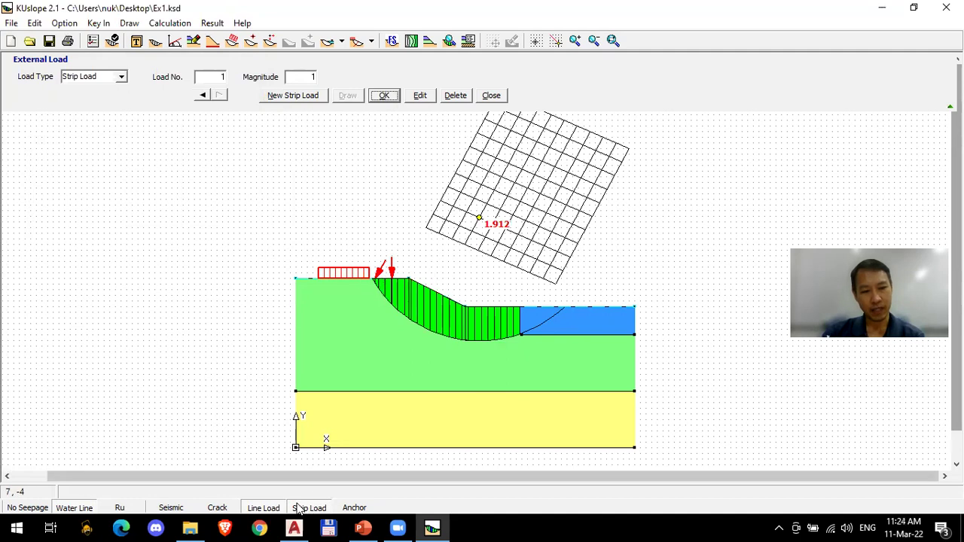
{"action": "left_click", "coordinate": [307, 508]}
{"action": "left_click", "coordinate": [263, 507]}
{"action": "left_click", "coordinate": [358, 43]}
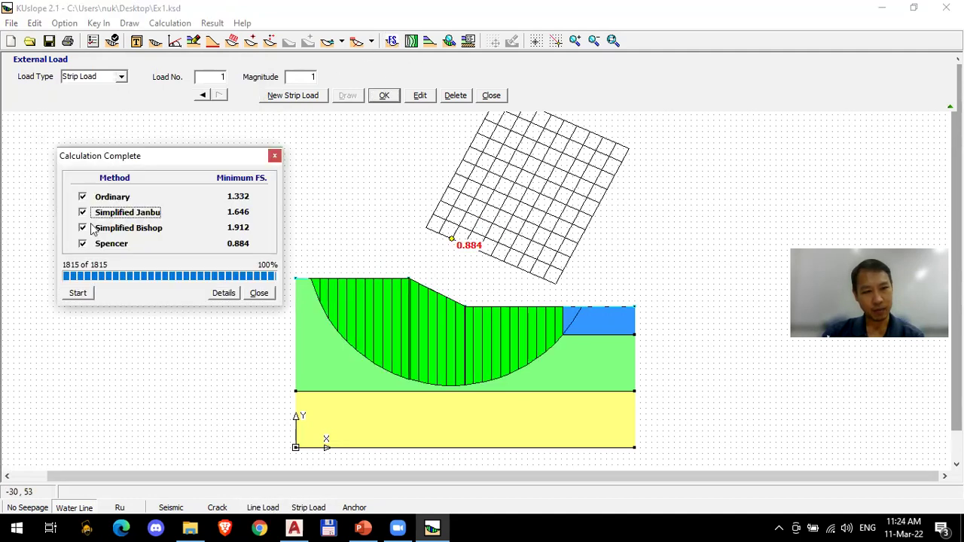
{"action": "left_click", "coordinate": [78, 293]}
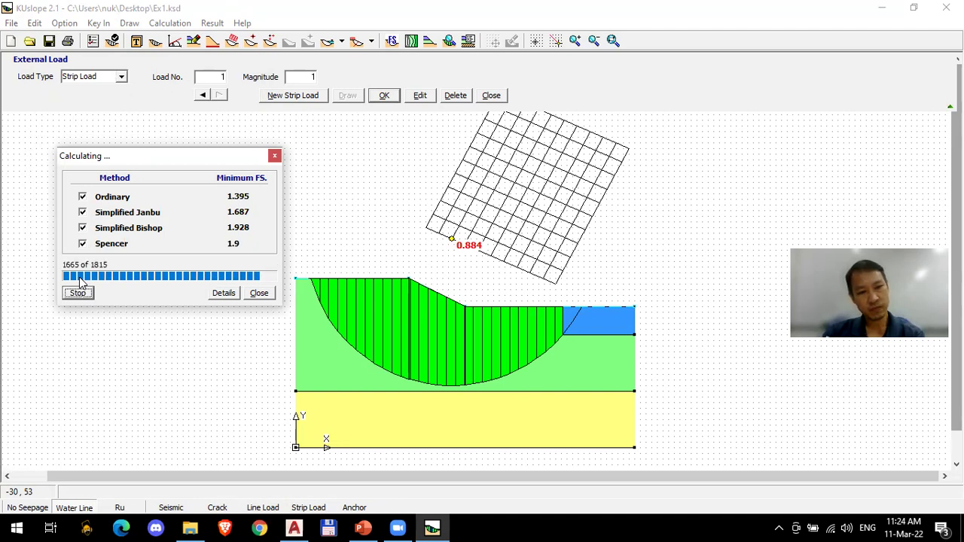
{"action": "left_click_drag", "start_coordinate": [213, 159], "coordinate": [216, 137]}
Step: Compare the critical slip surfaces of the four methods without external loads by switching methods off and on, and close the results
{"action": "left_click", "coordinate": [85, 222]}
{"action": "left_click", "coordinate": [86, 205]}
{"action": "left_click", "coordinate": [85, 190]}
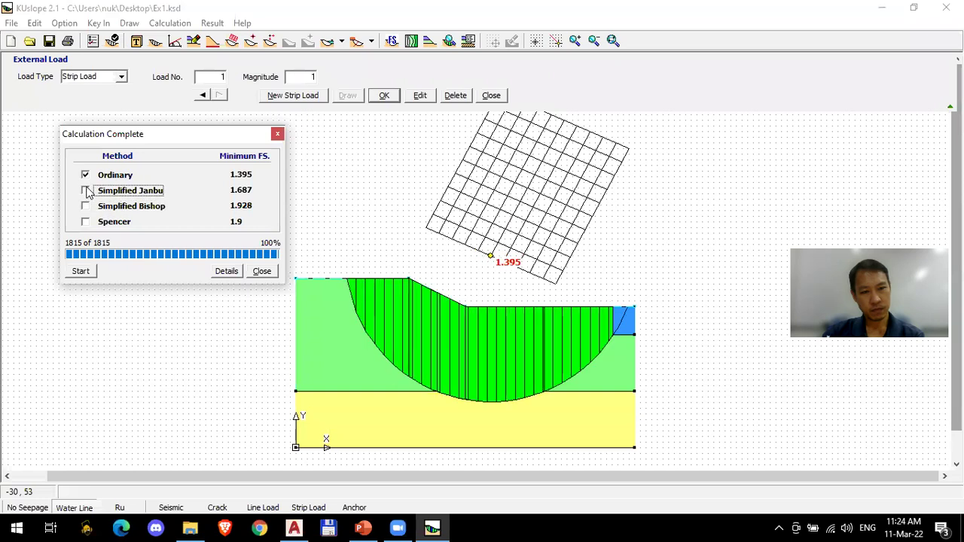
{"action": "left_click", "coordinate": [85, 191]}
{"action": "left_click", "coordinate": [85, 206]}
{"action": "left_click", "coordinate": [85, 222]}
{"action": "left_click", "coordinate": [262, 271]}
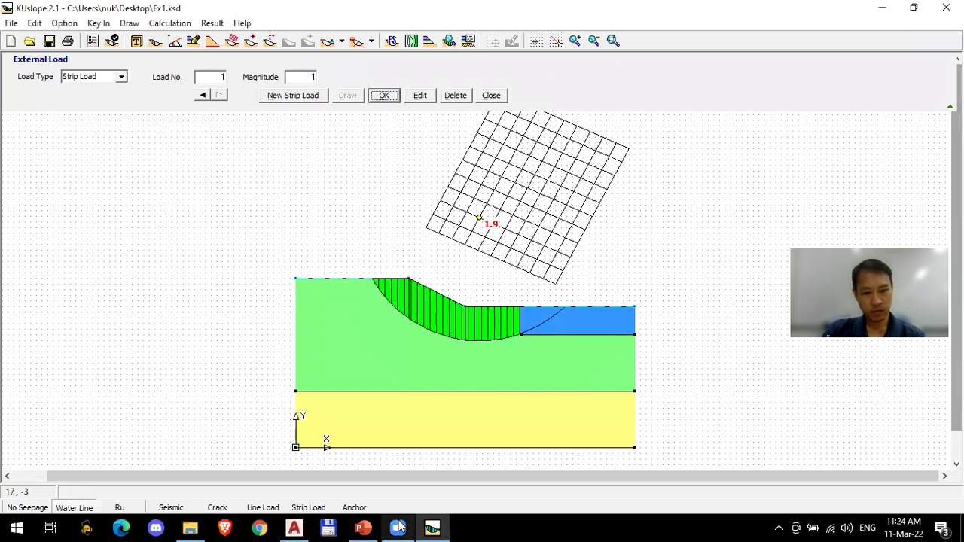
Step: Switch to the PowerPoint presentation, show the External Load and Strip Load Input Problem slides, and return to KUslope
{"action": "left_click", "coordinate": [366, 527]}
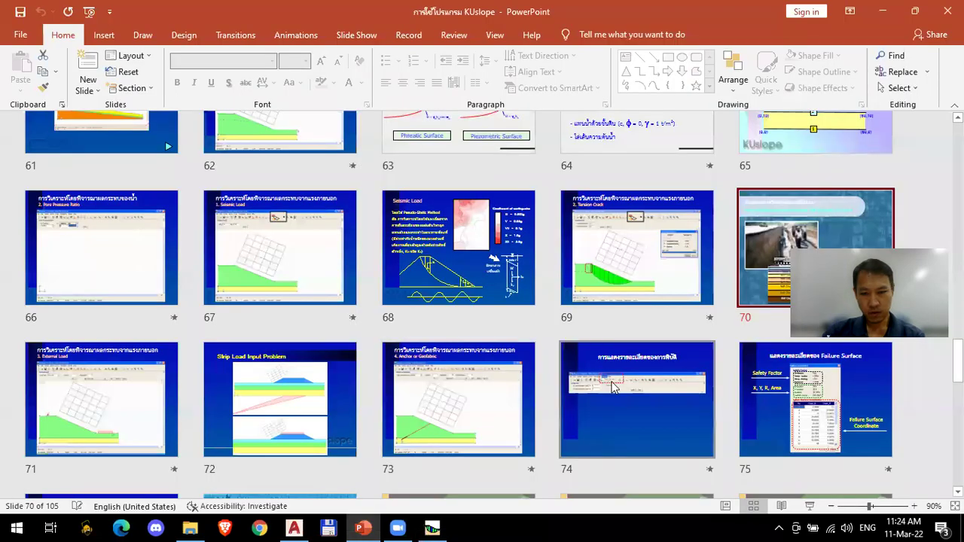
{"action": "scroll", "coordinate": [613, 388], "scroll_direction": "down", "scroll_amount": 3}
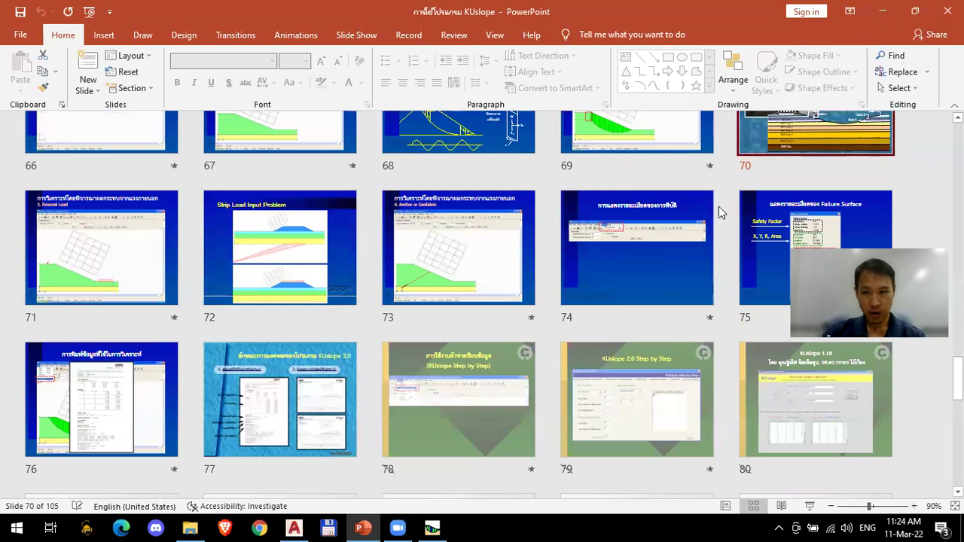
{"action": "left_click", "coordinate": [117, 269]}
{"action": "left_click", "coordinate": [809, 506]}
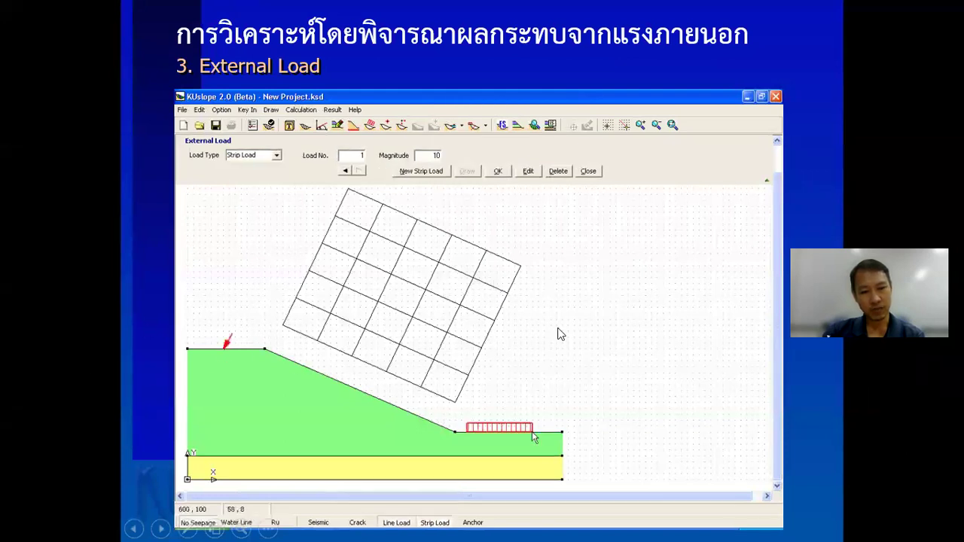
{"action": "key", "text": "Right"}
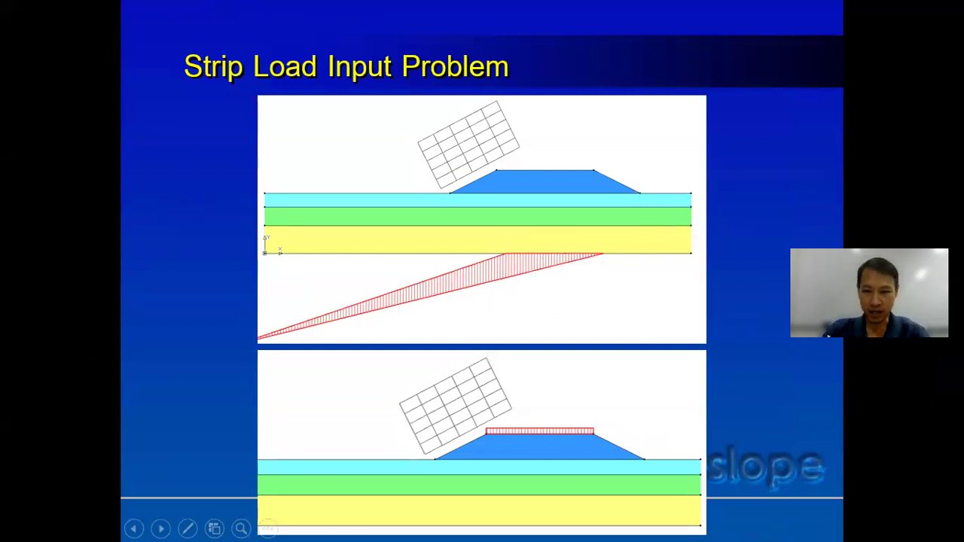
{"action": "left_click_drag", "start_coordinate": [929, 249], "coordinate": [898, 91]}
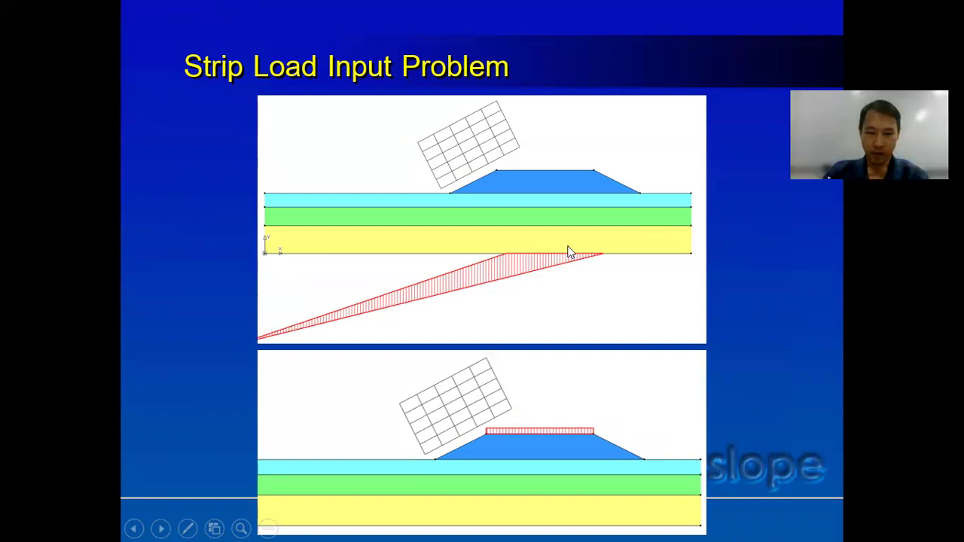
{"action": "key", "text": "Escape"}
{"action": "key", "text": "alt+Tab"}
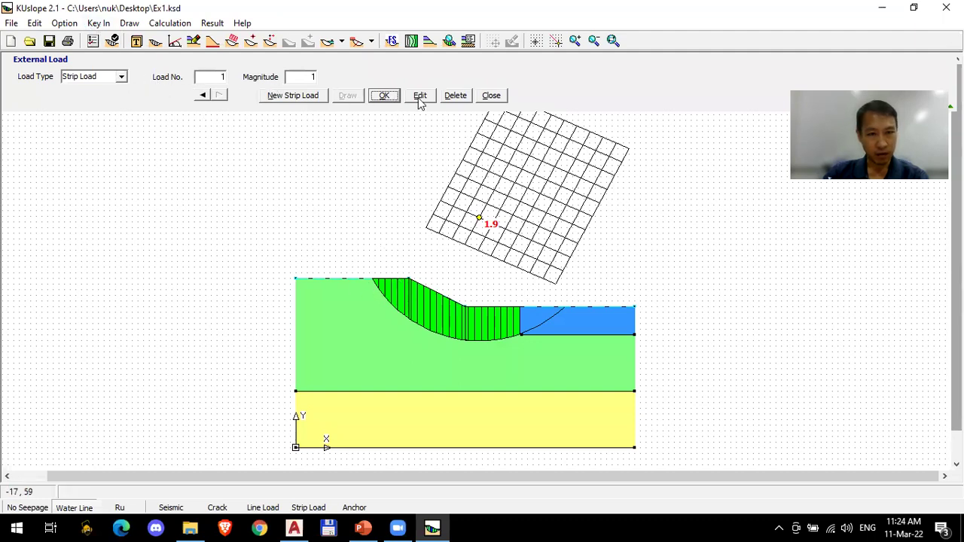
Step: Delete the existing strip load and the current line load, and return the load type to Strip Load
{"action": "left_click", "coordinate": [456, 95]}
{"action": "left_click", "coordinate": [121, 77]}
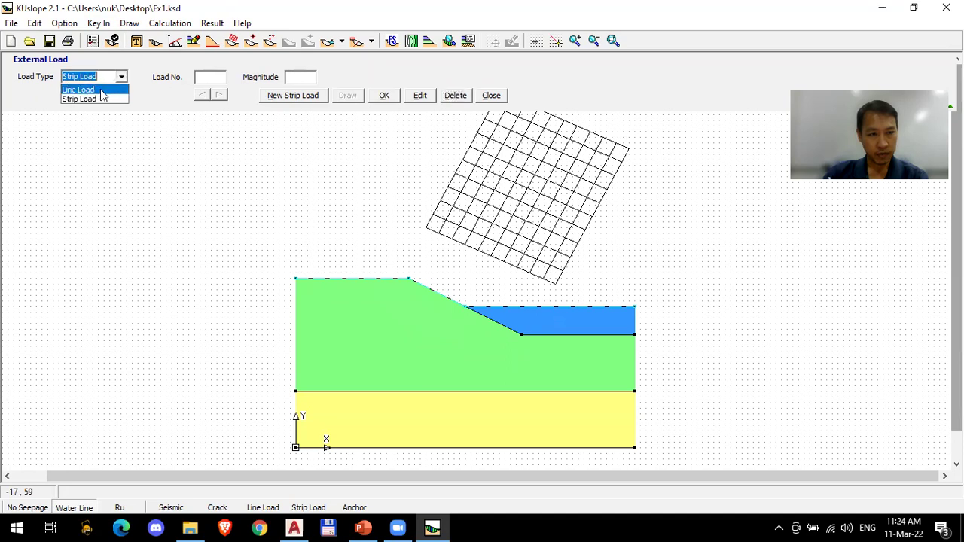
{"action": "left_click", "coordinate": [90, 89]}
{"action": "left_click", "coordinate": [456, 95]}
{"action": "left_click", "coordinate": [122, 77]}
{"action": "left_click", "coordinate": [91, 99]}
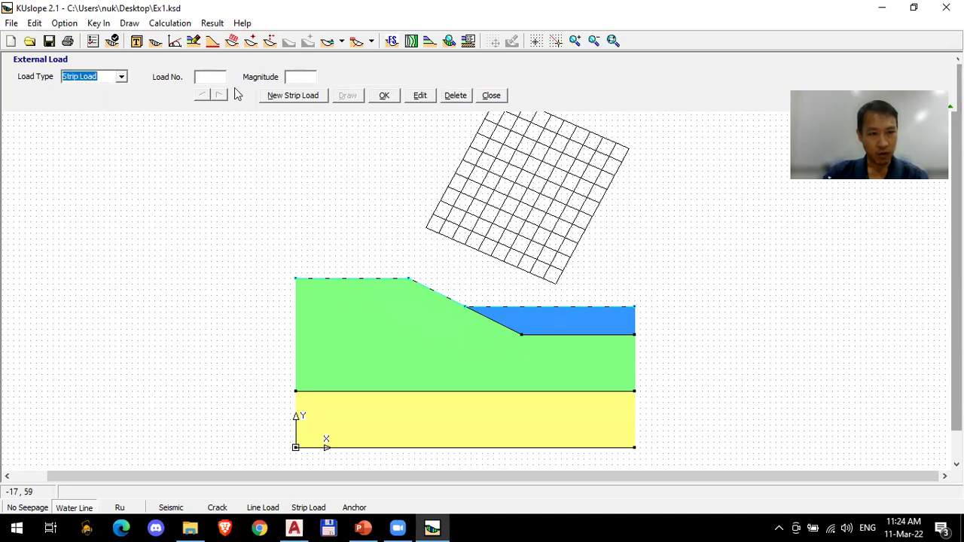
Step: Try a single strip load of magnitude 1 from about x = 14 on the crest to x = 28 on the slope, and delete it
{"action": "left_click", "coordinate": [282, 98]}
{"action": "type", "text": "1"}
{"action": "key", "text": "Tab"}
{"action": "type", "text": "1"}
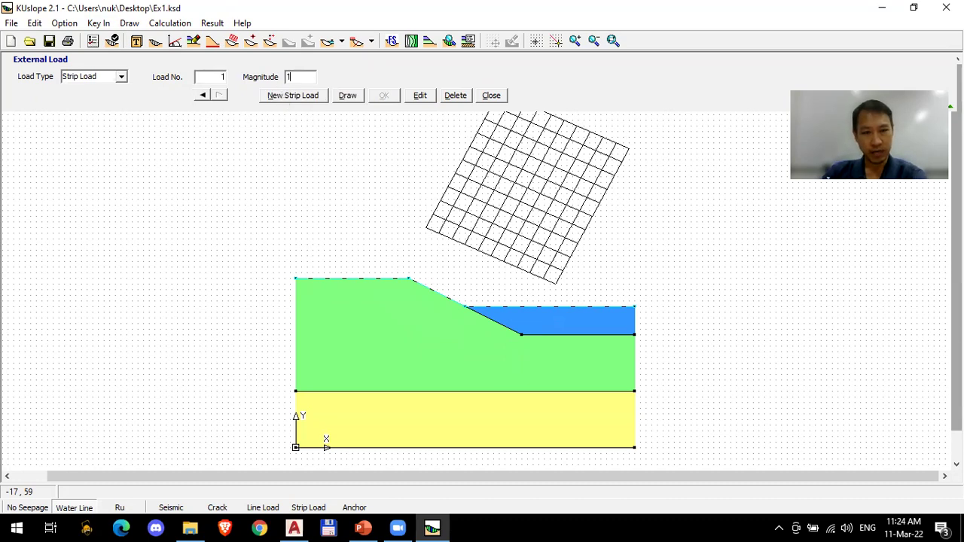
{"action": "left_click", "coordinate": [346, 97]}
{"action": "left_click", "coordinate": [375, 279]}
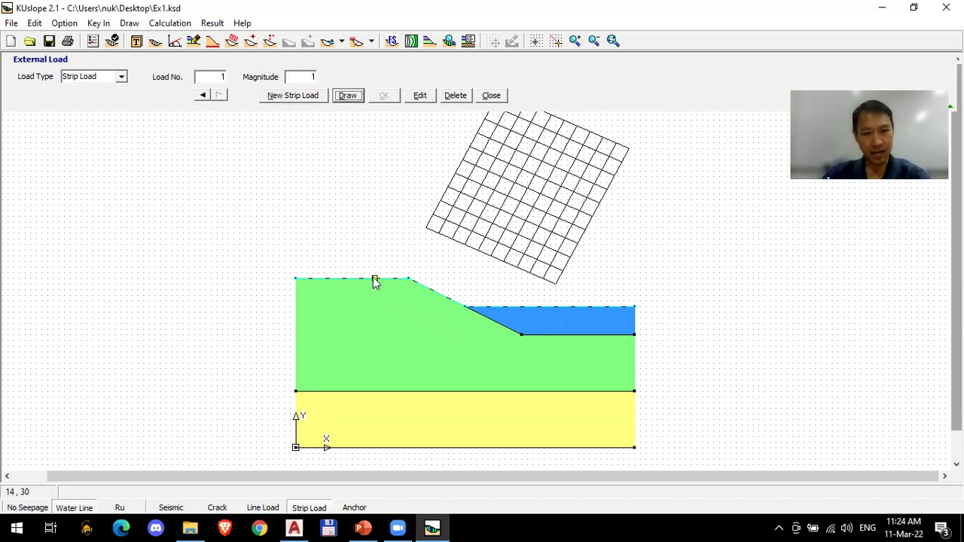
{"action": "left_click", "coordinate": [452, 300]}
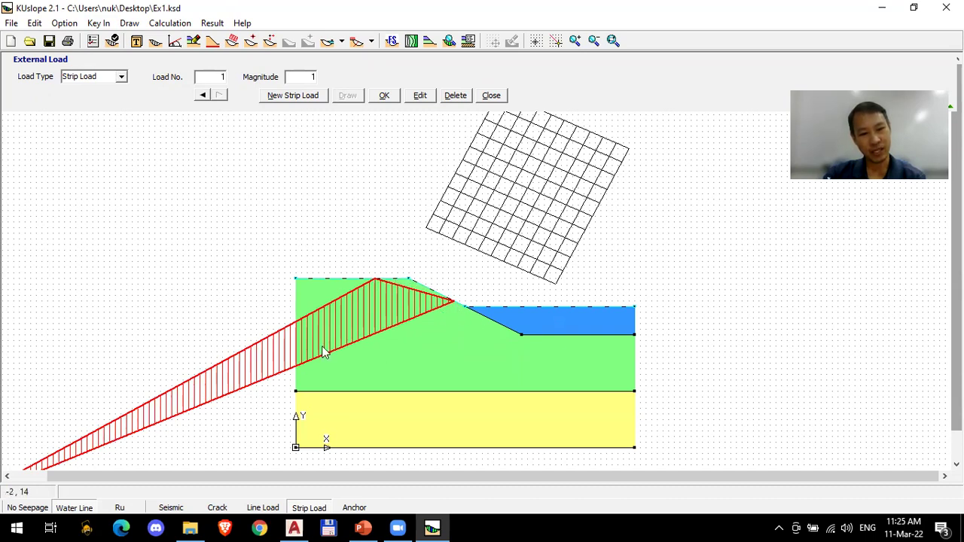
{"action": "left_click", "coordinate": [457, 96]}
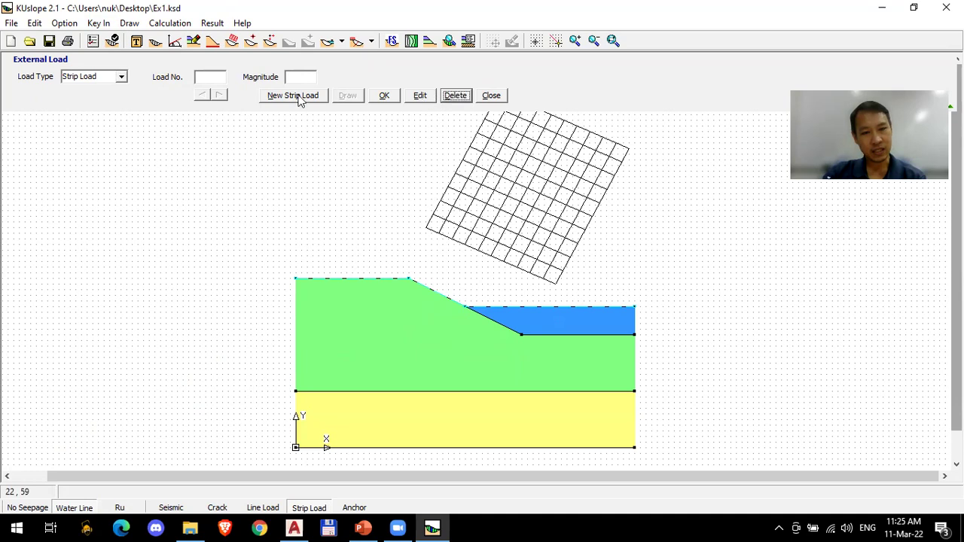
Step: Add strip load 1 with magnitude 1 along the crest from x = 11 to x = 20
{"action": "left_click", "coordinate": [271, 96]}
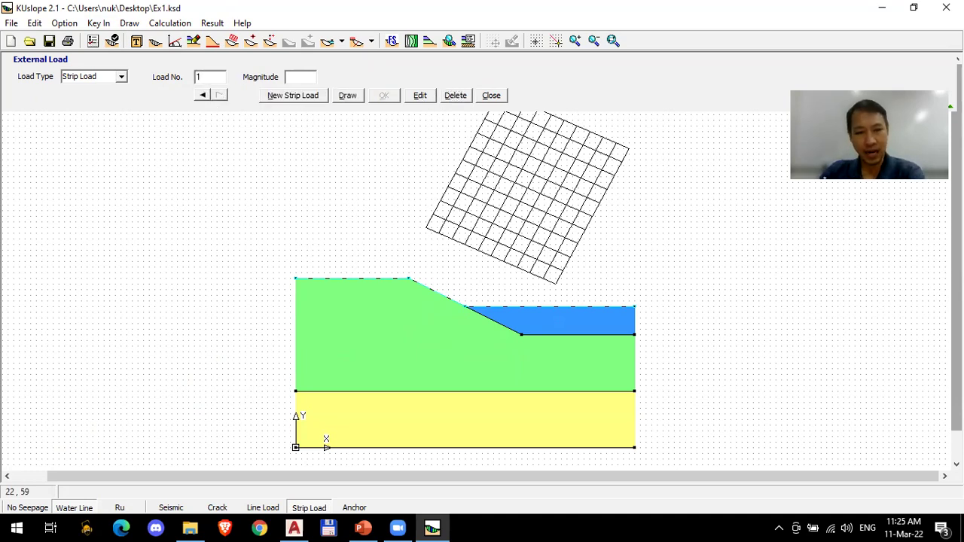
{"action": "left_click", "coordinate": [296, 76]}
{"action": "type", "text": "1"}
{"action": "left_click", "coordinate": [347, 95]}
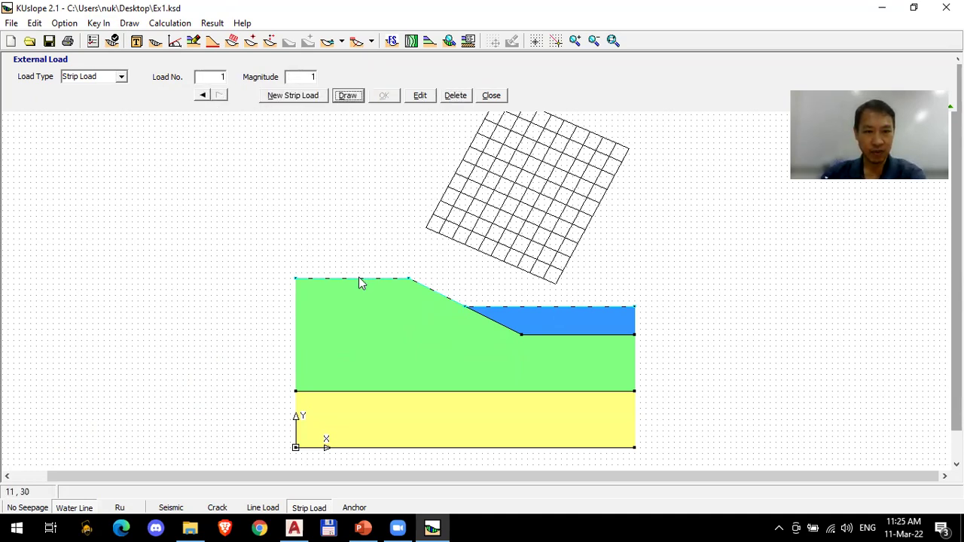
Step: Add strip load 2 with magnitude 1 on the slope face from about x = 21.2 to x = 28 and close the load settings
{"action": "left_click", "coordinate": [294, 96]}
{"action": "left_click", "coordinate": [347, 96]}
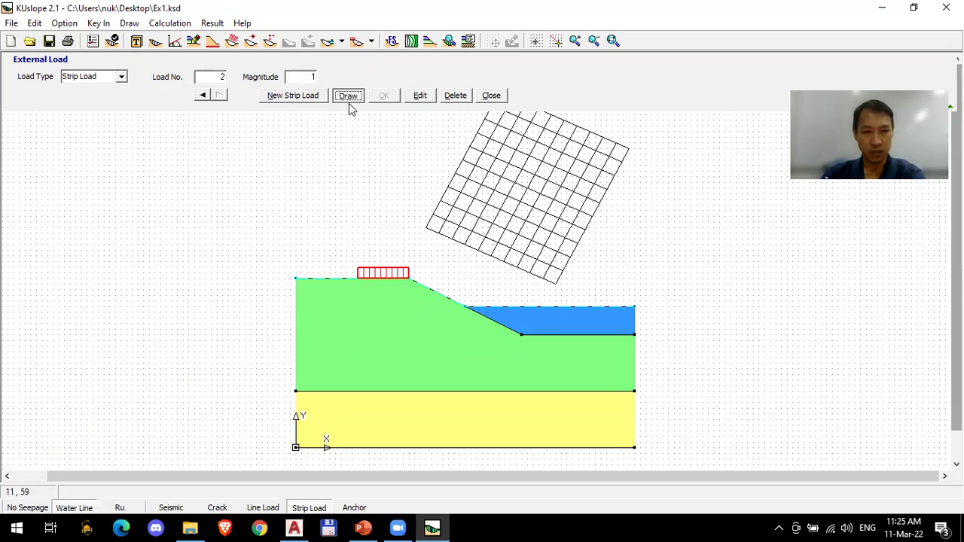
{"action": "left_click", "coordinate": [415, 281]}
{"action": "left_click", "coordinate": [453, 300]}
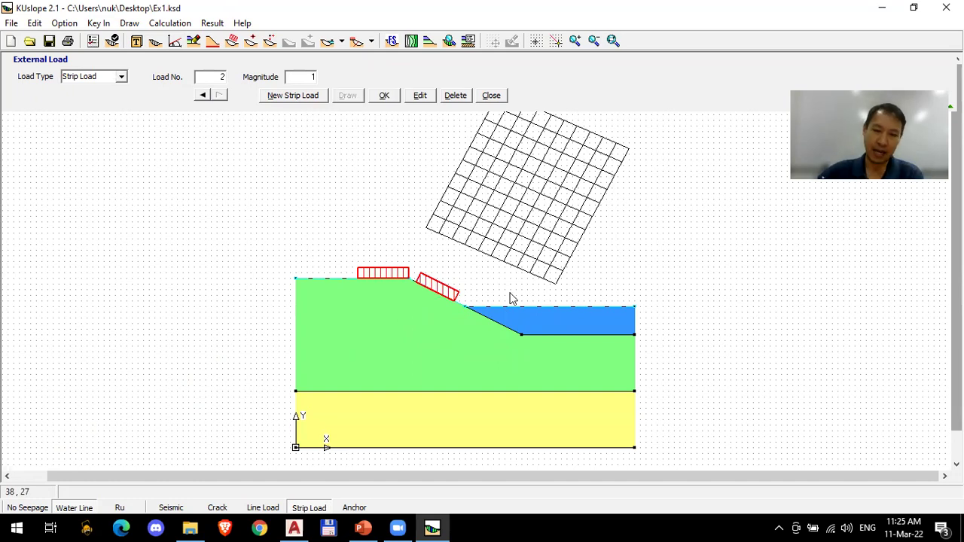
{"action": "left_click", "coordinate": [490, 96]}
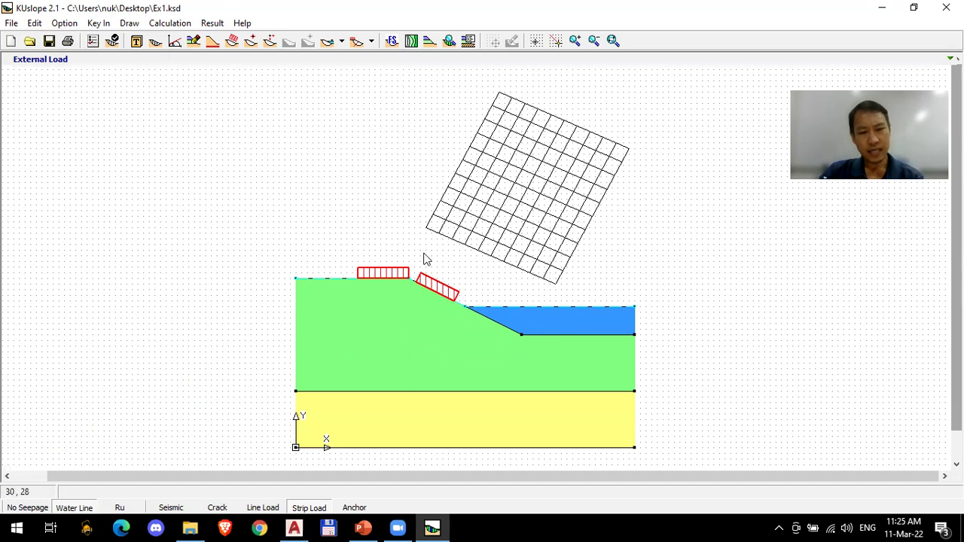
Step: Open the Step by Step window and show the external load data under Load Effect
{"action": "left_click", "coordinate": [98, 23]}
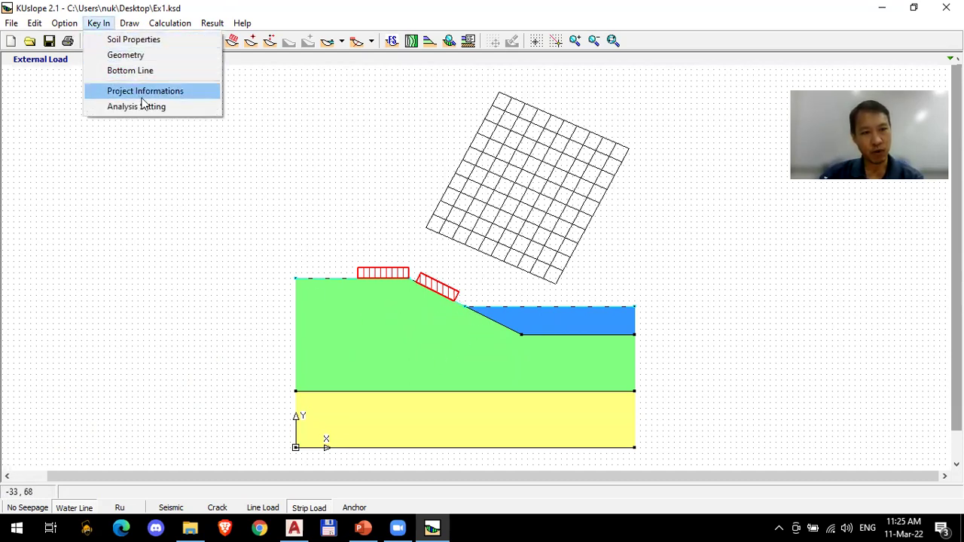
{"action": "mouse_move", "coordinate": [64, 23]}
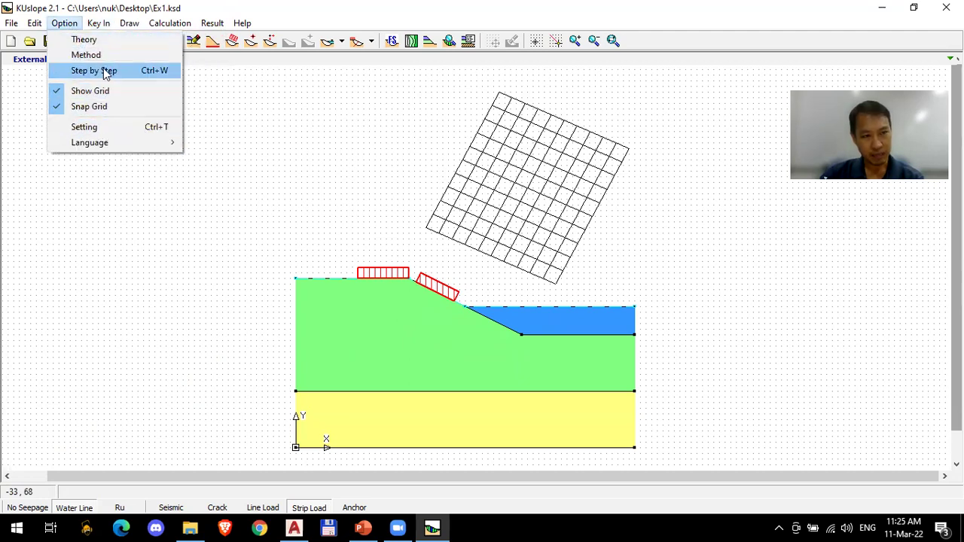
{"action": "mouse_move", "coordinate": [98, 24]}
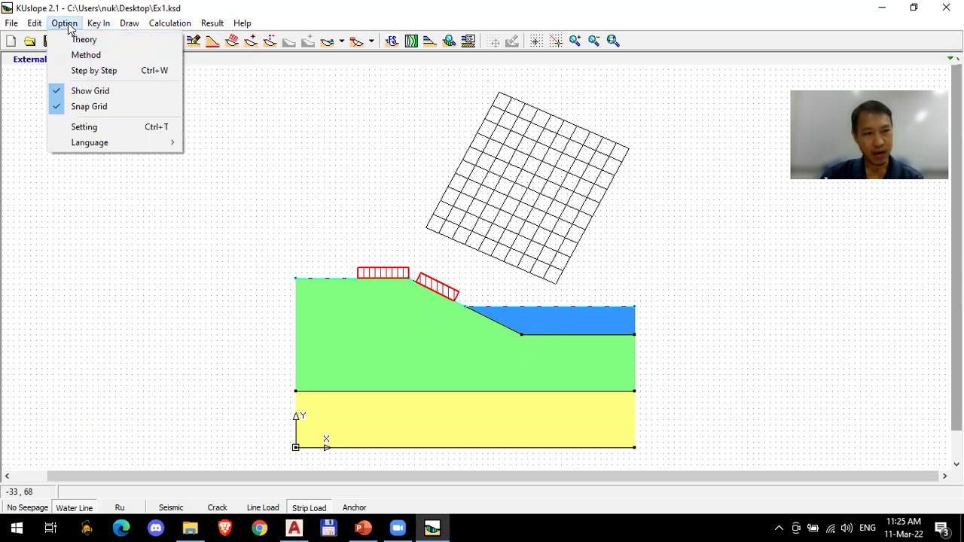
{"action": "left_click", "coordinate": [74, 77]}
{"action": "left_click_drag", "start_coordinate": [372, 112], "coordinate": [260, 94]}
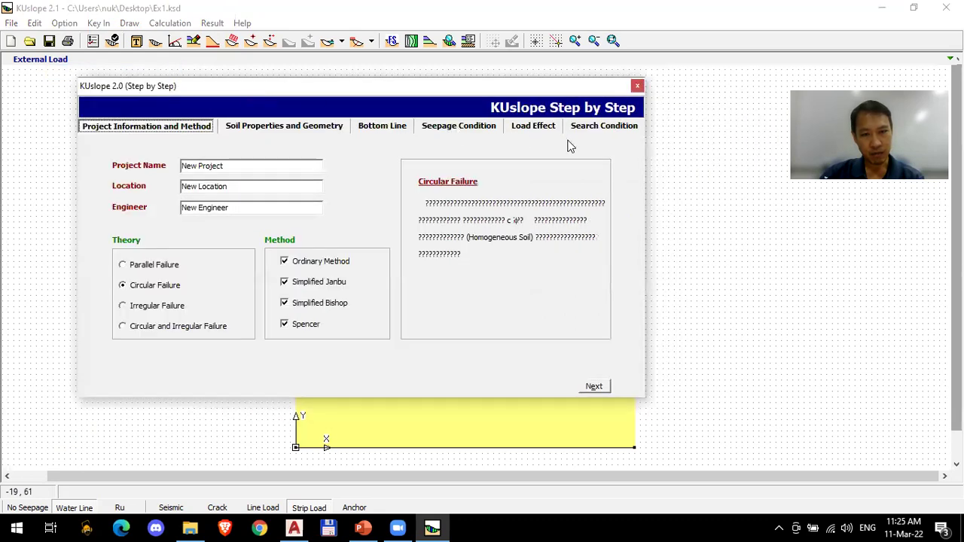
{"action": "left_click", "coordinate": [539, 127]}
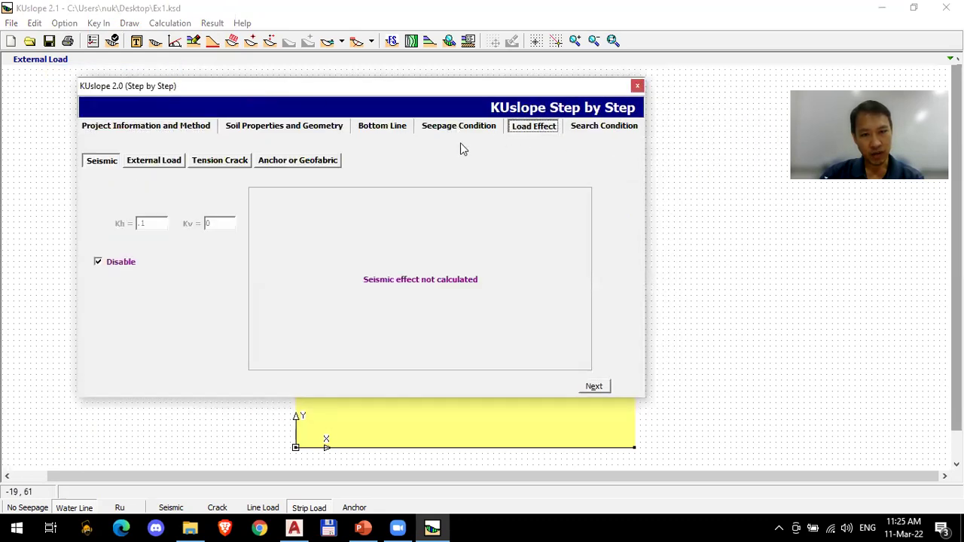
{"action": "left_click", "coordinate": [157, 160]}
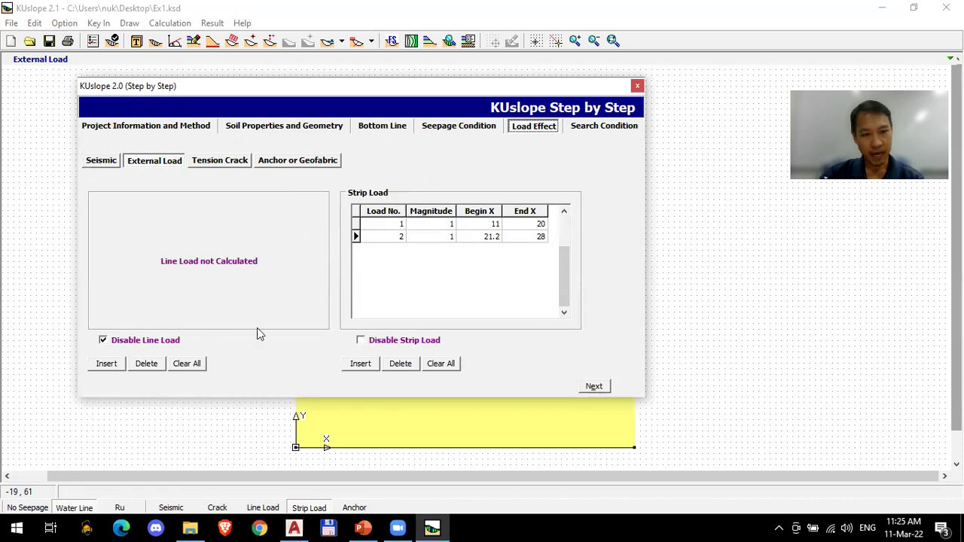
Step: Check the magnitude and the begin and end X of both strip loads against the drawing, and close the Step by Step window
{"action": "left_click", "coordinate": [431, 225]}
{"action": "left_click", "coordinate": [493, 225]}
{"action": "left_click_drag", "start_coordinate": [509, 83], "coordinate": [780, 82]}
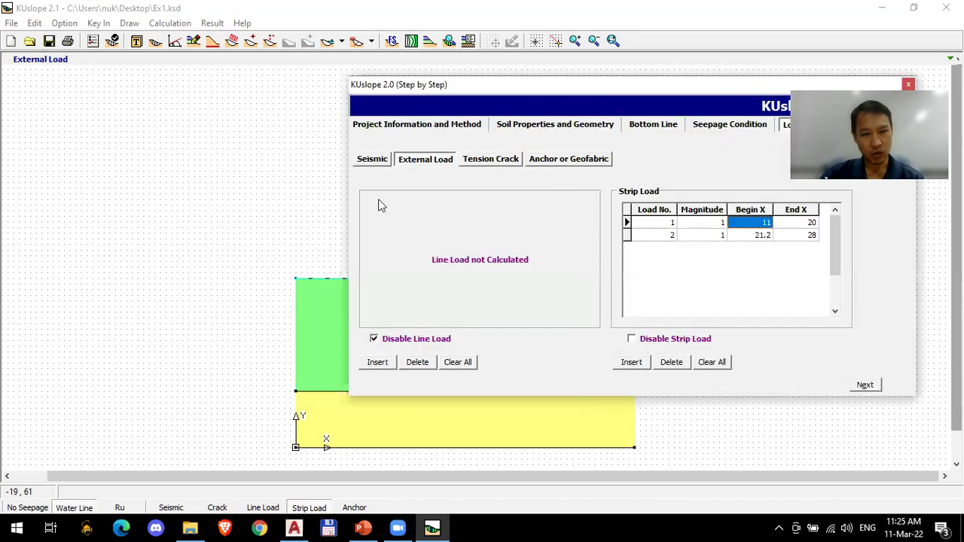
{"action": "left_click_drag", "start_coordinate": [640, 113], "coordinate": [802, 126]}
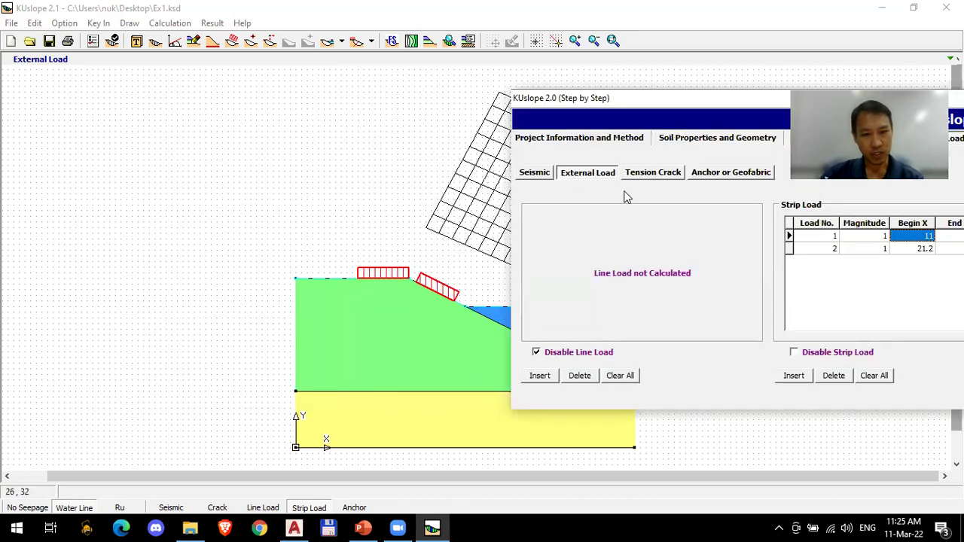
{"action": "left_click_drag", "start_coordinate": [687, 107], "coordinate": [195, 130]}
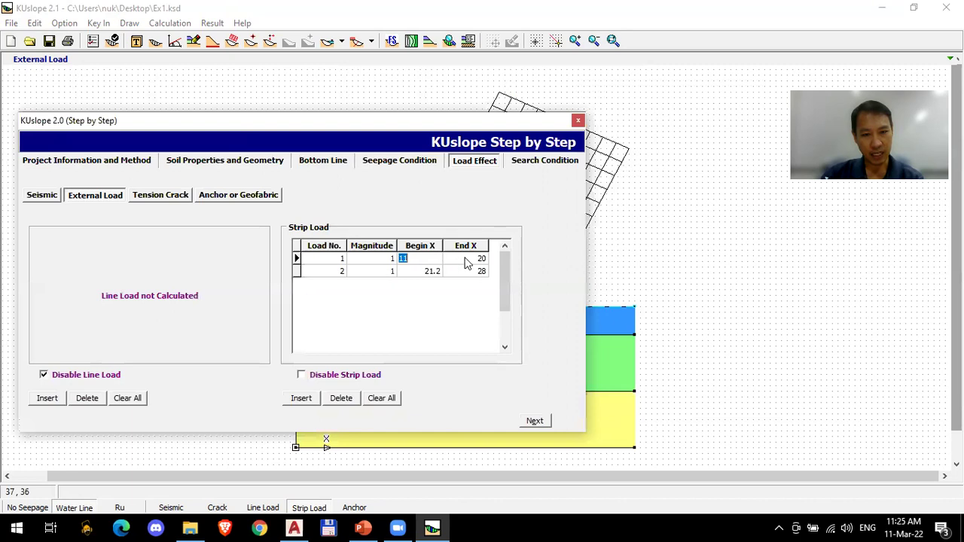
{"action": "left_click", "coordinate": [436, 271]}
{"action": "key", "text": "Tab"}
{"action": "left_click_drag", "start_coordinate": [461, 139], "coordinate": [601, 117]}
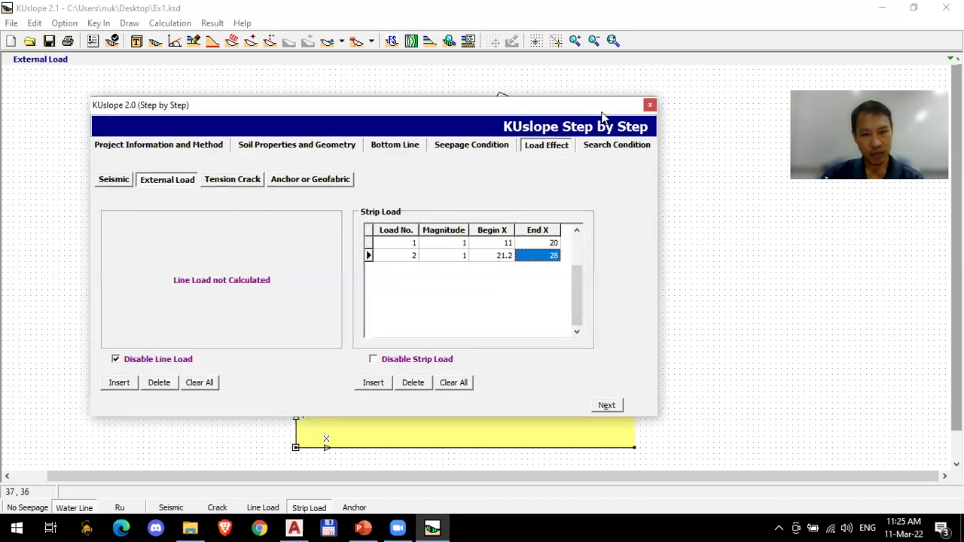
{"action": "left_click", "coordinate": [650, 105]}
Step: Reopen the Step by Step window and show the project information, theory and method settings
{"action": "left_click", "coordinate": [64, 23]}
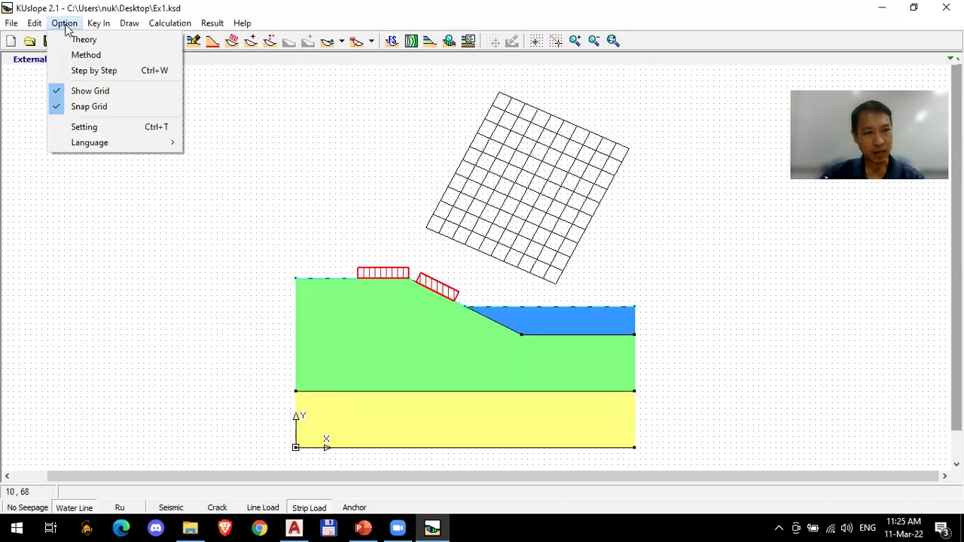
{"action": "left_click", "coordinate": [92, 70]}
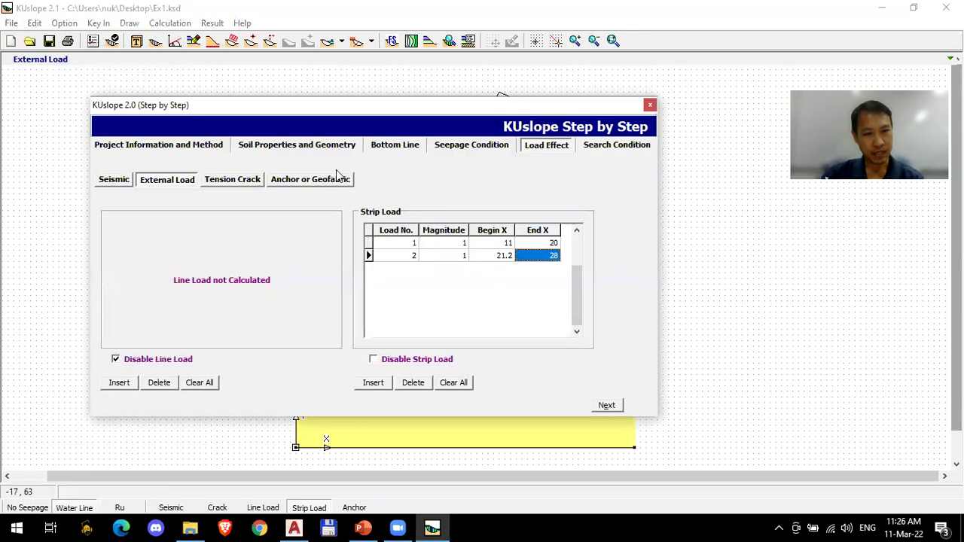
{"action": "left_click", "coordinate": [179, 147]}
{"action": "left_click_drag", "start_coordinate": [322, 108], "coordinate": [384, 90]}
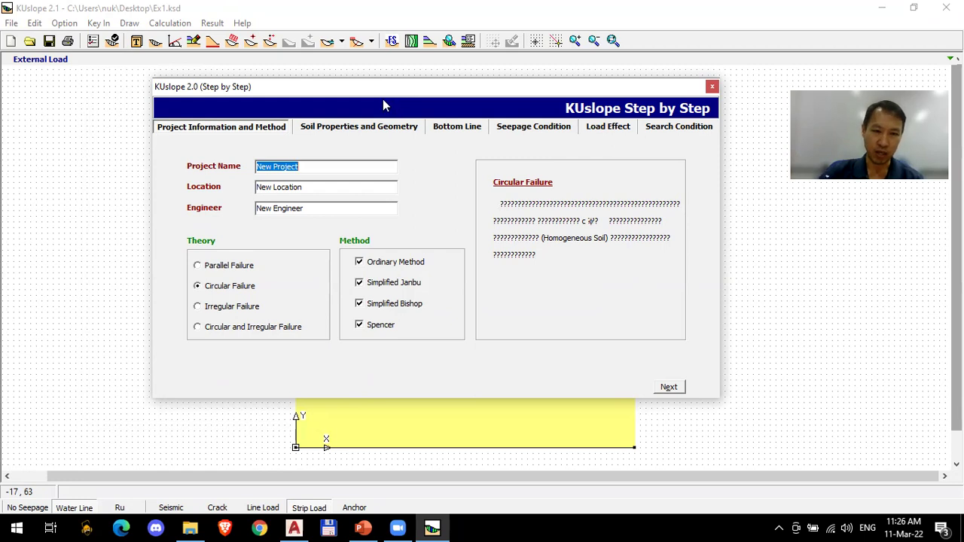
Step: Review the project name, location and engineer fields and the Ordinary Method option on the project information page
{"action": "left_click", "coordinate": [273, 166]}
{"action": "left_click_drag", "start_coordinate": [319, 166], "coordinate": [251, 170]}
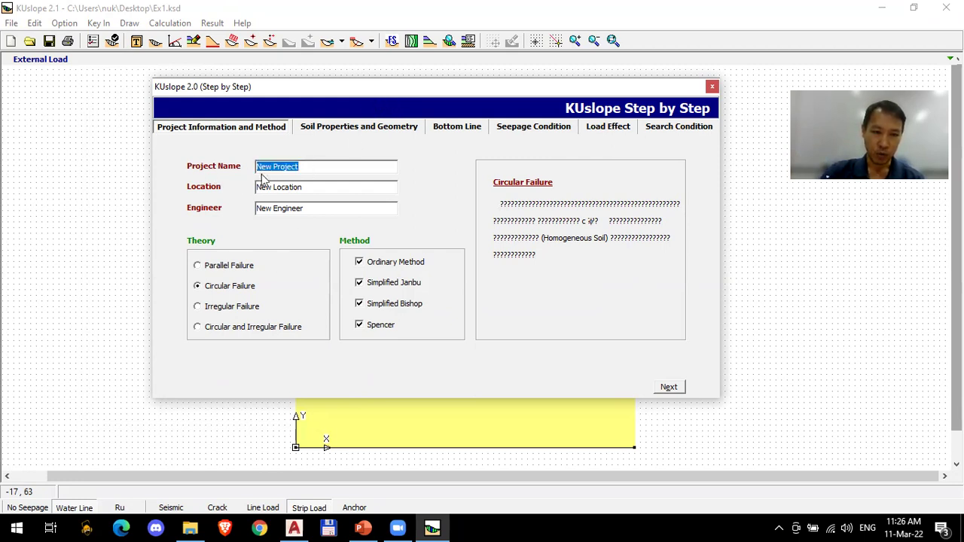
{"action": "left_click_drag", "start_coordinate": [320, 188], "coordinate": [246, 185]}
{"action": "left_click_drag", "start_coordinate": [314, 209], "coordinate": [231, 223]}
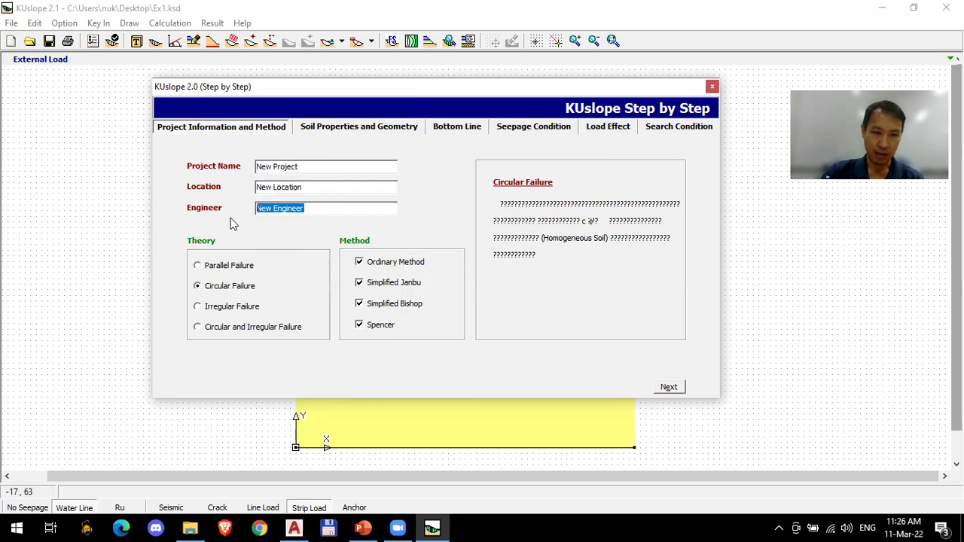
{"action": "left_click", "coordinate": [358, 262]}
{"action": "left_click", "coordinate": [358, 263]}
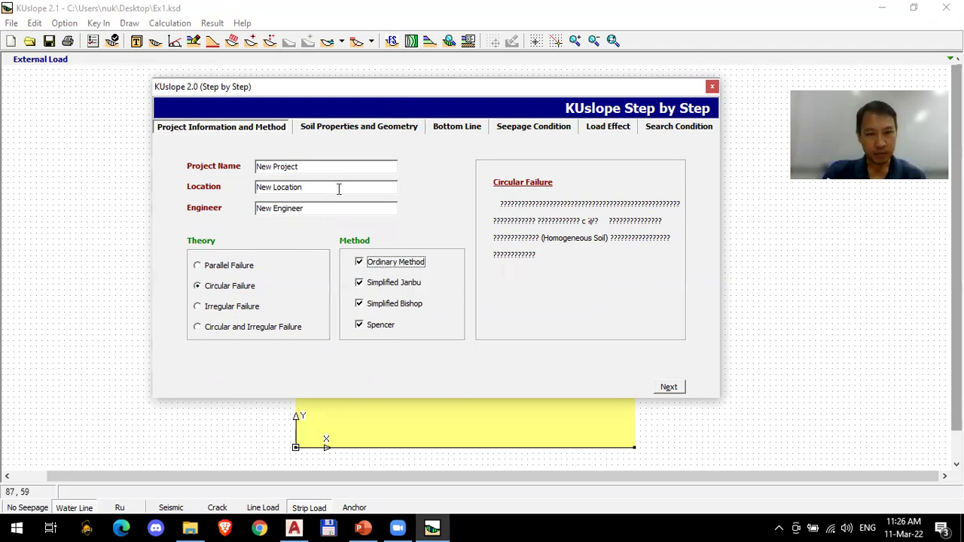
Step: Review the soil properties and geometry, the bottom line and the seepage condition pages
{"action": "left_click", "coordinate": [348, 126]}
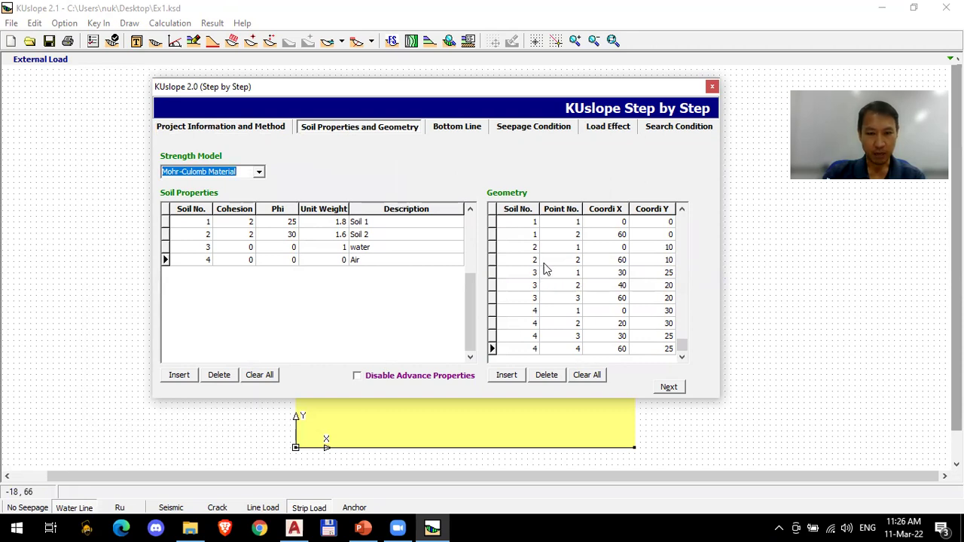
{"action": "left_click", "coordinate": [453, 127]}
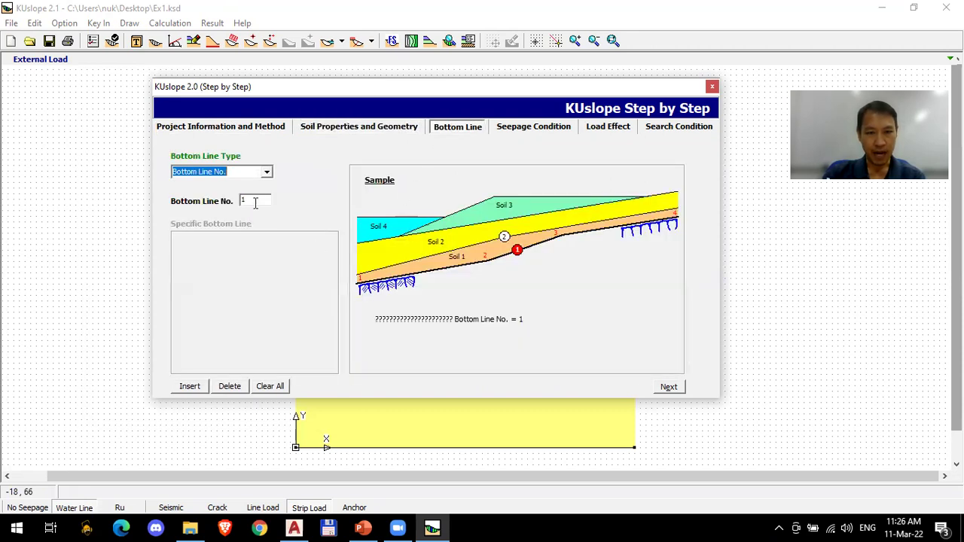
{"action": "left_click", "coordinate": [528, 126]}
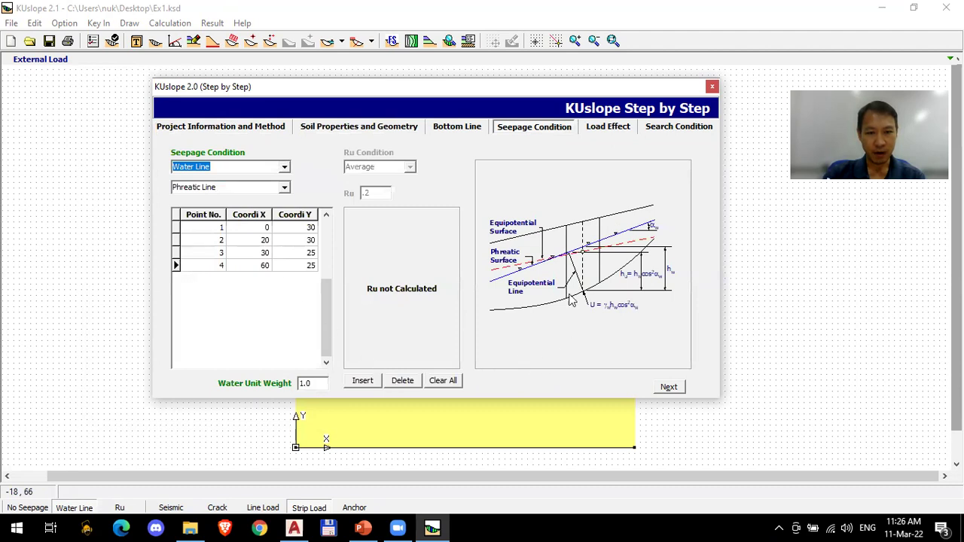
Step: Check the seismic coefficients under Load Effect by enabling the seismic load temporarily
{"action": "left_click", "coordinate": [607, 128]}
{"action": "left_click", "coordinate": [179, 165]}
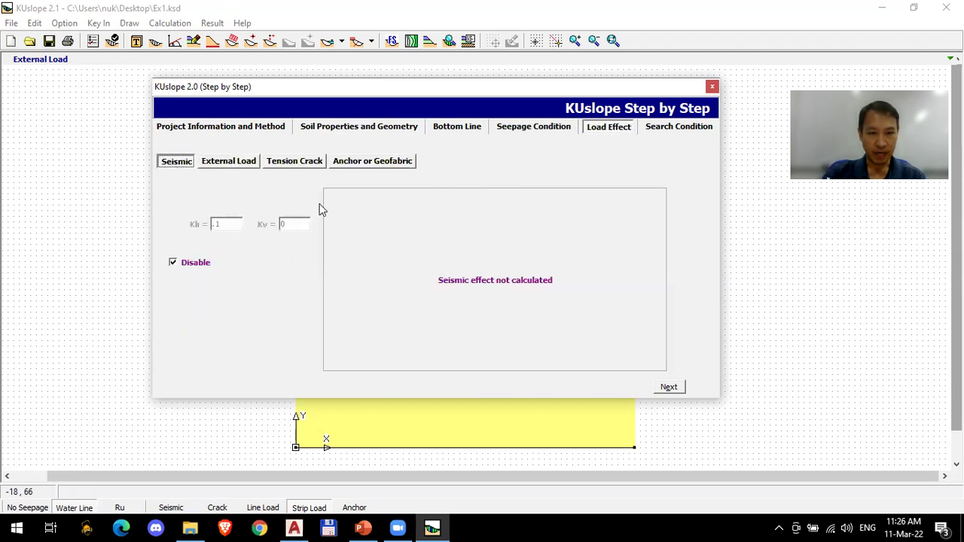
{"action": "left_click", "coordinate": [193, 264]}
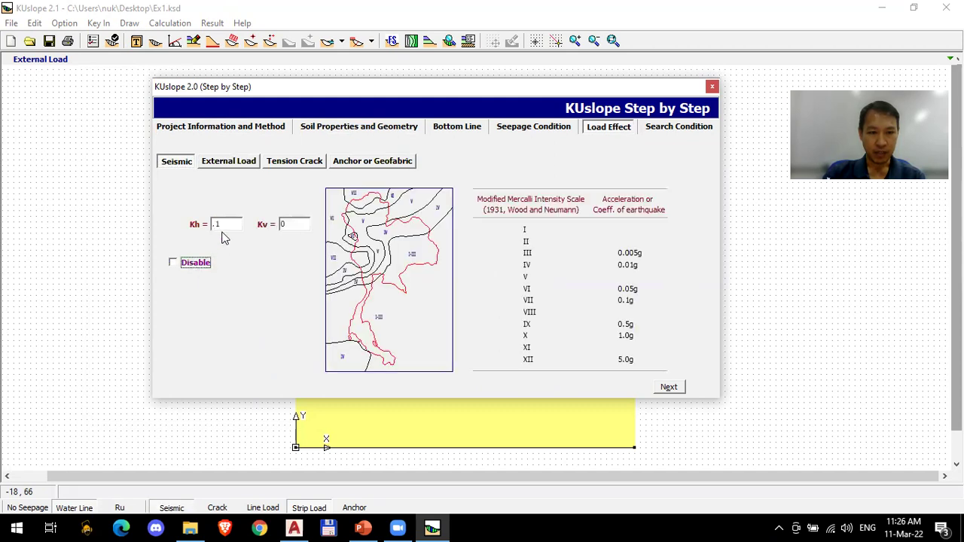
{"action": "left_click", "coordinate": [194, 263]}
Step: Show the external loads under Load Effect, check the line load option and disable the strip load
{"action": "left_click", "coordinate": [235, 163]}
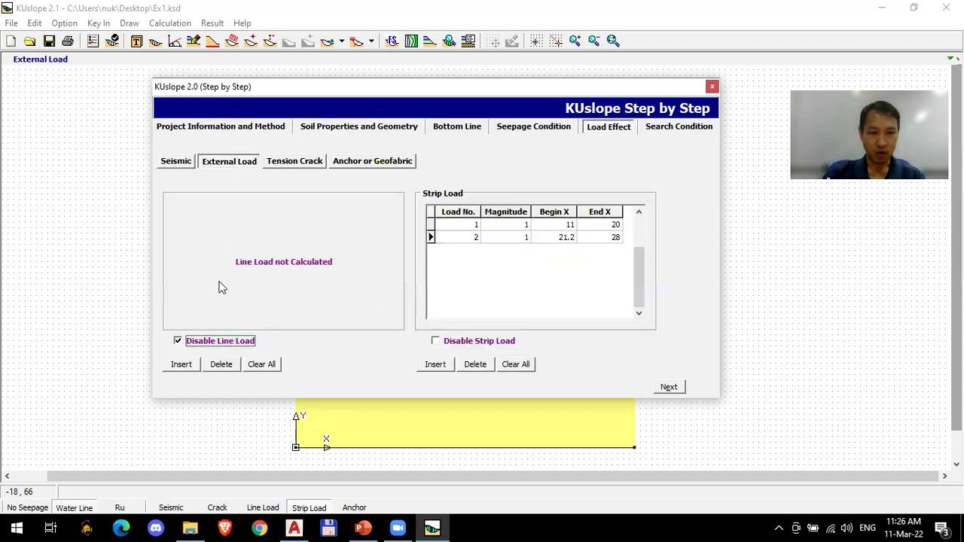
{"action": "left_click", "coordinate": [179, 340]}
{"action": "left_click", "coordinate": [183, 340]}
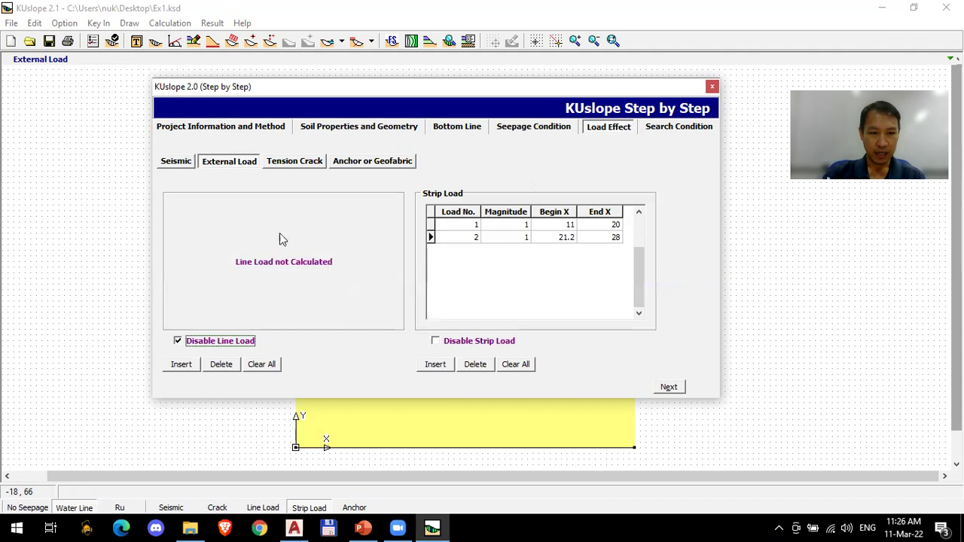
{"action": "left_click", "coordinate": [461, 345]}
{"action": "left_click", "coordinate": [461, 344]}
{"action": "left_click", "coordinate": [461, 344]}
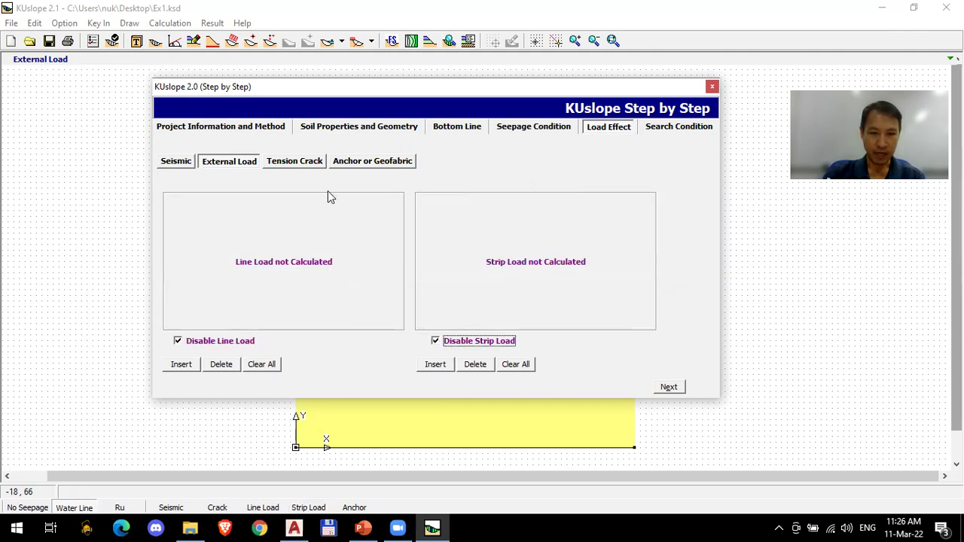
Step: Check the tension crack line by enabling it temporarily, and view the anchor or geofabric settings
{"action": "left_click", "coordinate": [295, 164]}
{"action": "left_click", "coordinate": [188, 263]}
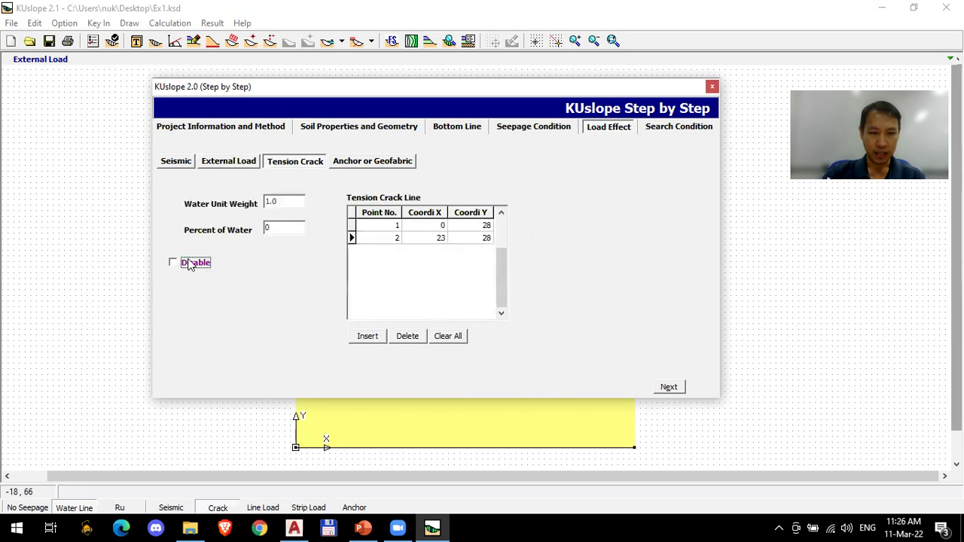
{"action": "left_click", "coordinate": [189, 264]}
{"action": "left_click", "coordinate": [367, 164]}
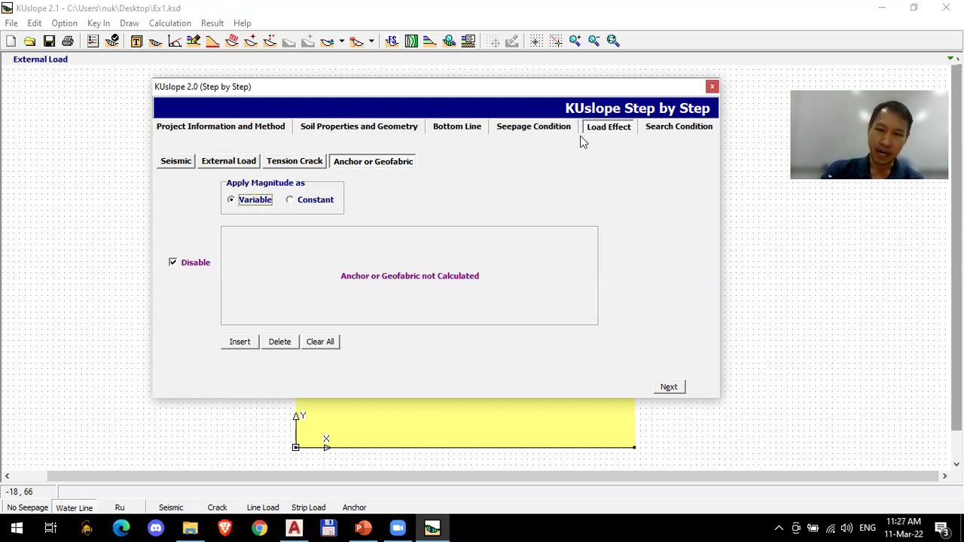
Step: Review the seepage, load and search condition pages, compare the grid search settings with the drawing, and close the Step by Step window
{"action": "left_click", "coordinate": [310, 164]}
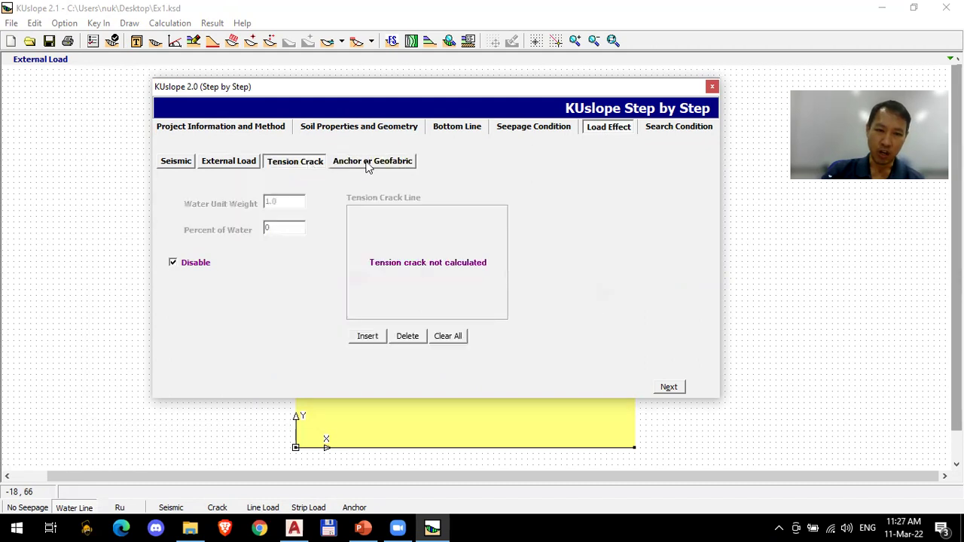
{"action": "left_click", "coordinate": [521, 131]}
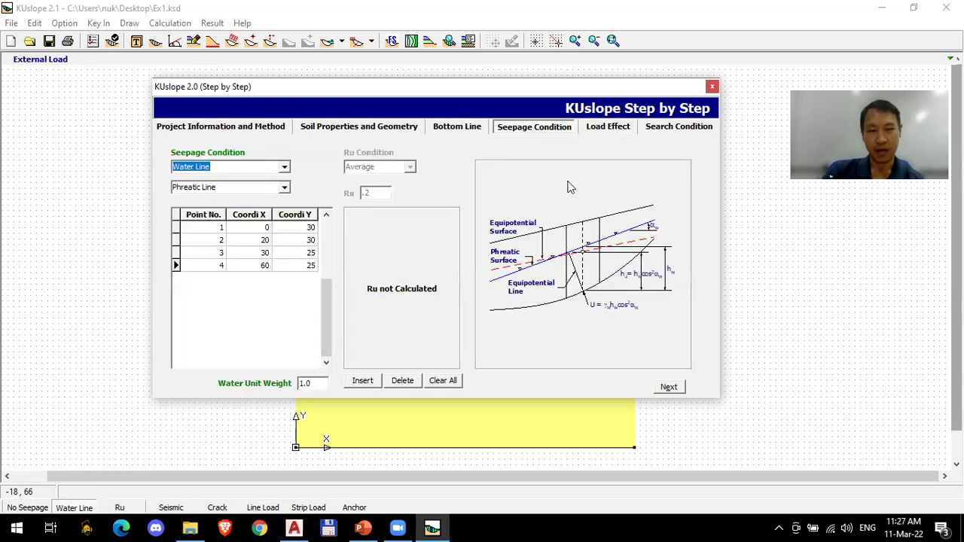
{"action": "left_click", "coordinate": [670, 387]}
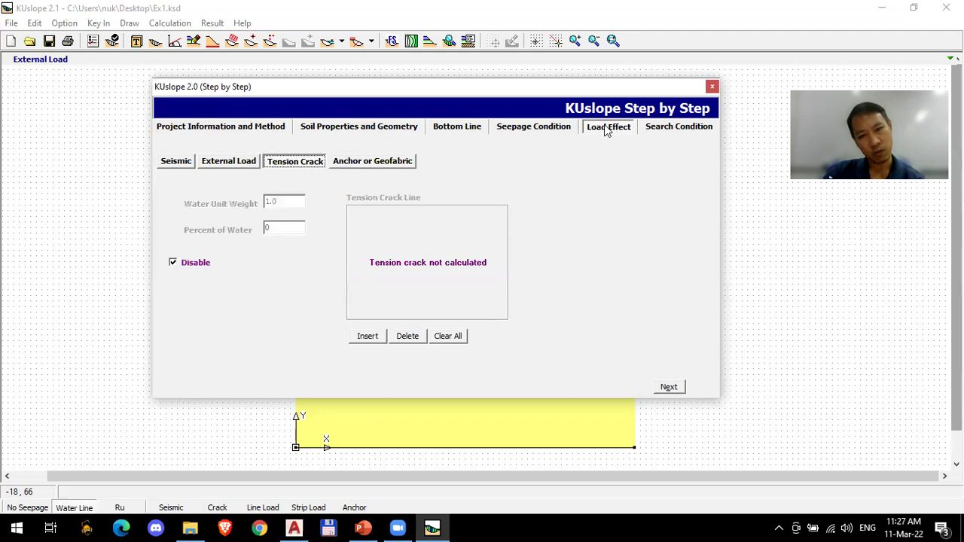
{"action": "left_click", "coordinate": [678, 126]}
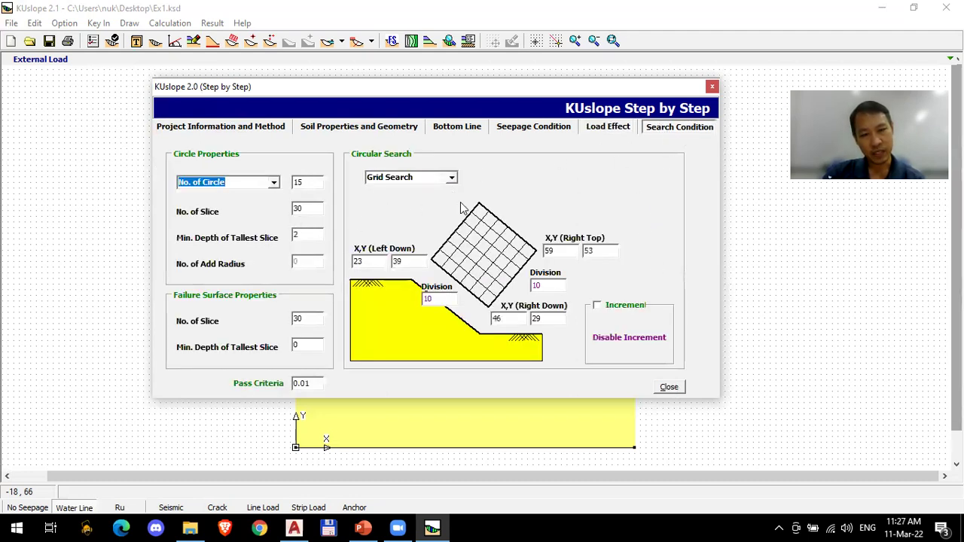
{"action": "left_click_drag", "start_coordinate": [511, 94], "coordinate": [729, 365]}
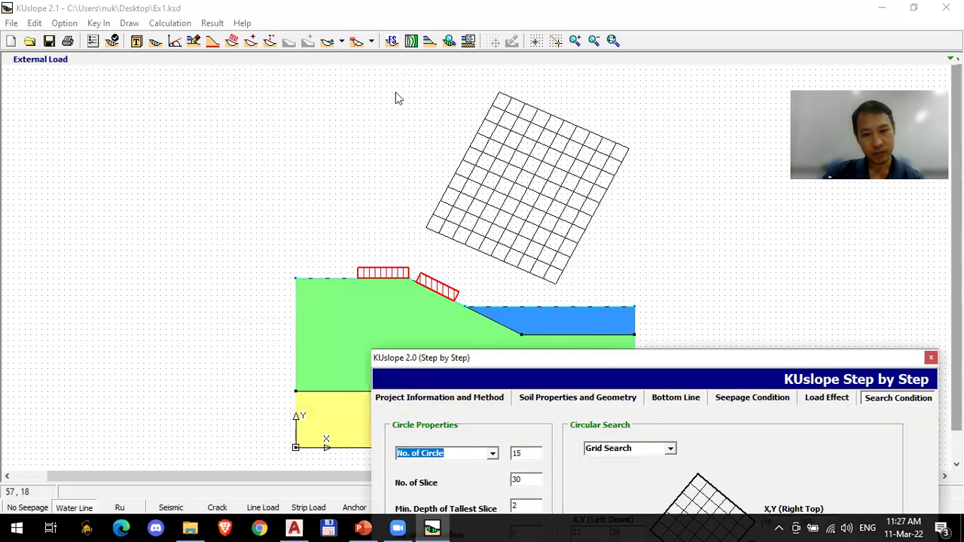
{"action": "left_click_drag", "start_coordinate": [617, 362], "coordinate": [396, 95]}
{"action": "left_click", "coordinate": [545, 289]}
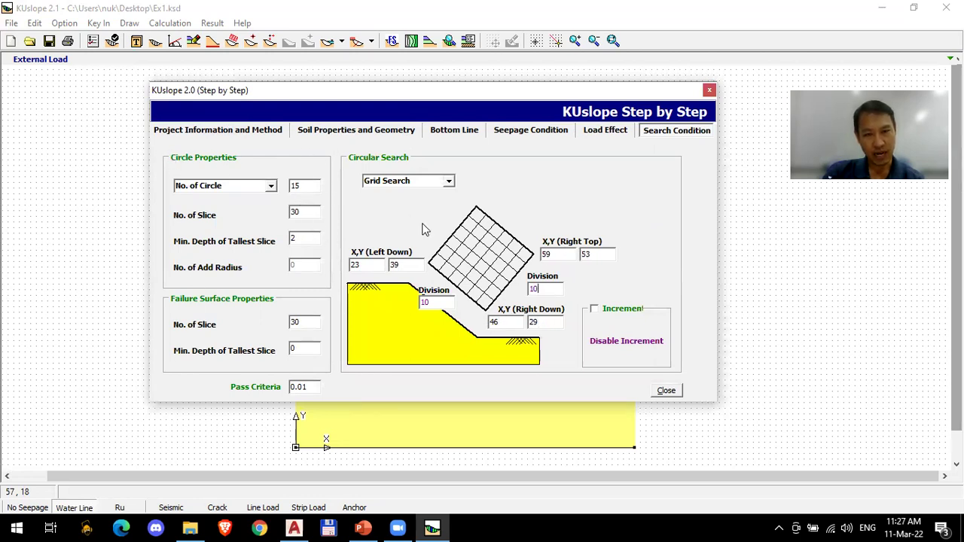
{"action": "left_click", "coordinate": [667, 390]}
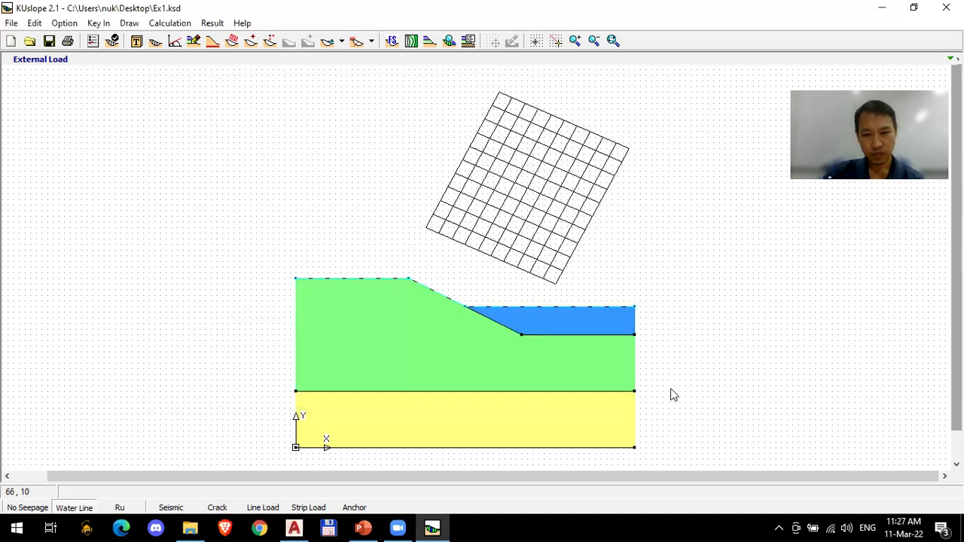
Step: Open the Anchor or Geofabric load settings and check the choices for how the magnitude is applied
{"action": "left_click", "coordinate": [373, 42]}
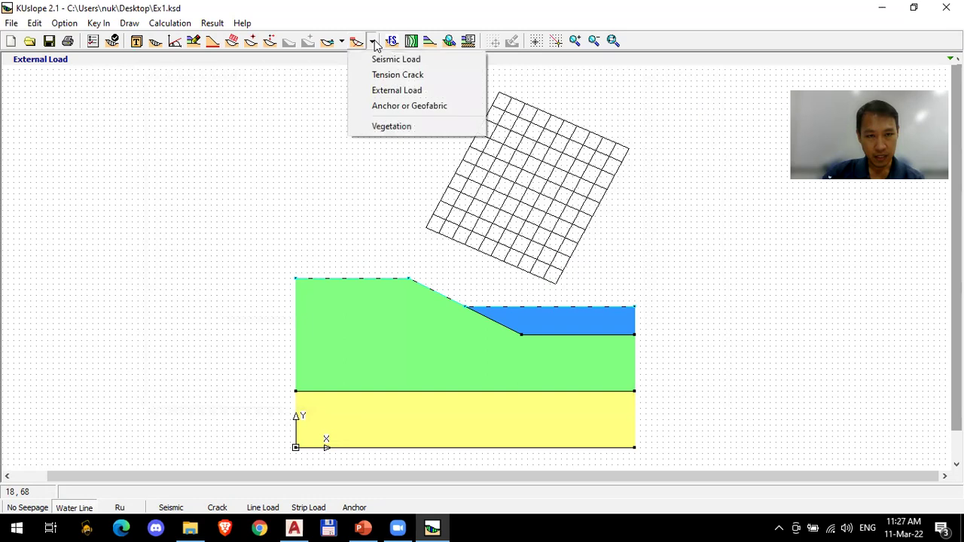
{"action": "left_click", "coordinate": [373, 43]}
{"action": "left_click", "coordinate": [373, 42]}
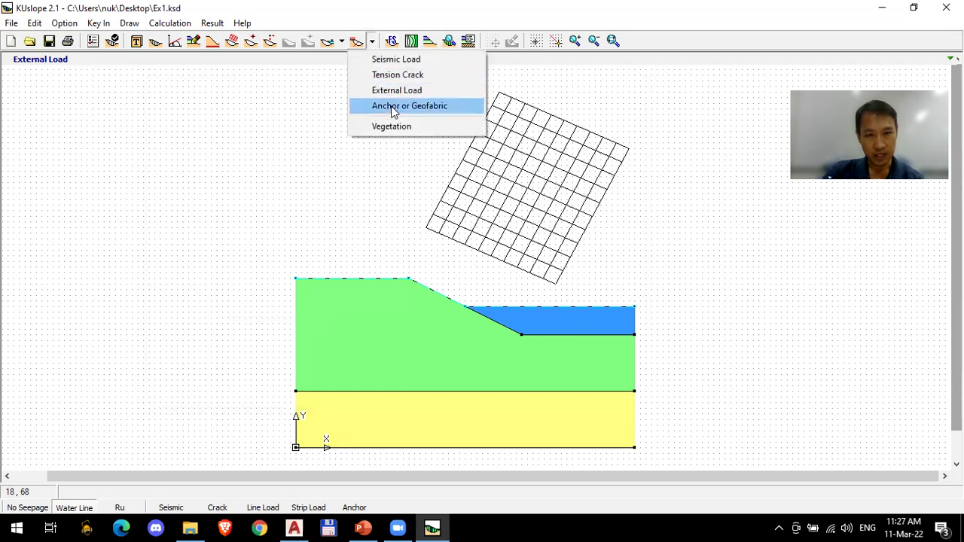
{"action": "left_click", "coordinate": [392, 111]}
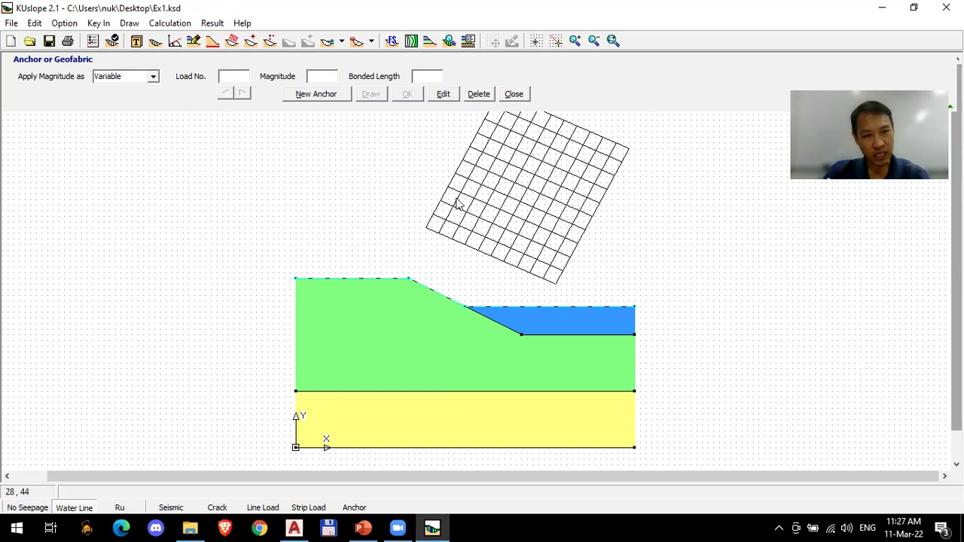
{"action": "left_click", "coordinate": [153, 80]}
{"action": "left_click", "coordinate": [153, 80]}
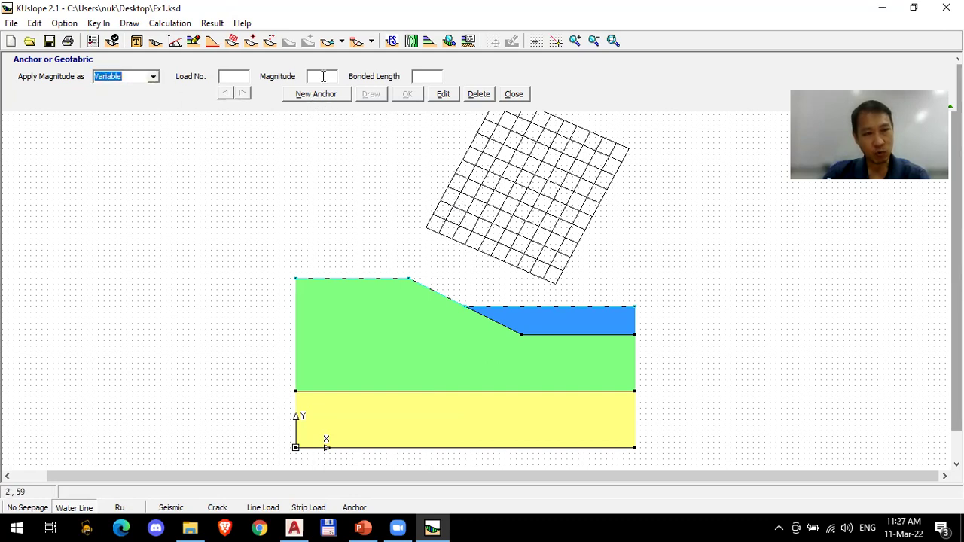
{"action": "left_click", "coordinate": [154, 78]}
{"action": "left_click", "coordinate": [156, 80]}
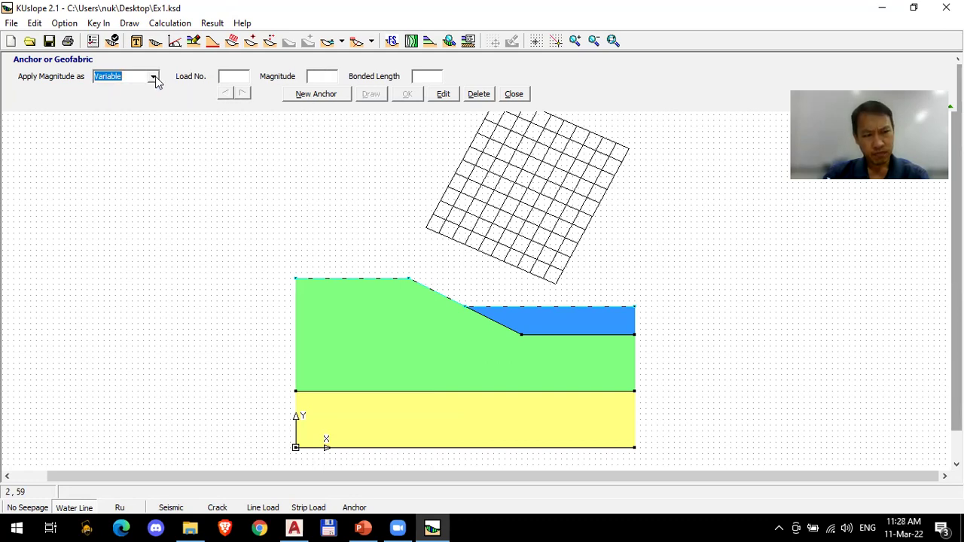
{"action": "left_click", "coordinate": [372, 40]}
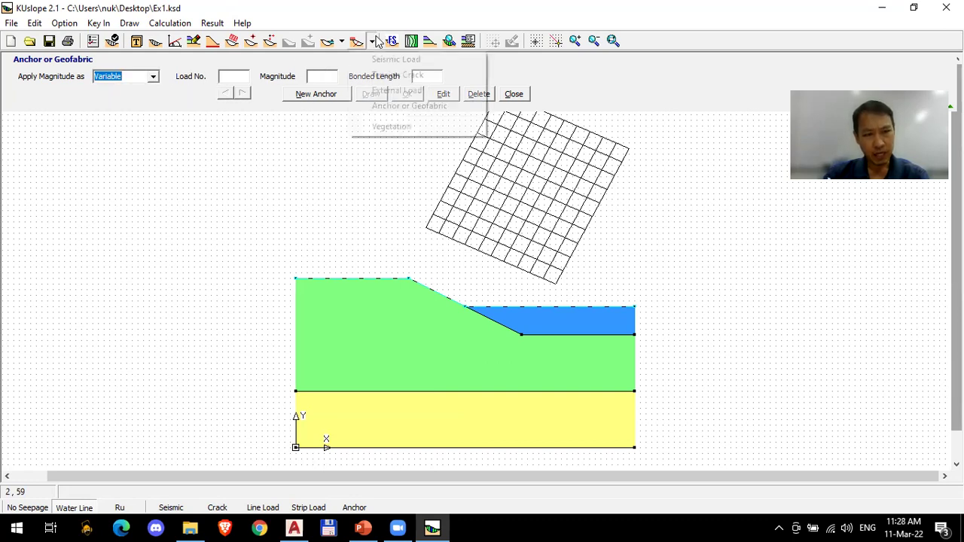
{"action": "left_click", "coordinate": [382, 110]}
Step: Add anchor 1 with magnitude 1 and bonded length 3, running from the upper slope face down into the green soil layer
{"action": "left_click", "coordinate": [302, 98]}
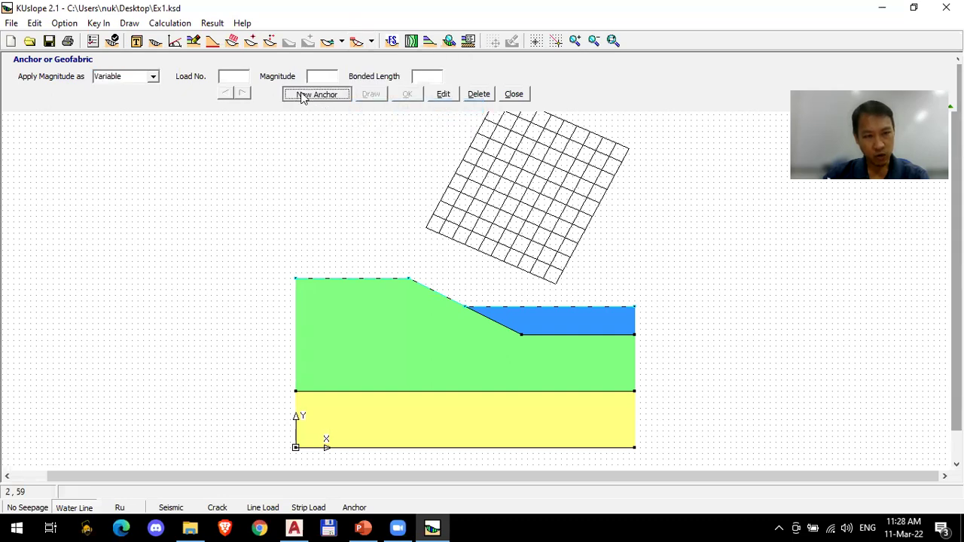
{"action": "type", "text": "1"}
{"action": "key", "text": "Tab"}
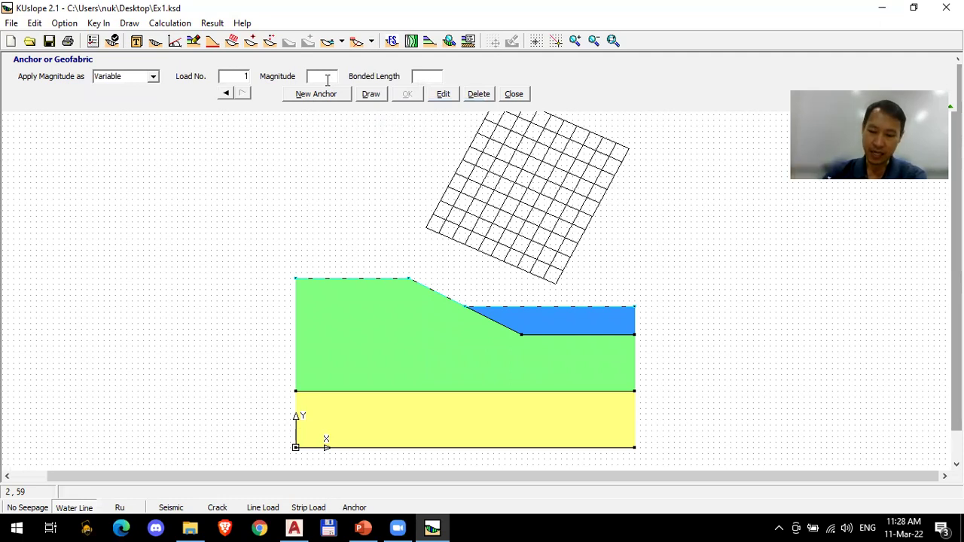
{"action": "type", "text": "1"}
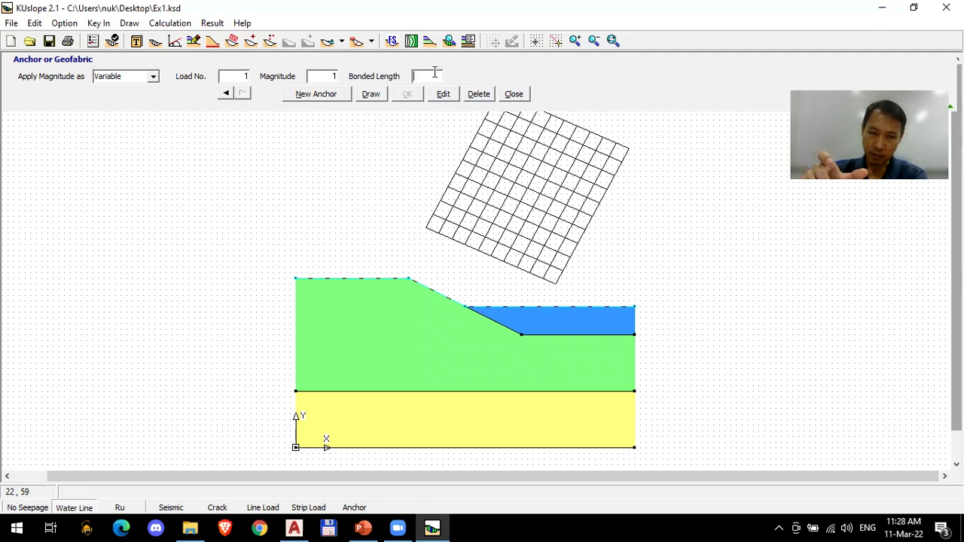
{"action": "type", "text": "3"}
{"action": "left_click", "coordinate": [371, 93]}
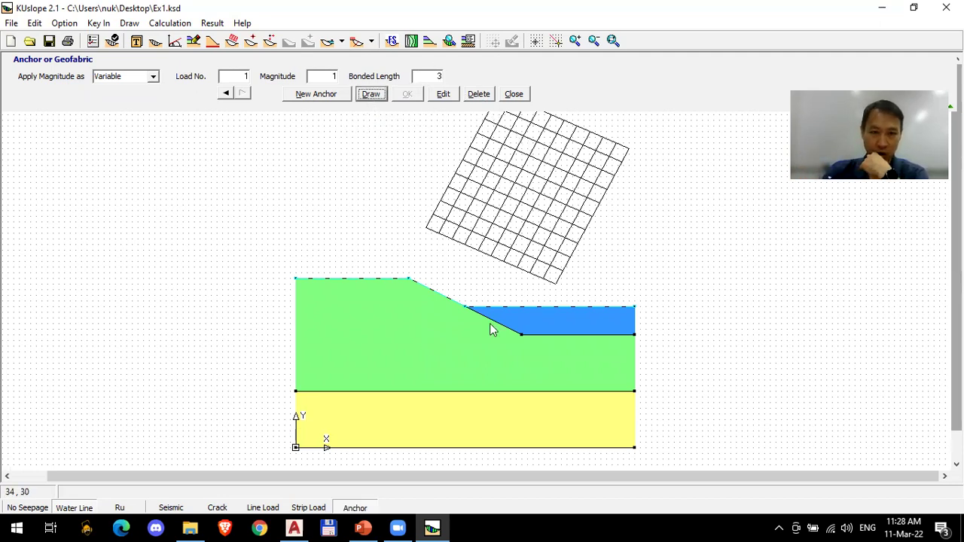
{"action": "left_click", "coordinate": [442, 295]}
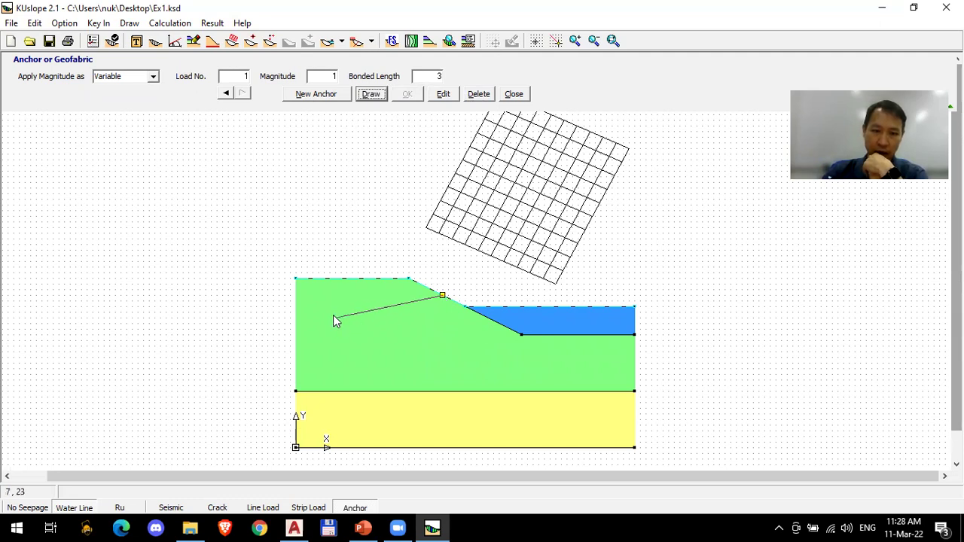
{"action": "left_click", "coordinate": [376, 312]}
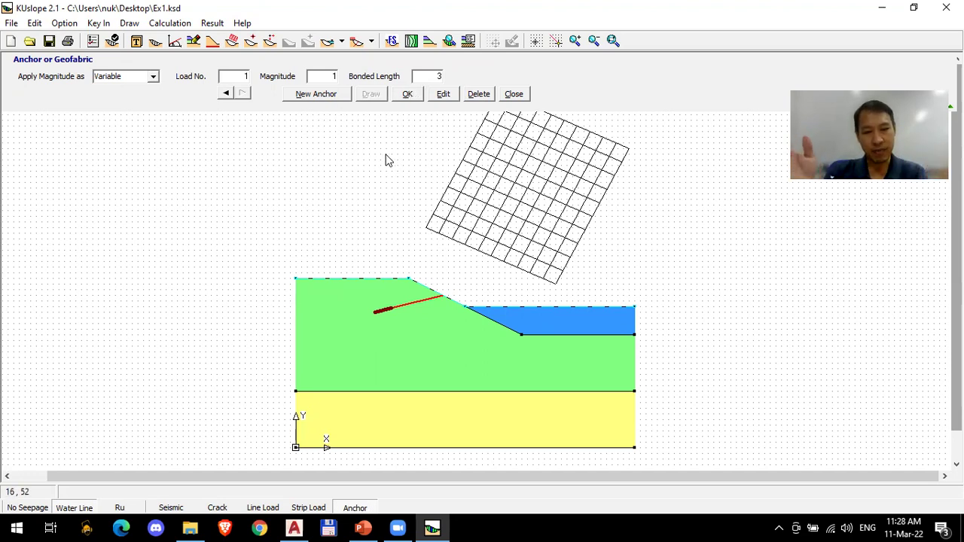
Step: Add anchor 2 with magnitude 2 and bonded length 10, running horizontally from the upper slope face into the green layer
{"action": "left_click", "coordinate": [317, 95]}
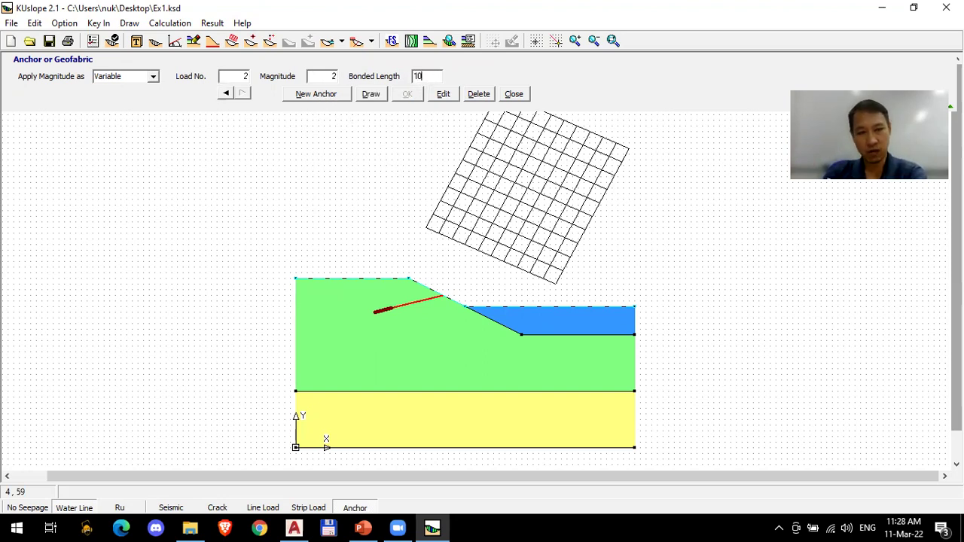
{"action": "left_click", "coordinate": [374, 98]}
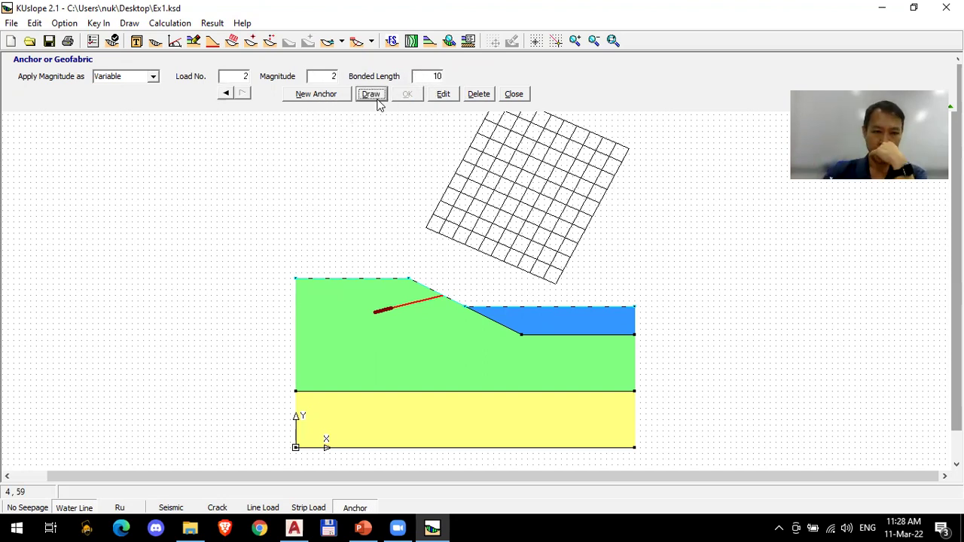
{"action": "left_click", "coordinate": [425, 291]}
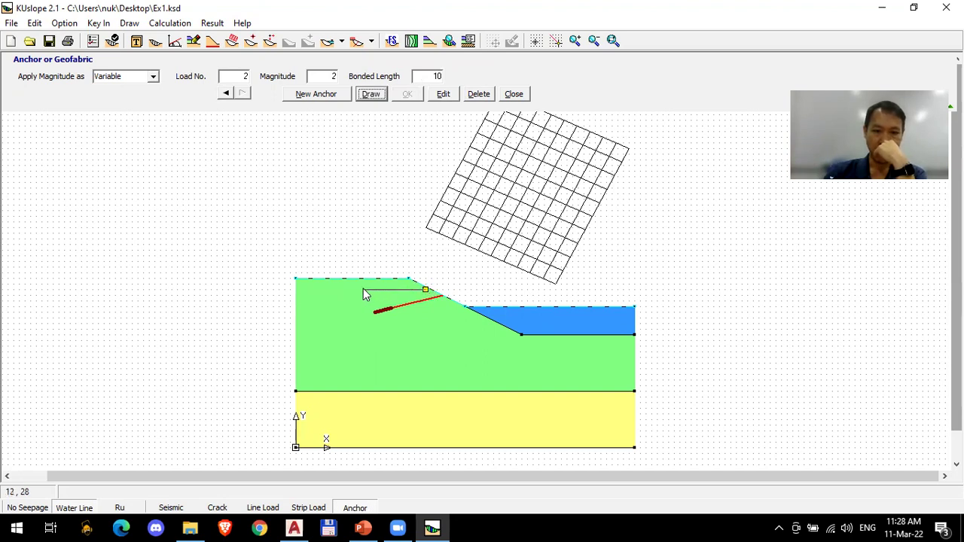
{"action": "left_click", "coordinate": [363, 290]}
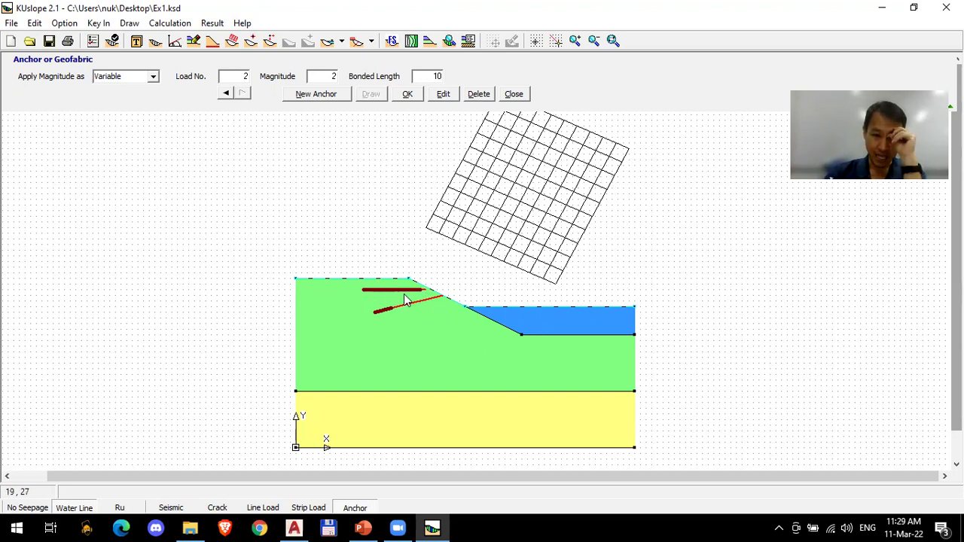
Step: Add anchor 3 with magnitude 3 and bonded length 15, running horizontally inward from the slope at the water's edge, and close the anchor settings
{"action": "left_click", "coordinate": [322, 95]}
{"action": "left_click", "coordinate": [329, 77]}
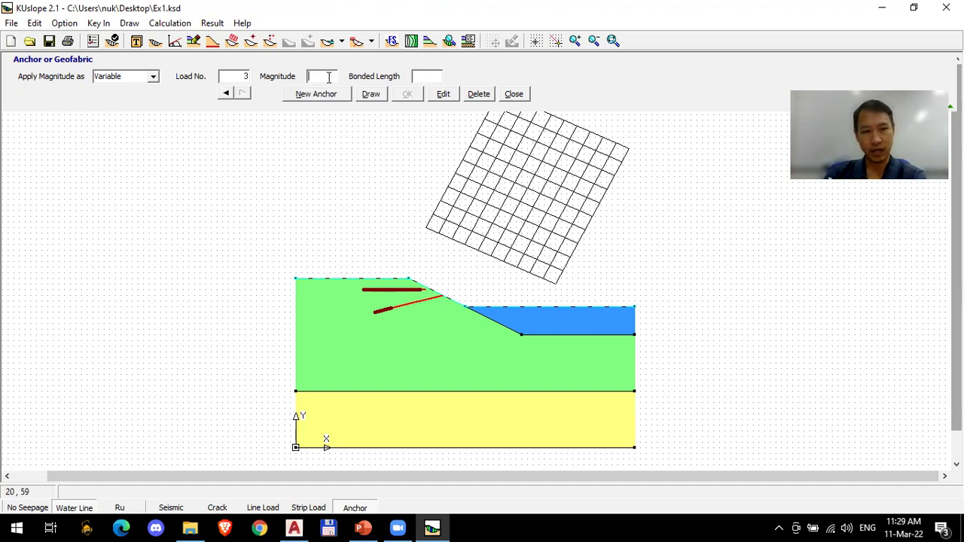
{"action": "type", "text": "3"}
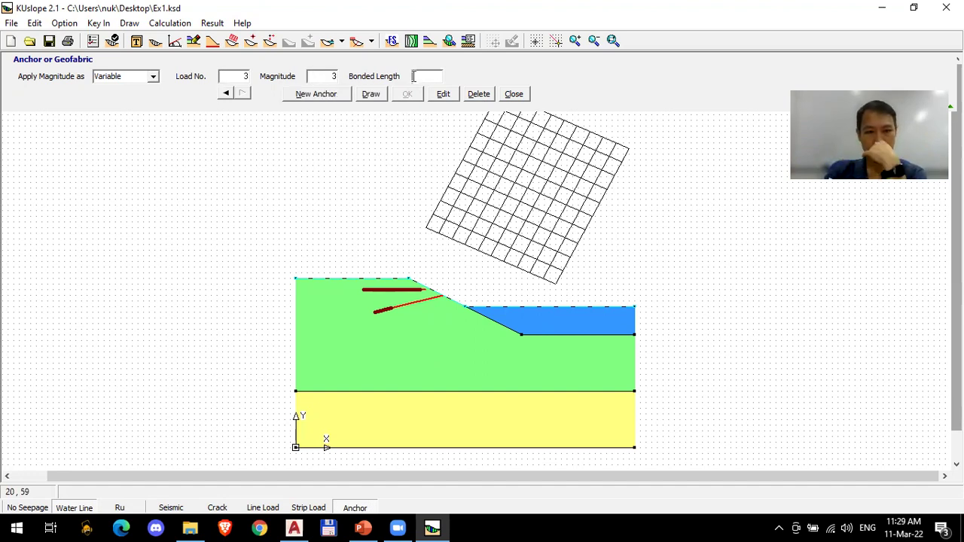
{"action": "left_click", "coordinate": [371, 94]}
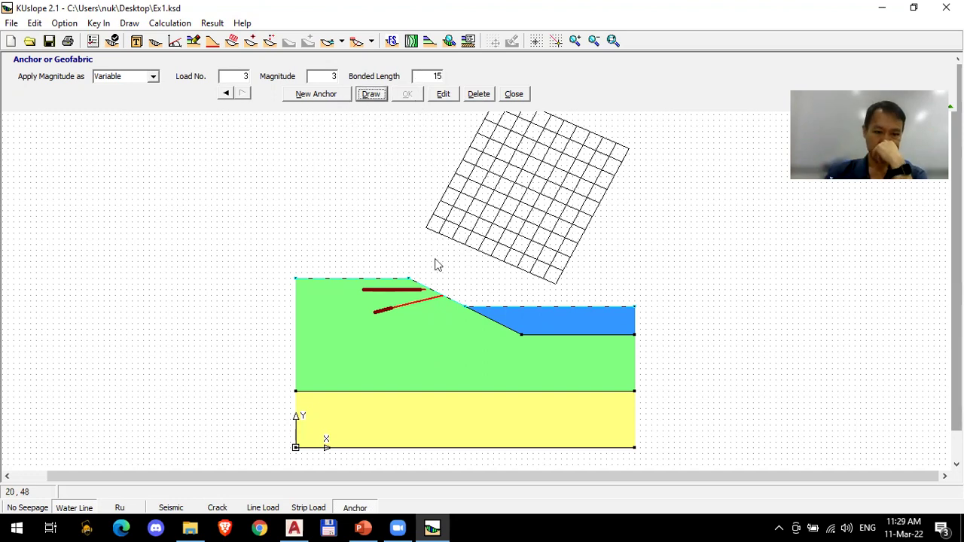
{"action": "left_click", "coordinate": [347, 310]}
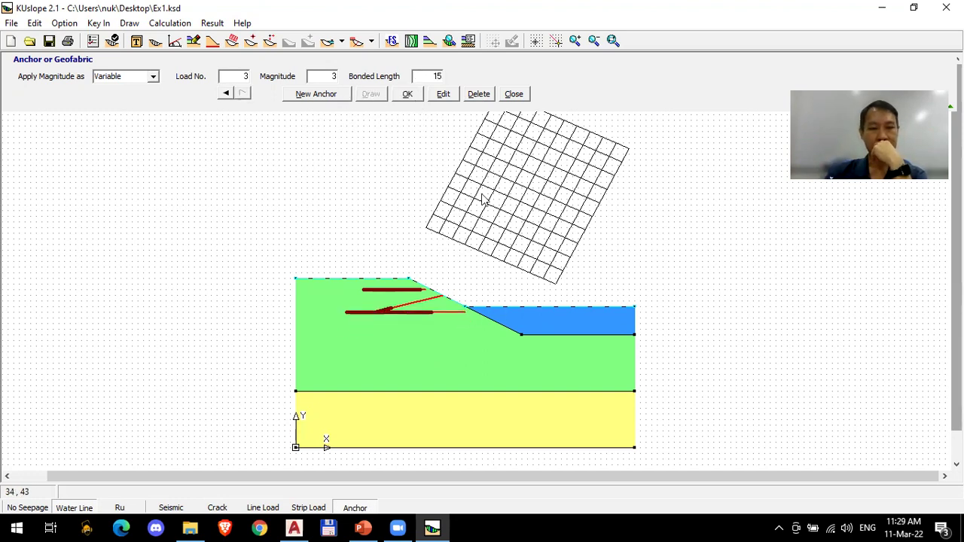
{"action": "left_click", "coordinate": [513, 93]}
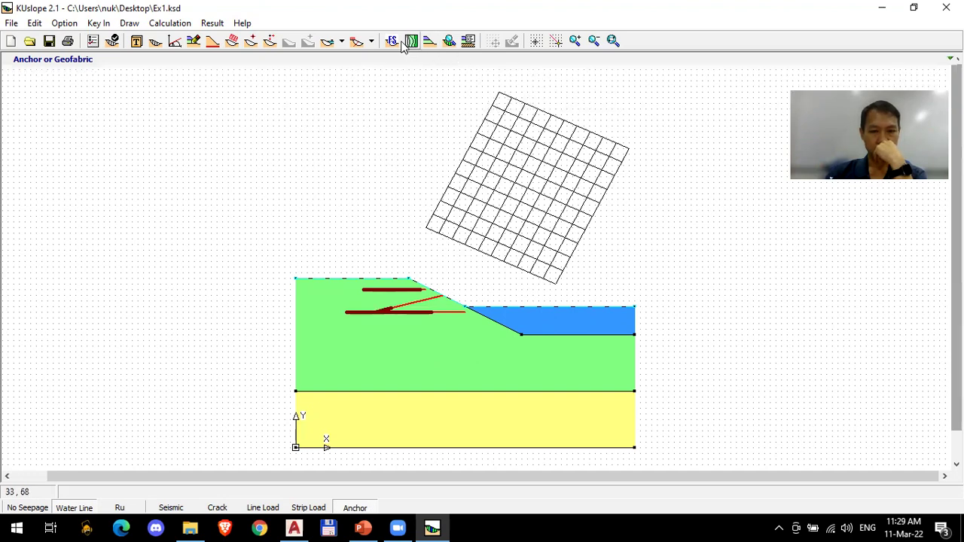
Step: Calculate the minimum safety factors for the slope with the water line and the three anchors applied
{"action": "left_click", "coordinate": [411, 42]}
{"action": "left_click", "coordinate": [89, 272]}
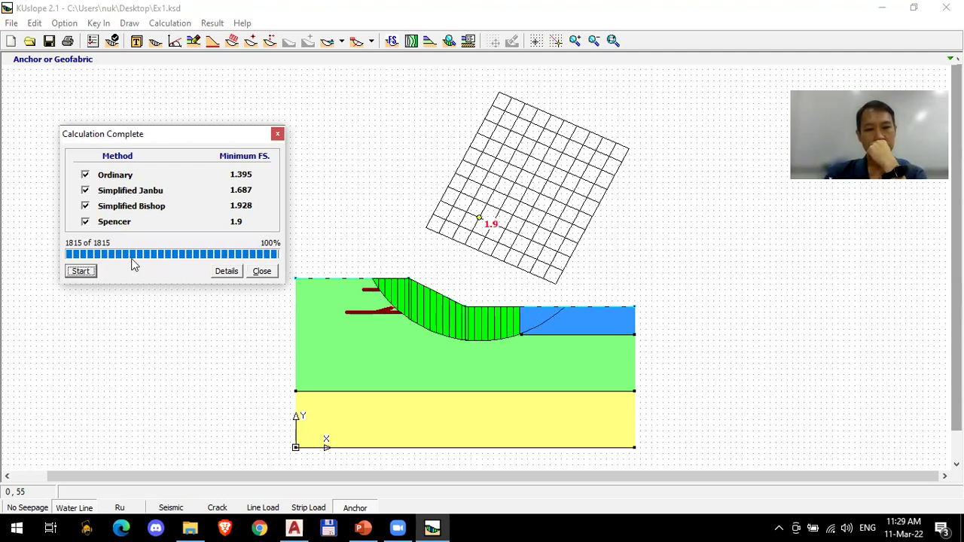
{"action": "left_click", "coordinate": [262, 272]}
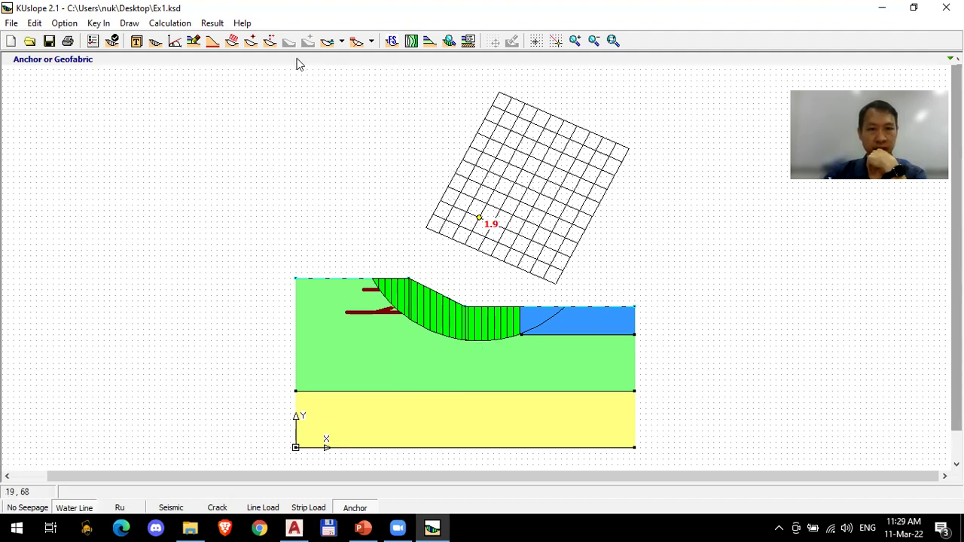
Step: Turn off the anchor loads, switch to No Seepage, and recalculate the minimum safety factors
{"action": "left_click", "coordinate": [346, 507]}
{"action": "left_click", "coordinate": [30, 508]}
{"action": "left_click", "coordinate": [393, 41]}
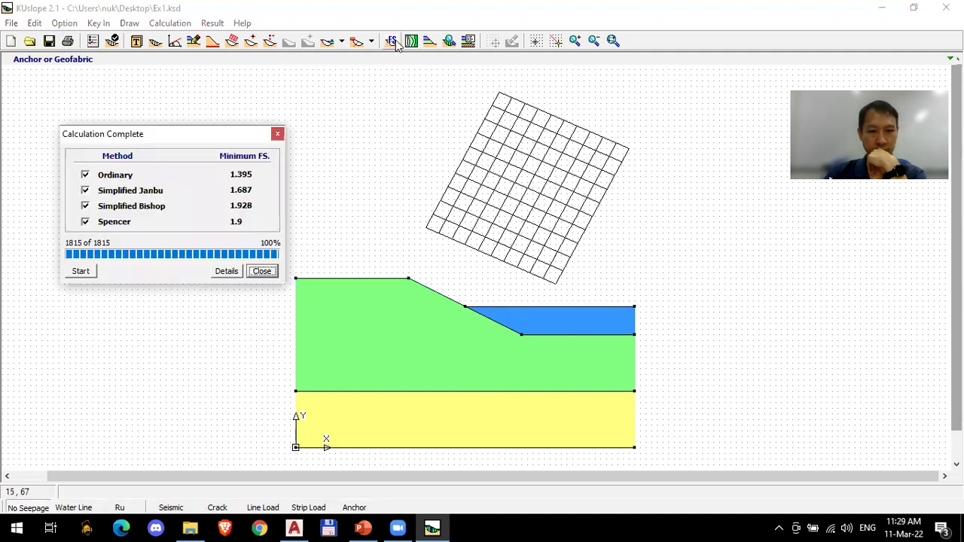
{"action": "left_click", "coordinate": [80, 271]}
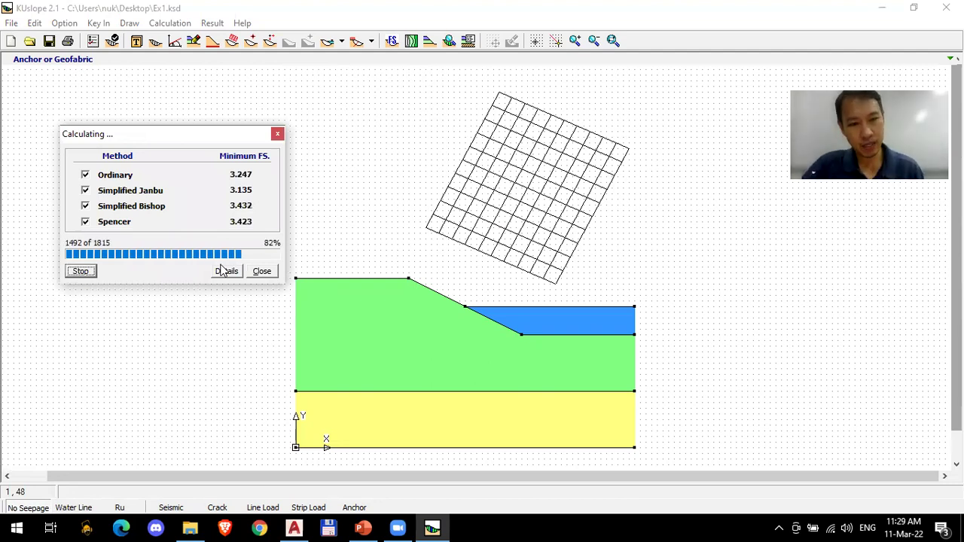
{"action": "left_click", "coordinate": [260, 273]}
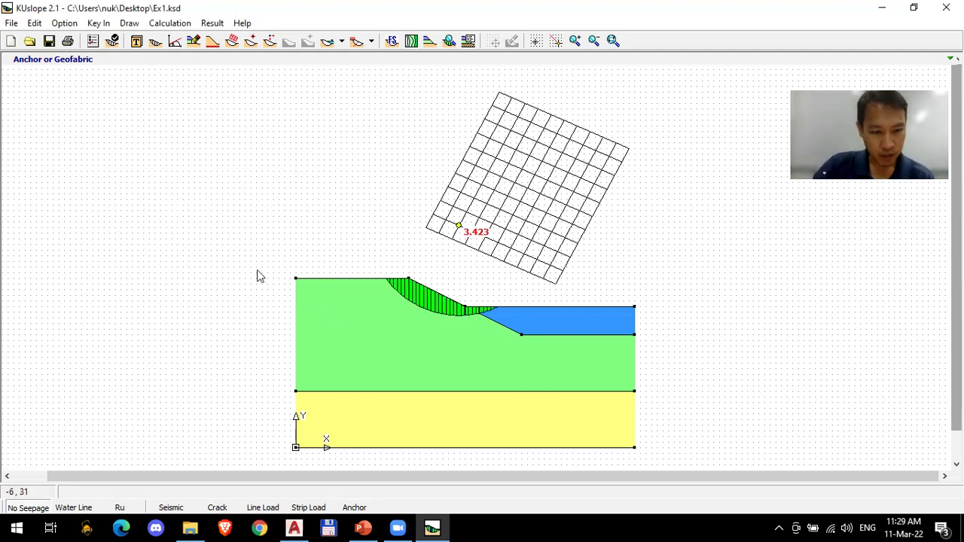
Step: Apply the Water Line seepage condition without anchors, recalculate the safety factors, and display the contour over the search grid
{"action": "left_click", "coordinate": [94, 511]}
{"action": "left_click", "coordinate": [392, 42]}
{"action": "left_click", "coordinate": [80, 271]}
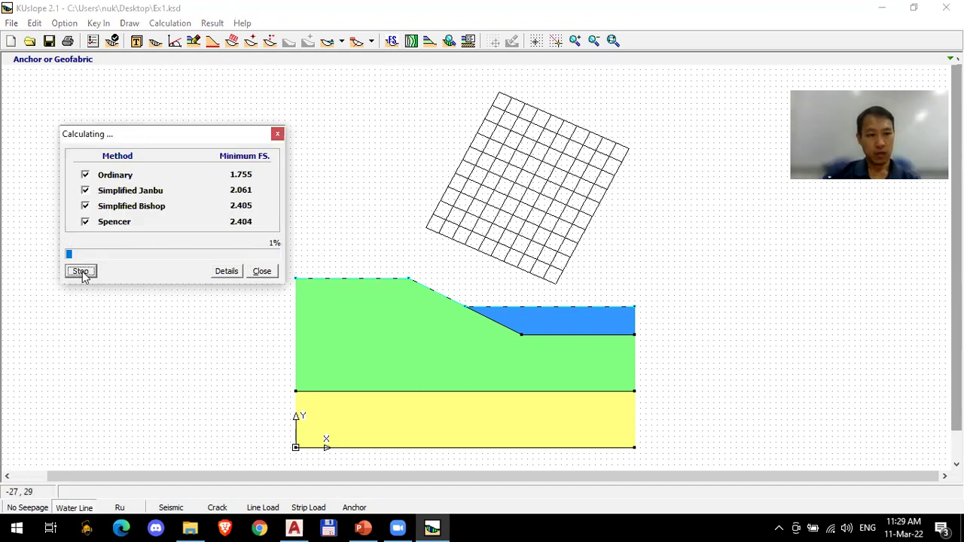
{"action": "left_click", "coordinate": [277, 136]}
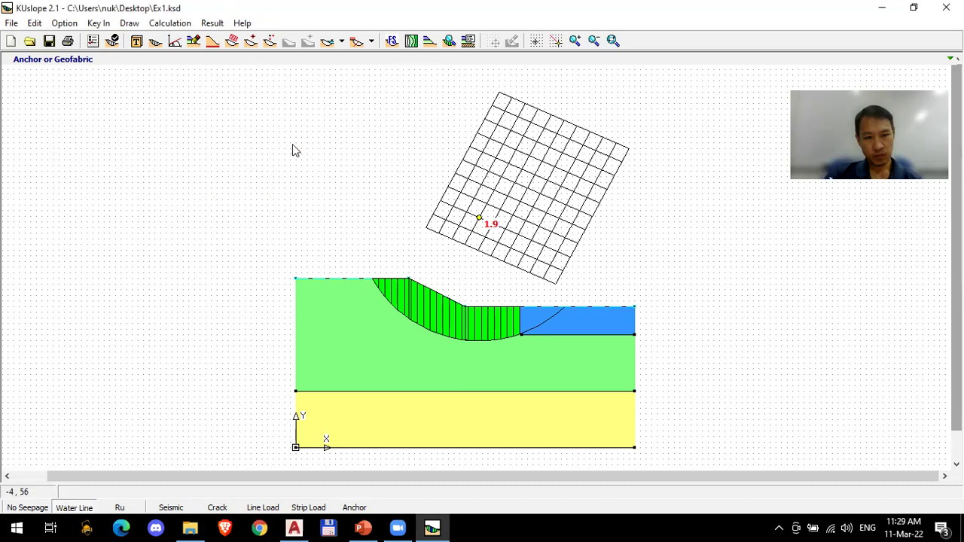
{"action": "left_click", "coordinate": [411, 42]}
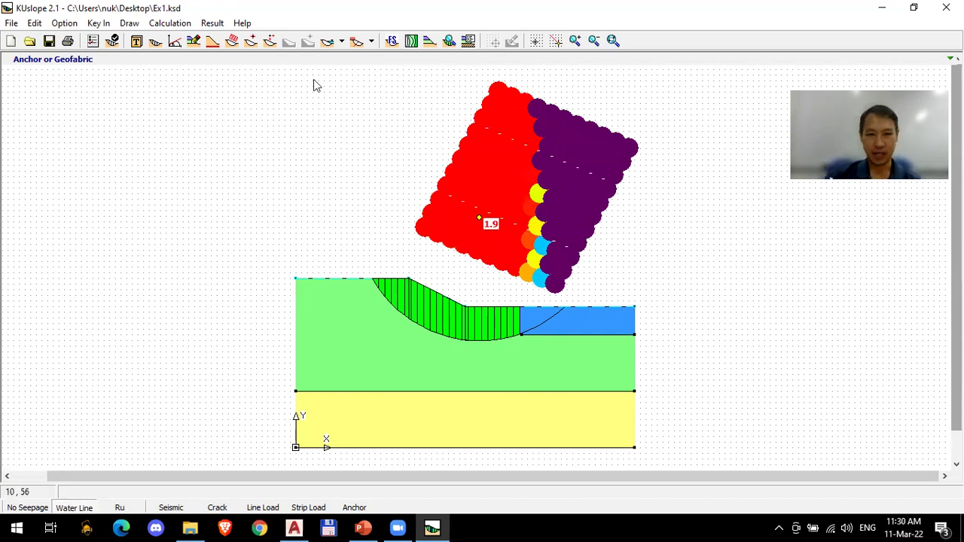
Step: Redraw the search grid upright with 10 by 10 divisions, starting just above the upper ground surface and extending over the slope
{"action": "left_click", "coordinate": [232, 40]}
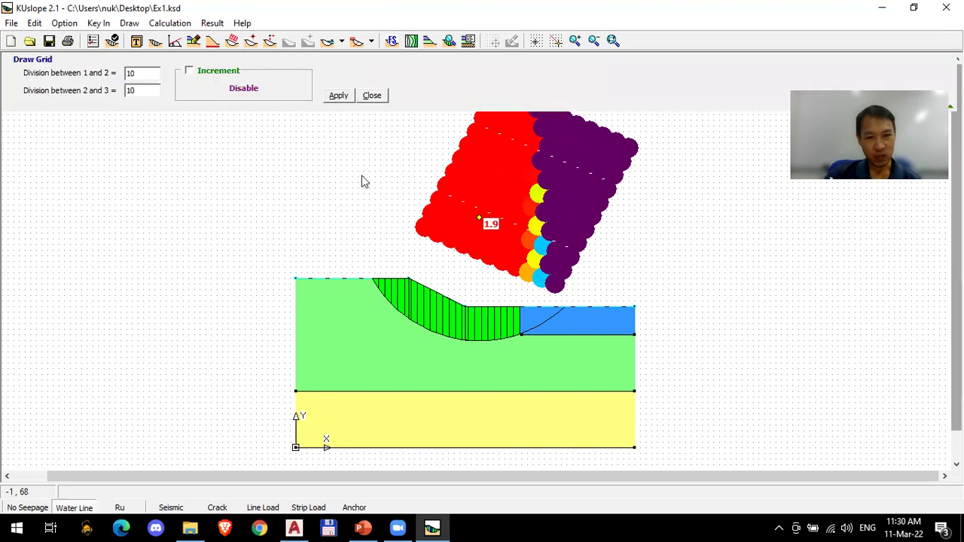
{"action": "left_click", "coordinate": [371, 95]}
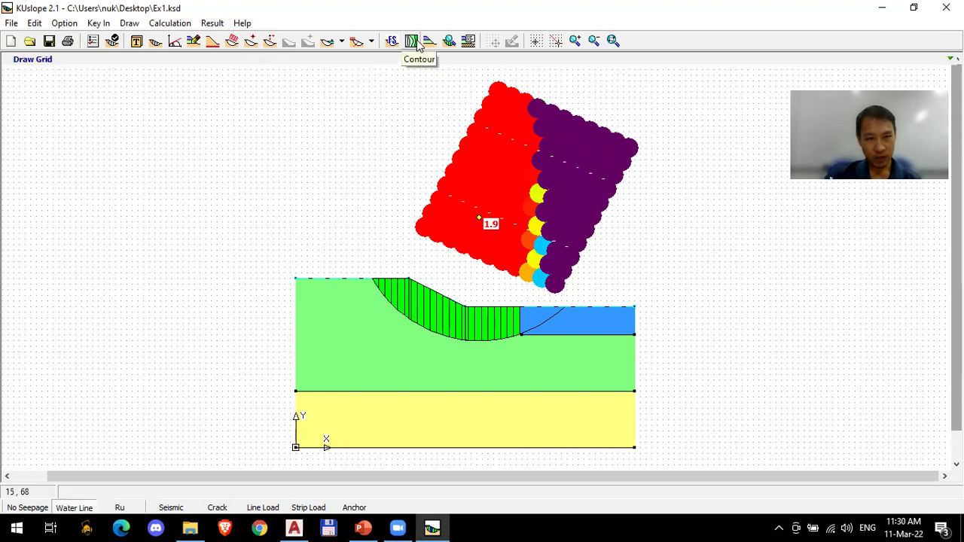
{"action": "left_click", "coordinate": [233, 42]}
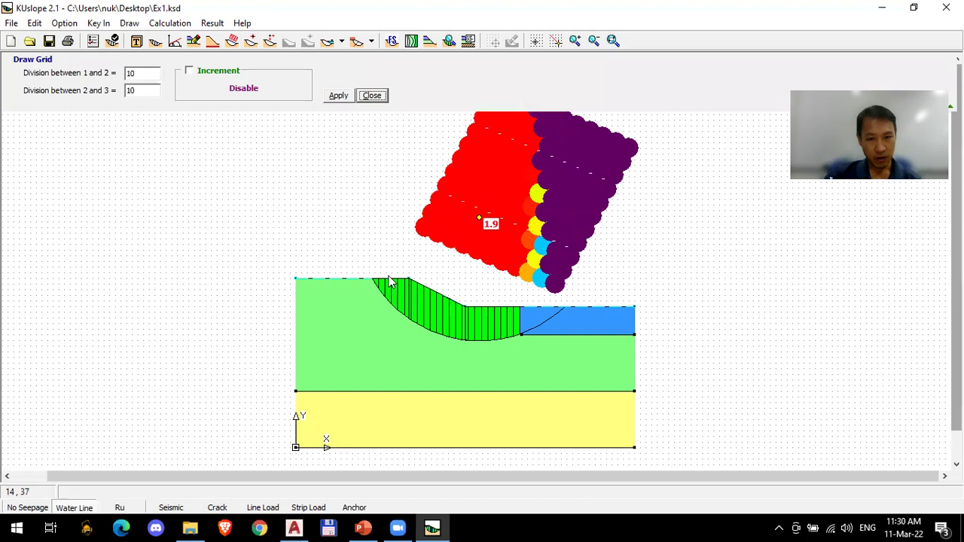
{"action": "left_click", "coordinate": [368, 266]}
{"action": "left_click", "coordinate": [515, 268]}
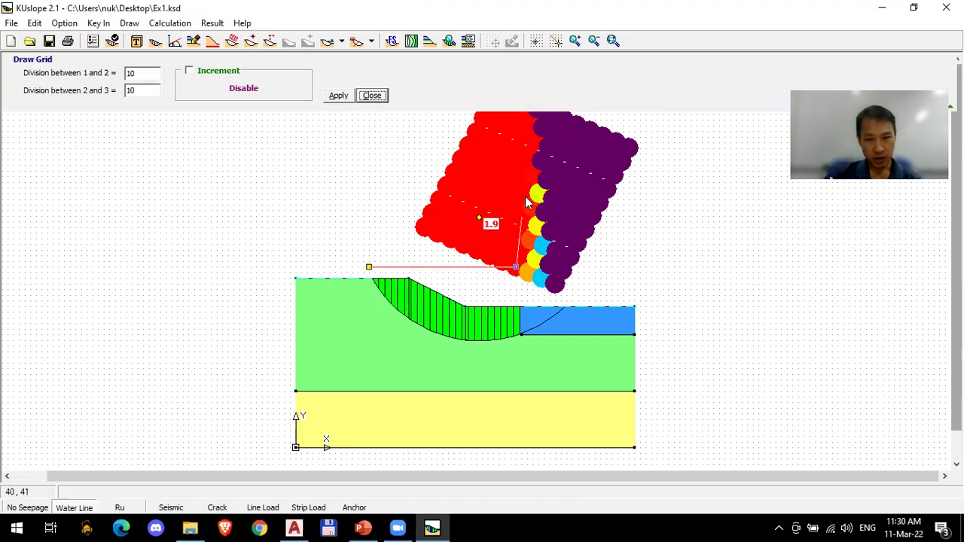
{"action": "left_click", "coordinate": [515, 127]}
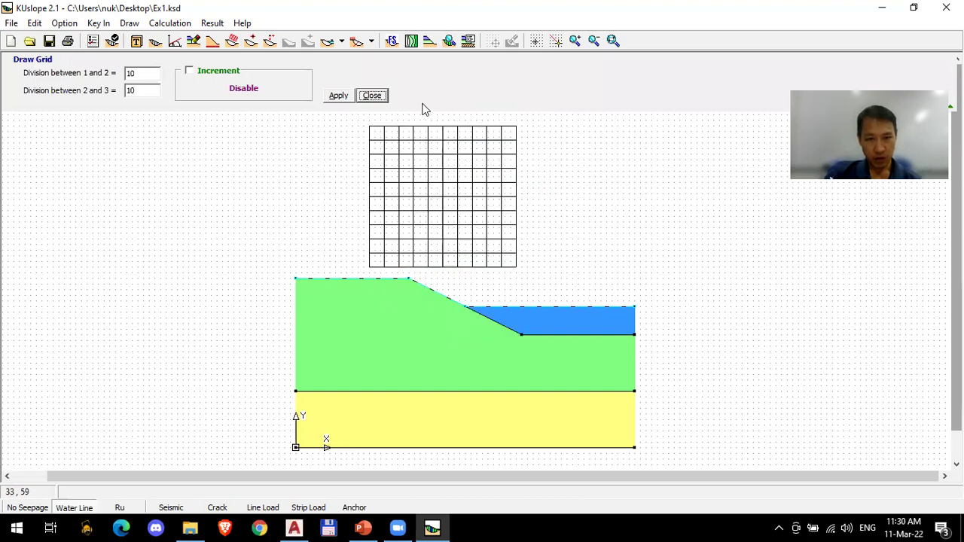
{"action": "left_click", "coordinate": [364, 95]}
Step: Recalculate the safety factors with the upright grid and display their contour
{"action": "left_click", "coordinate": [393, 41]}
{"action": "left_click", "coordinate": [83, 269]}
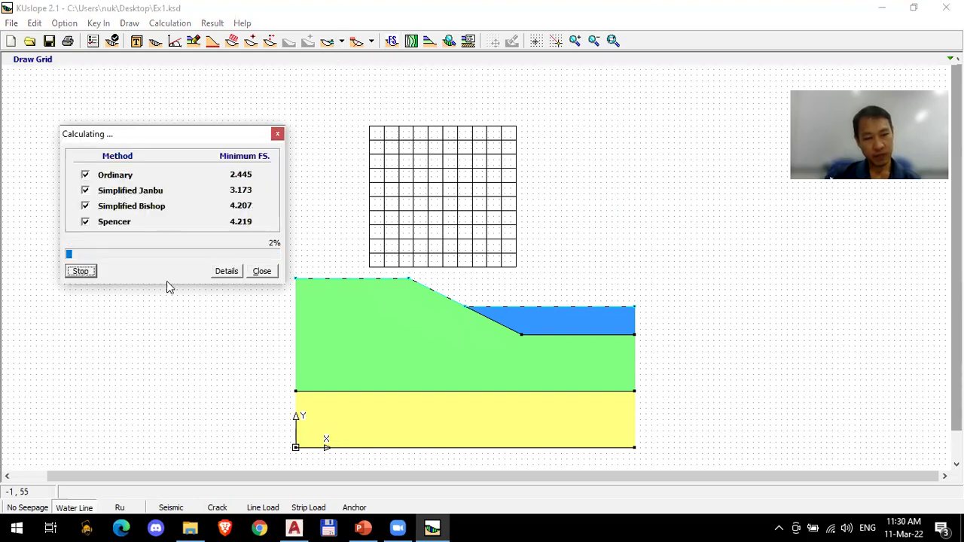
{"action": "left_click", "coordinate": [262, 272]}
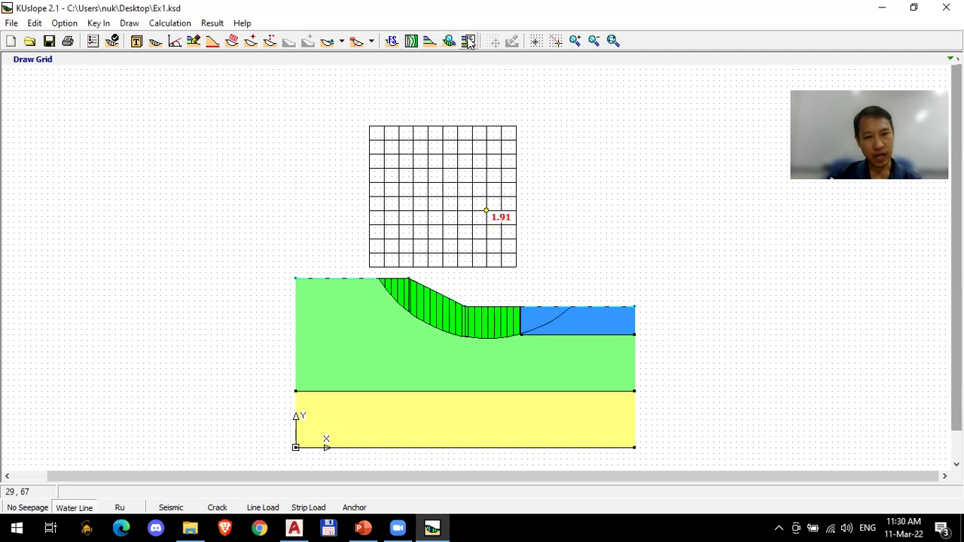
{"action": "left_click", "coordinate": [412, 40]}
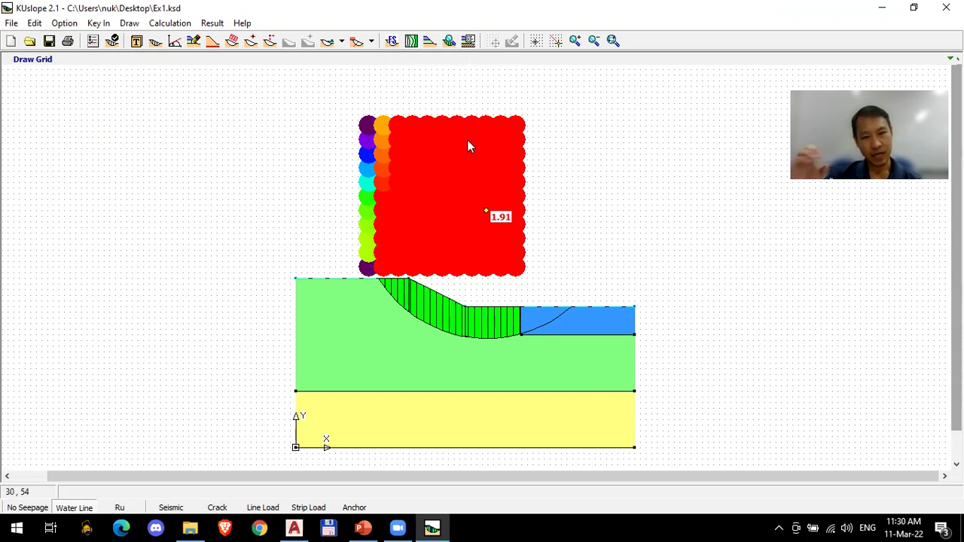
Step: Redraw the search grid as a narrower upright rectangle, from near the slope crest to just beyond the slope toe
{"action": "left_click", "coordinate": [232, 40]}
{"action": "left_click", "coordinate": [415, 270]}
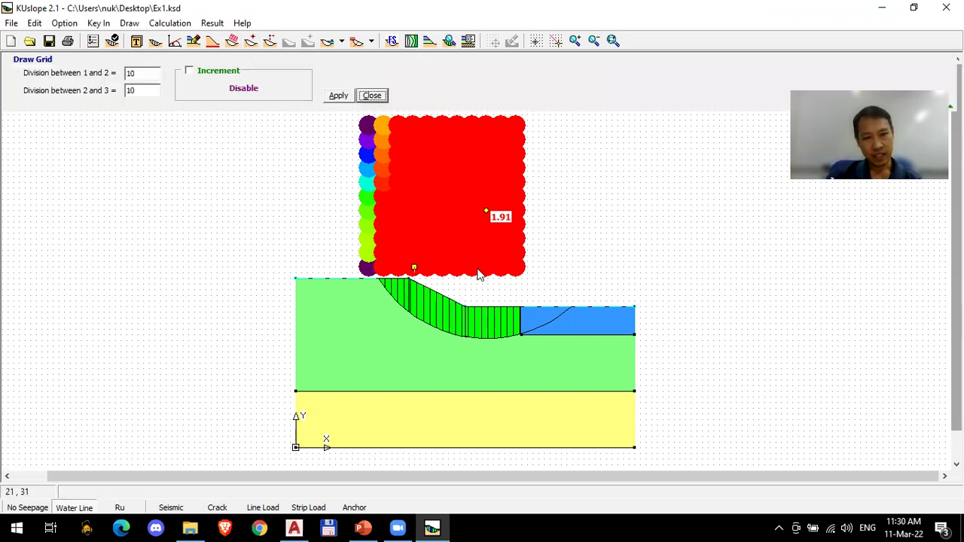
{"action": "left_click", "coordinate": [528, 268]}
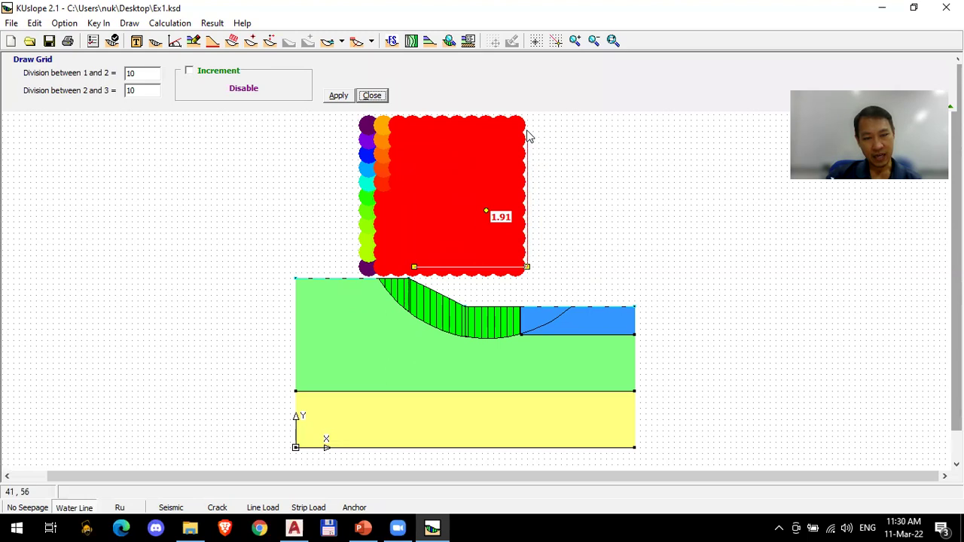
{"action": "left_click", "coordinate": [528, 132]}
{"action": "left_click", "coordinate": [361, 98]}
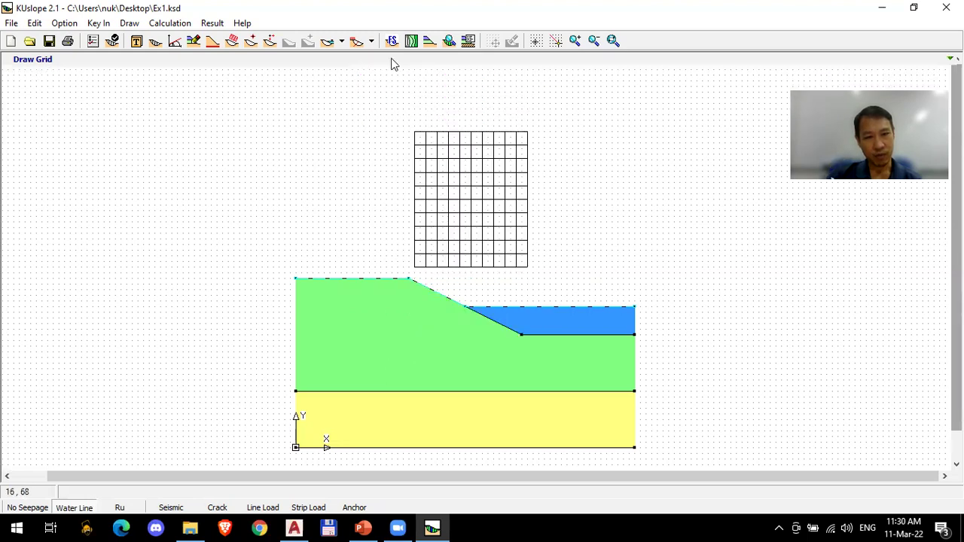
Step: Recalculate the safety factors with the narrower grid and show the resulting contour
{"action": "left_click", "coordinate": [411, 41]}
{"action": "left_click", "coordinate": [81, 271]}
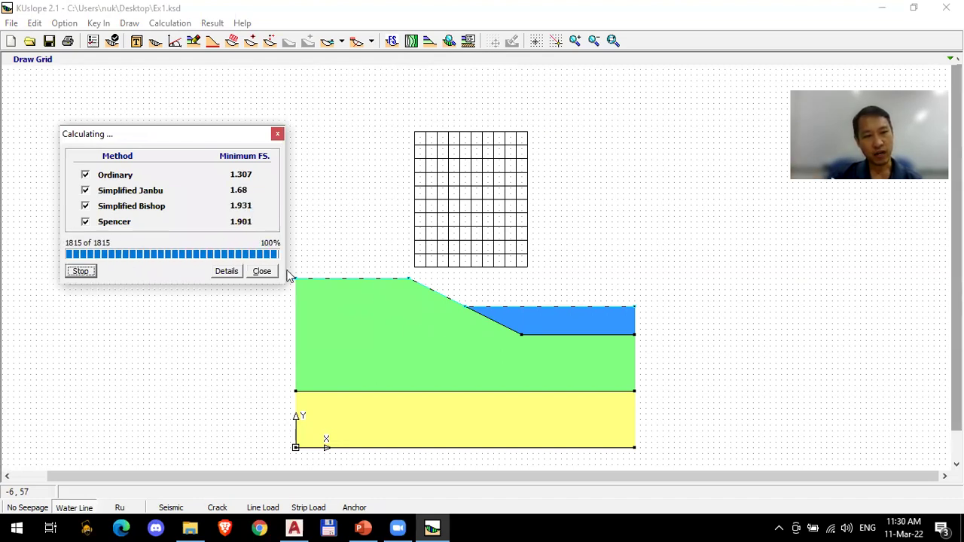
{"action": "left_click", "coordinate": [262, 271]}
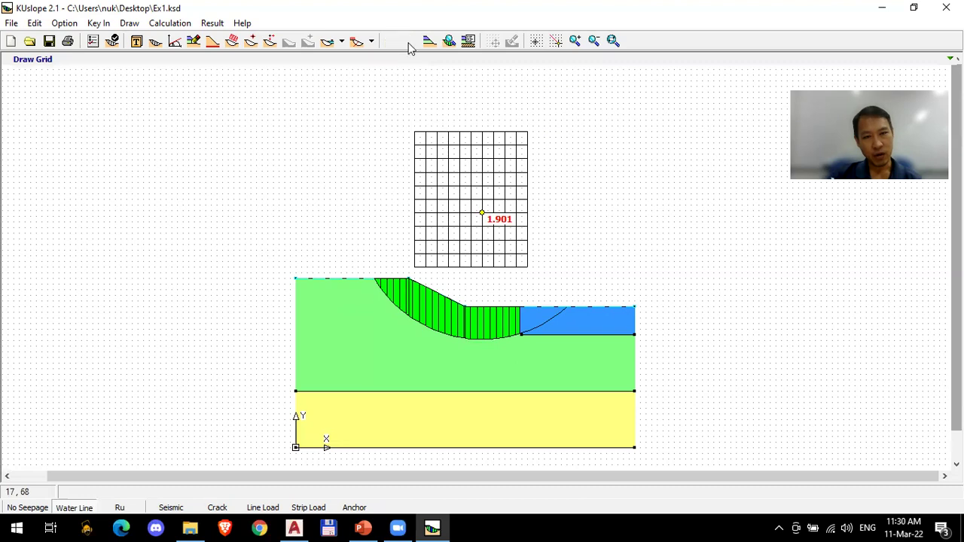
{"action": "left_click", "coordinate": [410, 41]}
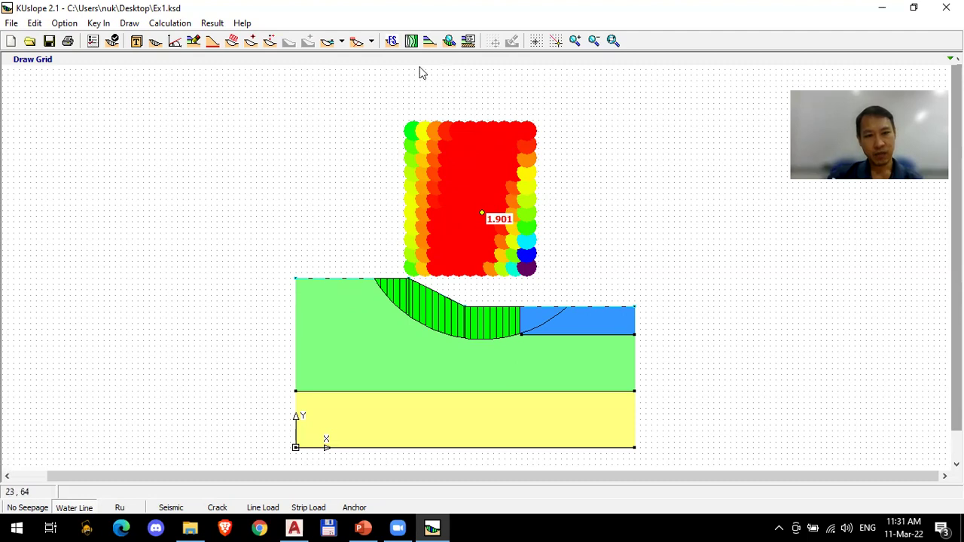
Step: Open the Draw Grid settings, hide the contour, and check the soil layer fill by switching it off and on repeatedly
{"action": "left_click", "coordinate": [233, 42]}
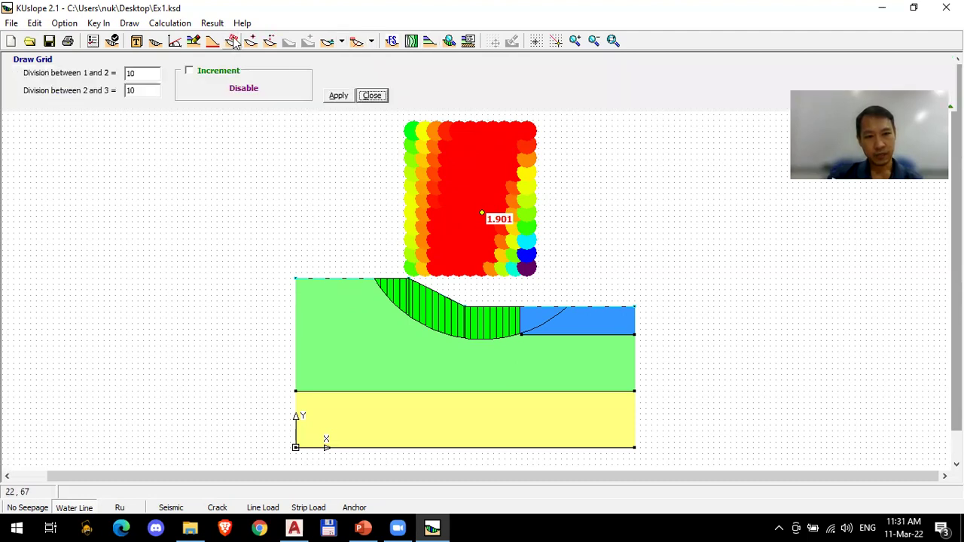
{"action": "left_click", "coordinate": [448, 42]}
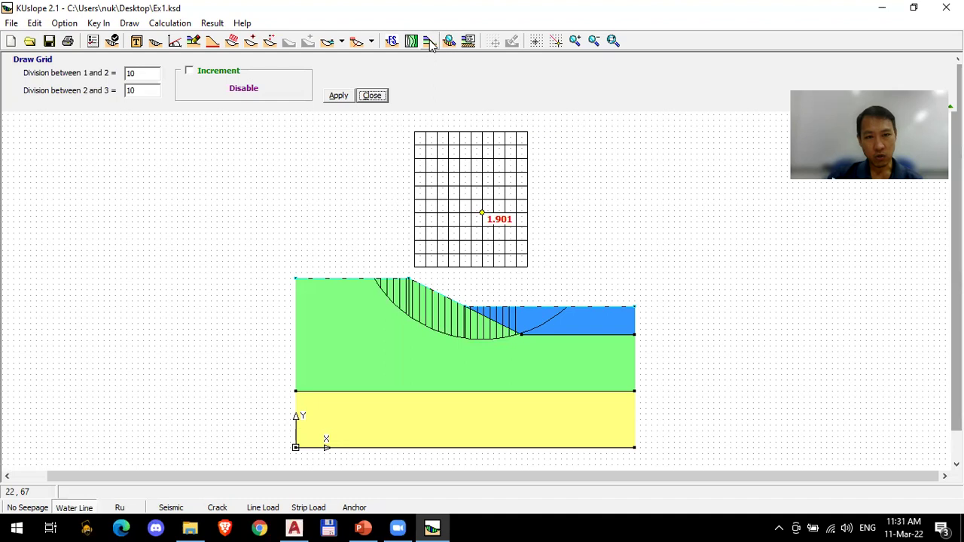
{"action": "left_click", "coordinate": [429, 42]}
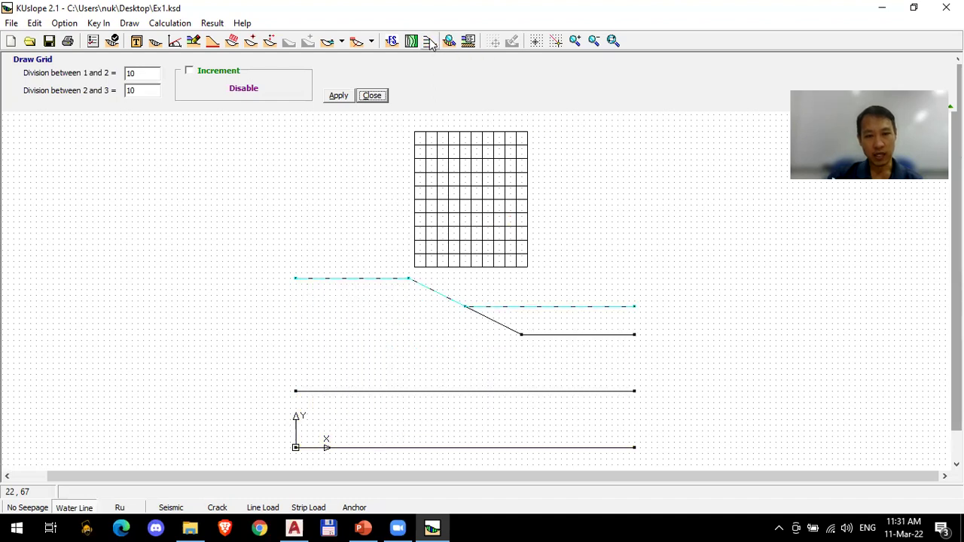
{"action": "left_click", "coordinate": [429, 43]}
{"action": "left_click", "coordinate": [429, 42]}
{"action": "left_click", "coordinate": [429, 42]}
{"action": "left_click", "coordinate": [428, 43]}
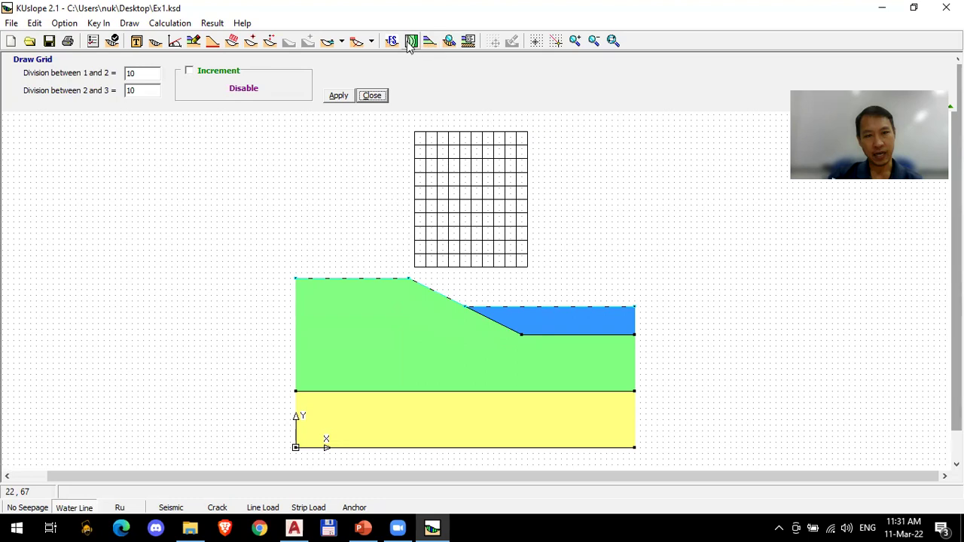
Step: Display the failure slip surface and its slices, switching the displays on and off to examine the critical circle
{"action": "left_click", "coordinate": [452, 44]}
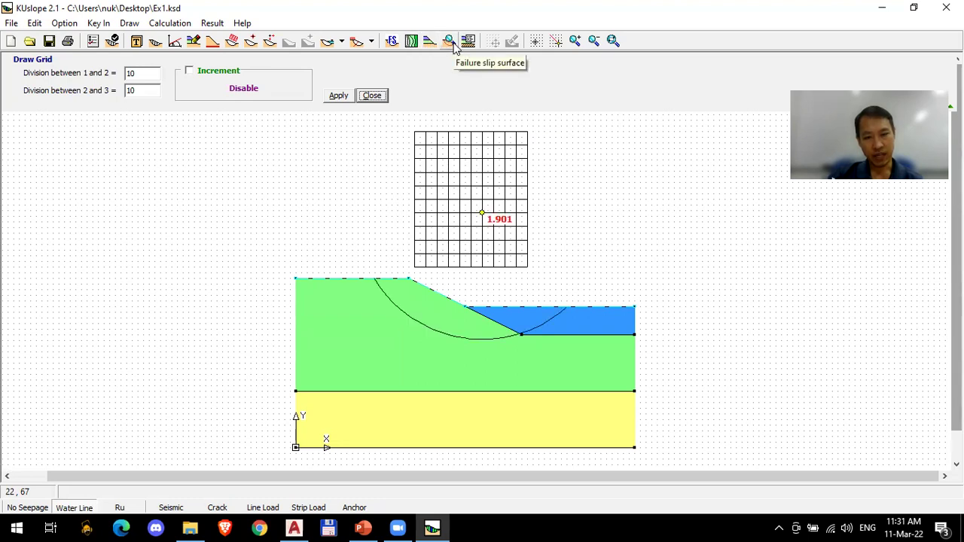
{"action": "left_click", "coordinate": [453, 45]}
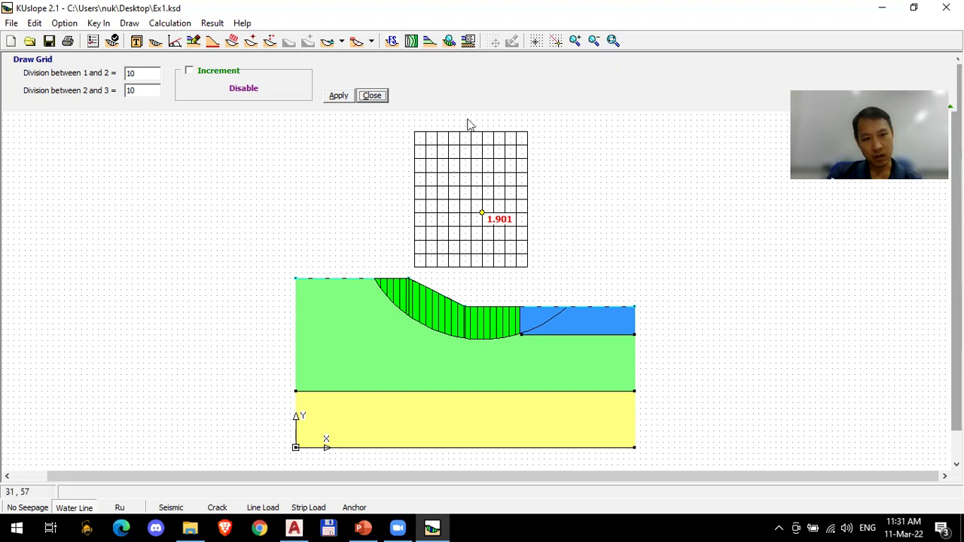
{"action": "left_click", "coordinate": [448, 42]}
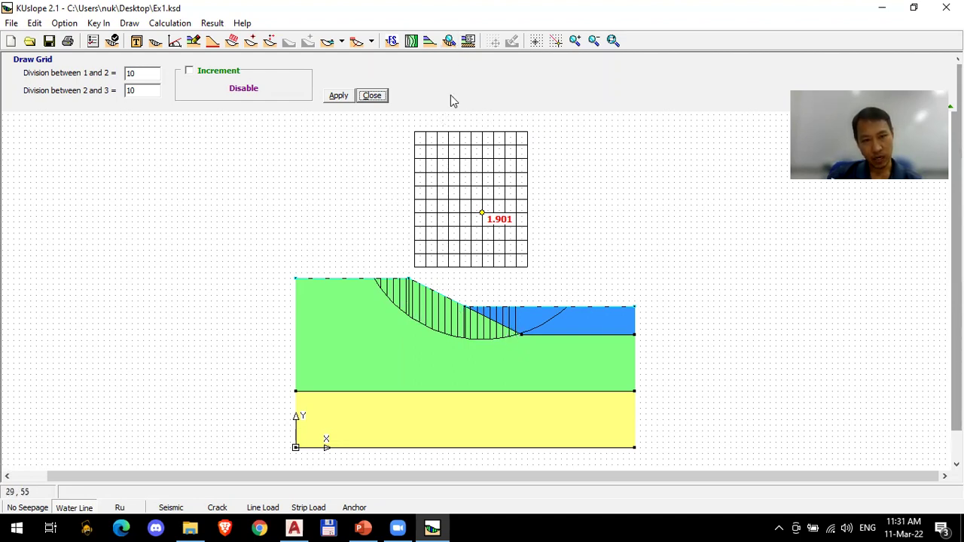
{"action": "left_click", "coordinate": [448, 41]}
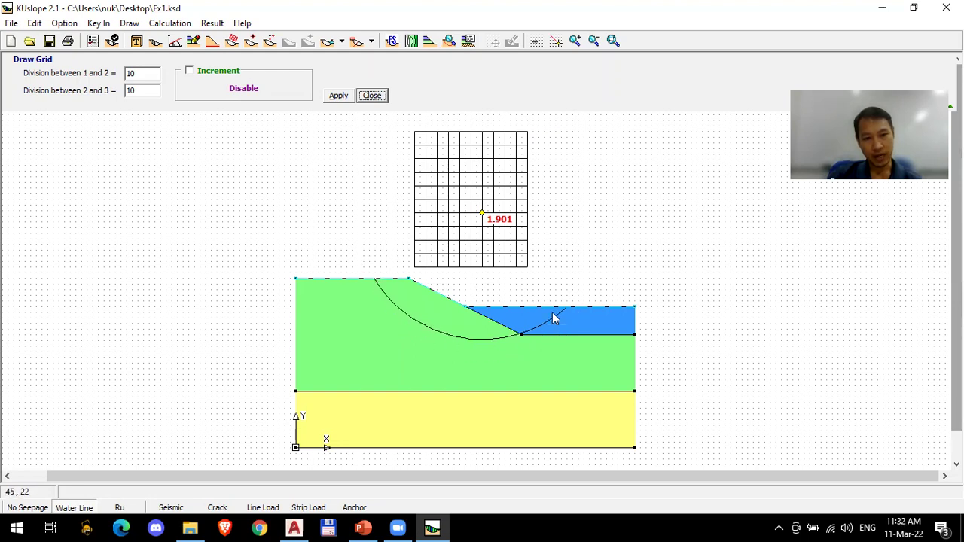
{"action": "left_click", "coordinate": [467, 41]}
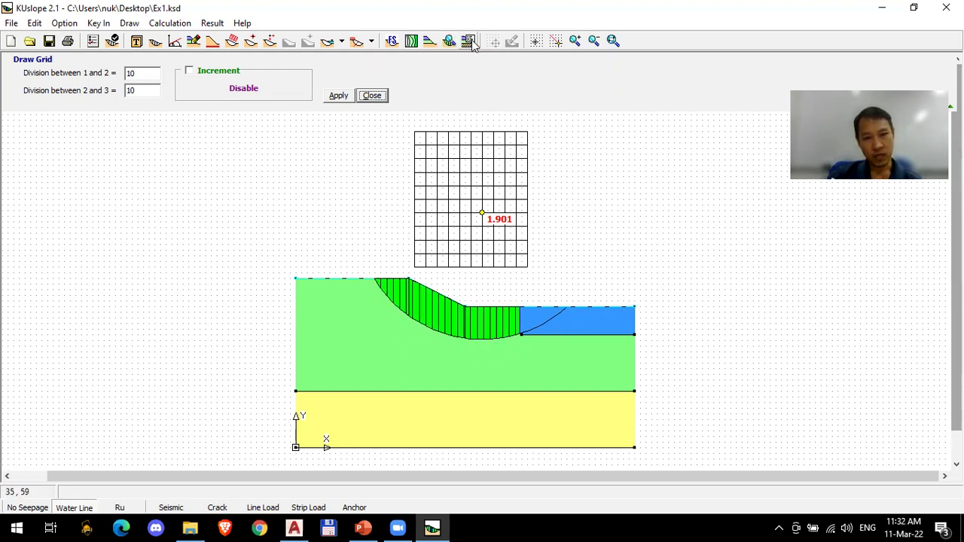
{"action": "left_click", "coordinate": [469, 41]}
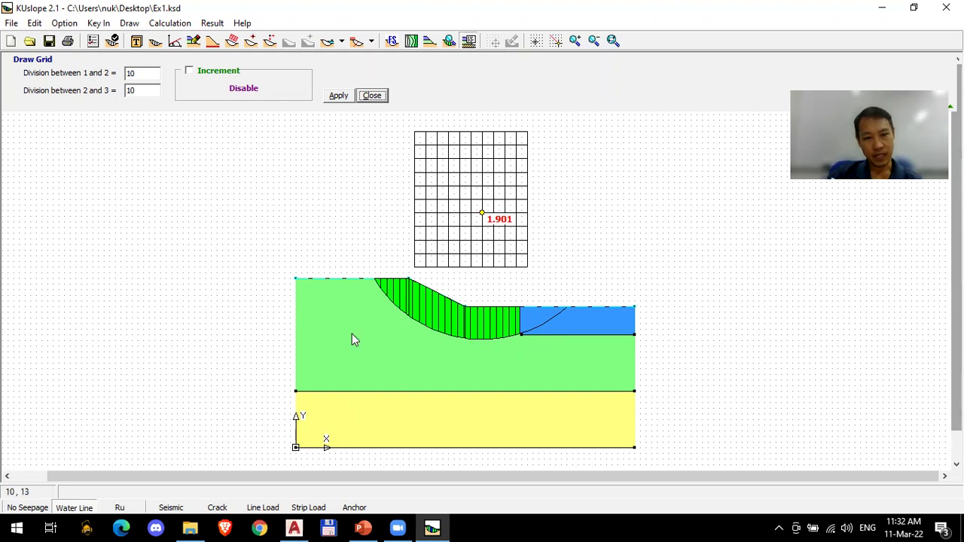
Step: Redraw the search grid as a tilted rectangle above the slope and clear the selection of the water area
{"action": "left_click", "coordinate": [405, 369]}
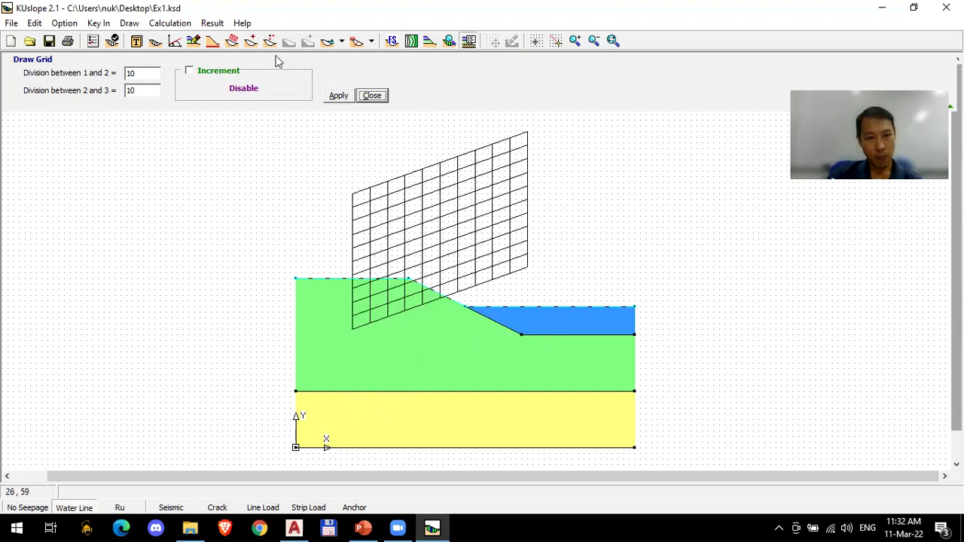
{"action": "left_click", "coordinate": [364, 187]}
{"action": "left_click", "coordinate": [490, 255]}
{"action": "left_click", "coordinate": [549, 156]}
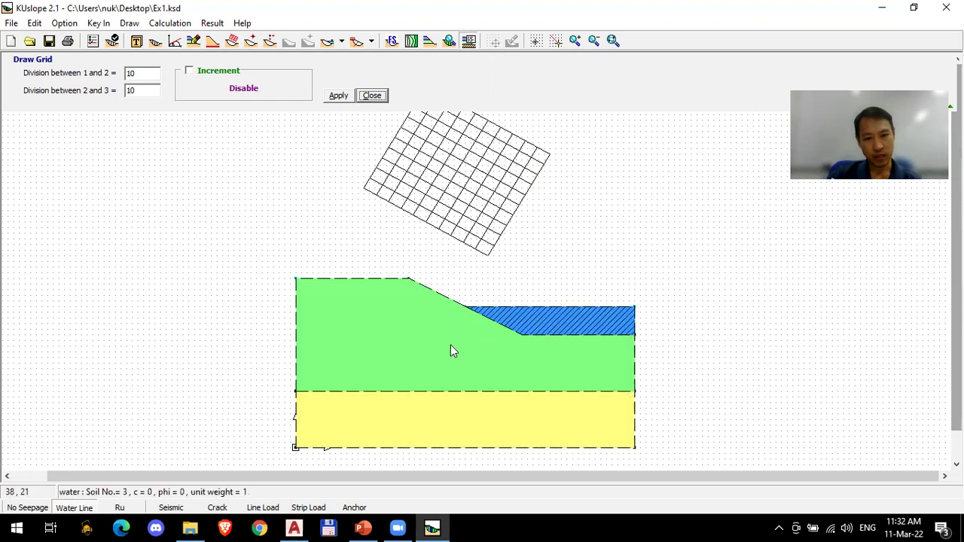
{"action": "left_click", "coordinate": [584, 254]}
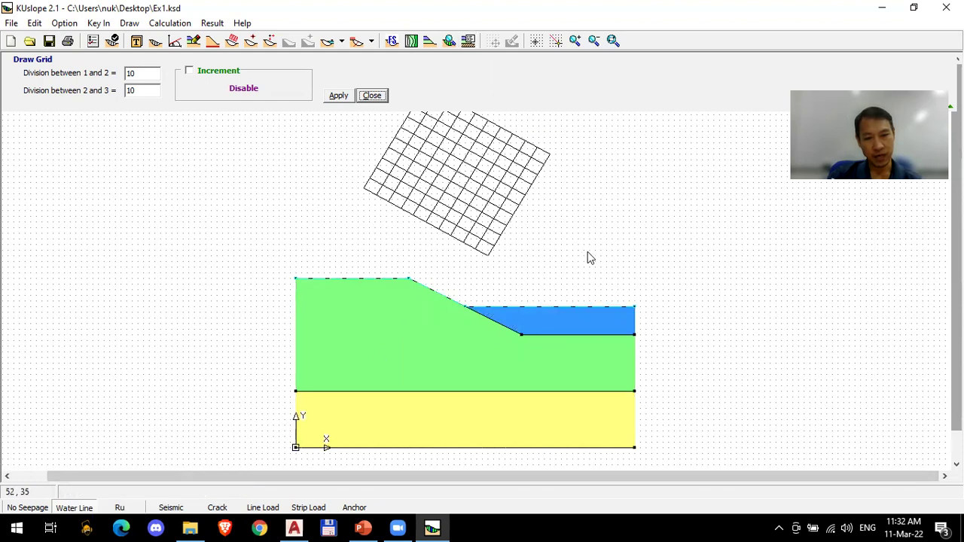
Step: Turn off grid snapping and redraw the search grid freely as a tilted block closer to the slope face
{"action": "left_click", "coordinate": [555, 40]}
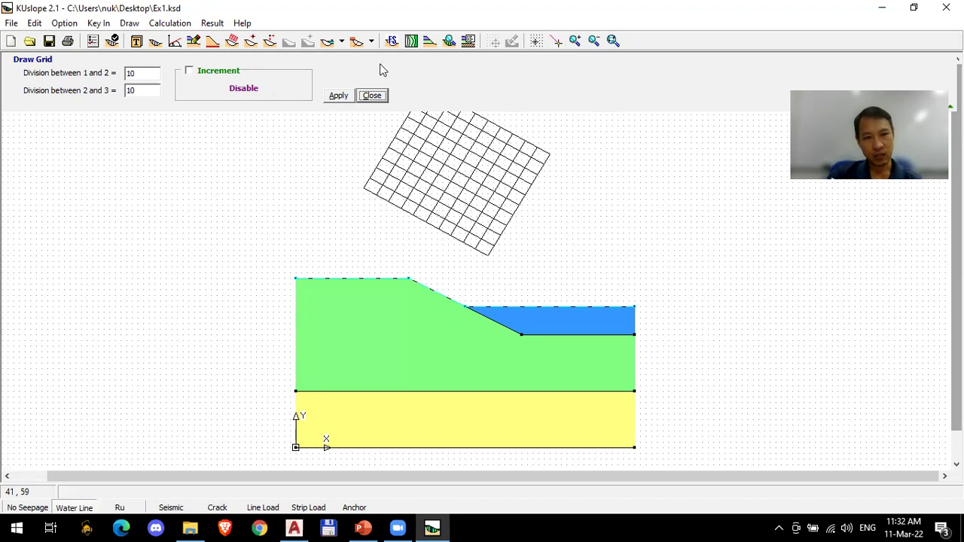
{"action": "left_click", "coordinate": [232, 41]}
{"action": "left_click", "coordinate": [396, 228]}
{"action": "left_click", "coordinate": [505, 283]}
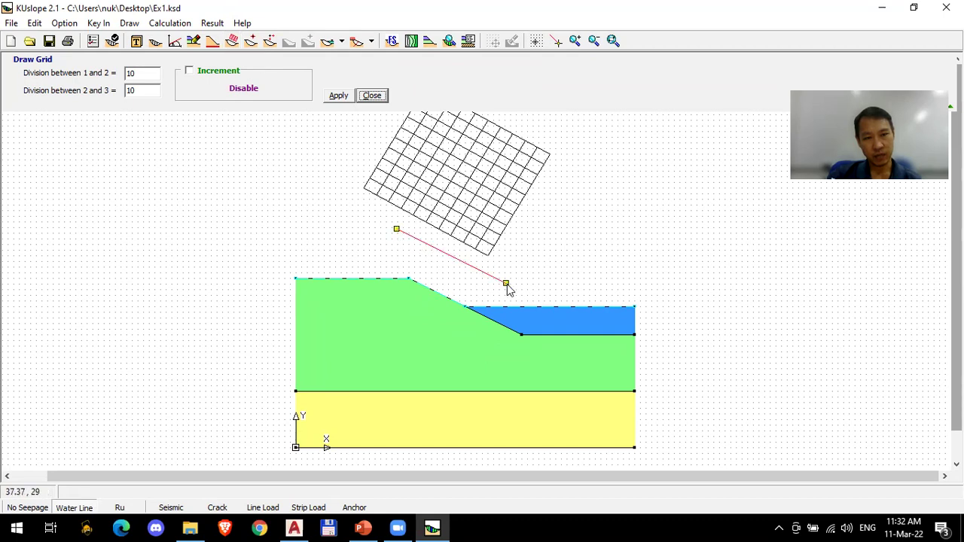
{"action": "left_click", "coordinate": [596, 156]}
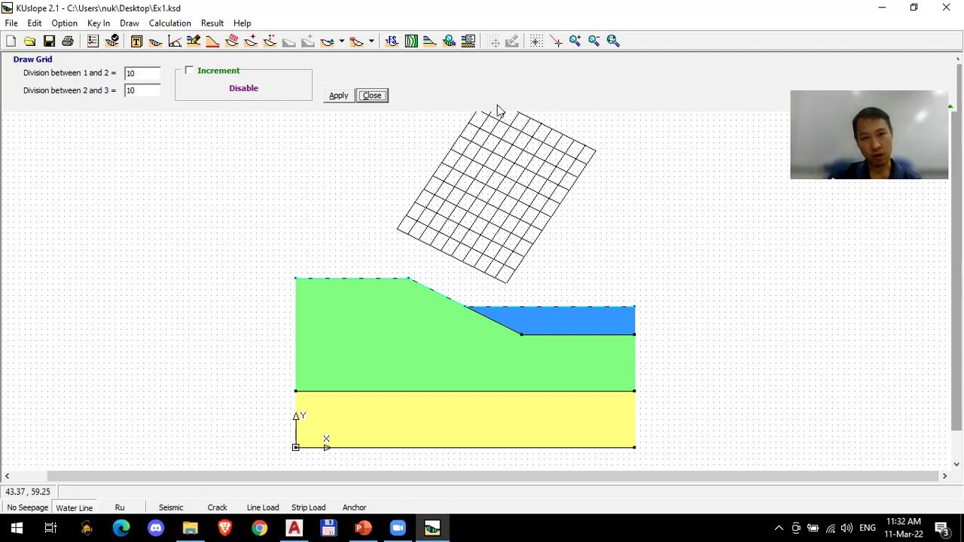
Step: Try zooming in, zooming out and fitting the model to the view, and dismiss the error
{"action": "left_click", "coordinate": [574, 41]}
{"action": "left_click", "coordinate": [594, 41]}
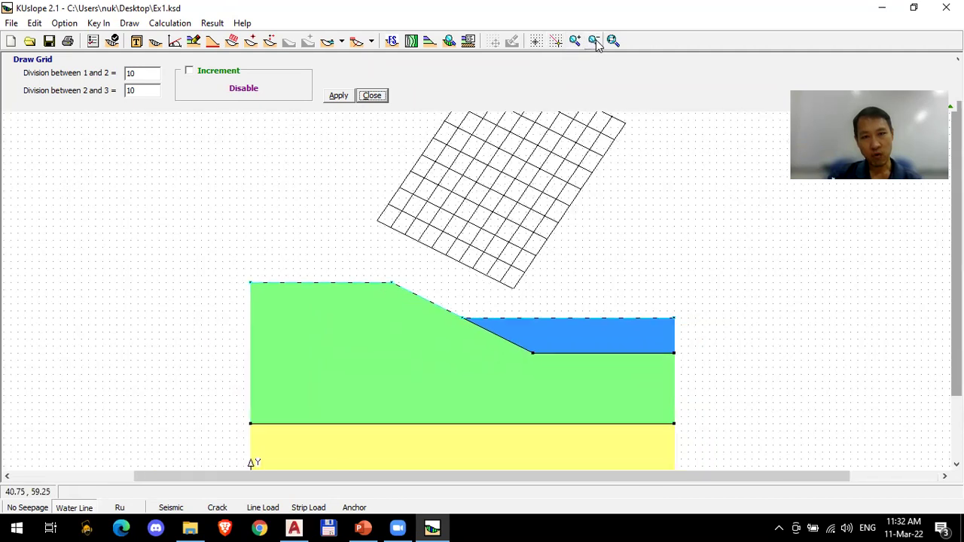
{"action": "left_click", "coordinate": [613, 42]}
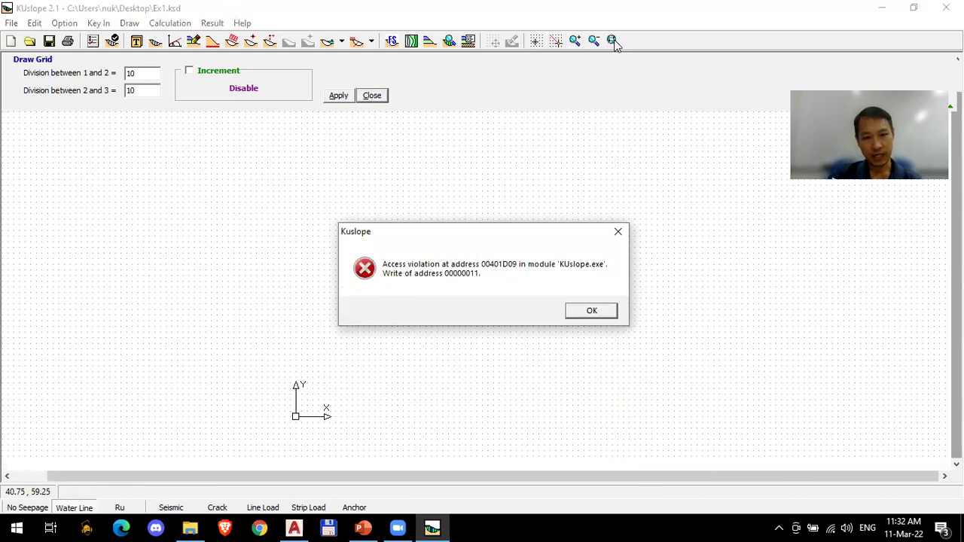
{"action": "left_click", "coordinate": [569, 316]}
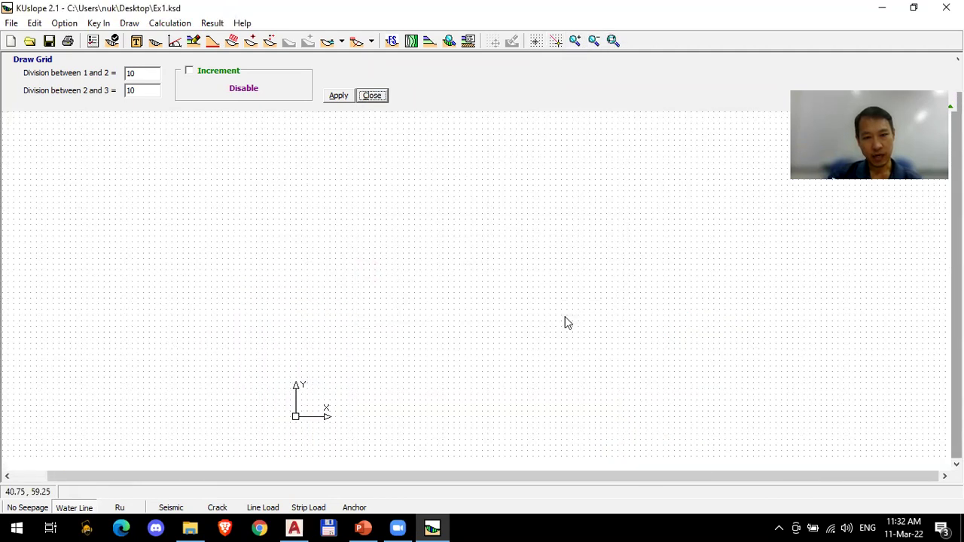
Step: Try to reopen Ex1.ksd from the Desktop and dismiss the application errors
{"action": "left_click", "coordinate": [29, 42]}
{"action": "scroll", "coordinate": [527, 286], "scroll_direction": "down", "scroll_amount": 10}
{"action": "double_click", "coordinate": [429, 307]}
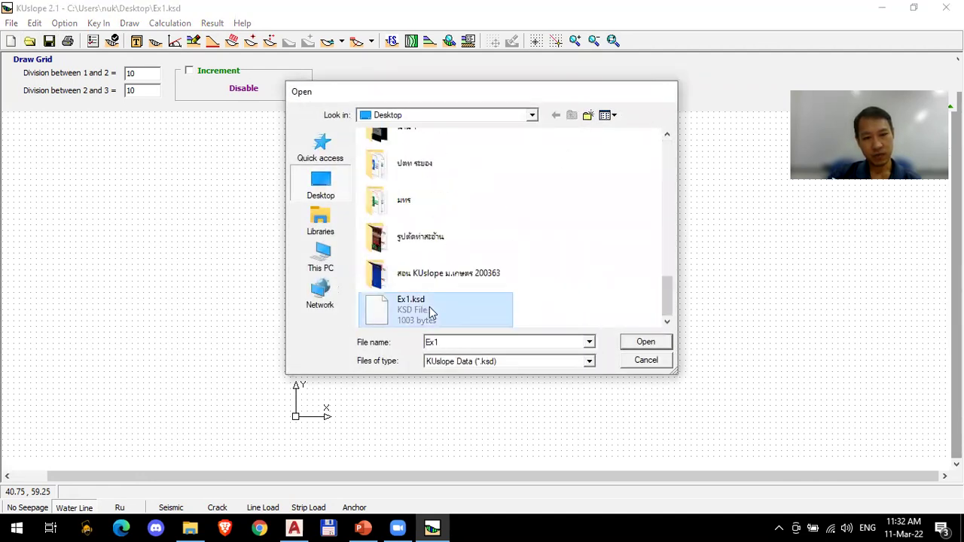
{"action": "left_click", "coordinate": [594, 315]}
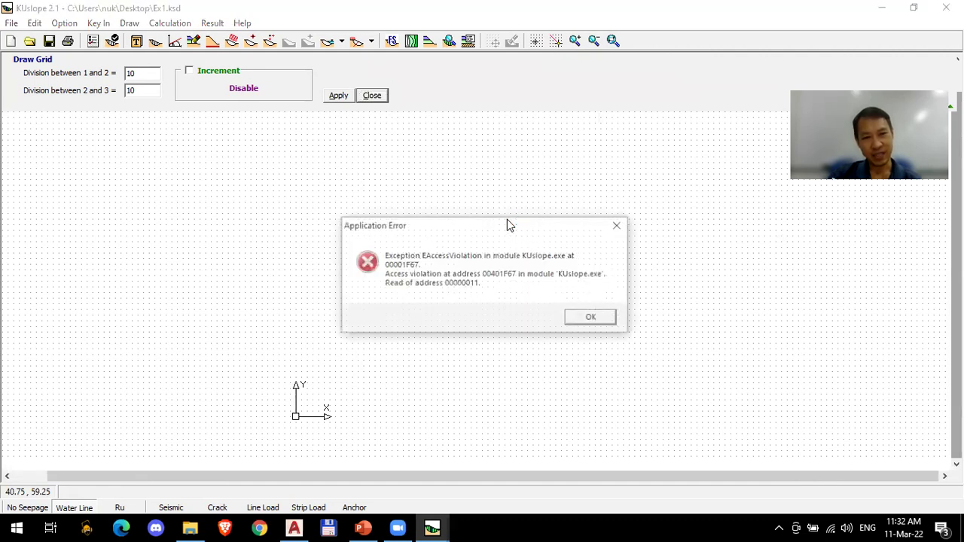
{"action": "left_click", "coordinate": [587, 318]}
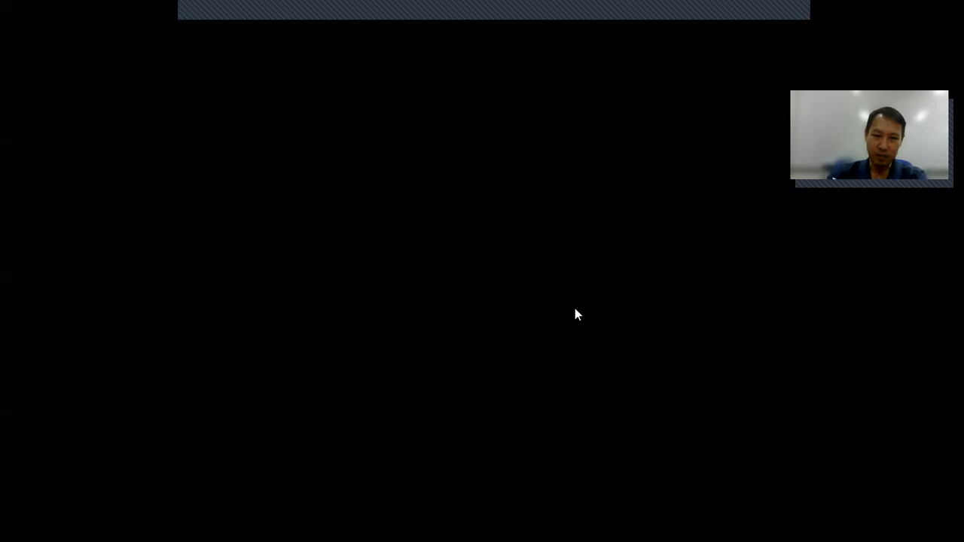
Step: End the unresponsive KUslope process in Task Manager and close Task Manager
{"action": "left_click", "coordinate": [575, 309]}
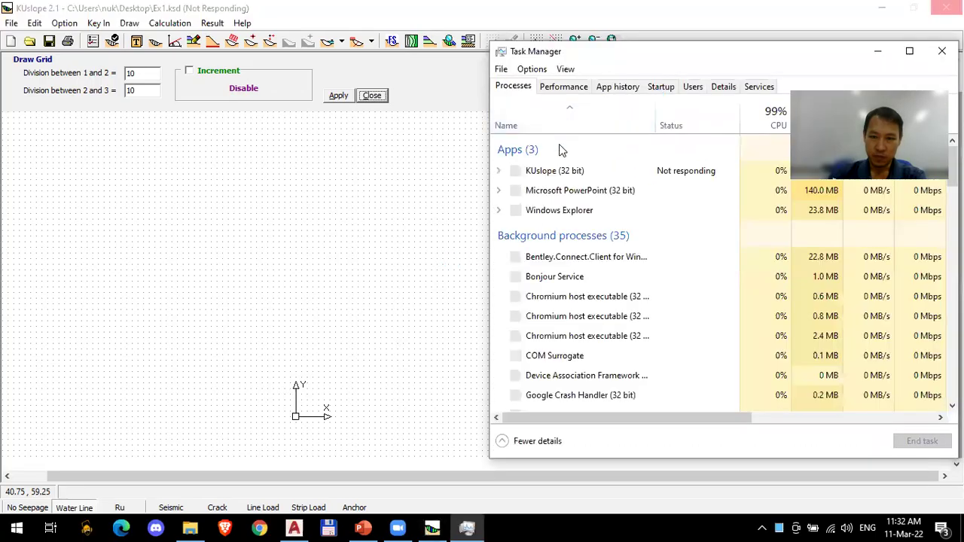
{"action": "left_click", "coordinate": [559, 173]}
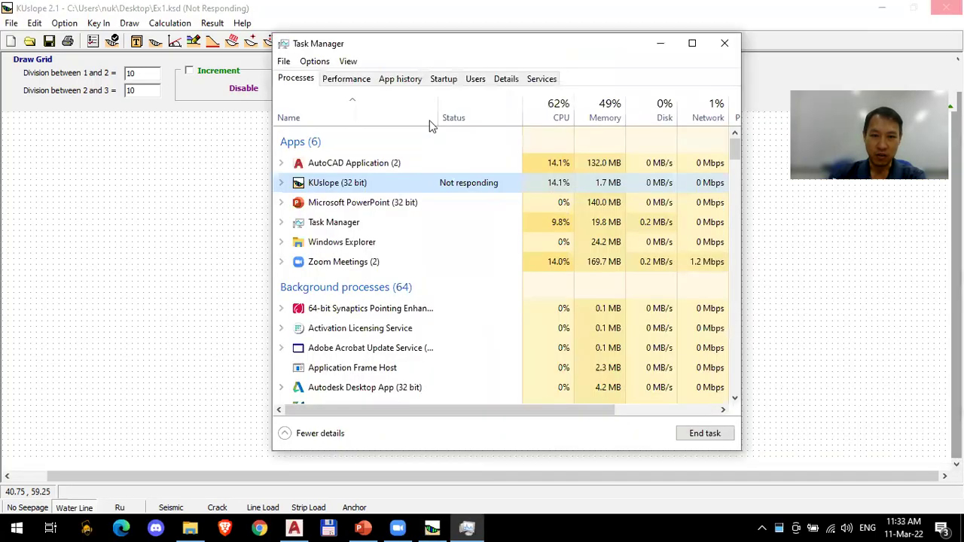
{"action": "left_click", "coordinate": [705, 433]}
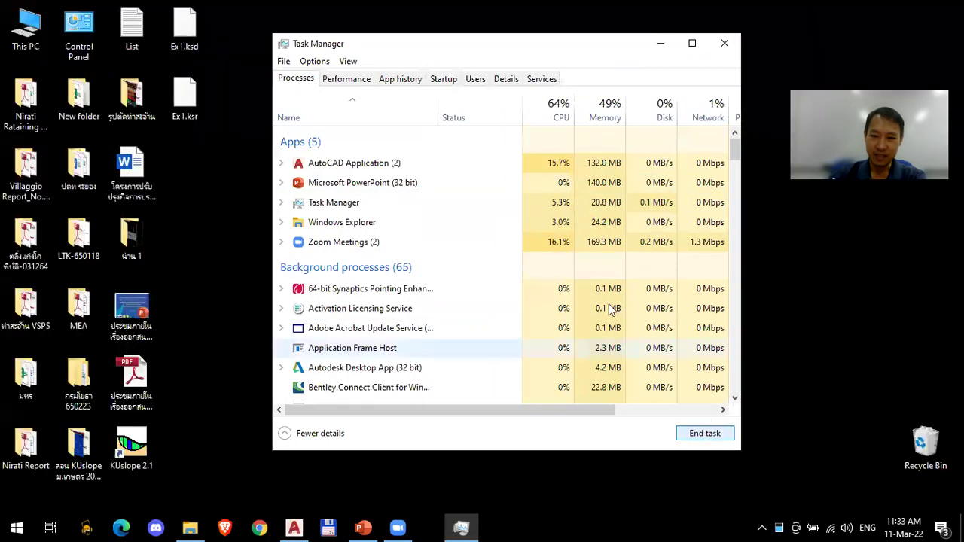
{"action": "left_click", "coordinate": [725, 43]}
Step: Relaunch KUslope and try to open Ex1.ksd from the Desktop
{"action": "double_click", "coordinate": [136, 441]}
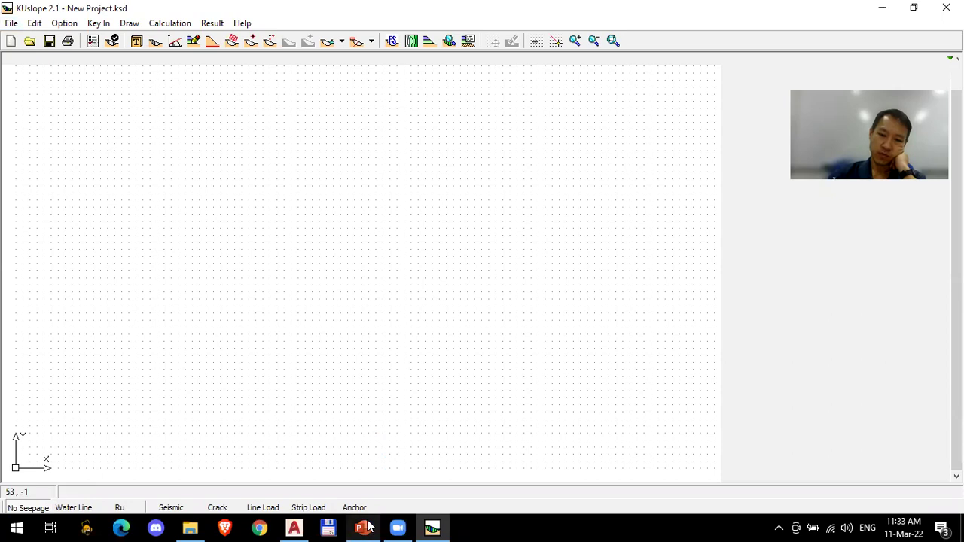
{"action": "left_click", "coordinate": [30, 39]}
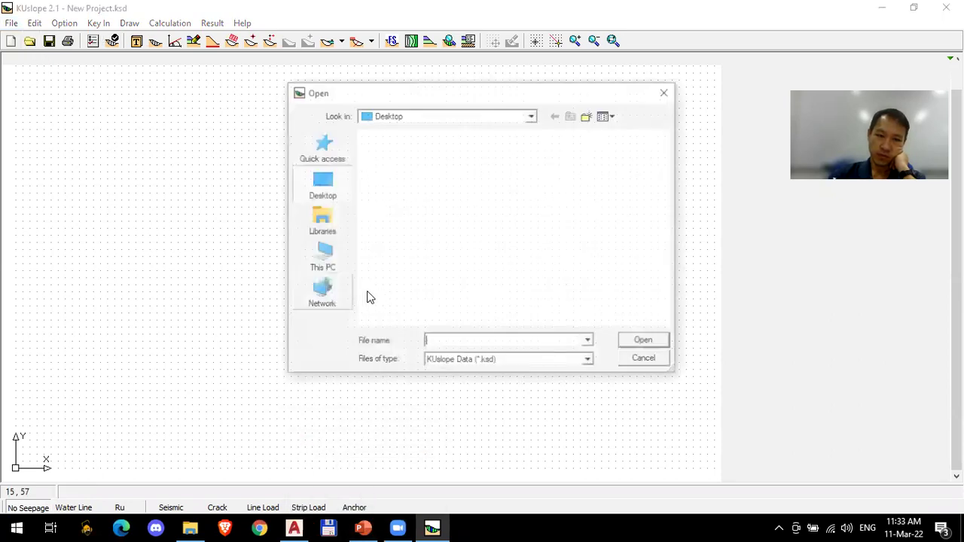
{"action": "scroll", "coordinate": [452, 305], "scroll_direction": "down", "scroll_amount": 10}
{"action": "scroll", "coordinate": [427, 320], "scroll_direction": "down", "scroll_amount": 1}
{"action": "double_click", "coordinate": [419, 304]}
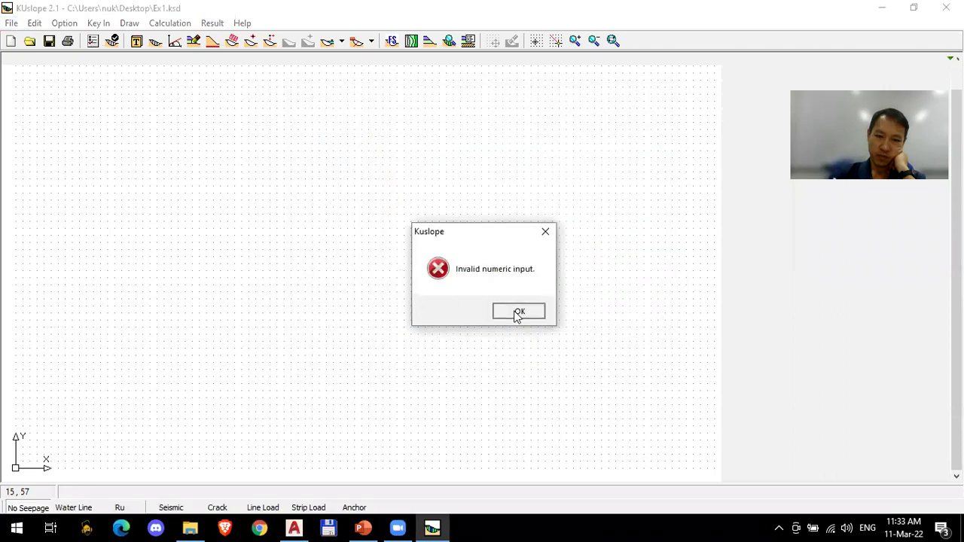
{"action": "left_click", "coordinate": [516, 313]}
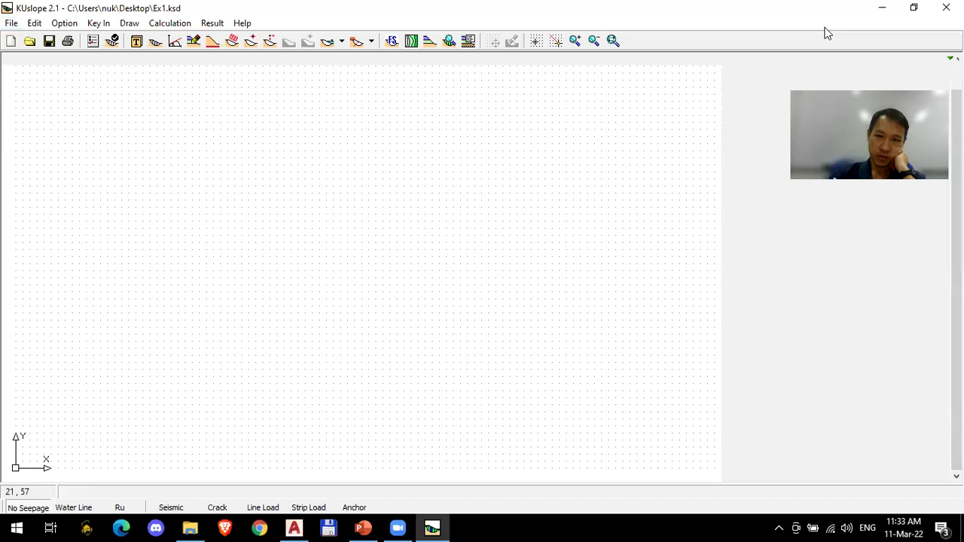
Step: Quit KUslope, restart it from the desktop and start a new project
{"action": "key", "text": "alt+F4"}
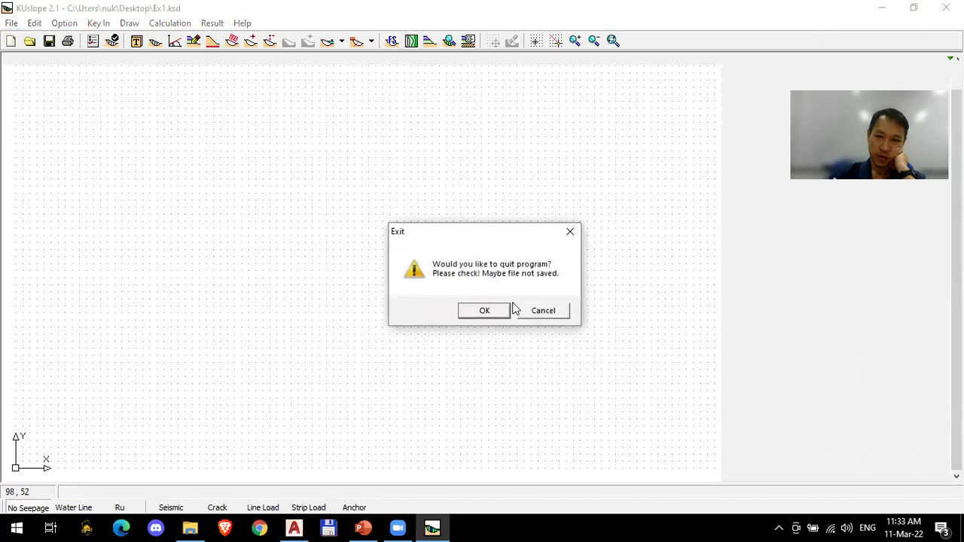
{"action": "left_click", "coordinate": [484, 312]}
{"action": "double_click", "coordinate": [134, 445]}
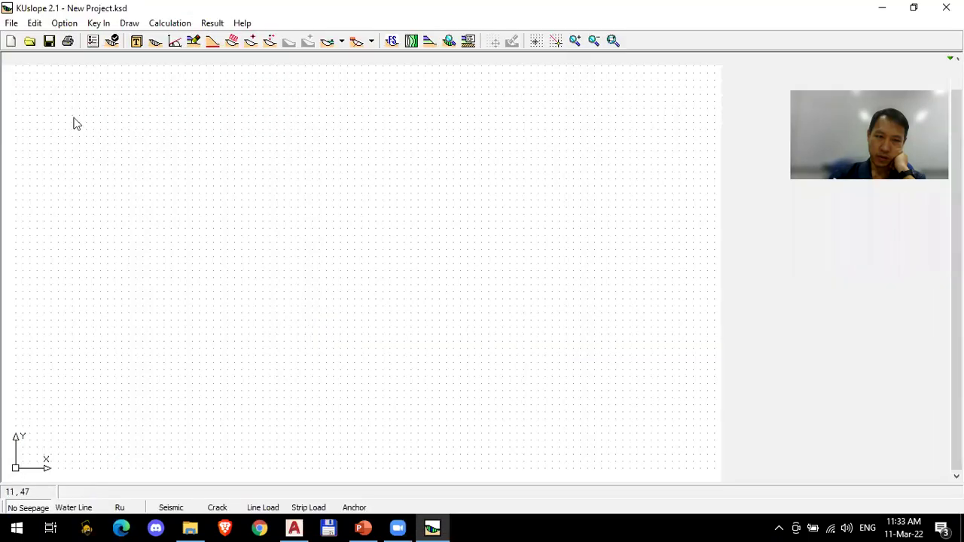
{"action": "left_click", "coordinate": [11, 42]}
{"action": "left_click", "coordinate": [487, 313]}
Step: Try again to load Ex1.ksd from the Desktop into the new session and dismiss the error
{"action": "left_click", "coordinate": [30, 40]}
{"action": "scroll", "coordinate": [455, 299], "scroll_direction": "down", "scroll_amount": 3}
{"action": "scroll", "coordinate": [454, 299], "scroll_direction": "down", "scroll_amount": 5}
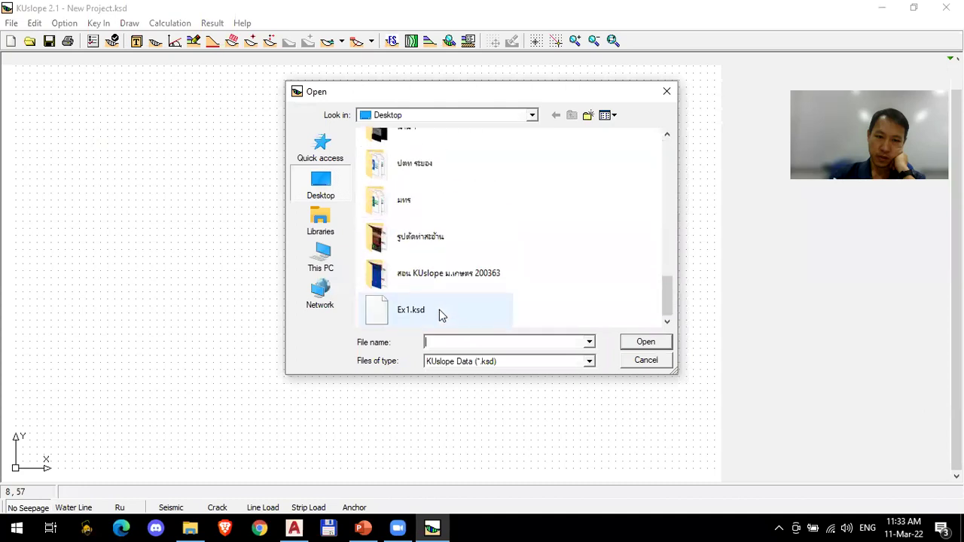
{"action": "left_click", "coordinate": [432, 315]}
{"action": "left_click", "coordinate": [642, 342]}
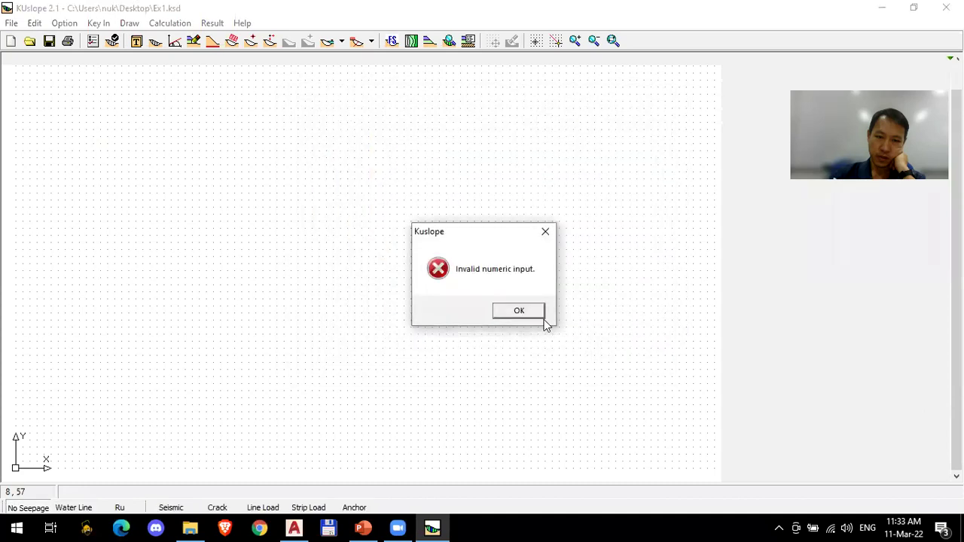
{"action": "left_click", "coordinate": [518, 311]}
Step: Review the working area settings, soil properties and analysis settings to check which data of Ex1.ksd was loaded
{"action": "left_click", "coordinate": [94, 41]}
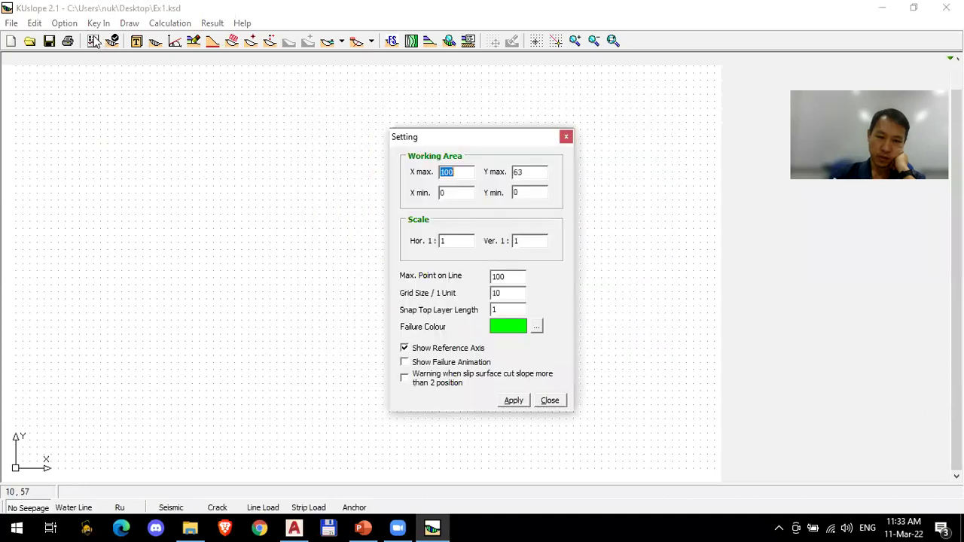
{"action": "left_click", "coordinate": [565, 137]}
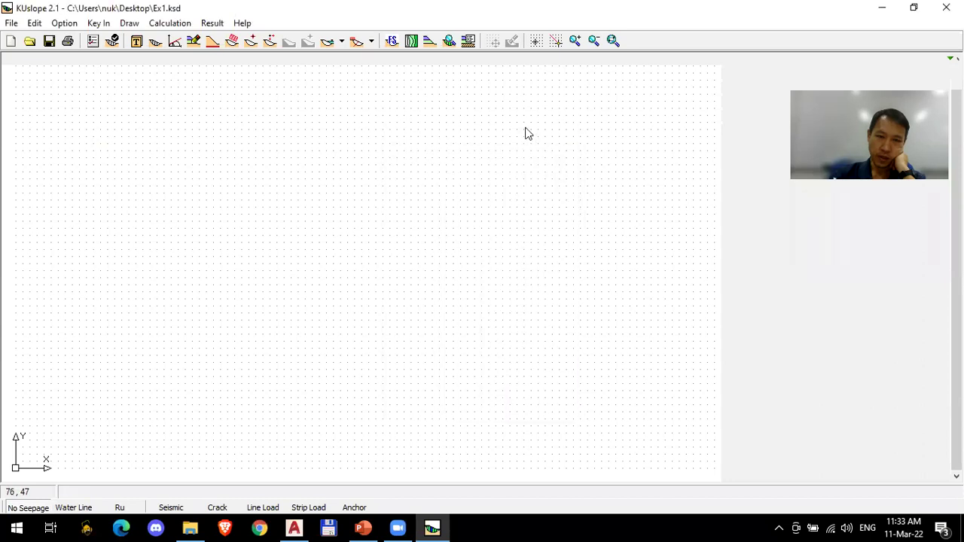
{"action": "left_click", "coordinate": [174, 42]}
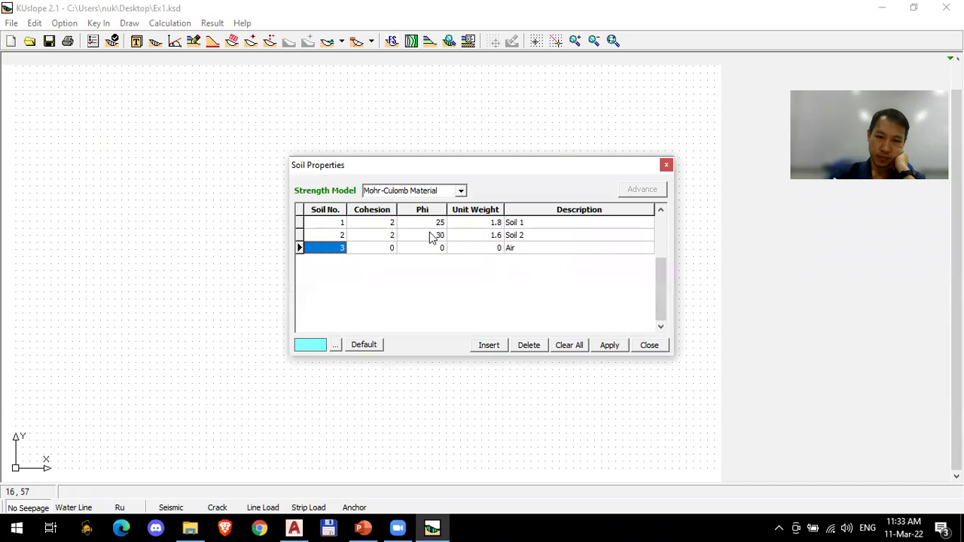
{"action": "left_click", "coordinate": [613, 345]}
{"action": "left_click", "coordinate": [634, 346]}
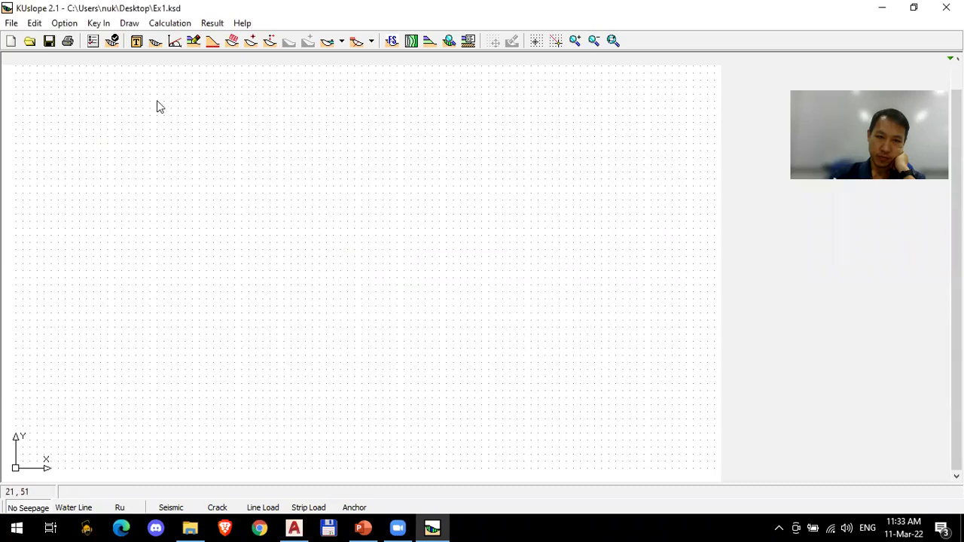
{"action": "left_click", "coordinate": [112, 41]}
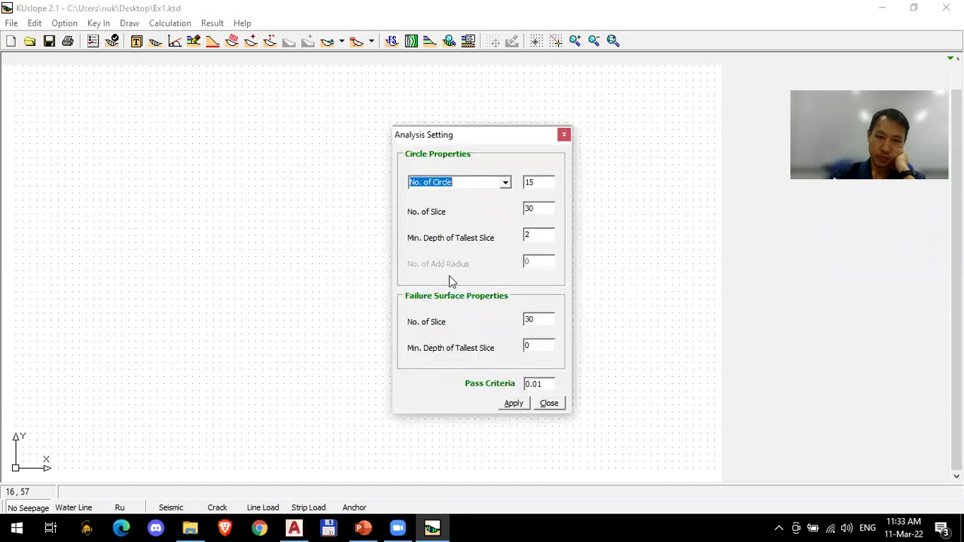
{"action": "left_click", "coordinate": [525, 409]}
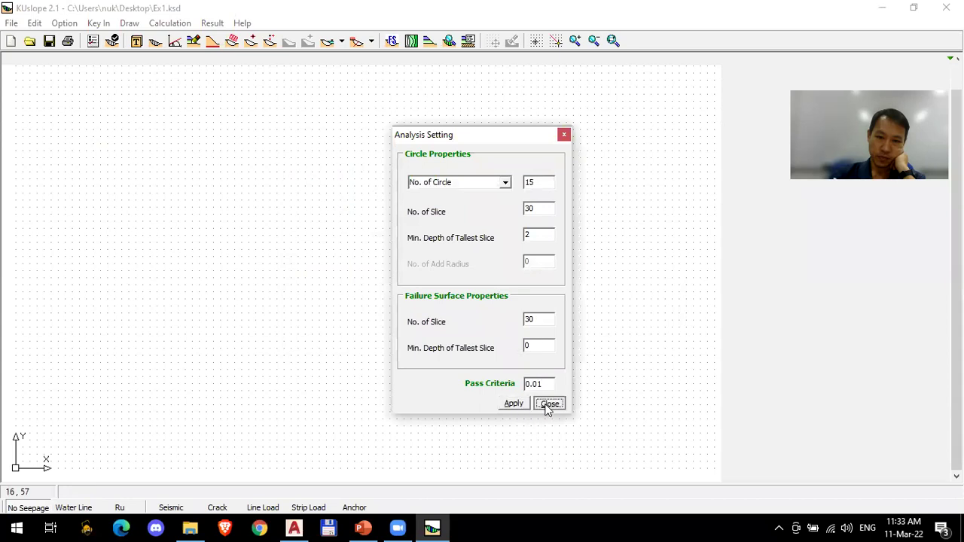
Step: Close the analysis settings and review the geometry point coordinates loaded from Ex1.ksd
{"action": "left_click", "coordinate": [549, 404]}
{"action": "left_click", "coordinate": [98, 23]}
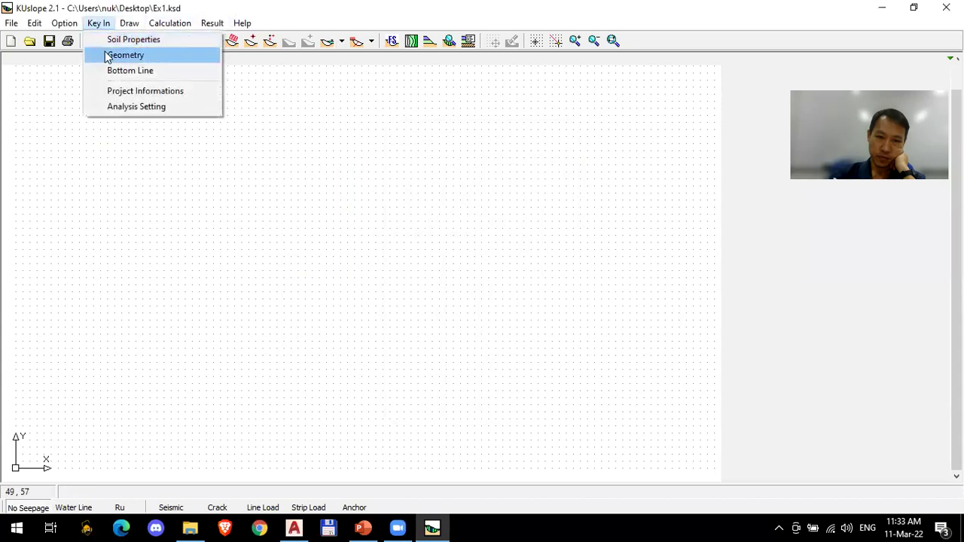
{"action": "left_click", "coordinate": [120, 54]}
{"action": "left_click", "coordinate": [445, 196]}
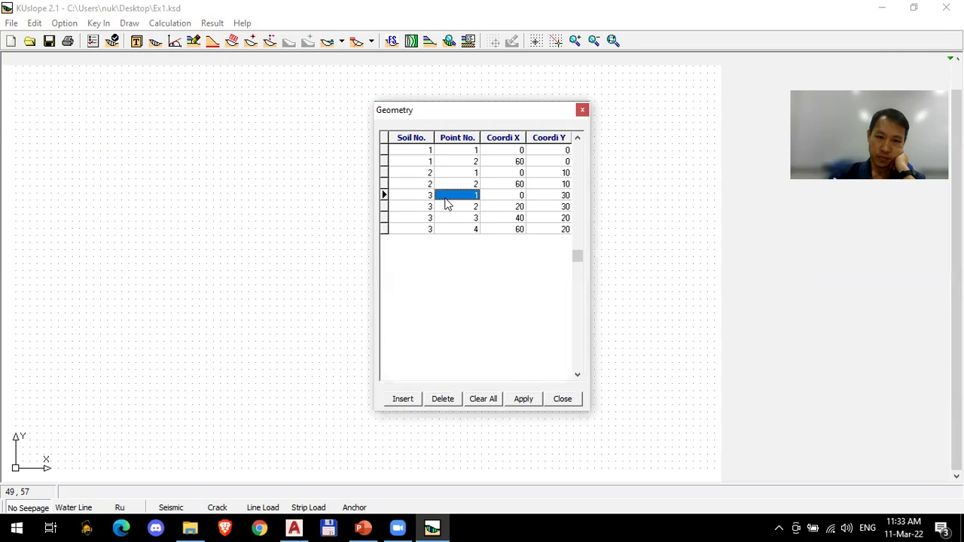
{"action": "left_click", "coordinate": [562, 399]}
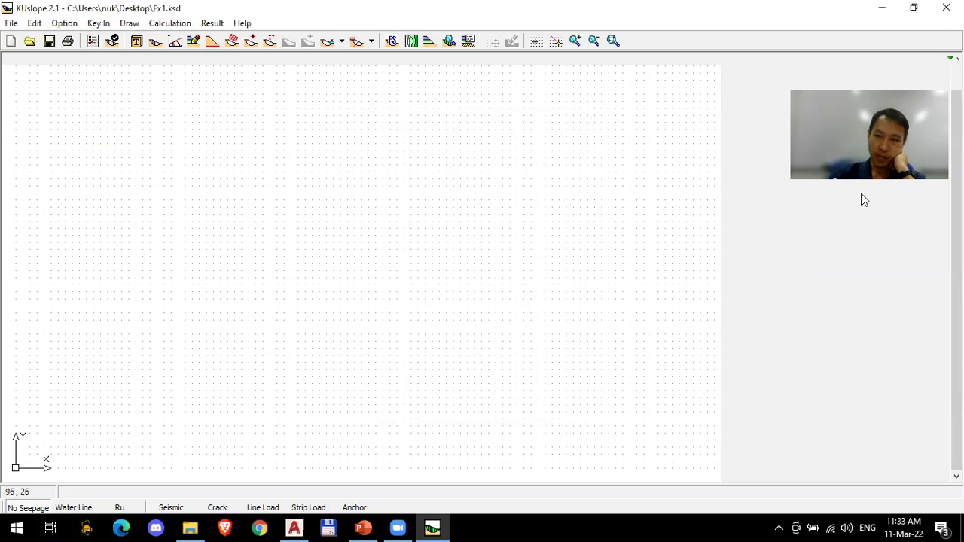
Step: Switch to the KUslope presentation in PowerPoint and look through the slides following slide 72
{"action": "left_click", "coordinate": [863, 15]}
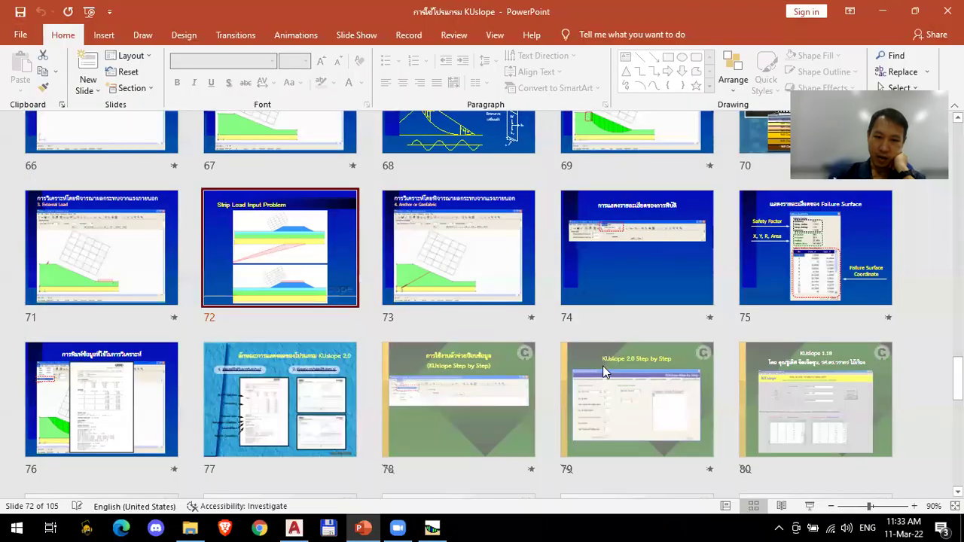
{"action": "scroll", "coordinate": [599, 368], "scroll_direction": "down", "scroll_amount": 2}
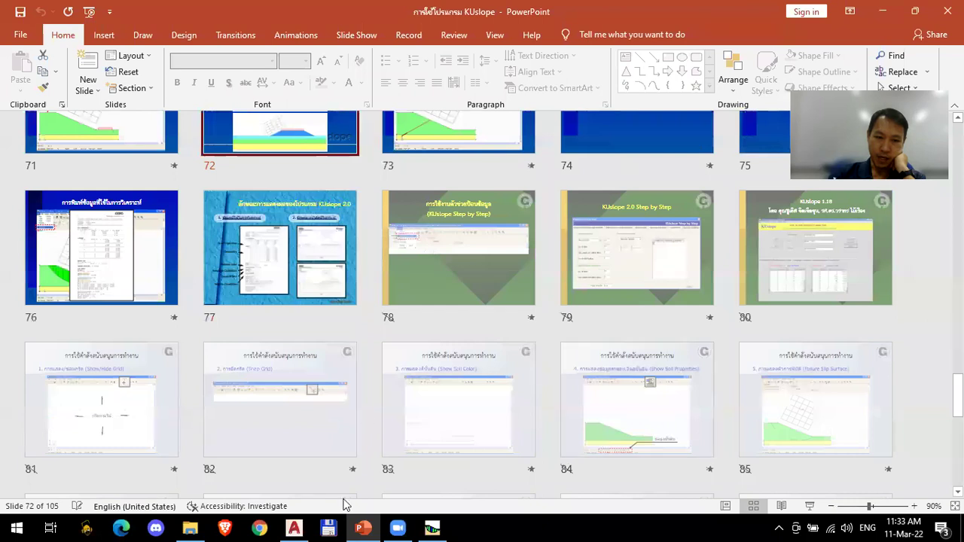
{"action": "left_click", "coordinate": [431, 527]}
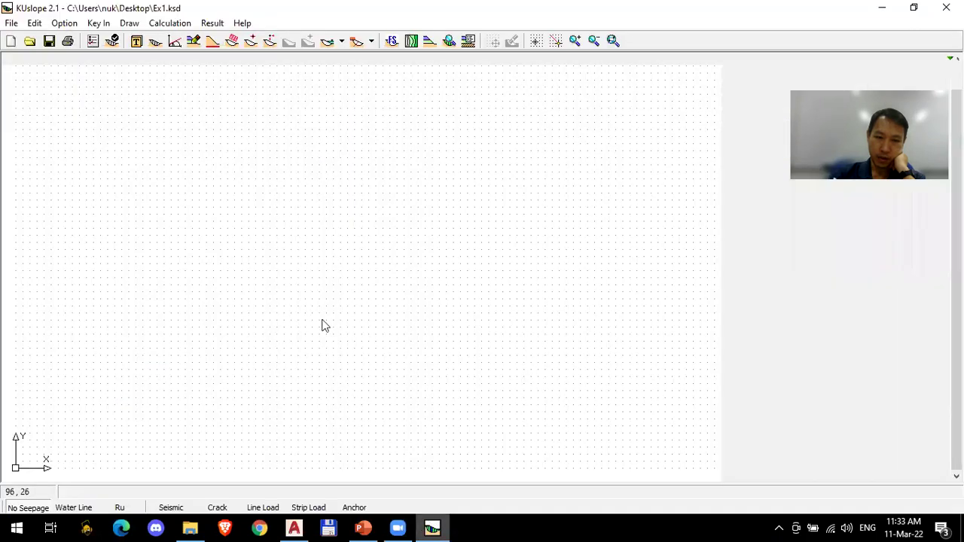
{"action": "left_click", "coordinate": [30, 41]}
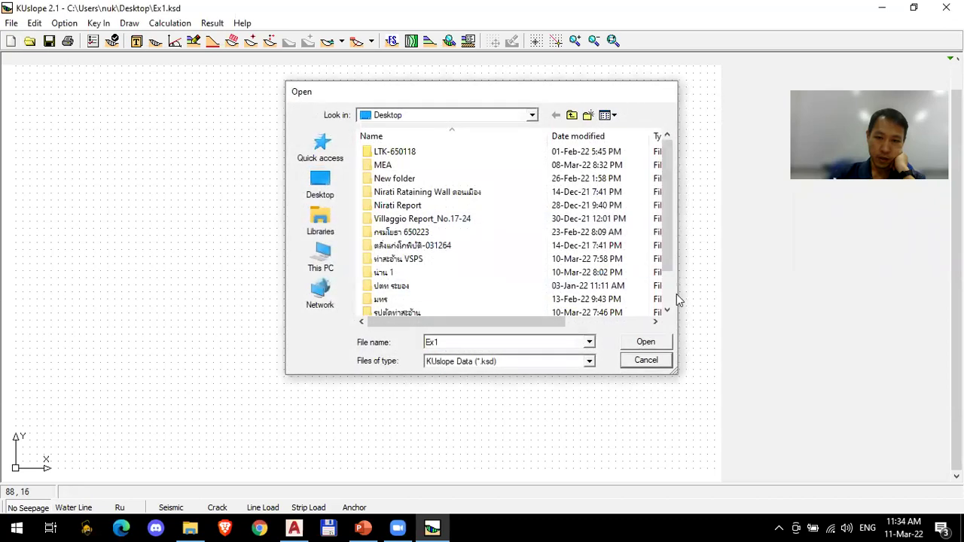
{"action": "left_click", "coordinate": [640, 351]}
{"action": "left_click", "coordinate": [367, 527]}
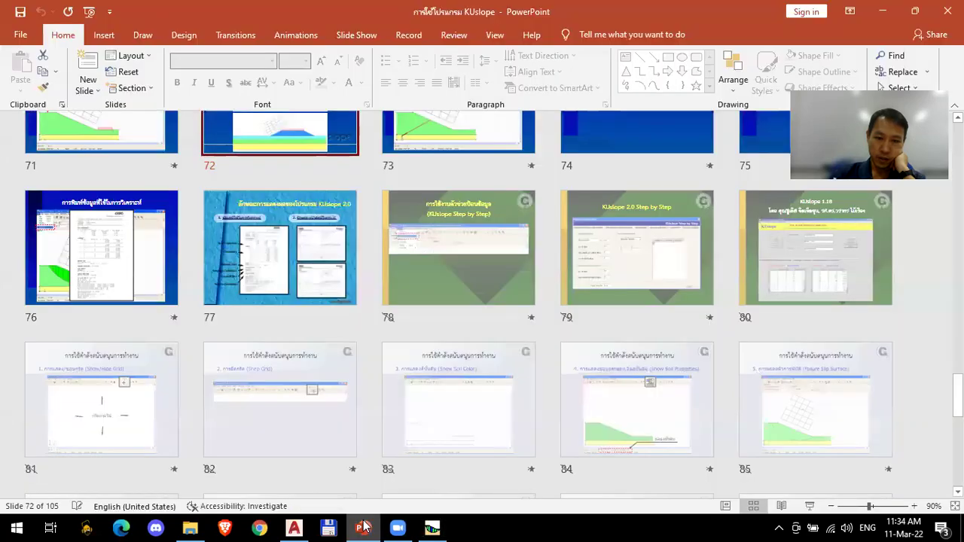